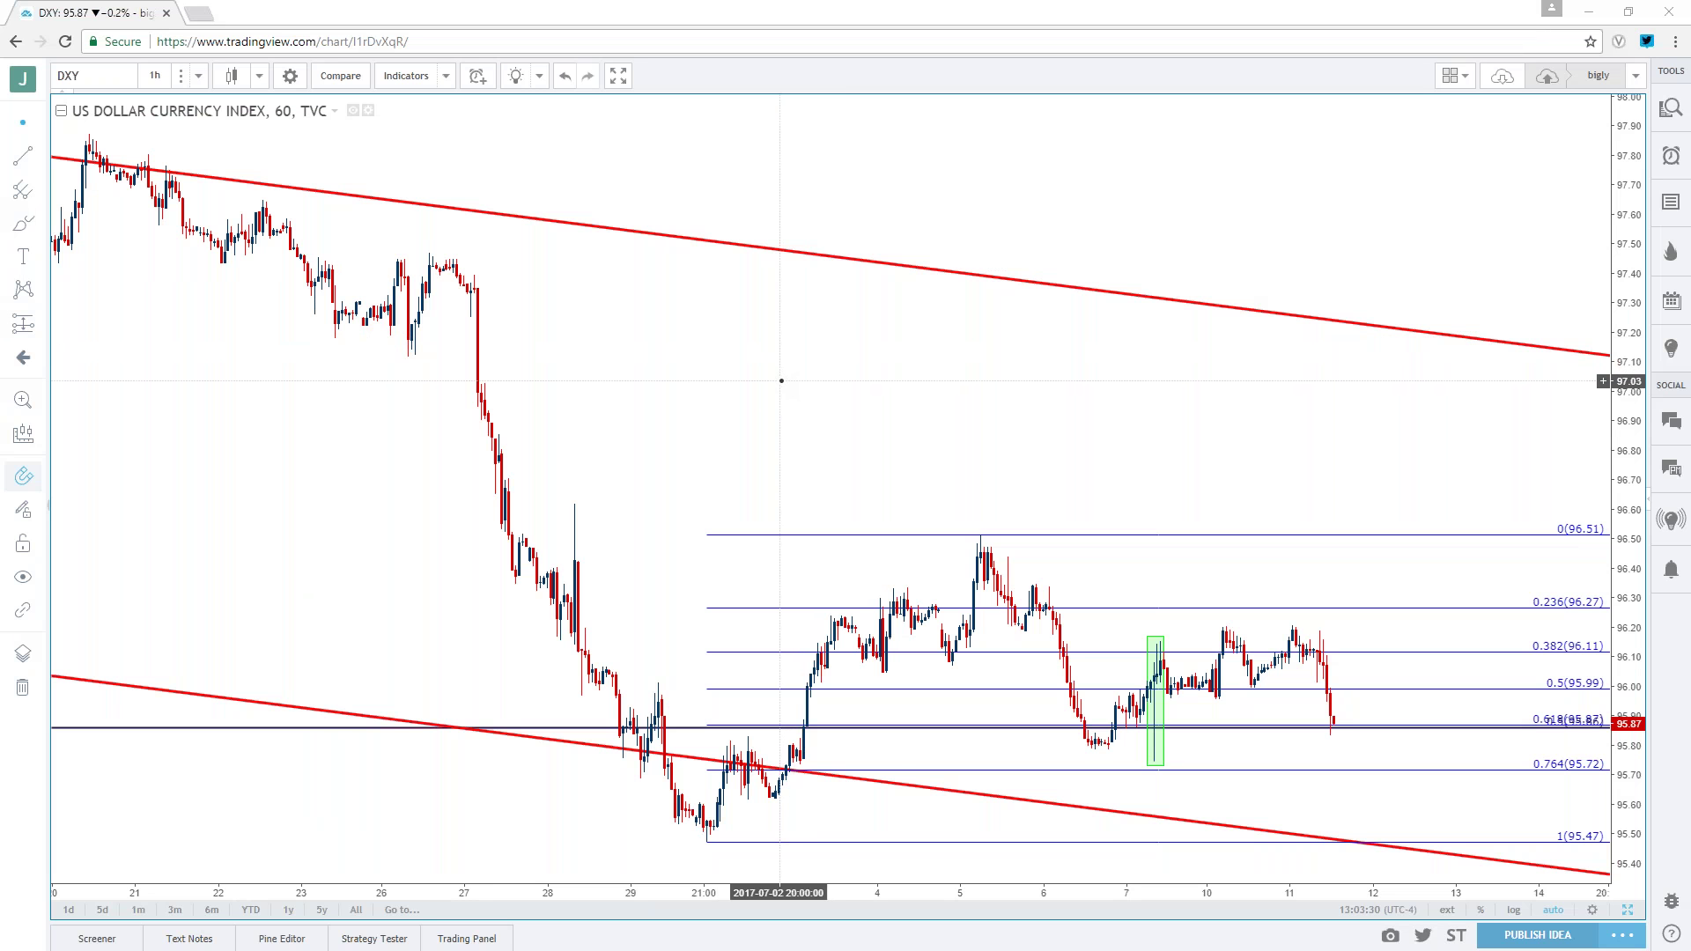
- Browse earlier hourly DXY bars, then shift back toward the most recent candles
scroll(779, 387, "up", 5)
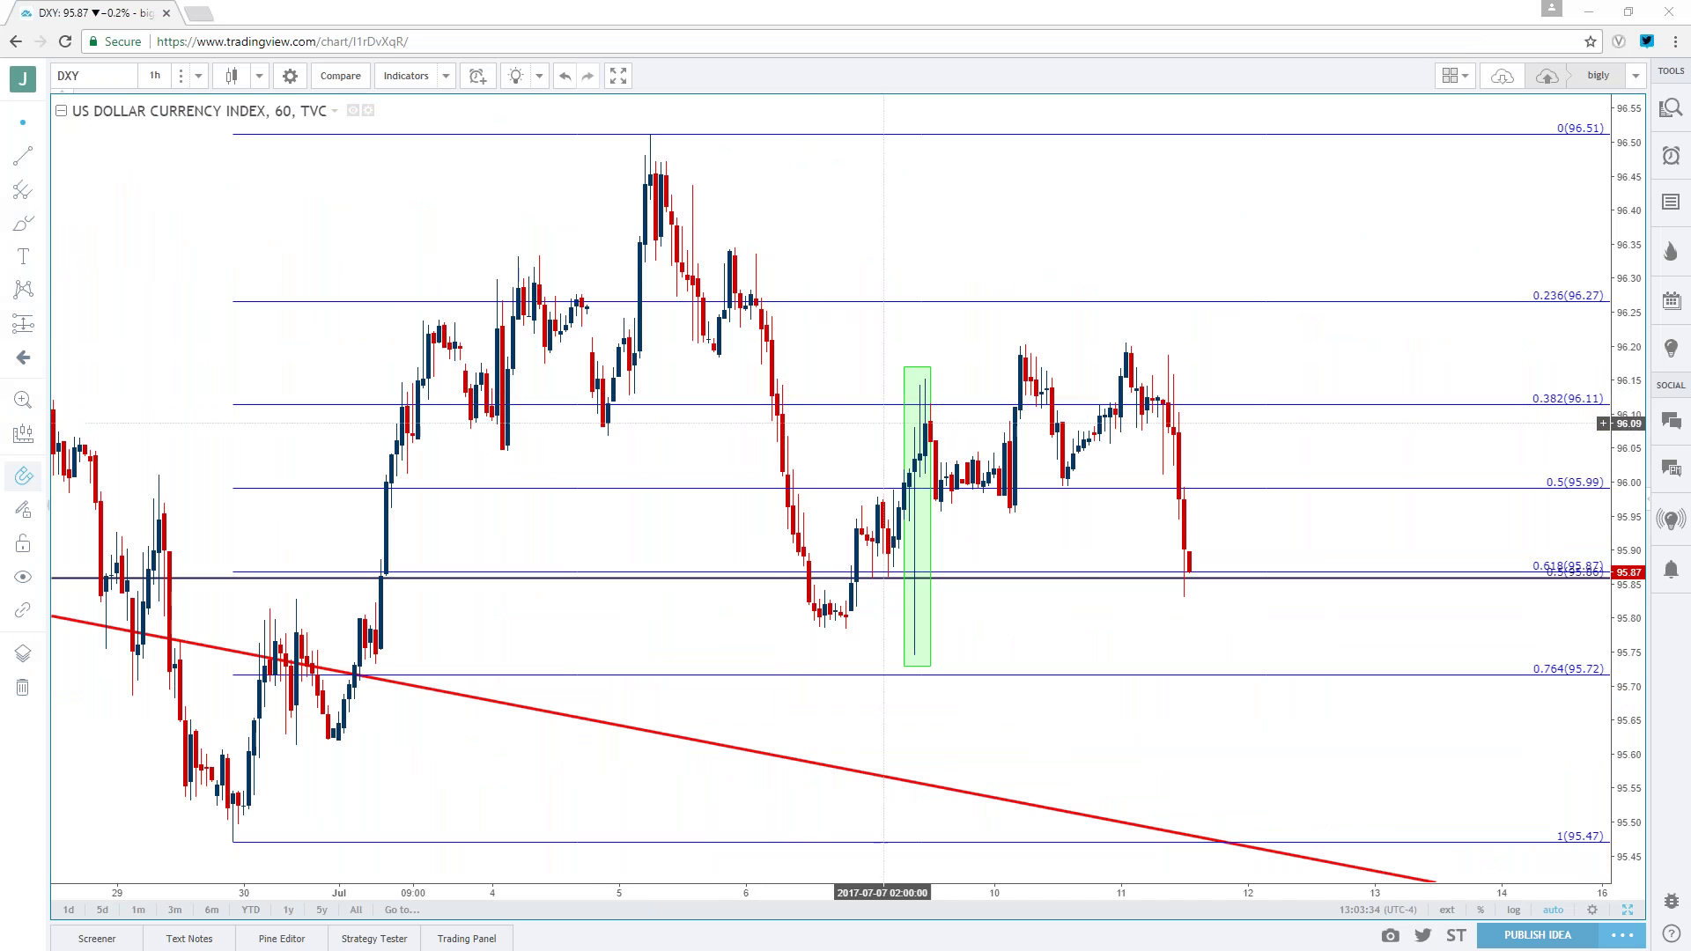
left_click_drag(1116, 463, 1557, 499)
scroll(1466, 531, "up", 2)
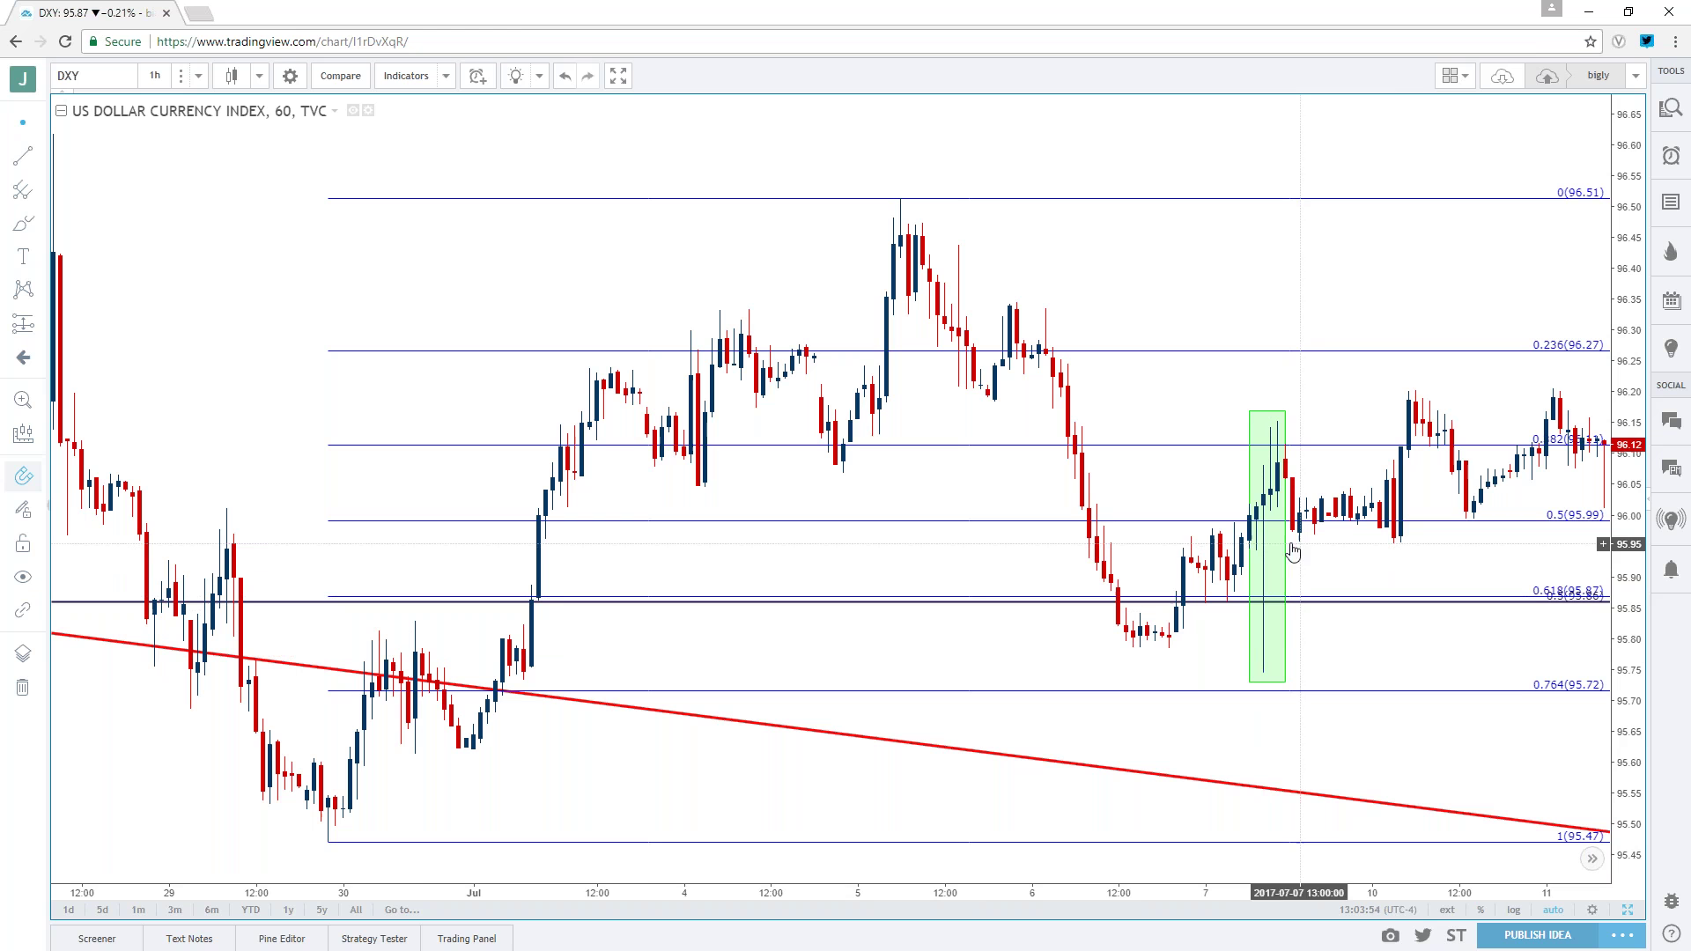
scroll(1097, 486, "right", 3)
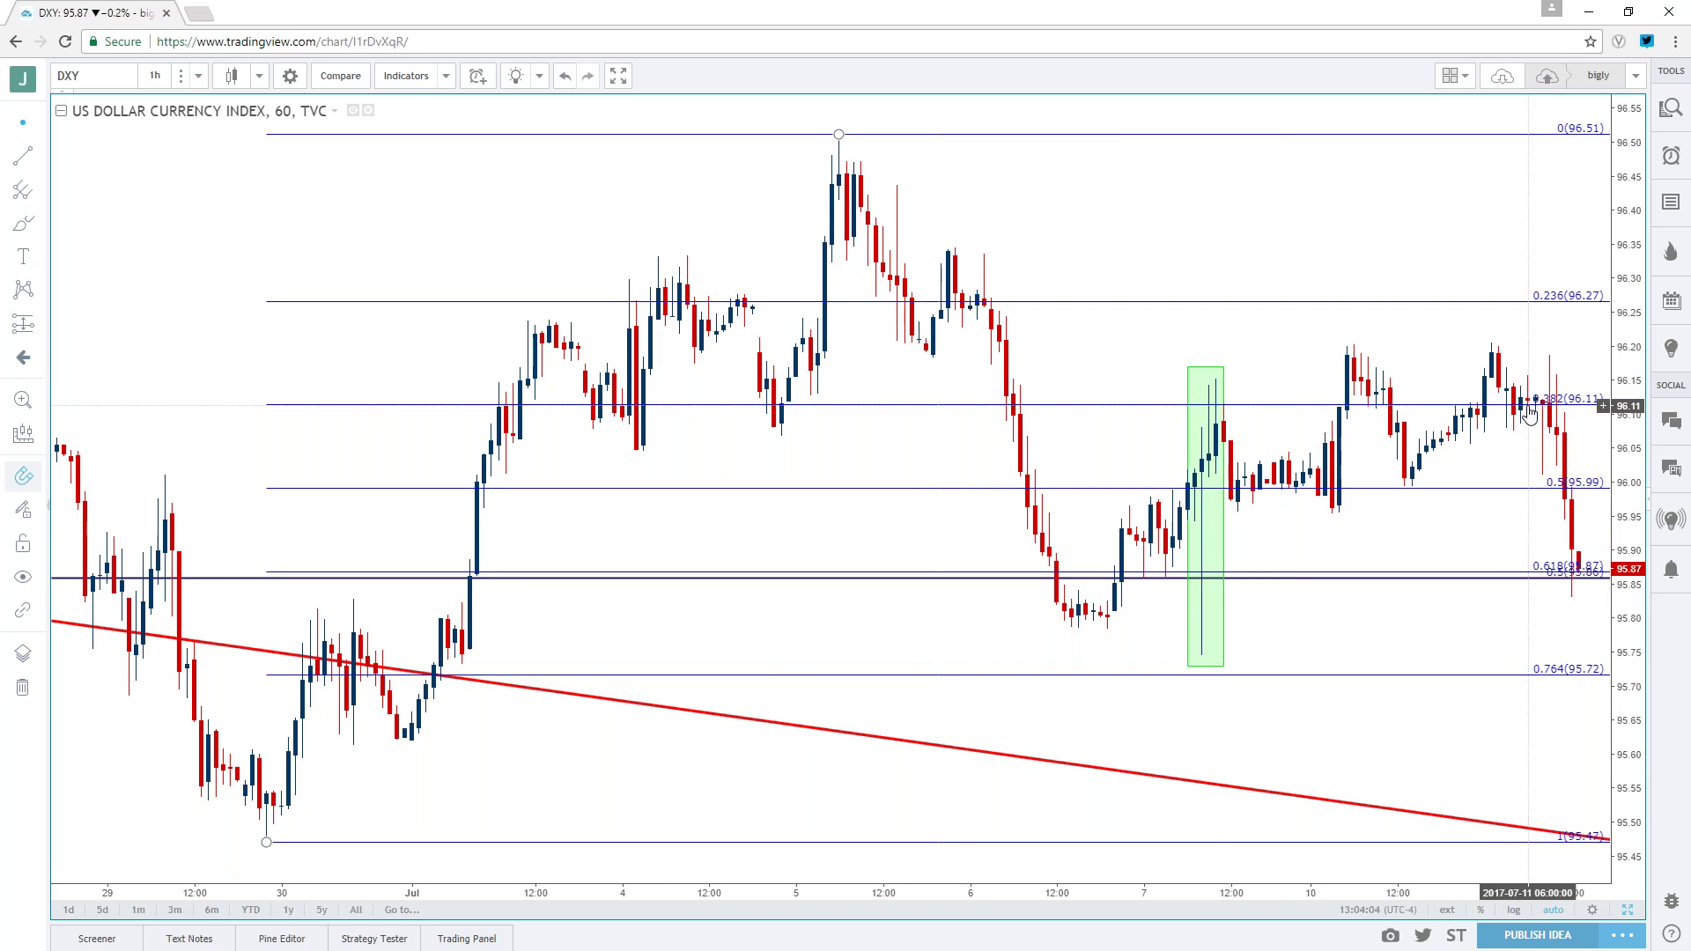
scroll(1530, 414, "down", 3)
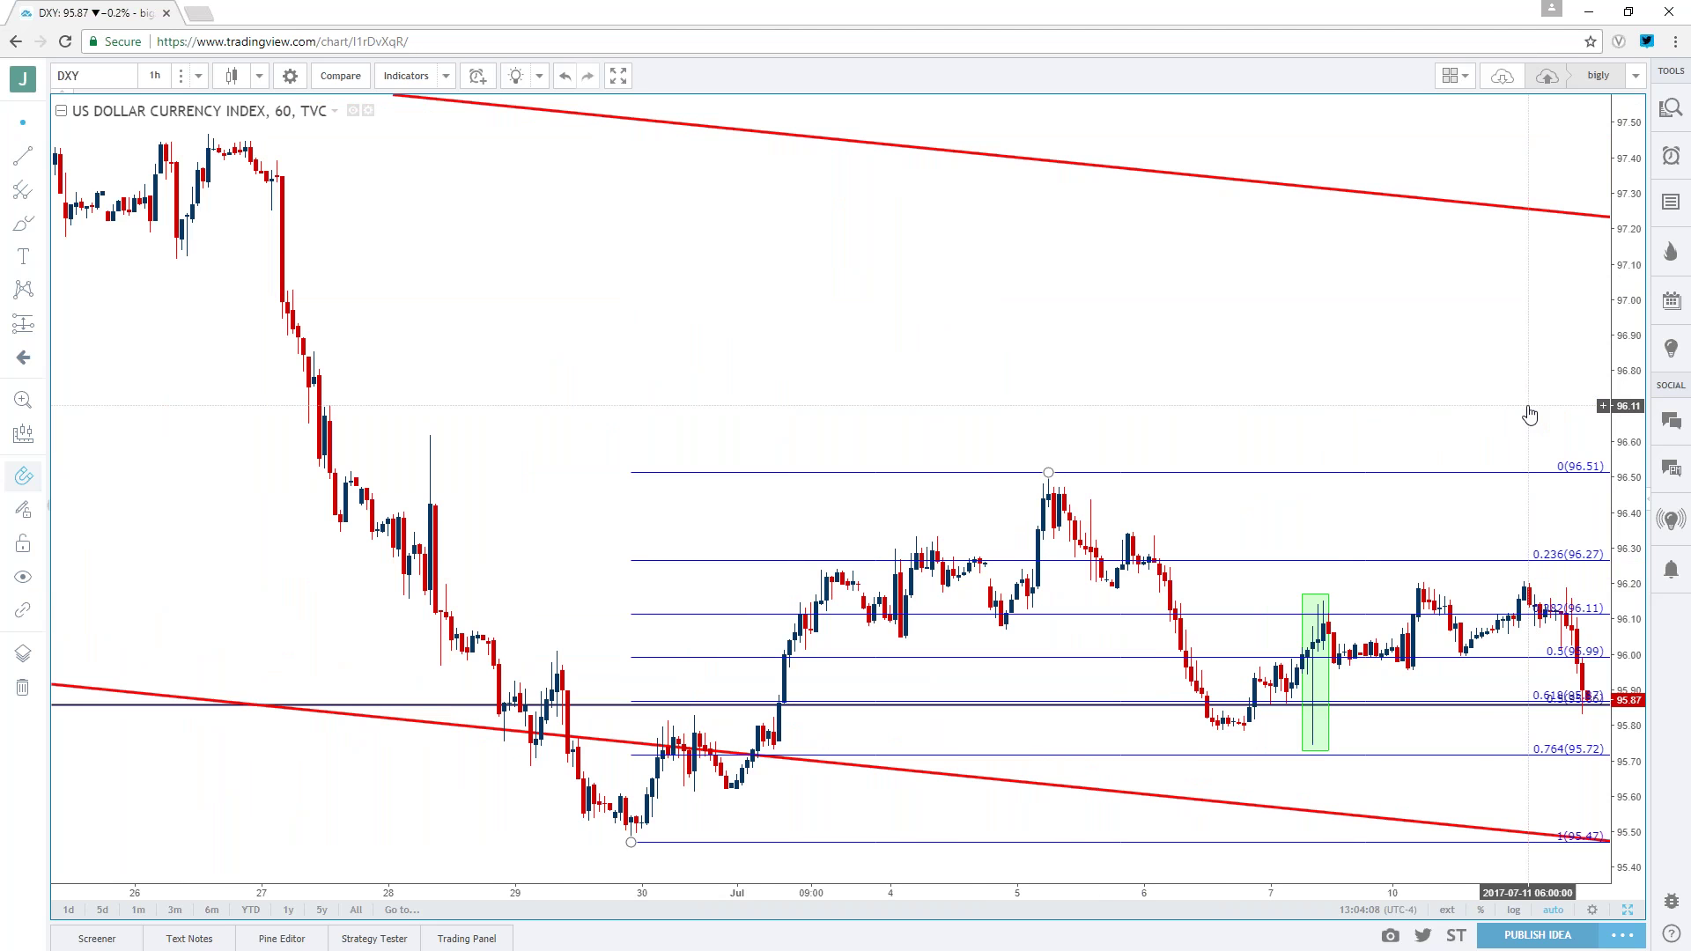
left_click_drag(1529, 414, 1408, 412)
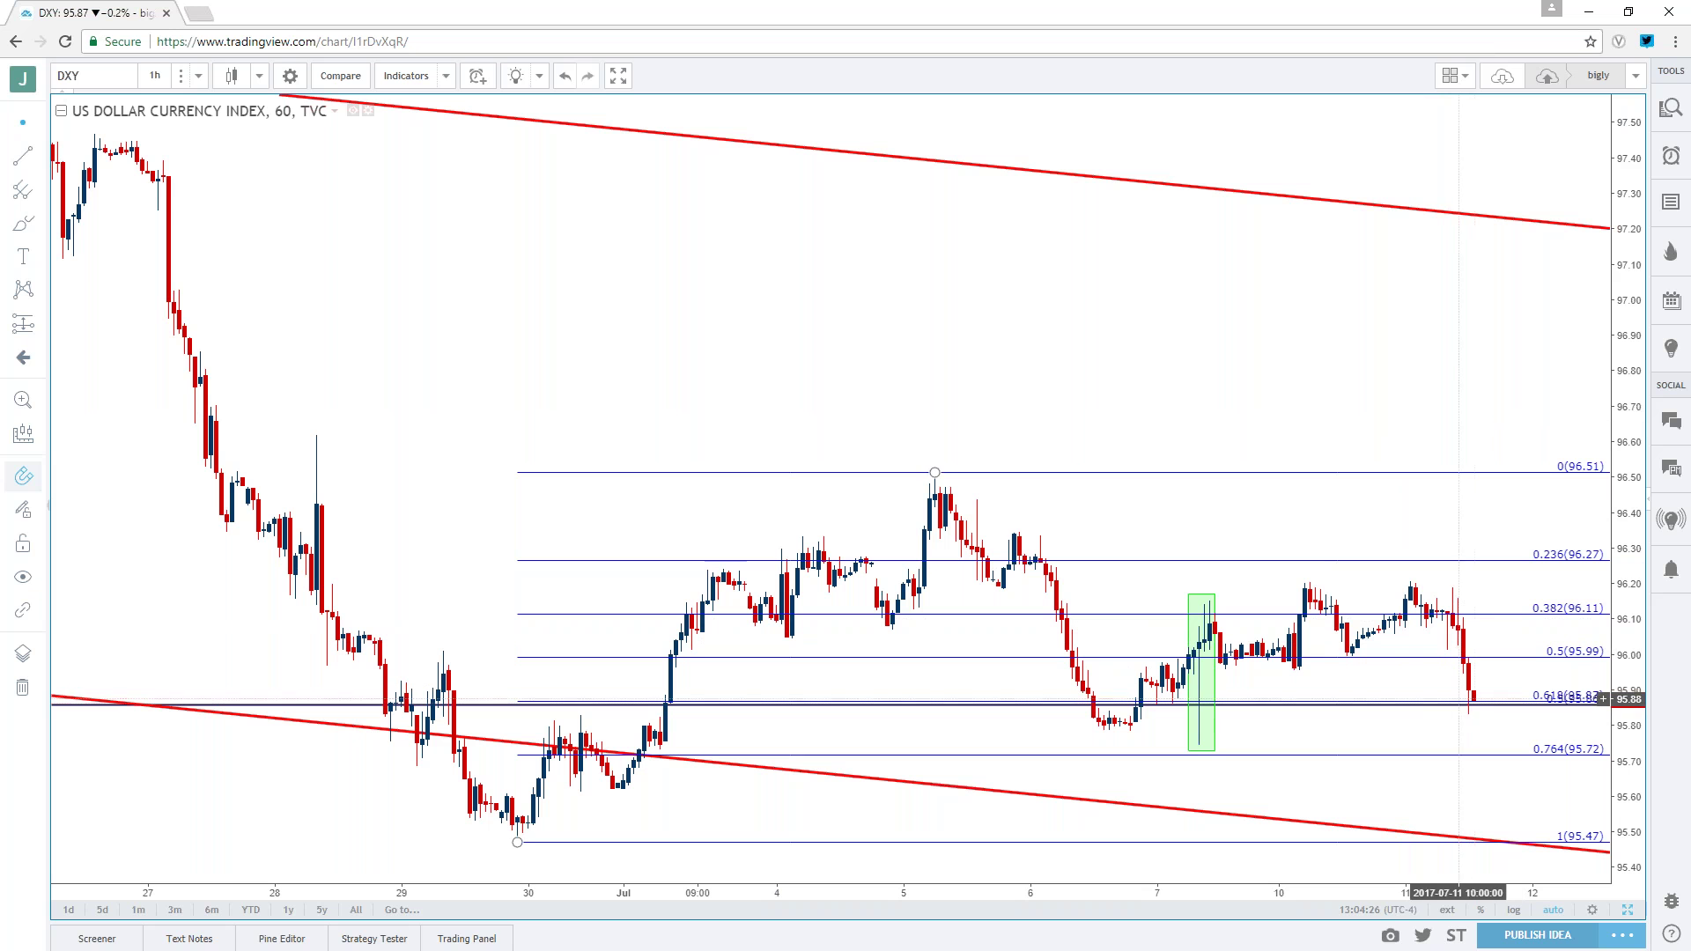
- Switch DXY to monthly bars to view the 121.02–70.70 Fibonacci retracement and red zone
left_click(199, 75)
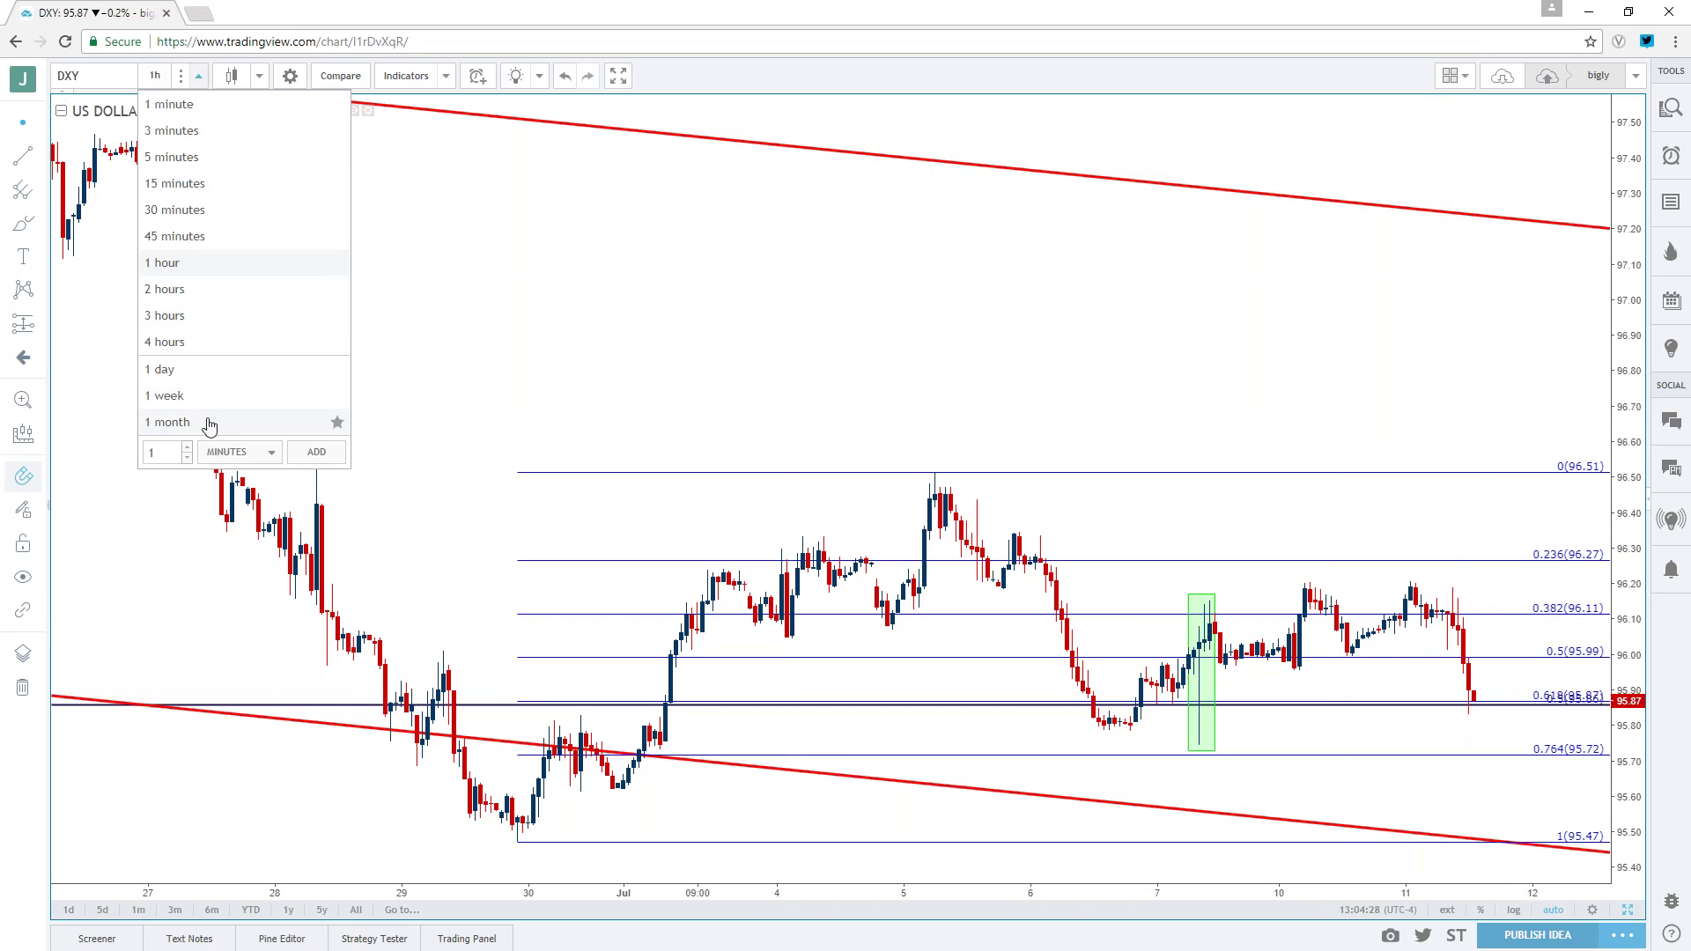
left_click(171, 421)
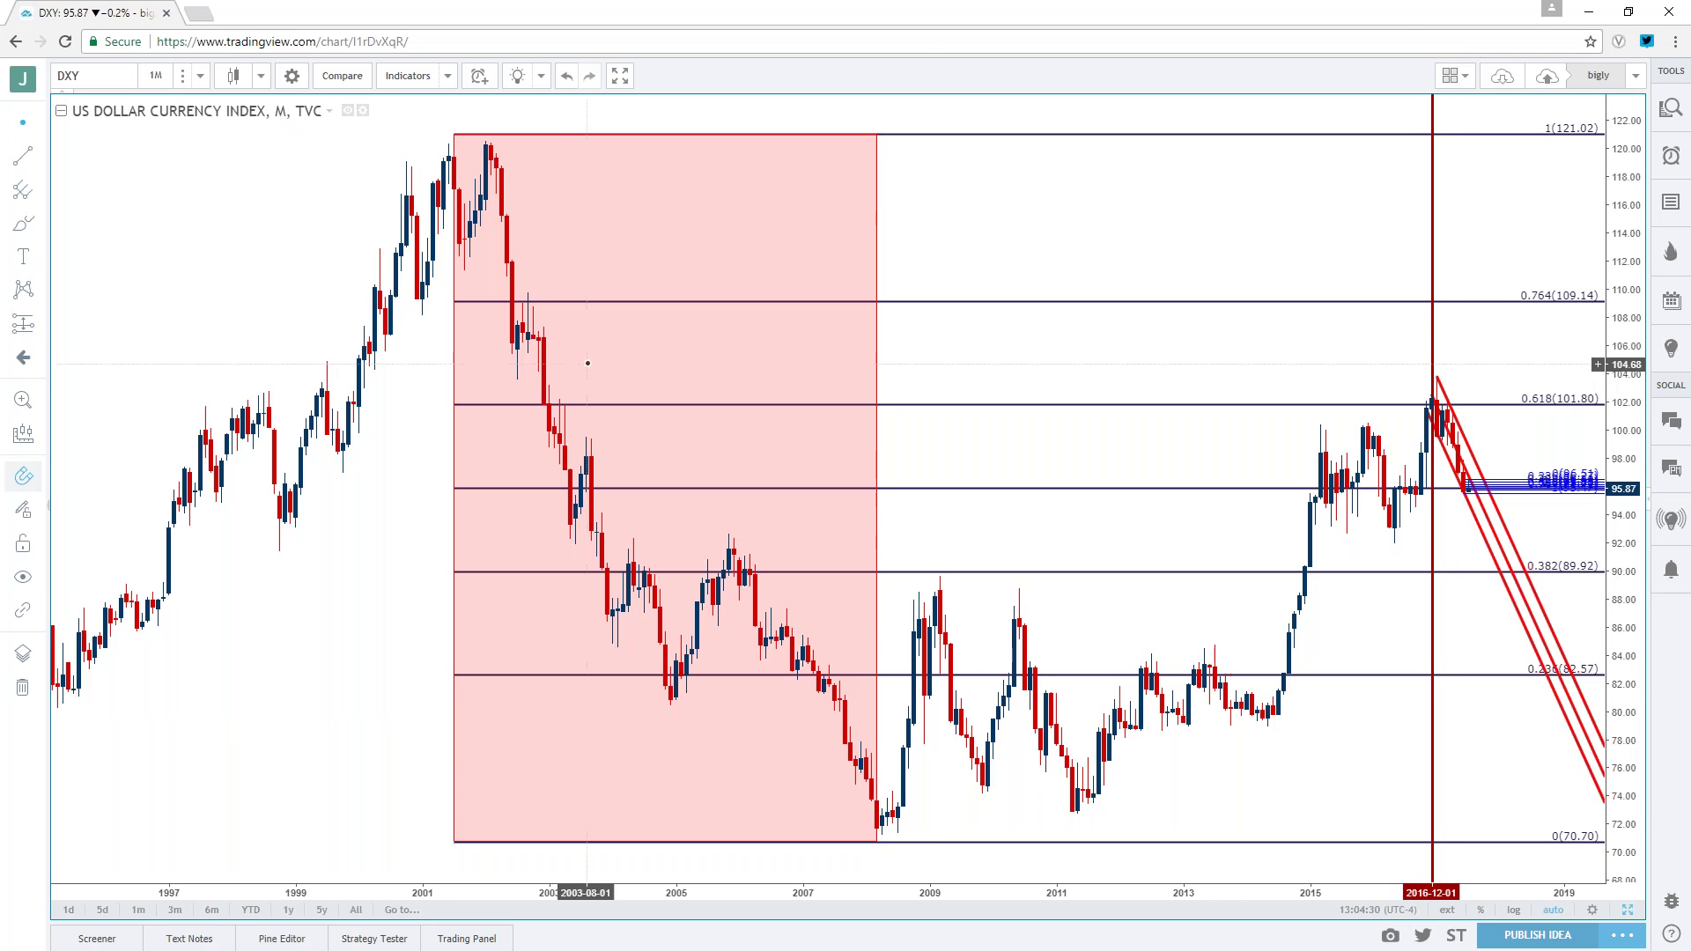
scroll(586, 362, "down", 2)
left_click(672, 135)
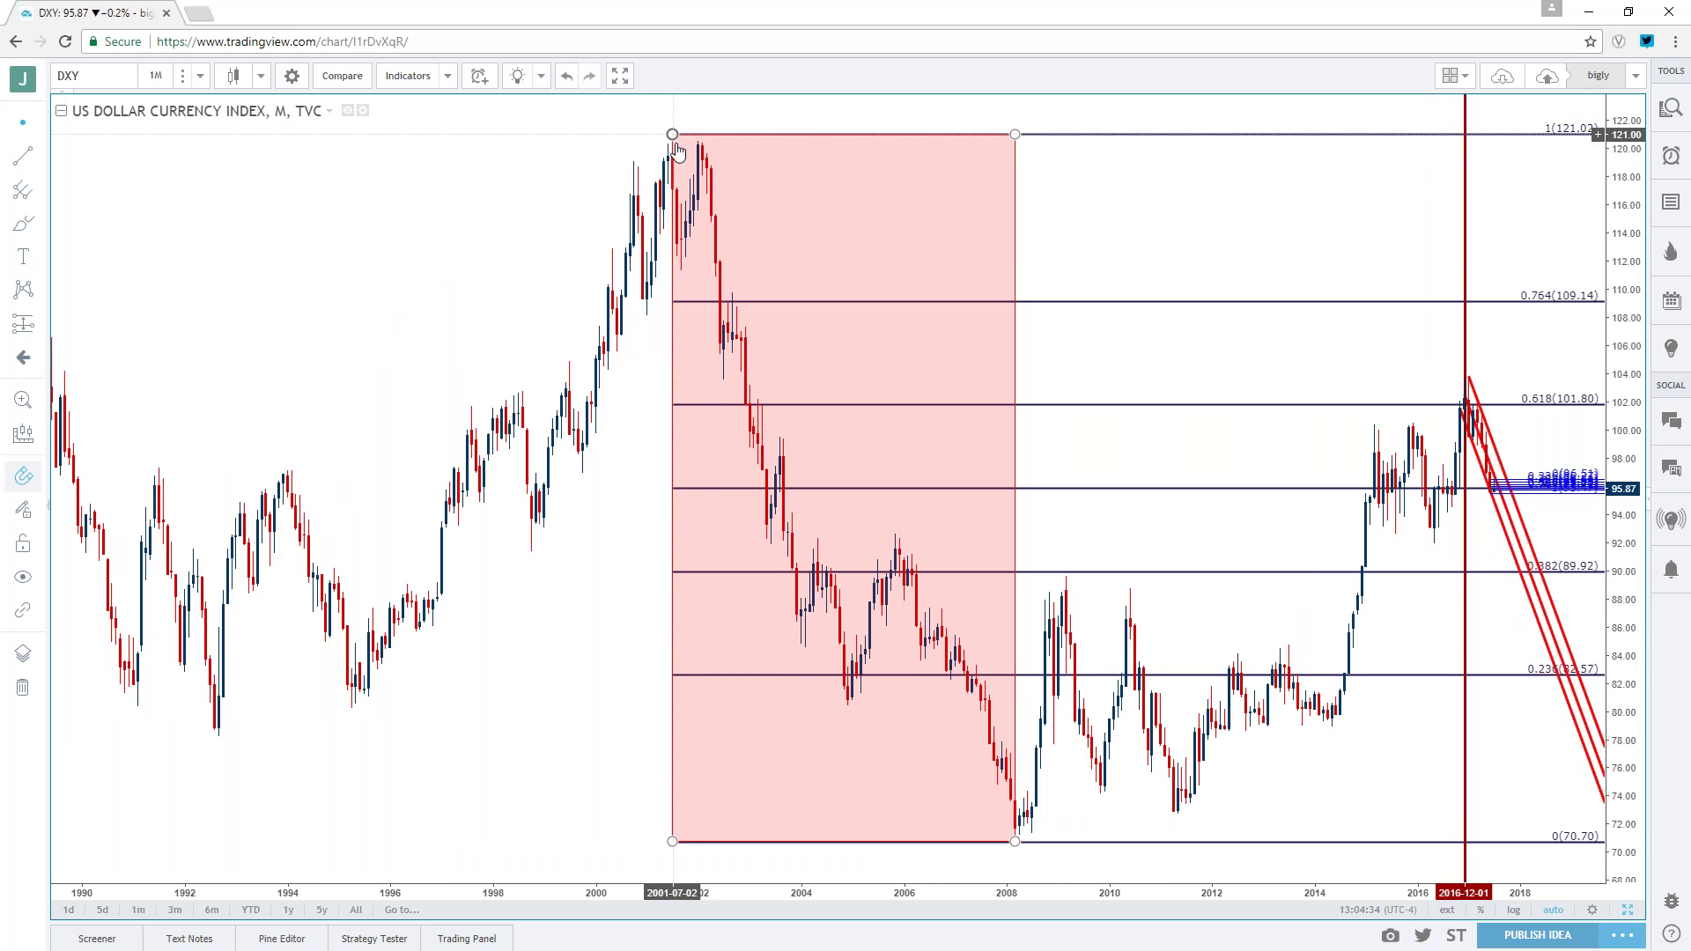
left_click(1039, 722)
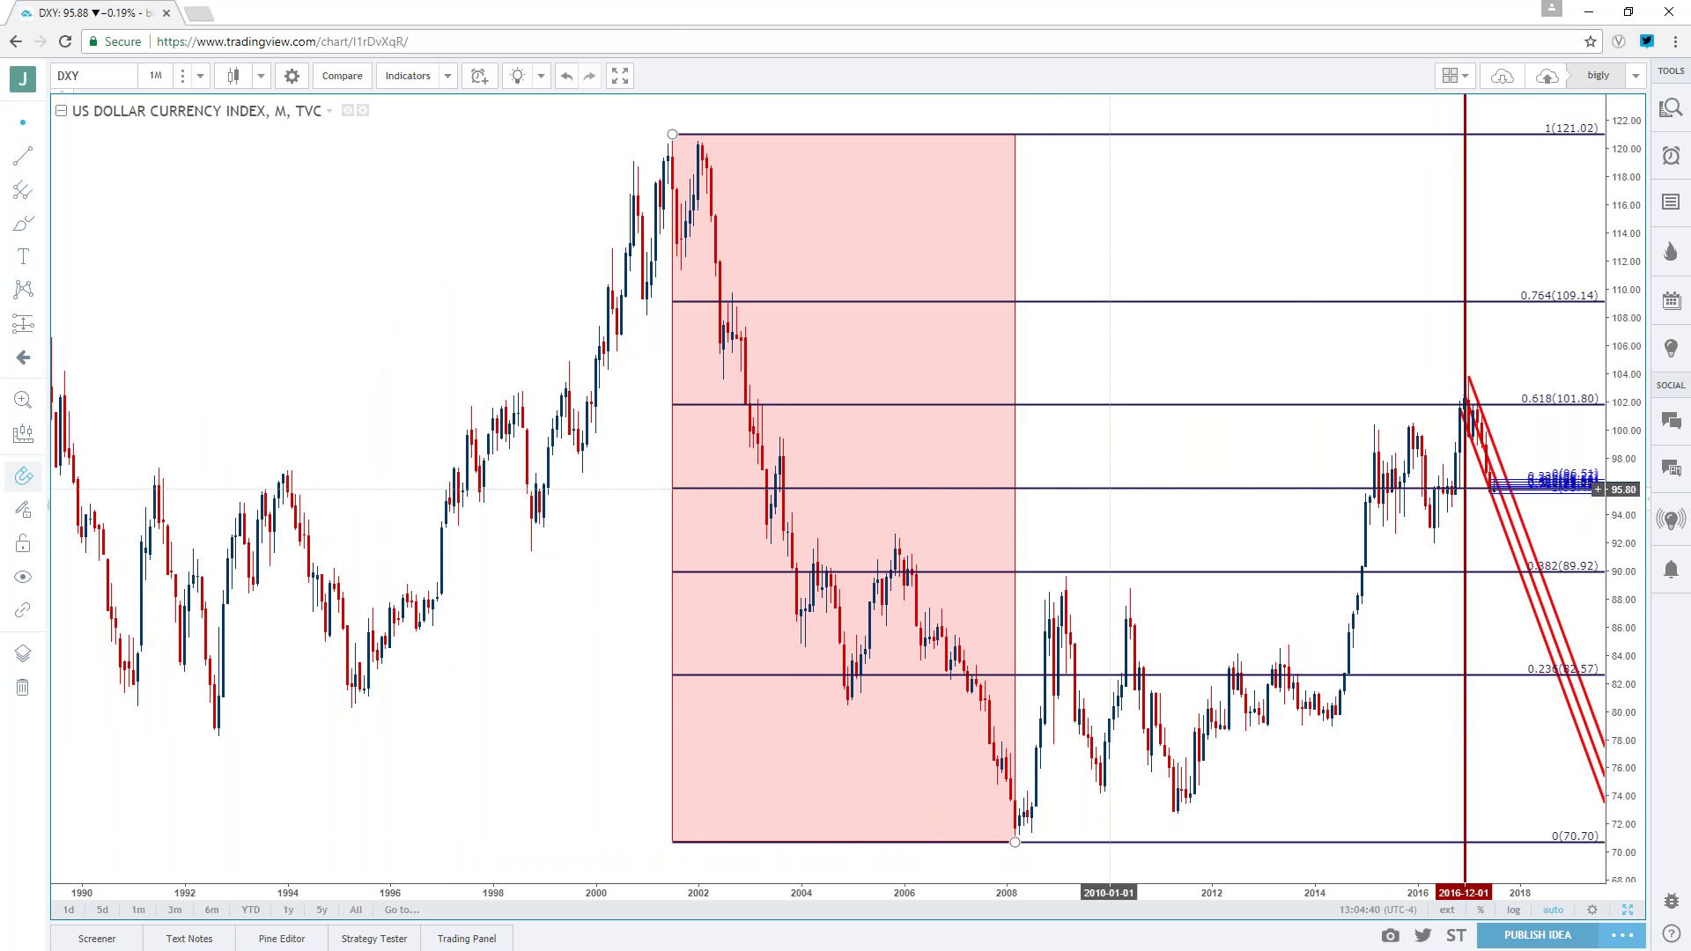
scroll(1111, 491, "up", 5)
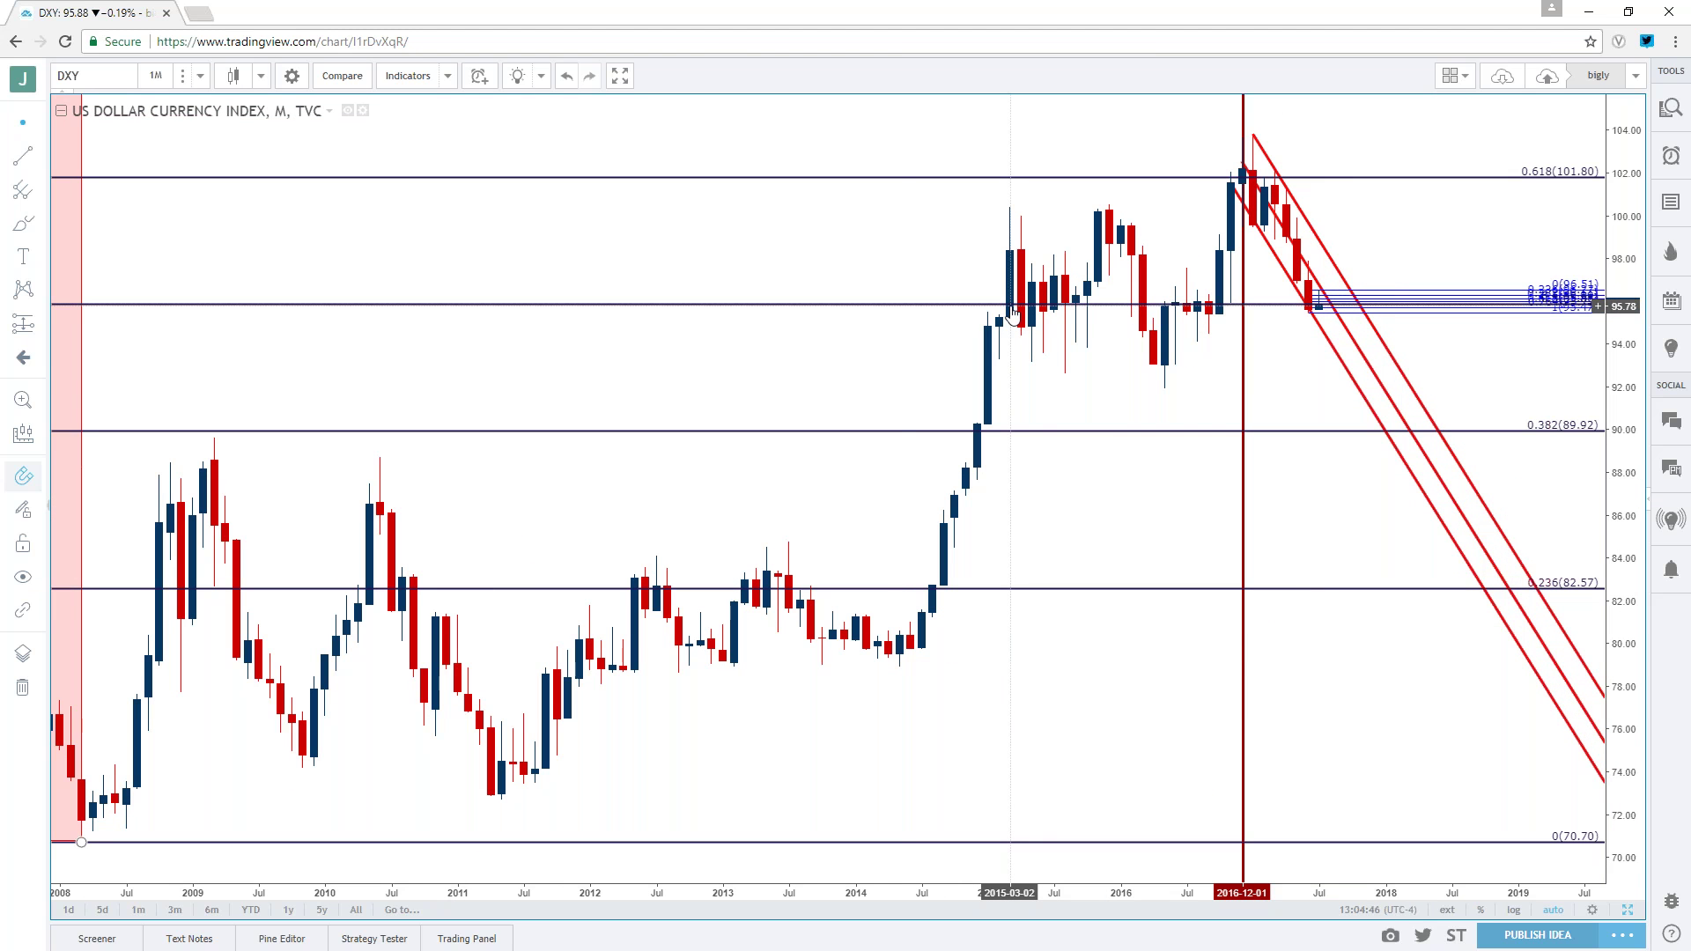
left_click(156, 76)
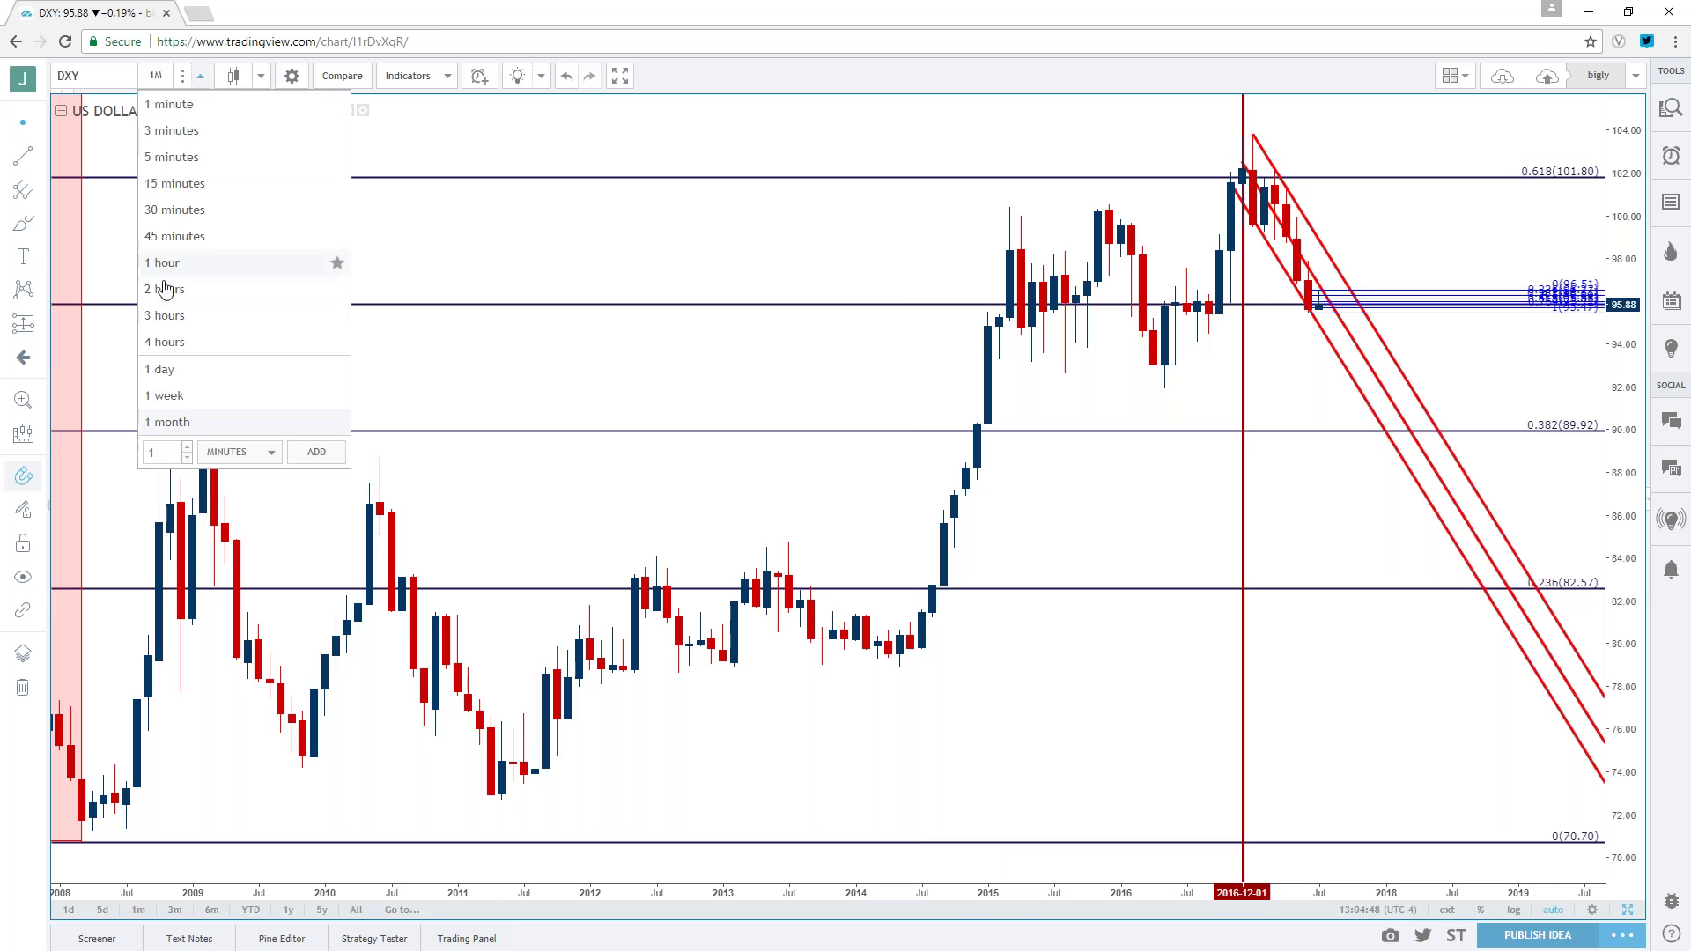
- Switch DXY to daily bars and pan back through history to early 2015
left_click(175, 369)
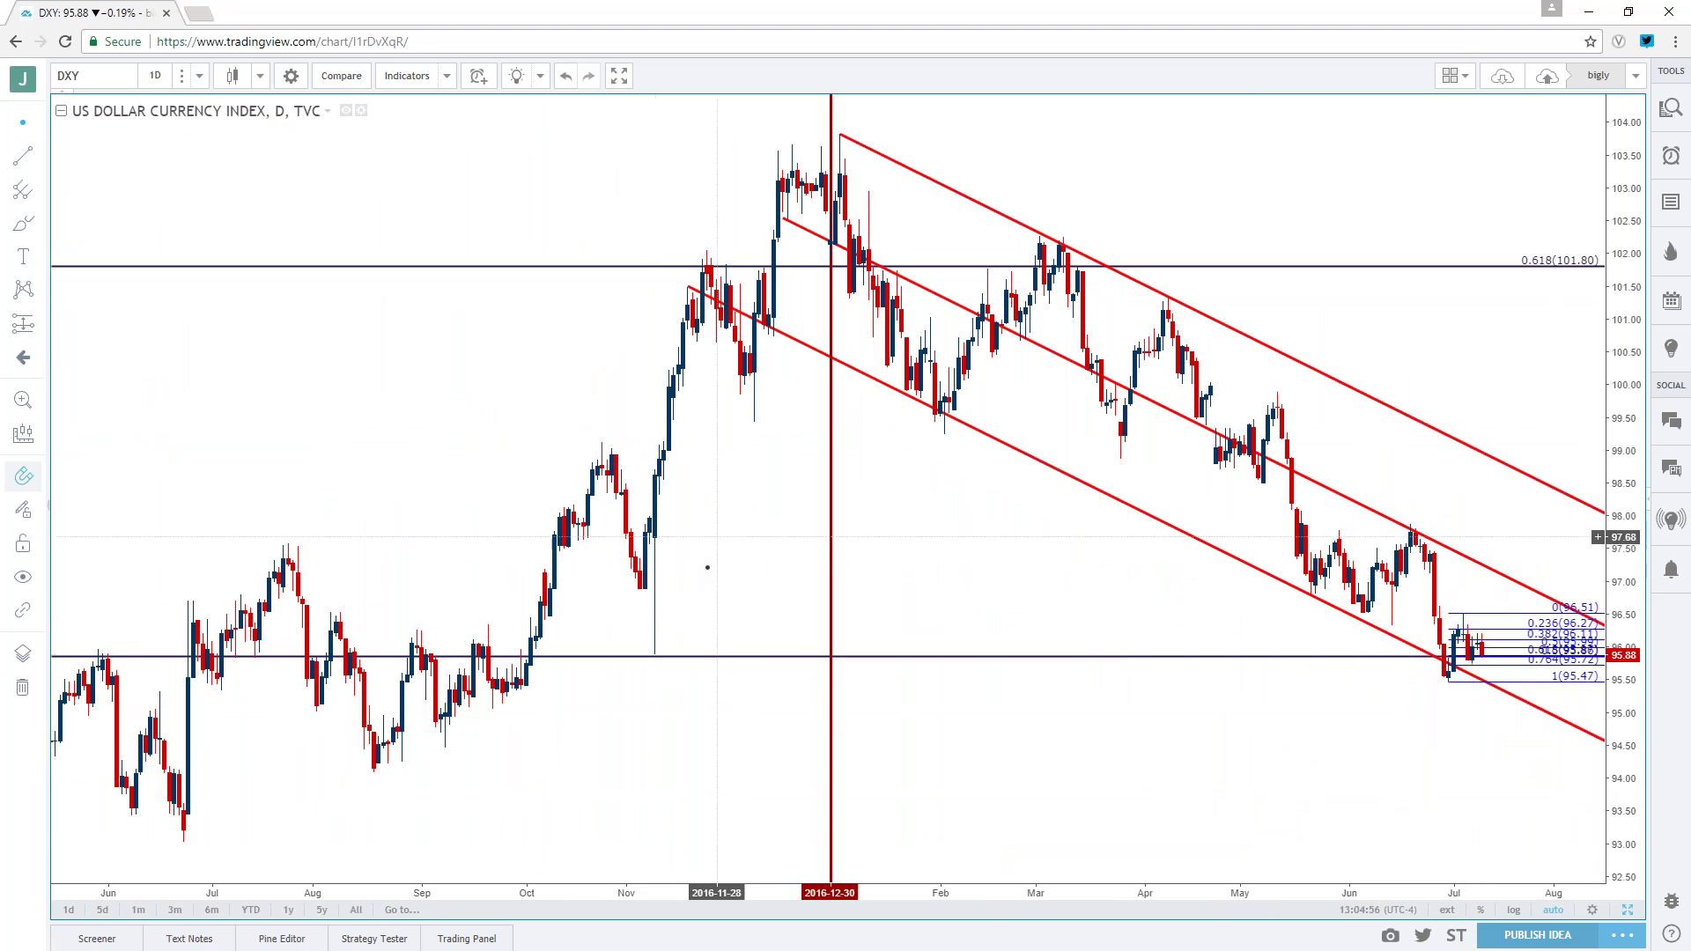
left_click_drag(705, 589, 792, 589)
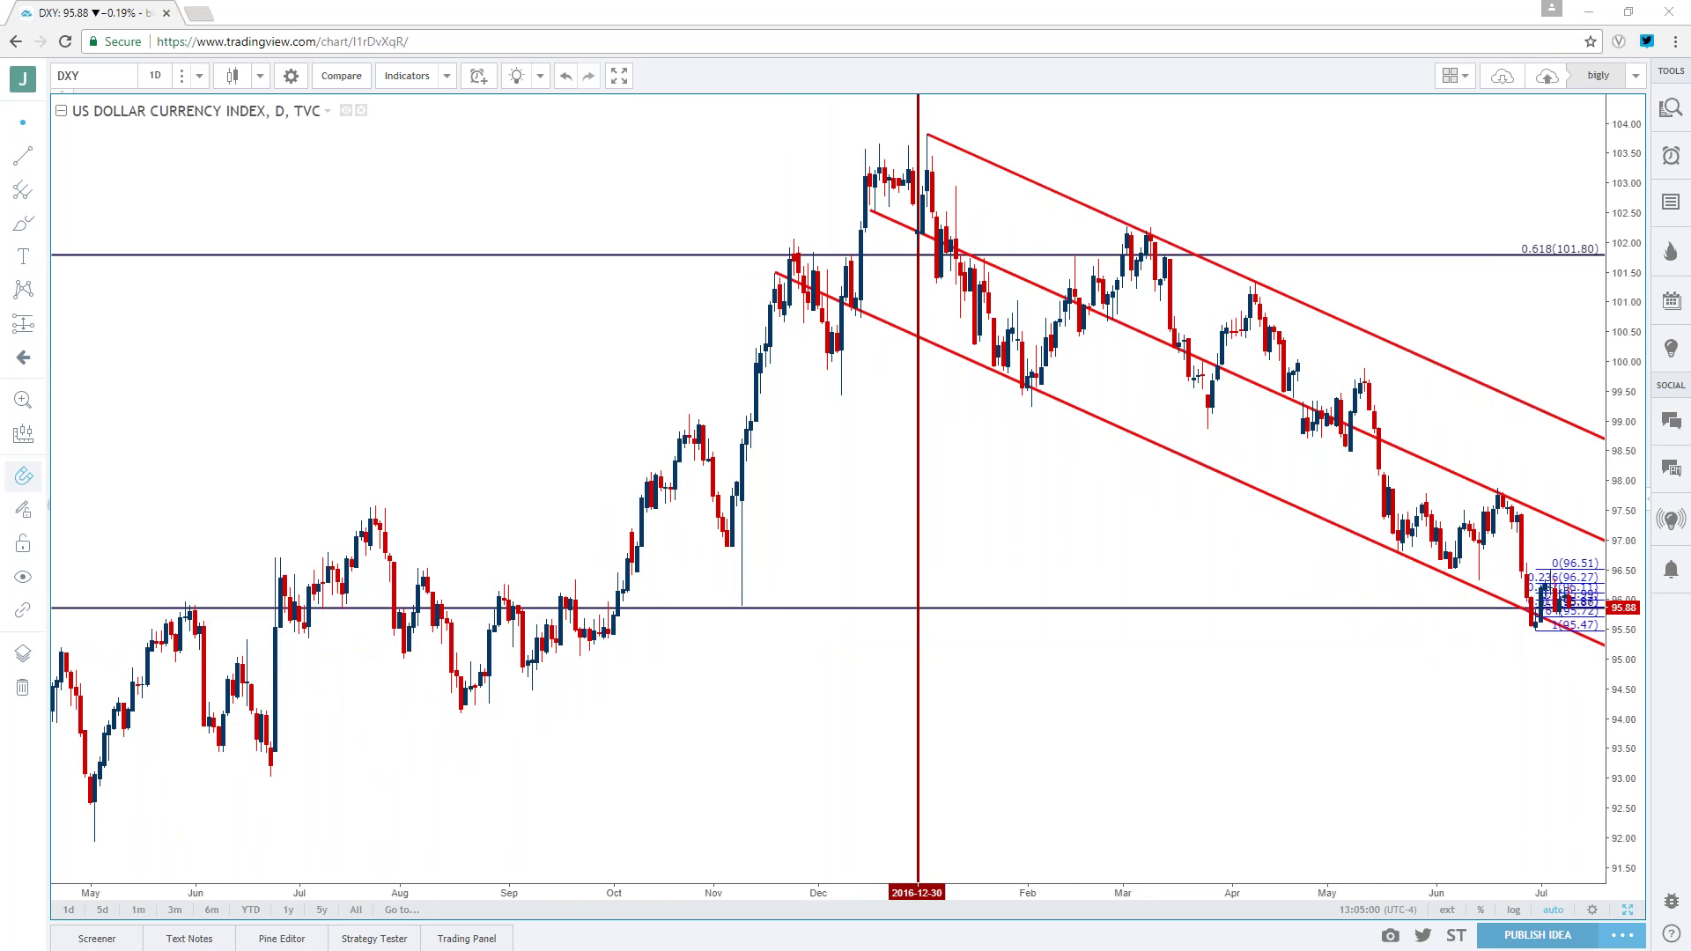
left_click_drag(602, 616, 750, 616)
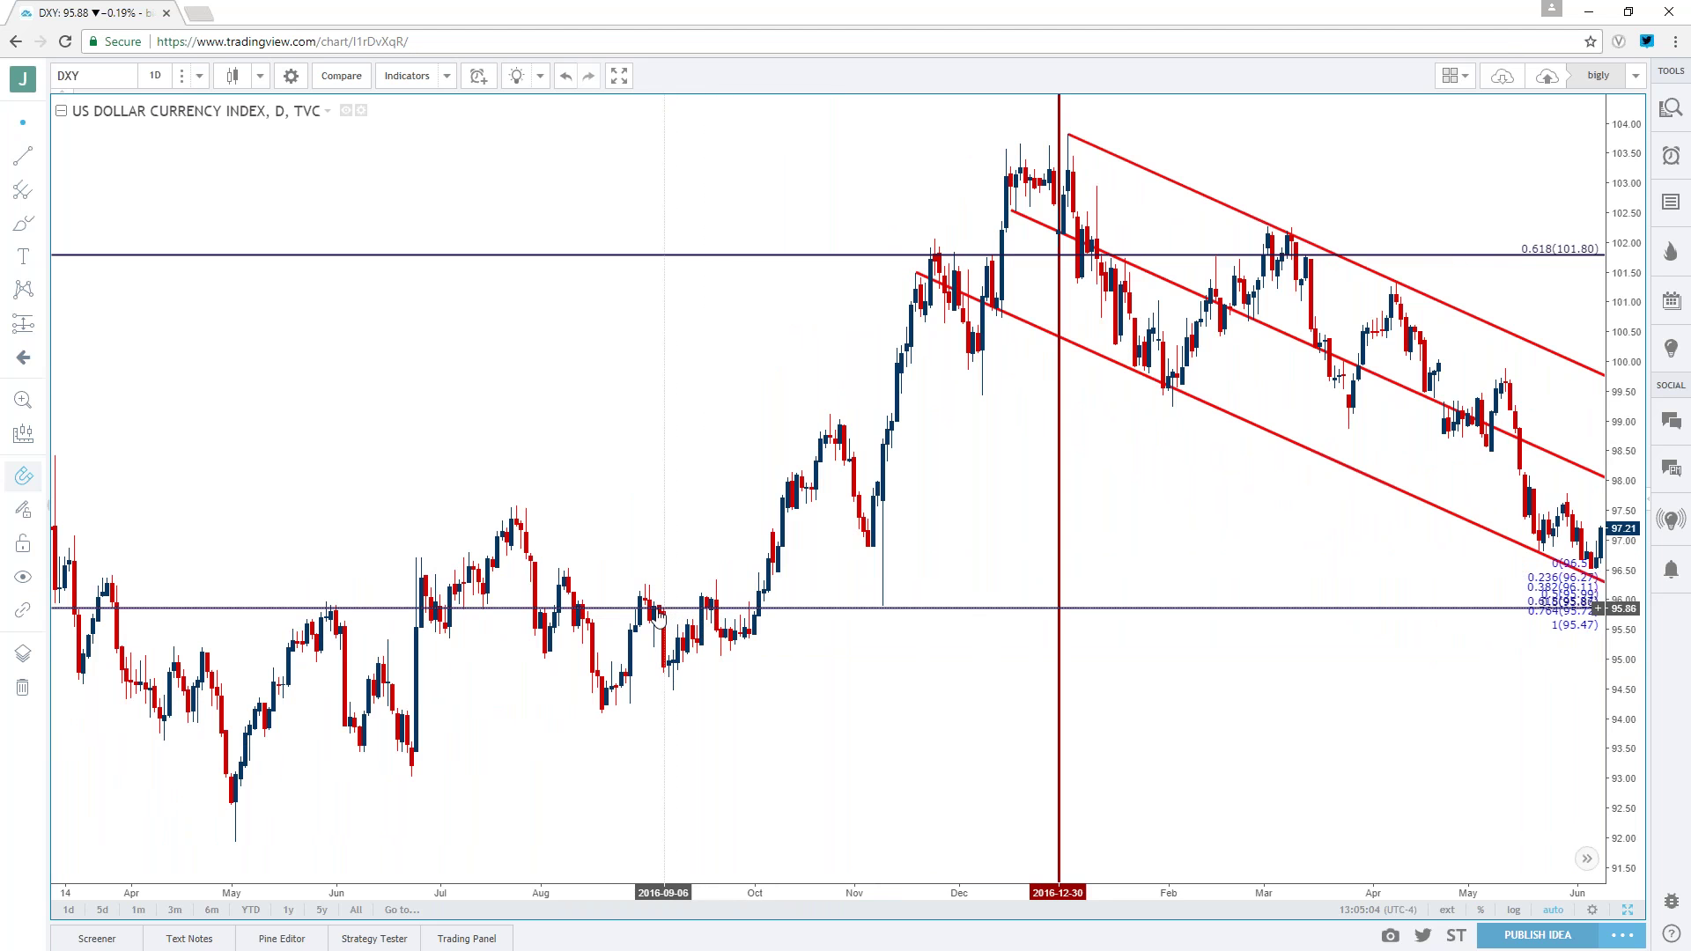
left_click_drag(621, 584, 870, 578)
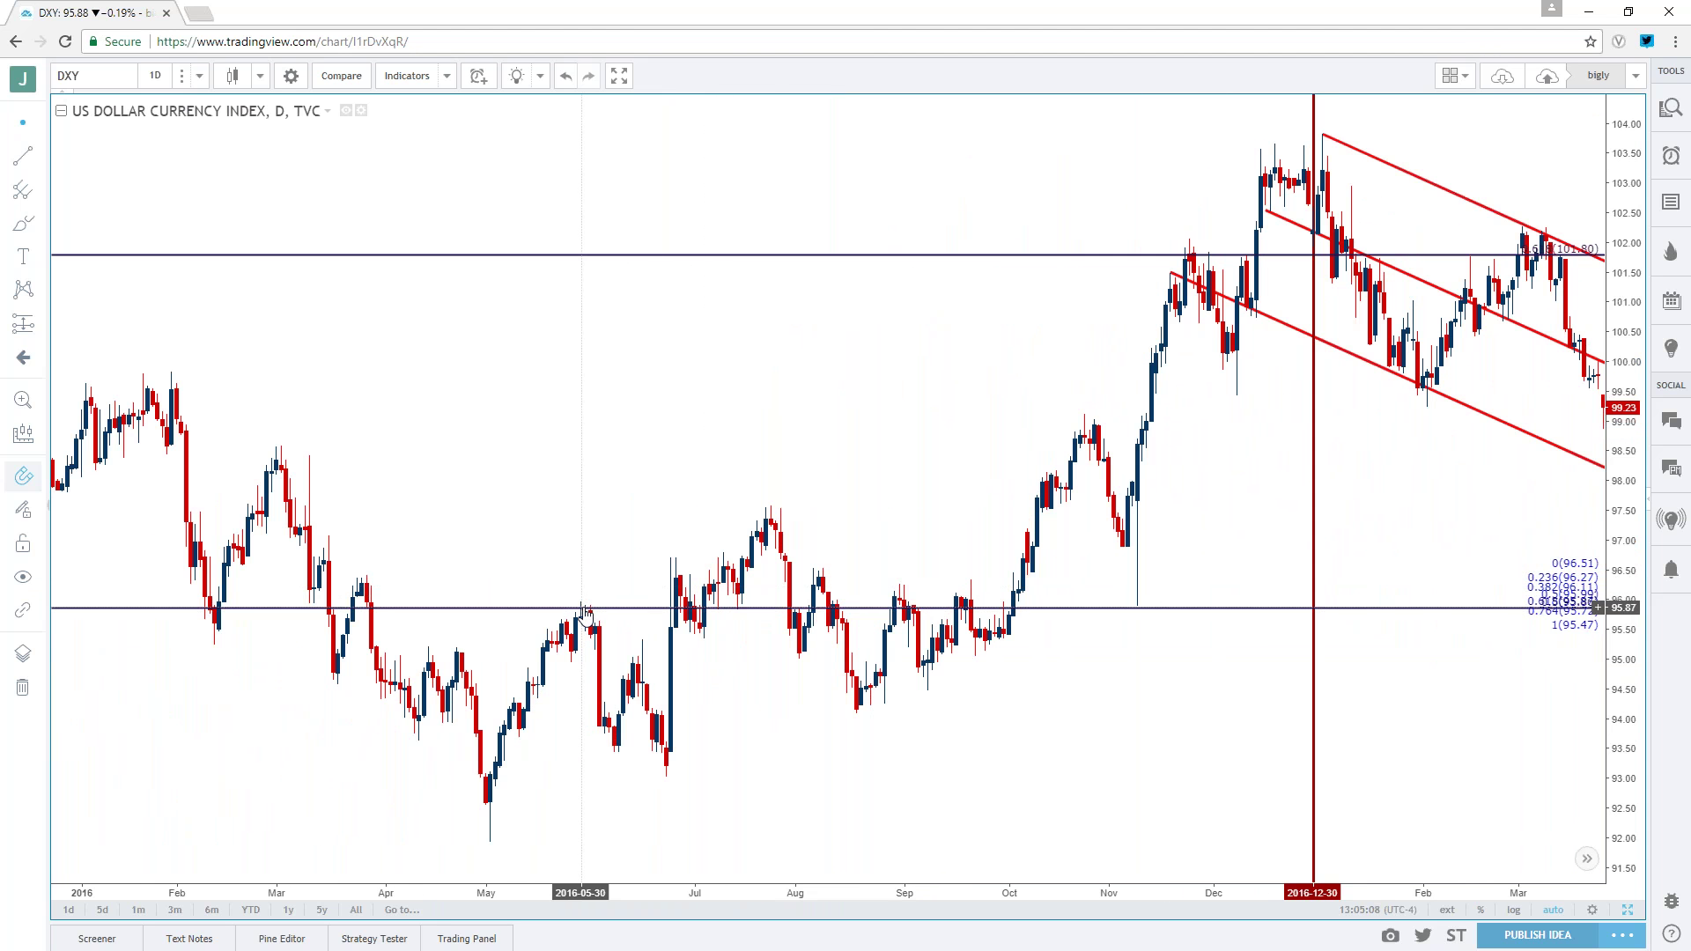
left_click_drag(511, 607, 1028, 599)
left_click_drag(445, 642, 863, 664)
left_click_drag(472, 673, 887, 683)
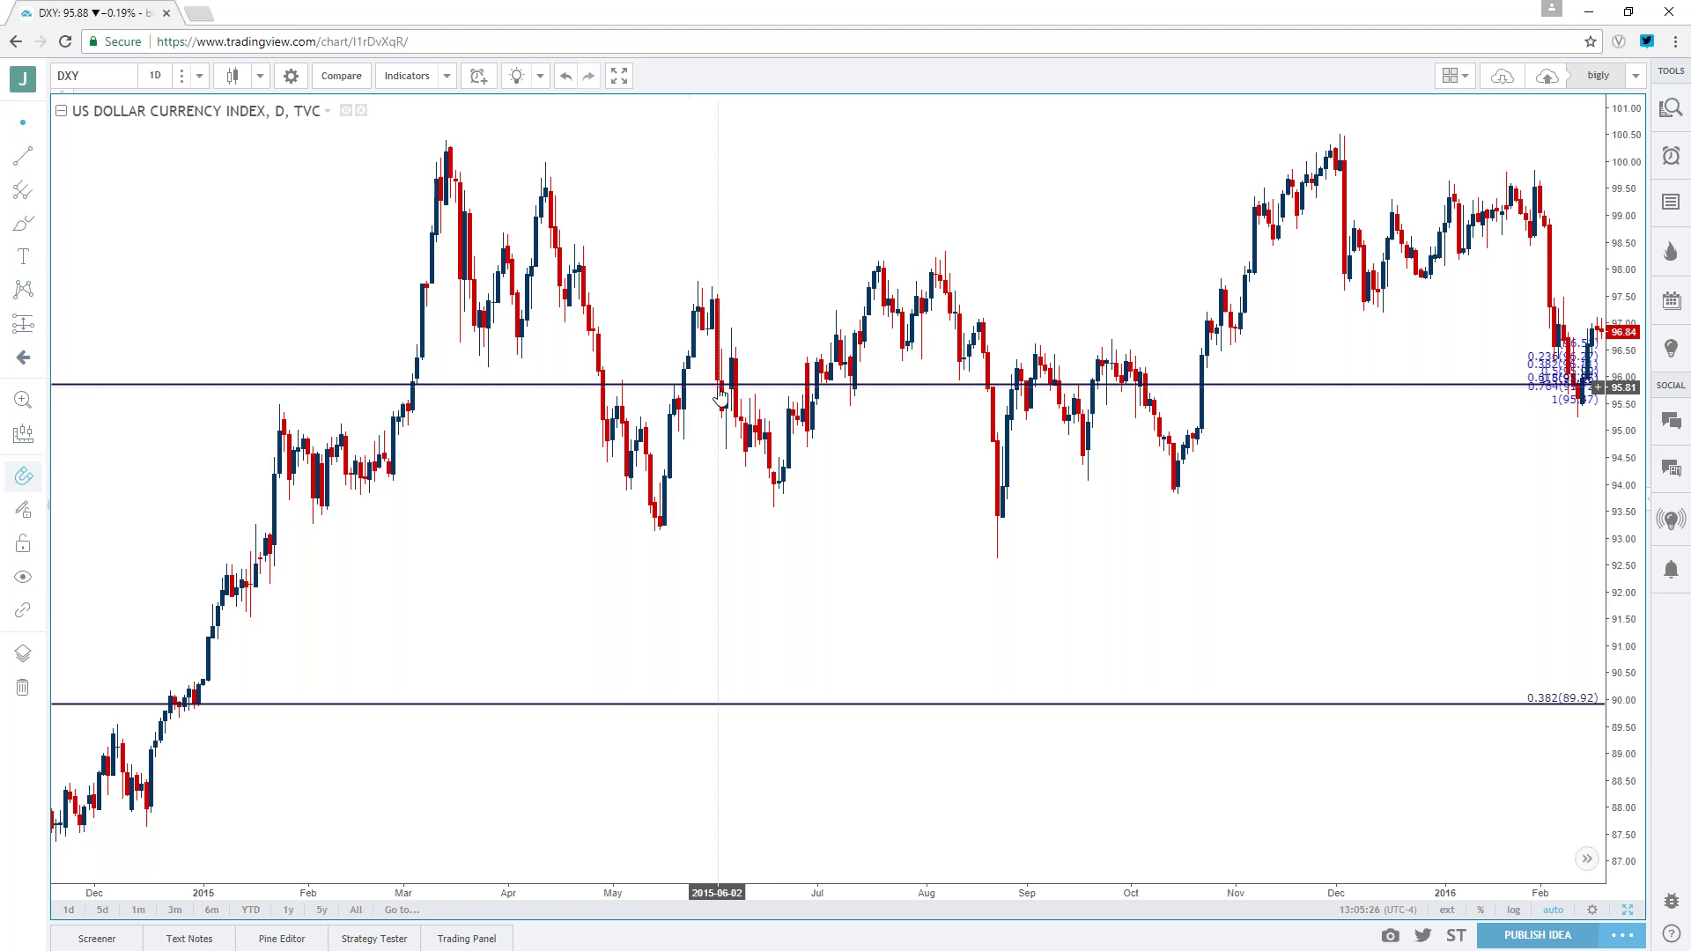
- Pan forward to the red channel and latest 2017 candles, then zoom in
left_click_drag(1121, 589, 476, 611)
left_click_drag(1049, 714, 604, 704)
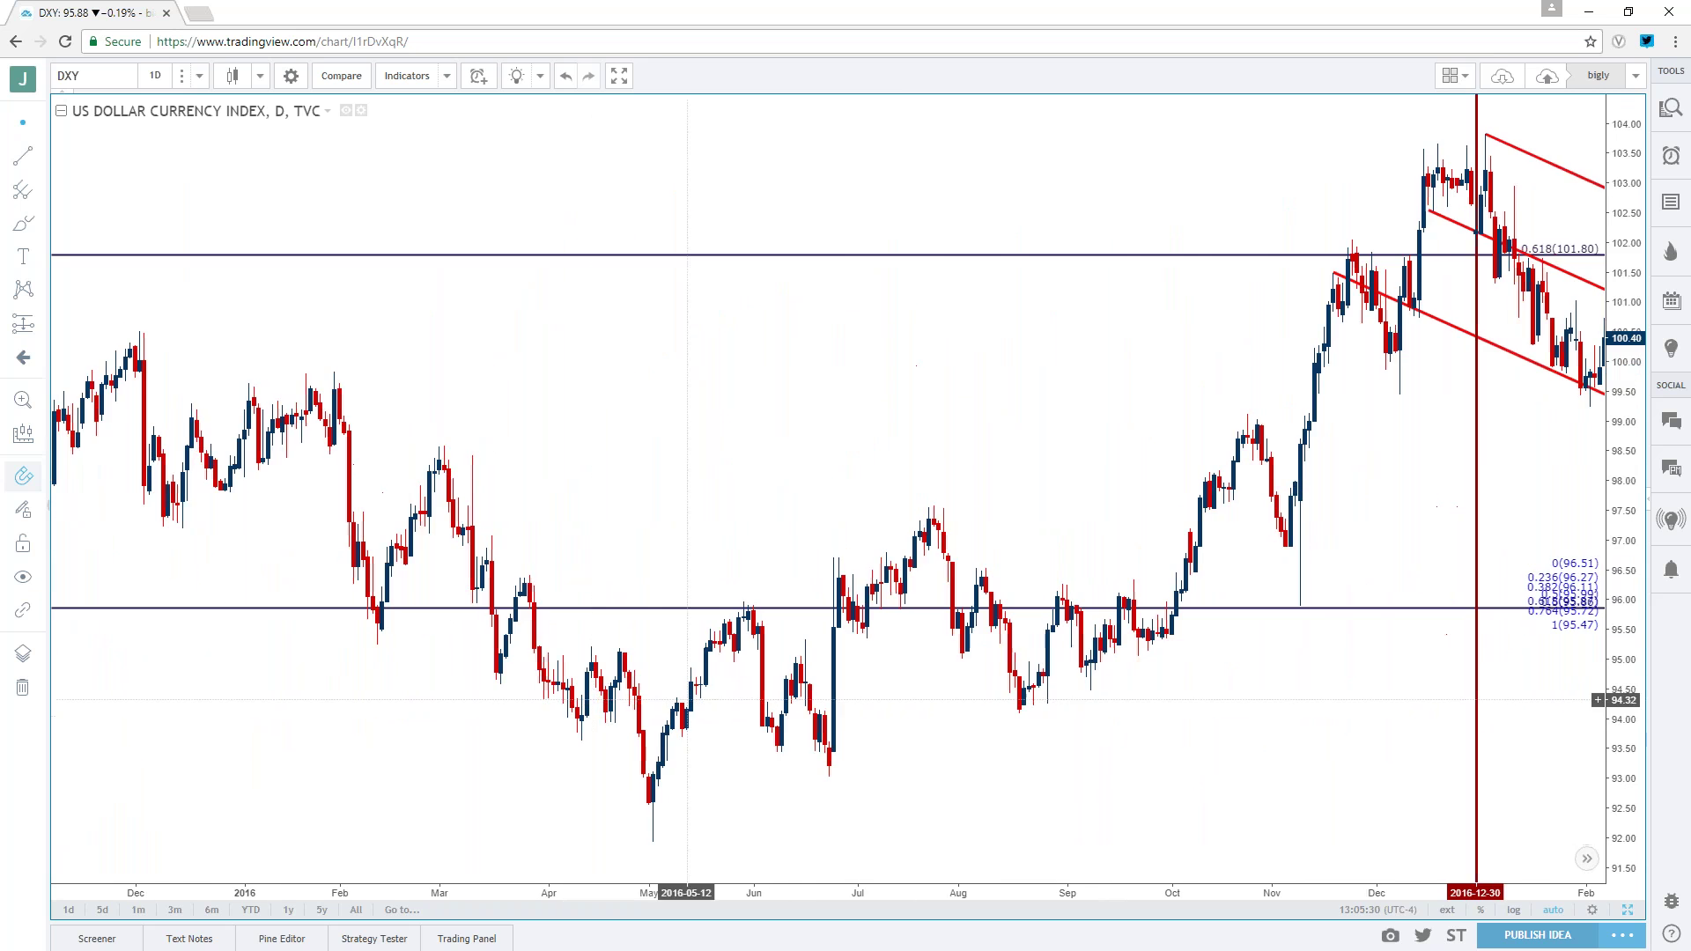
left_click_drag(1223, 749, 589, 729)
left_click_drag(1269, 775, 1169, 764)
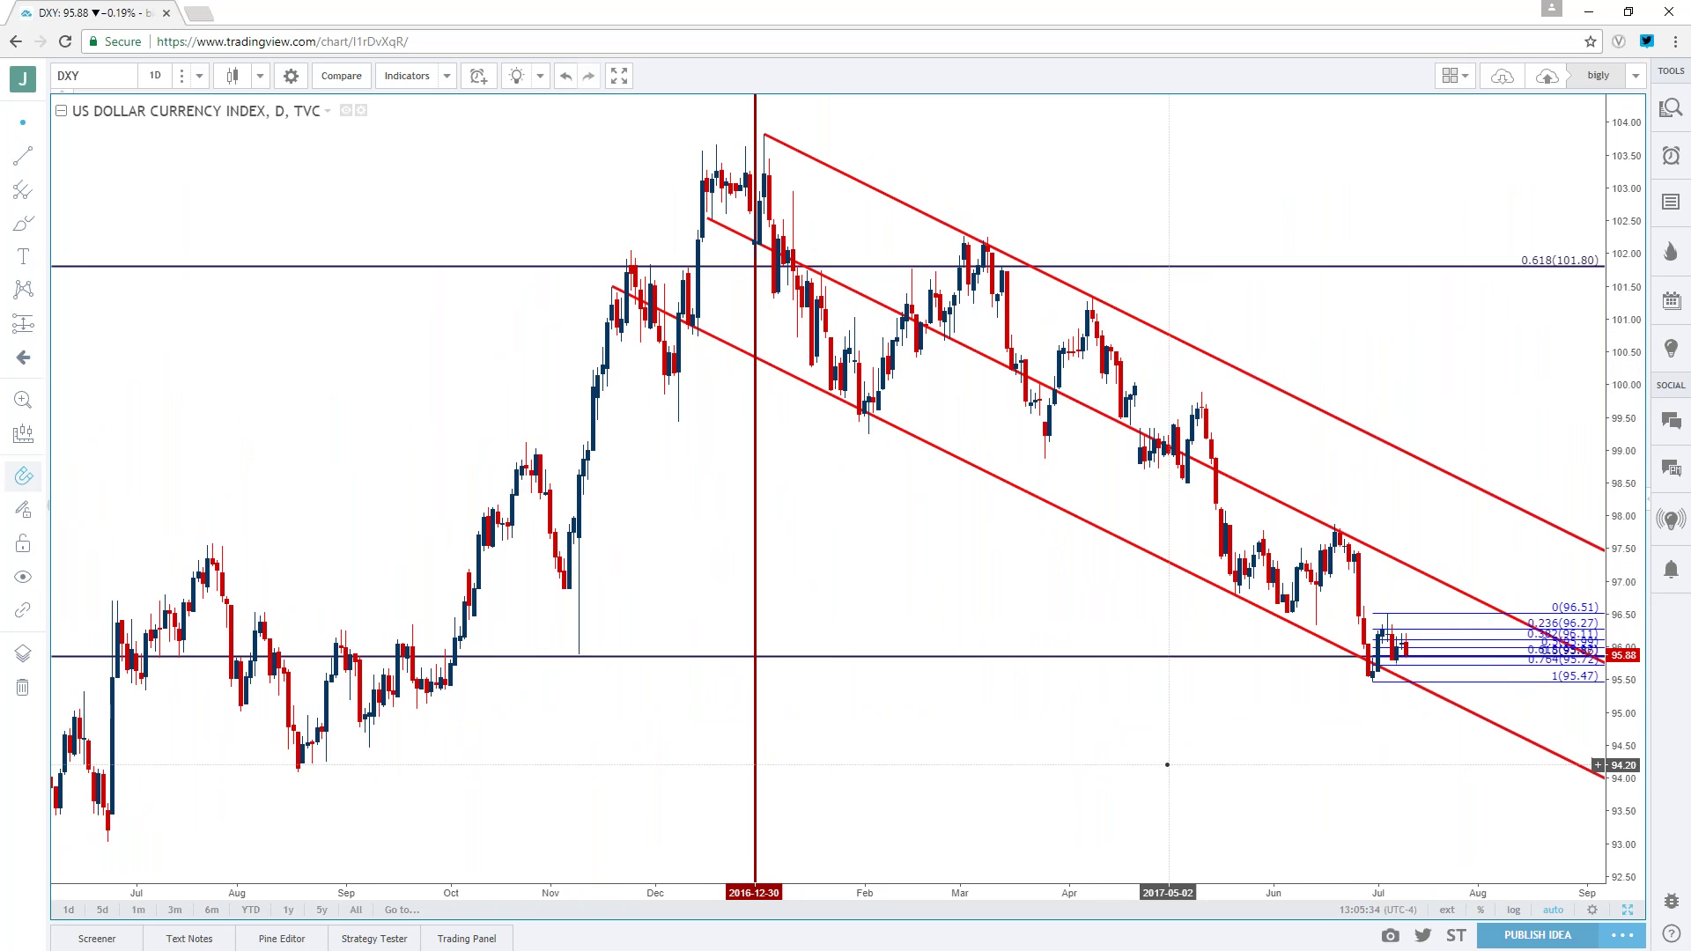
scroll(1166, 764, "up", 2)
scroll(1166, 764, "up", 2)
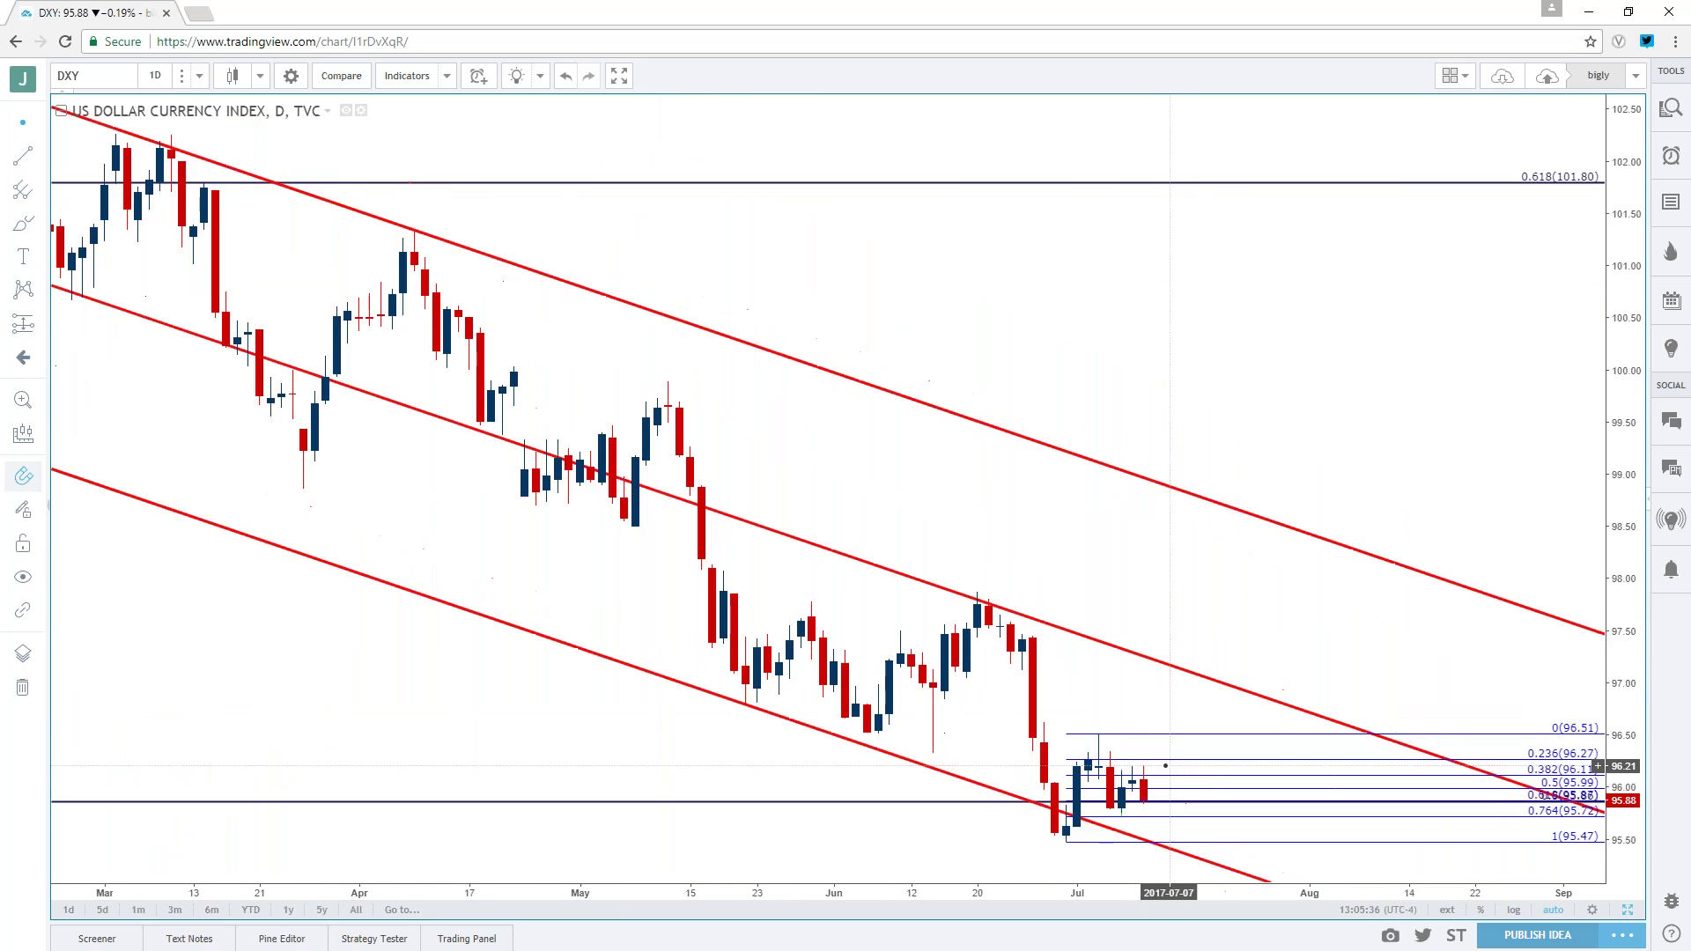
scroll(1166, 764, "up", 1)
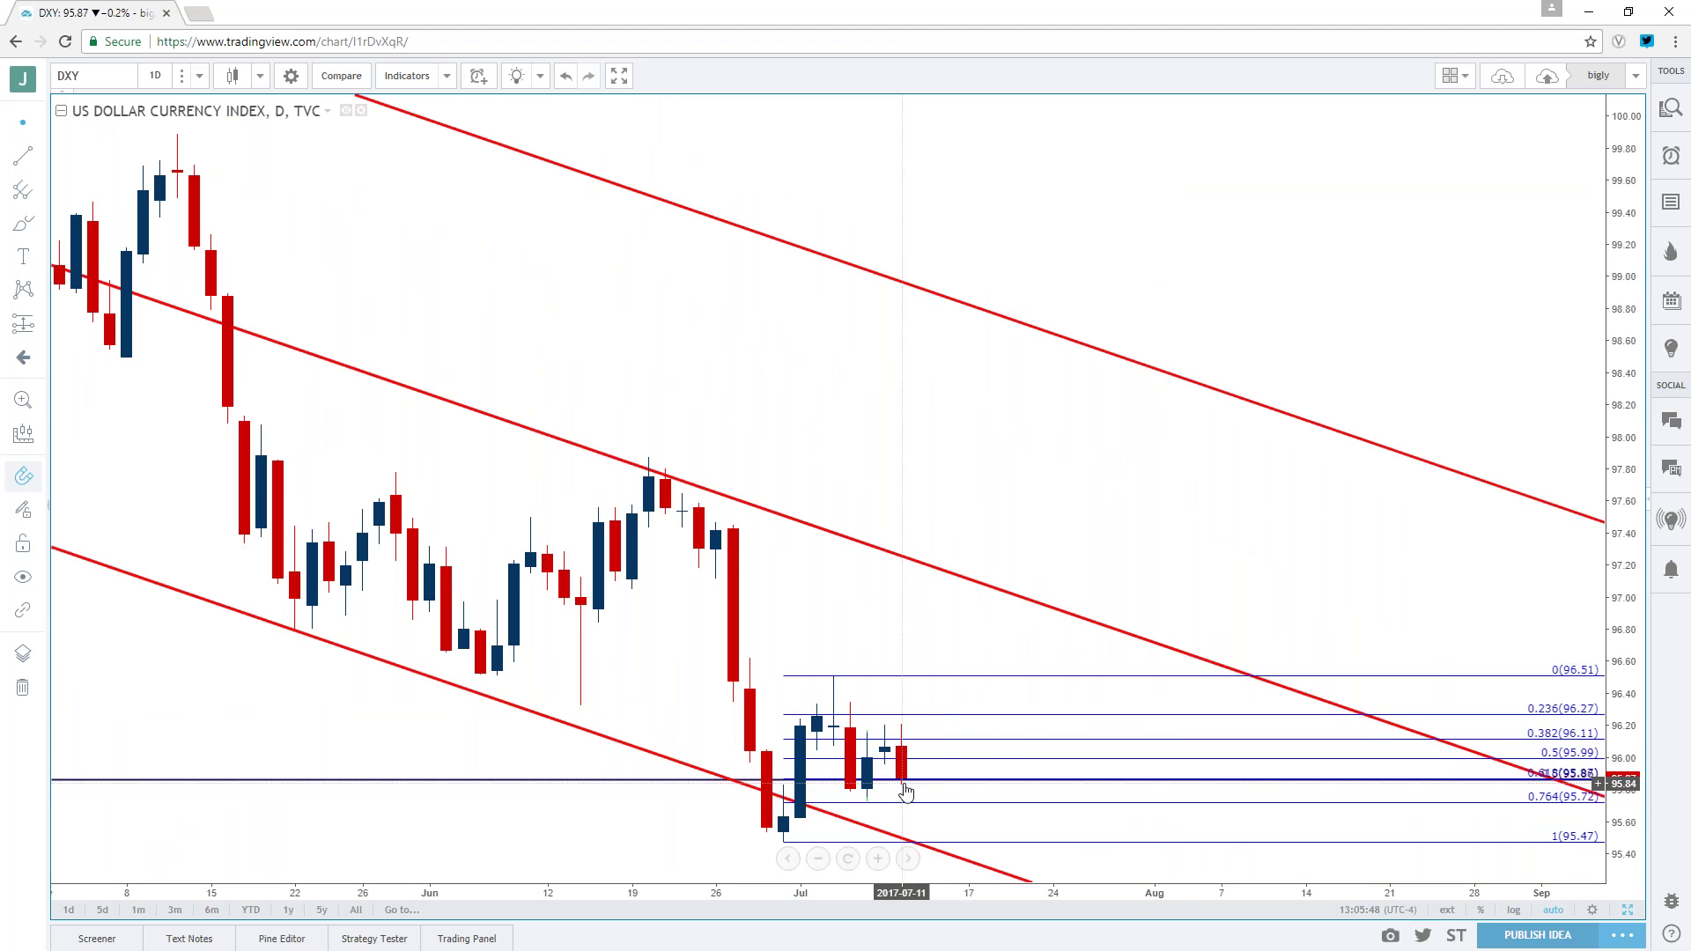
scroll(905, 793, "down", 2)
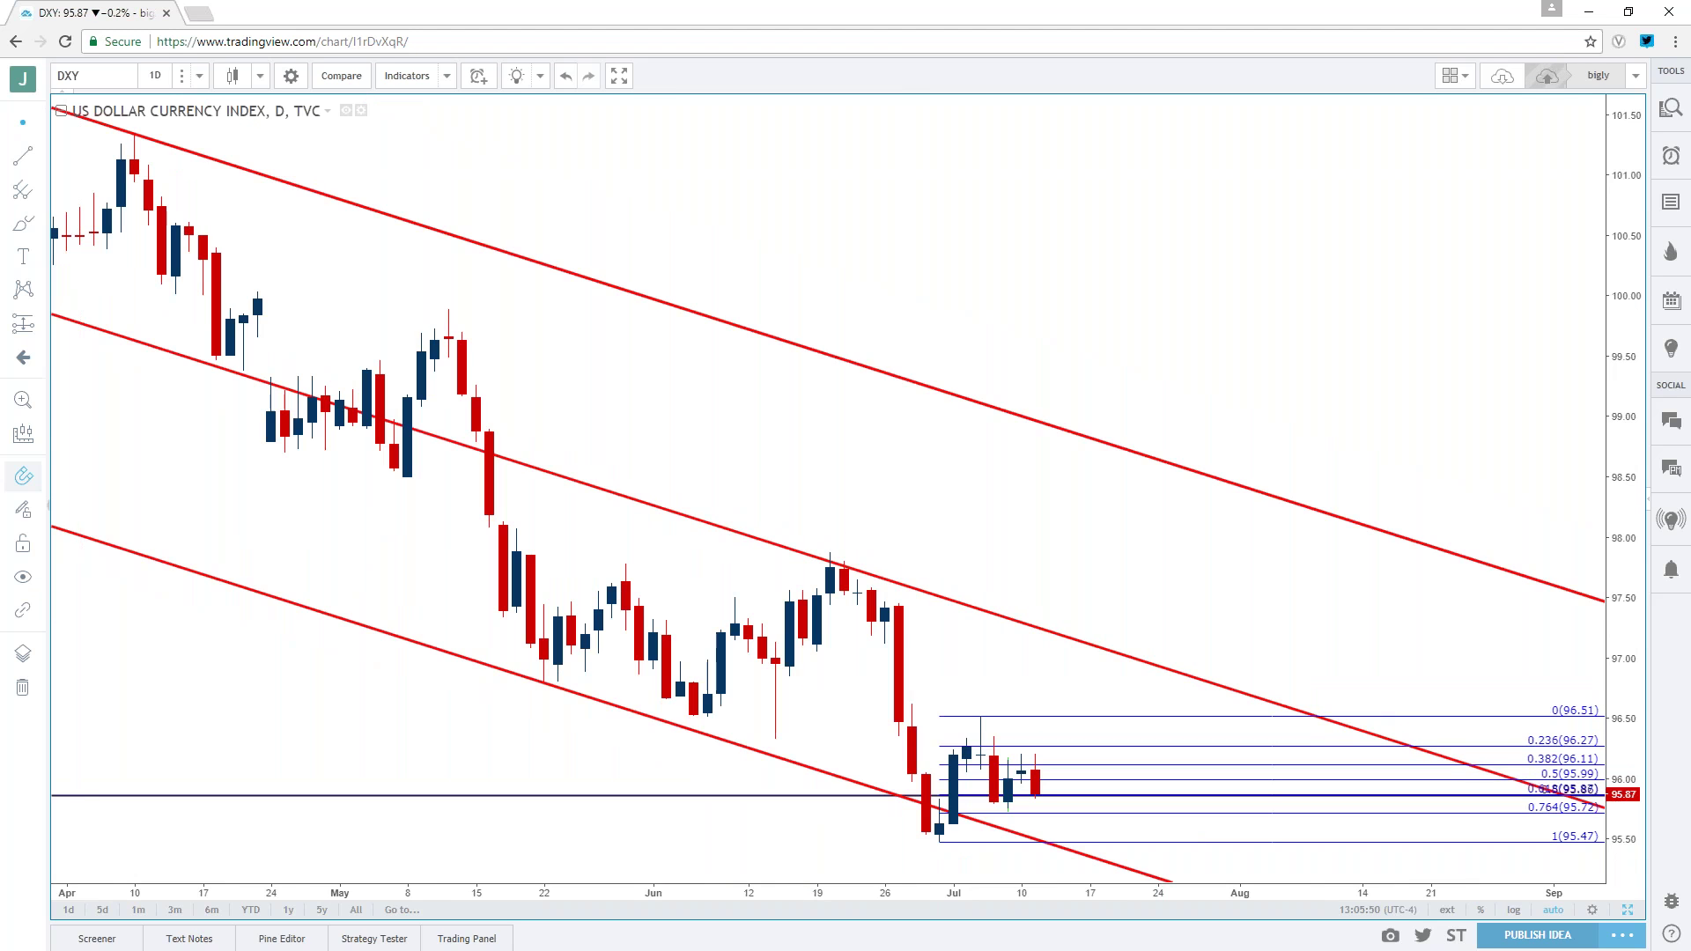
- Load the EURUSD daily chart, view earlier 2017 candles, and switch to the DailyFX browser
left_click(86, 75)
type("EURUSD")
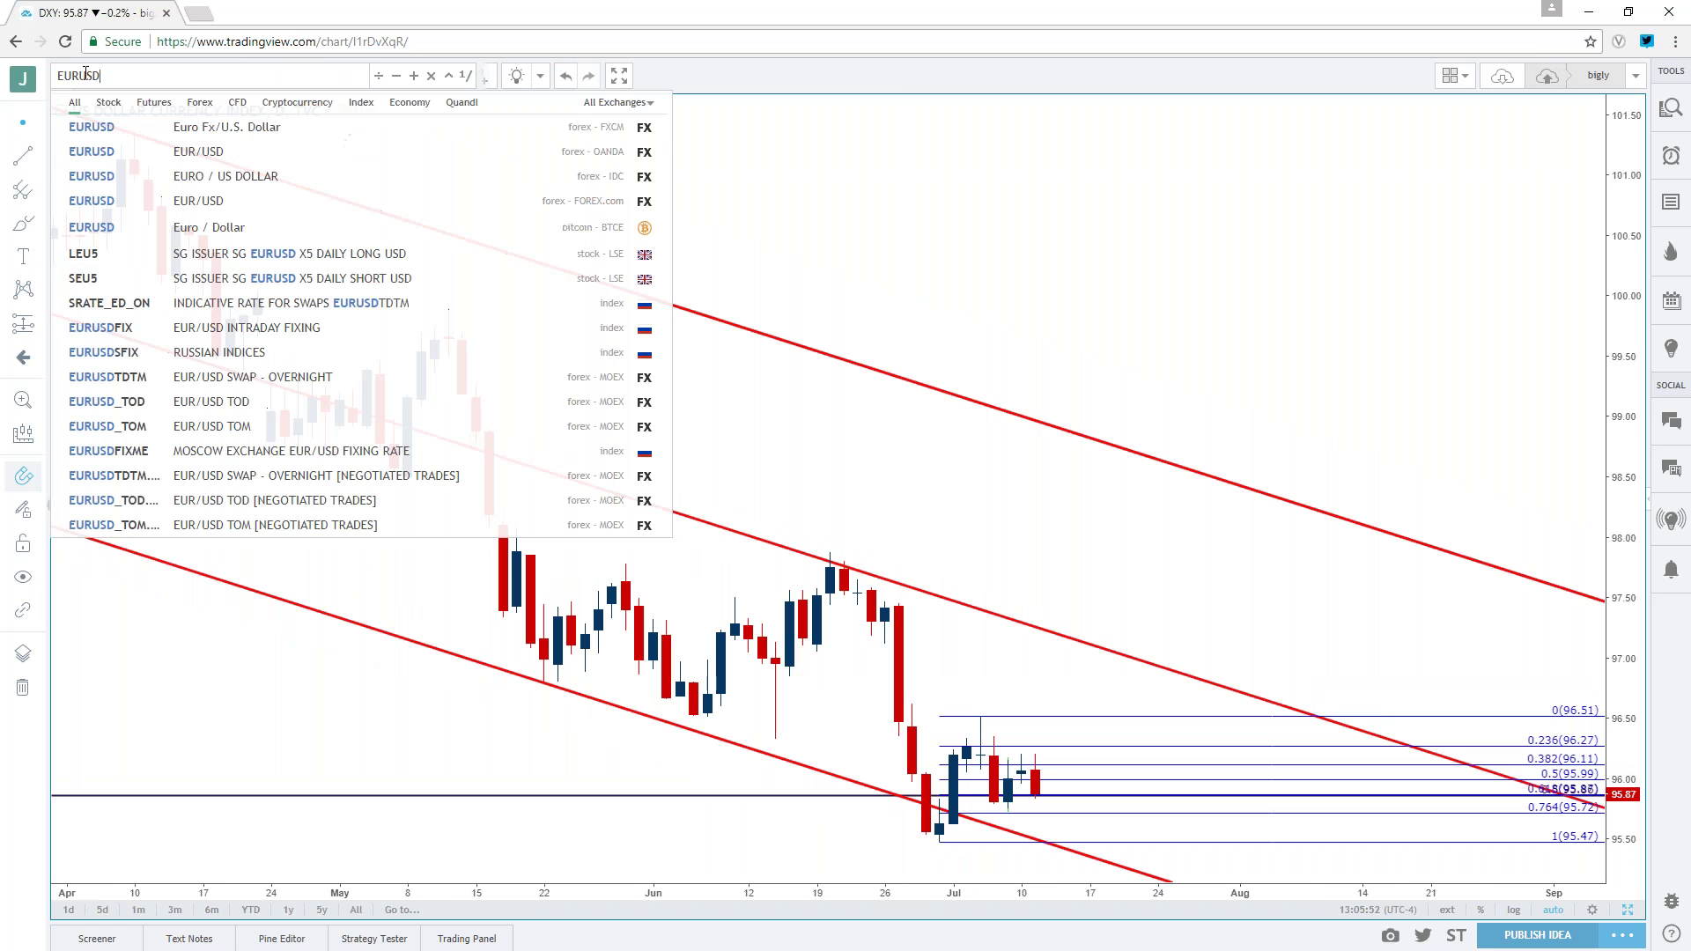
key("Down")
key("Down")
key("Return")
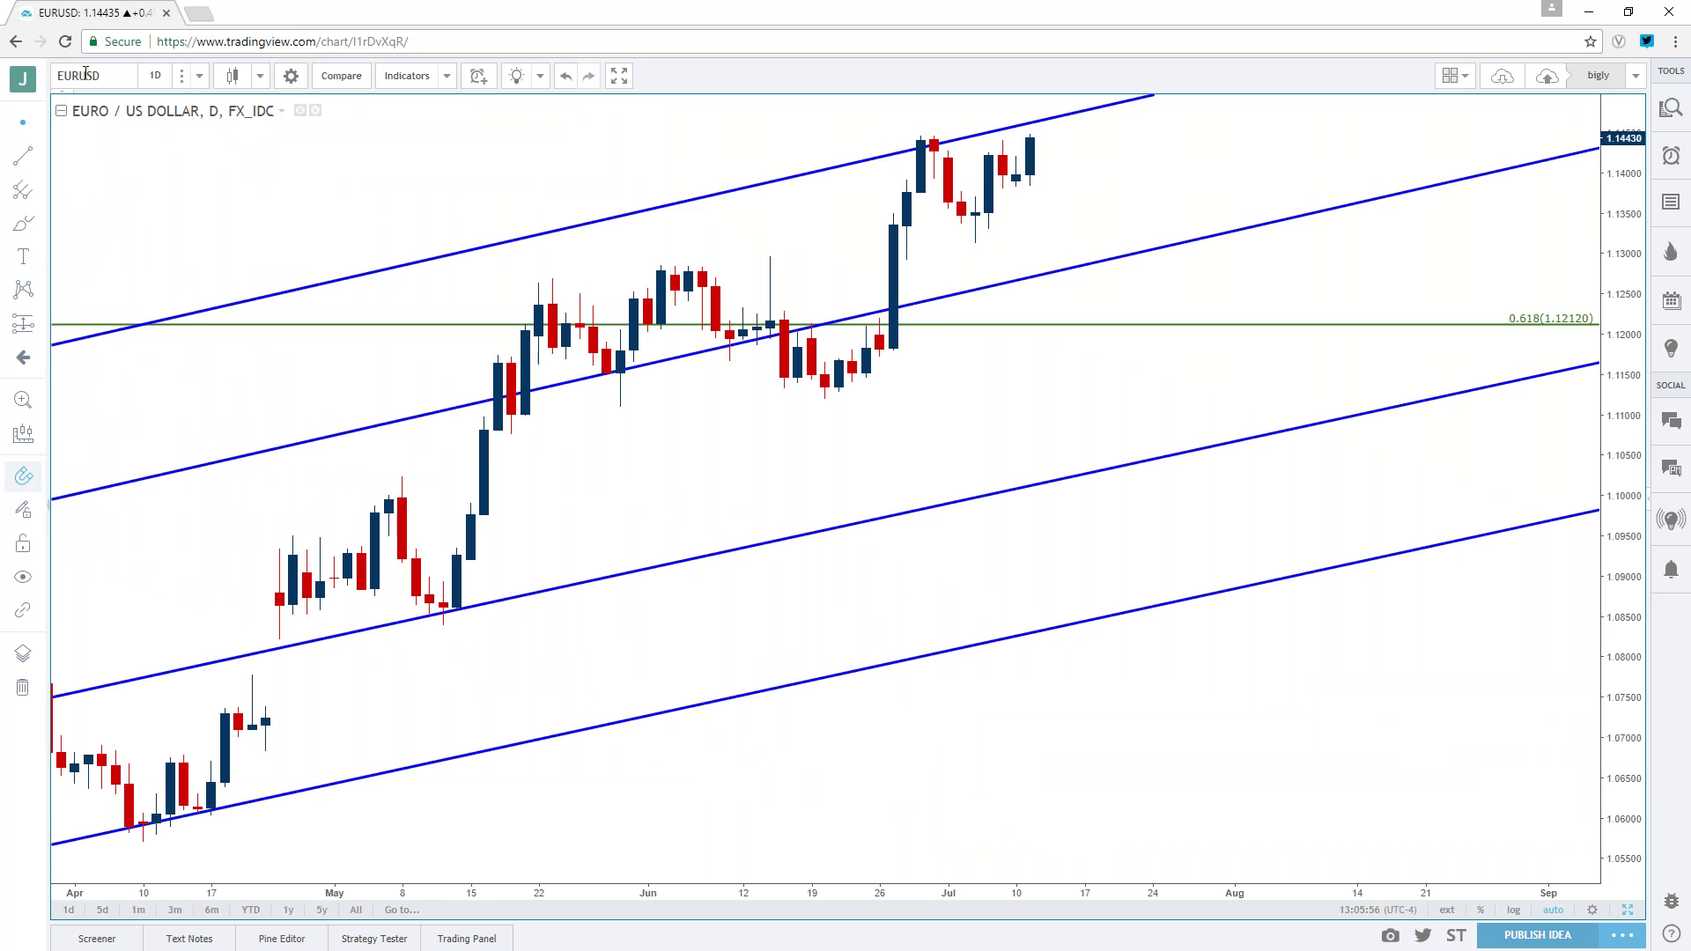
scroll(651, 141, "down", 2)
left_click_drag(653, 142, 949, 142)
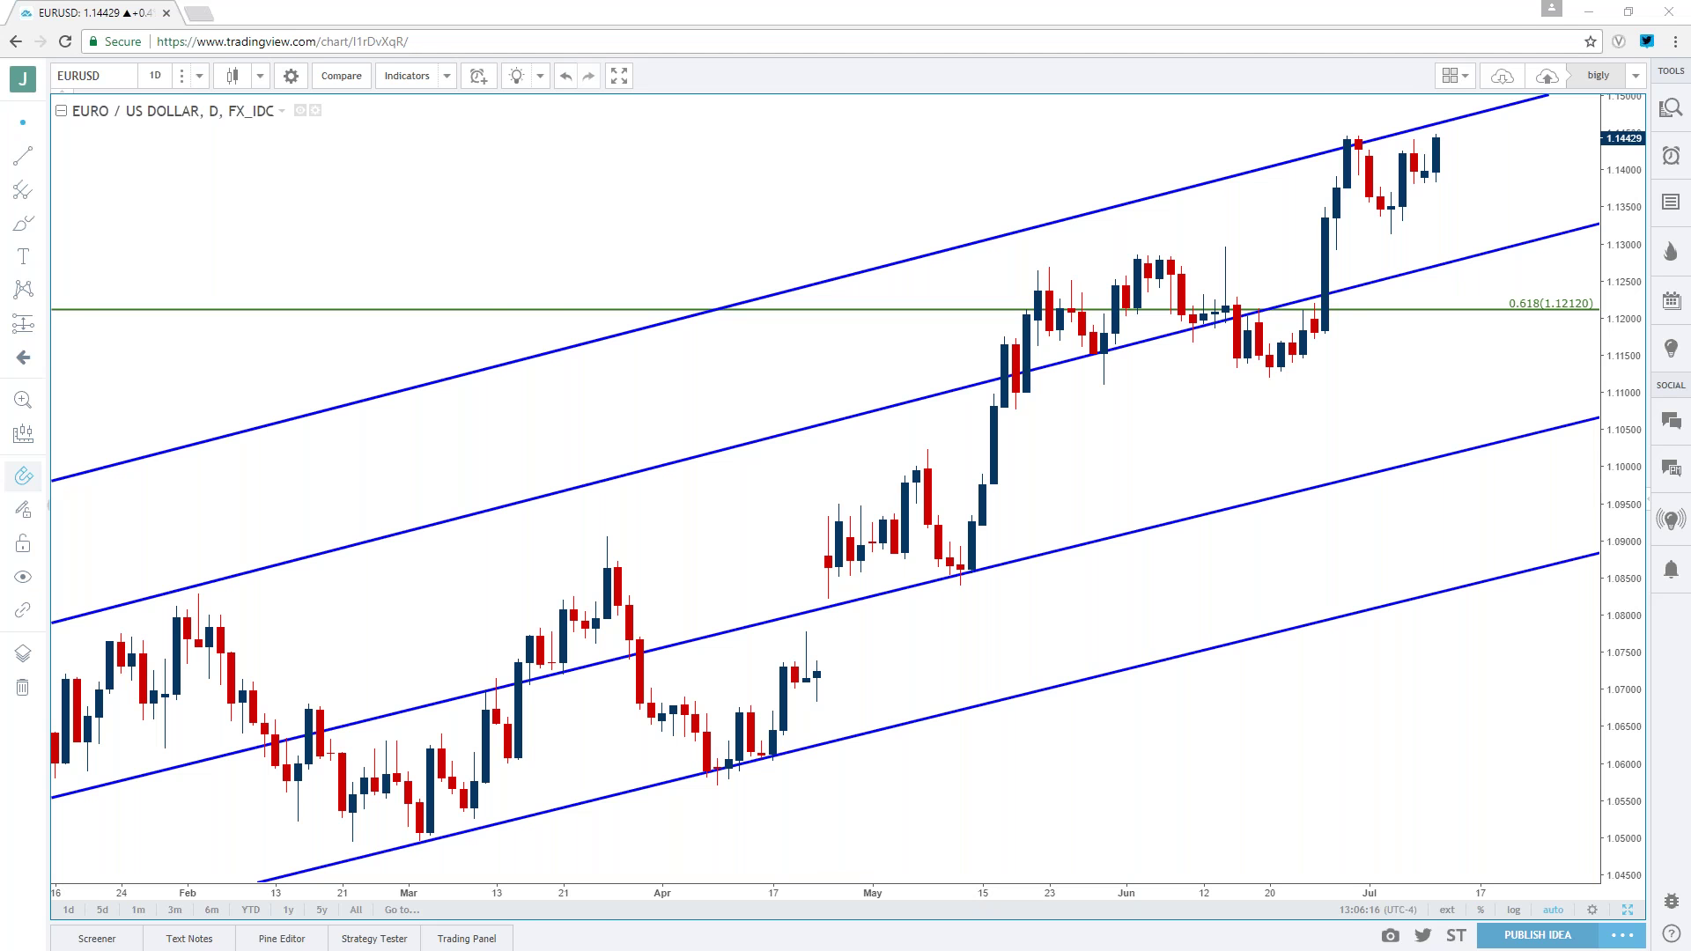
key("alt+Tab")
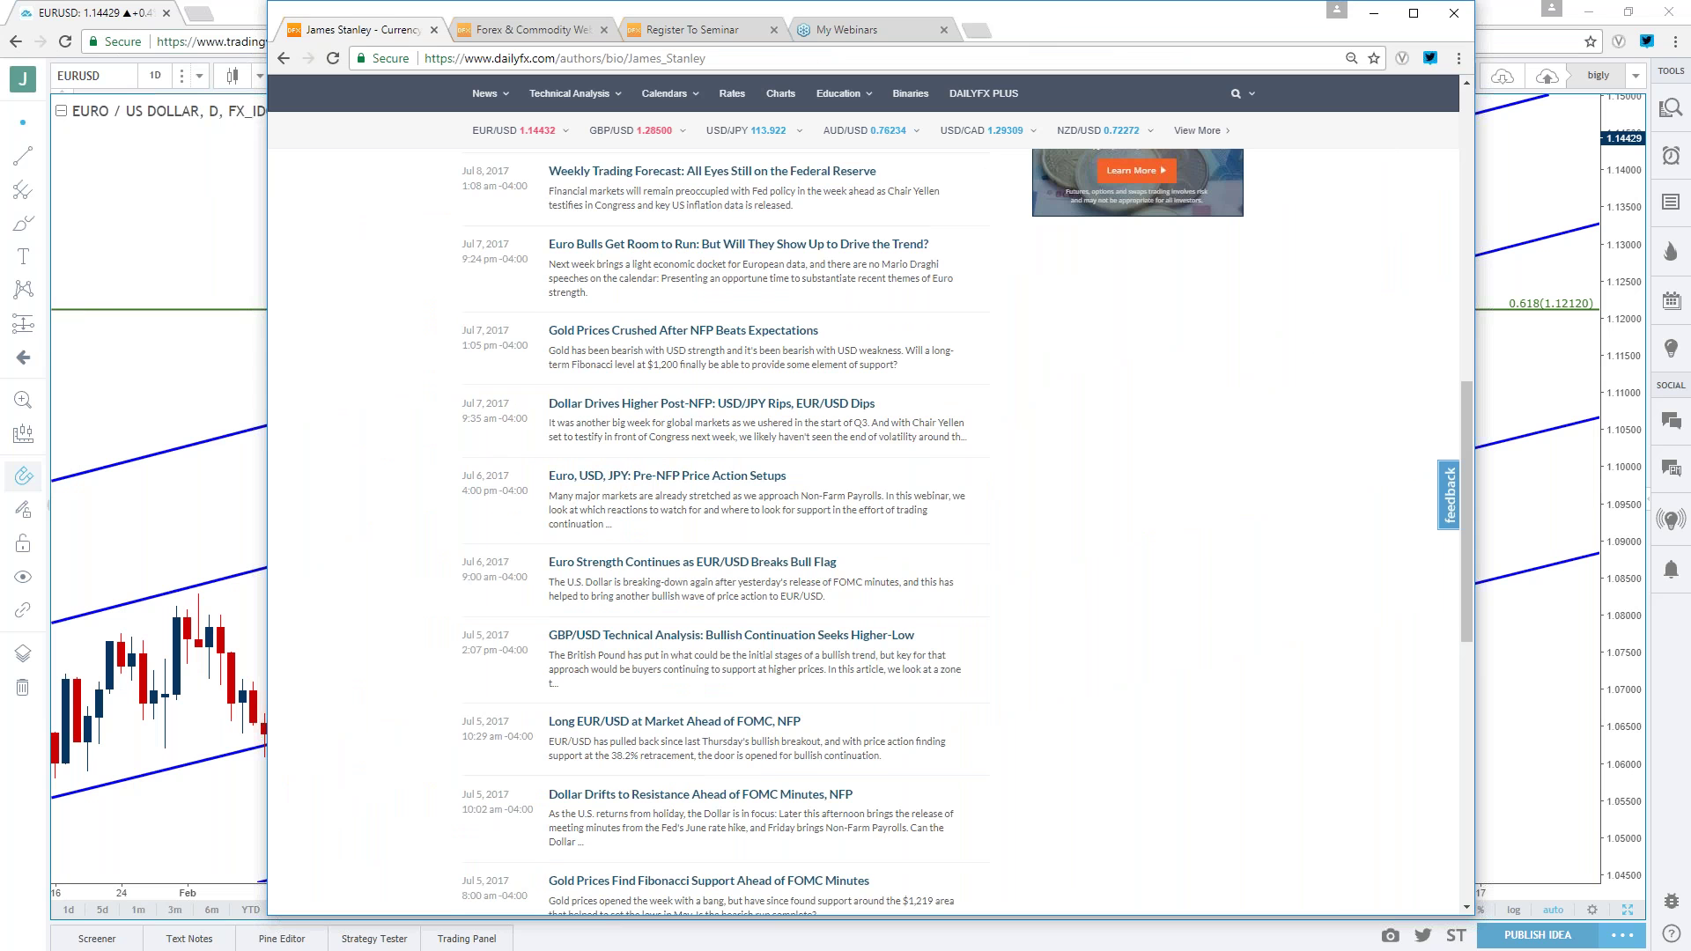
- Open the 'Long EUR/USD at Market Ahead of FOMC, NFP' article, select its URL, and return to the chart
left_click(603, 722)
key("ctrl+l")
key("alt+Tab")
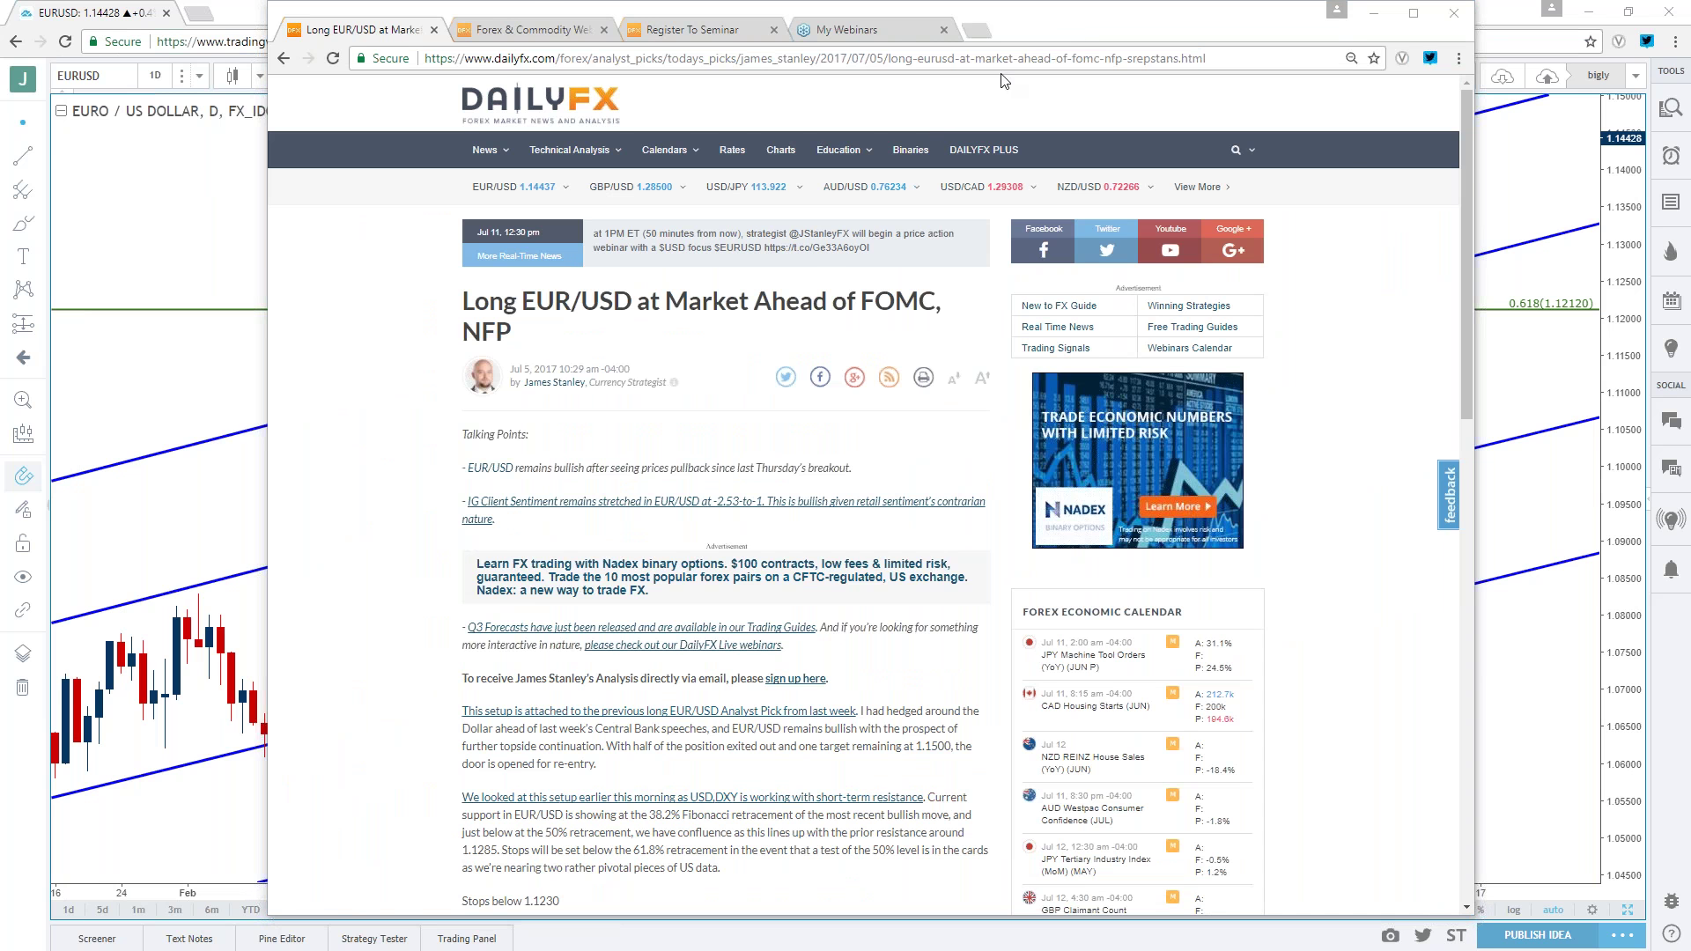
key("alt+Tab")
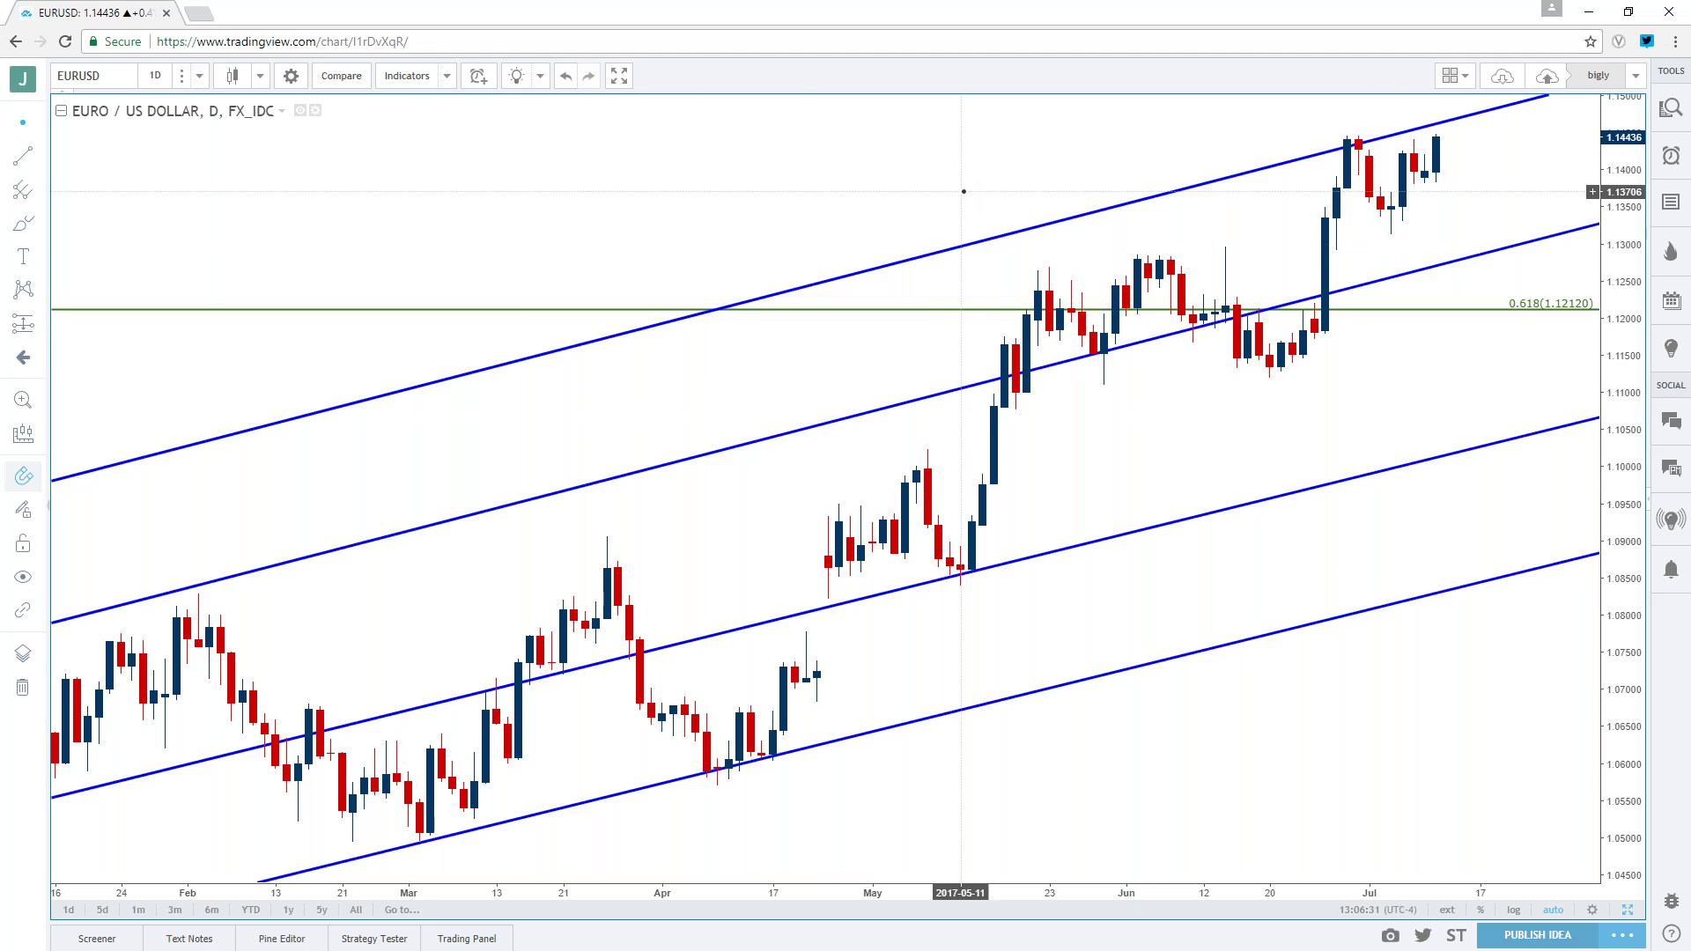
- Zoom in on the recent EUR/USD channel, leaving empty space right of the latest bars
scroll(963, 191, "down", 6)
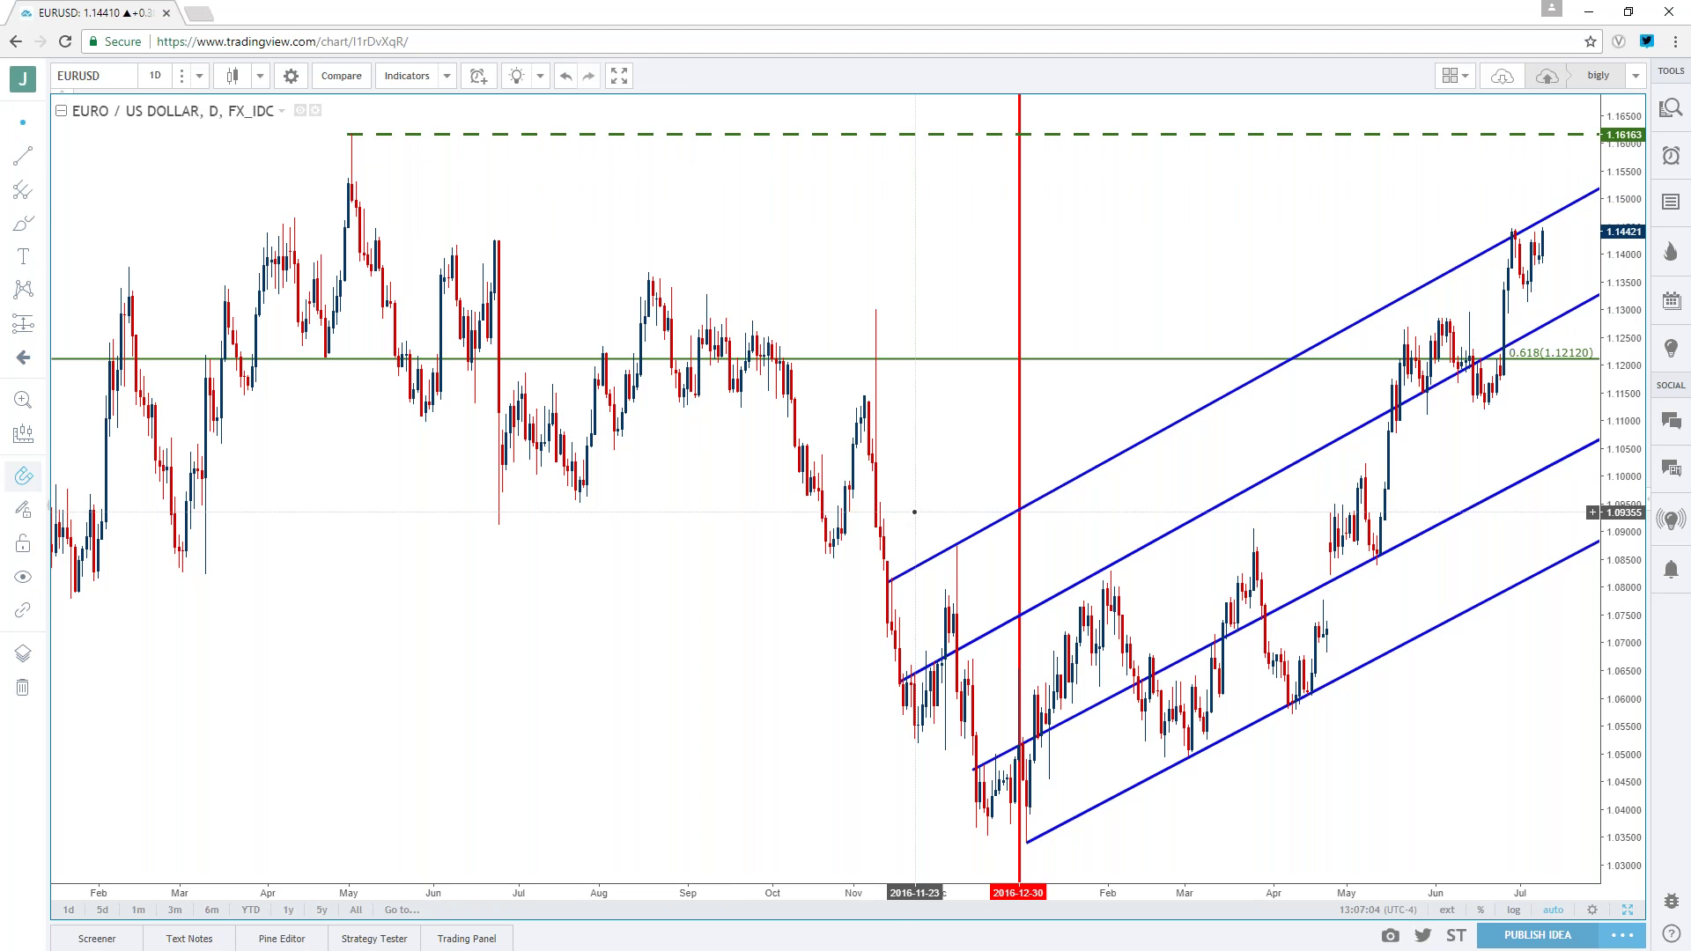
left_click_drag(1157, 329, 1041, 339)
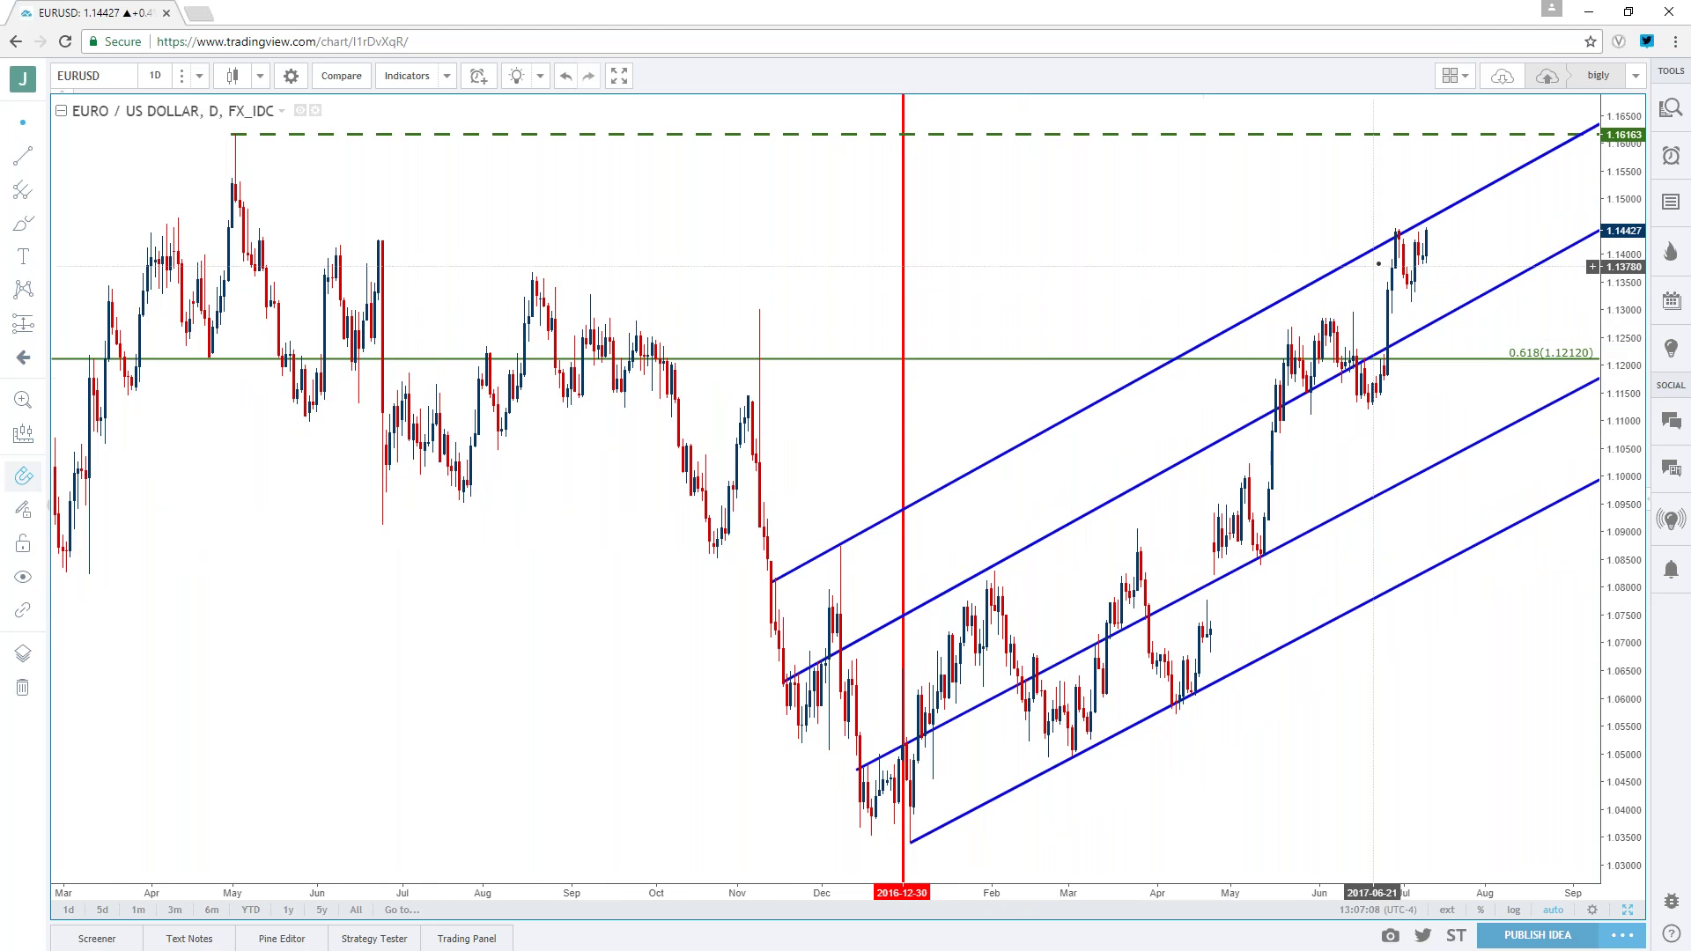
scroll(1206, 368, "down", 3)
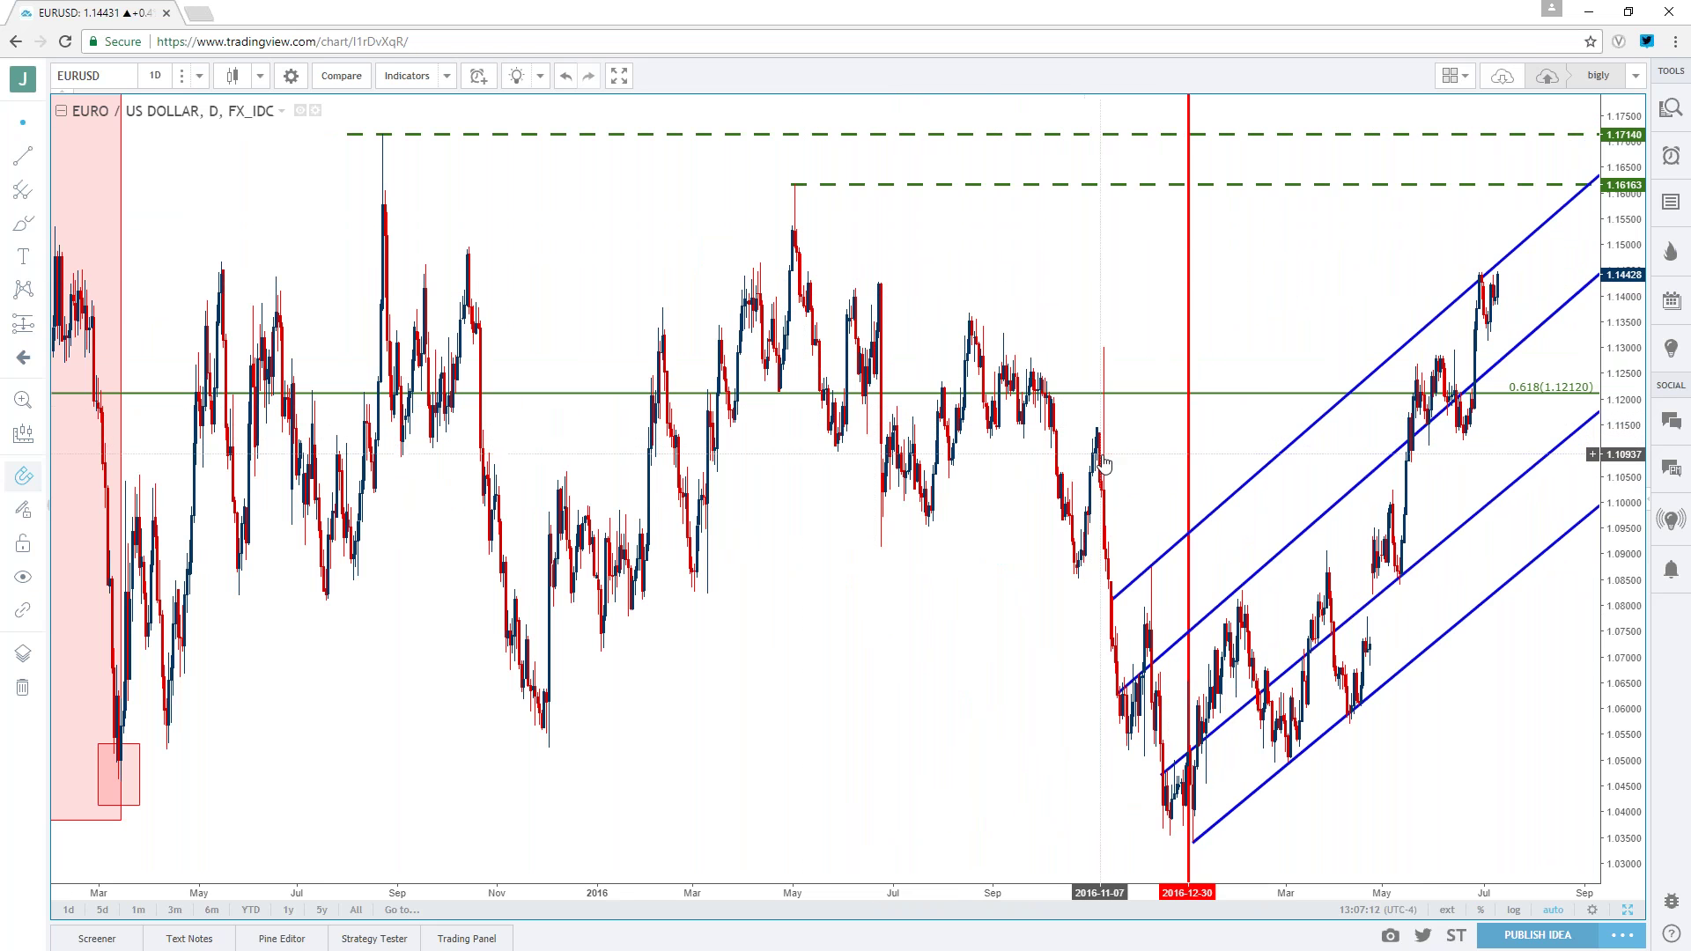
scroll(1110, 473, "down", 5)
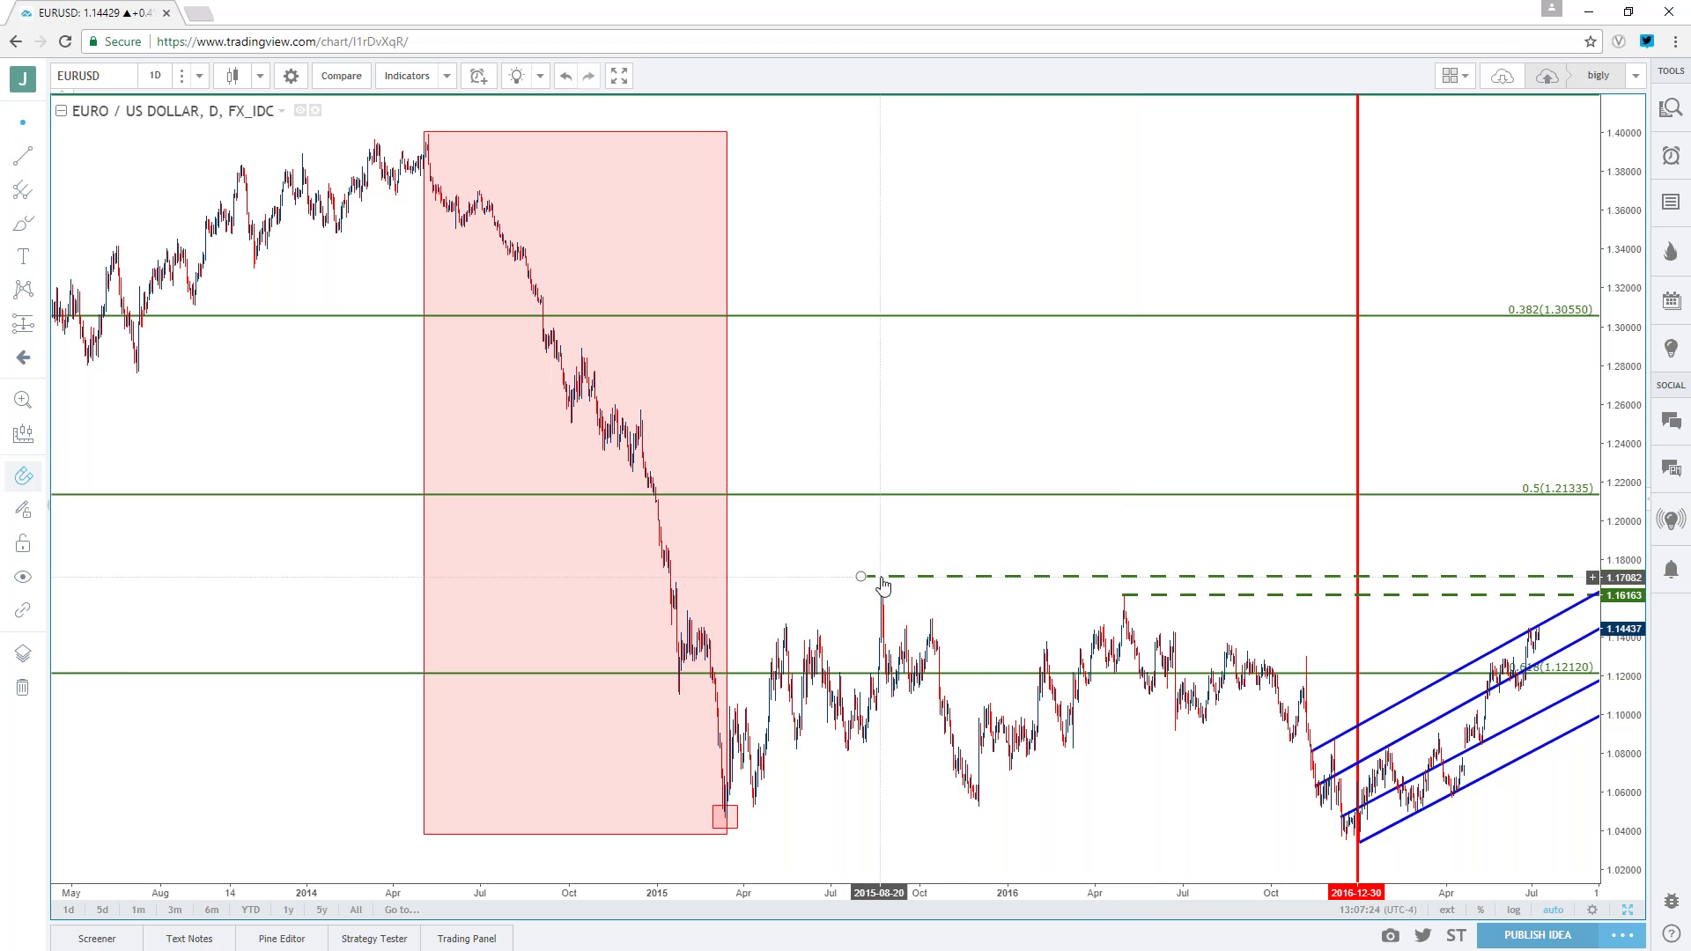
- Snap the upper dashed horizontal line to the 2015 high at 1.17140
left_click_drag(882, 580, 883, 579)
left_click_drag(907, 557, 858, 557)
scroll(861, 555, "up", 5)
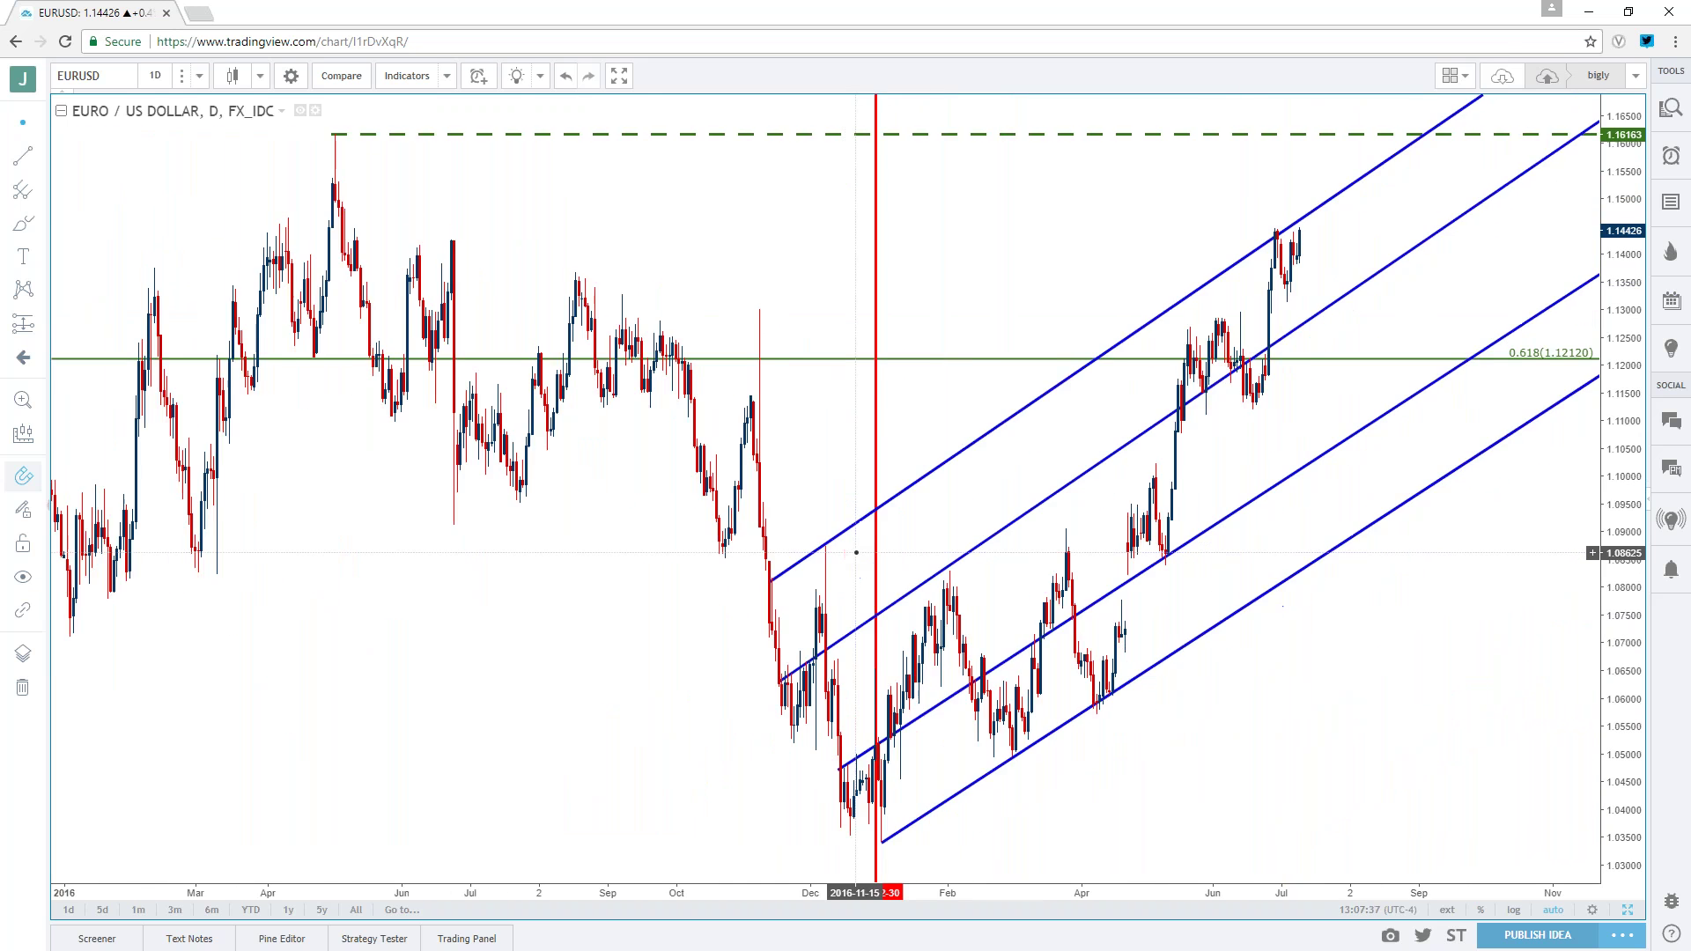
scroll(856, 552, "up", 2)
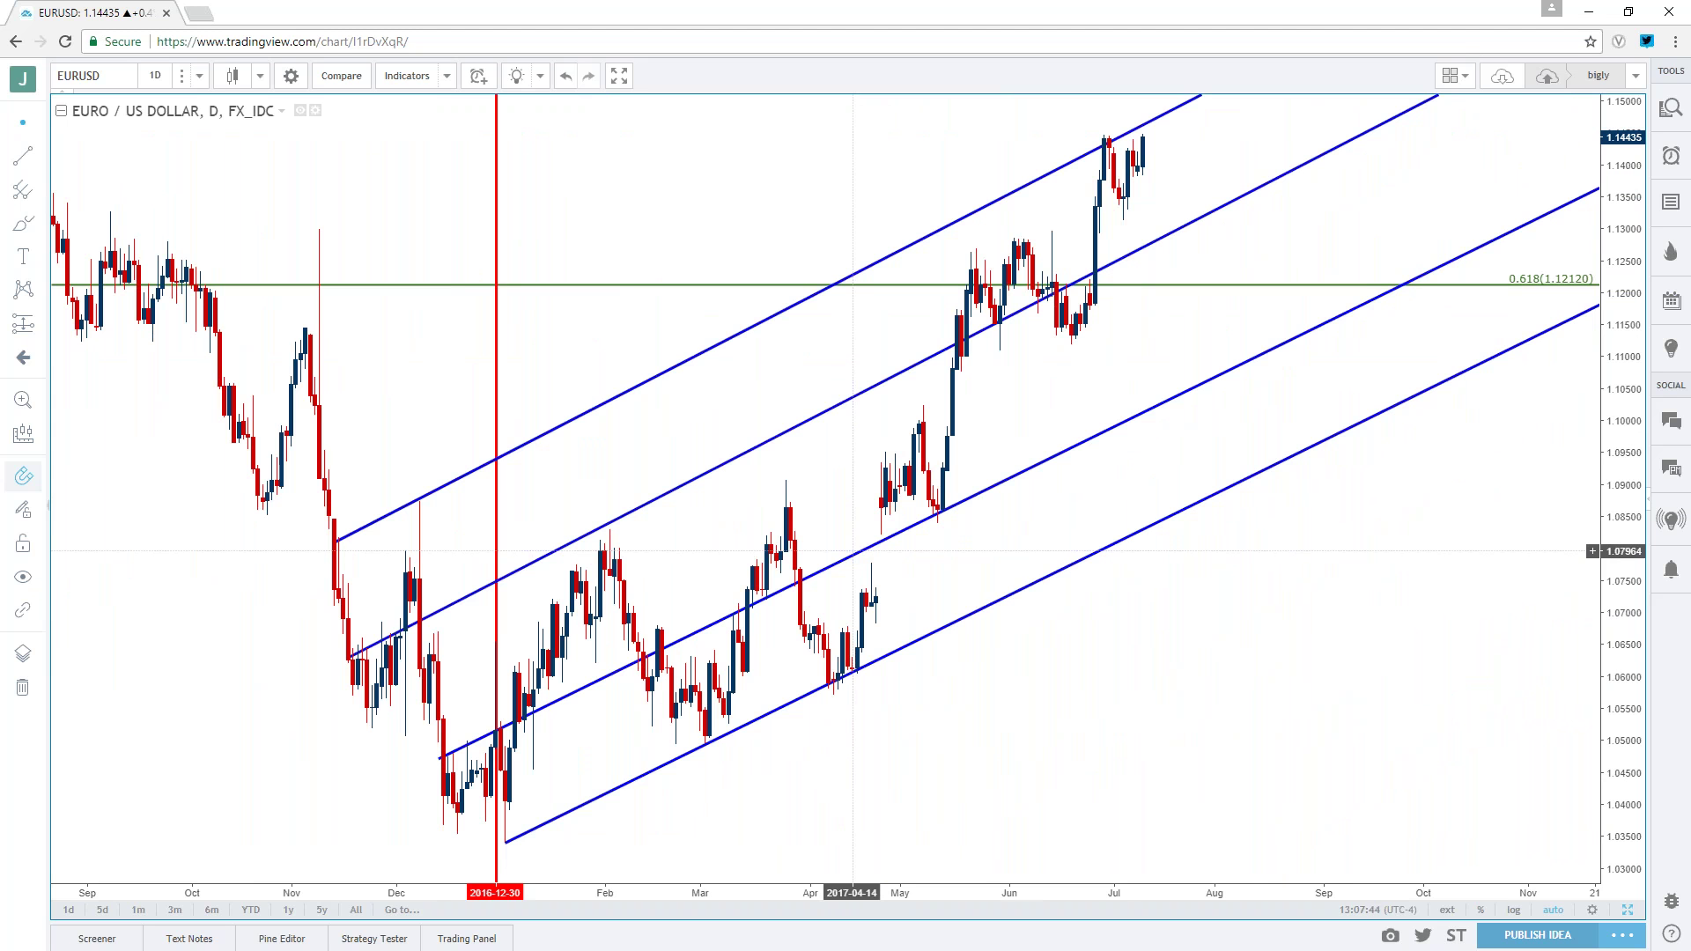
left_click(95, 74)
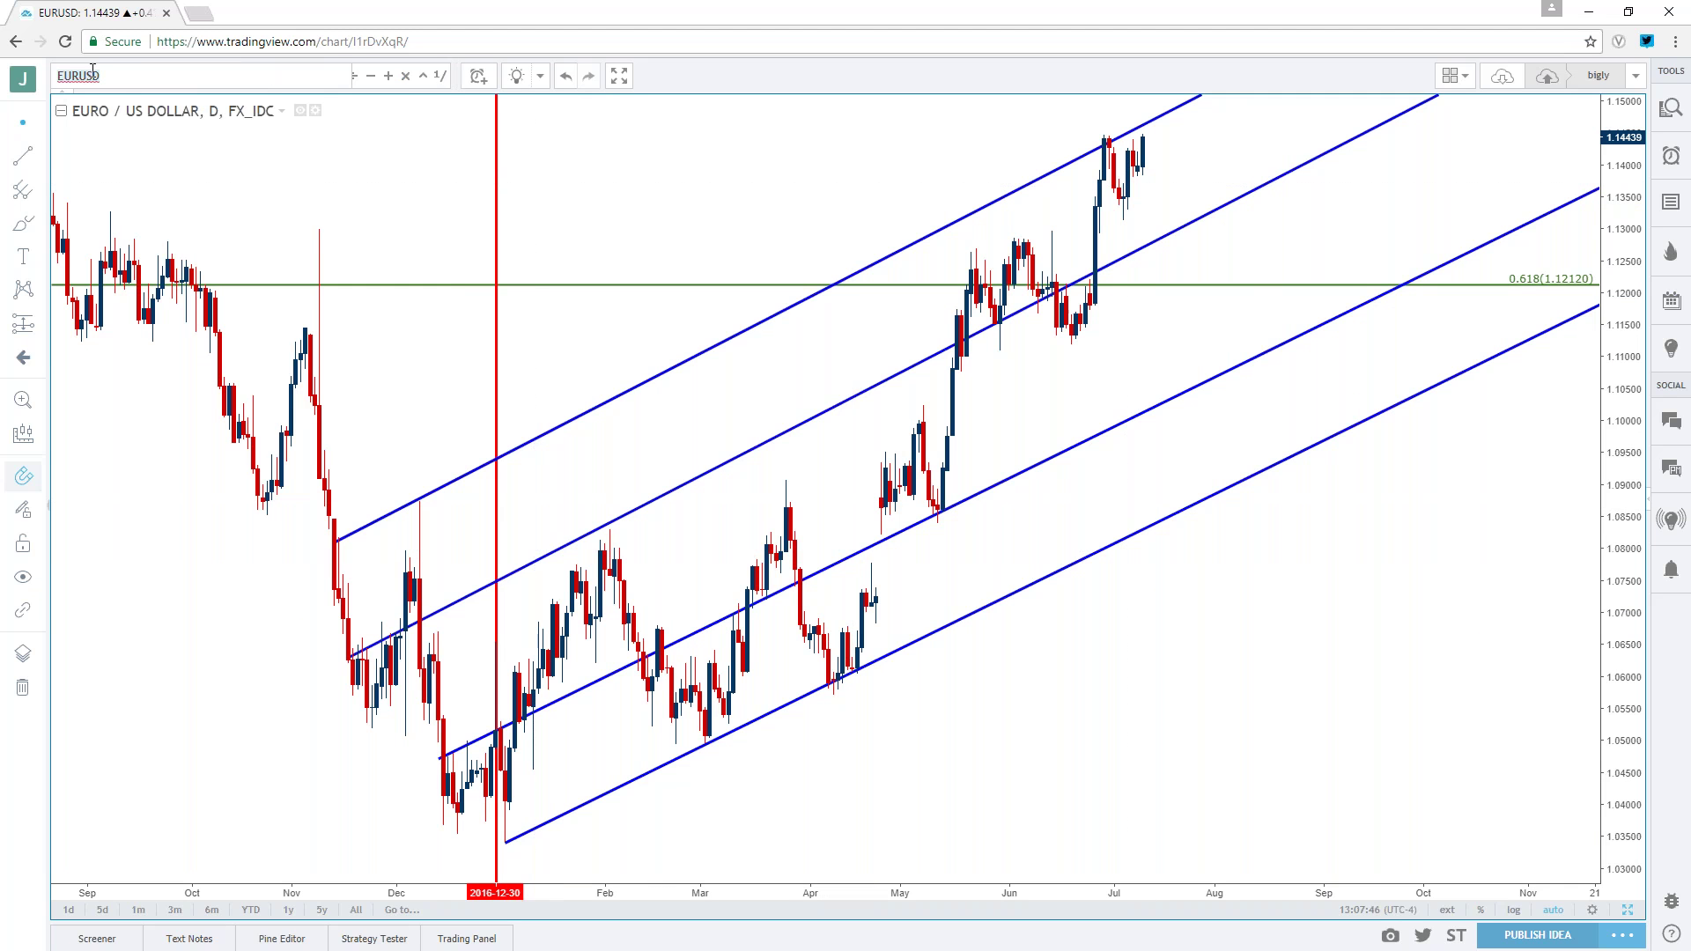
- Load DXY and zoom out to show its red channel and 95.47–96.51 Fibonacci
type("DXY")
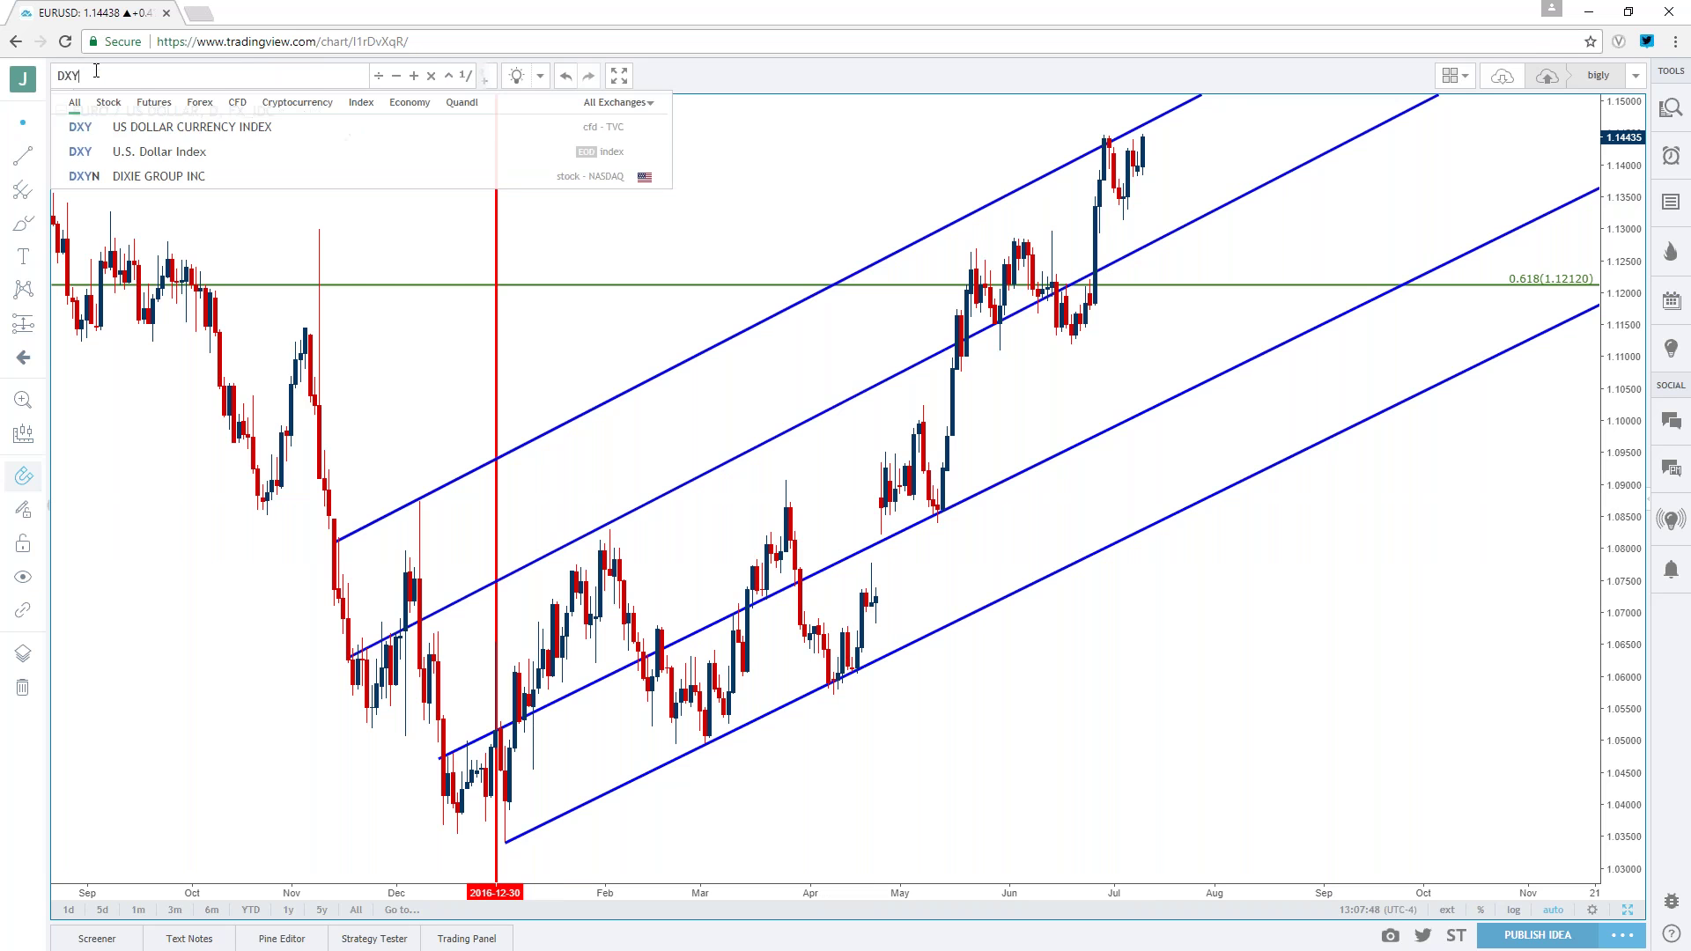
key("Return")
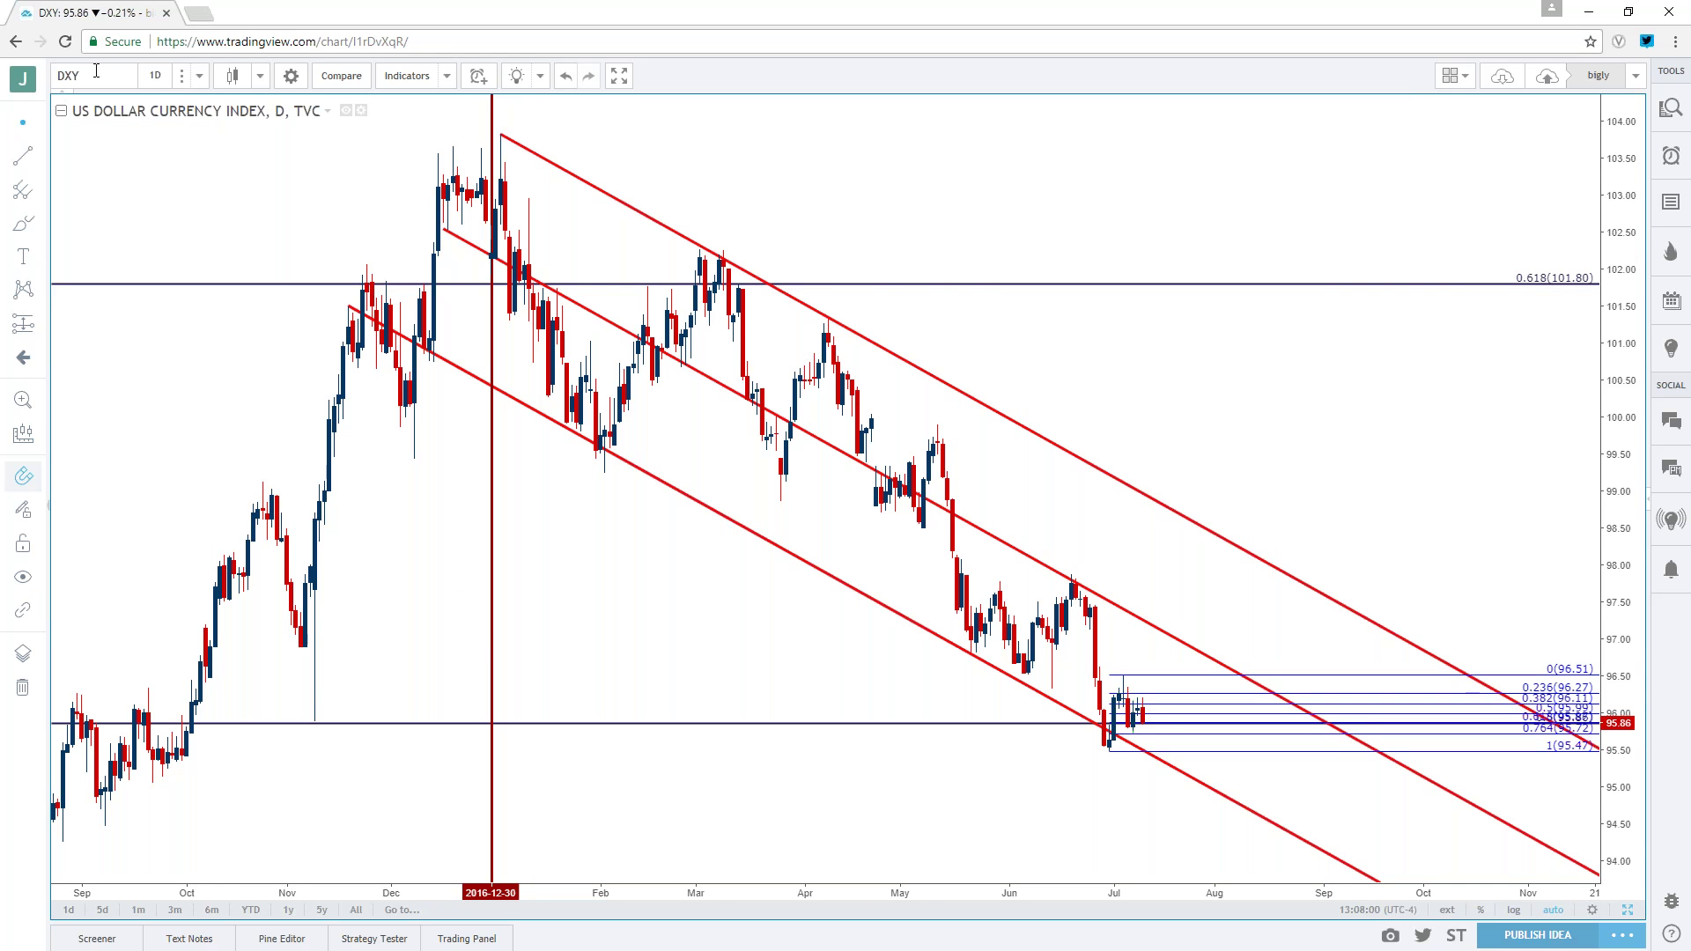
scroll(957, 141, "down", 5)
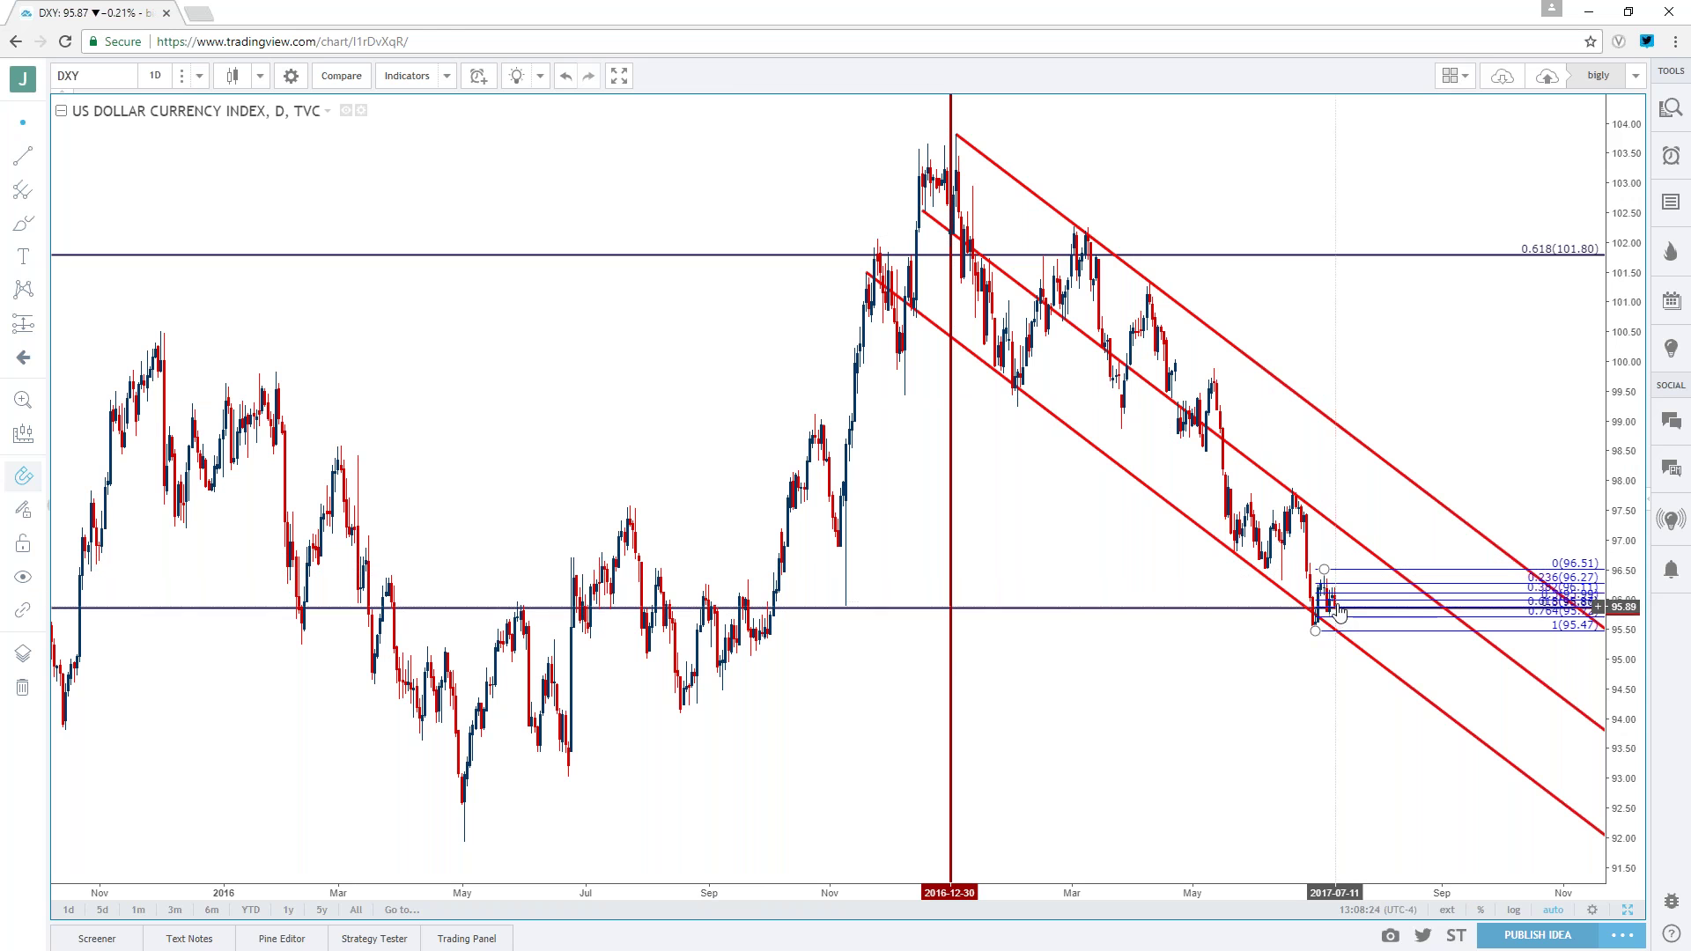
- Load the FX_IDC EURUSD chart and set it to 4-hour candles
left_click(116, 75)
type("EURUSD")
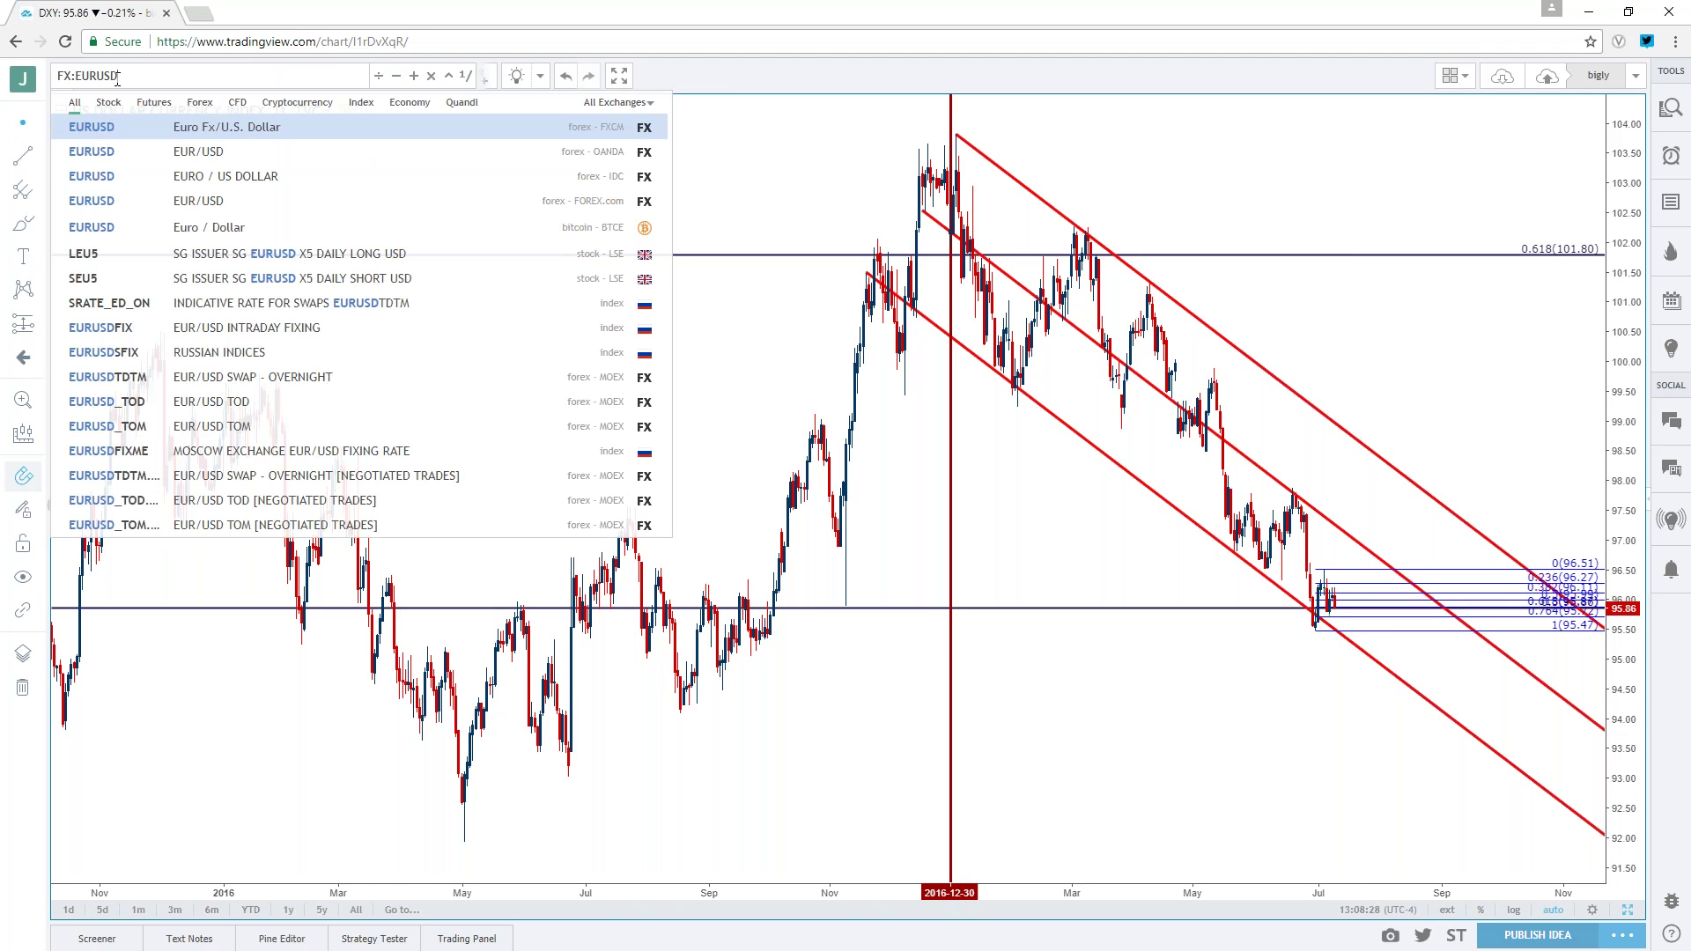
key("Down")
key("Down")
key("Return")
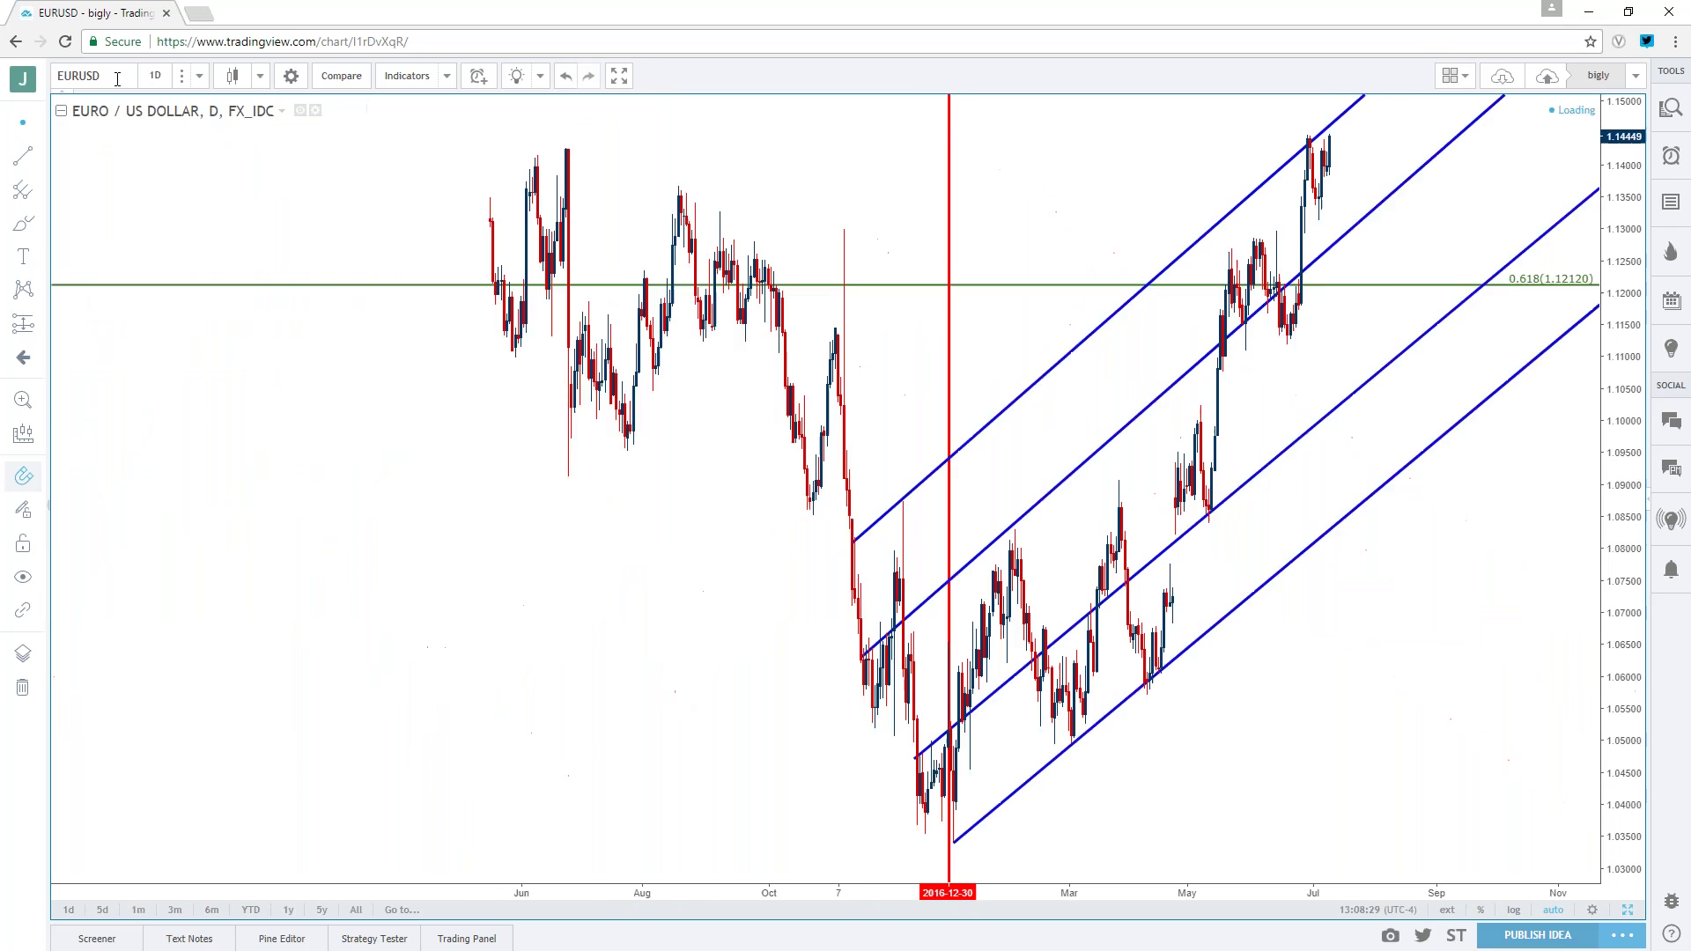
scroll(1041, 174, "up", 5)
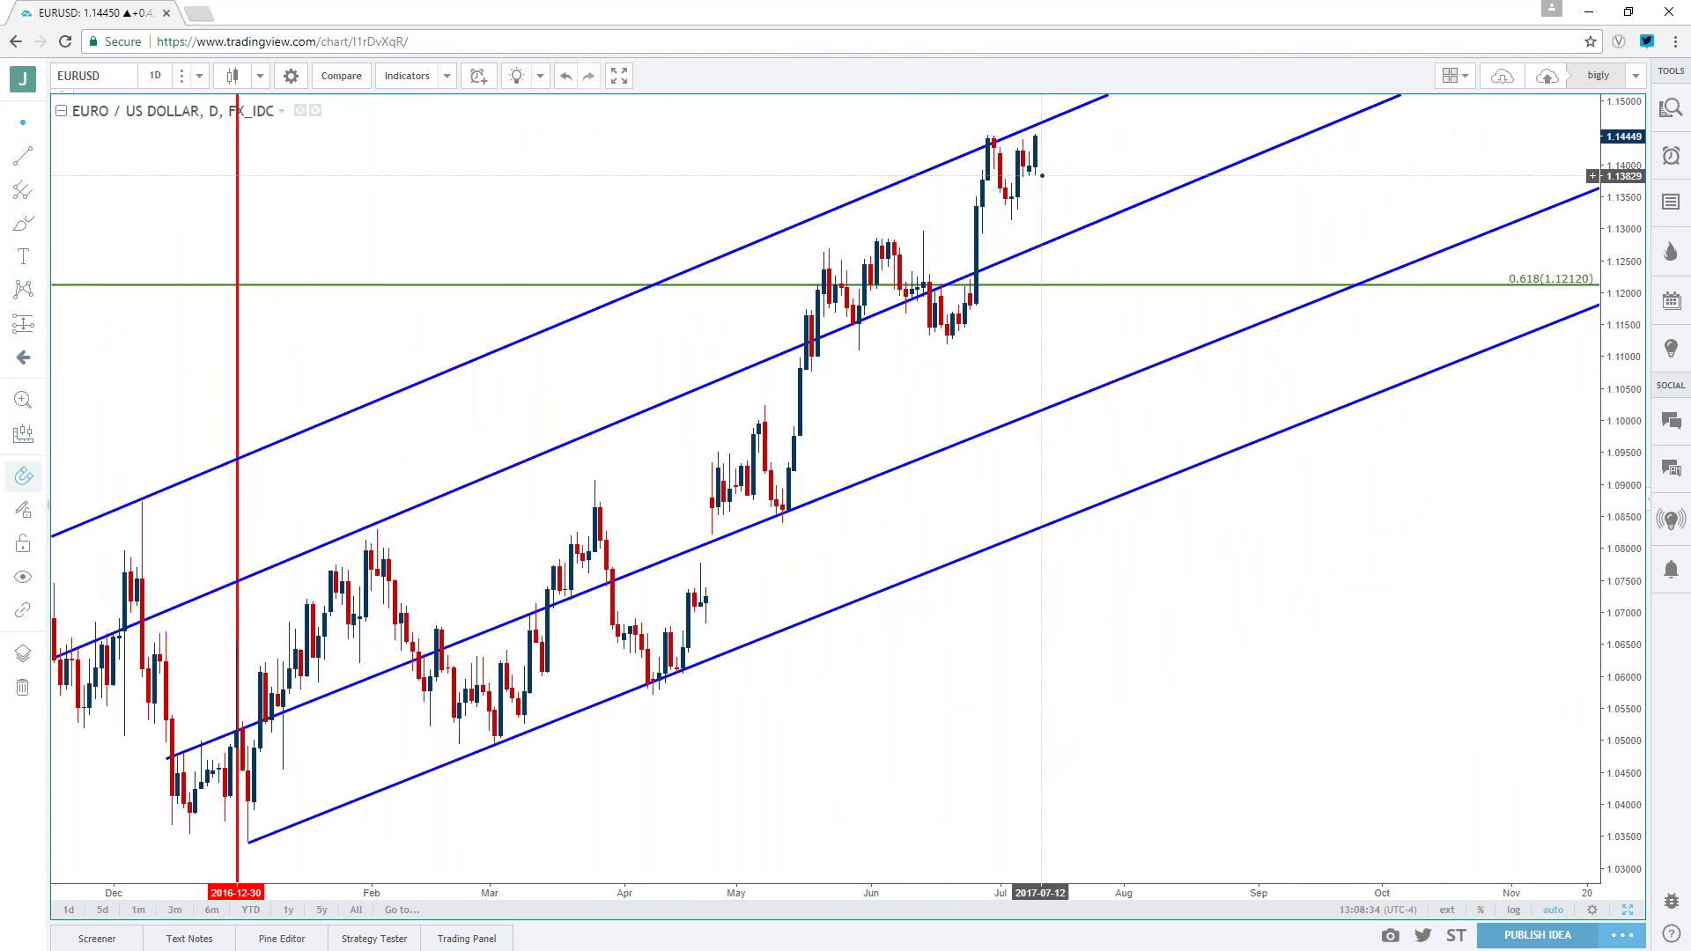
left_click(155, 76)
left_click(180, 343)
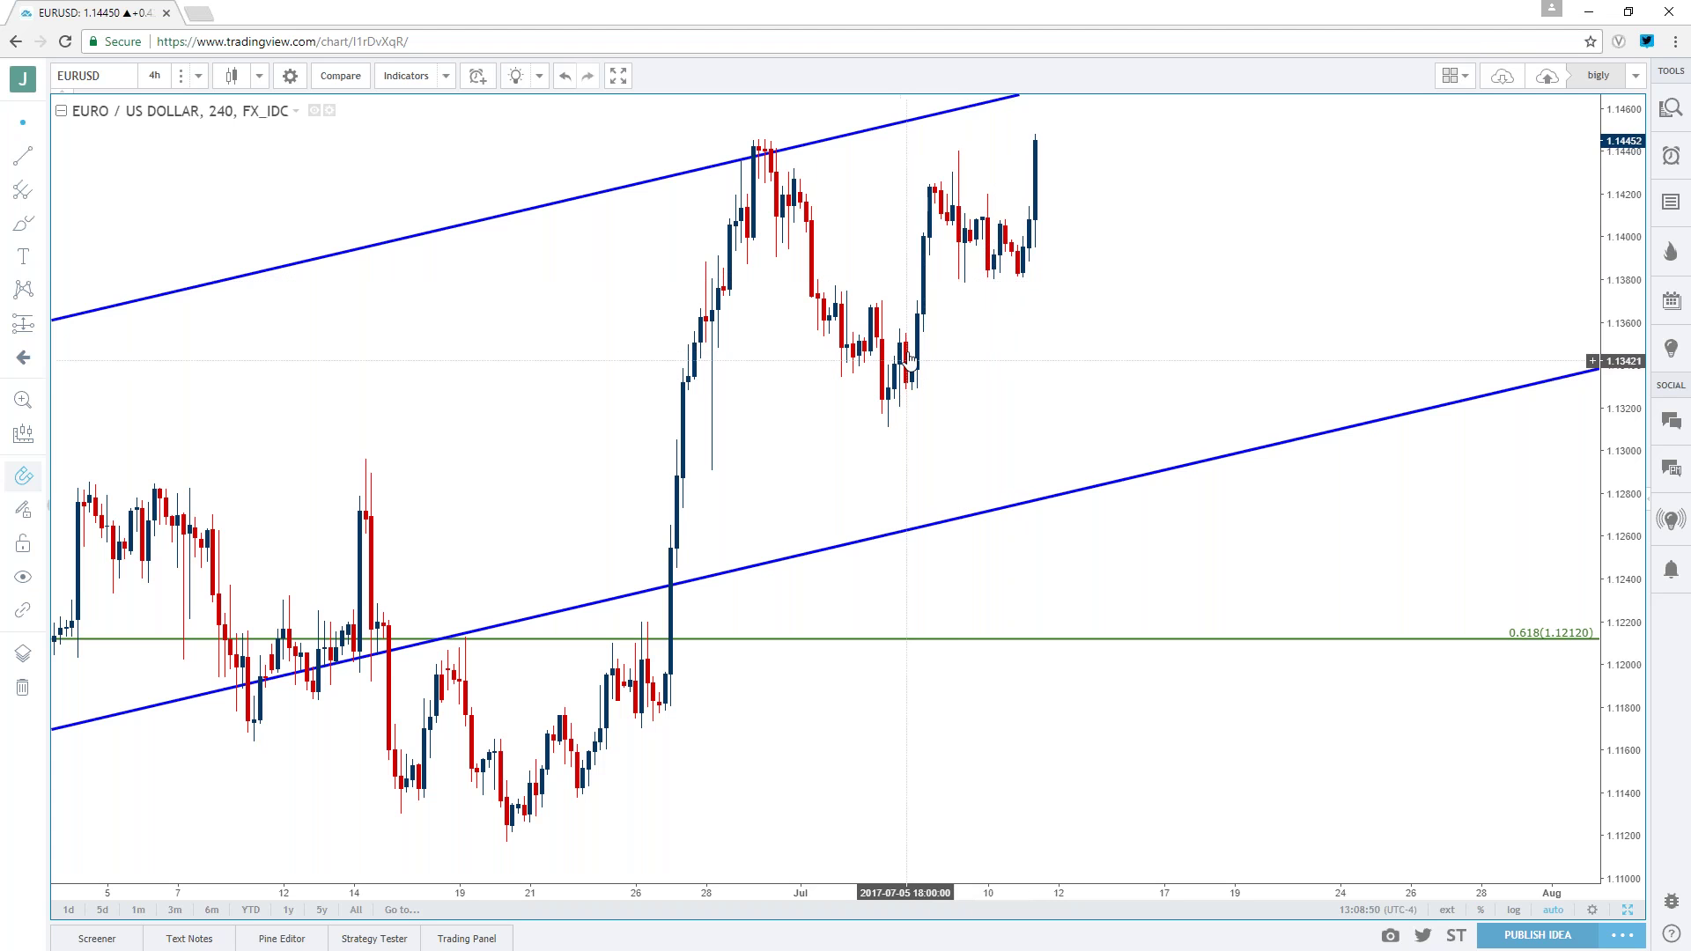
scroll(930, 257, "down", 1)
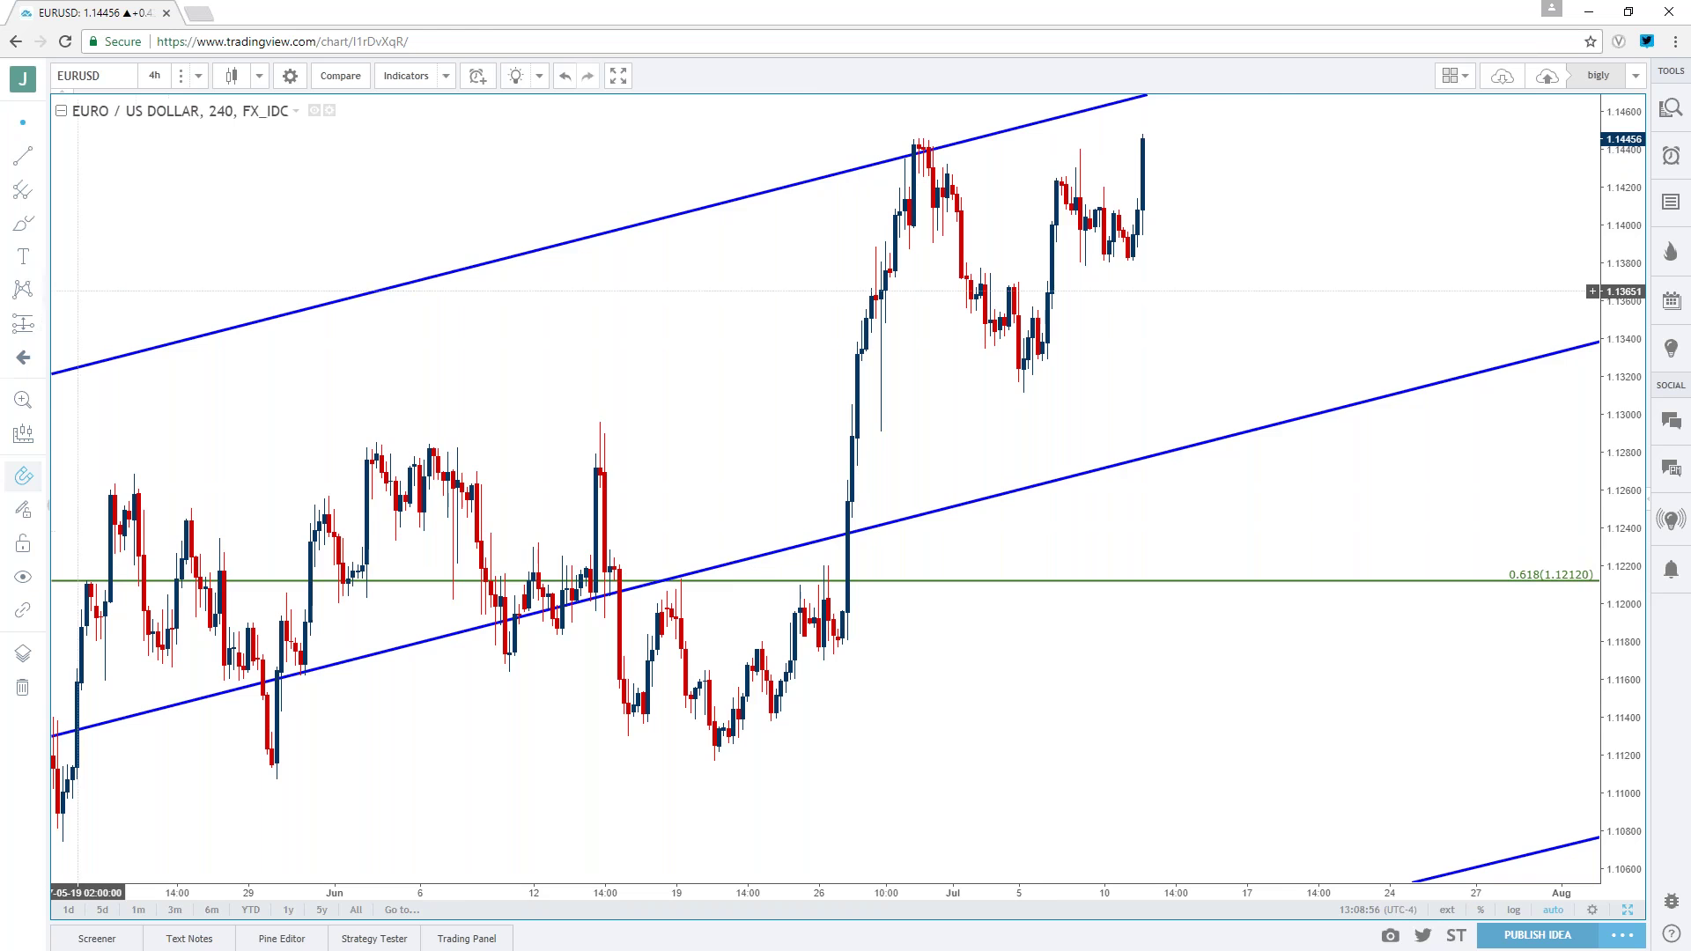
scroll(132, 299, "down", 2)
scroll(139, 303, "up", 1)
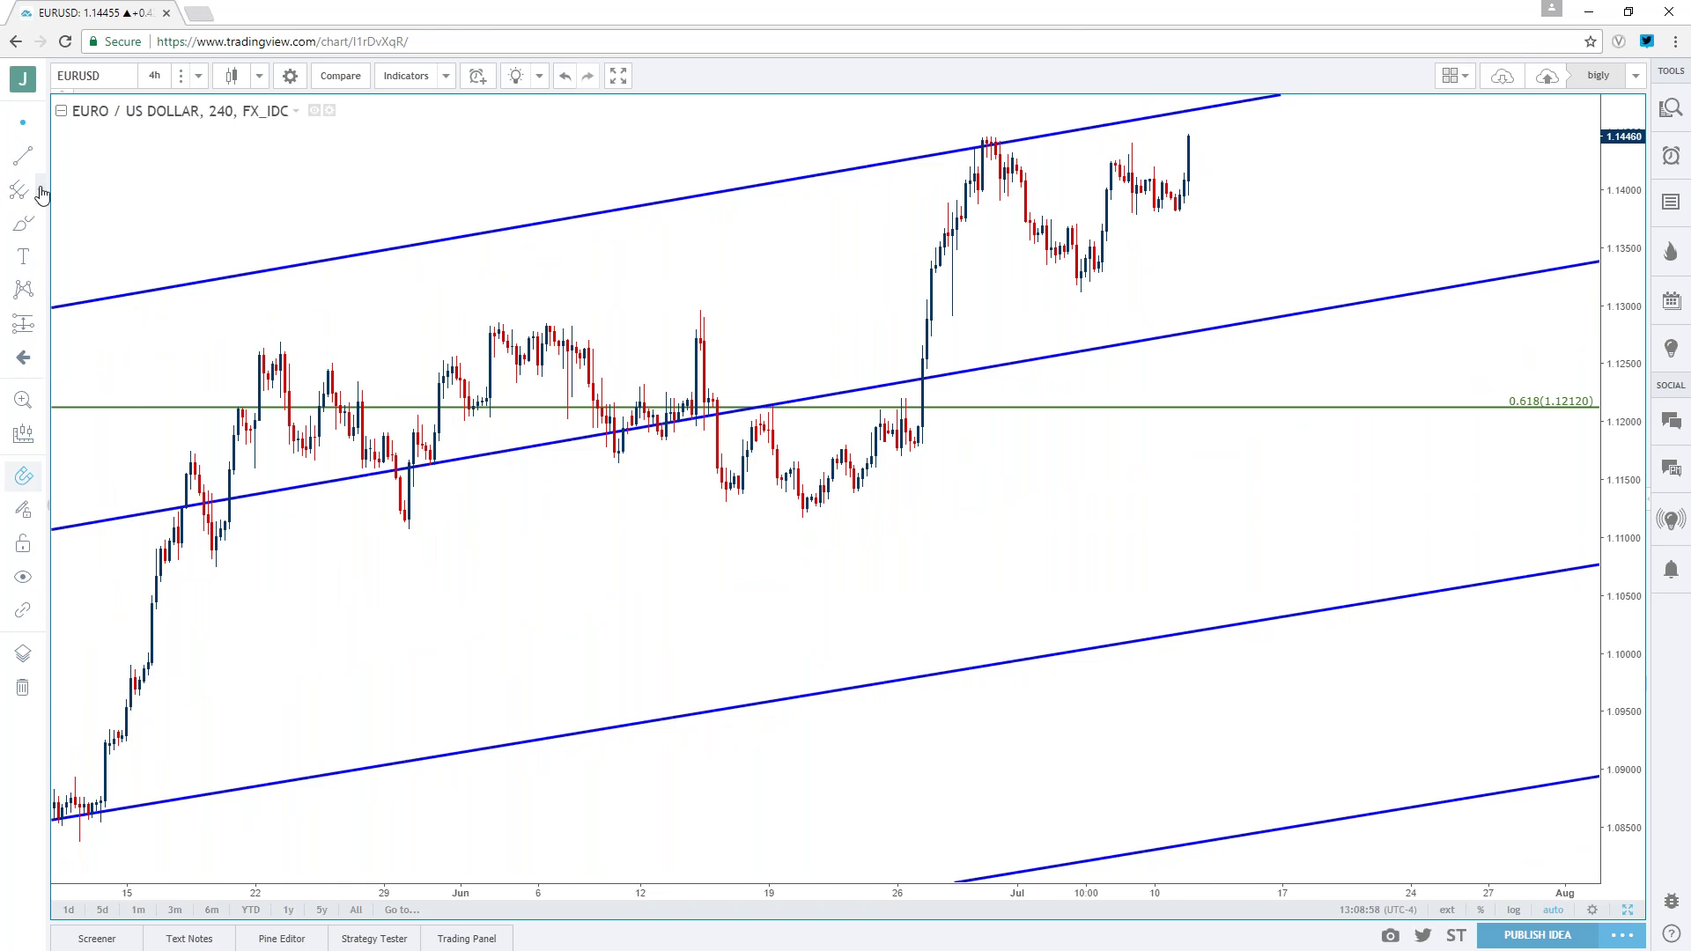
- Draw a Fib Retracement from the 1.11070 low to the 1.14454 high
left_click(38, 189)
left_click(123, 443)
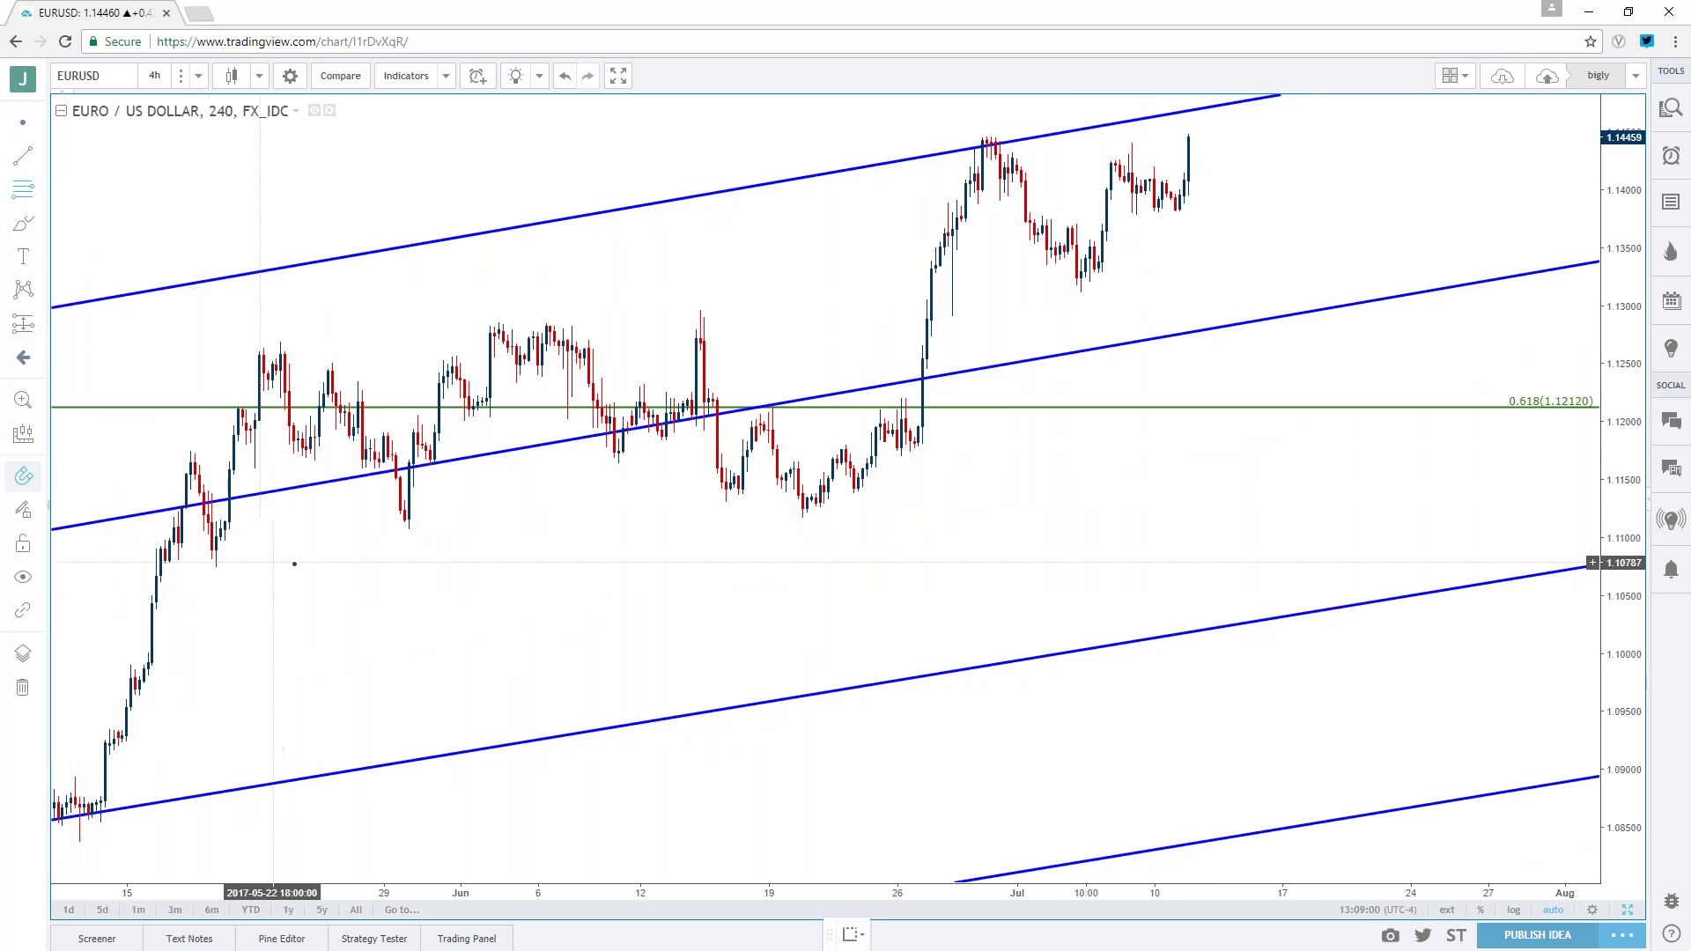
left_click(408, 529)
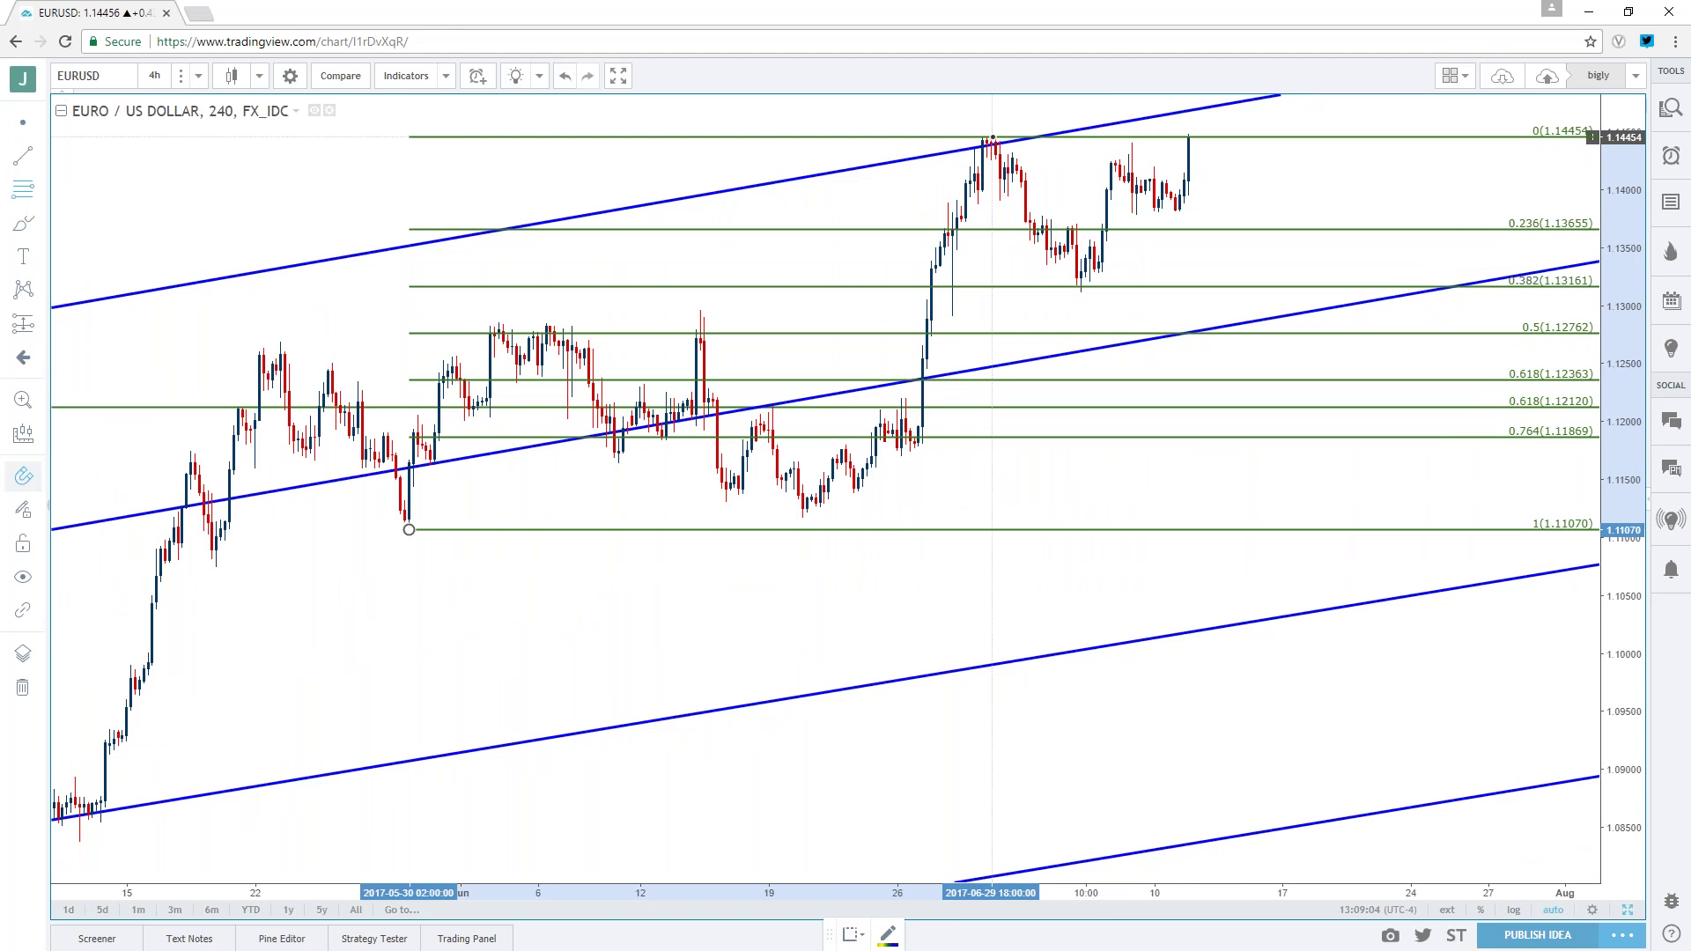
left_click(991, 138)
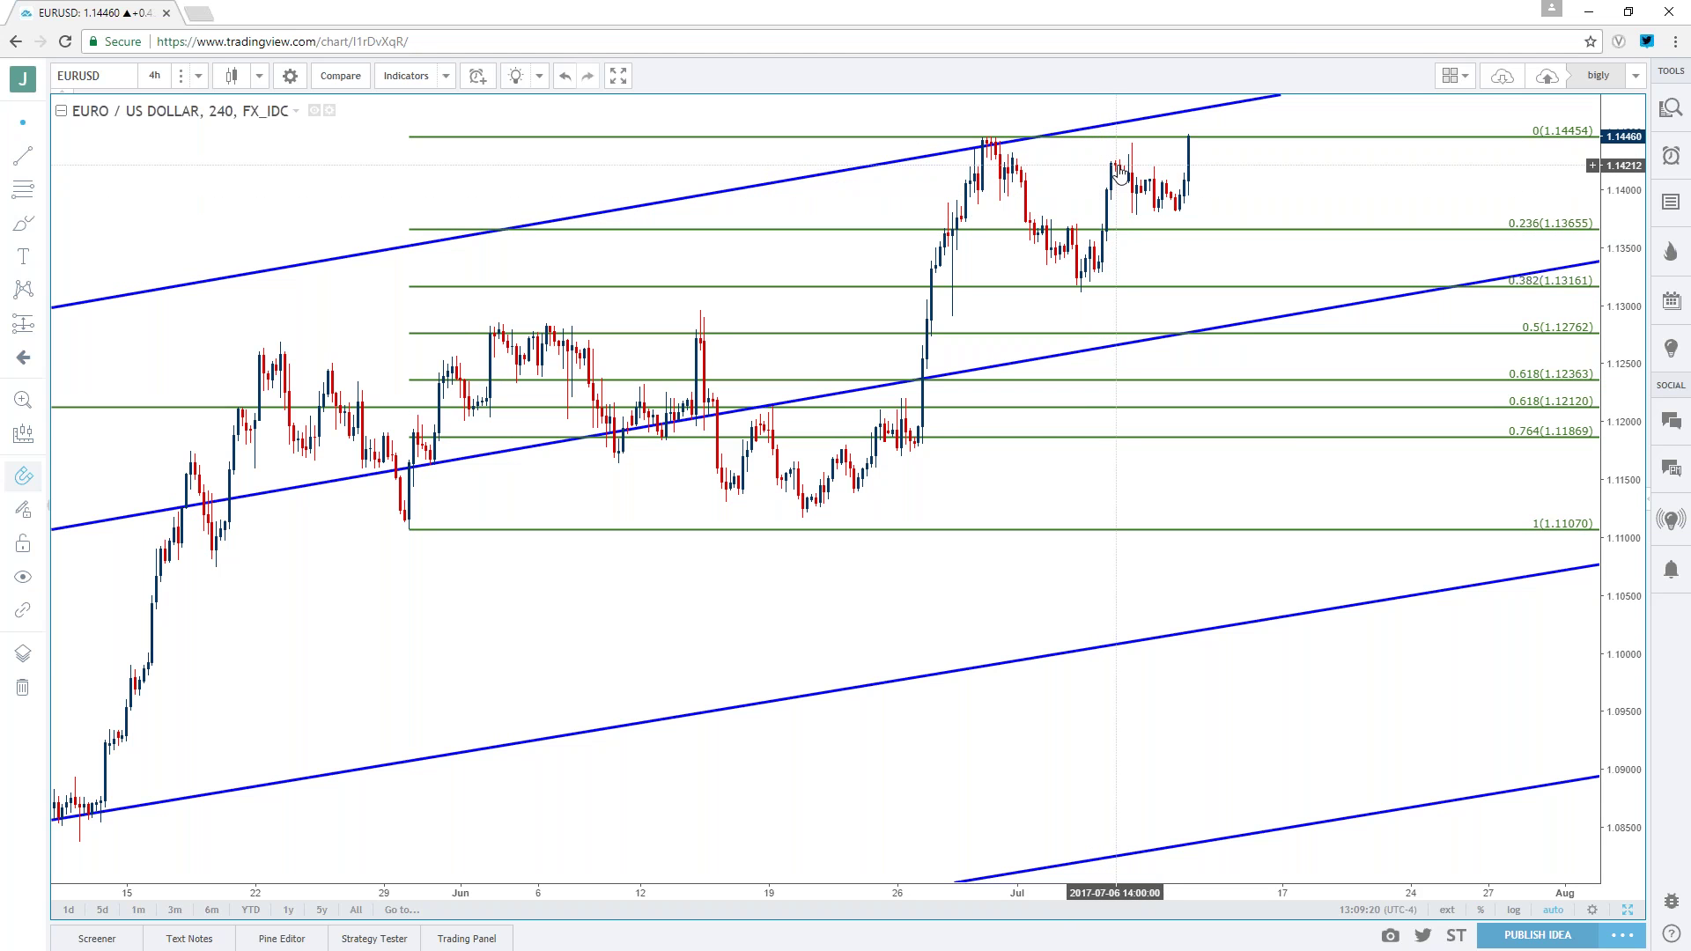
scroll(1055, 235, "up", 3)
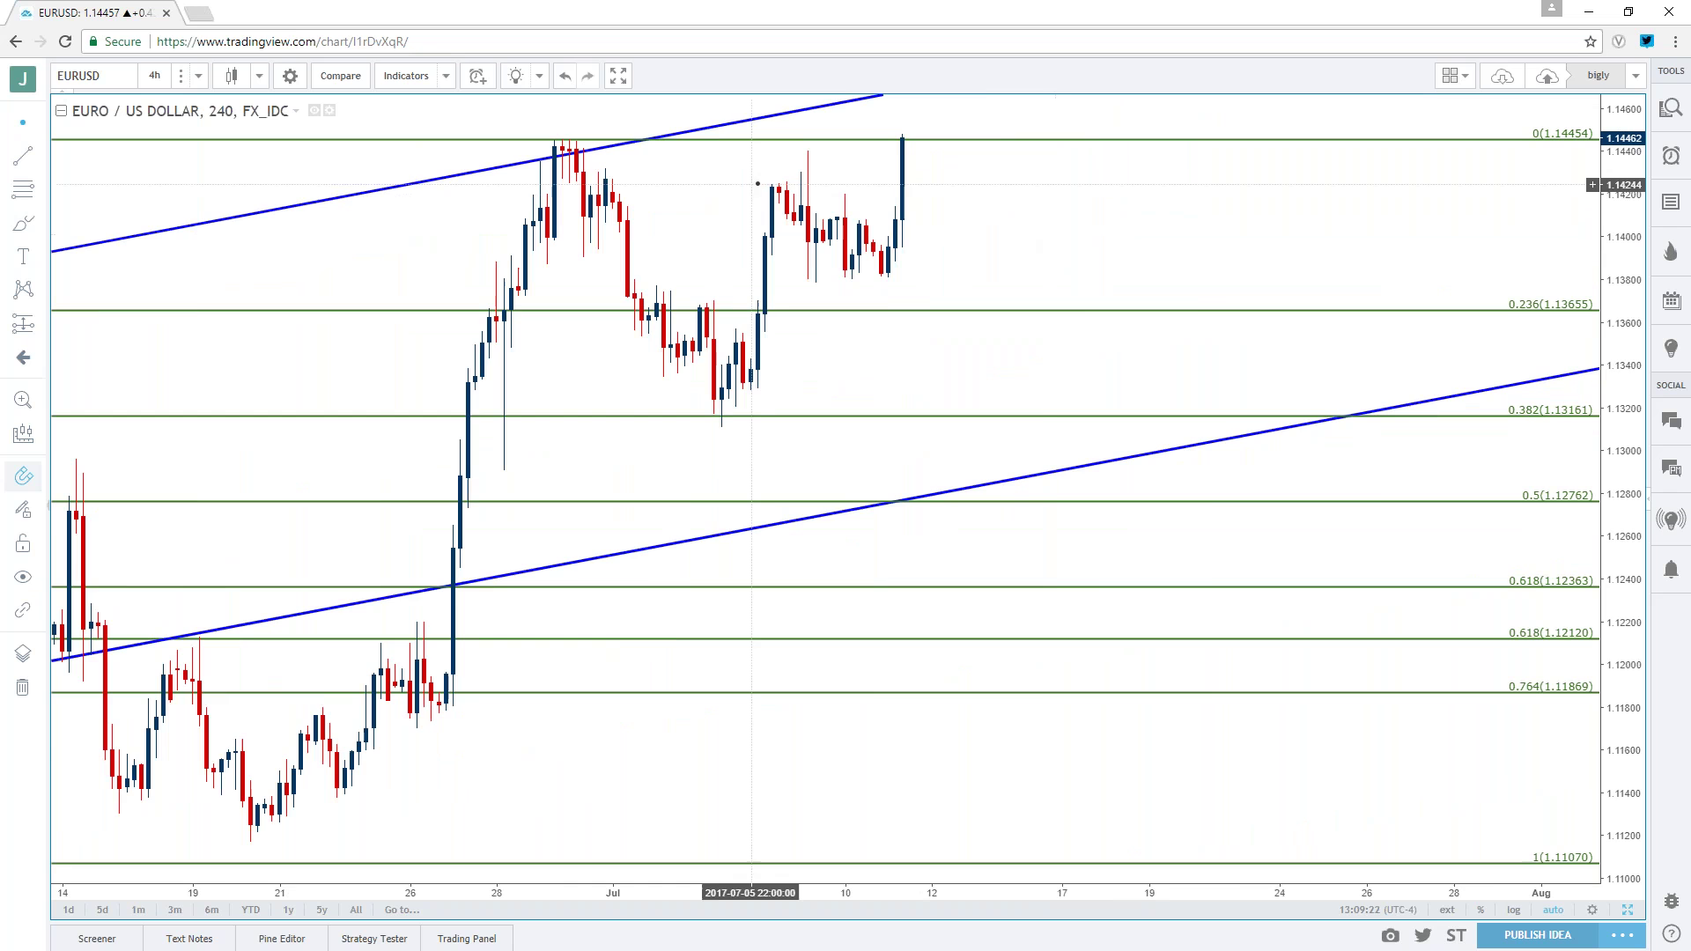
left_click_drag(747, 187, 1330, 246)
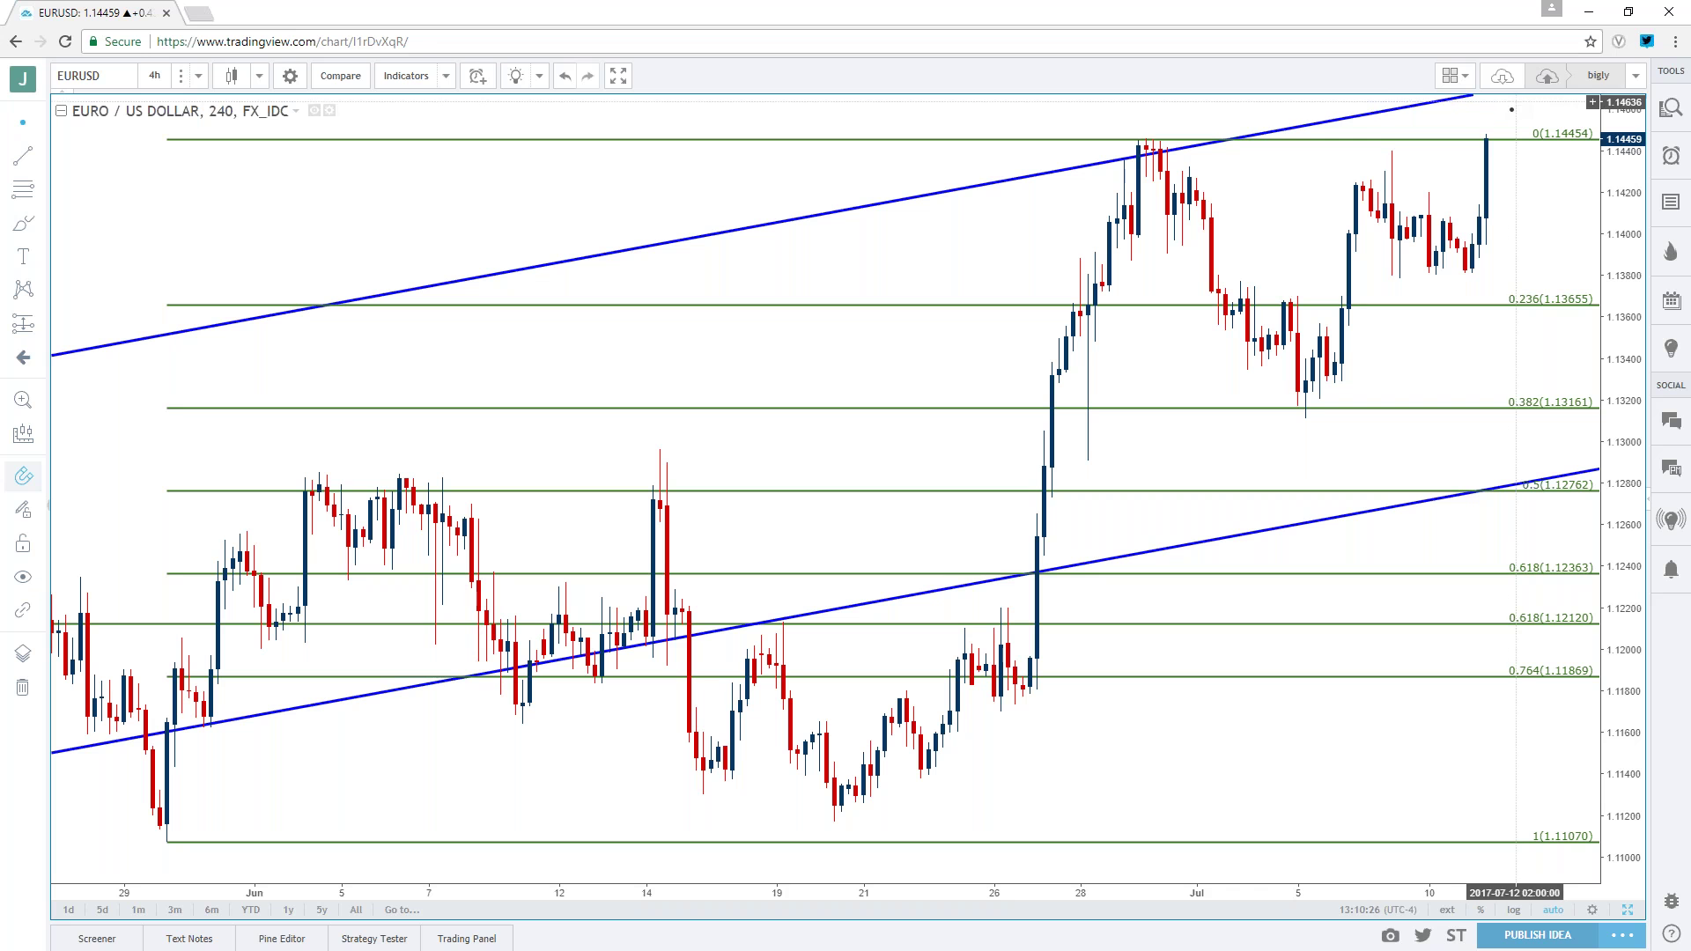
left_click(1494, 140)
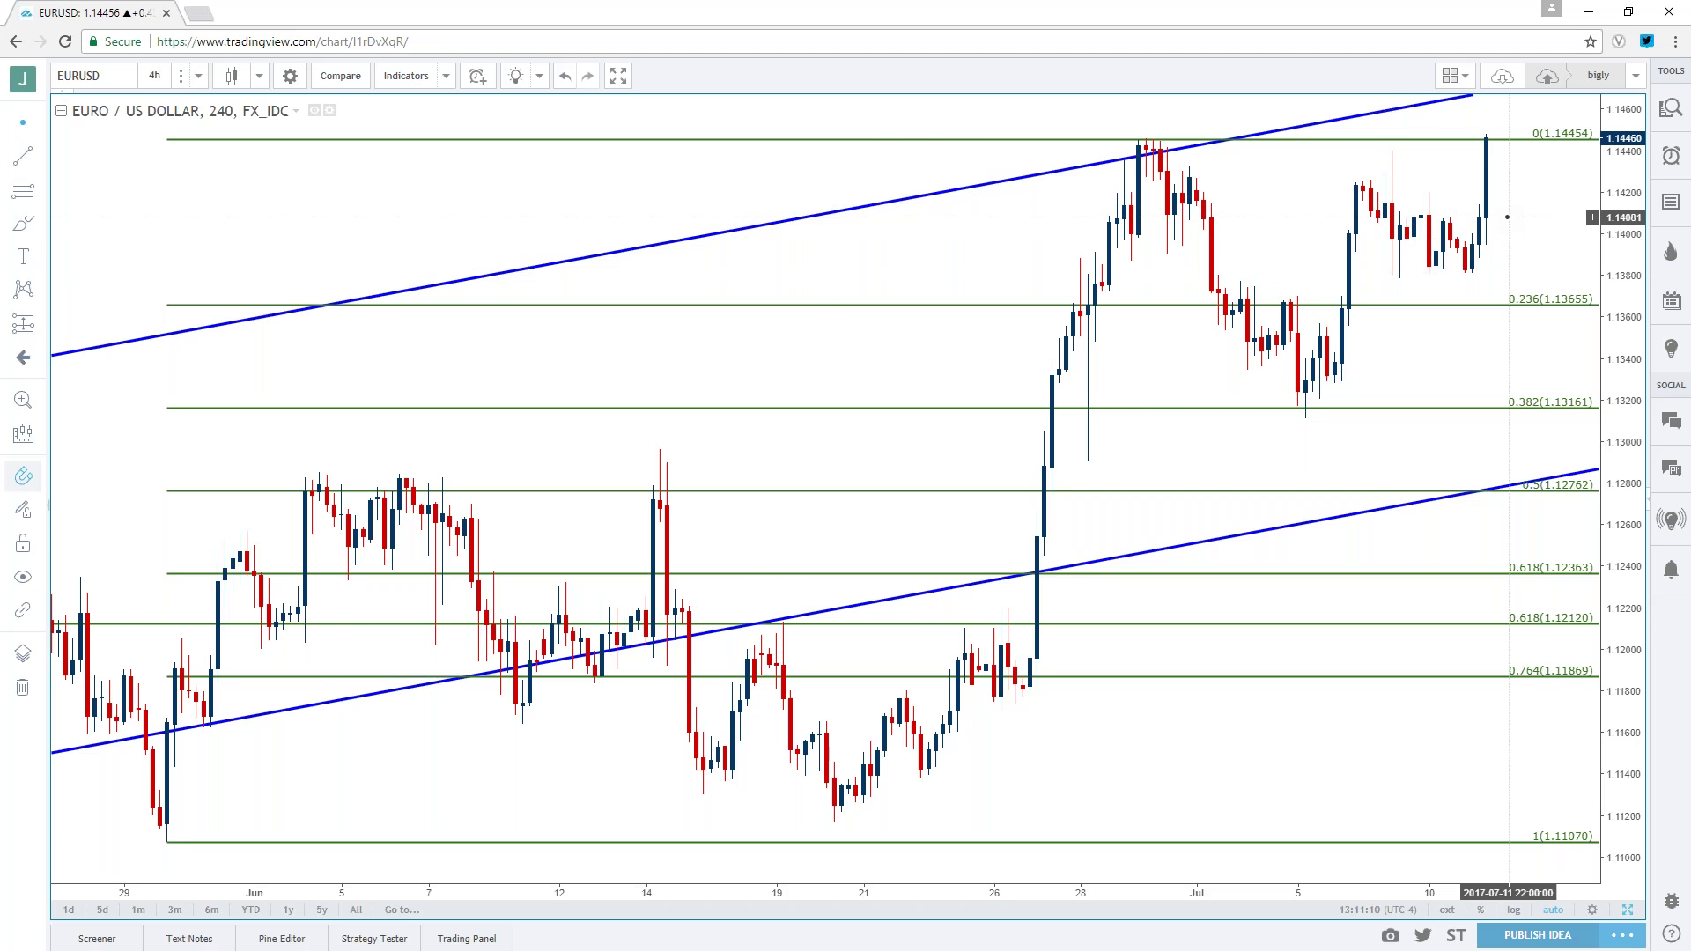
scroll(1506, 216, "up", 5)
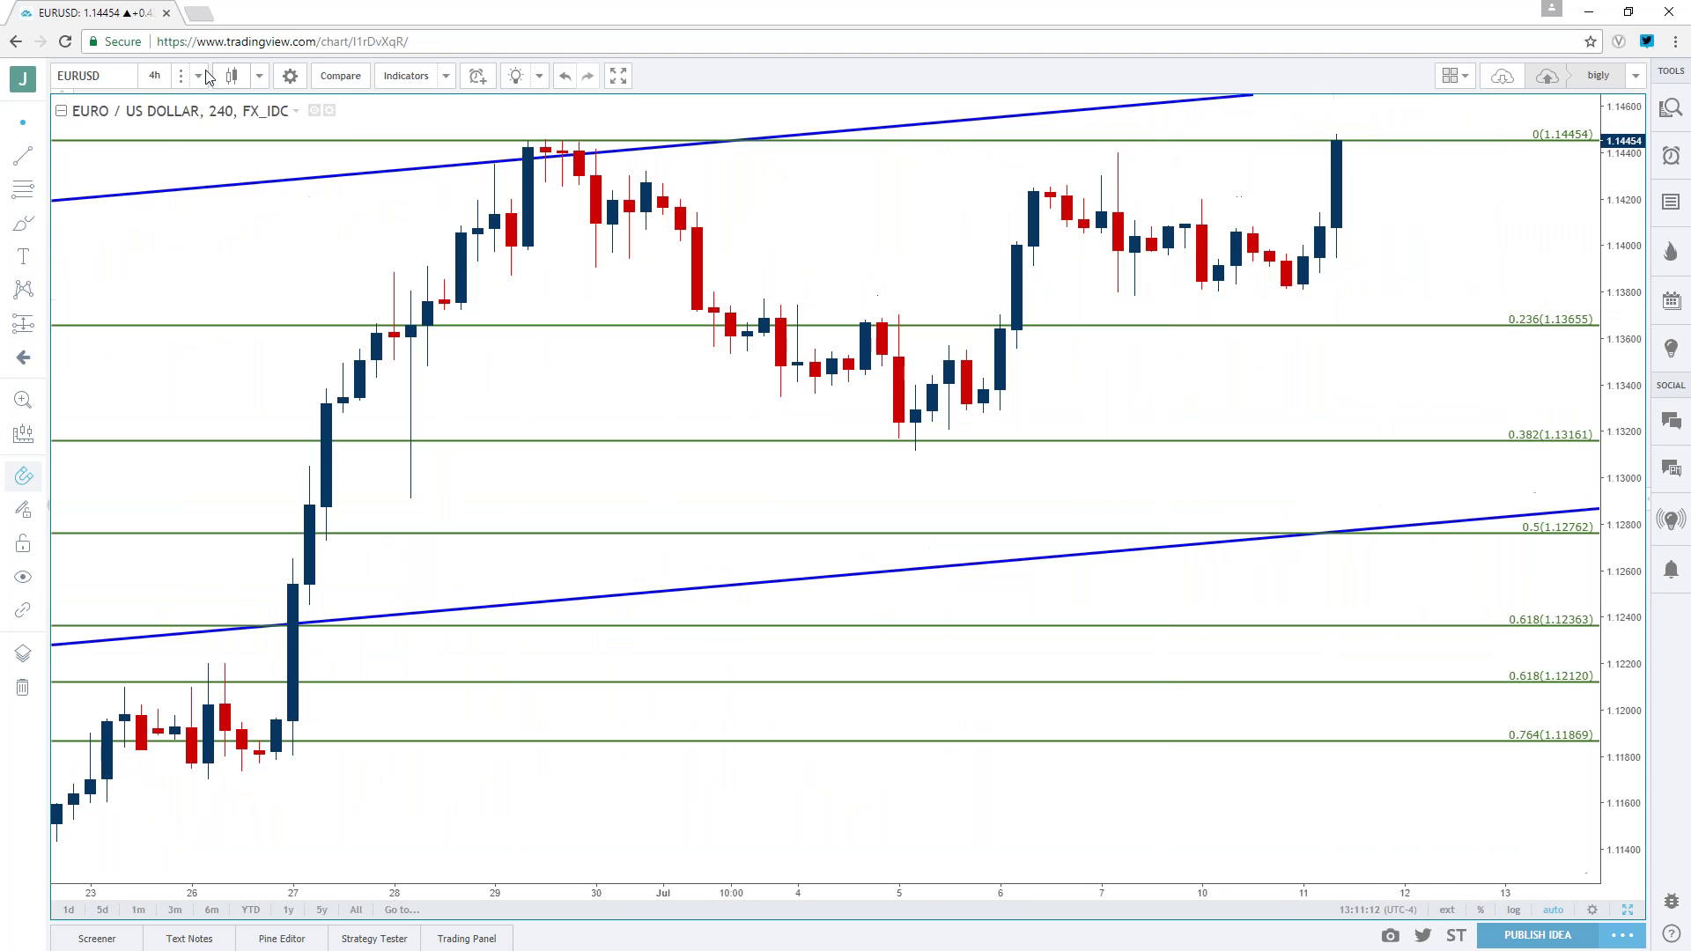
- Set EUR/USD to 1-hour candles and zoom in and out around the Fibonacci levels
left_click(154, 76)
left_click(115, 236)
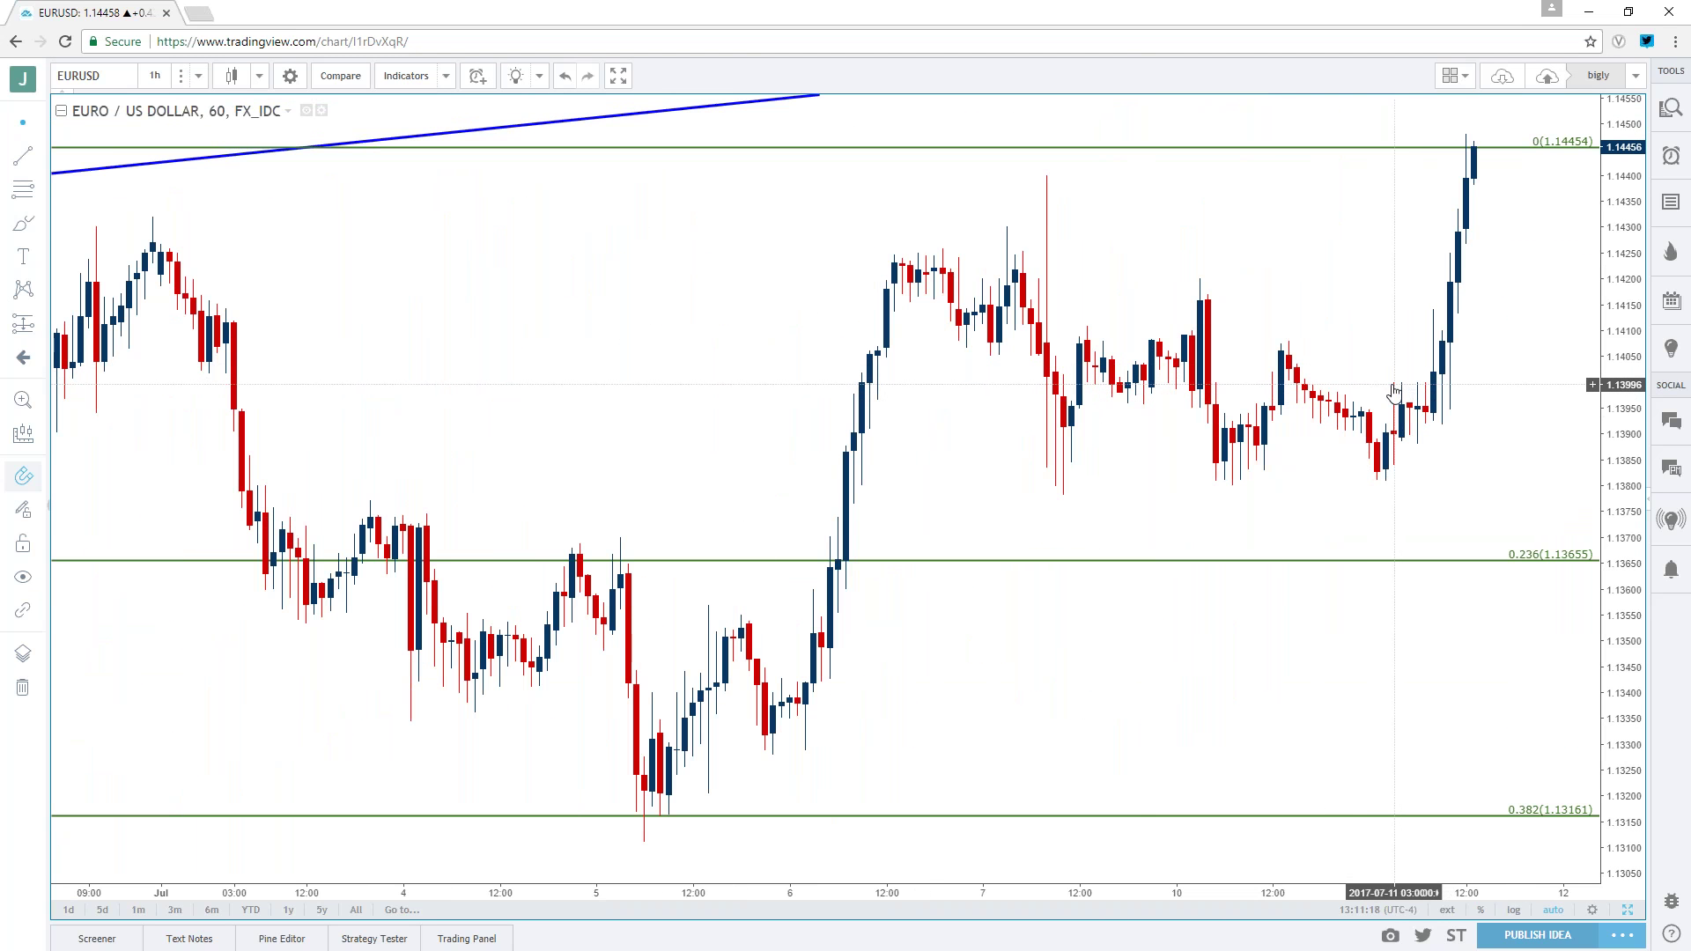
scroll(1296, 420, "up", 2)
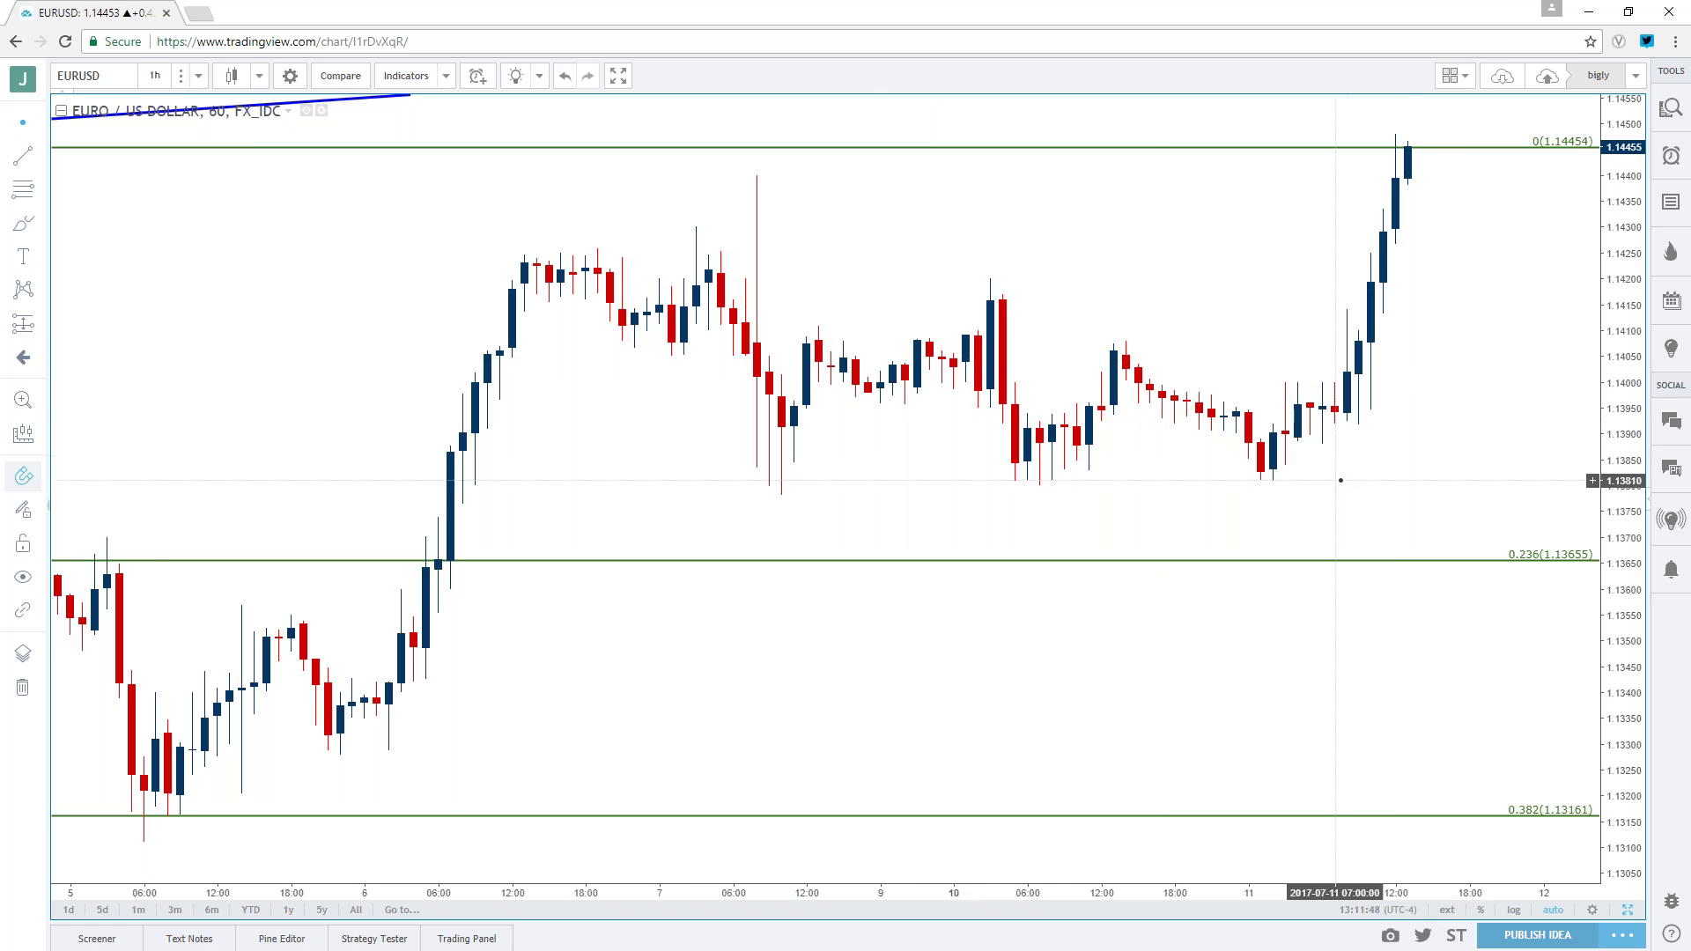
scroll(1339, 480, "down", 5)
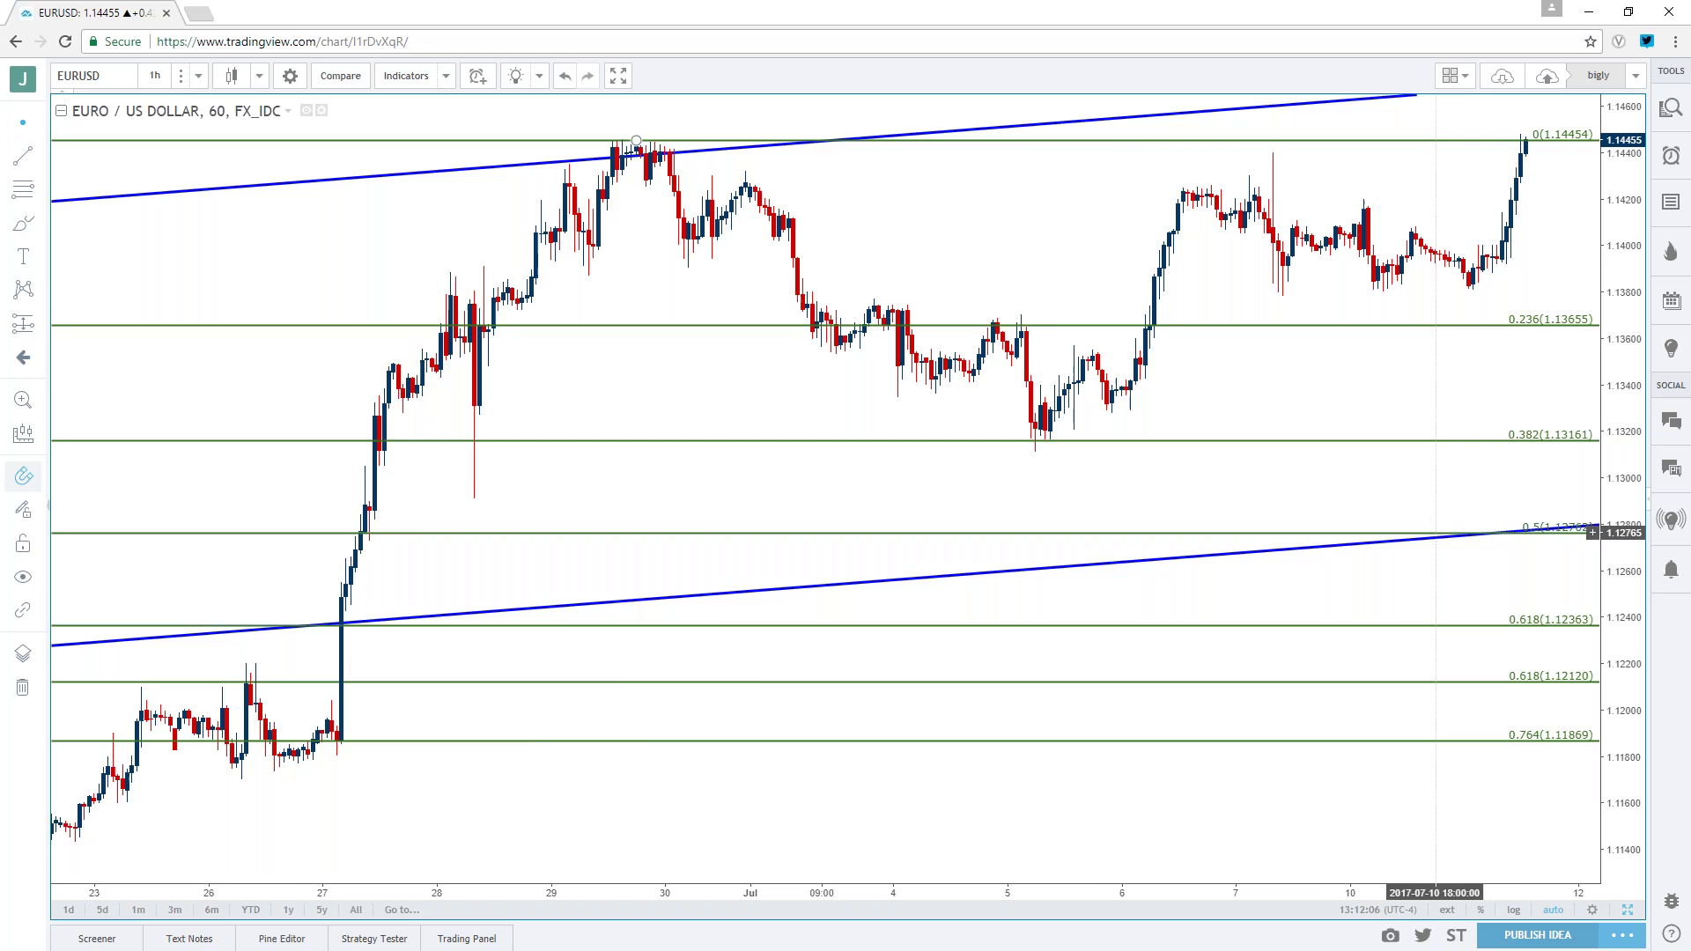
scroll(1439, 533, "down", 3)
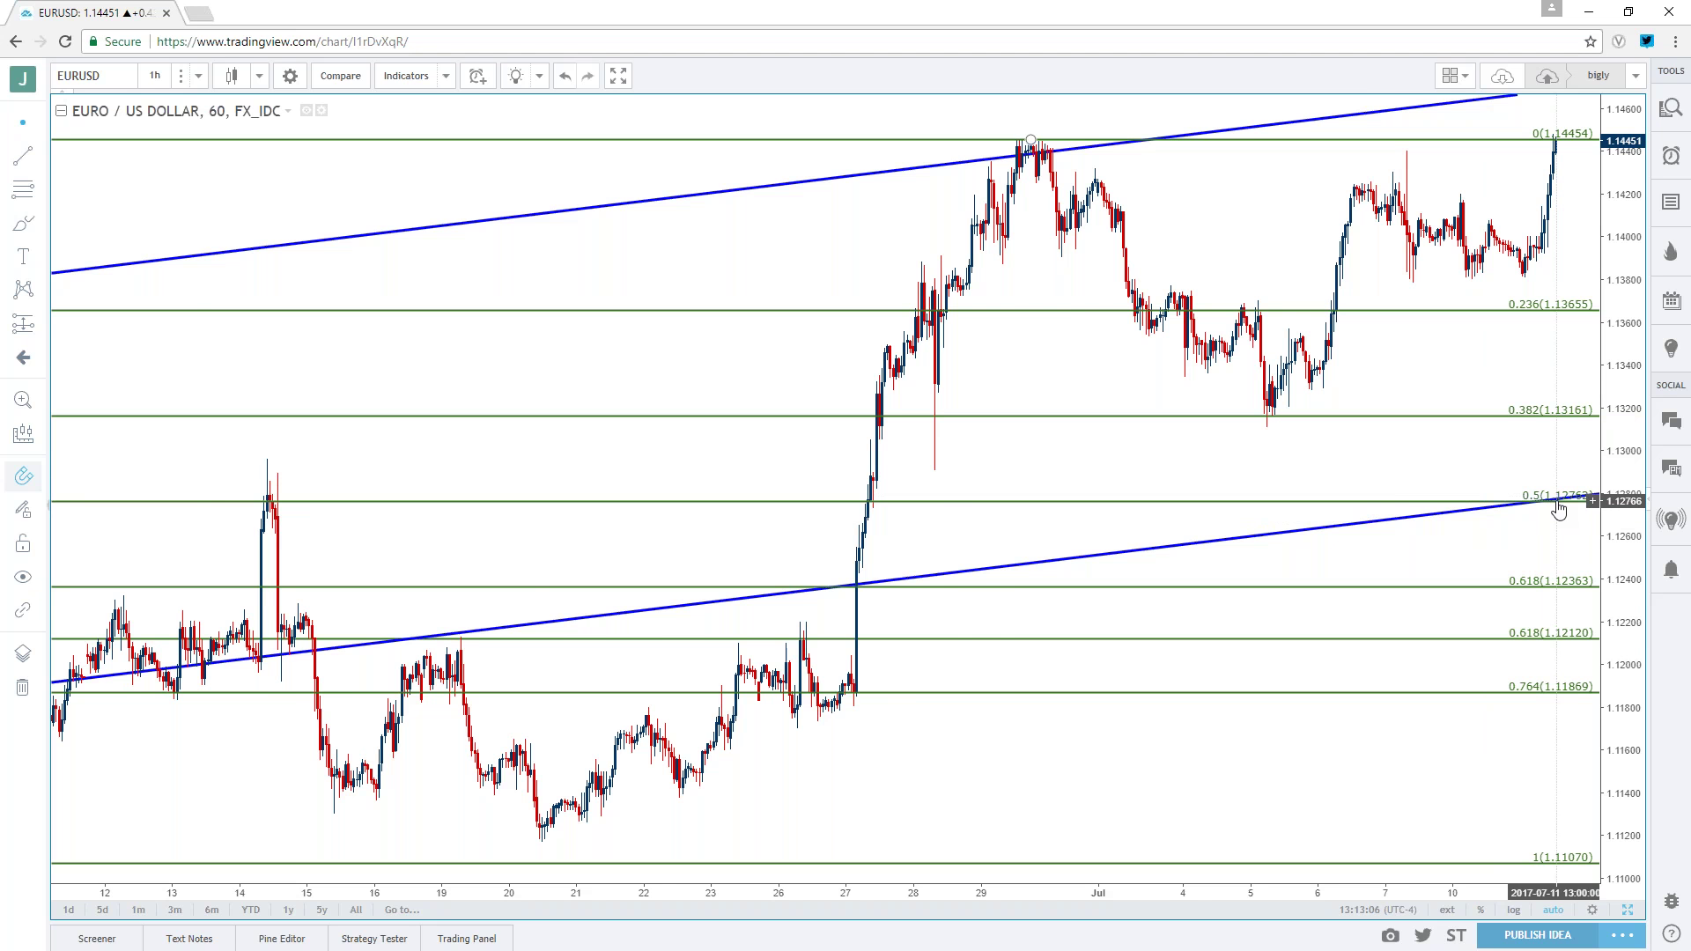
- Switch EUR/USD to daily candles and zoom in on the 1.11070–1.14454 Fibonacci levels
scroll(1554, 506, "down", 1)
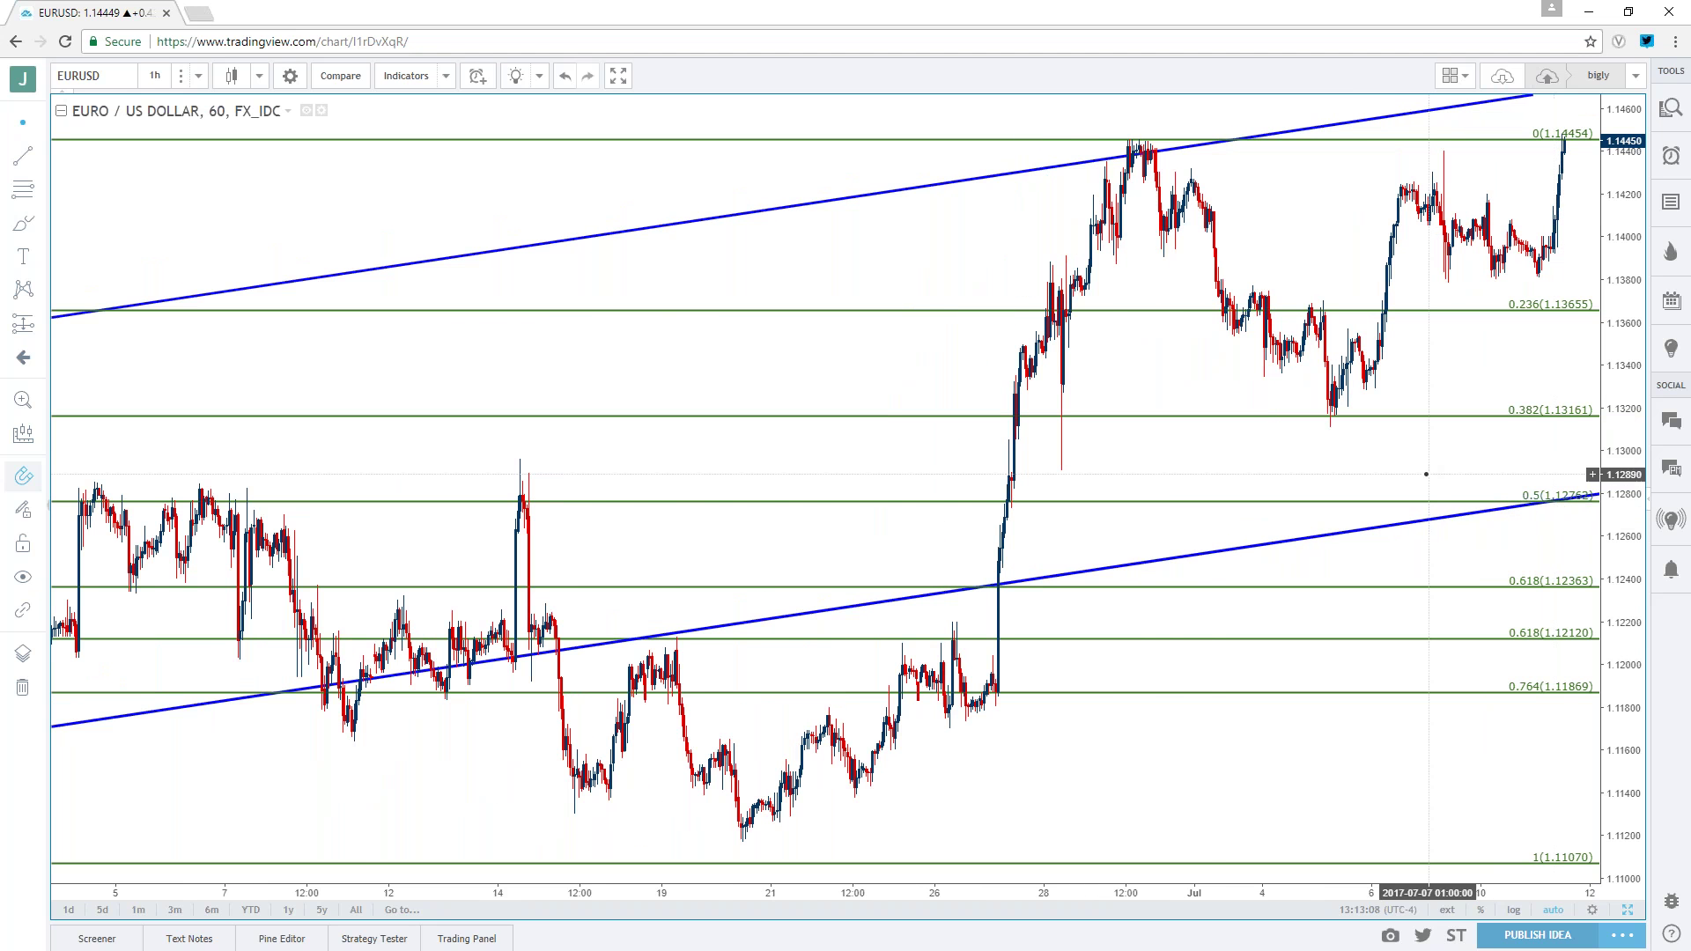
scroll(1400, 473, "down", 1)
scroll(867, 276, "down", 4)
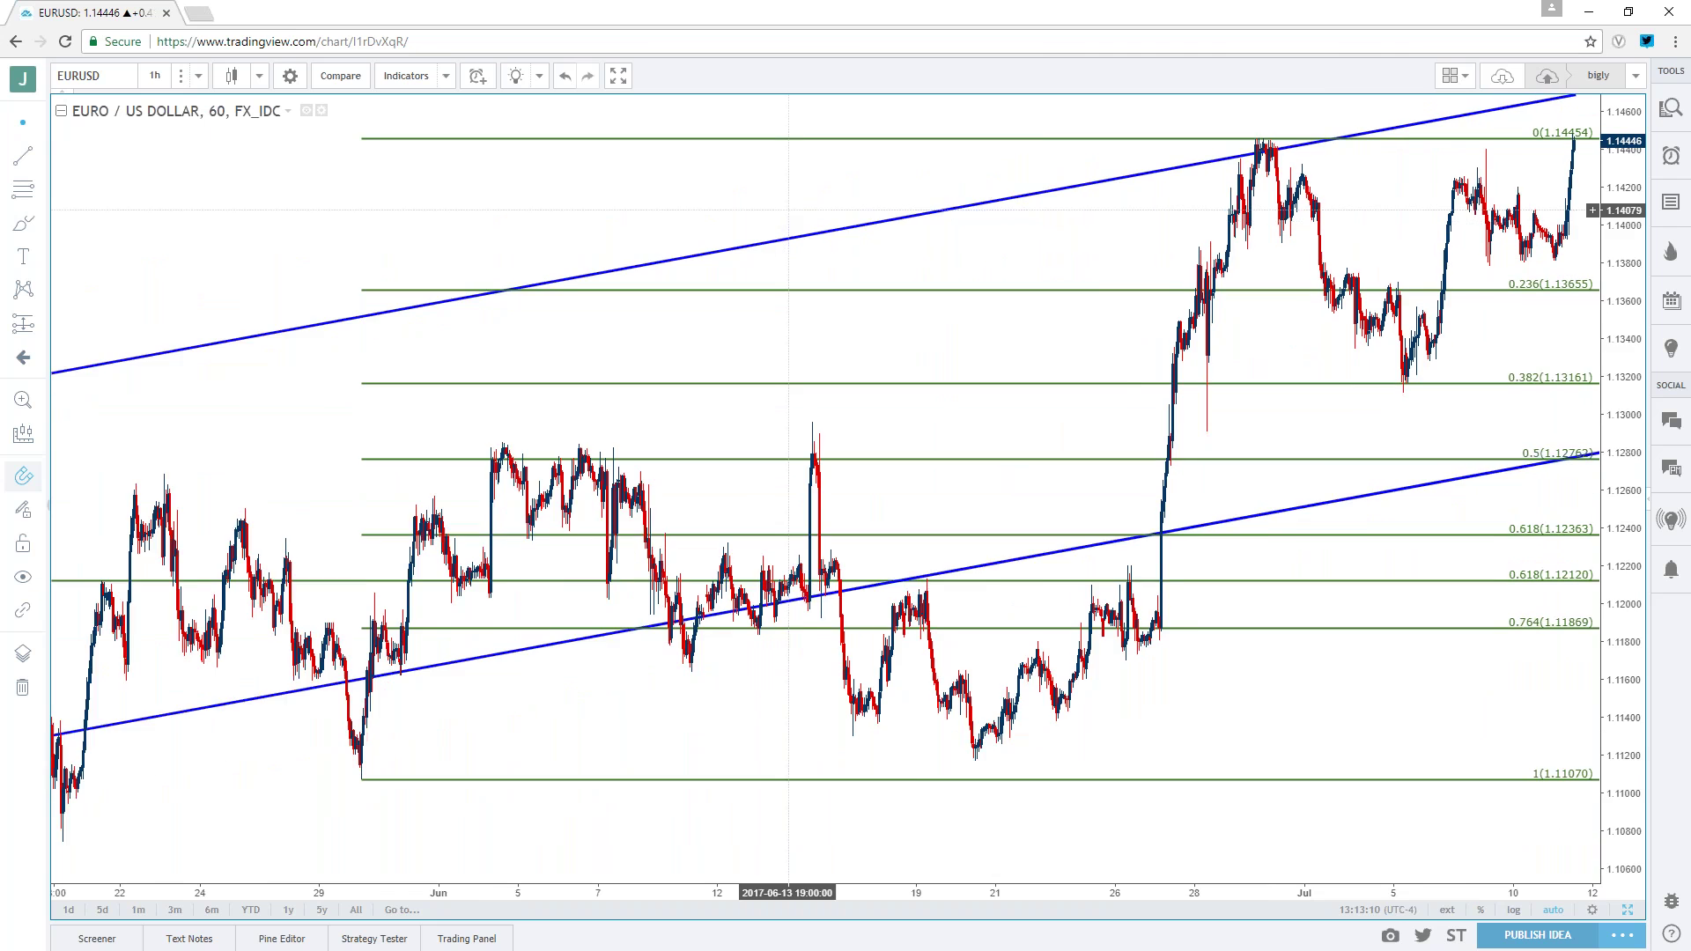
scroll(663, 208, "down", 2)
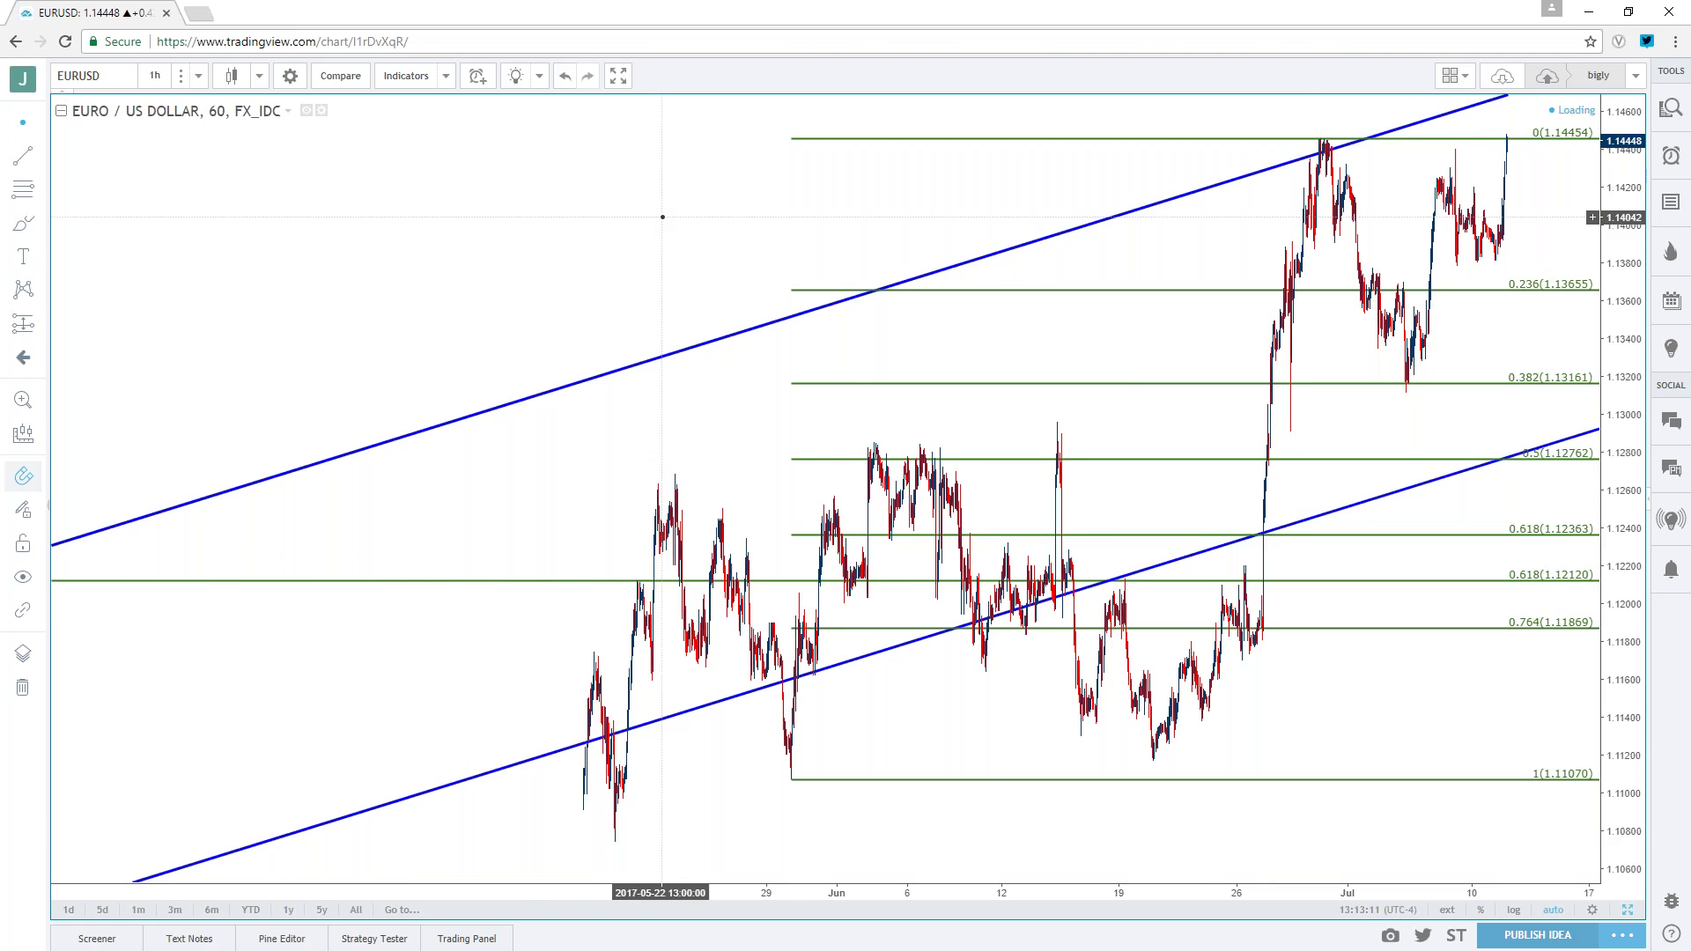
left_click(155, 76)
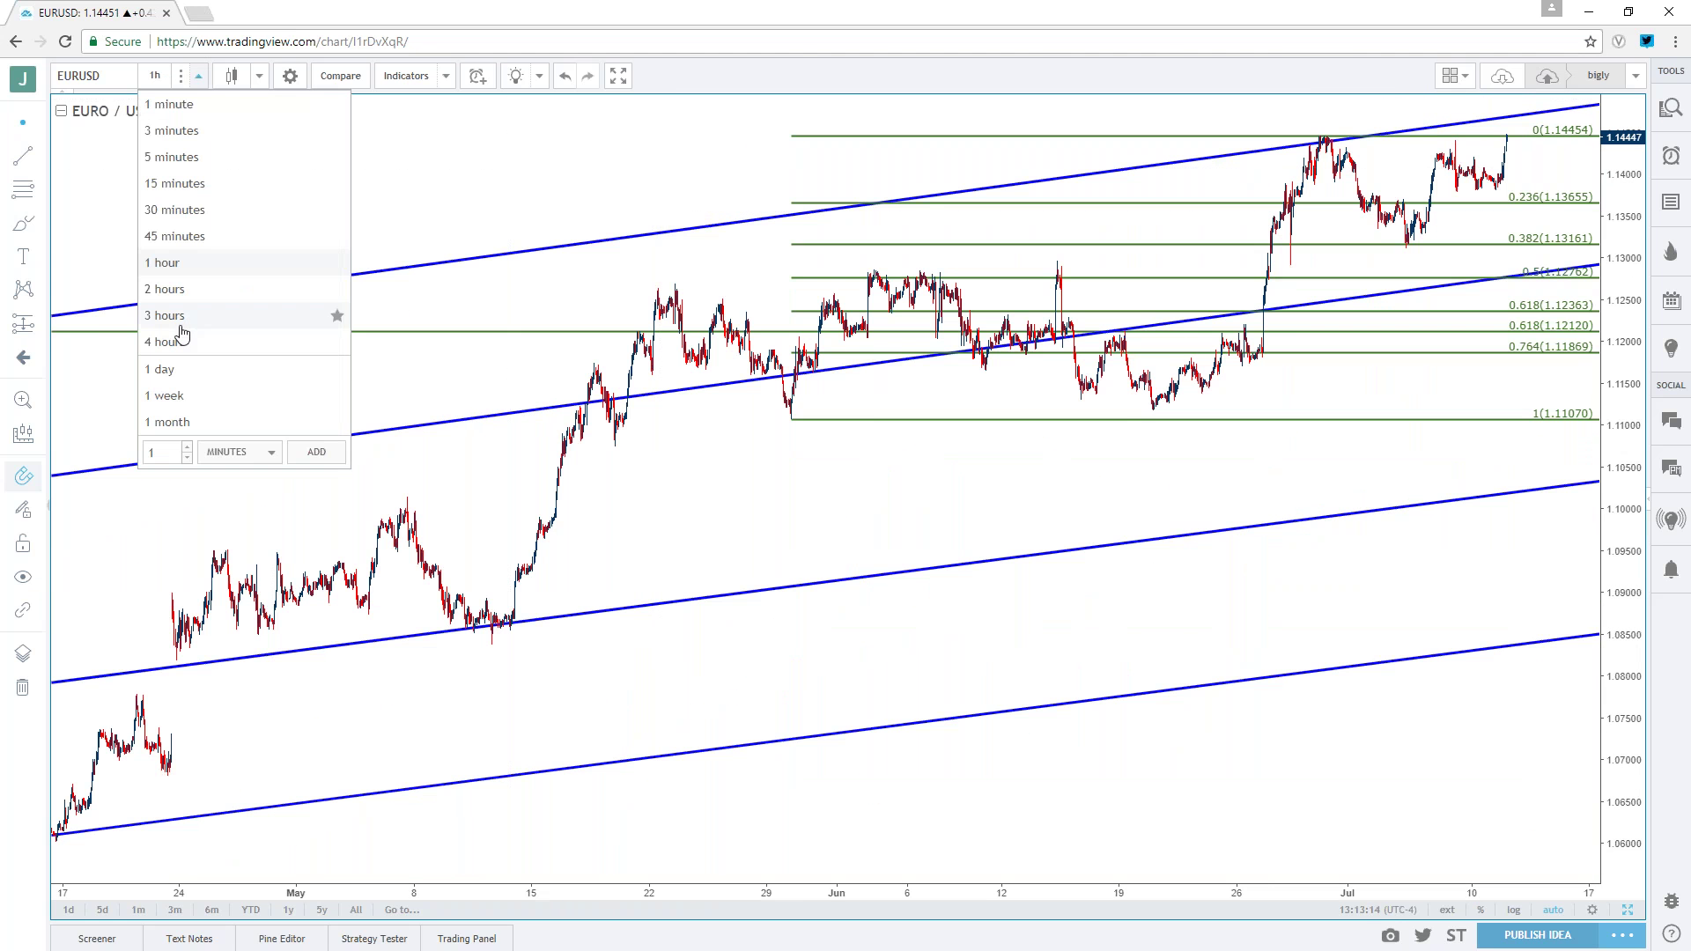
left_click(176, 378)
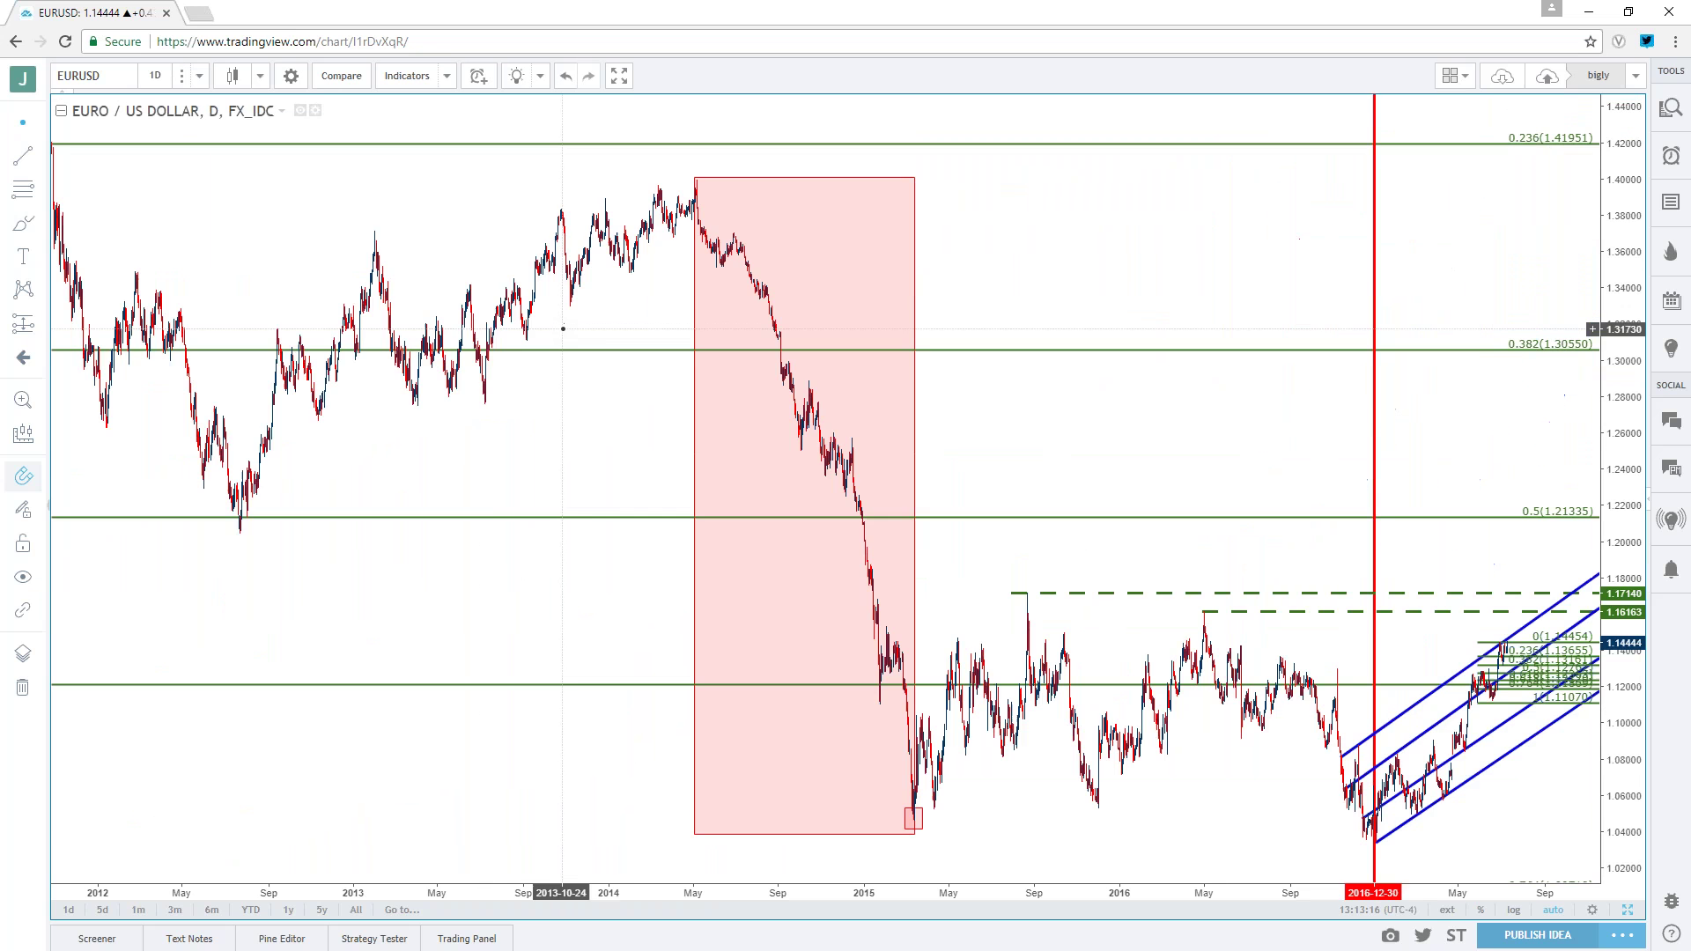
scroll(568, 331, "up", 3)
scroll(577, 334, "up", 2)
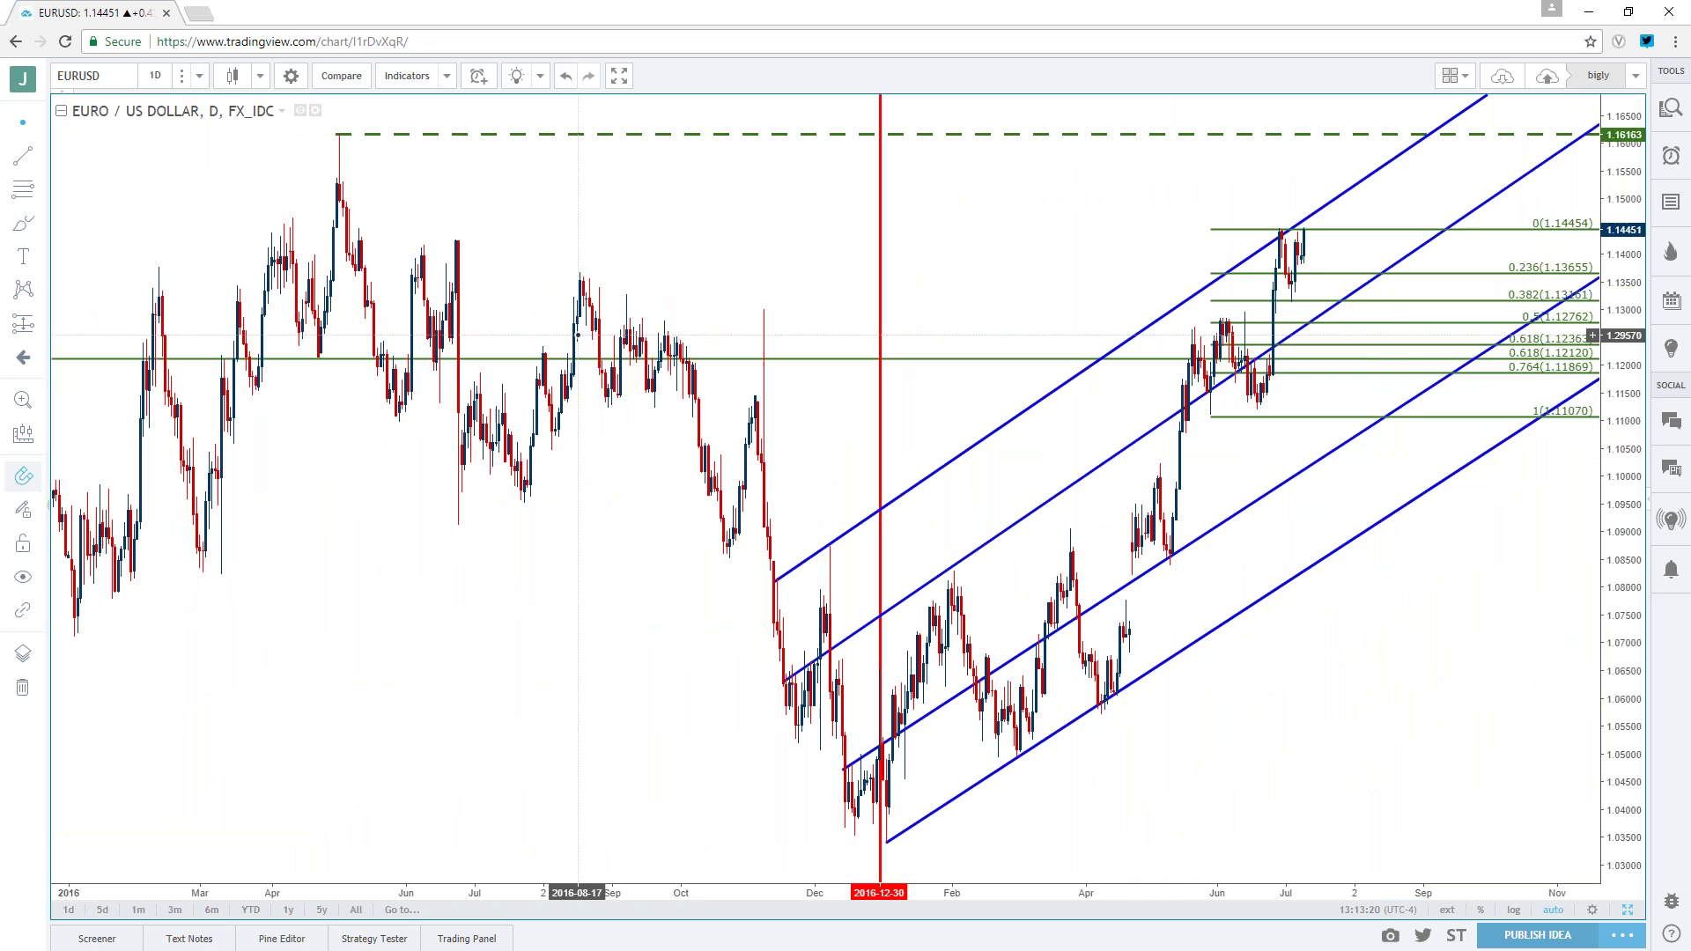
left_click(116, 76)
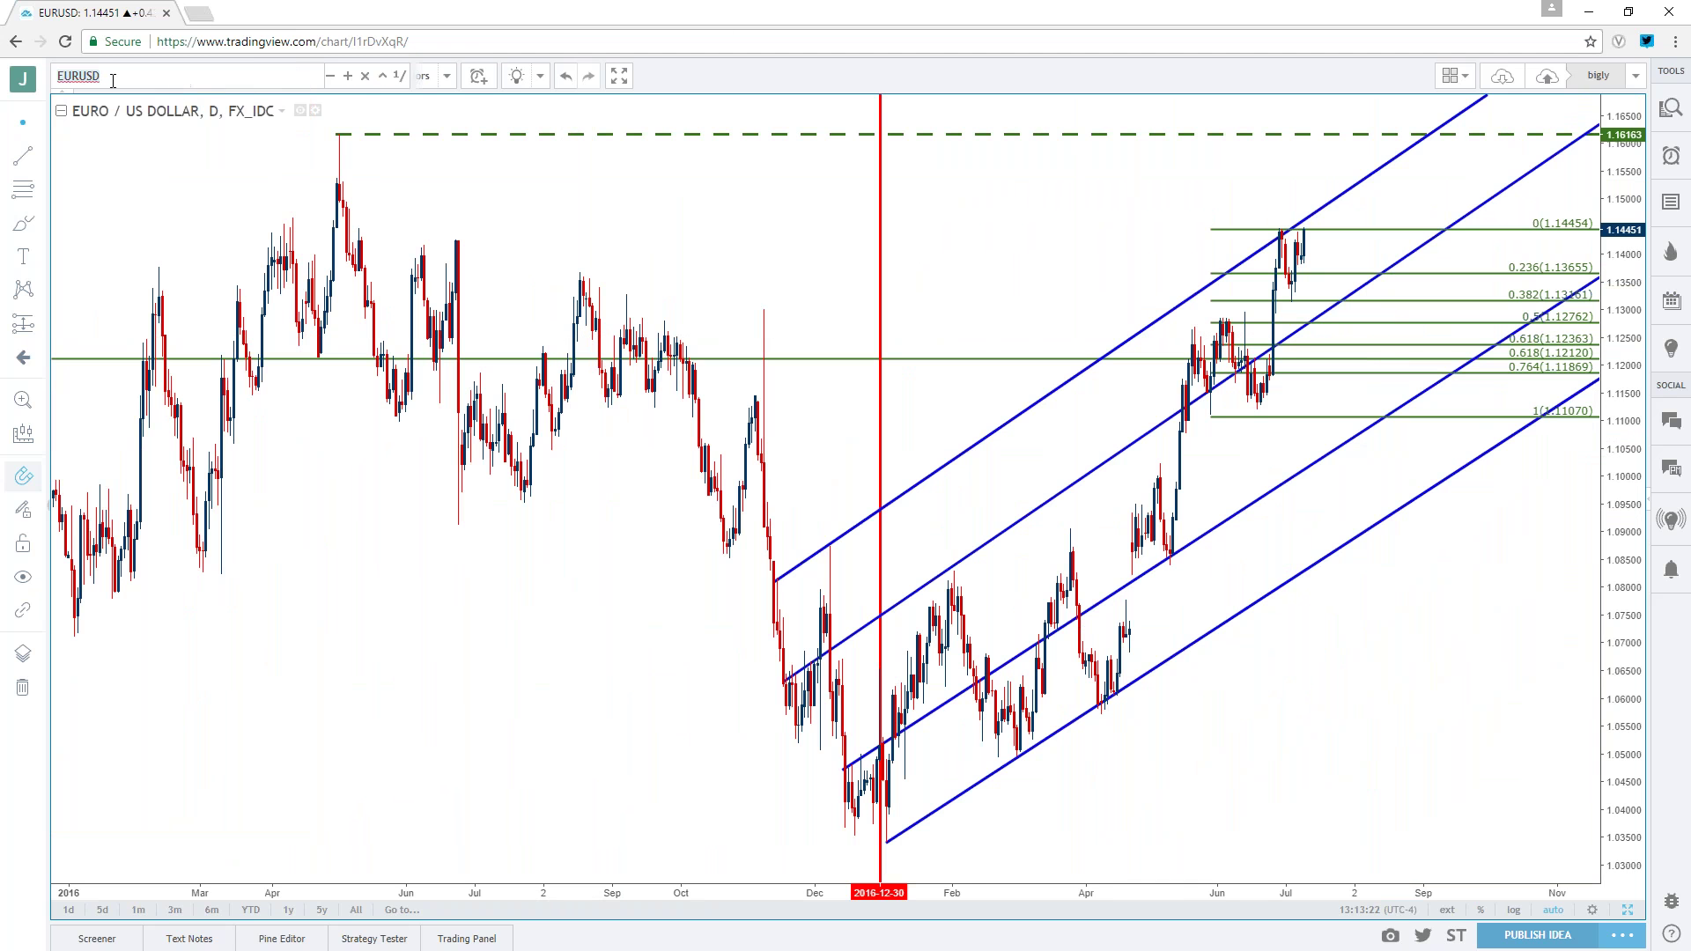
type("GBPUSD")
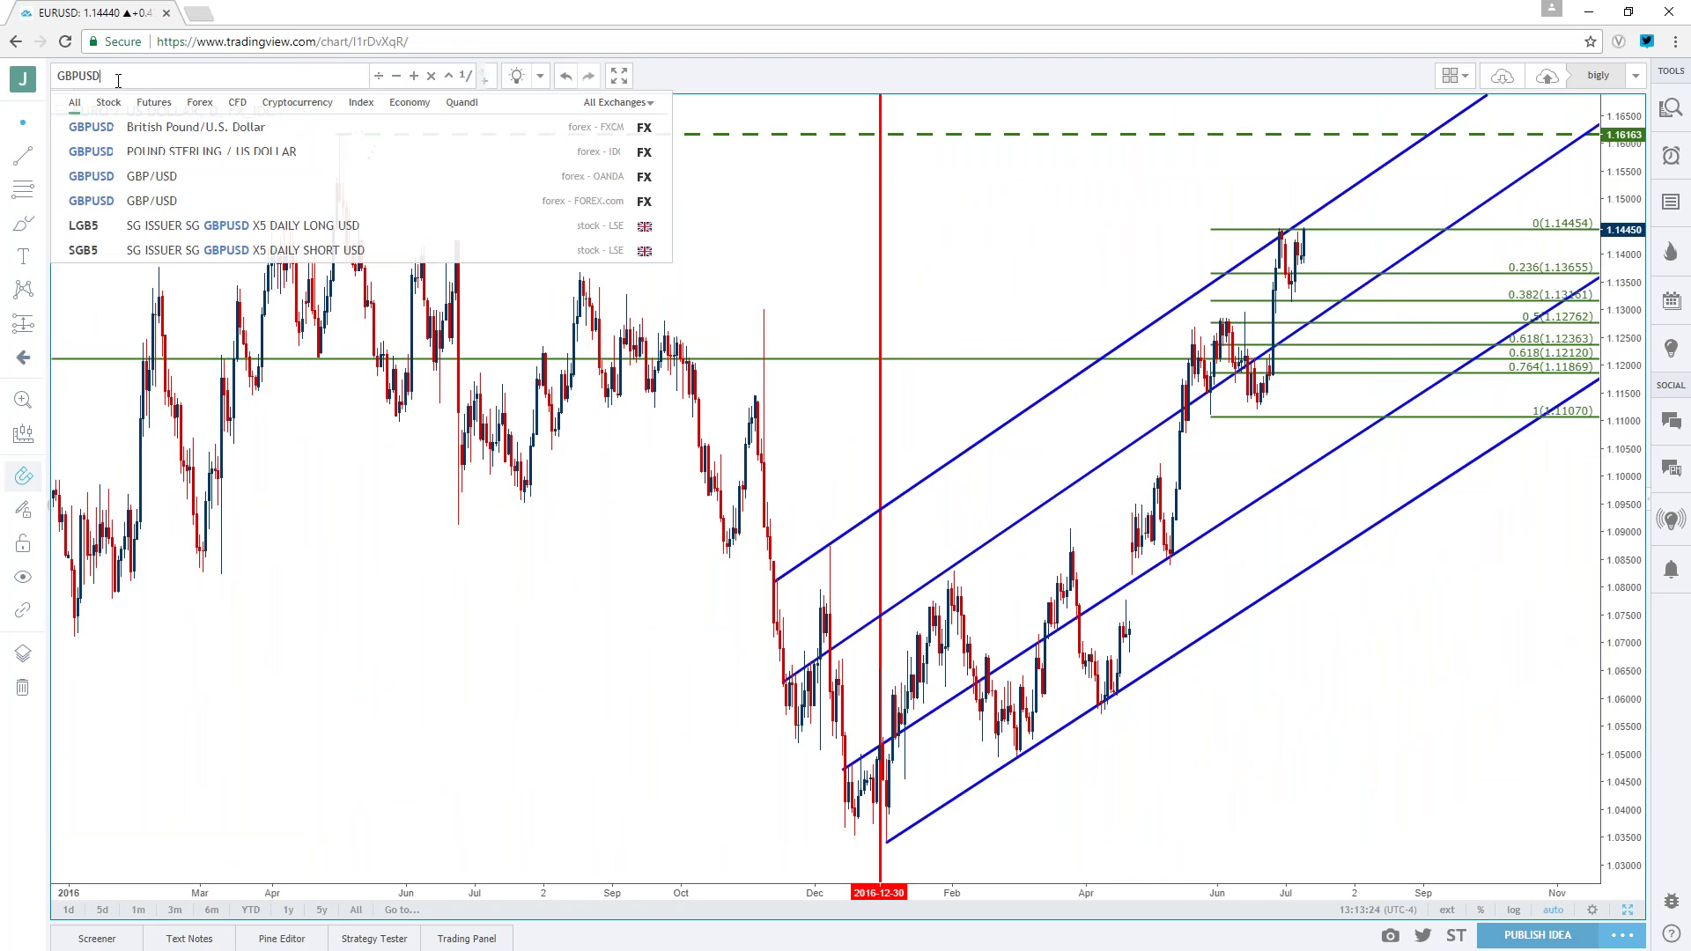
key("Down")
key("Return")
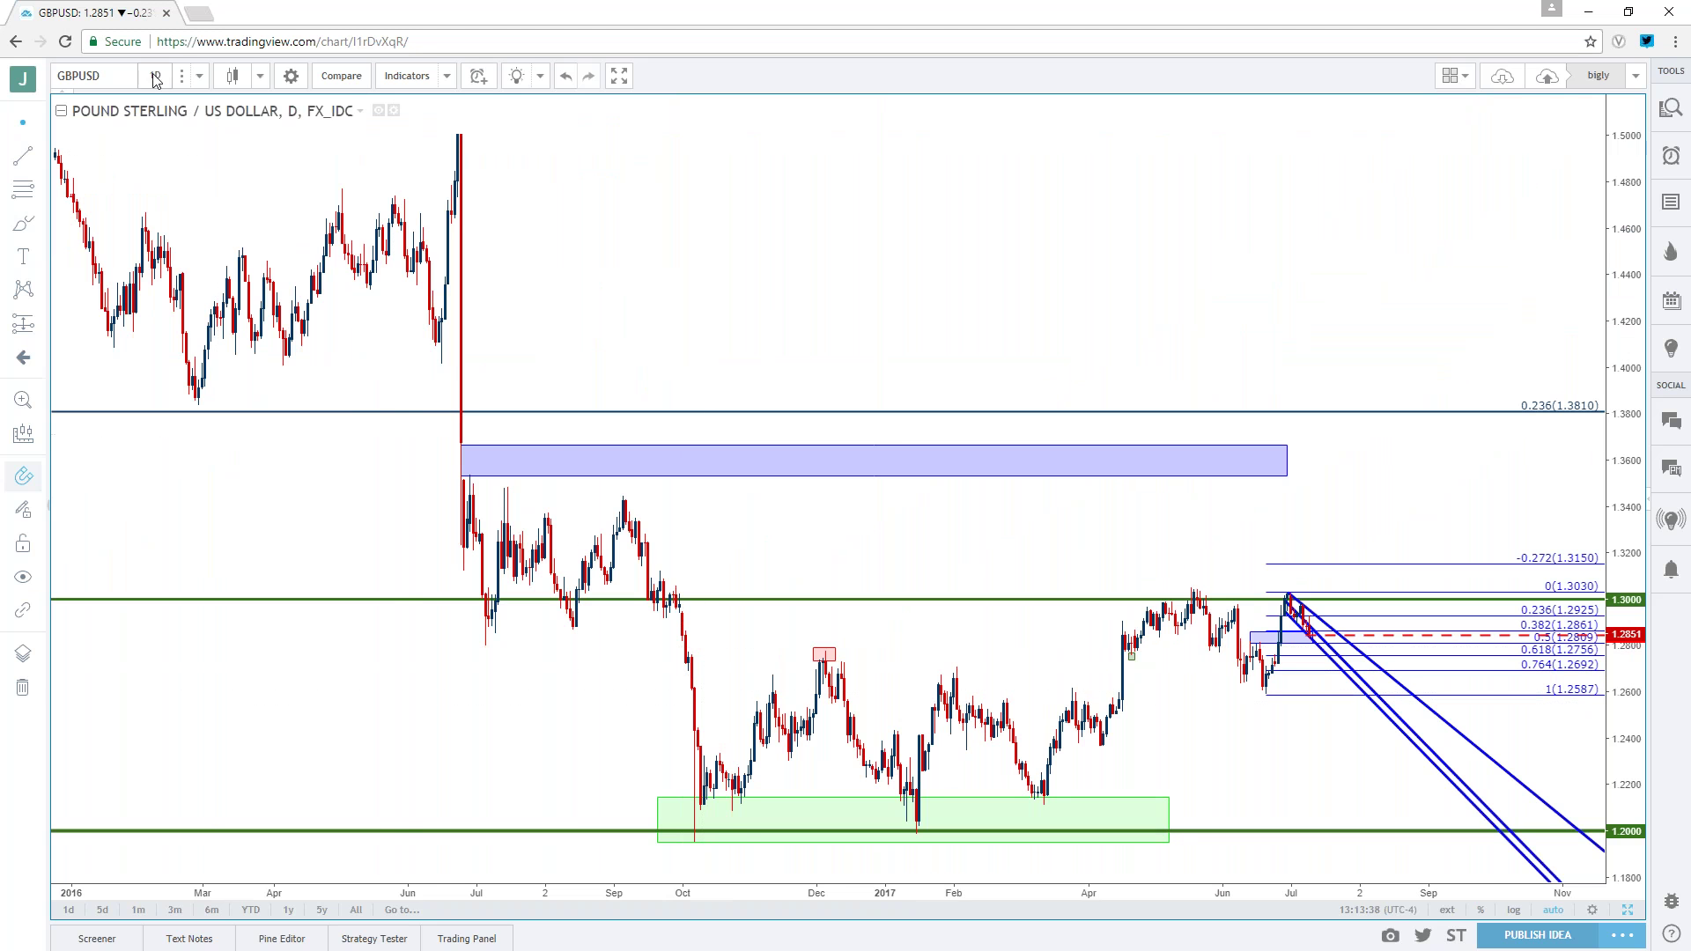
left_click(199, 76)
left_click(246, 341)
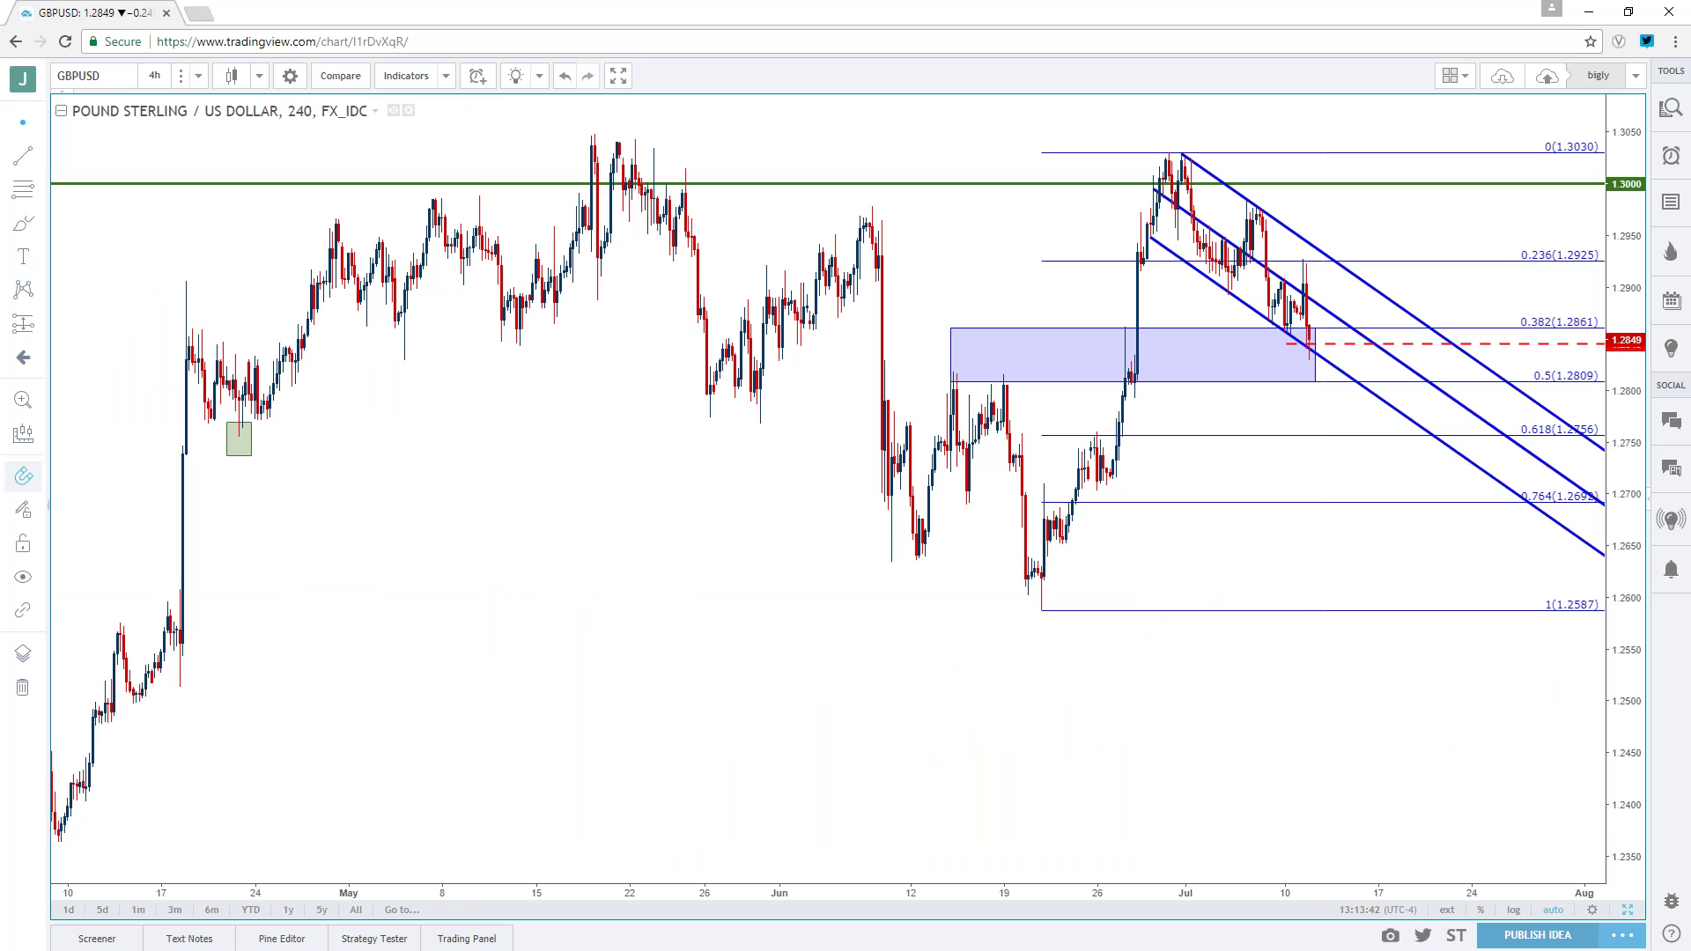
key("alt+Tab")
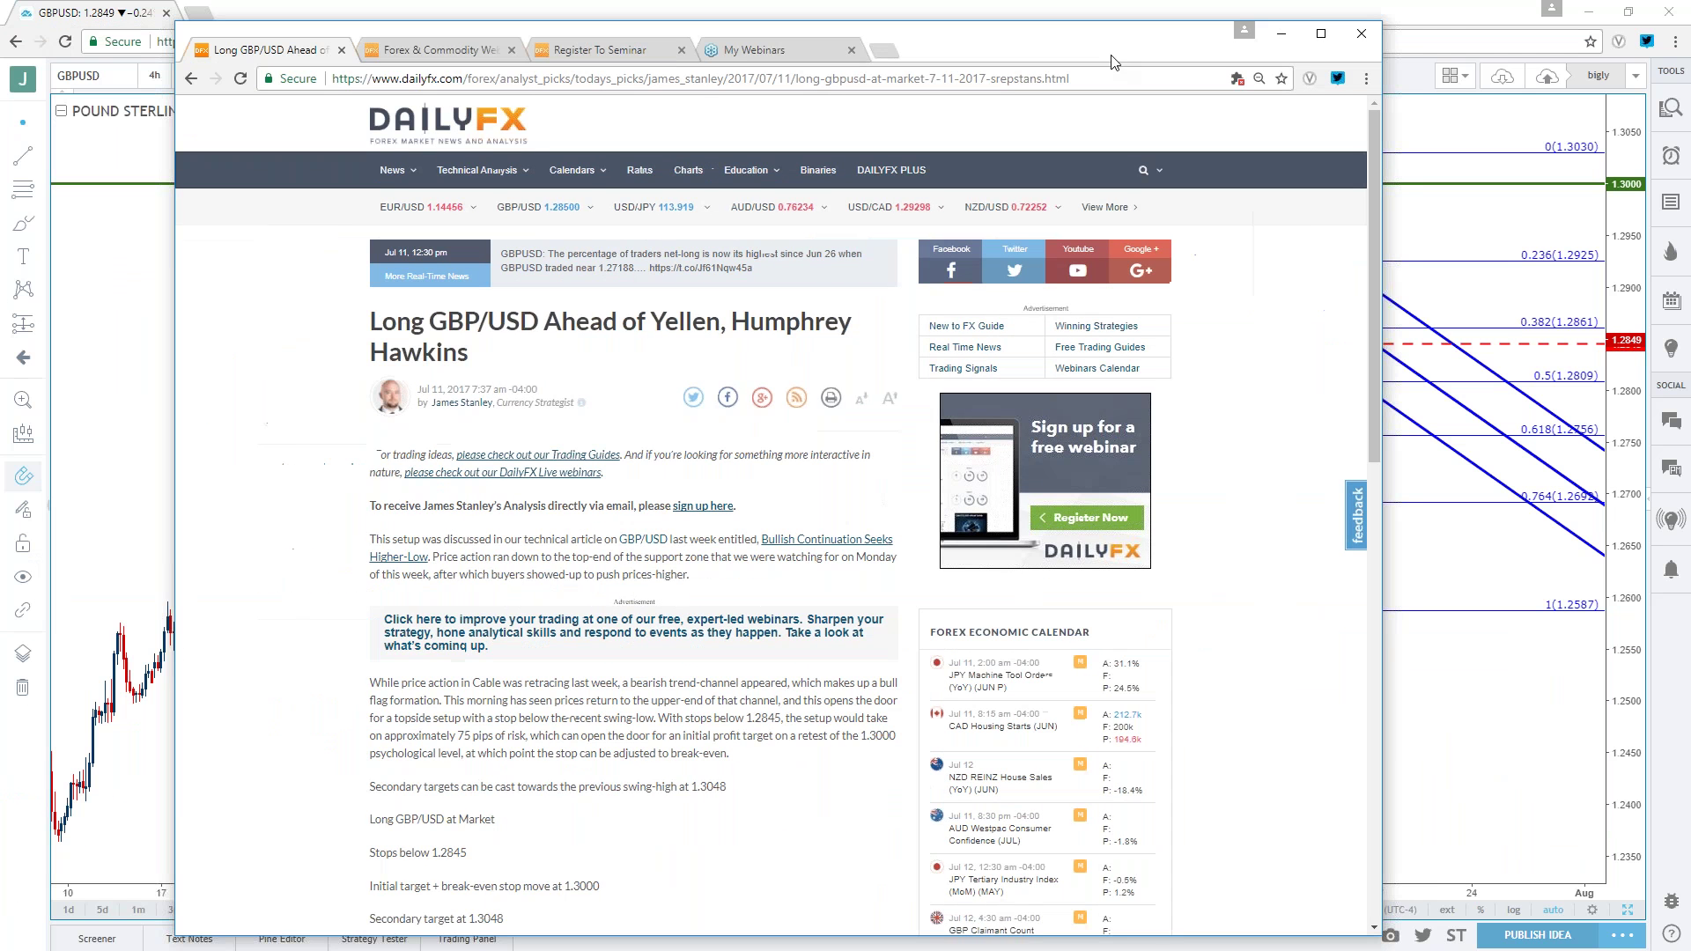
left_click(973, 76)
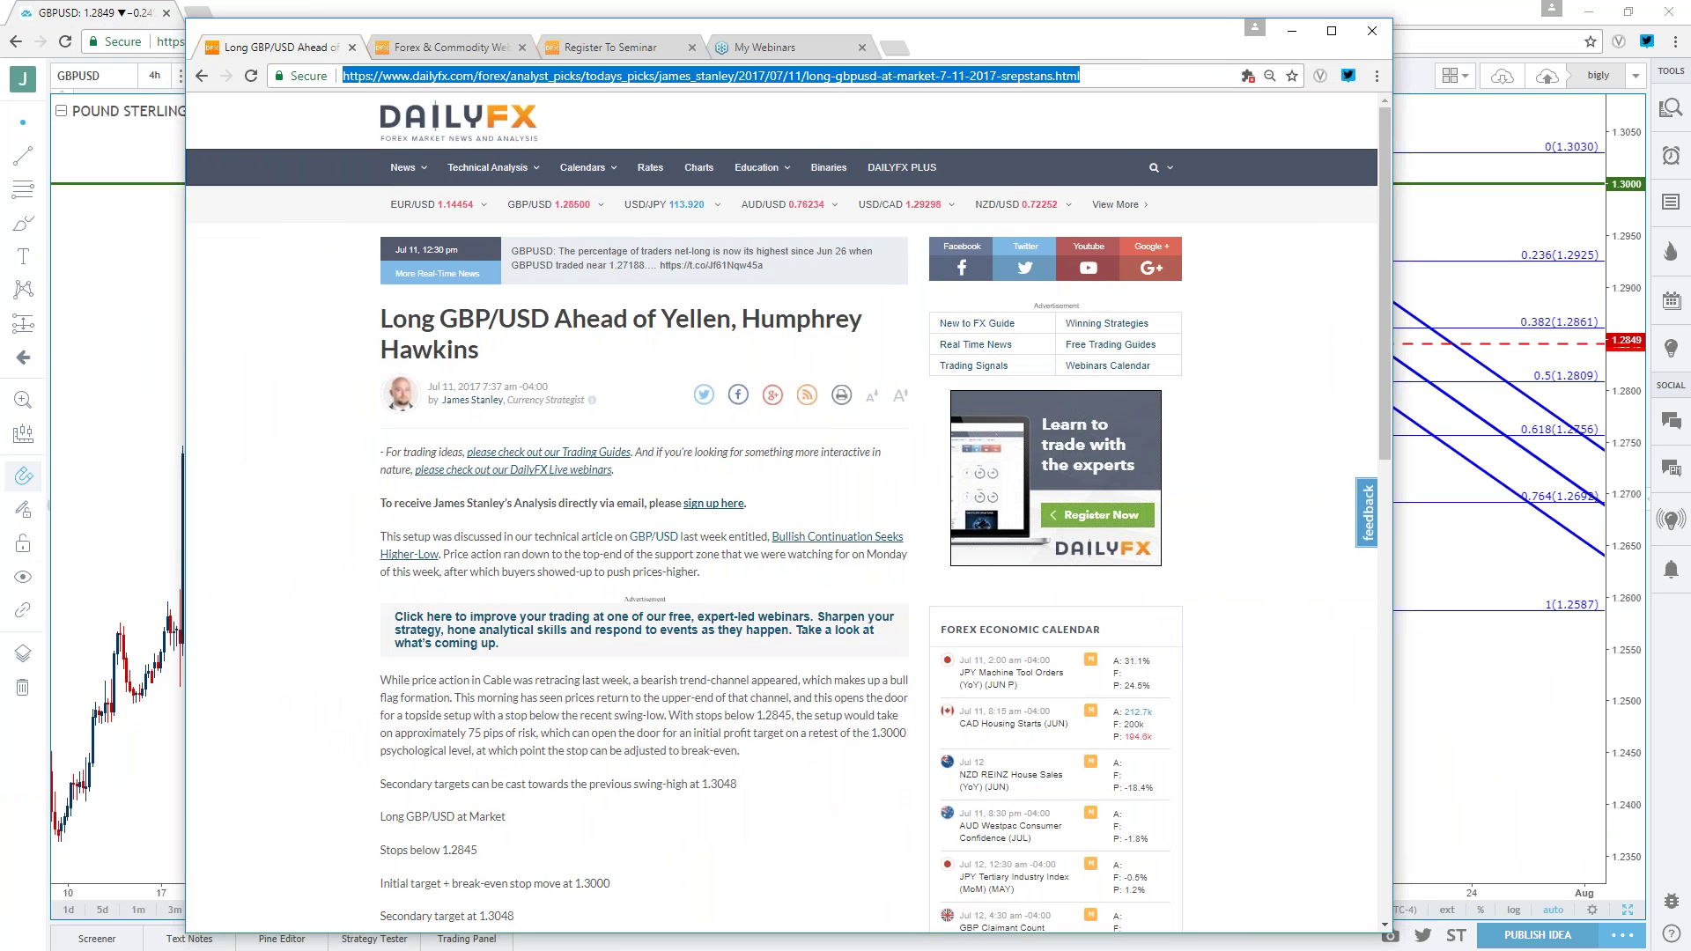
scroll(743, 560, "down", 10)
scroll(743, 560, "up", 5)
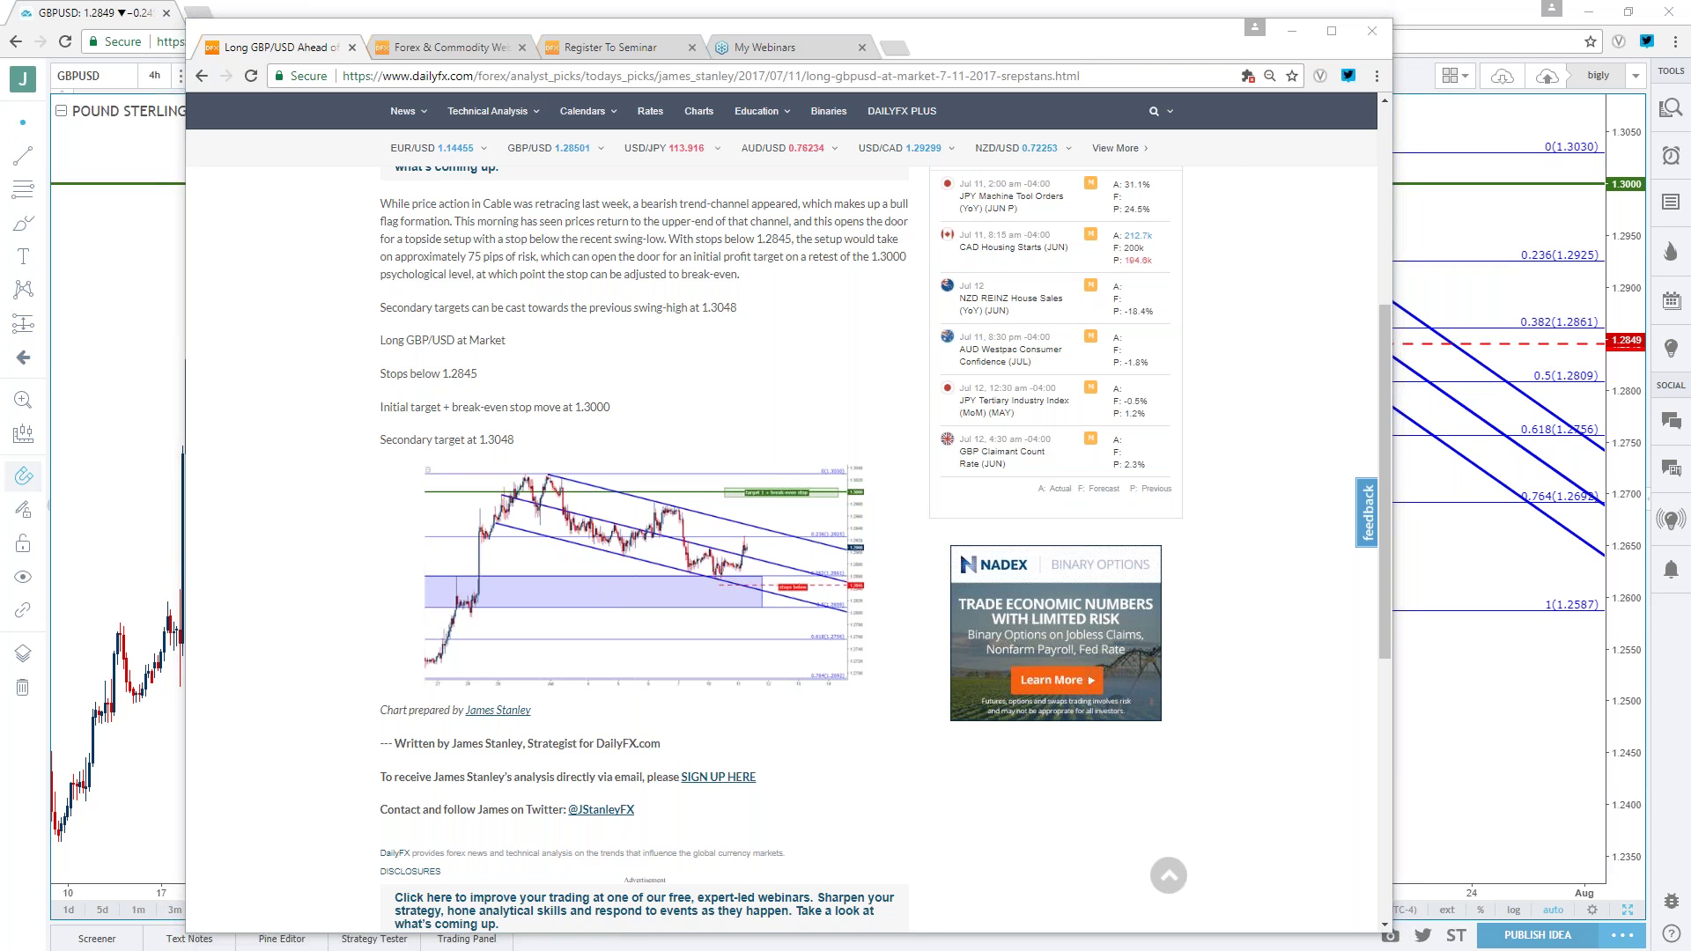
key("super+Down")
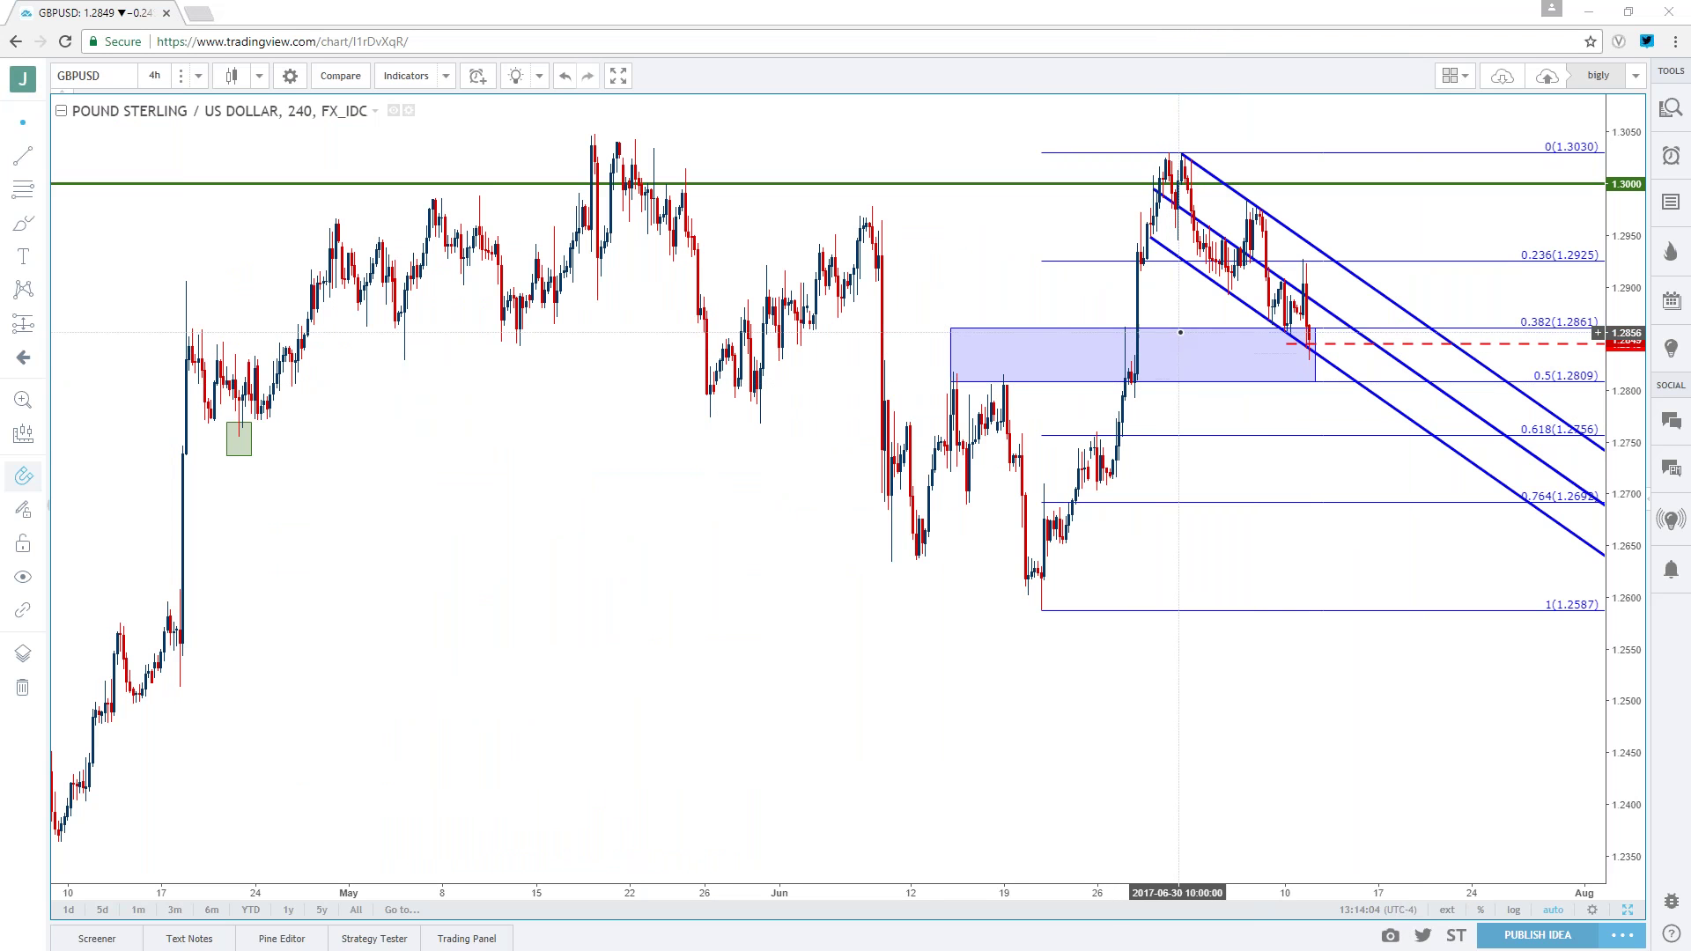
- Change the GBPUSD chart from 4-hour to 1-hour bars and zoom onto the channel and zone
scroll(1075, 436, "up", 3)
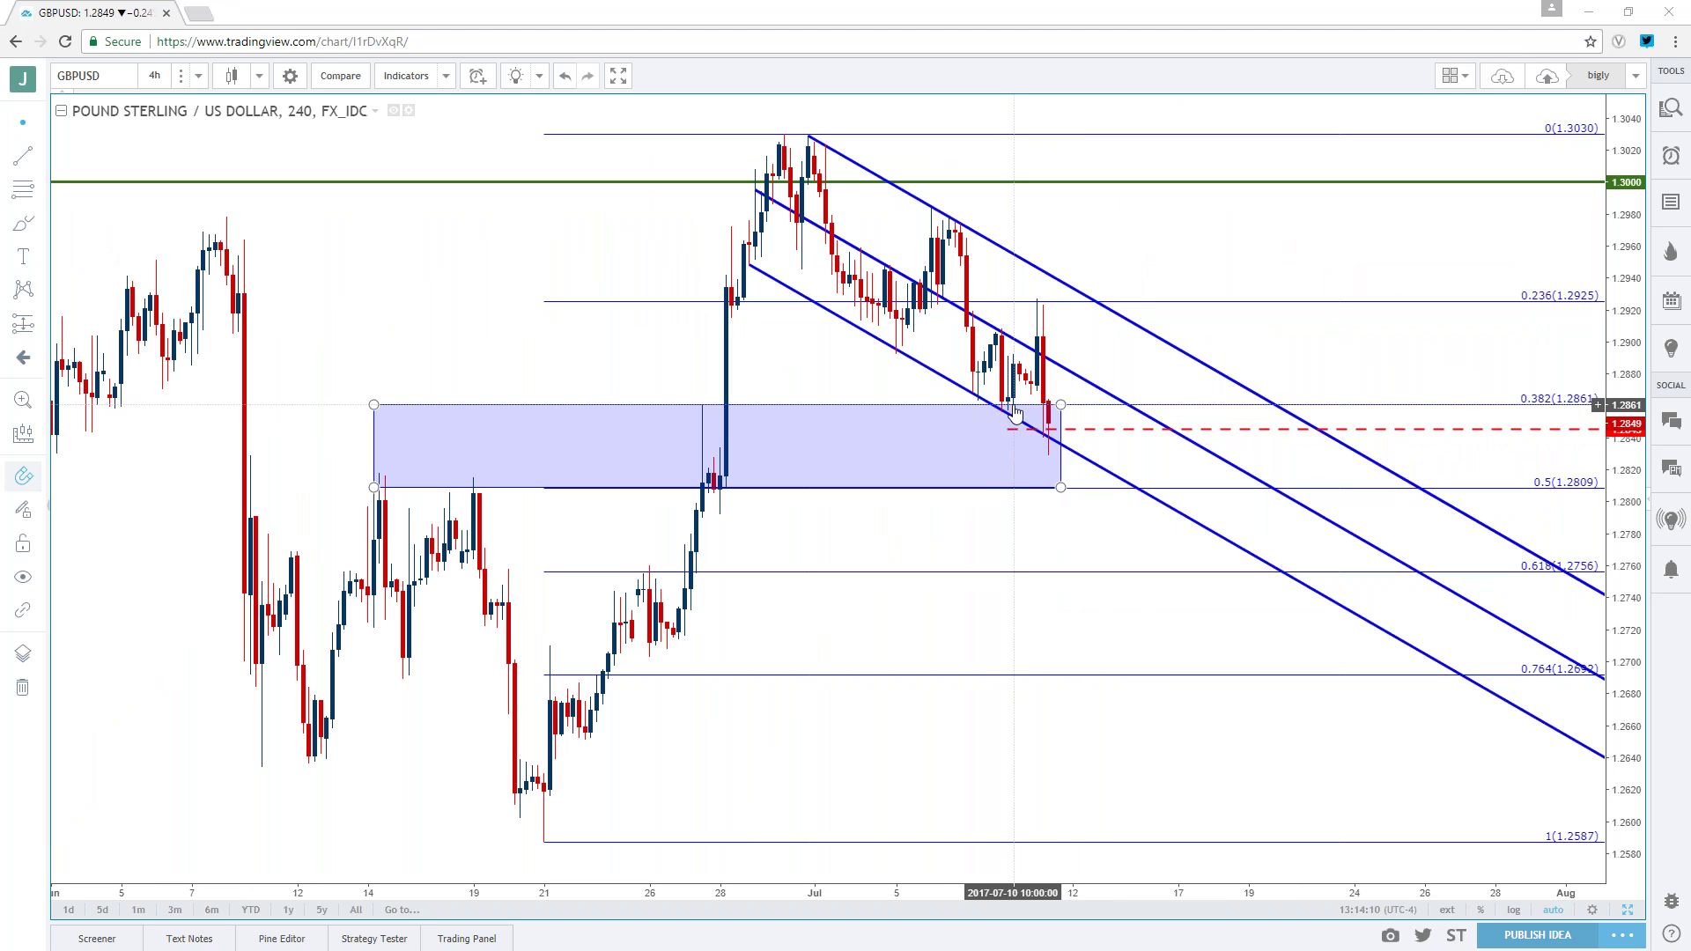
left_click(156, 78)
left_click(162, 263)
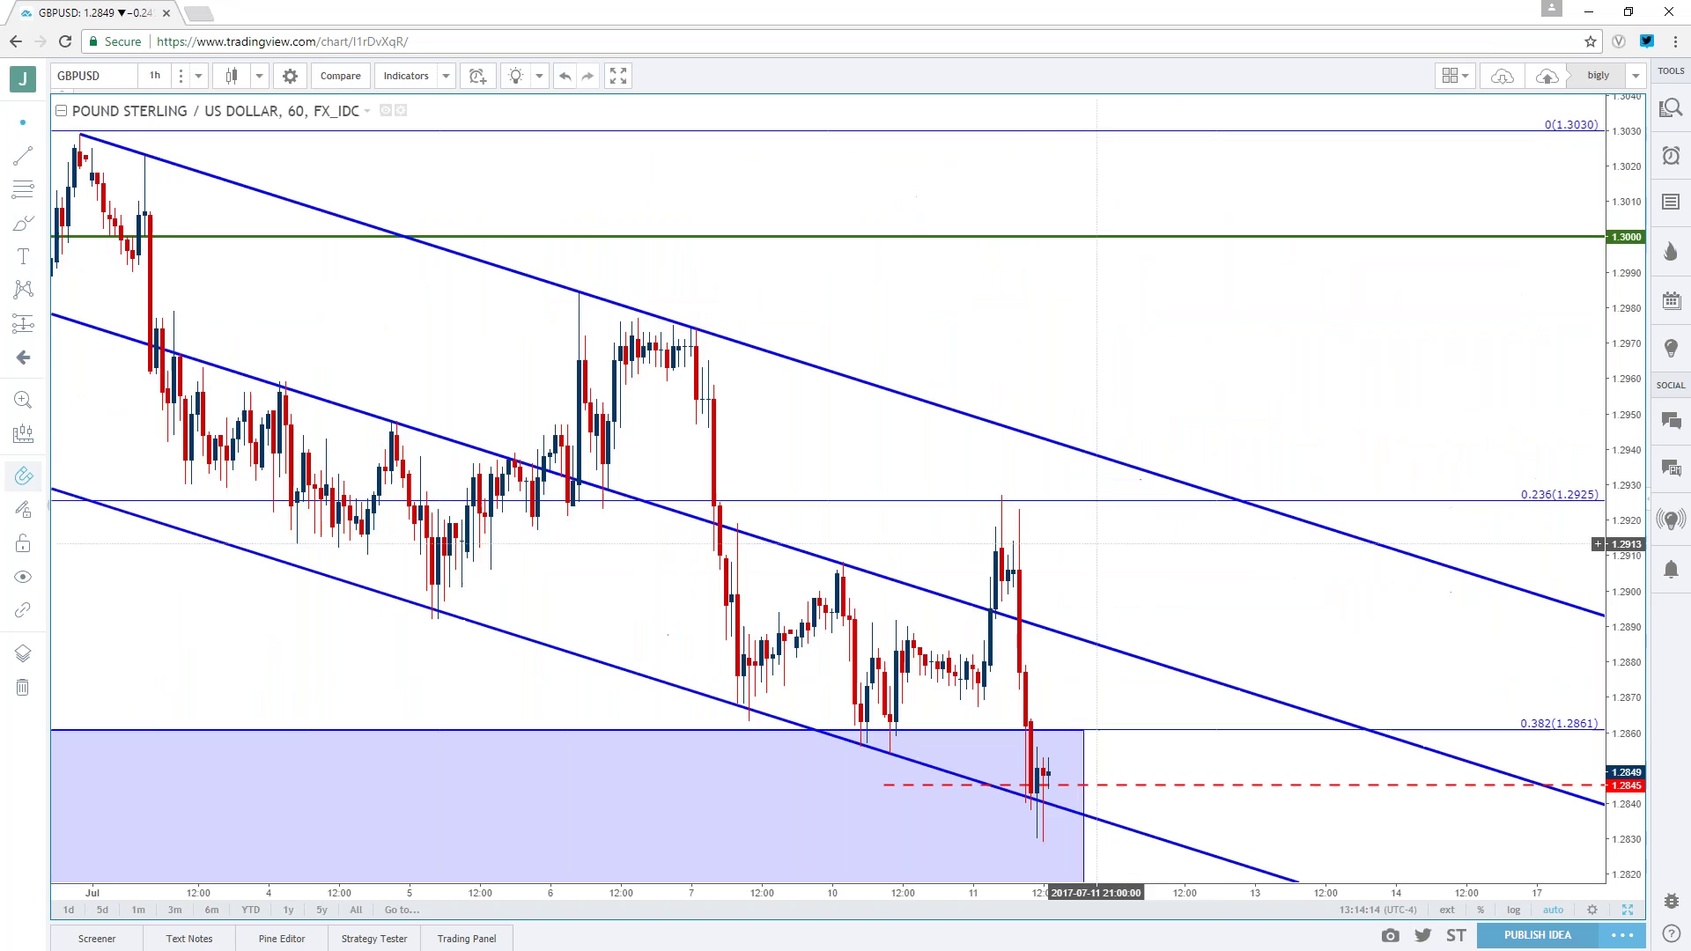
scroll(1144, 546, "down", 2)
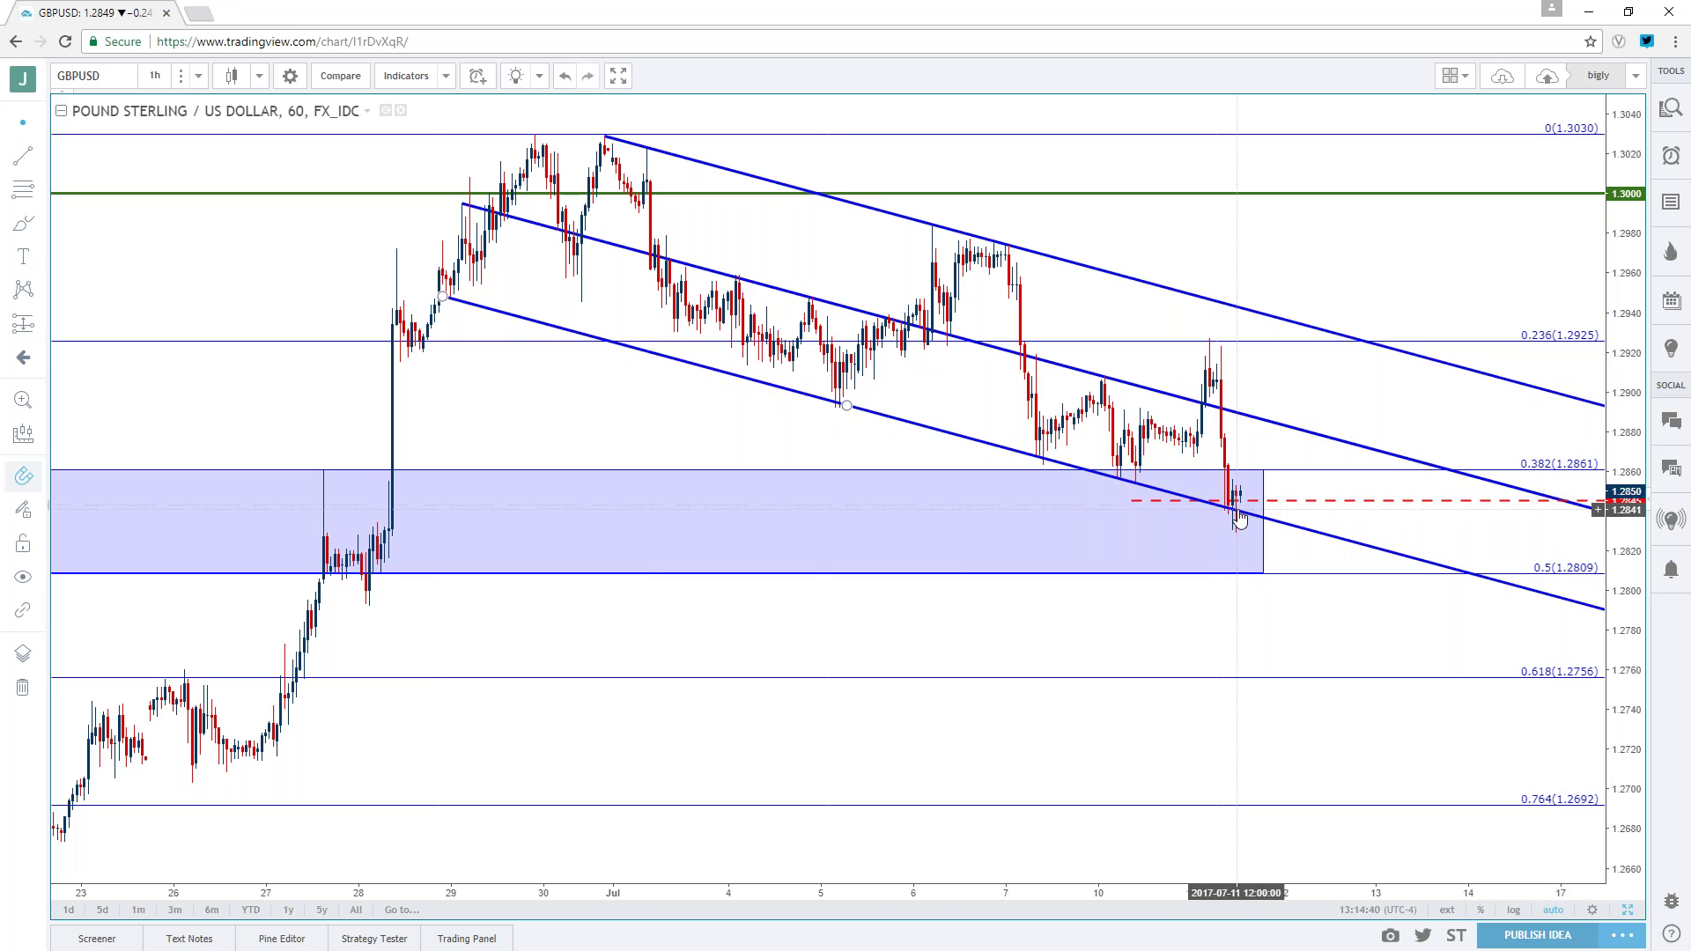
scroll(1239, 518, "down", 2)
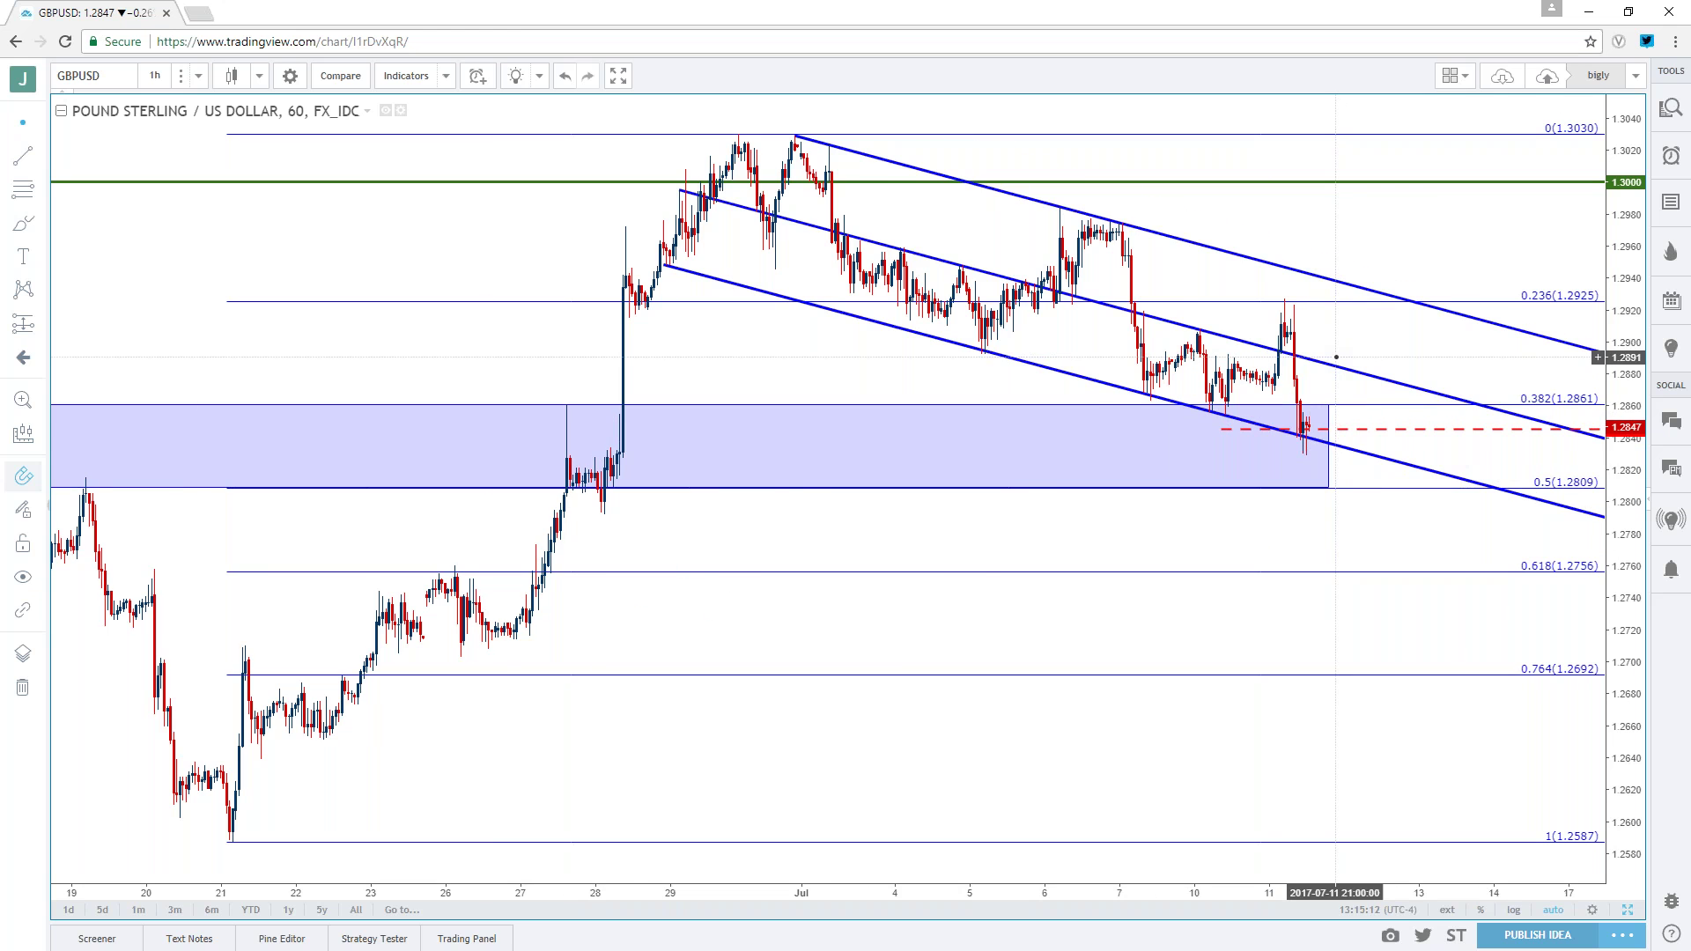
- Zoom and pan the GBPUSD hourly chart back to earlier history, then start editing the symbol
scroll(1335, 357, "down", 3)
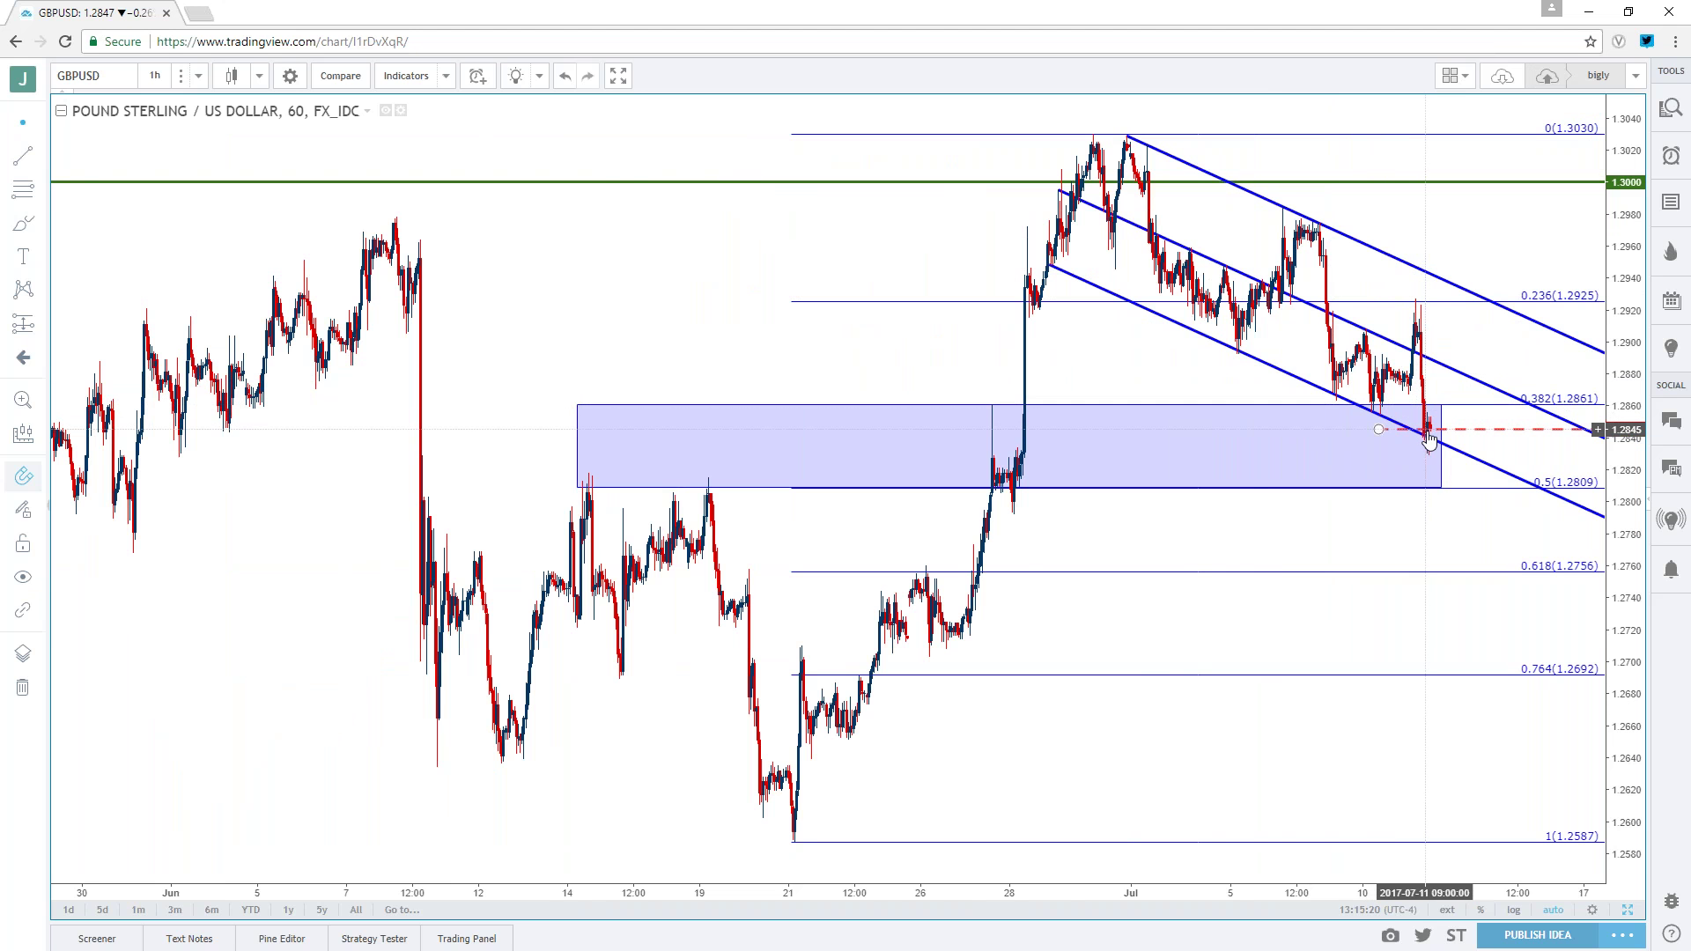
scroll(1418, 466, "down", 3)
scroll(1423, 528, "up", 1)
left_click_drag(1423, 529, 1270, 543)
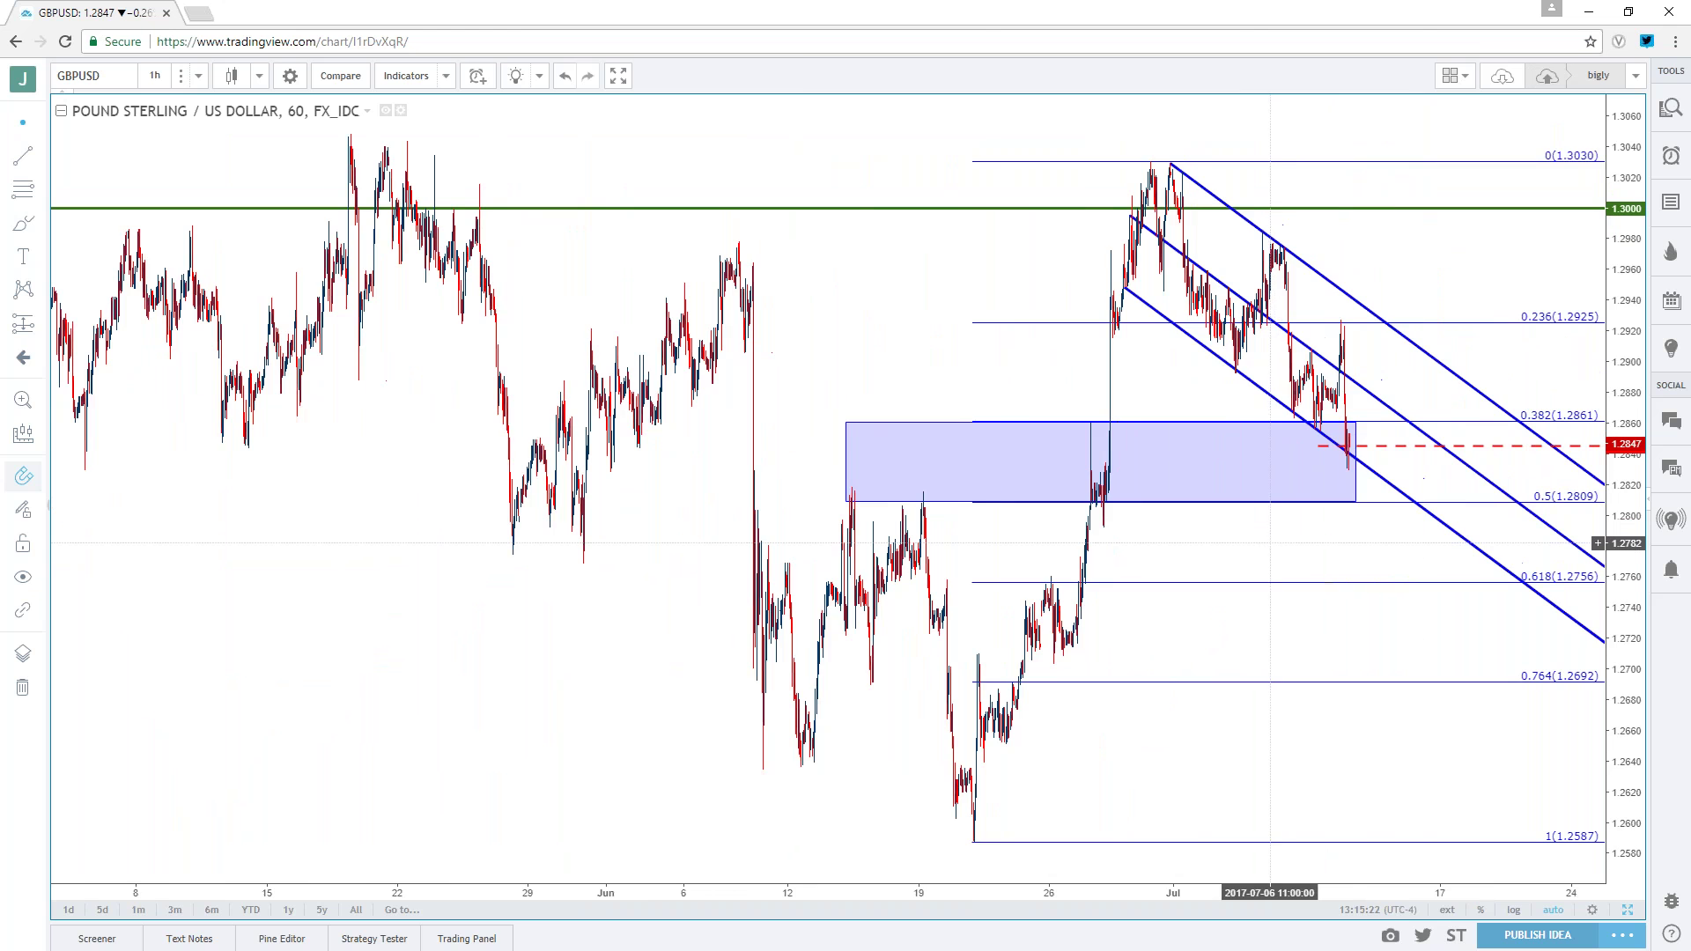
scroll(1270, 543, "up", 2)
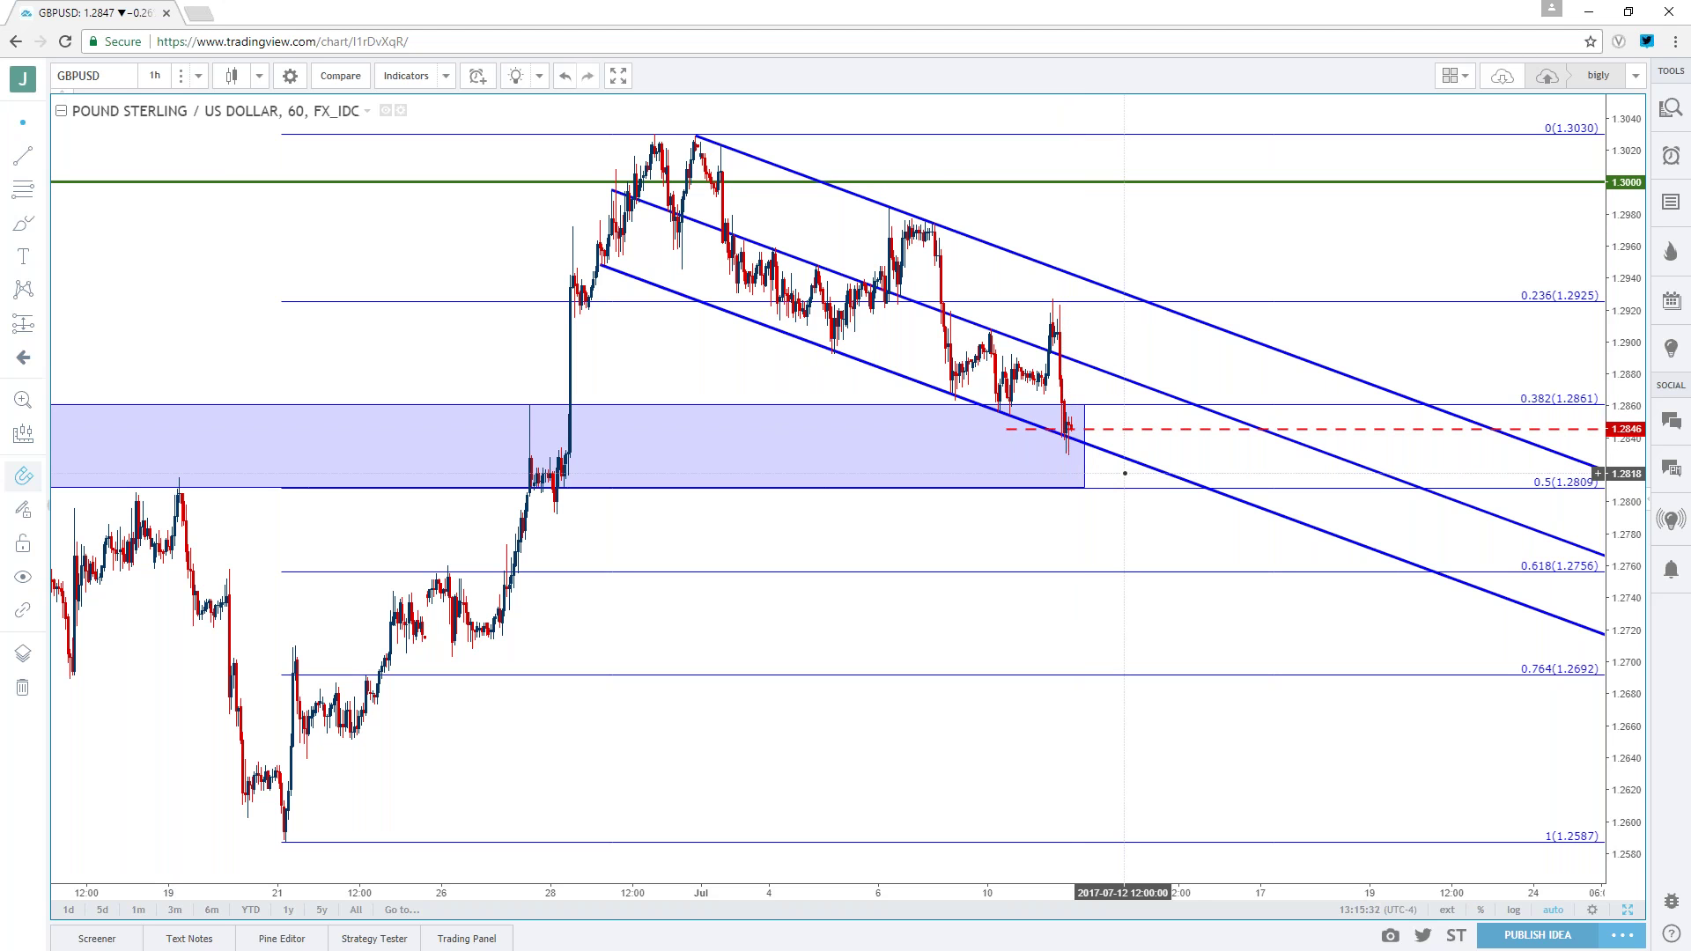
left_click(208, 79)
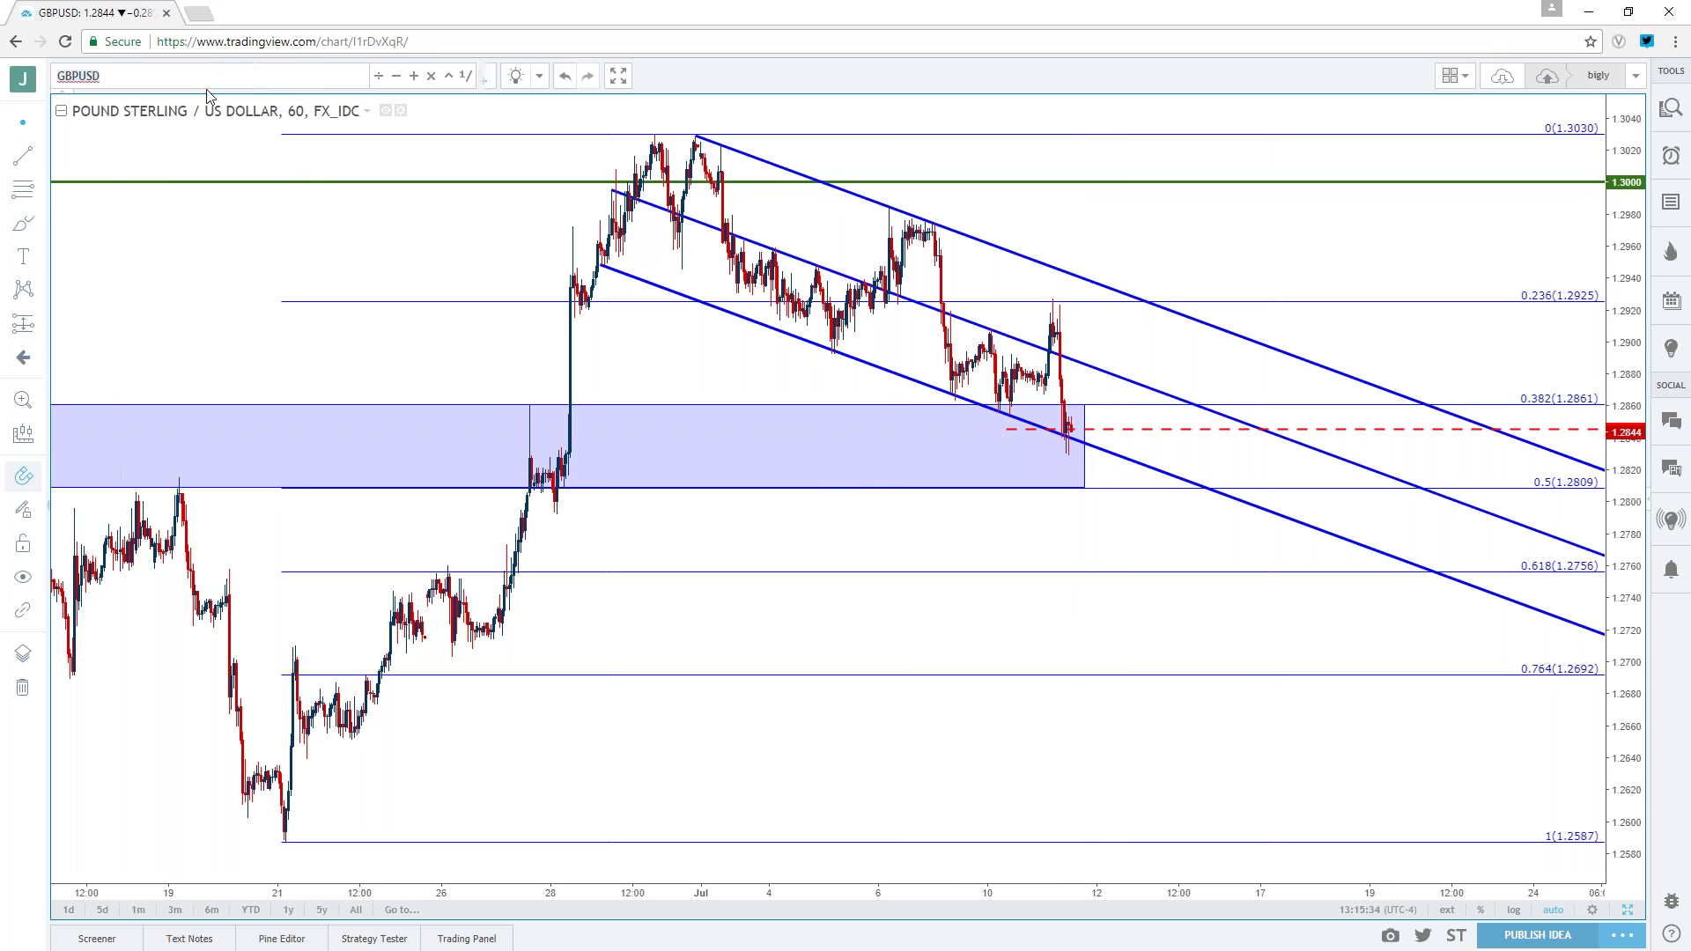
- Load NZDUSD and show it on the 1-day timeframe
type("NZDUSD")
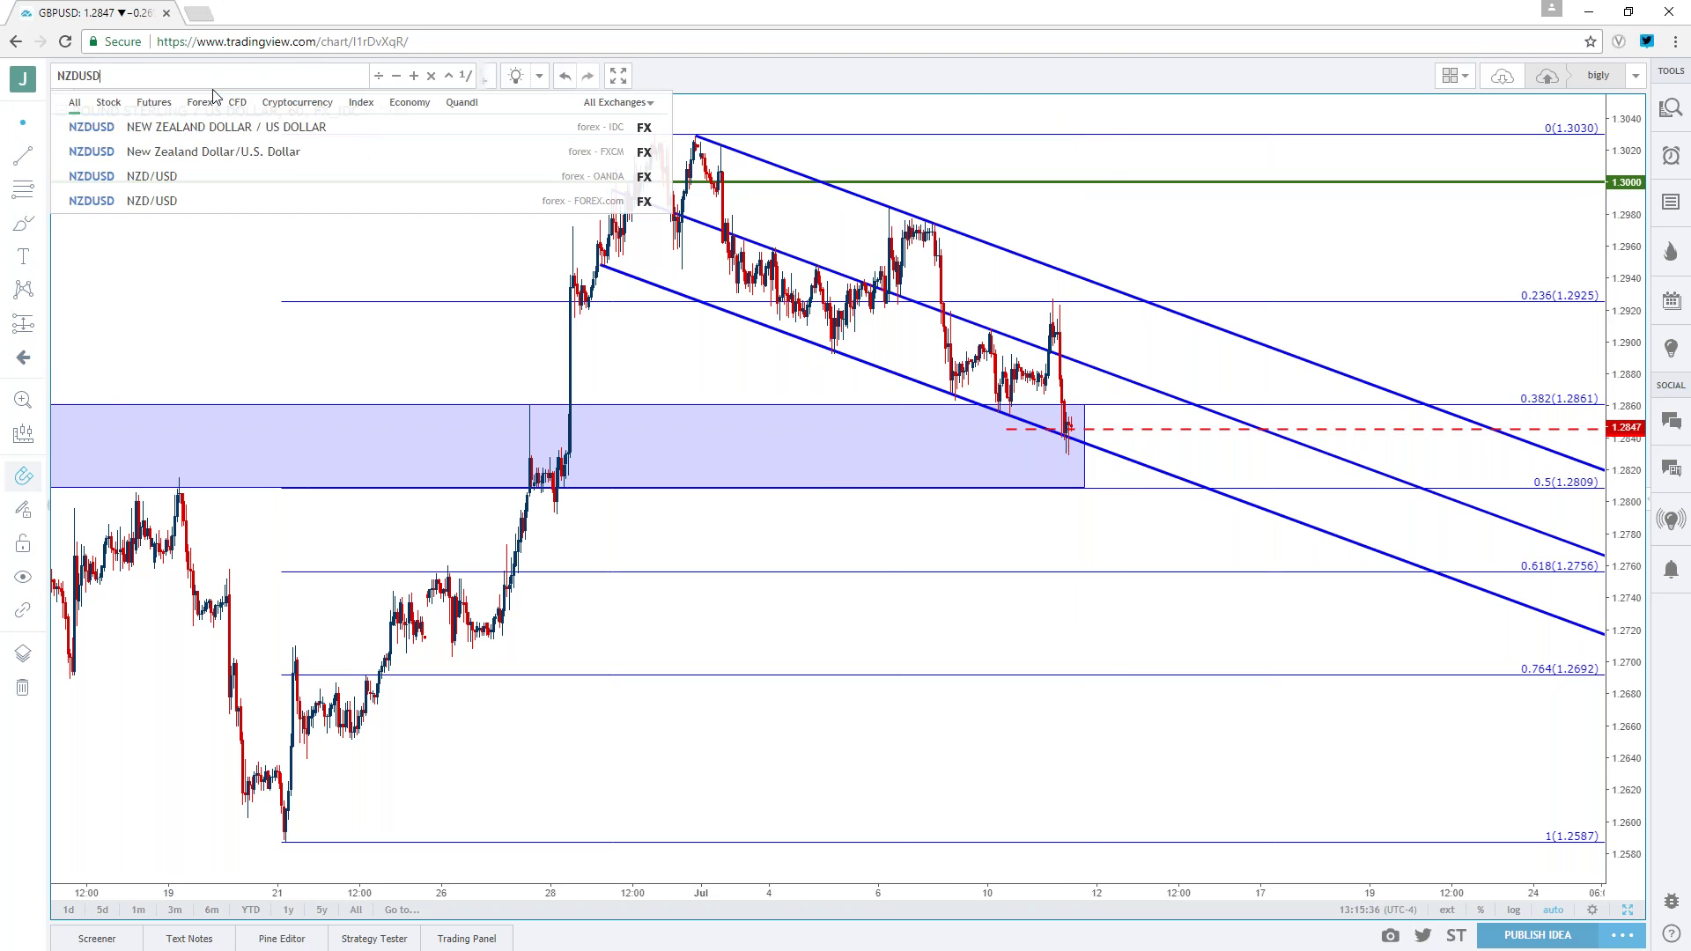
key("Return")
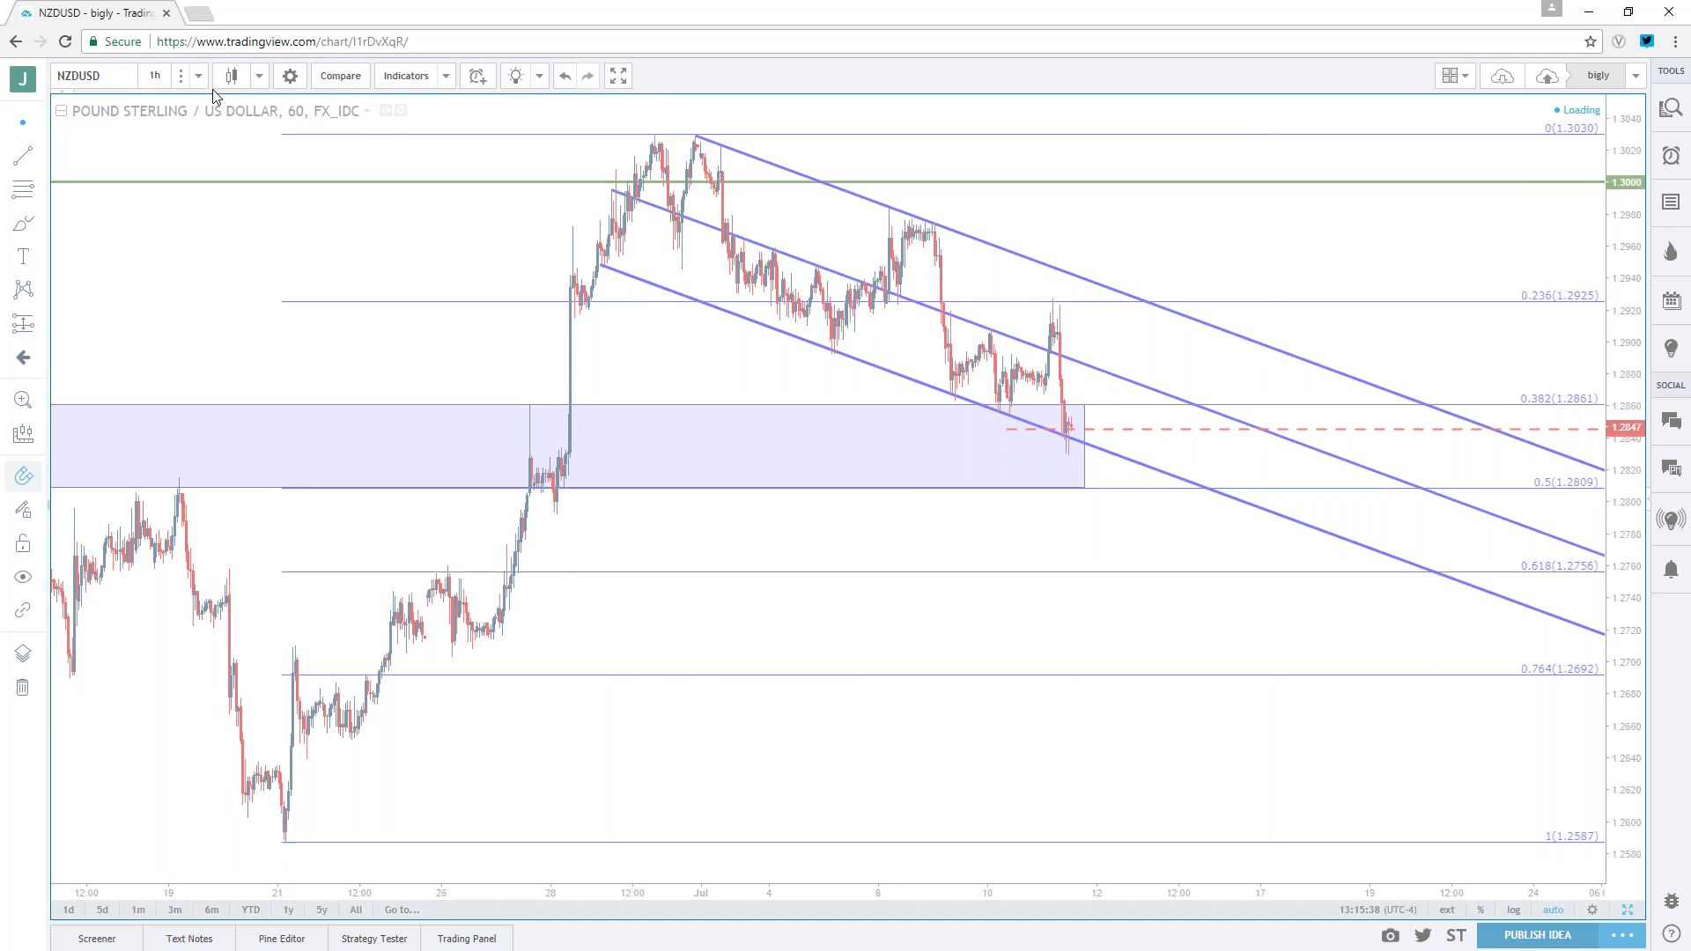
left_click(156, 75)
left_click(176, 369)
scroll(1017, 662, "down", 6)
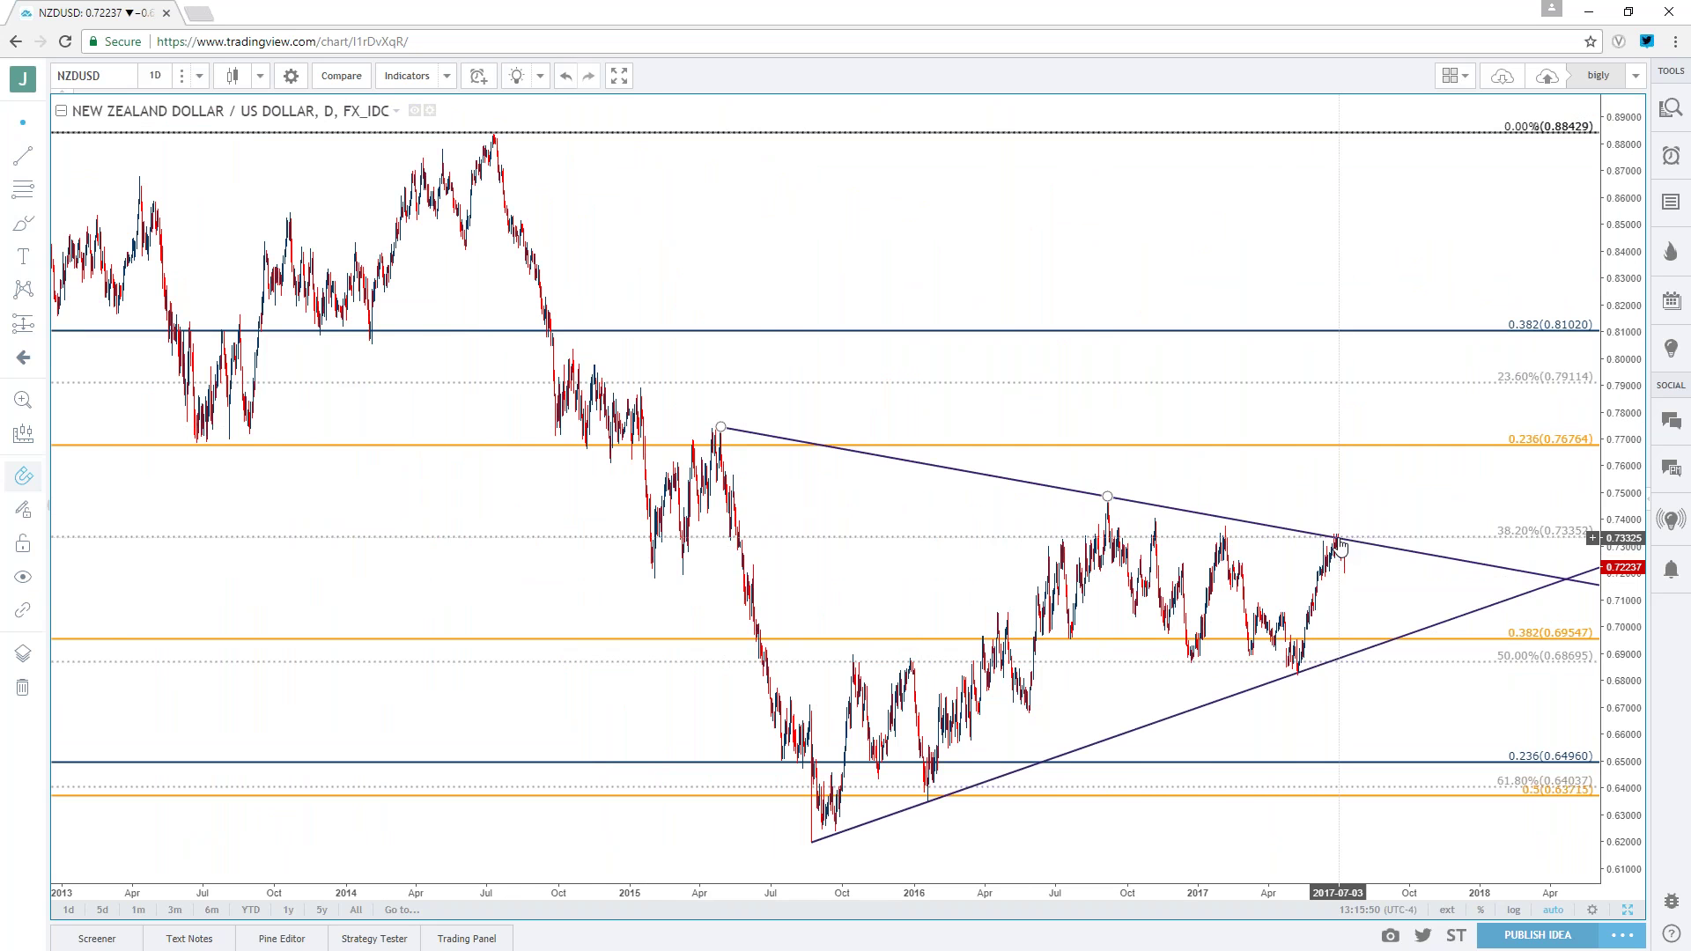
scroll(1338, 546, "down", 5)
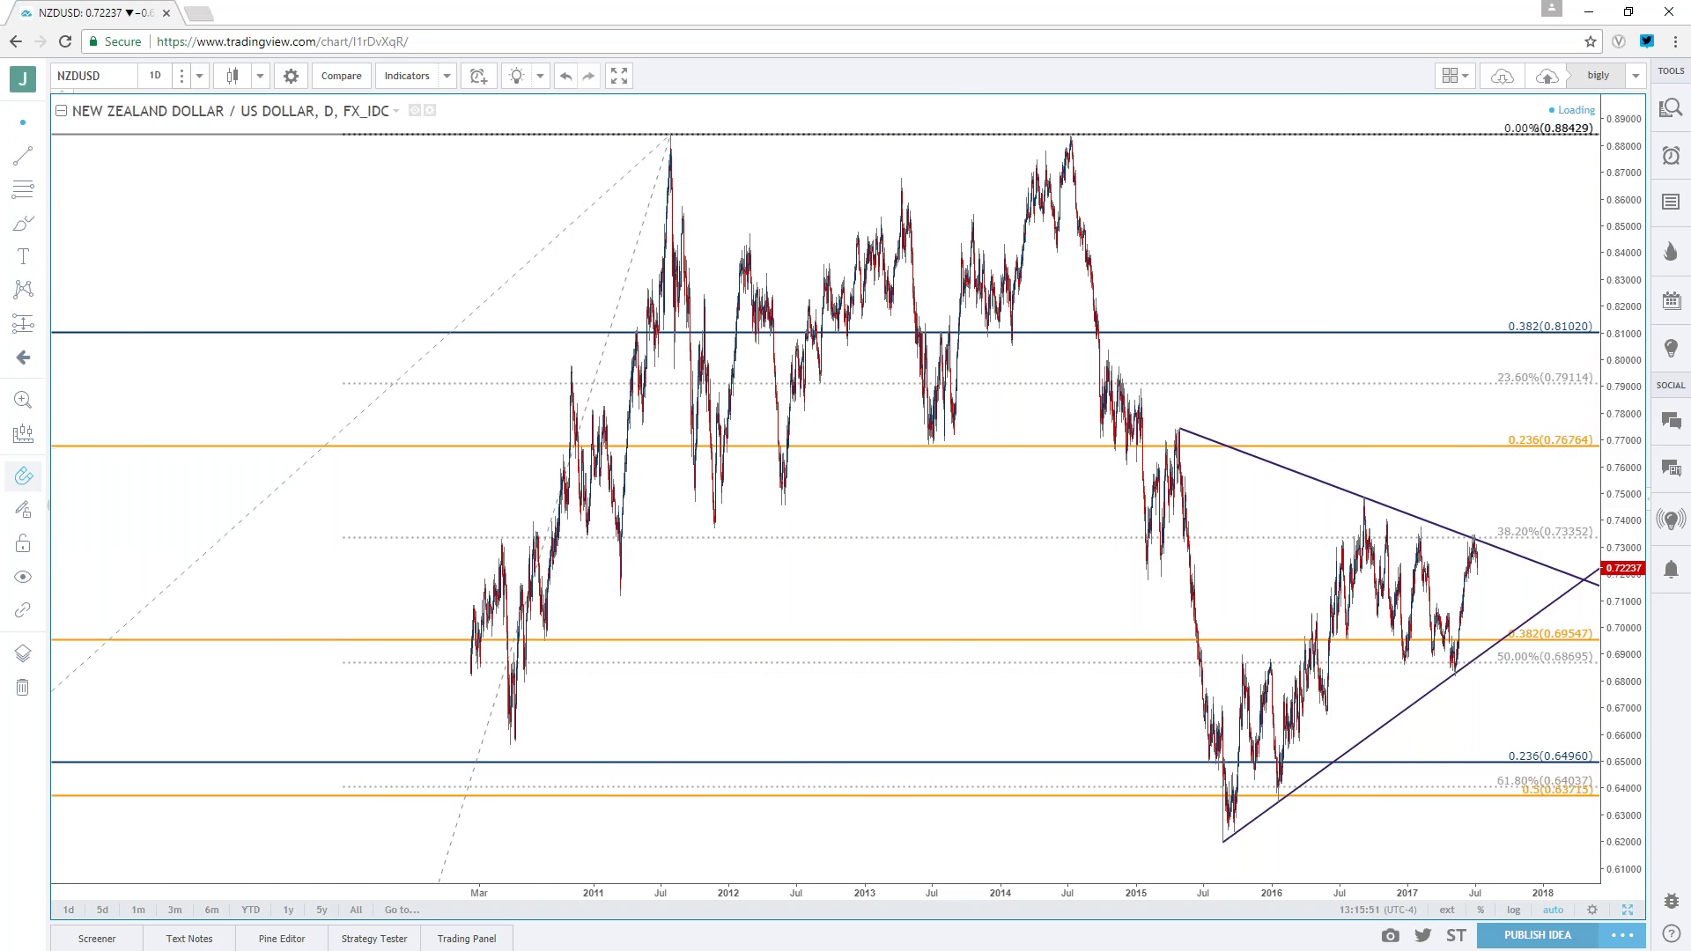
- Check NZDUSD on weekly candles, then return to daily bars and zoom around the triangle
left_click(200, 75)
left_click(180, 395)
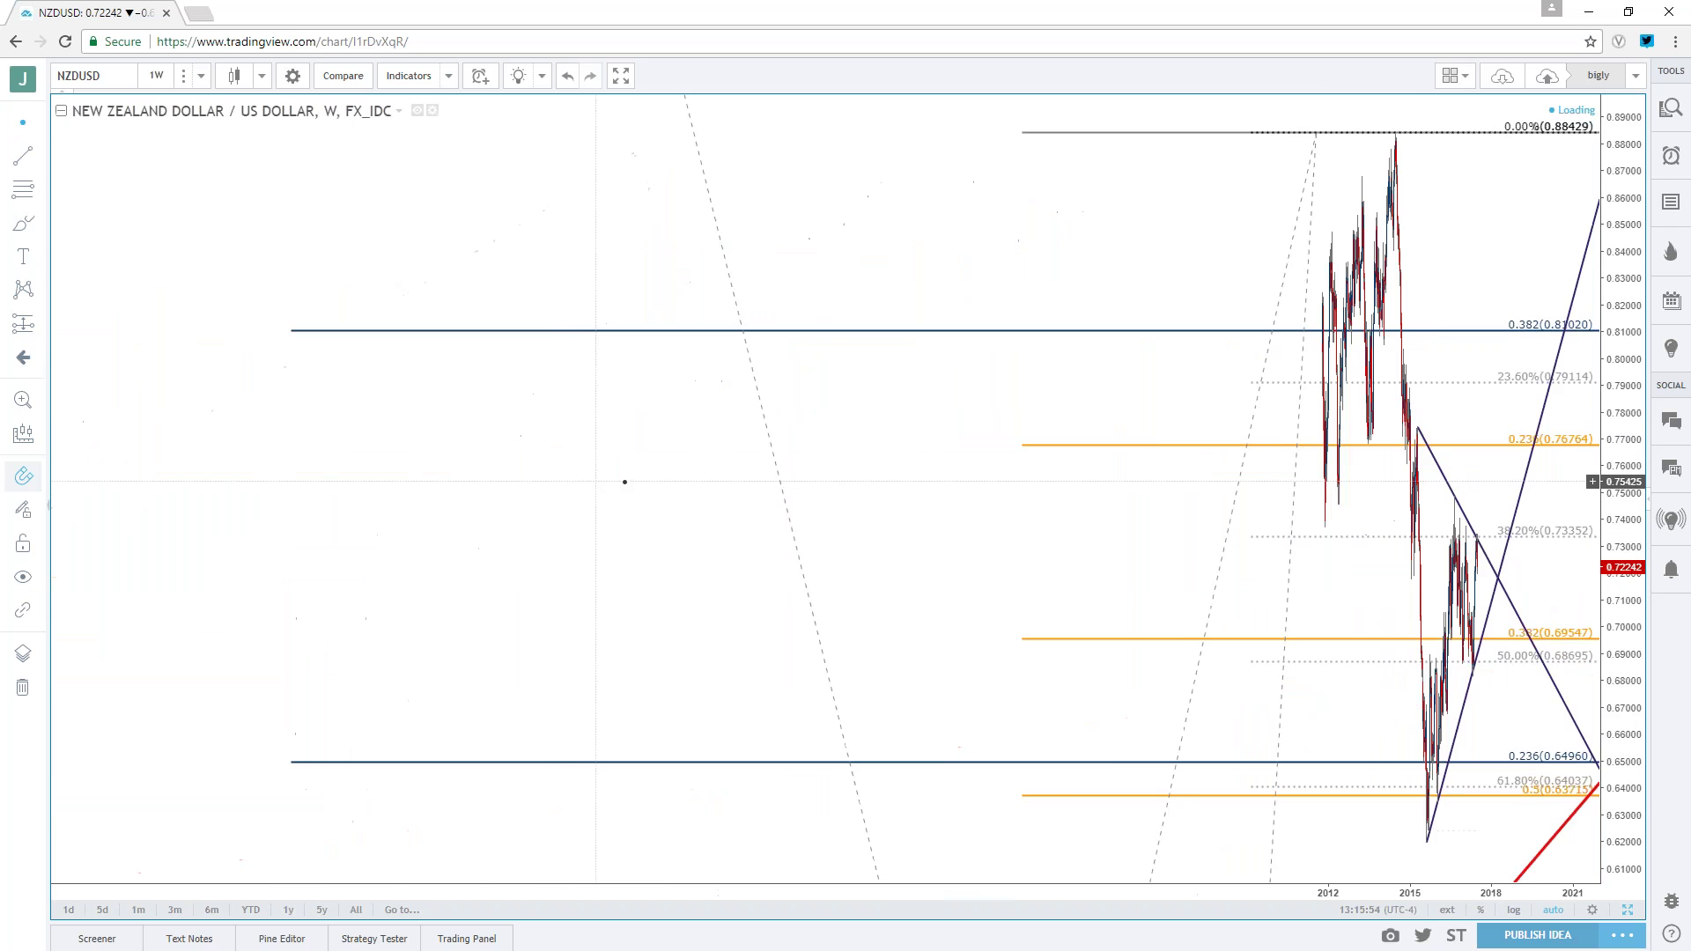
scroll(624, 482, "up", 1)
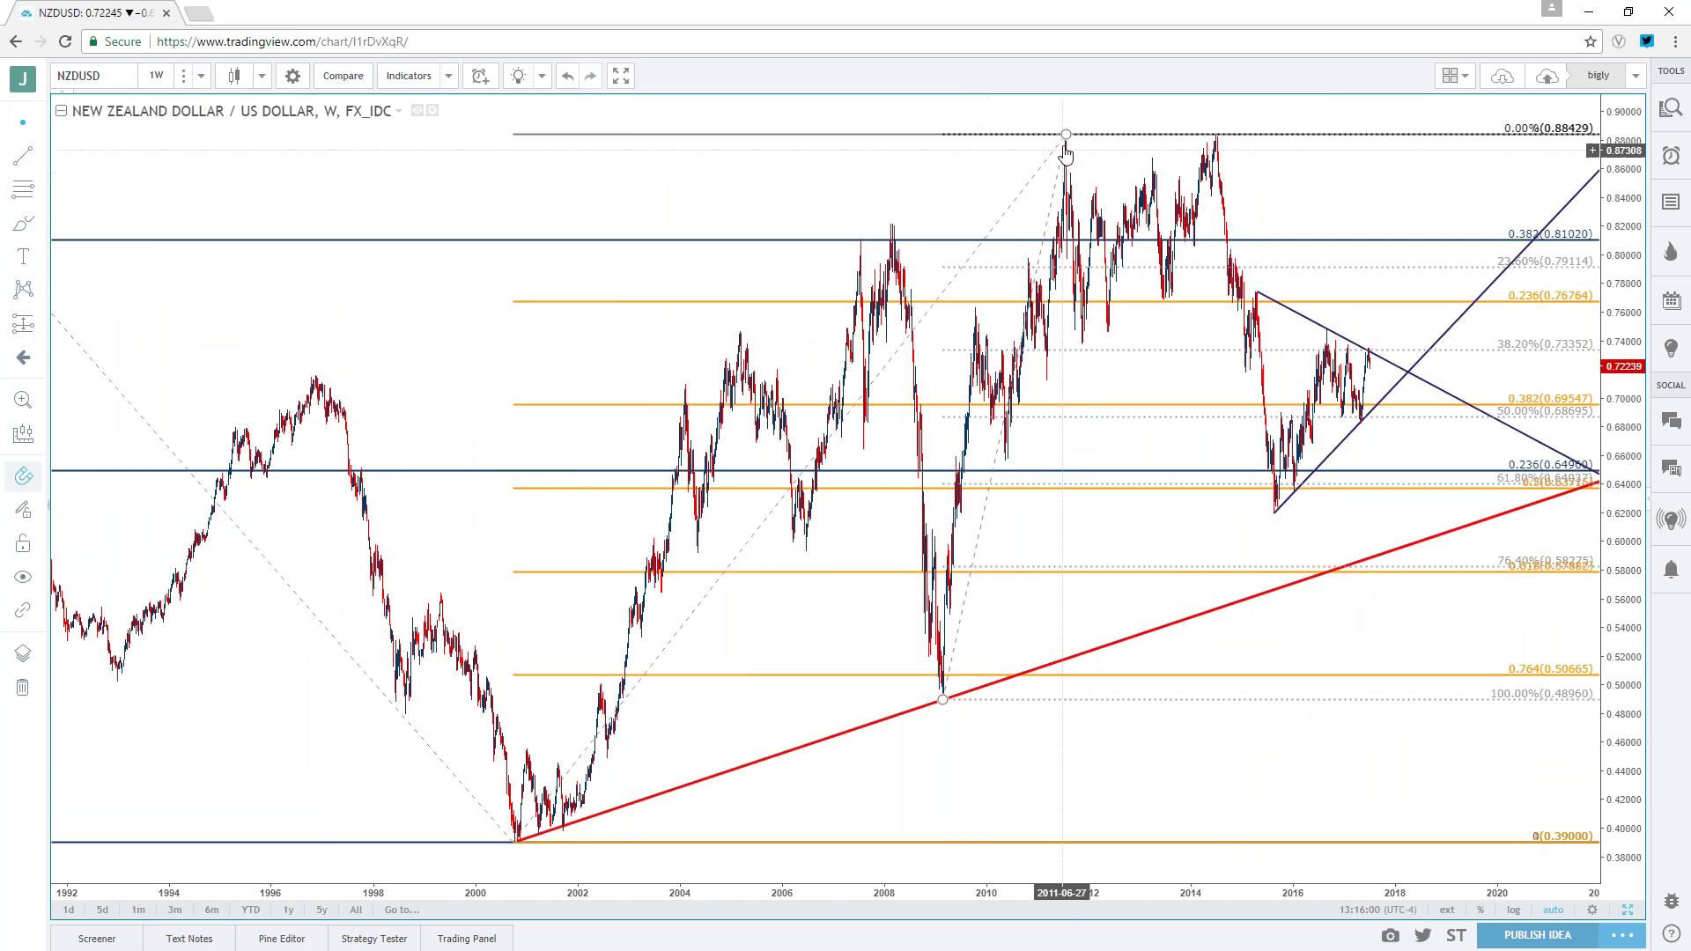
left_click(155, 77)
left_click(170, 370)
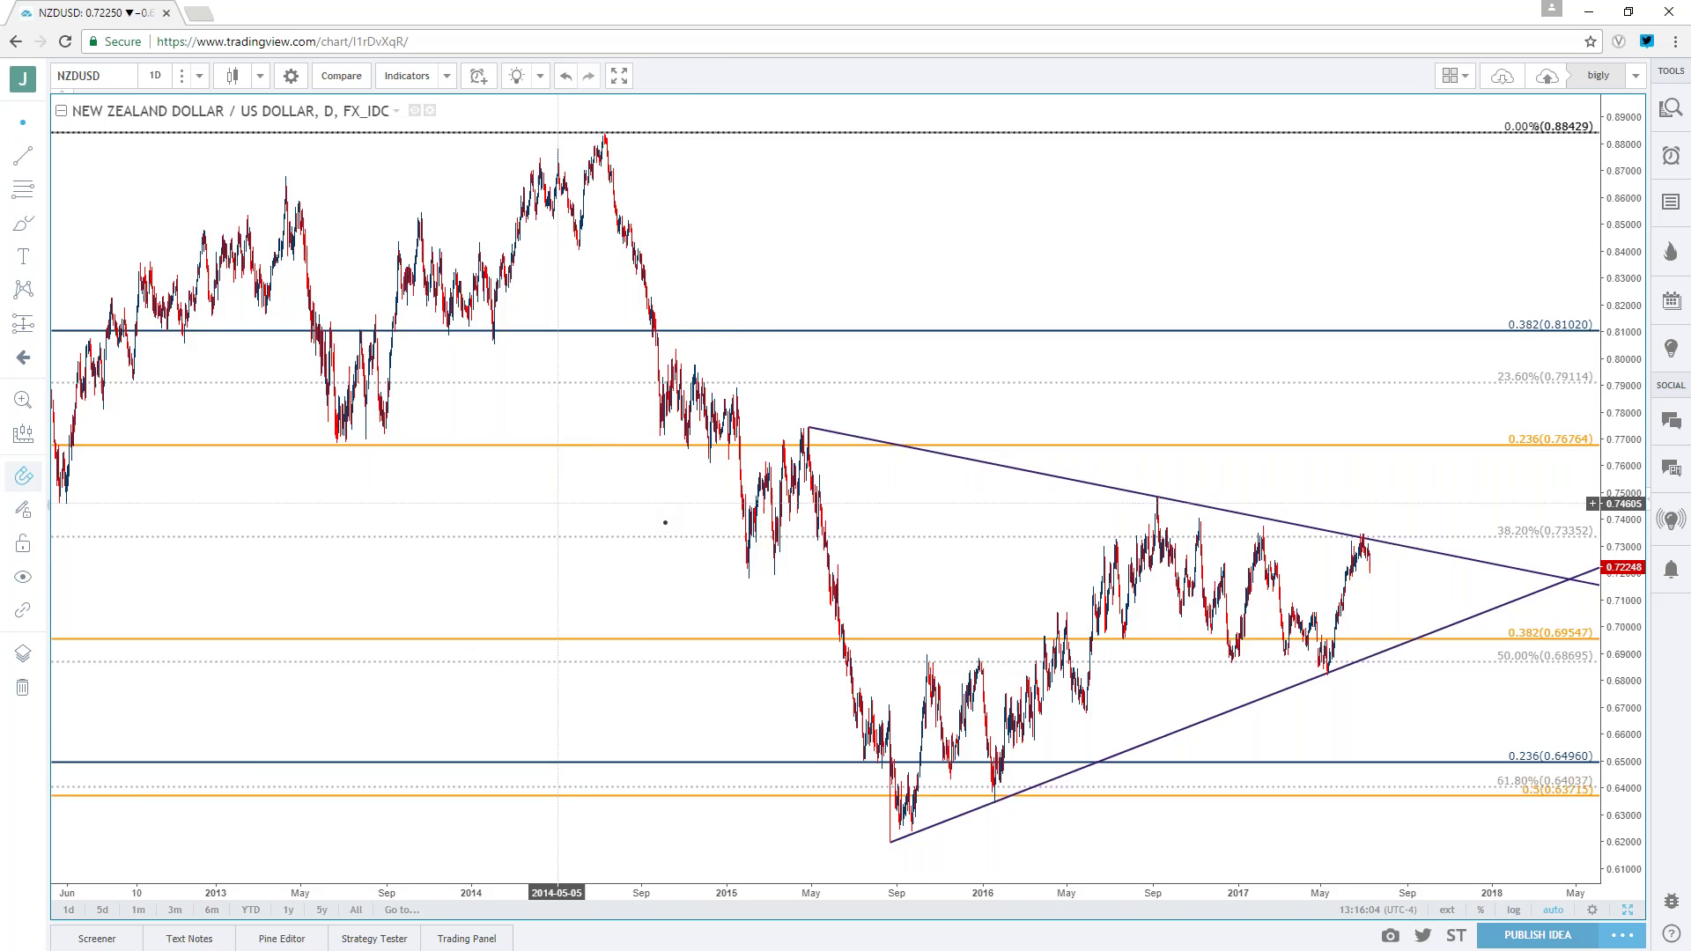
scroll(665, 523, "up", 3)
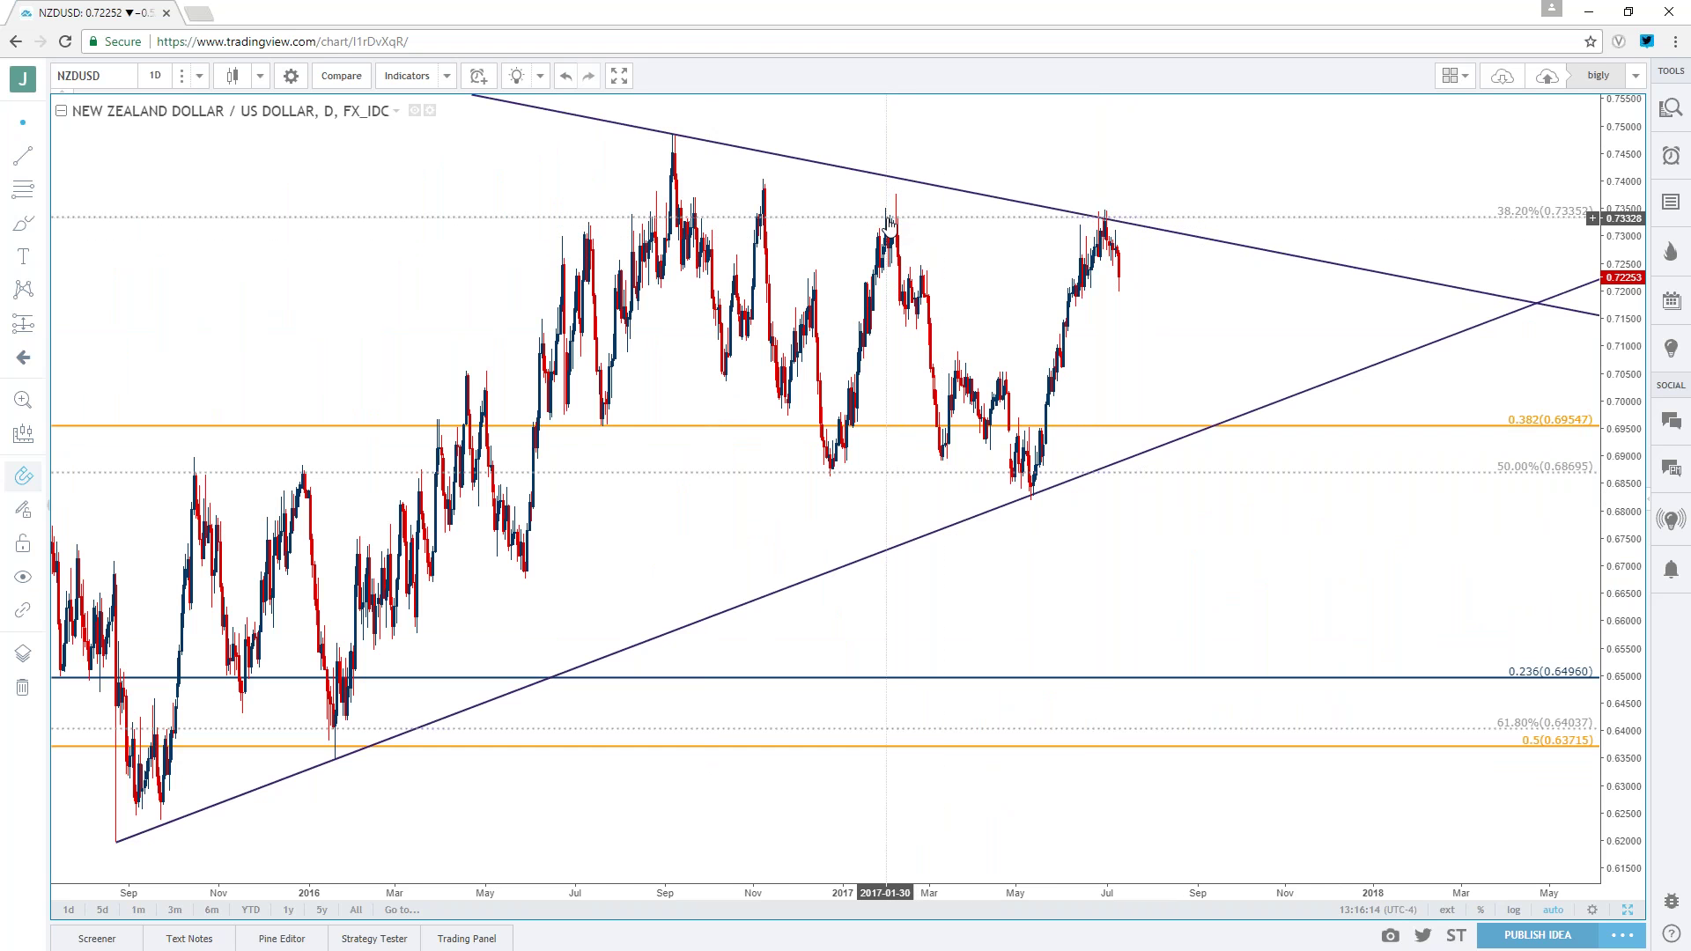
scroll(897, 227, "down", 3)
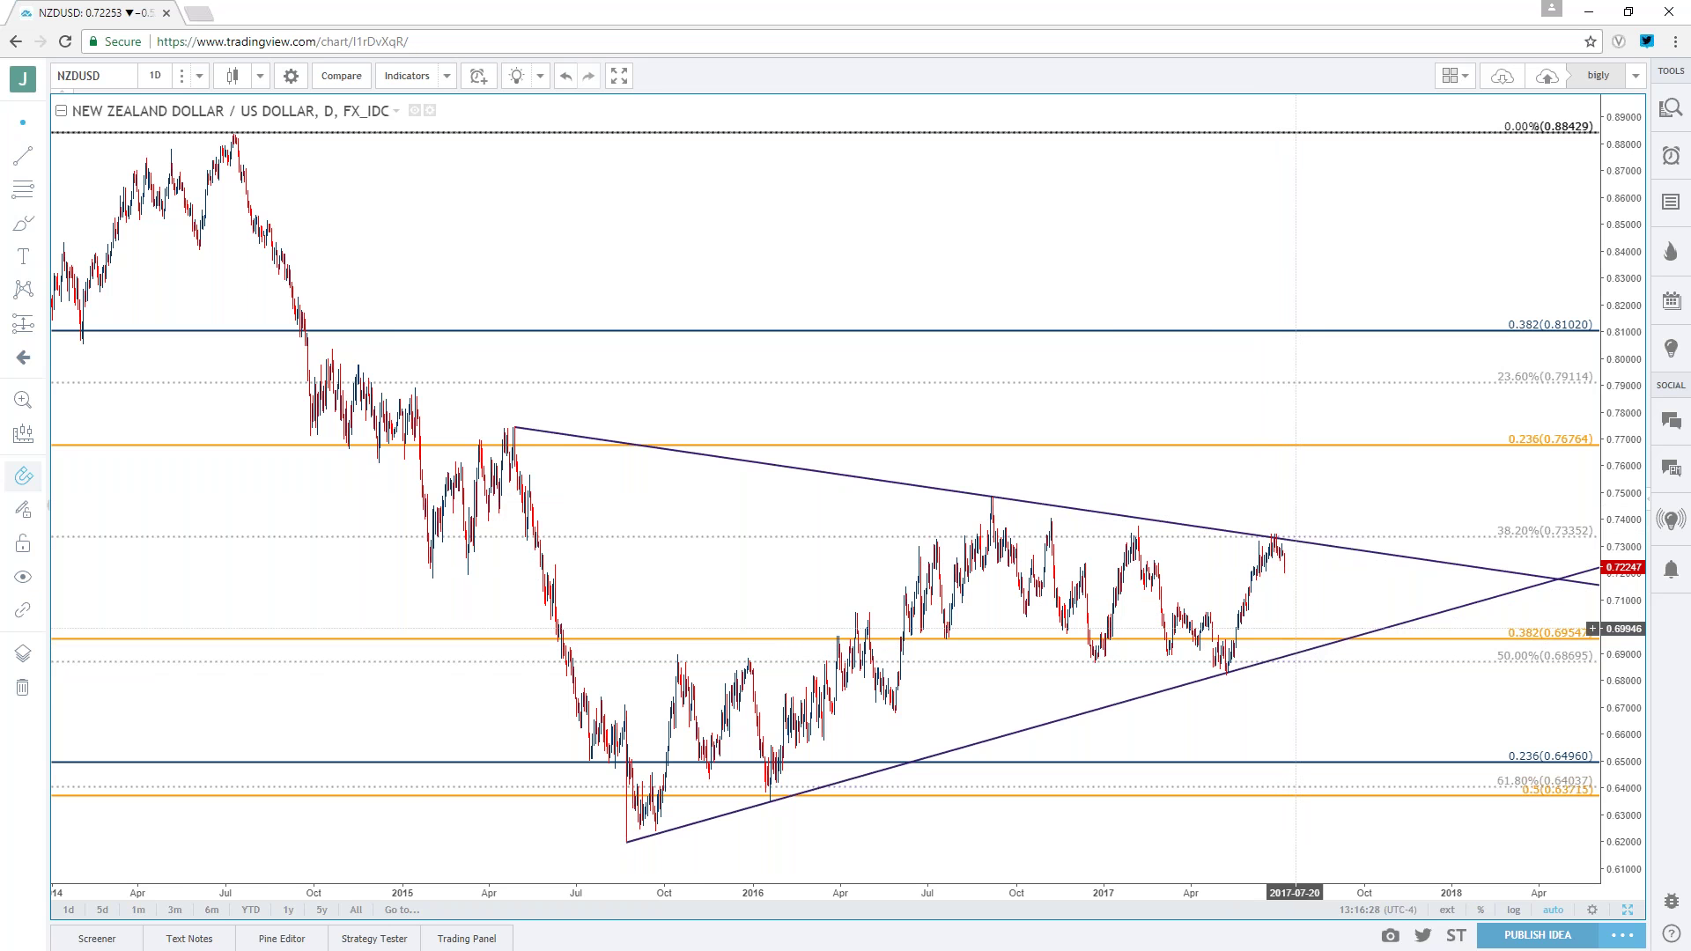
scroll(1295, 628, "up", 5)
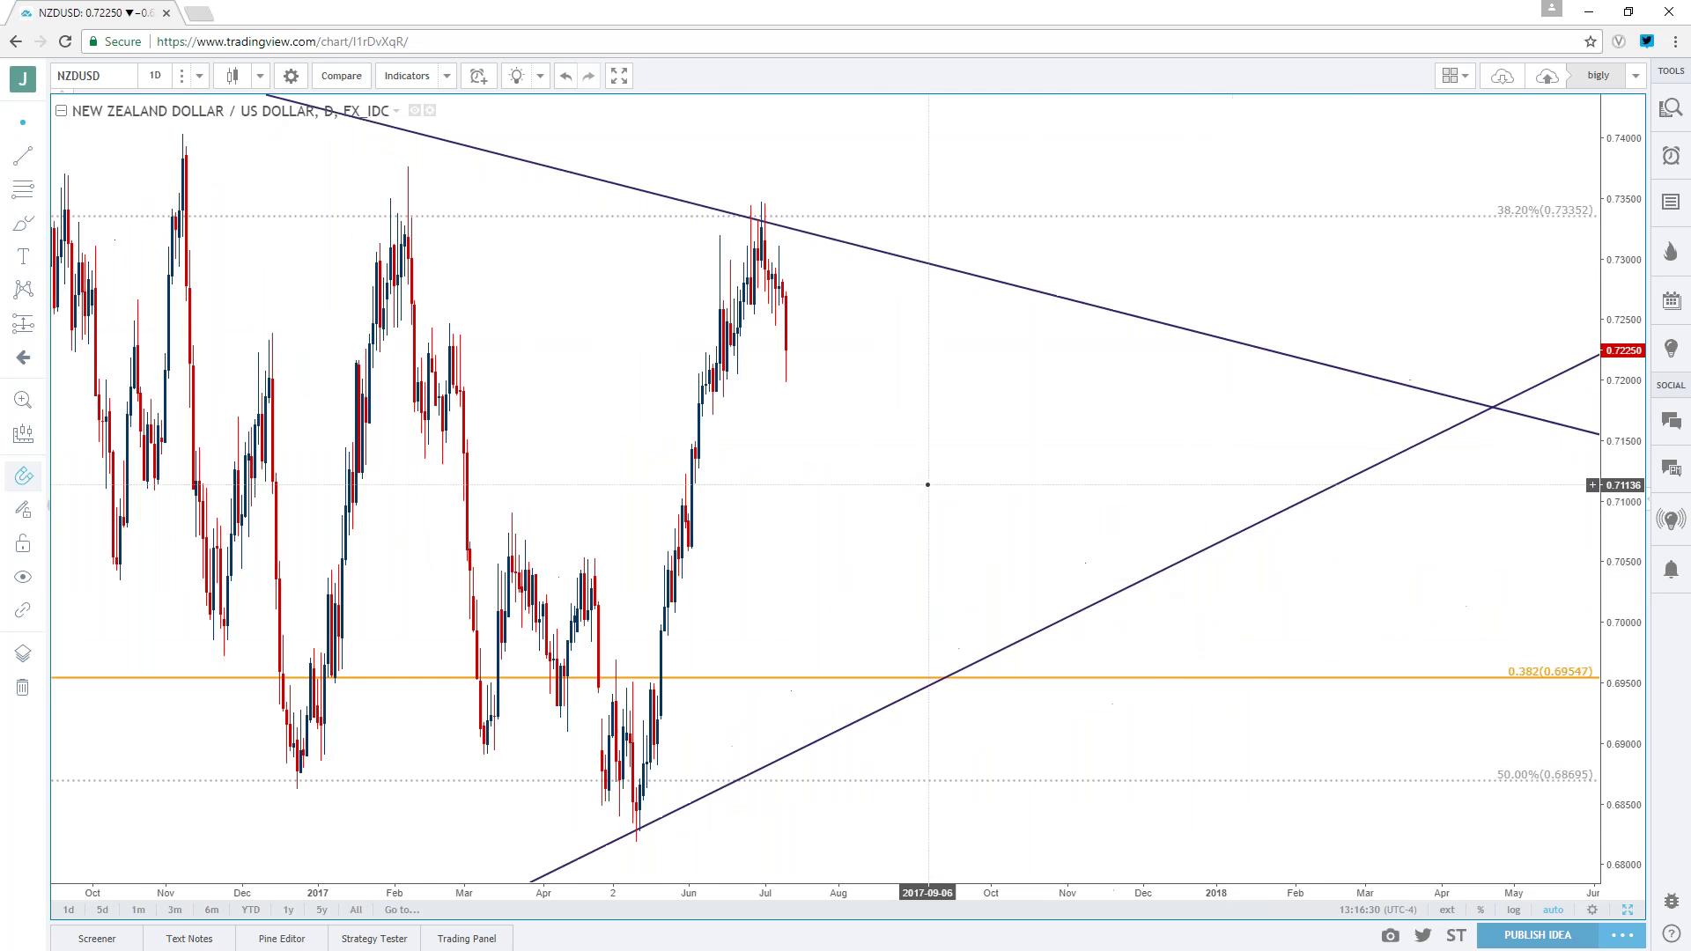
scroll(924, 483, "down", 3)
- Put NZDUSD on 4-hour bars briefly, then settle on the 1-hour timeframe
left_click(155, 76)
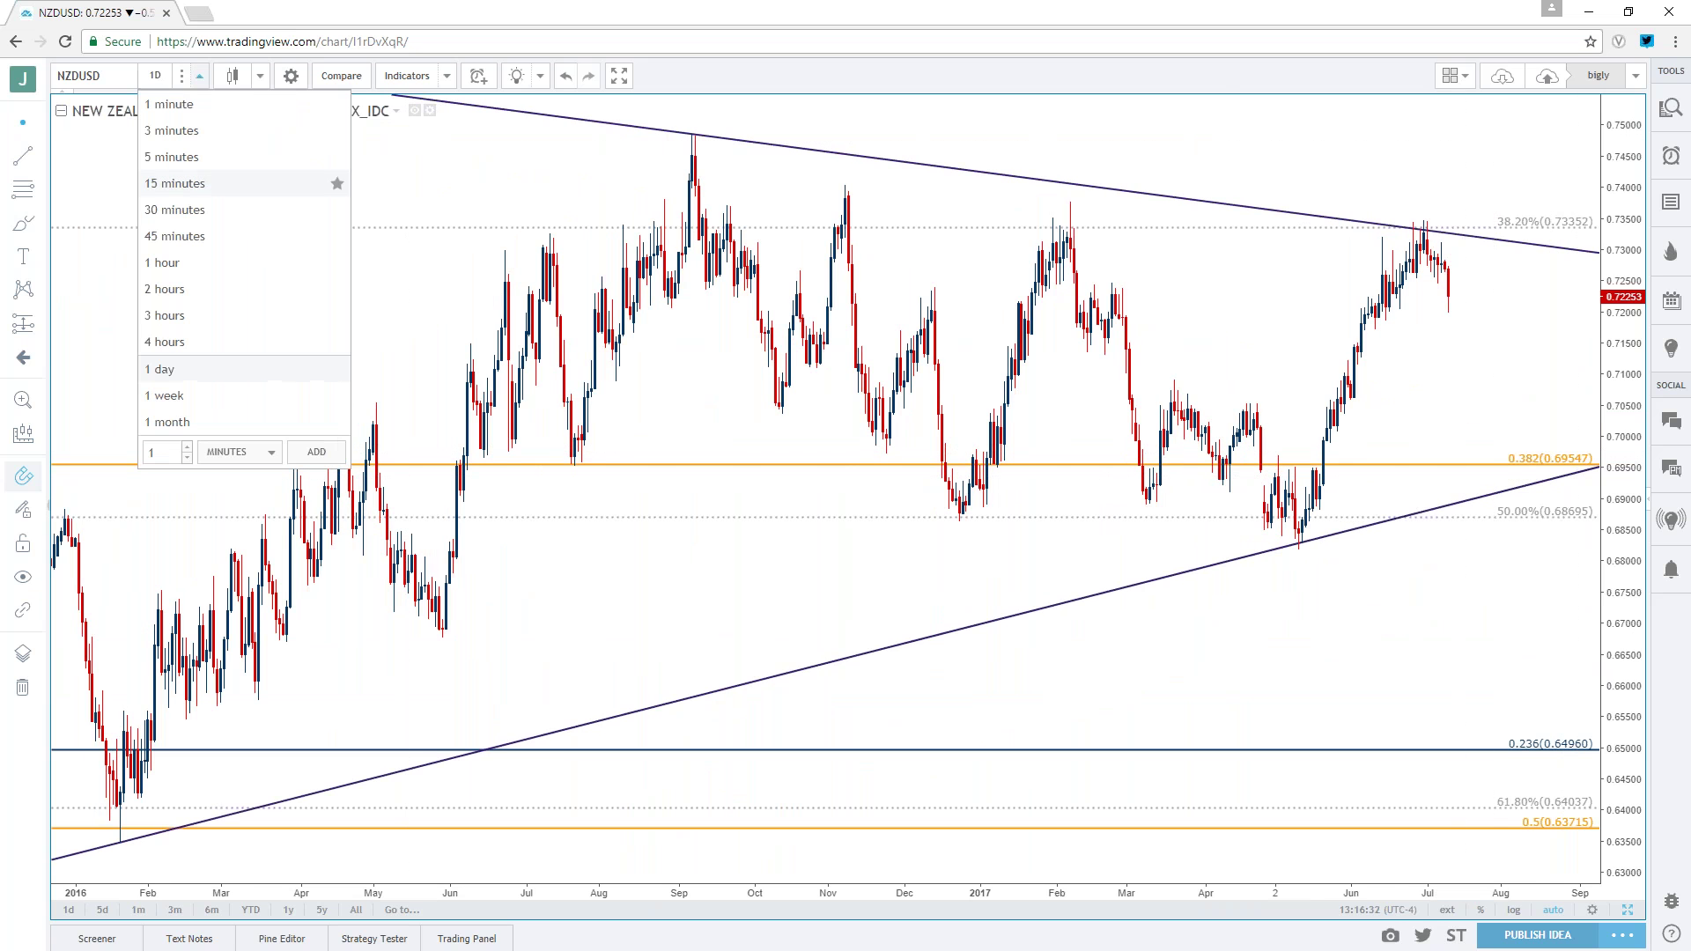
left_click(171, 347)
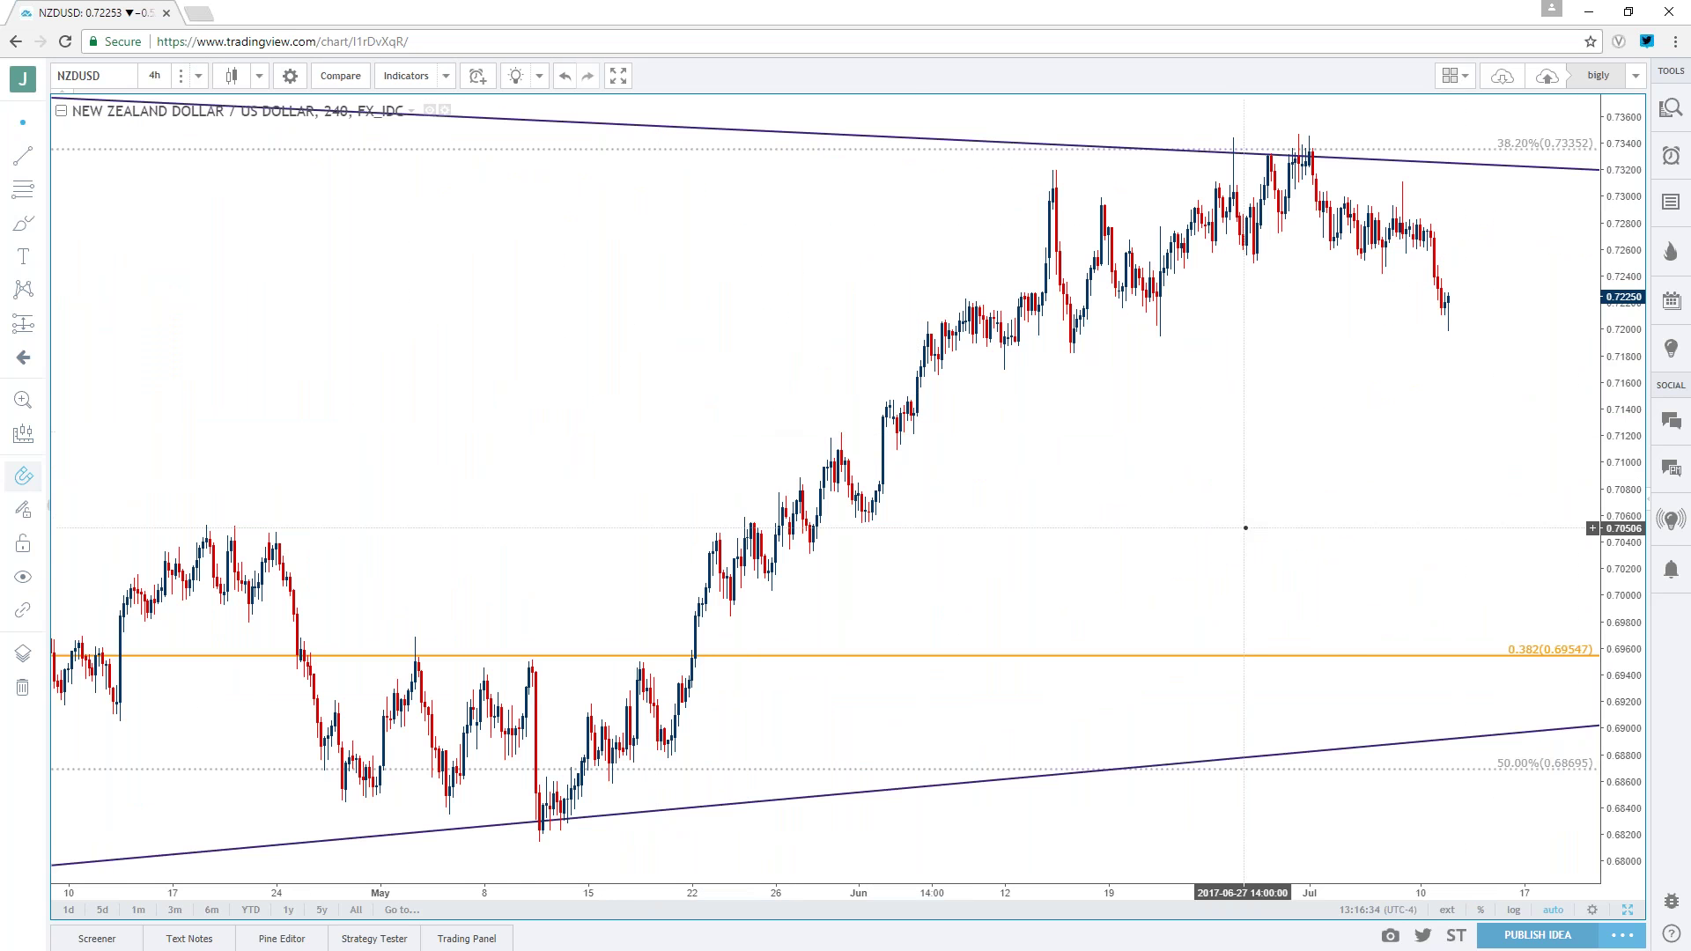
left_click_drag(1332, 502, 1228, 516)
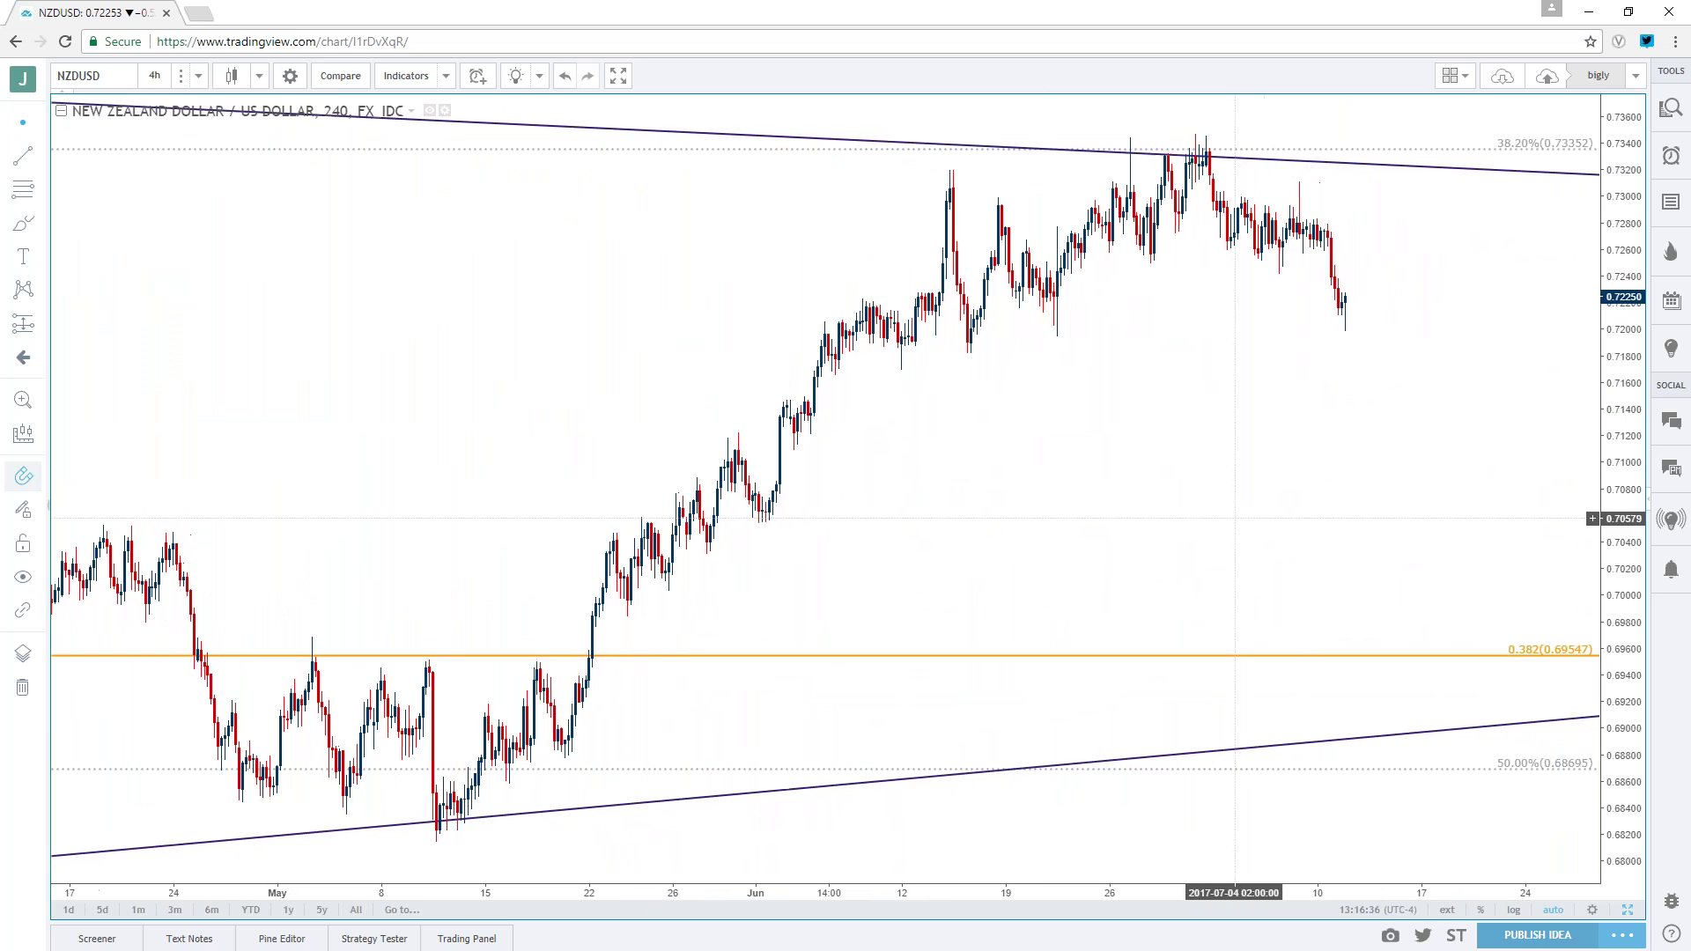
left_click(154, 75)
left_click(231, 262)
scroll(845, 440, "down", 4)
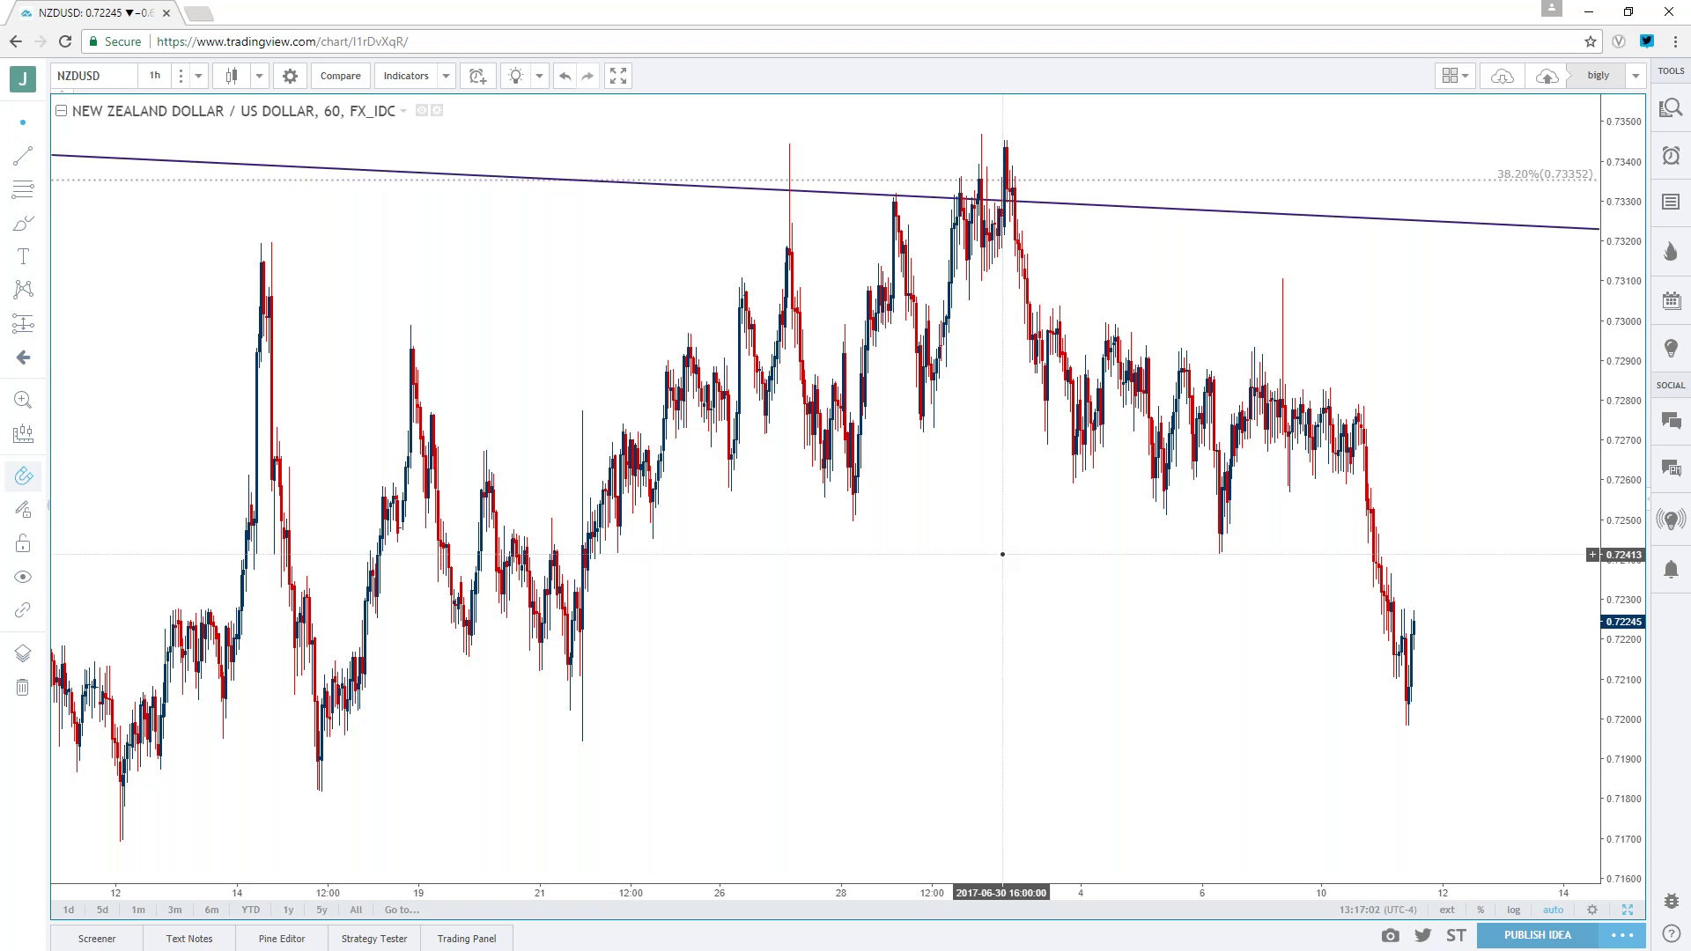
- Pick the Rectangle tool from the left toolbar's shapes group
left_click(39, 189)
left_click(40, 156)
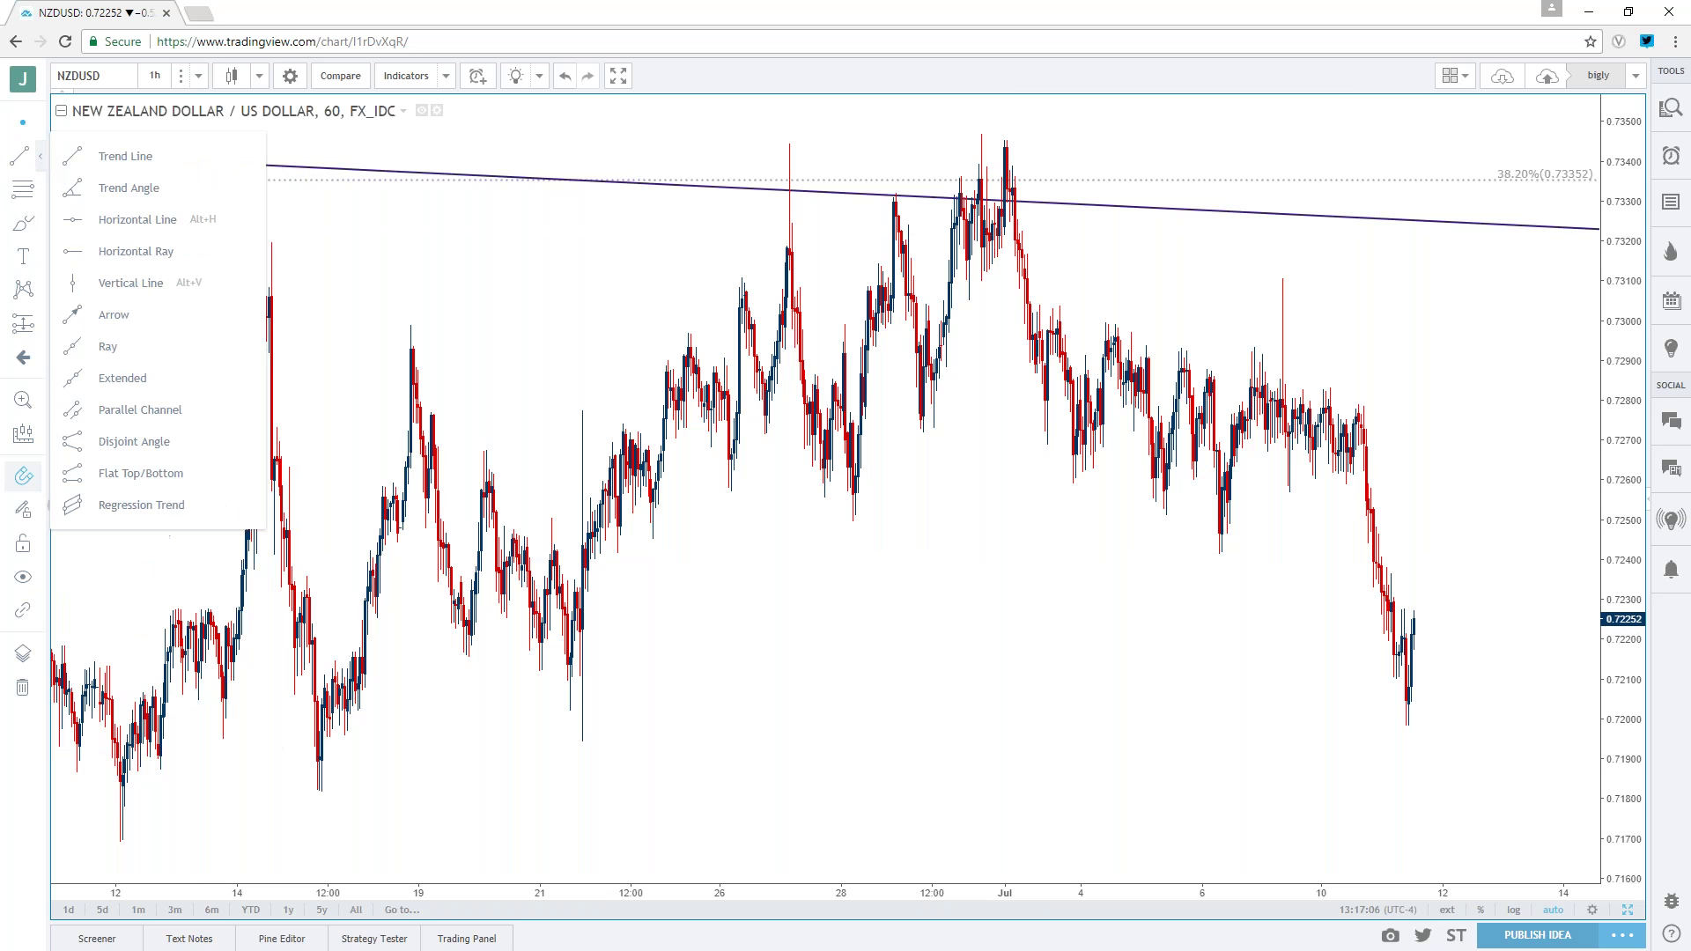
left_click(41, 227)
left_click(114, 255)
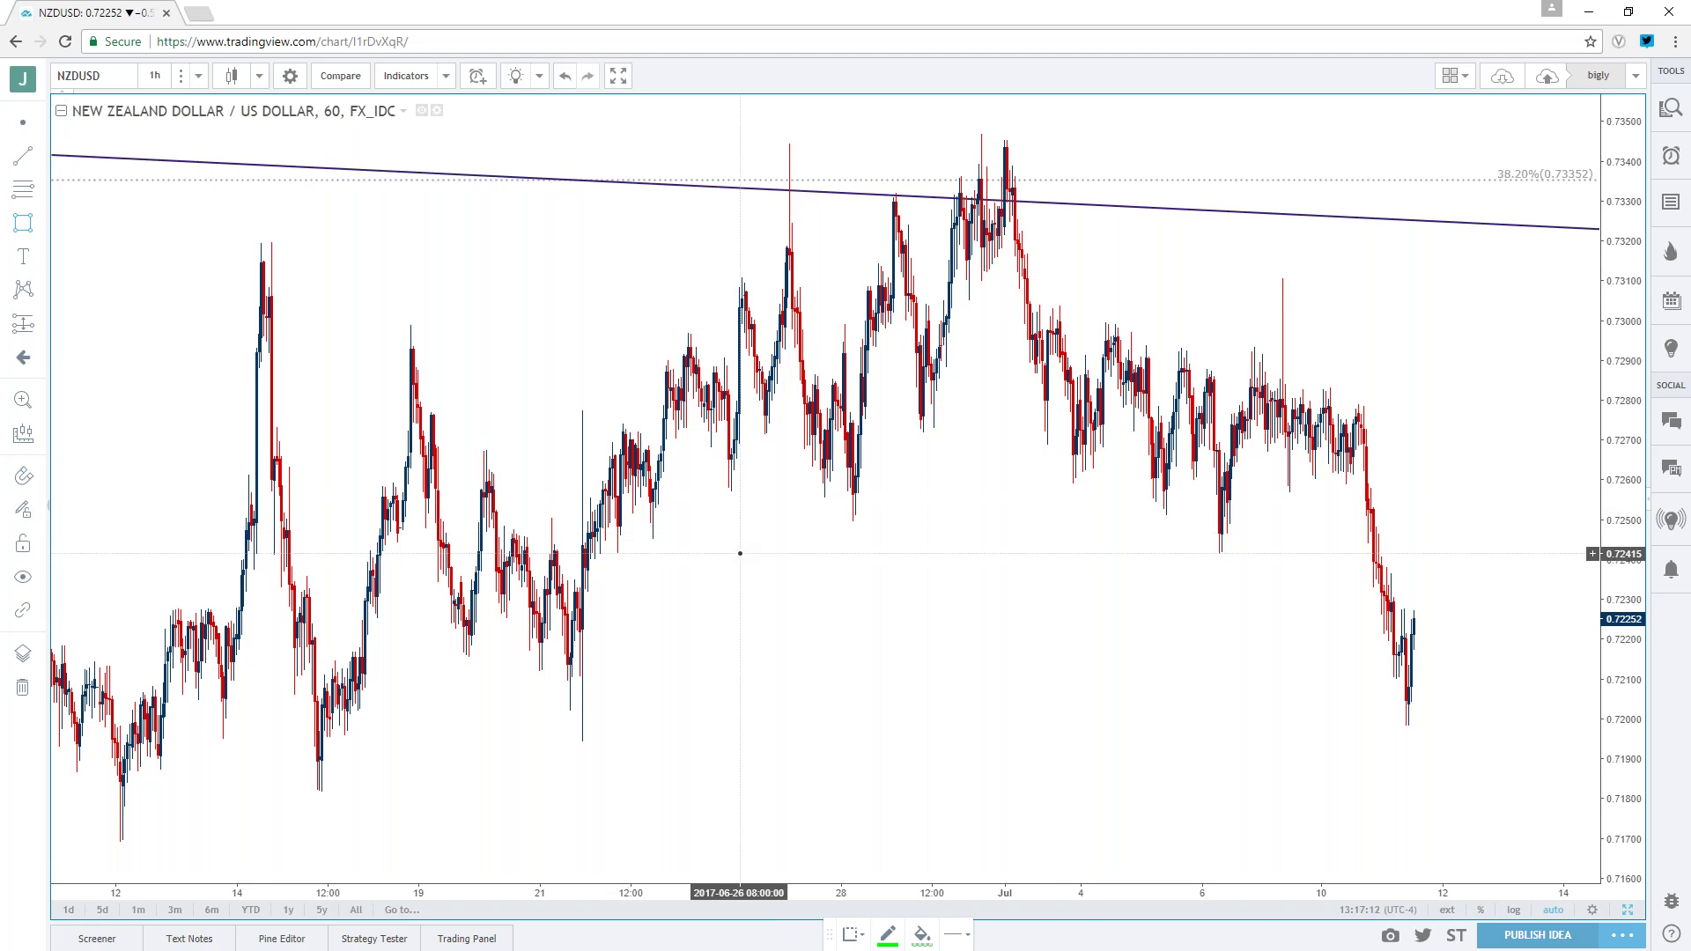
- Draw the 0.72415–0.72502 zone and stretch it back to mid-June
left_click_drag(739, 553, 1542, 534)
left_click(1511, 483)
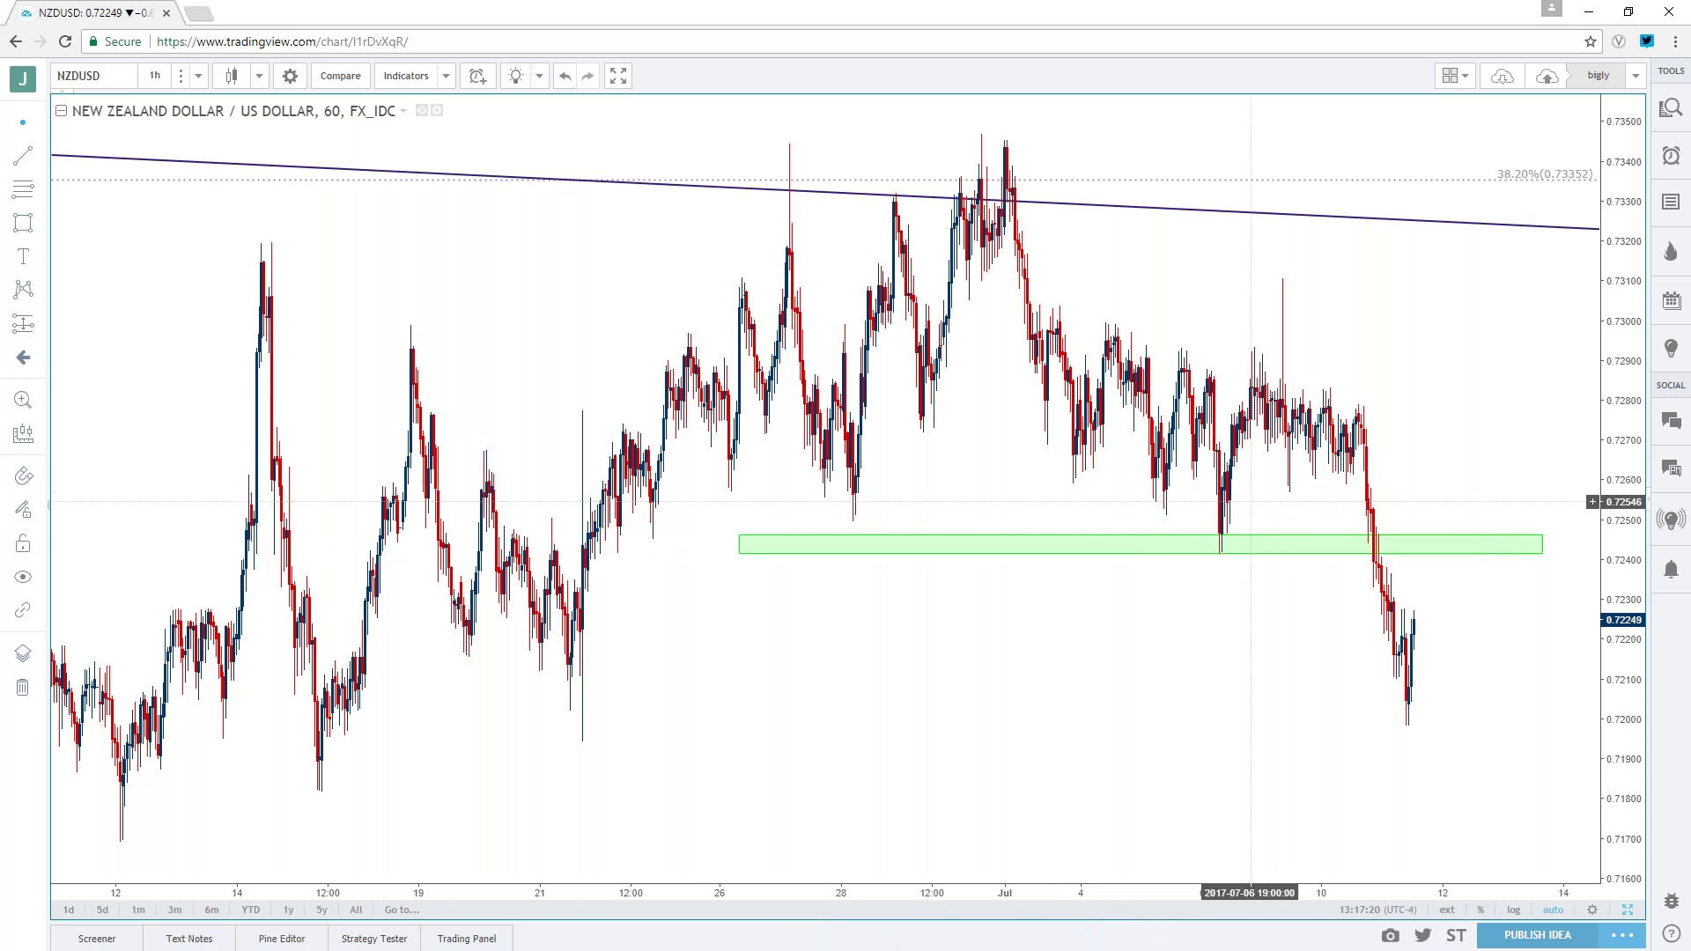
left_click_drag(739, 552, 250, 553)
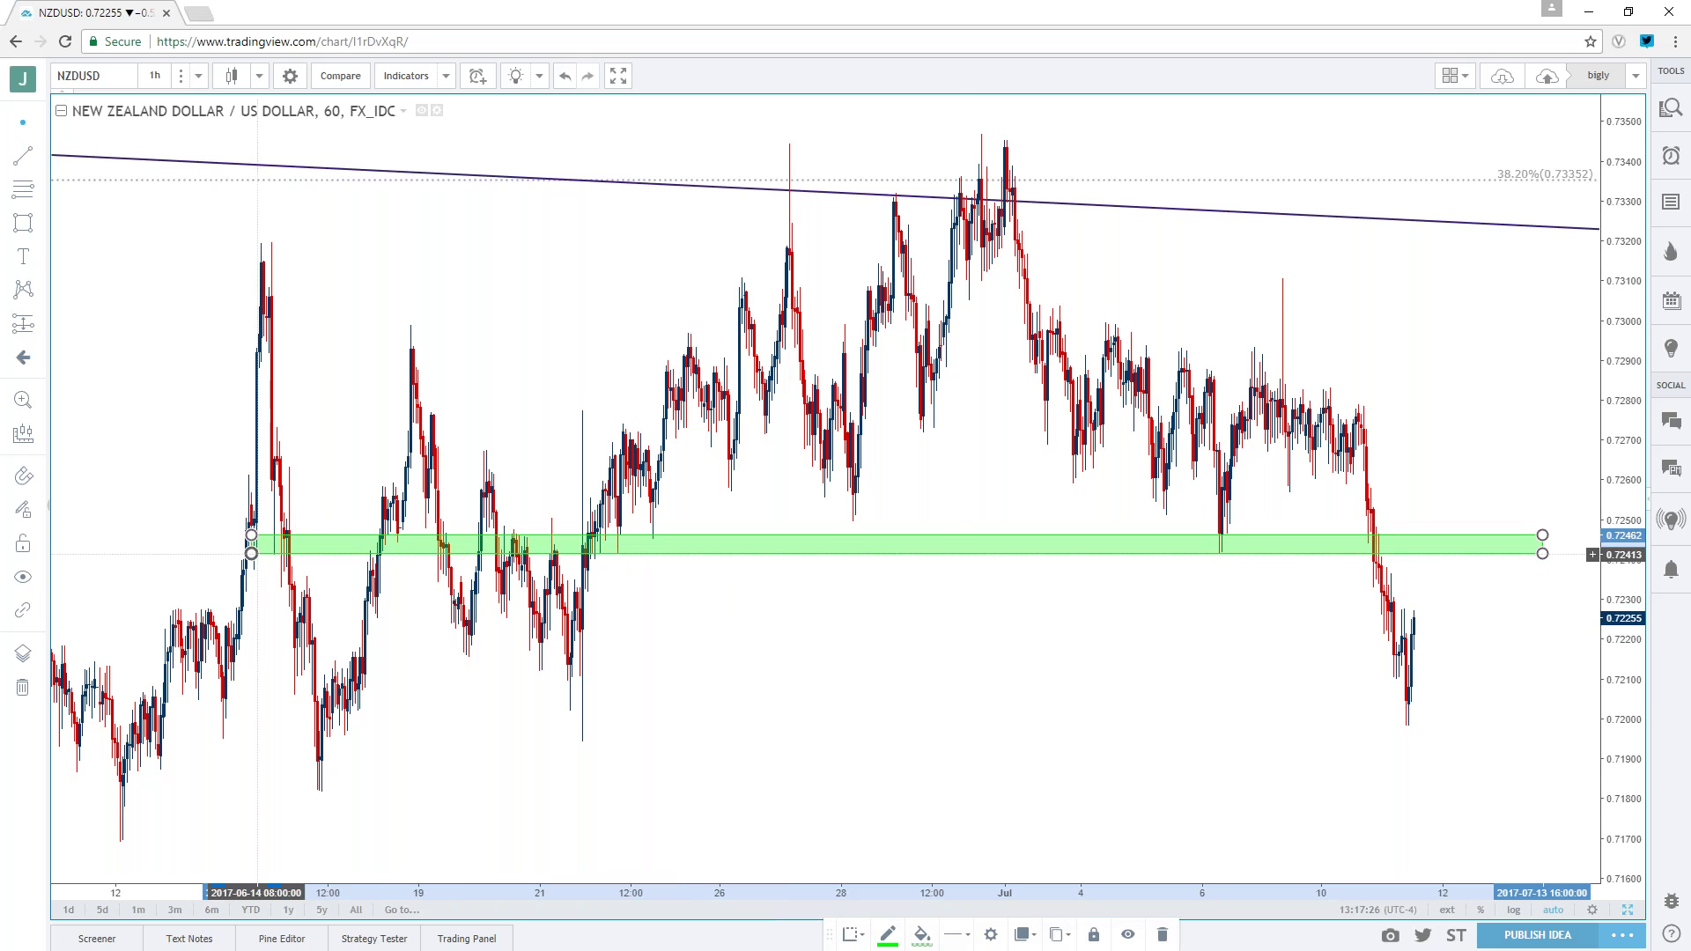
left_click_drag(1542, 535, 1549, 519)
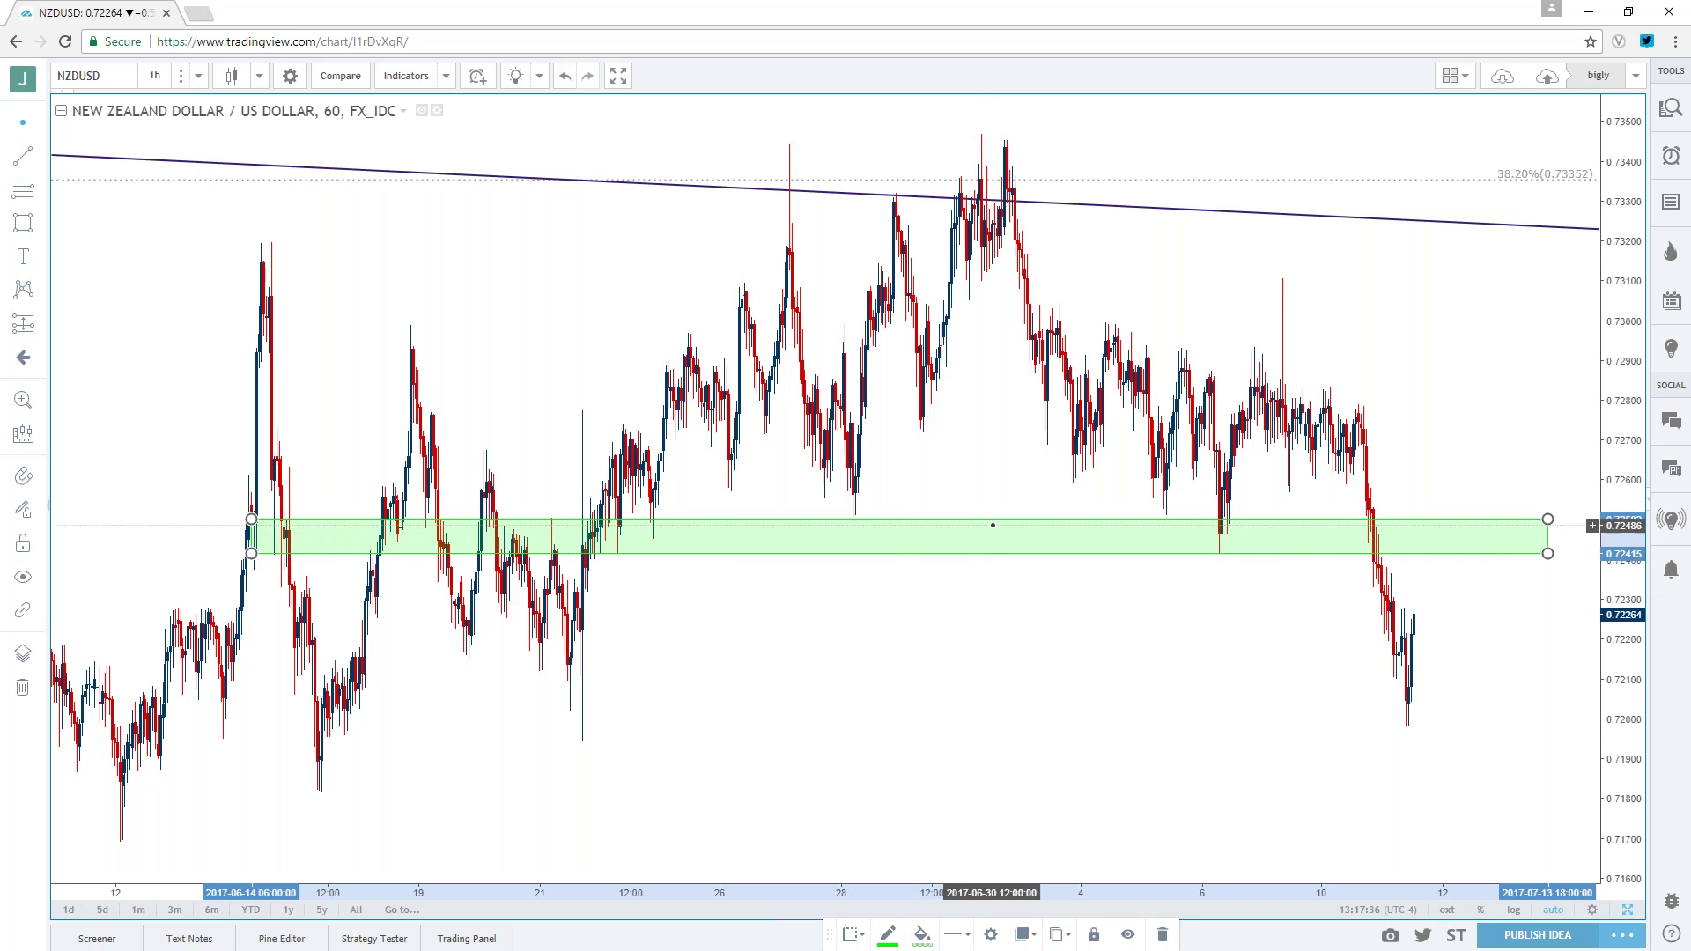
- Draw a second rectangle around the sideways cluster at 0.72767–0.72849
left_click(40, 225)
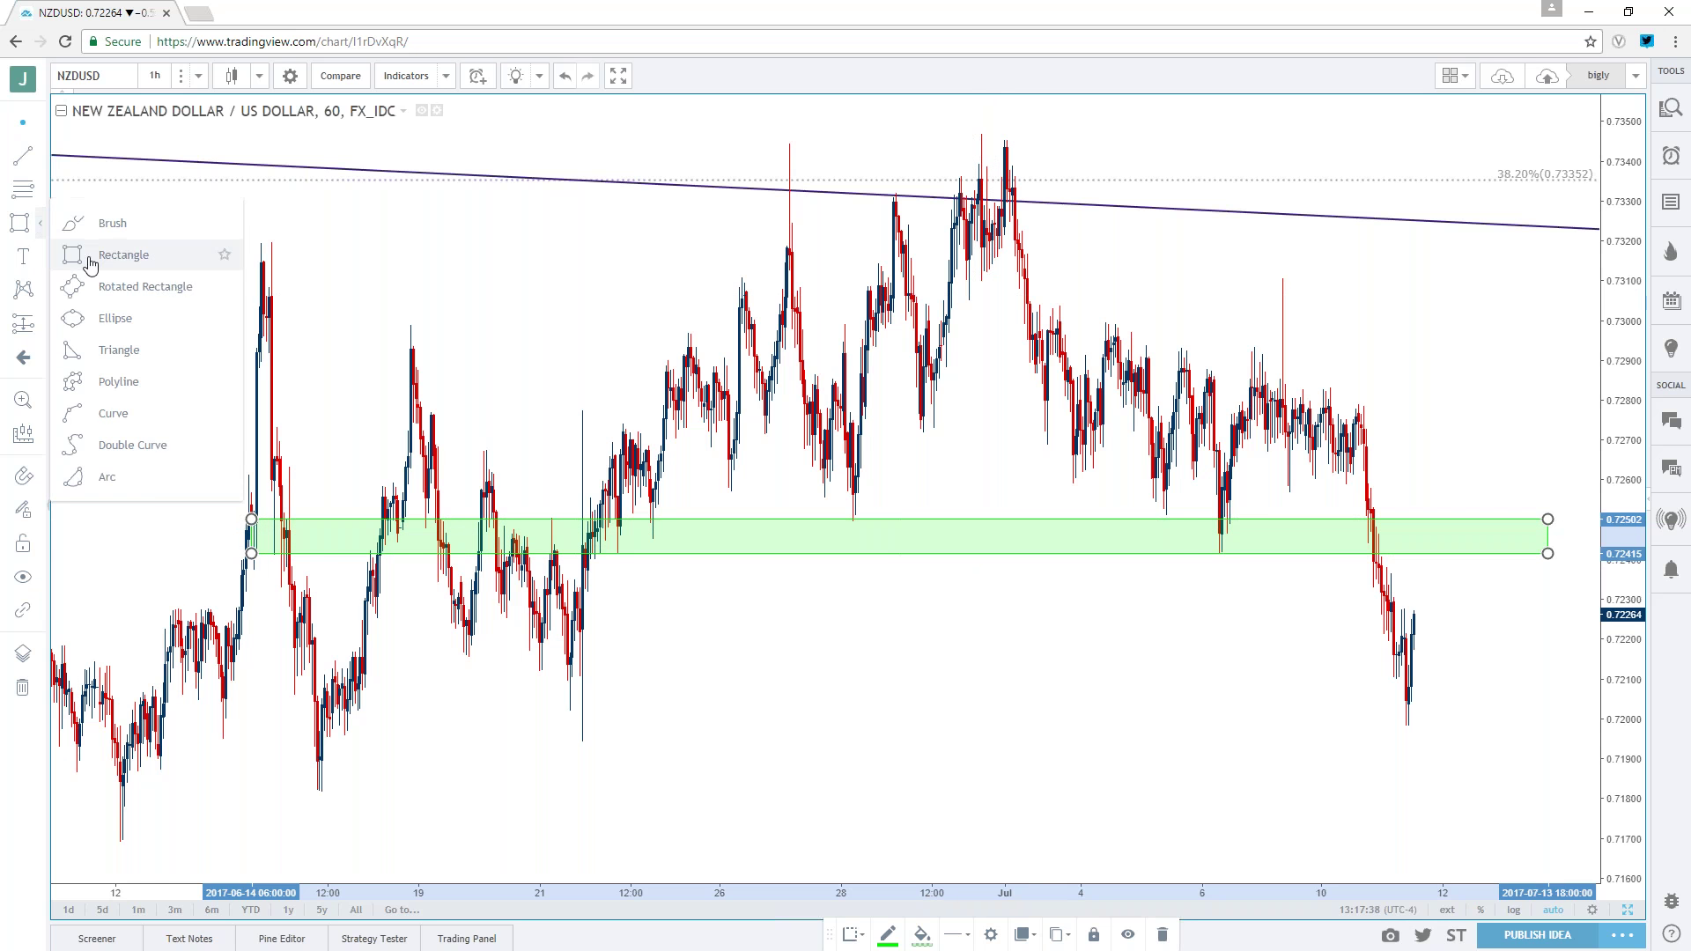
left_click(103, 255)
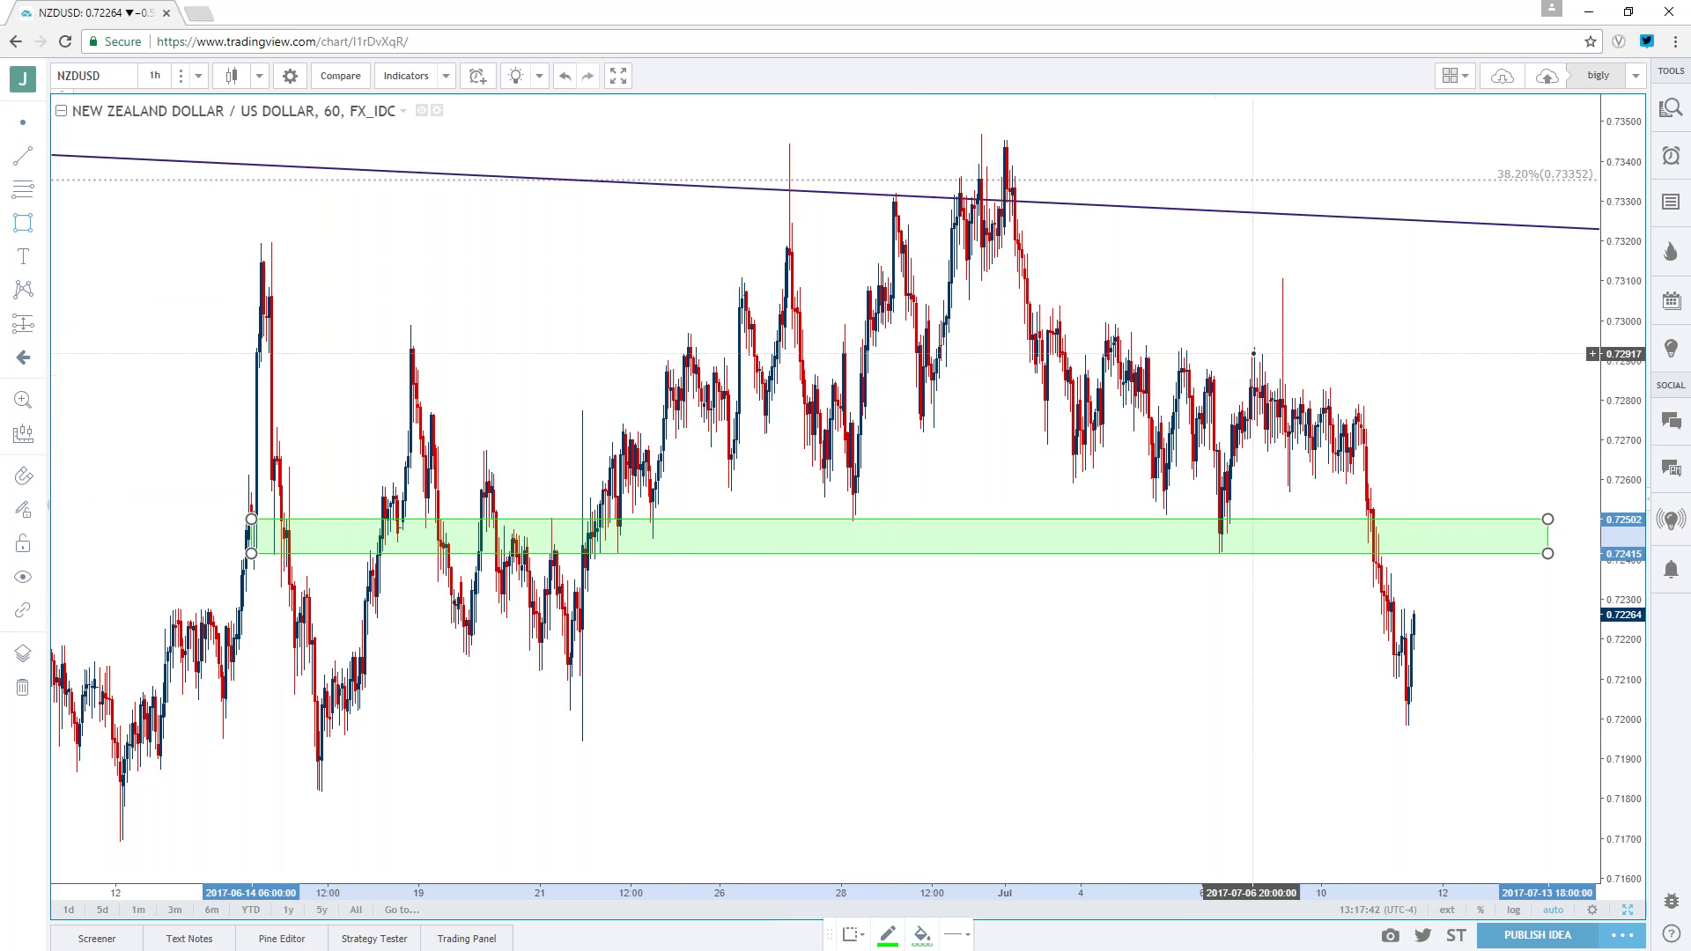
mouse_move(1383, 381)
left_mouse_down()
mouse_move(1214, 412)
mouse_move(1236, 414)
left_mouse_up()
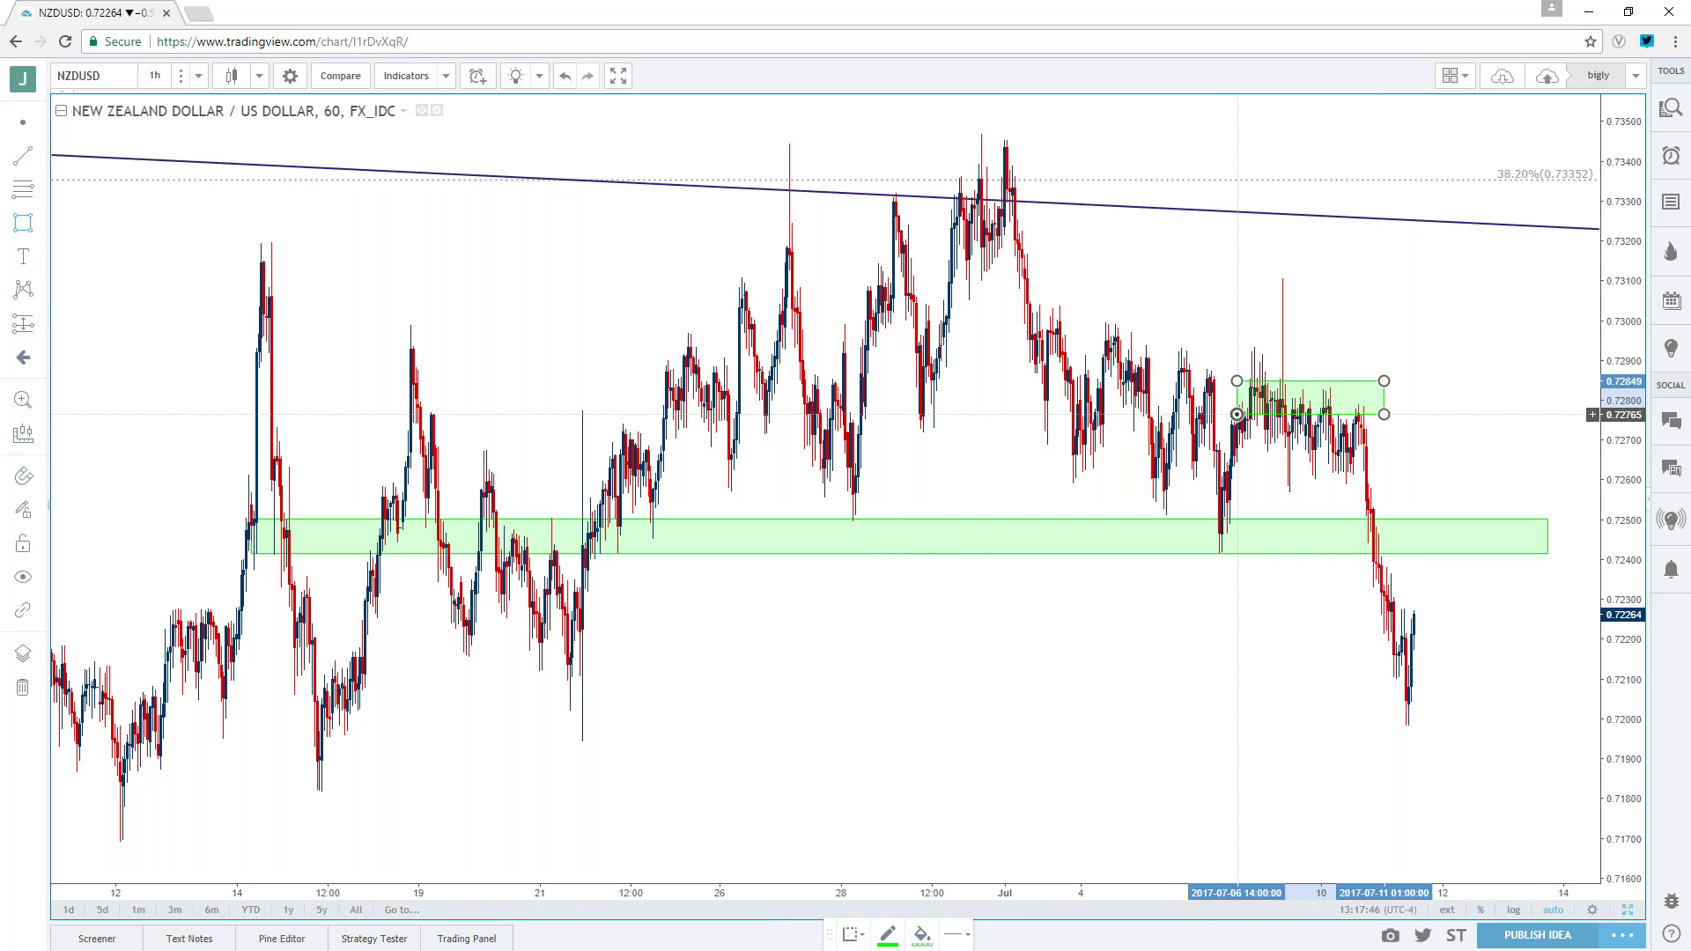
- Make the 0.72767–0.72849 rectangle's background and border red
double_click(1339, 396)
left_click(797, 514)
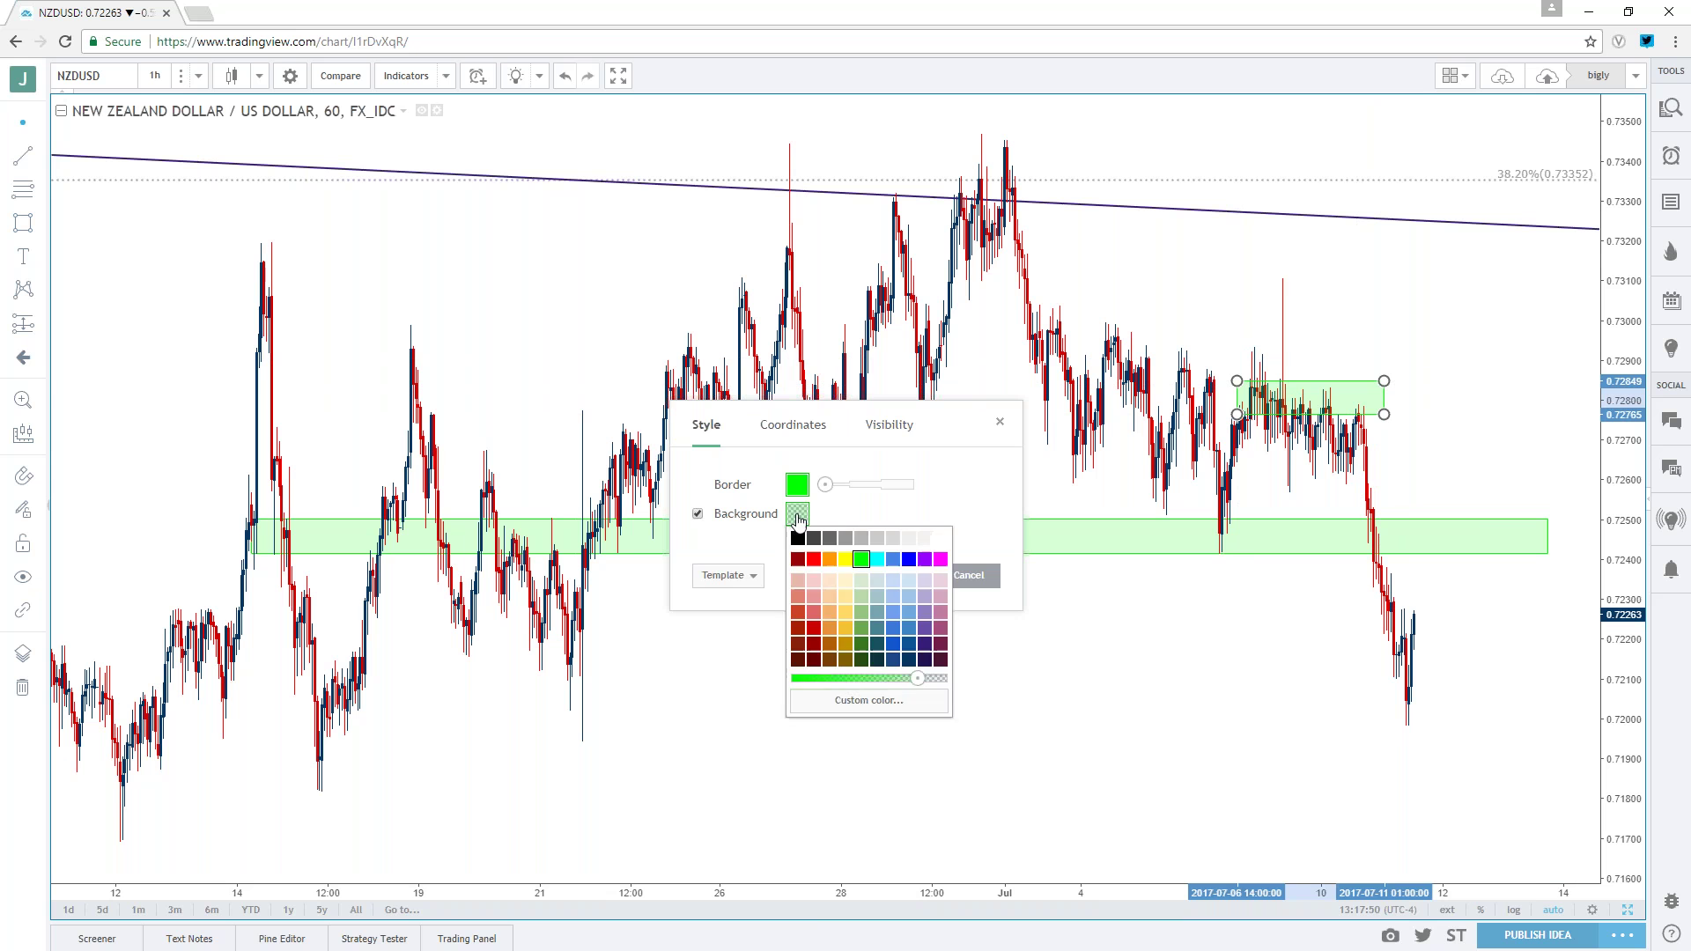
left_click(814, 560)
left_click(797, 484)
left_click(814, 530)
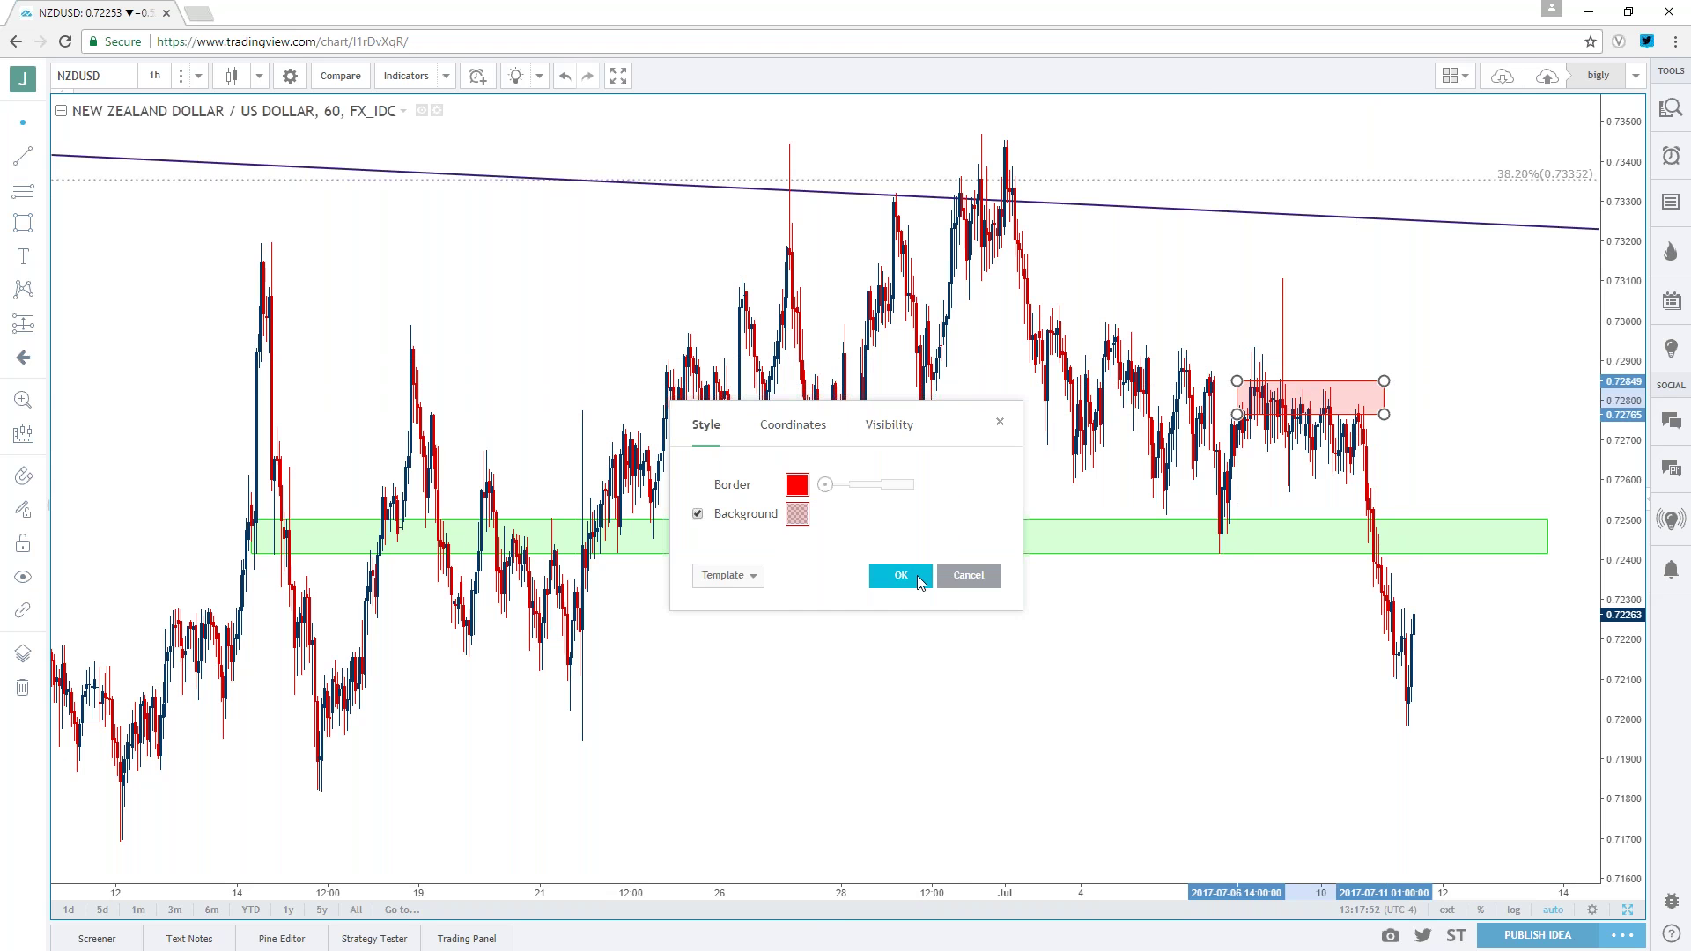
left_click(901, 577)
left_click(983, 723)
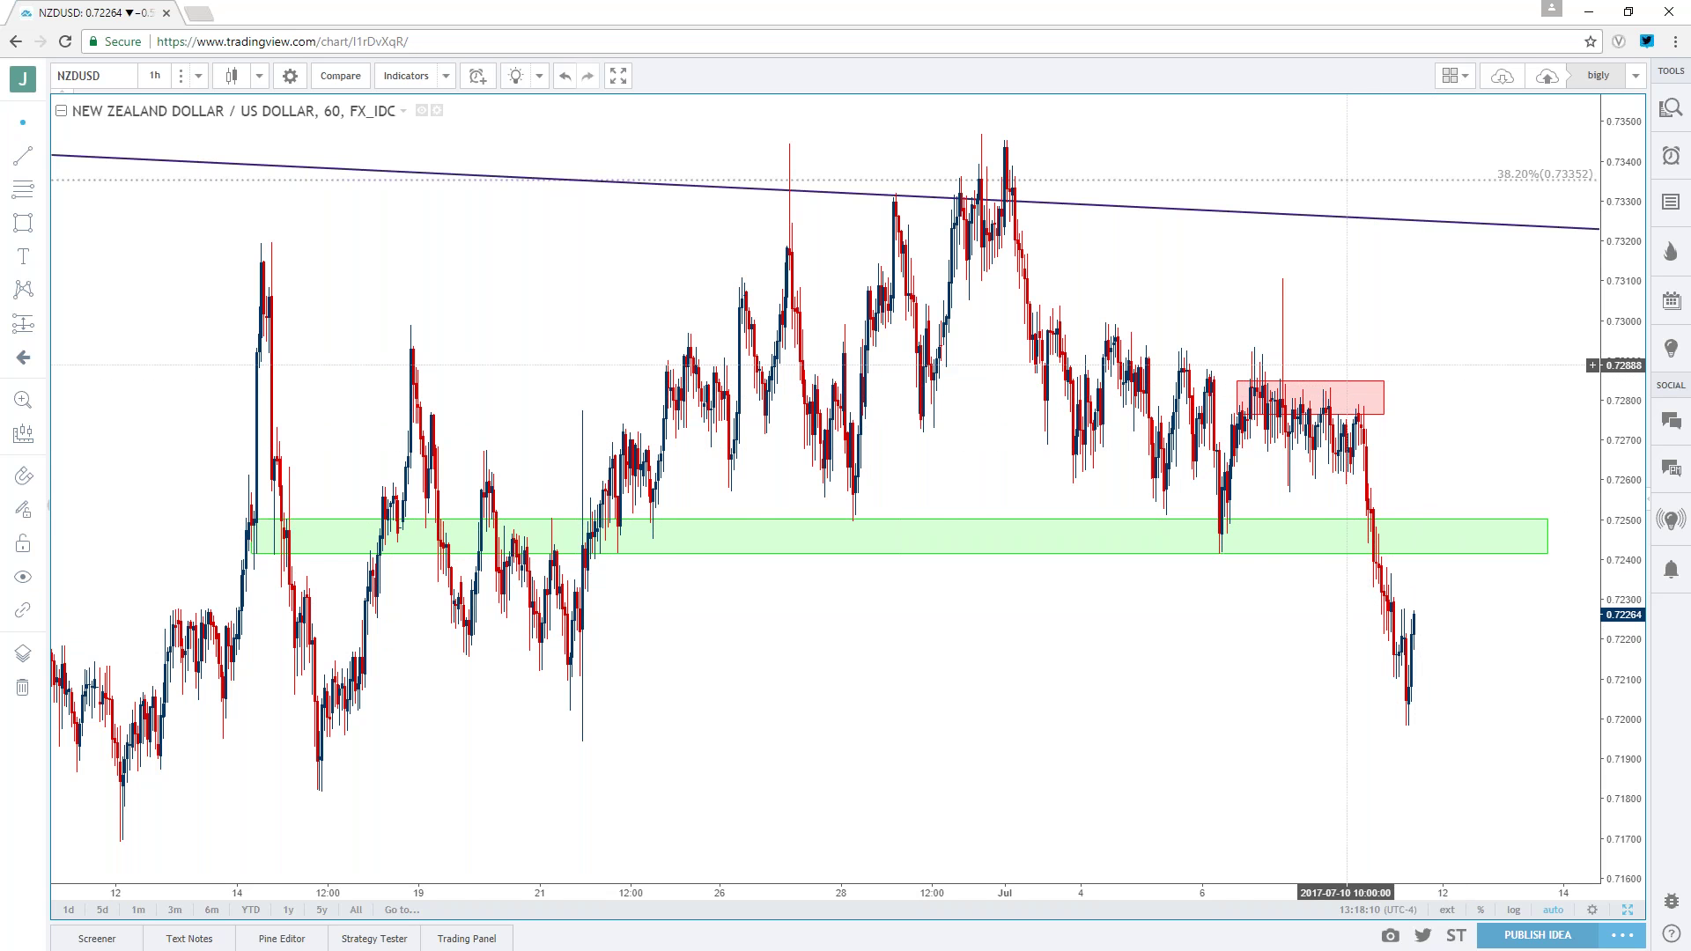
scroll(1347, 363, "down", 5)
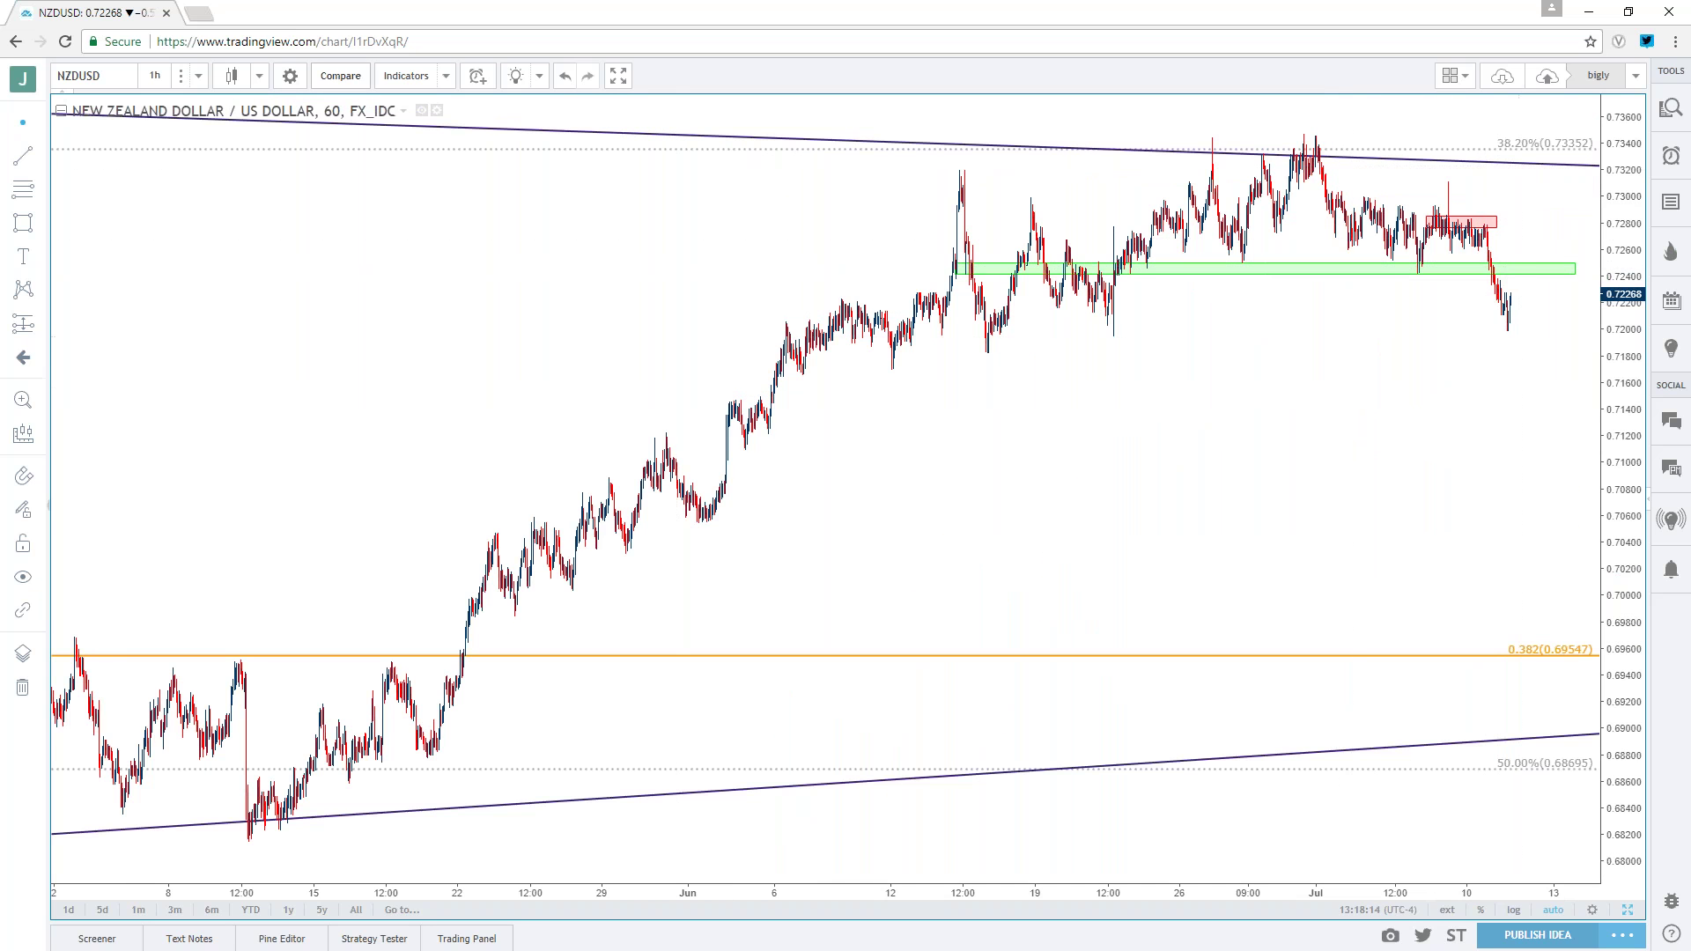
- Put the NZDUSD chart back on daily candles covering 2013 to 2017
left_click(156, 75)
left_click(203, 368)
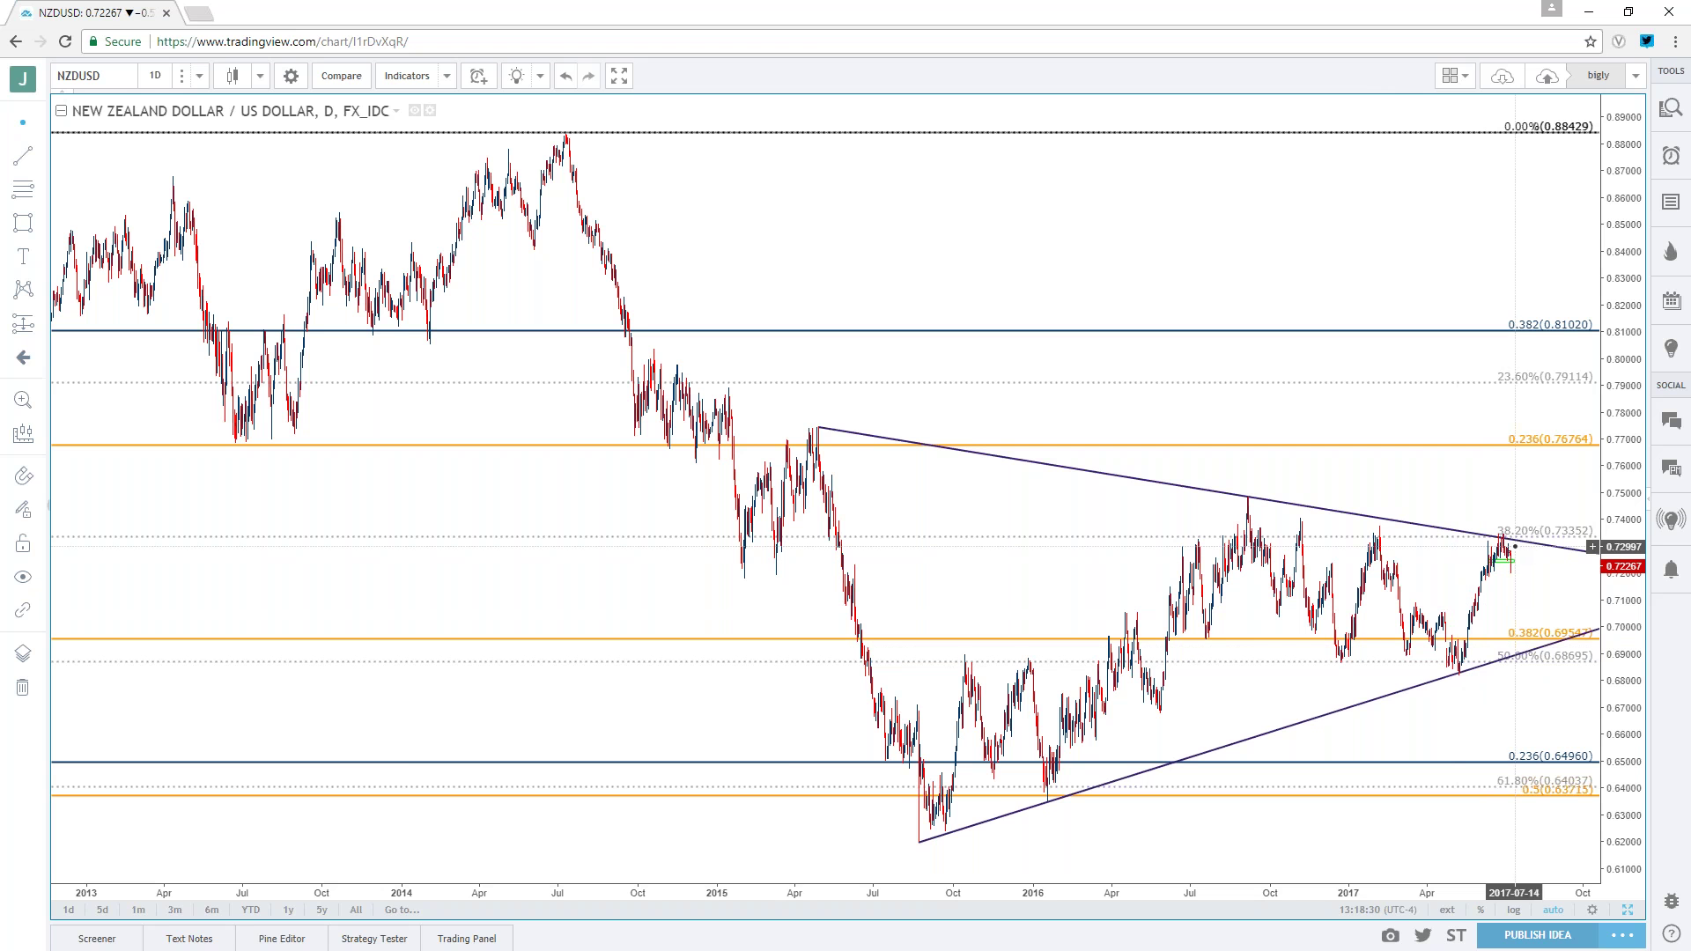
left_click(97, 74)
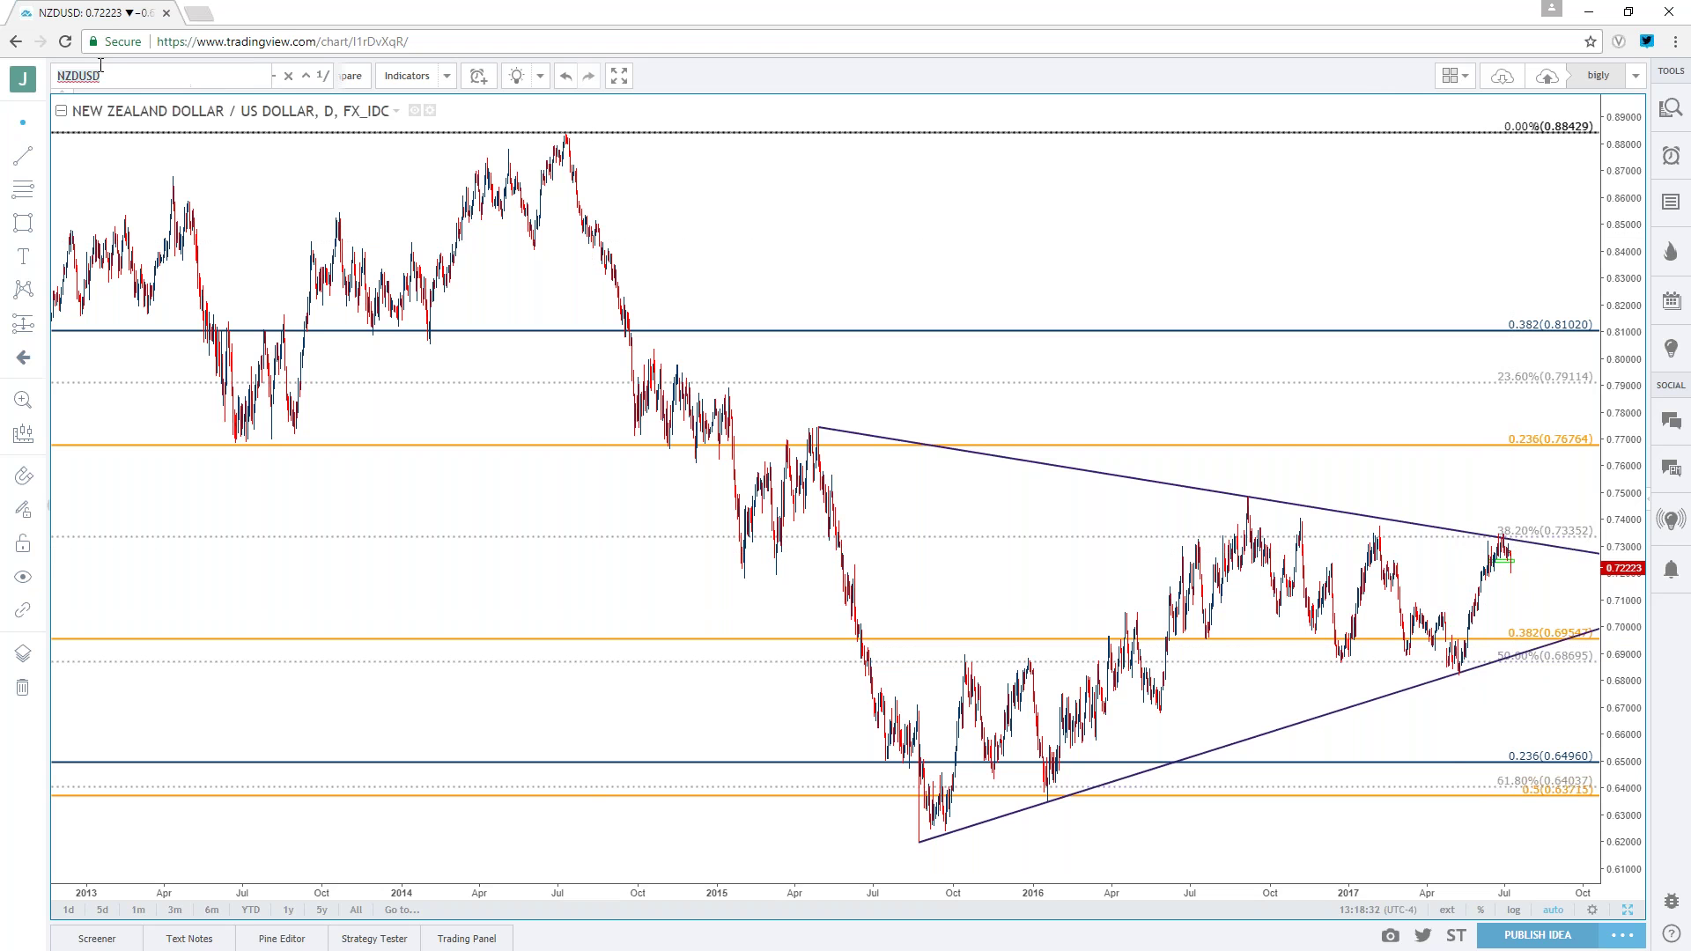
- Load the IDC GBPUSD chart on 1-hour candles and select its middle channel line
type("GBPUSD")
key("Down")
key("Down")
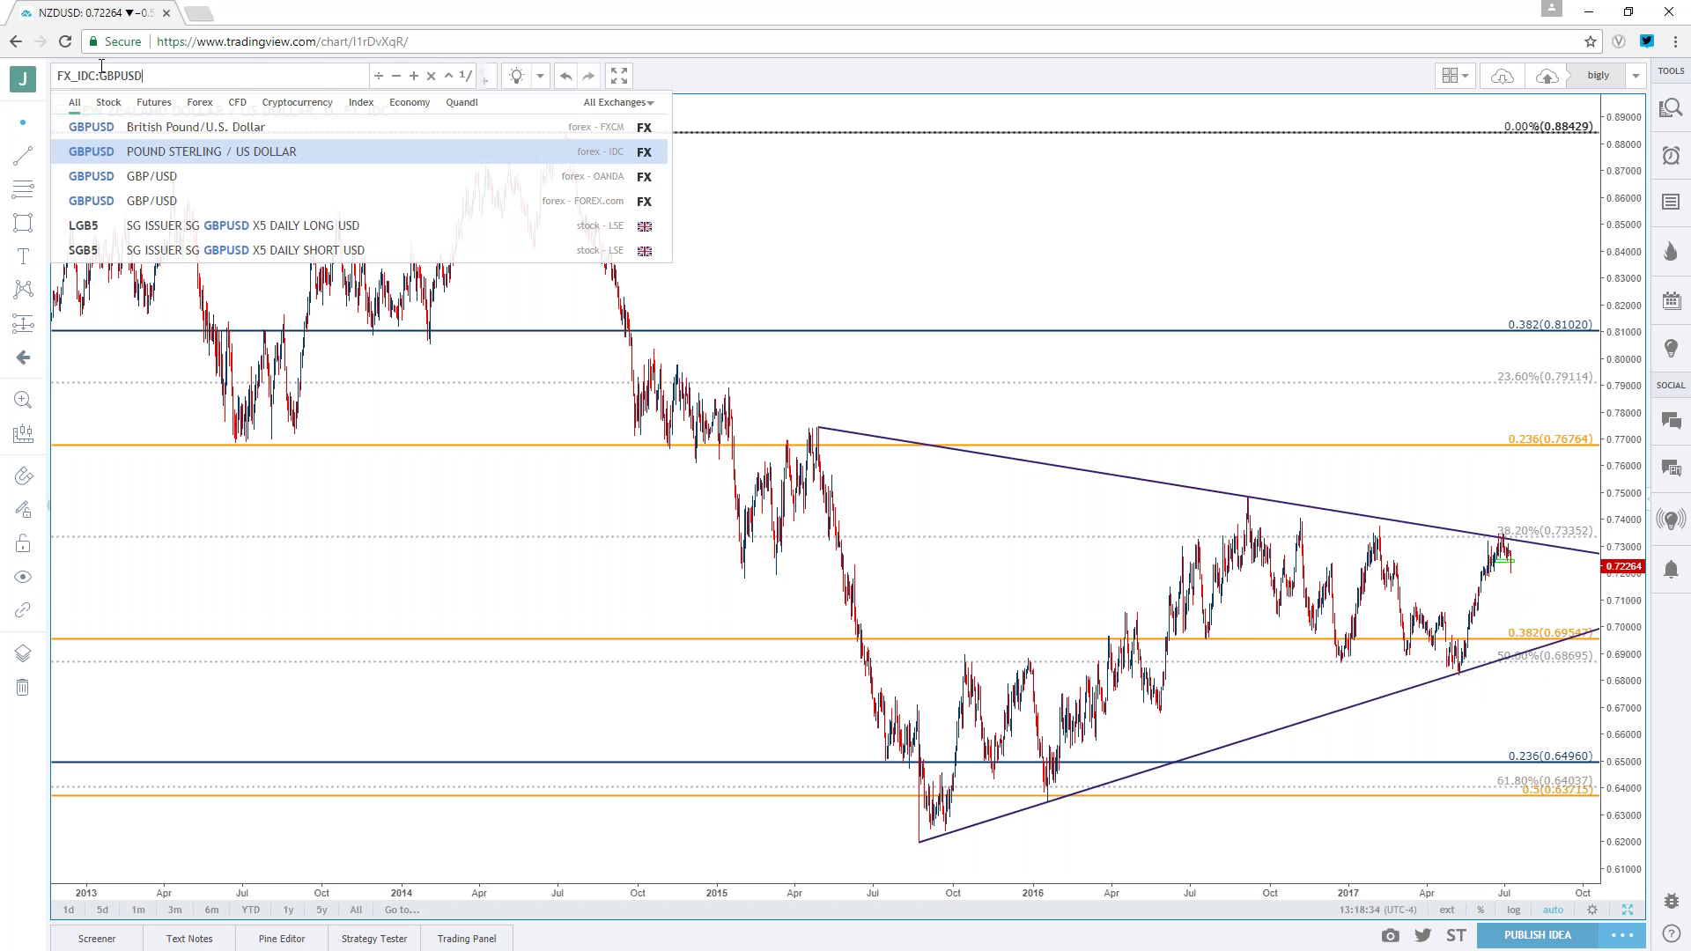
key("Return")
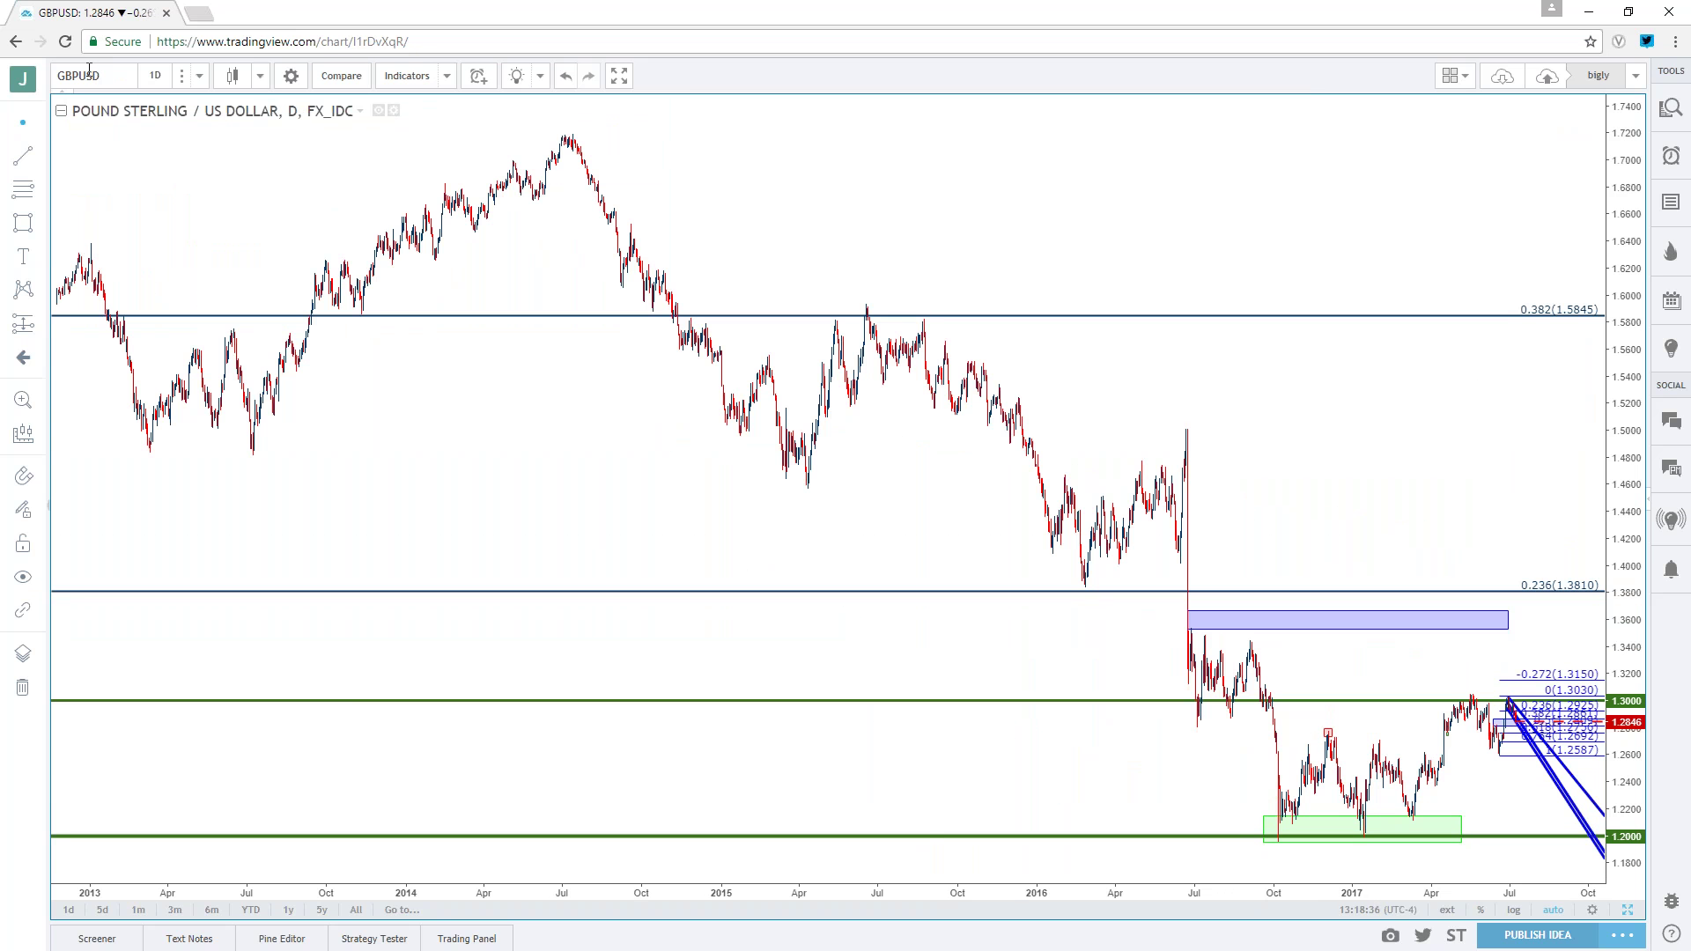
left_click(155, 76)
left_click(161, 263)
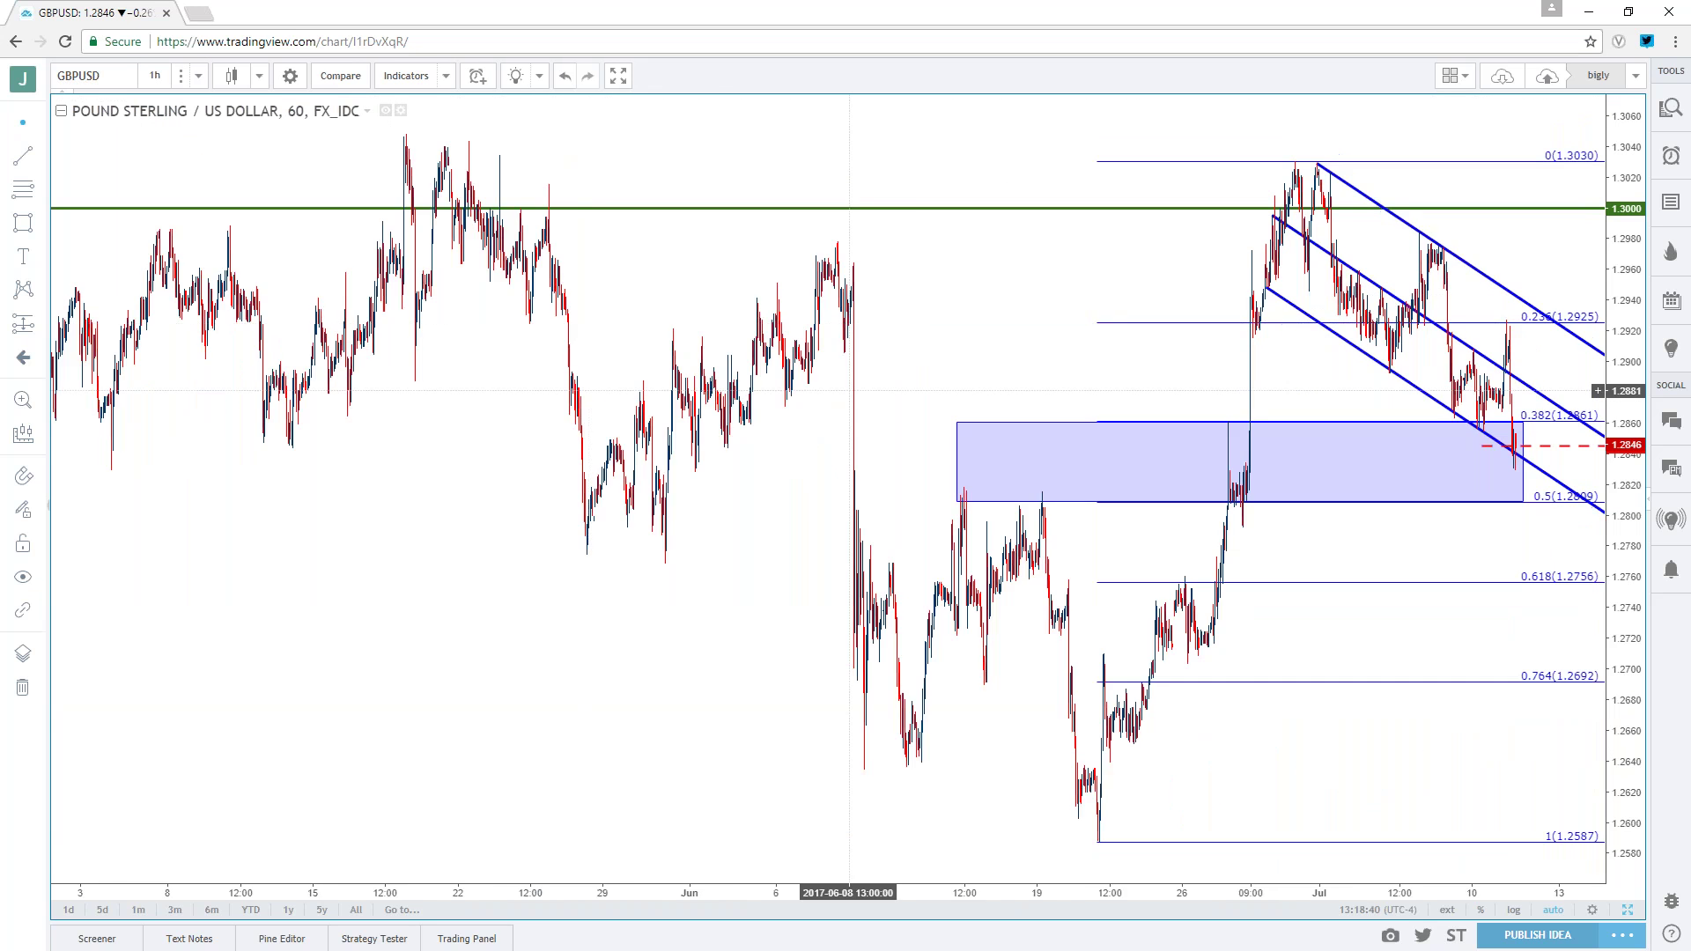
scroll(851, 402, "up", 3)
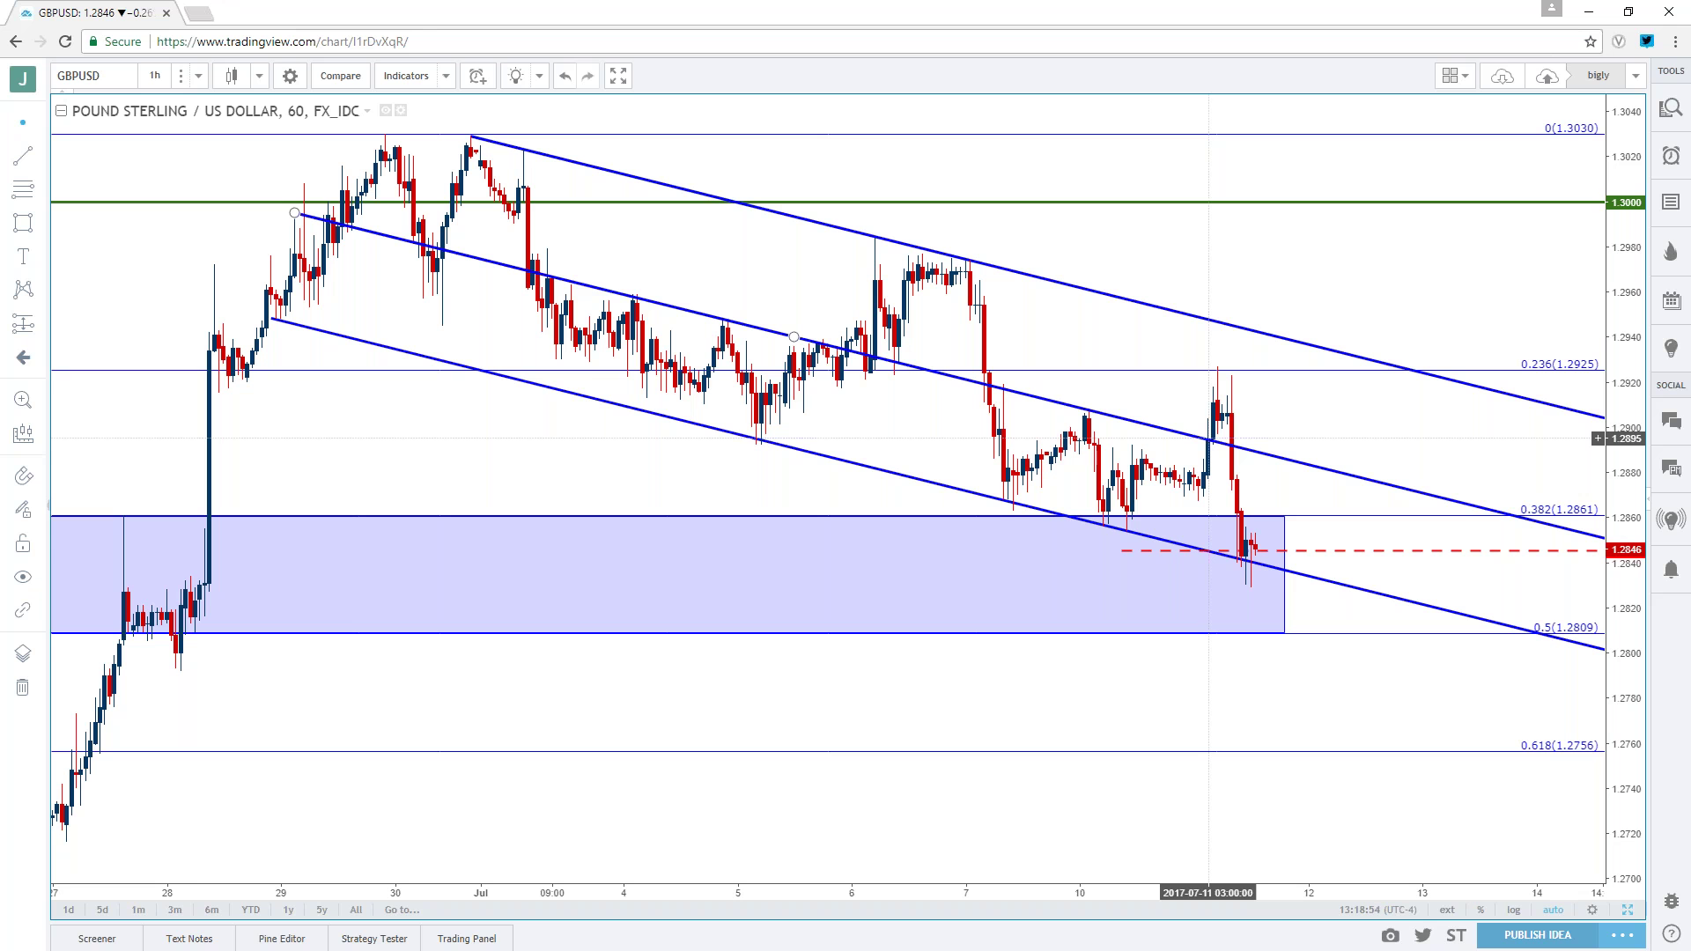
left_click(1211, 442)
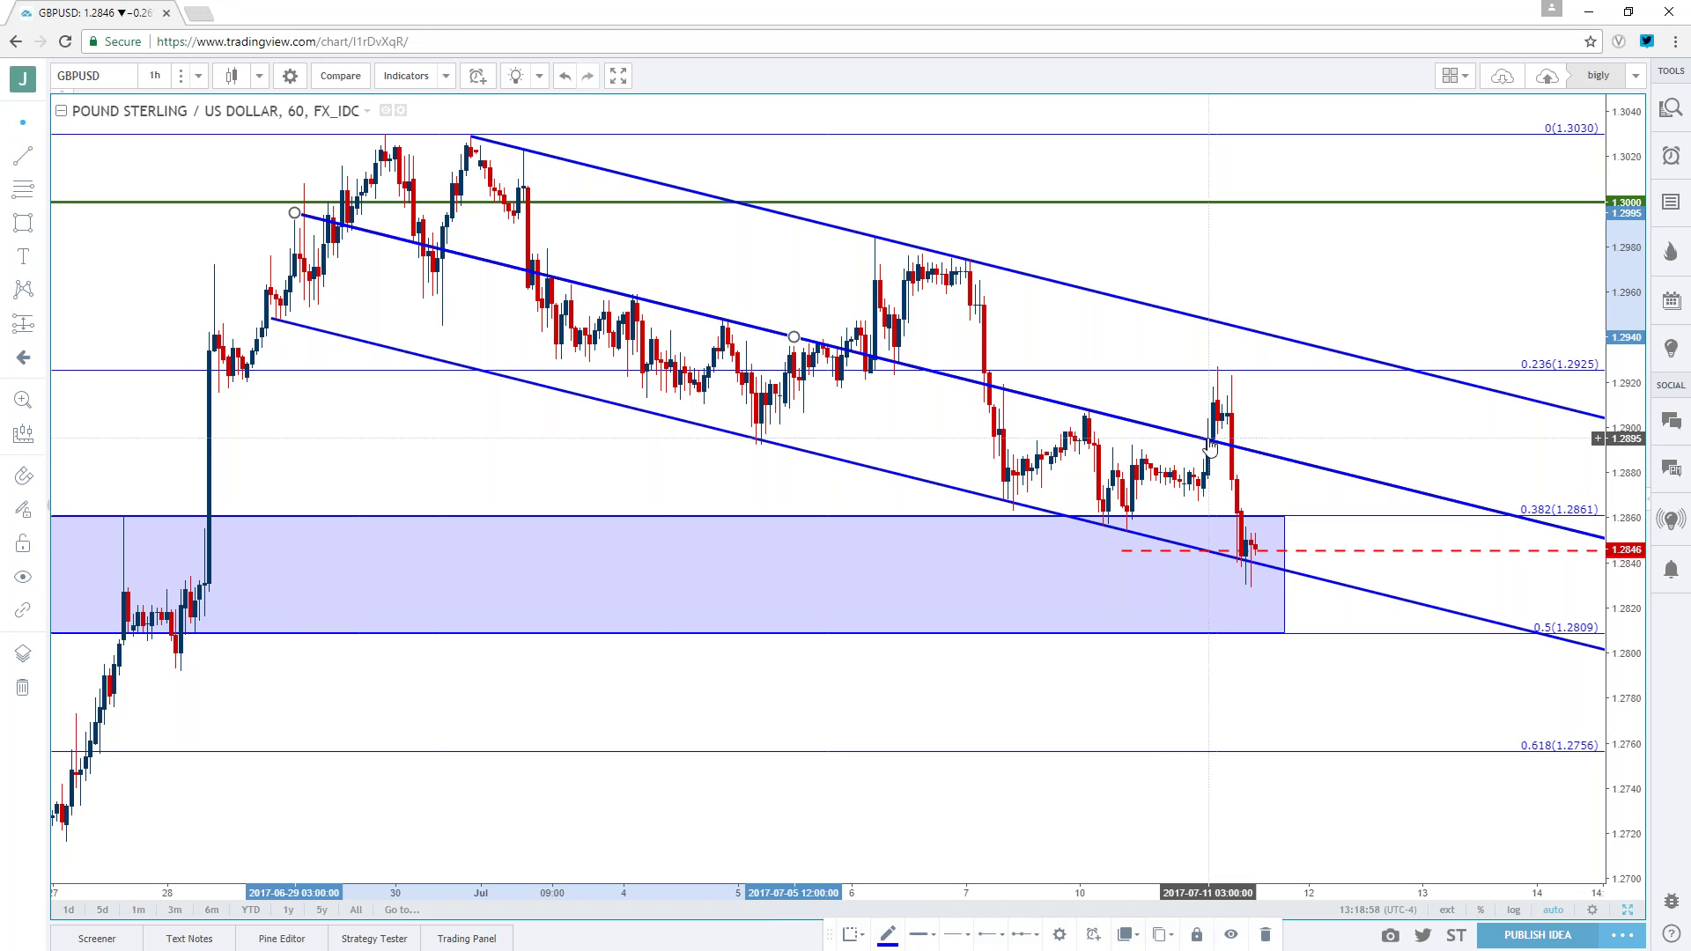
scroll(1211, 445, "down", 3)
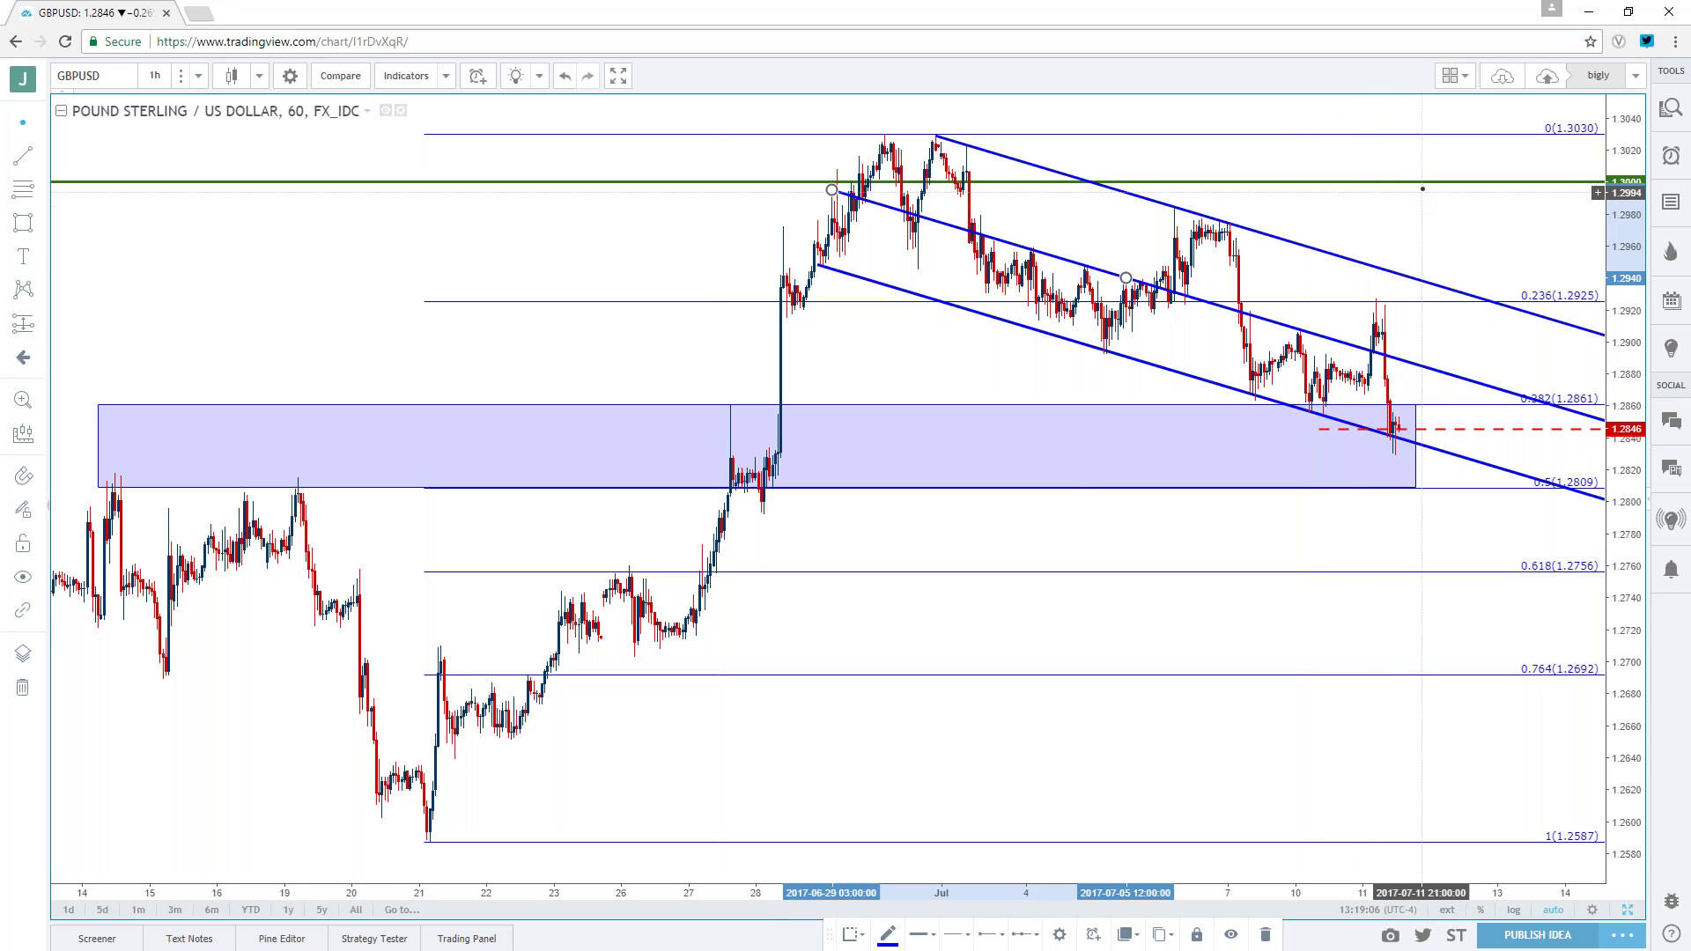
- Switch the chart back to NZDUSD to show its green and red zones
left_click(105, 76)
type("NZDUSD")
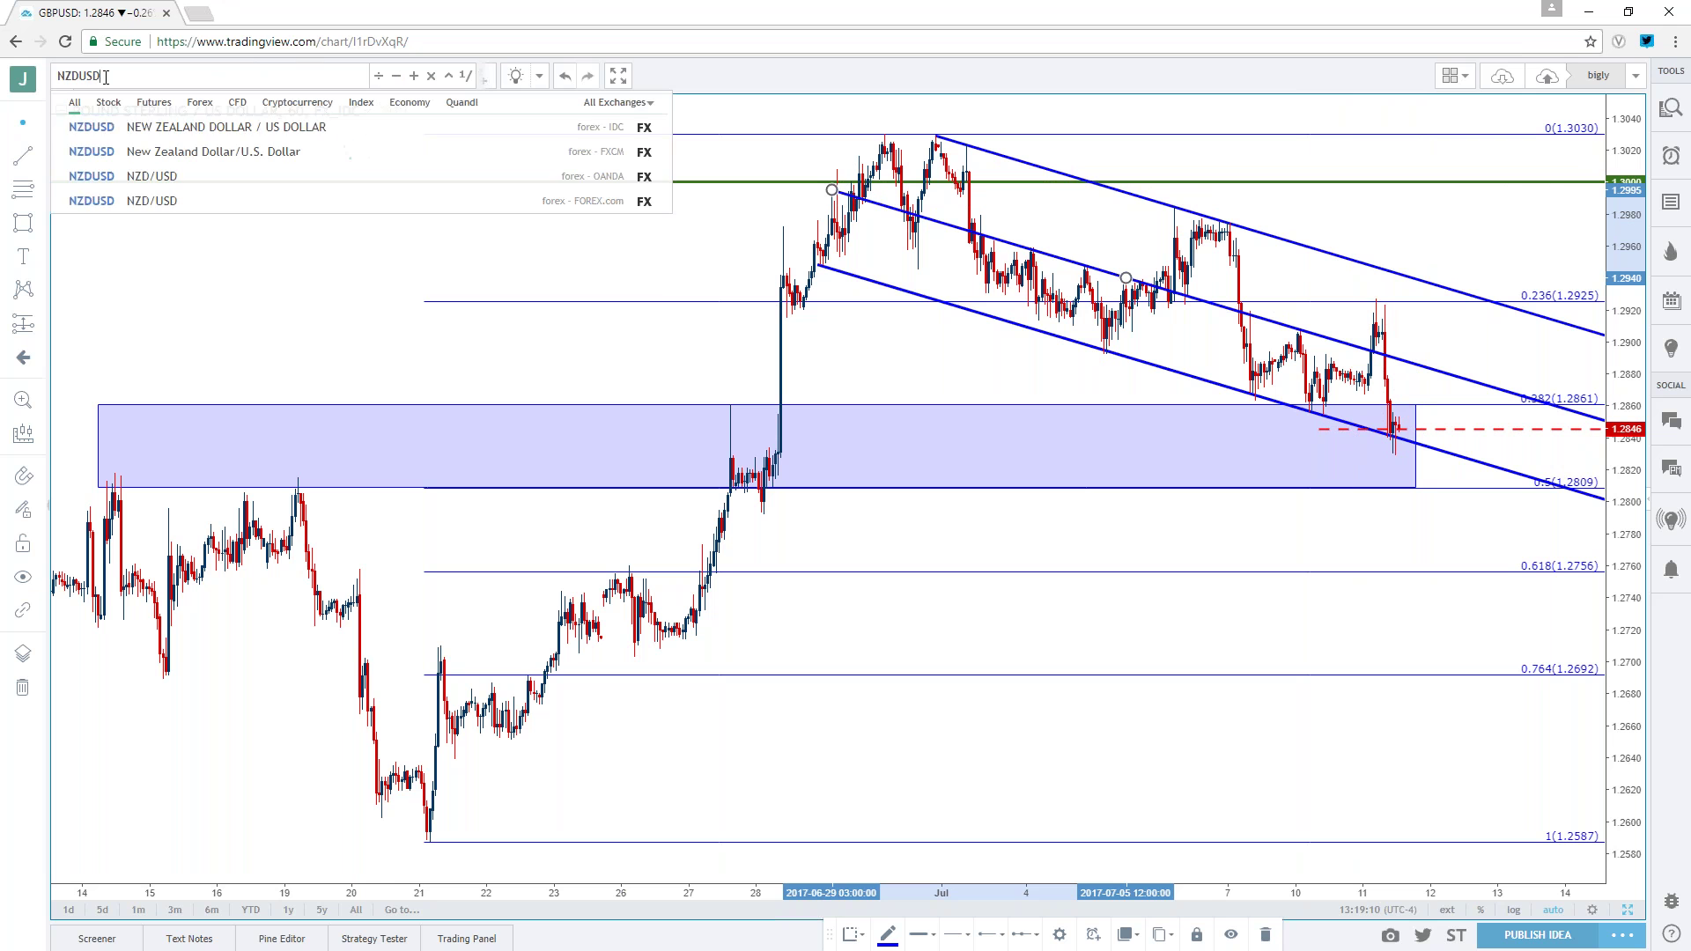
key("Return")
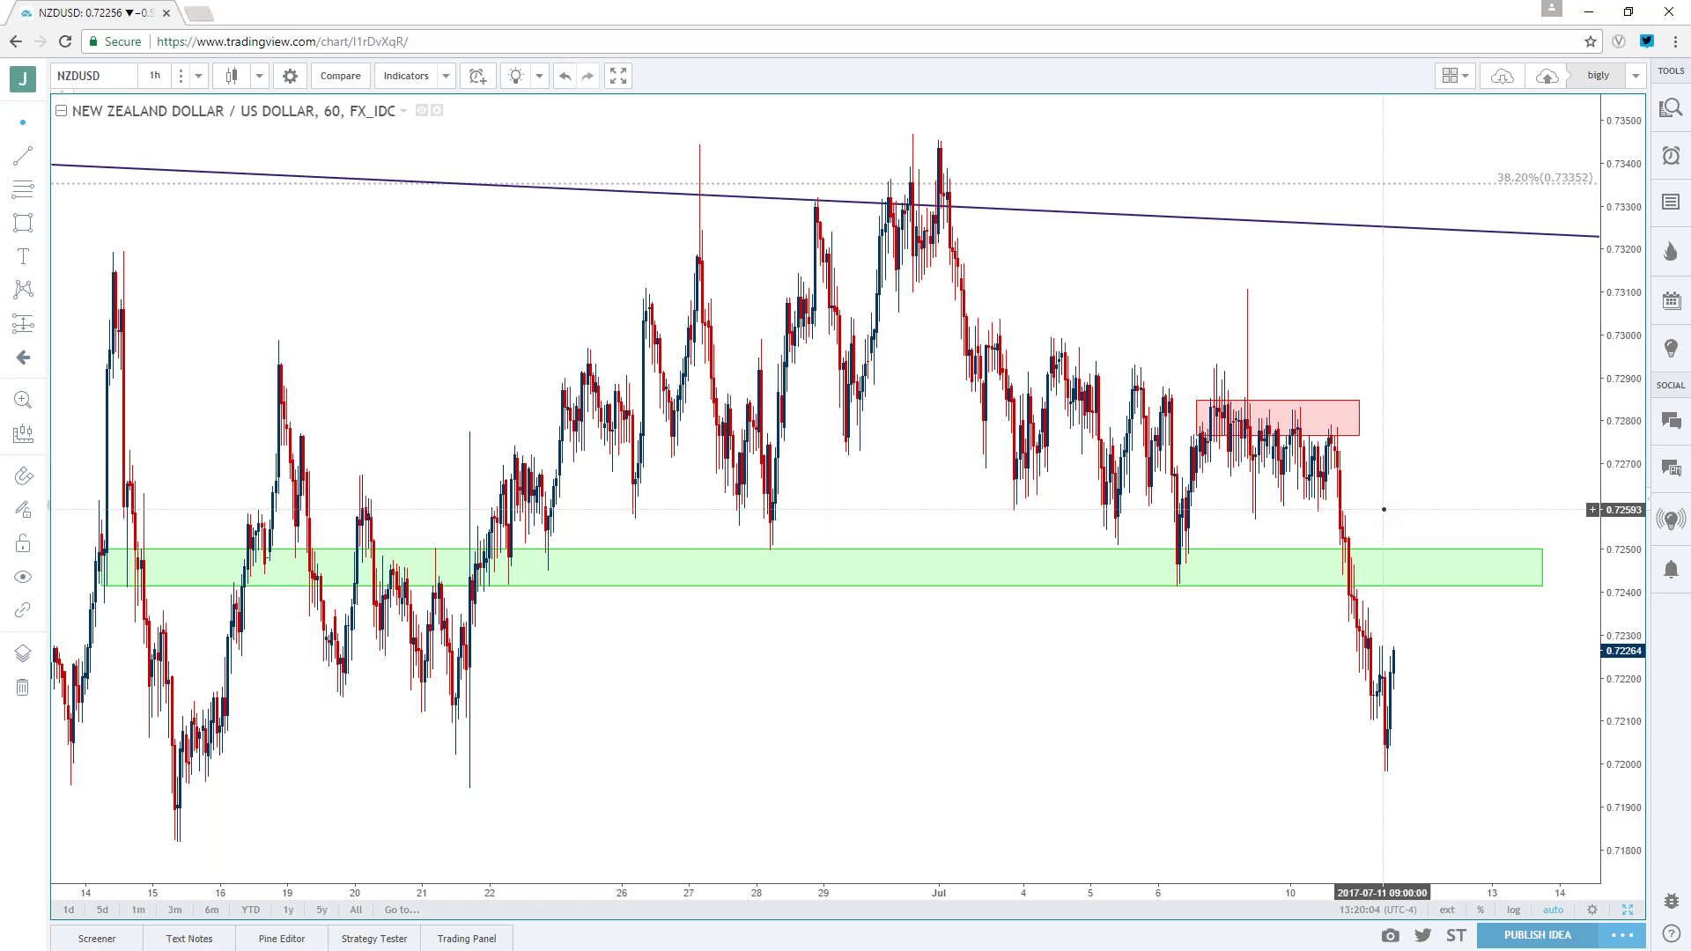
left_click(83, 76)
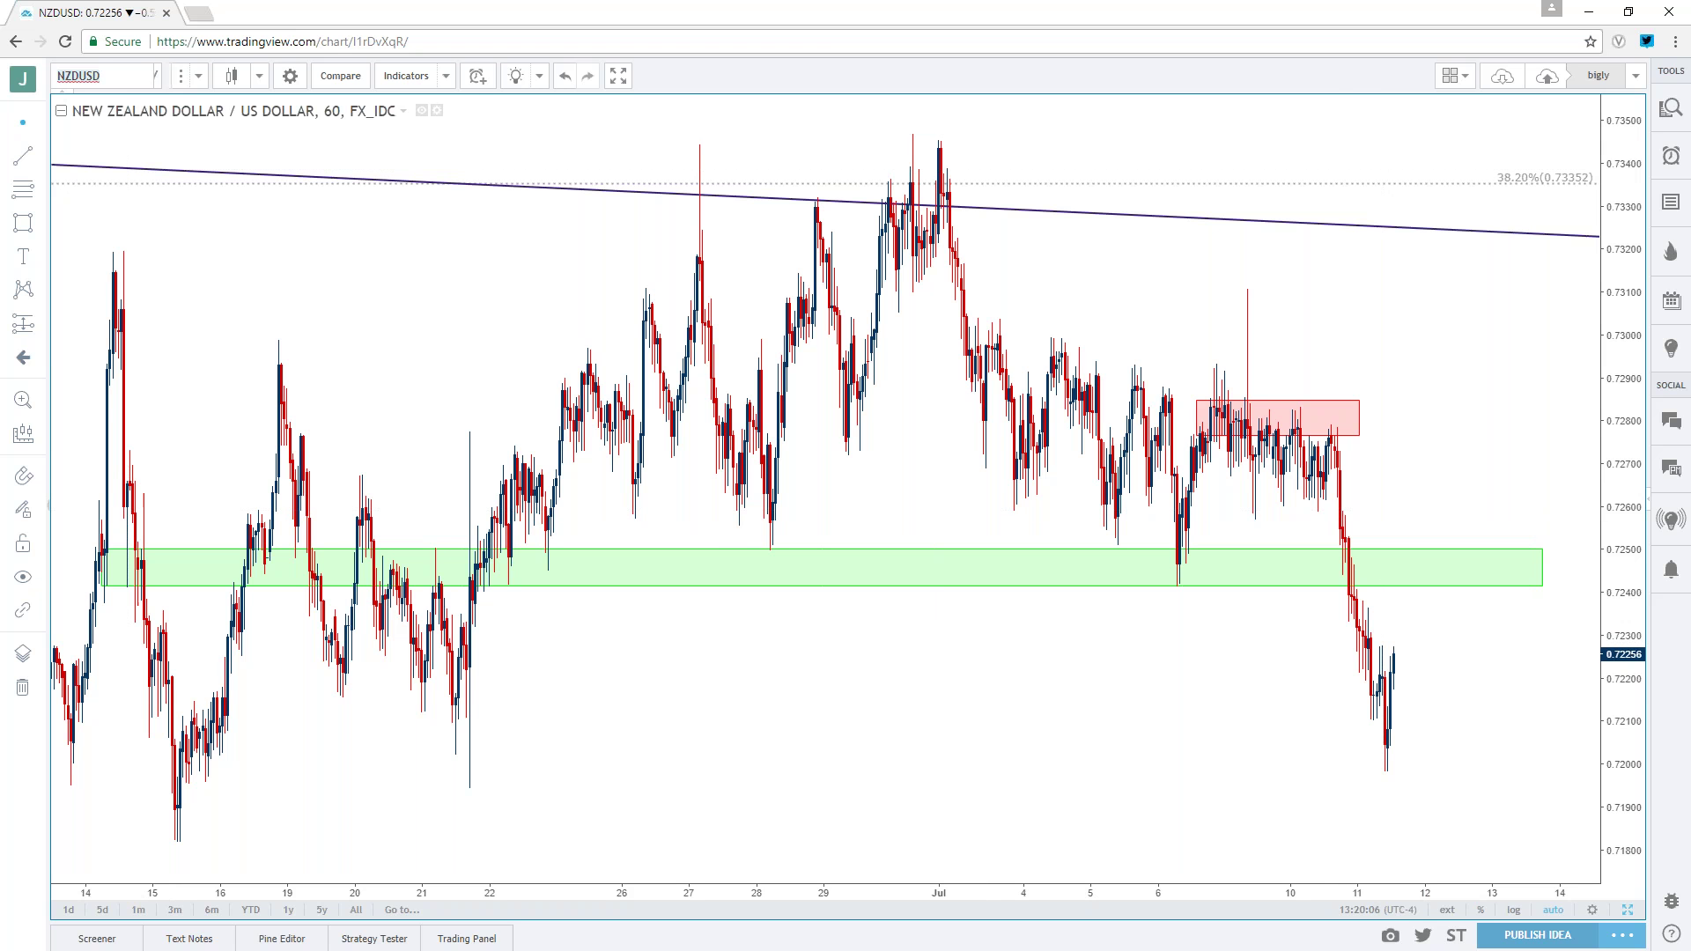
- Load the IDC AUDUSD chart on monthly candles
type("AUDUSD")
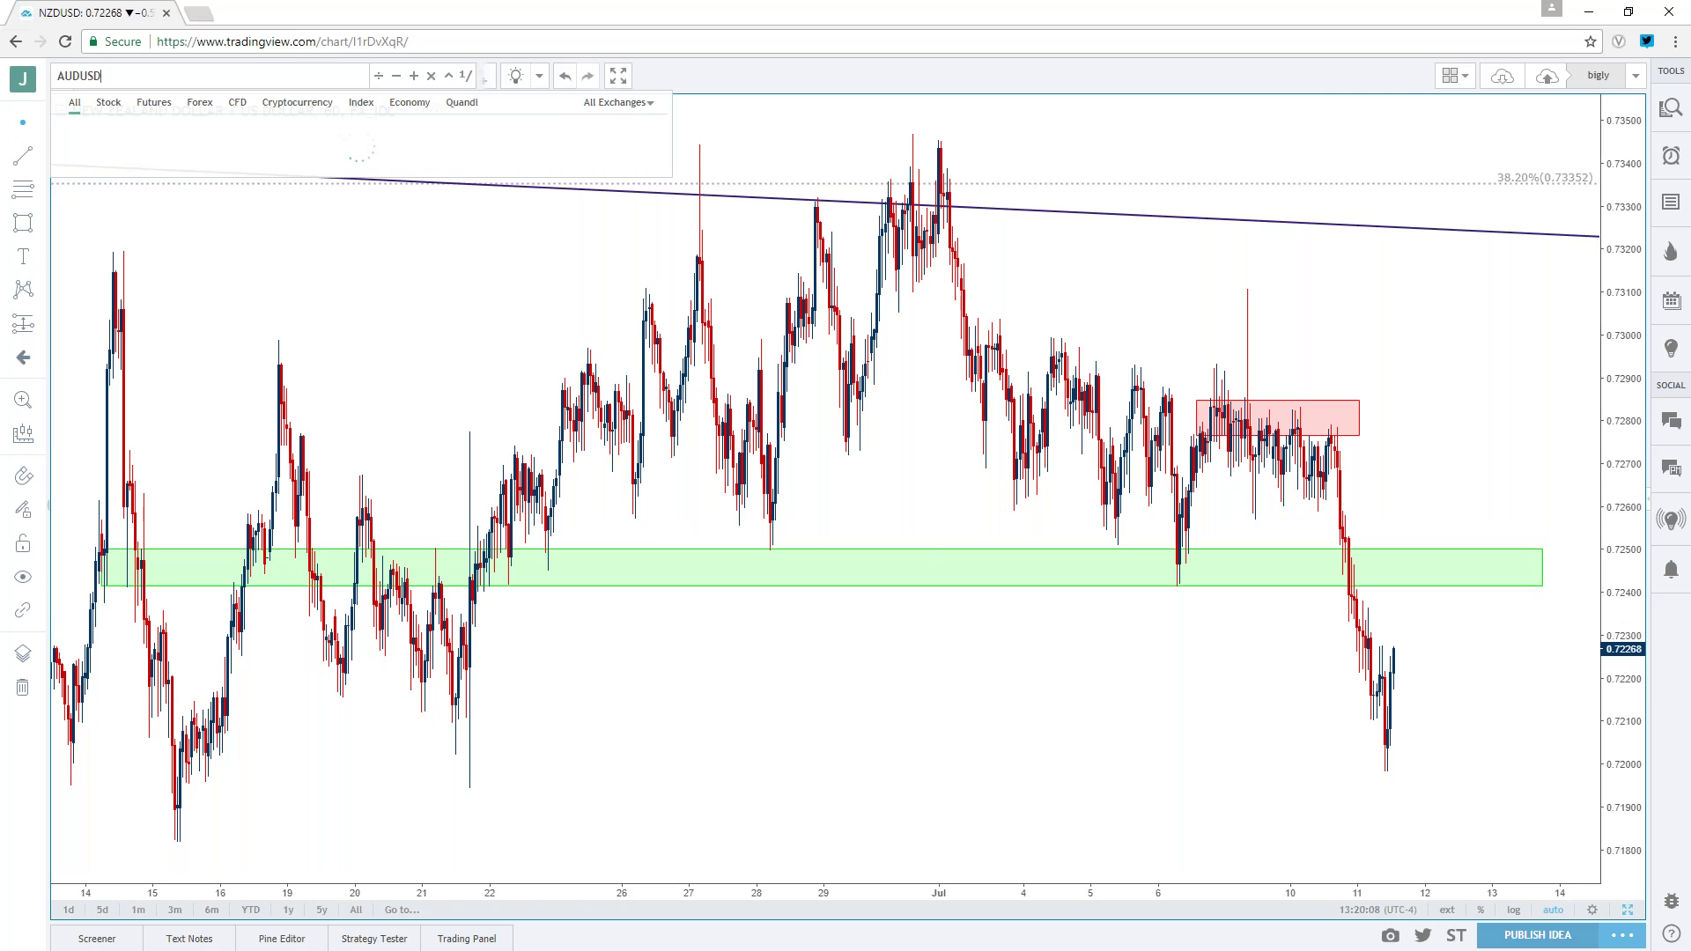
key("Down")
key("Down")
key("Return")
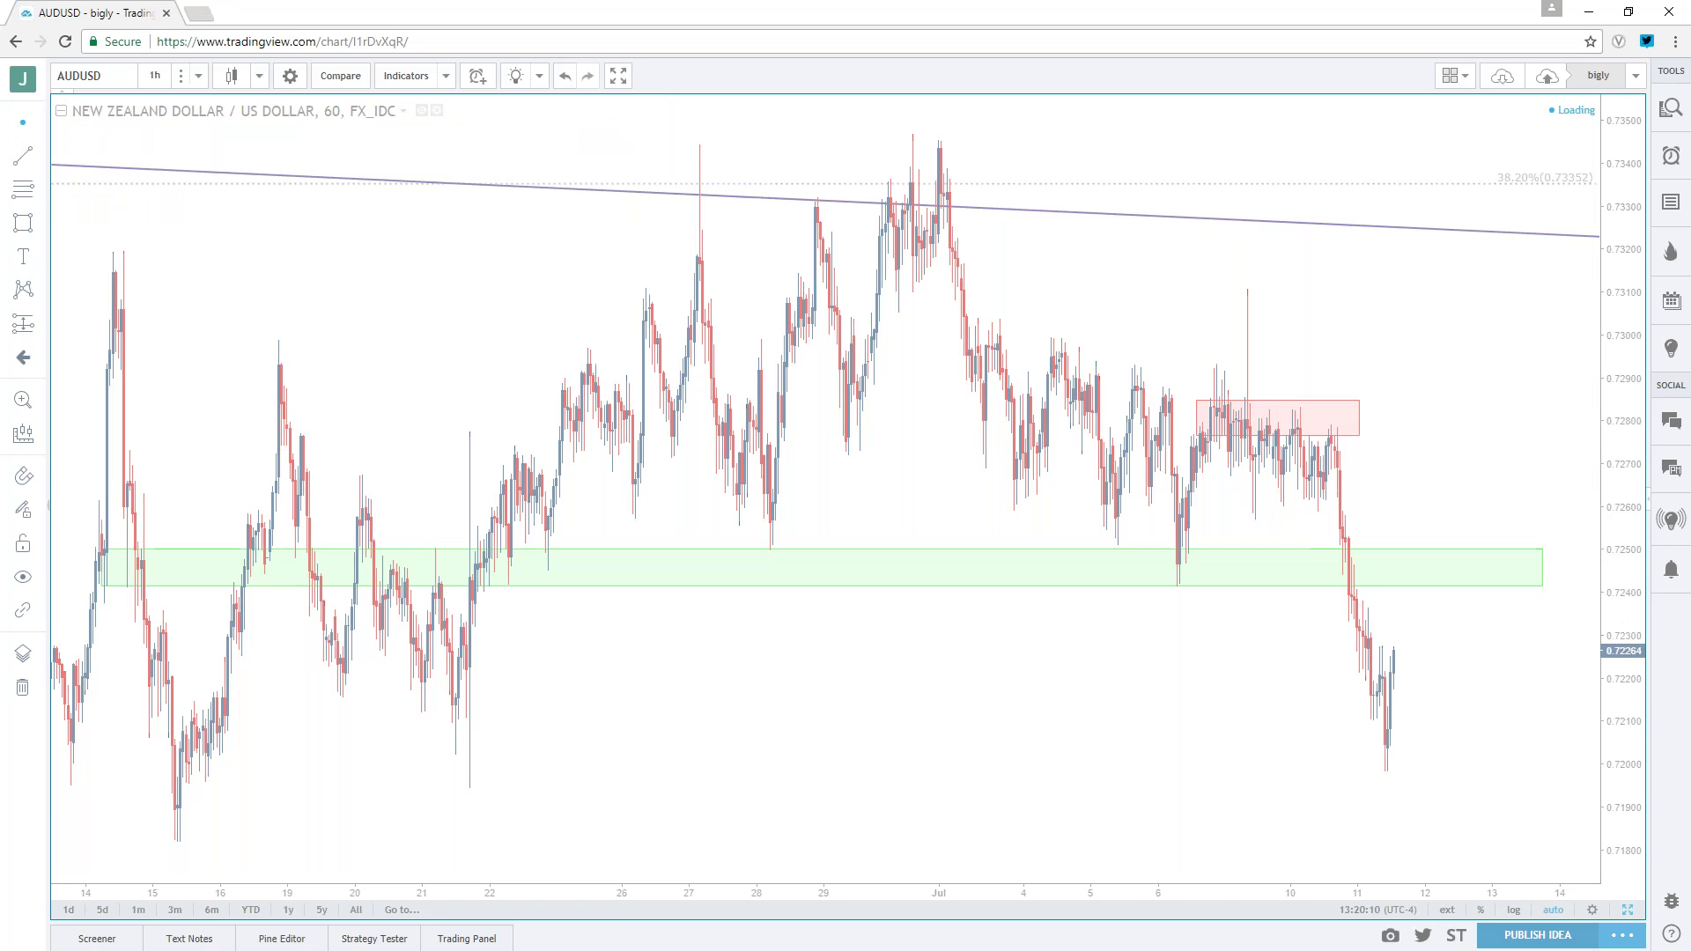
left_click(198, 75)
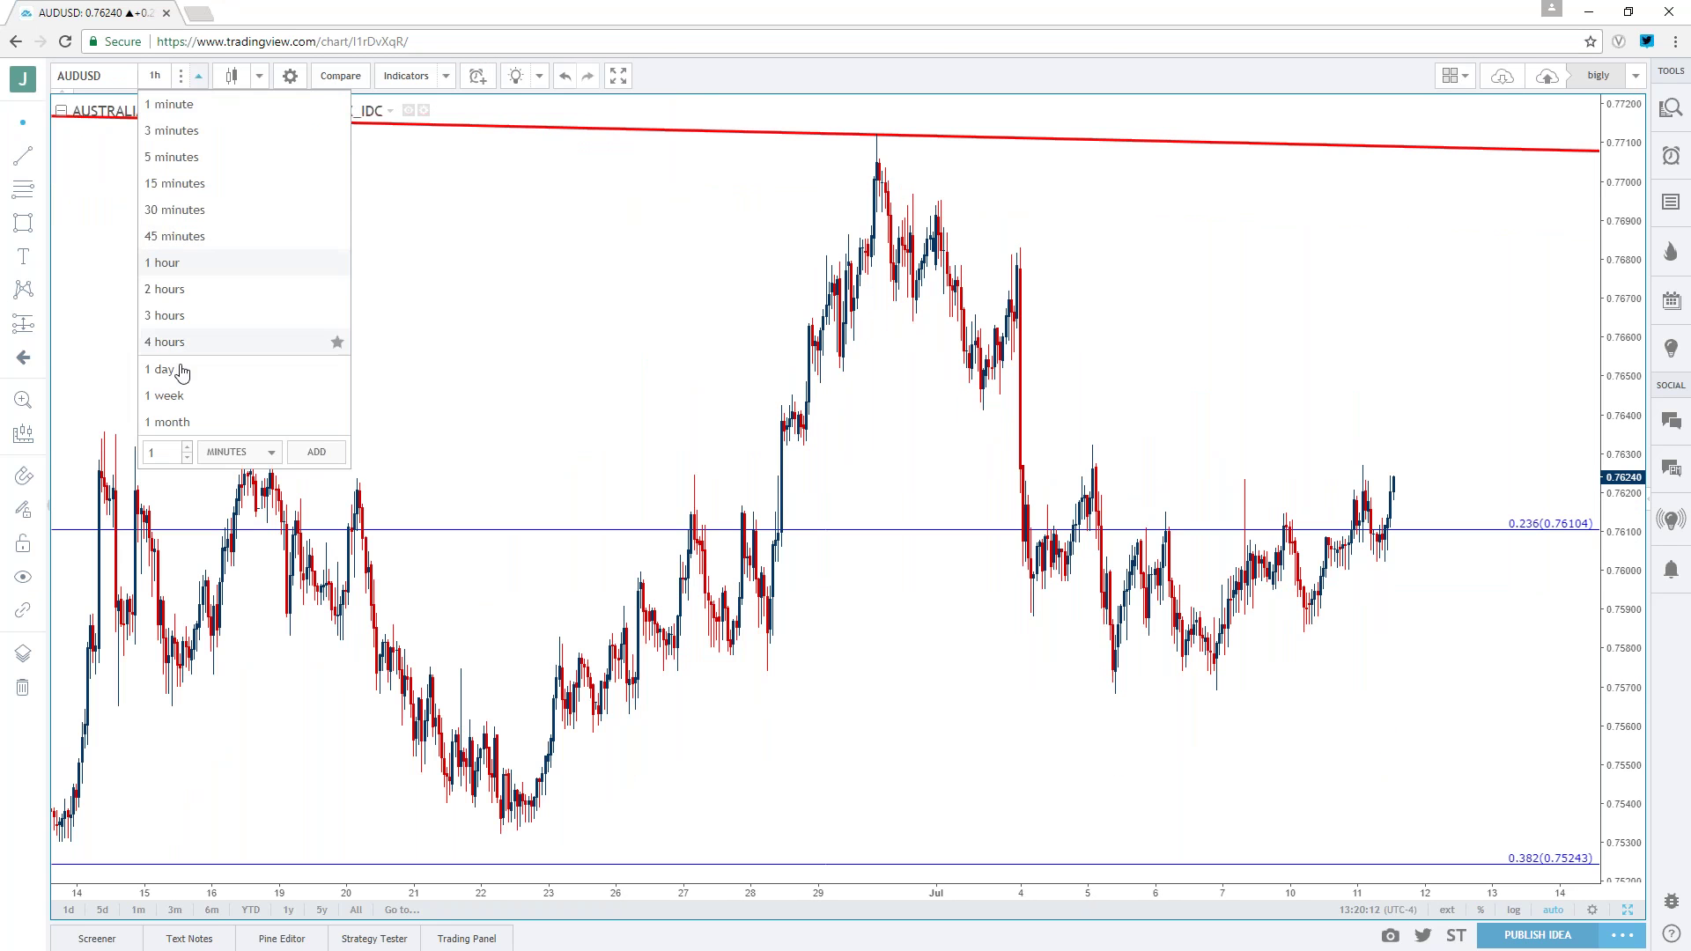
left_click(180, 422)
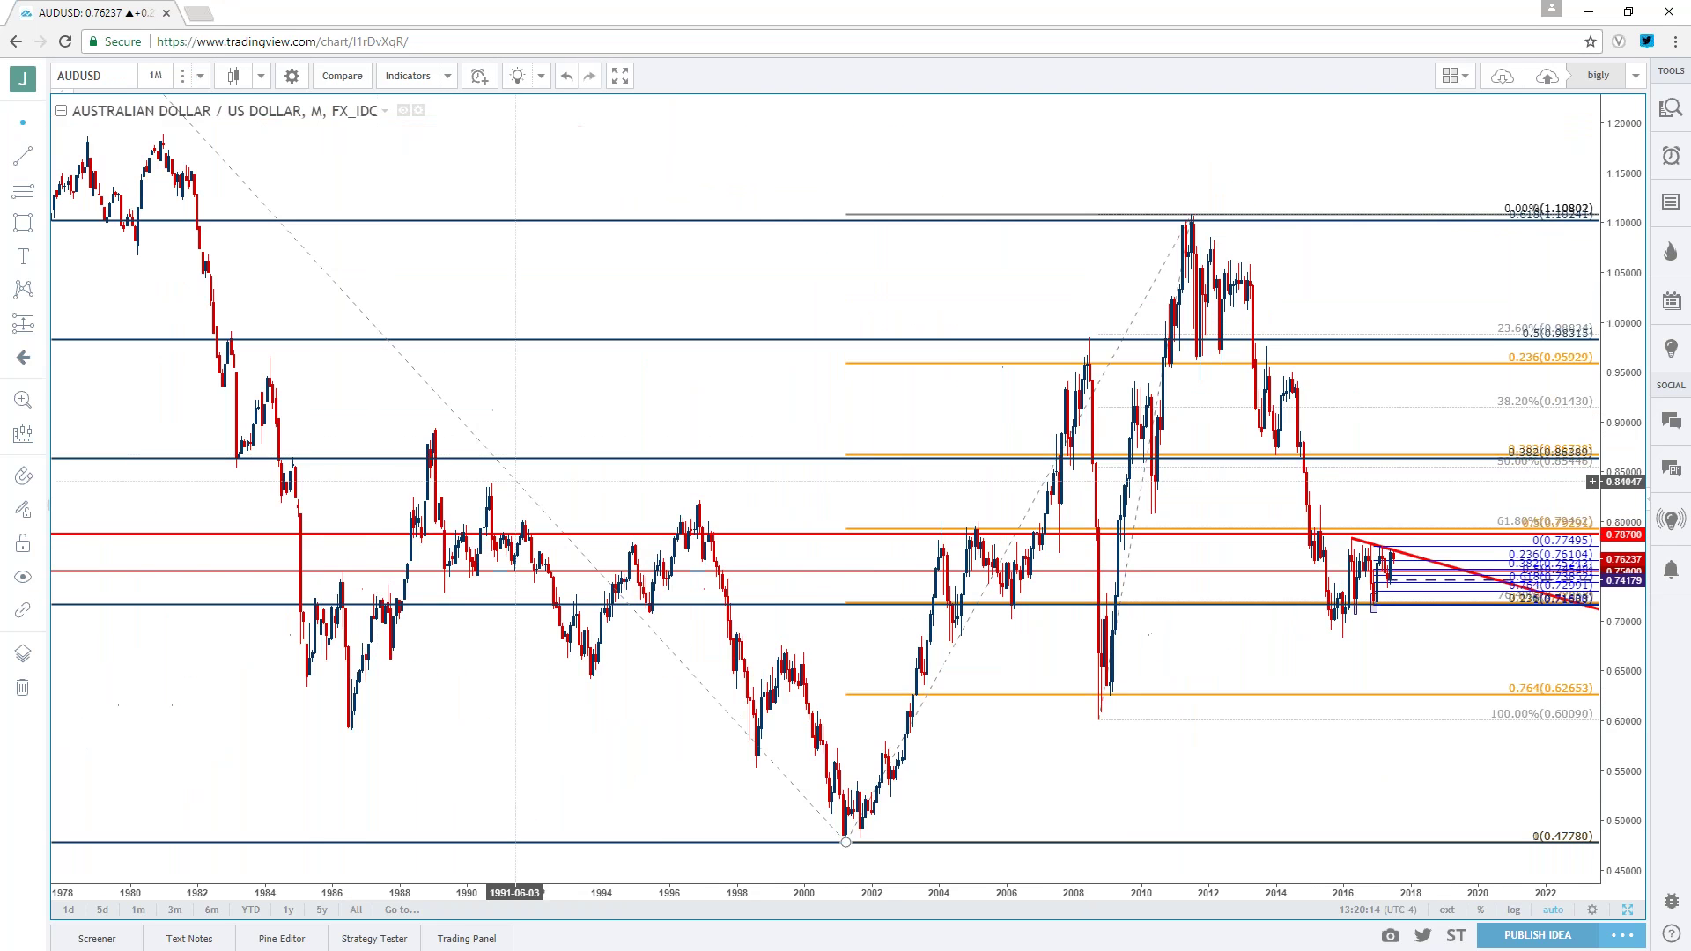
- View AUDUSD on weekly candles, panning history and selecting the red 0.75000 line
scroll(513, 482, "up", 5)
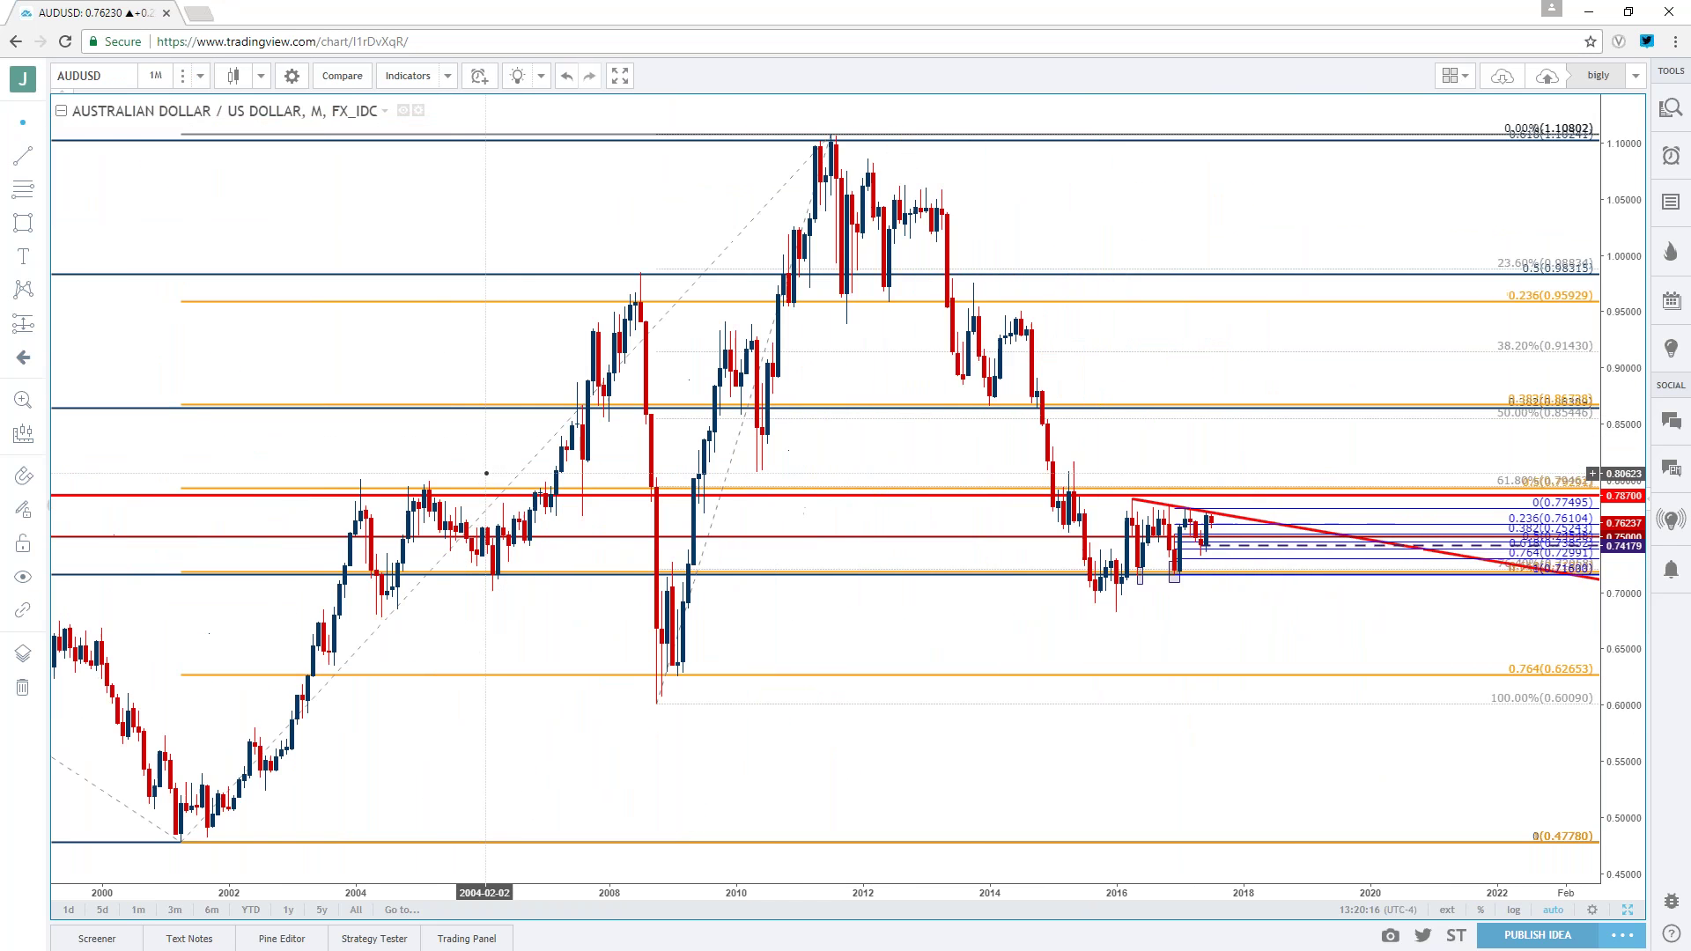
scroll(486, 473, "up", 2)
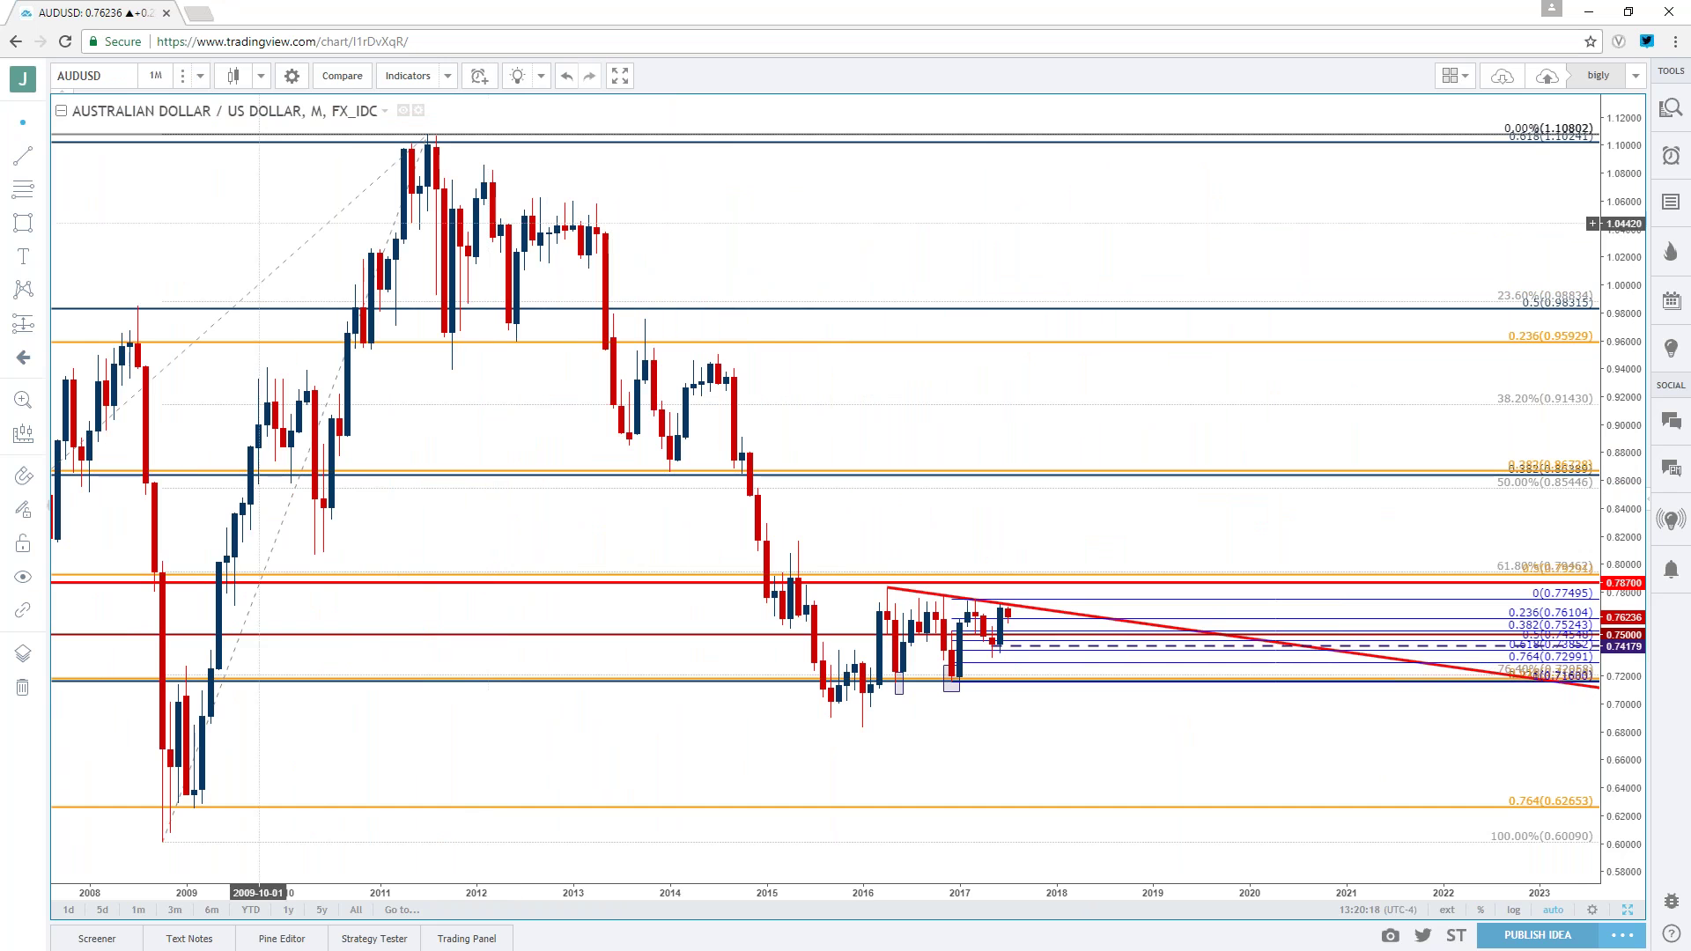
left_click(155, 77)
left_click(181, 388)
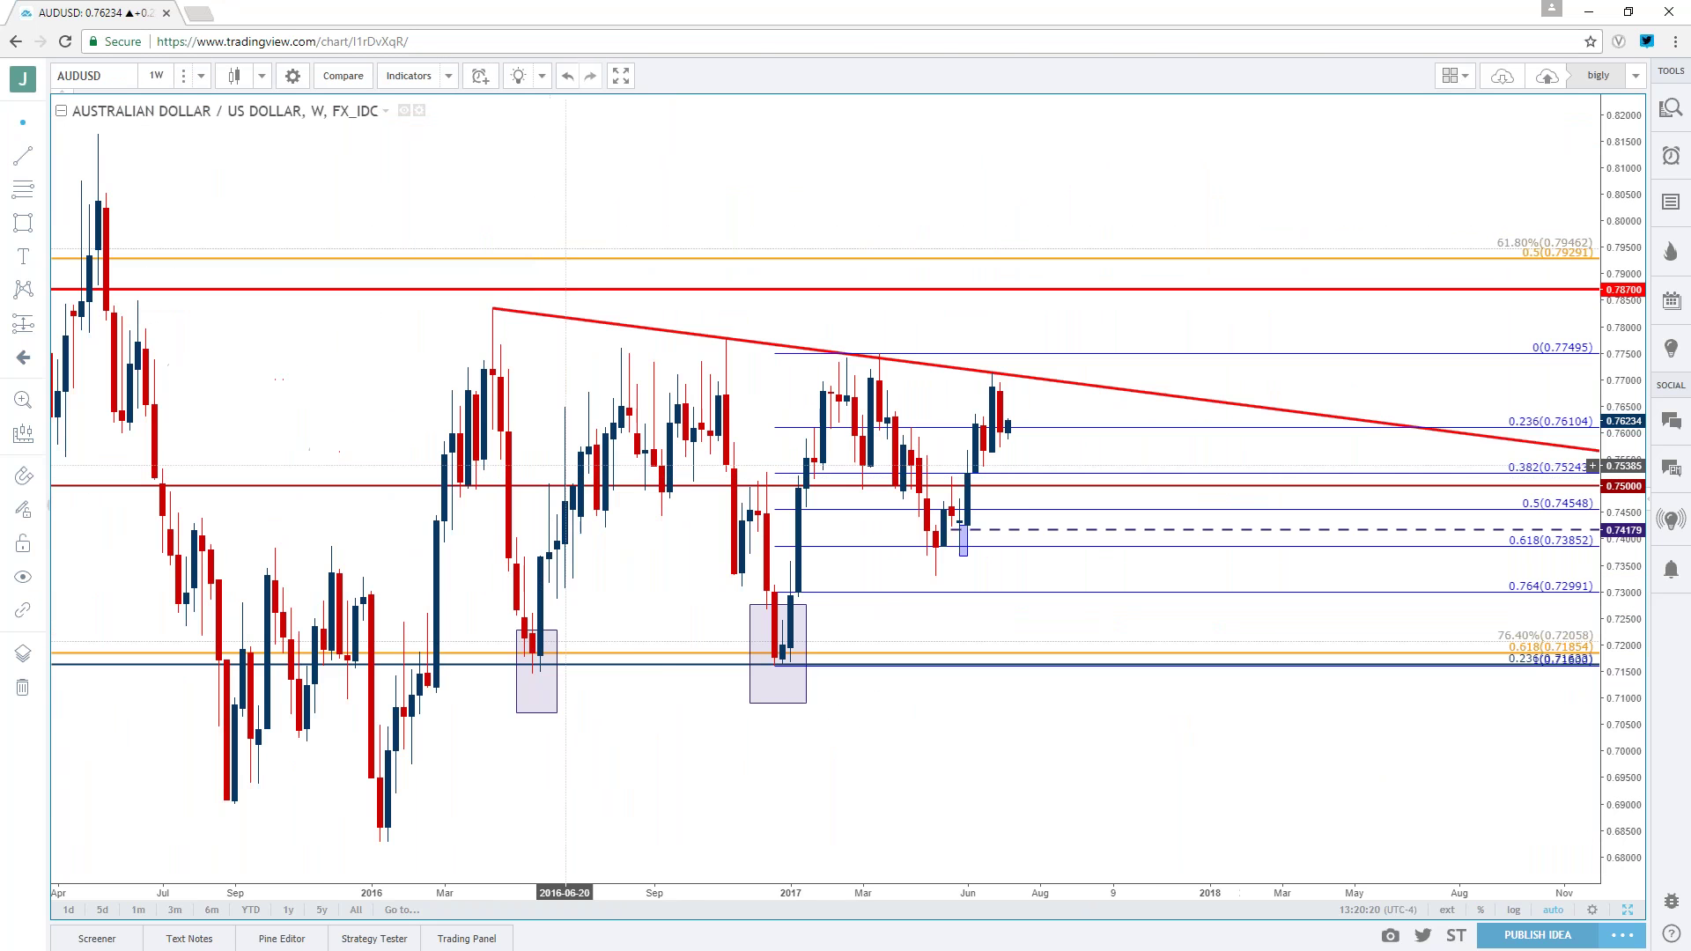
scroll(588, 475, "down", 2)
left_click_drag(875, 460, 1022, 436)
scroll(1022, 436, "up", 3)
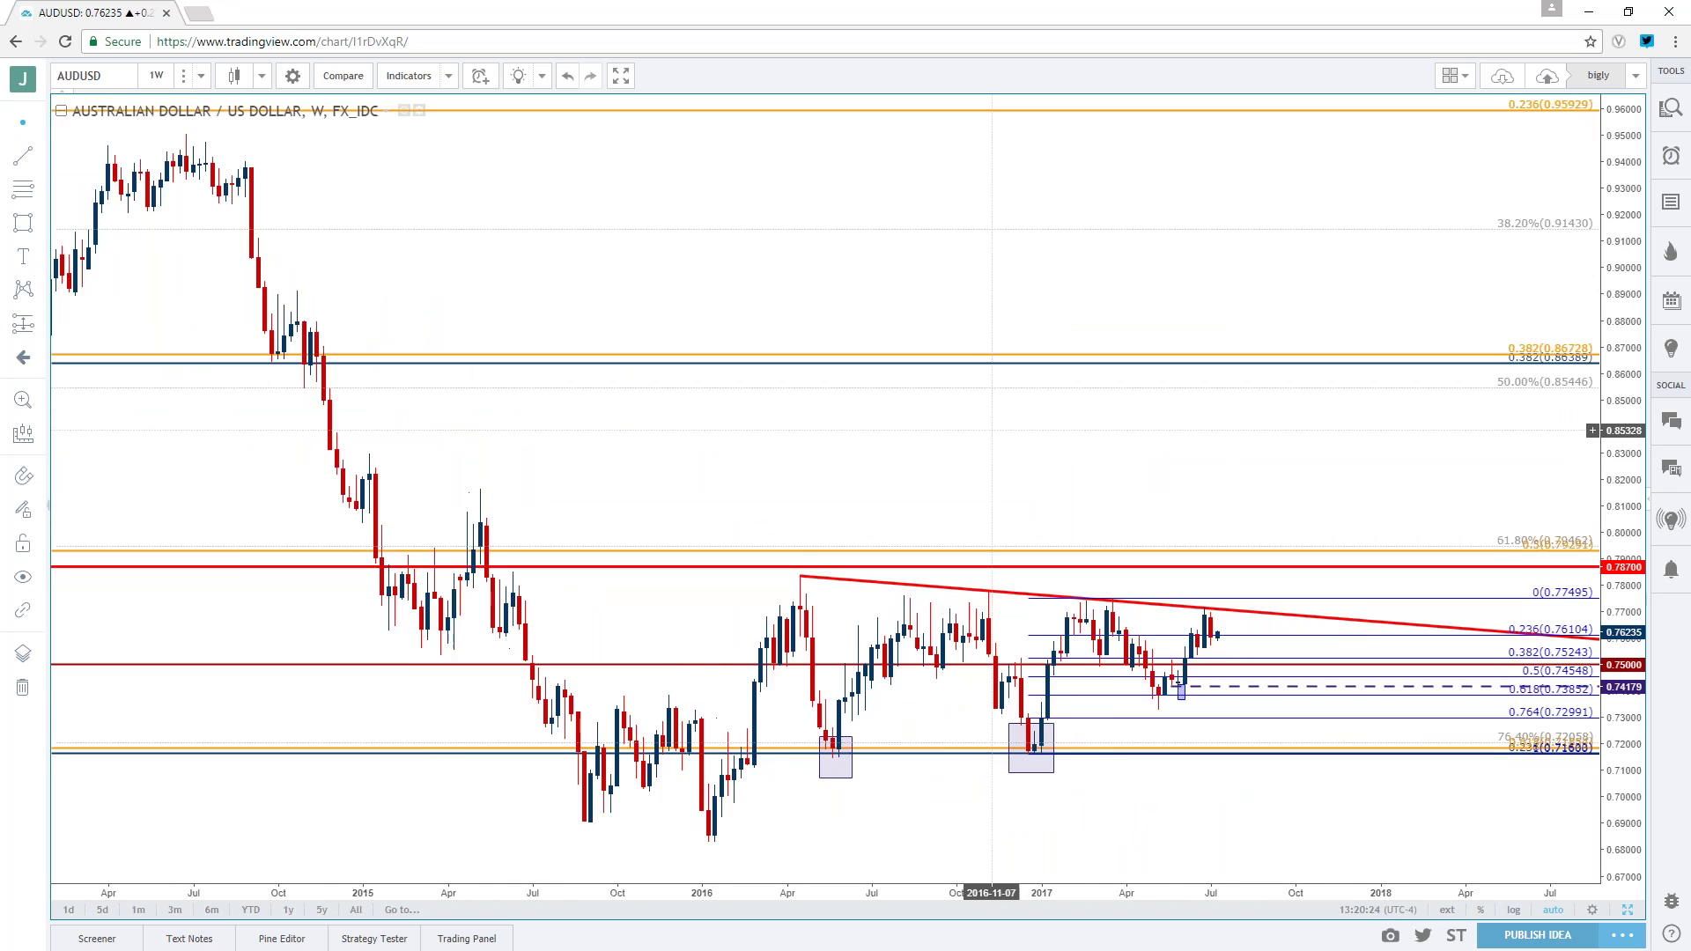
scroll(992, 431, "down", 4)
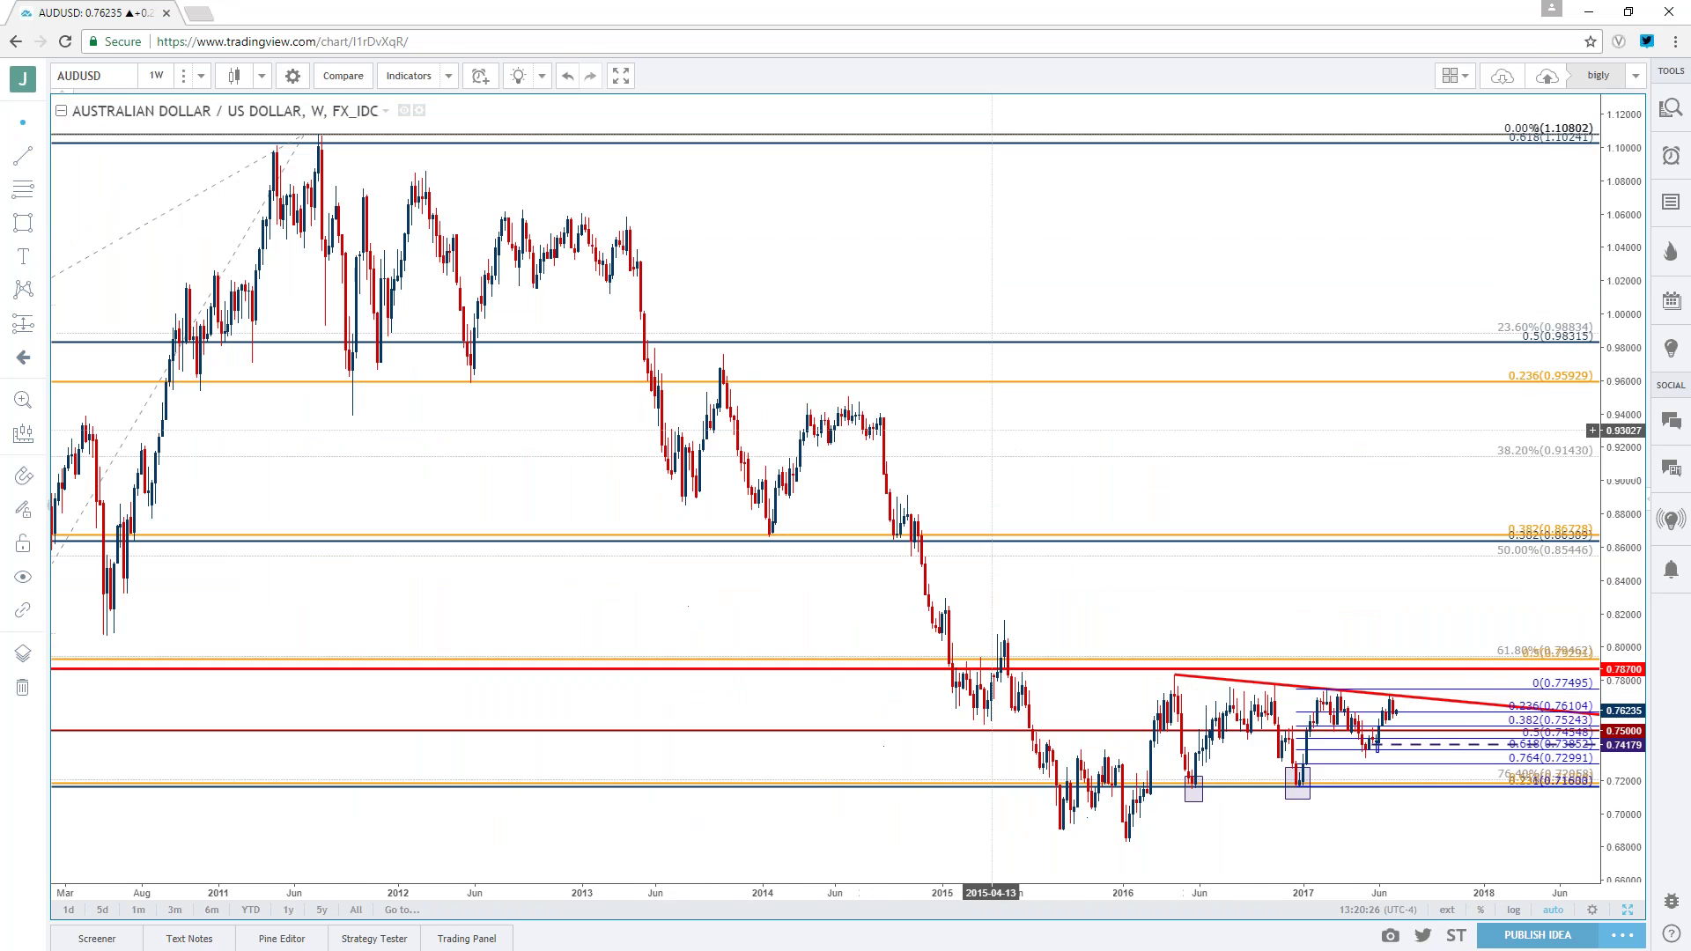
left_click(1189, 730)
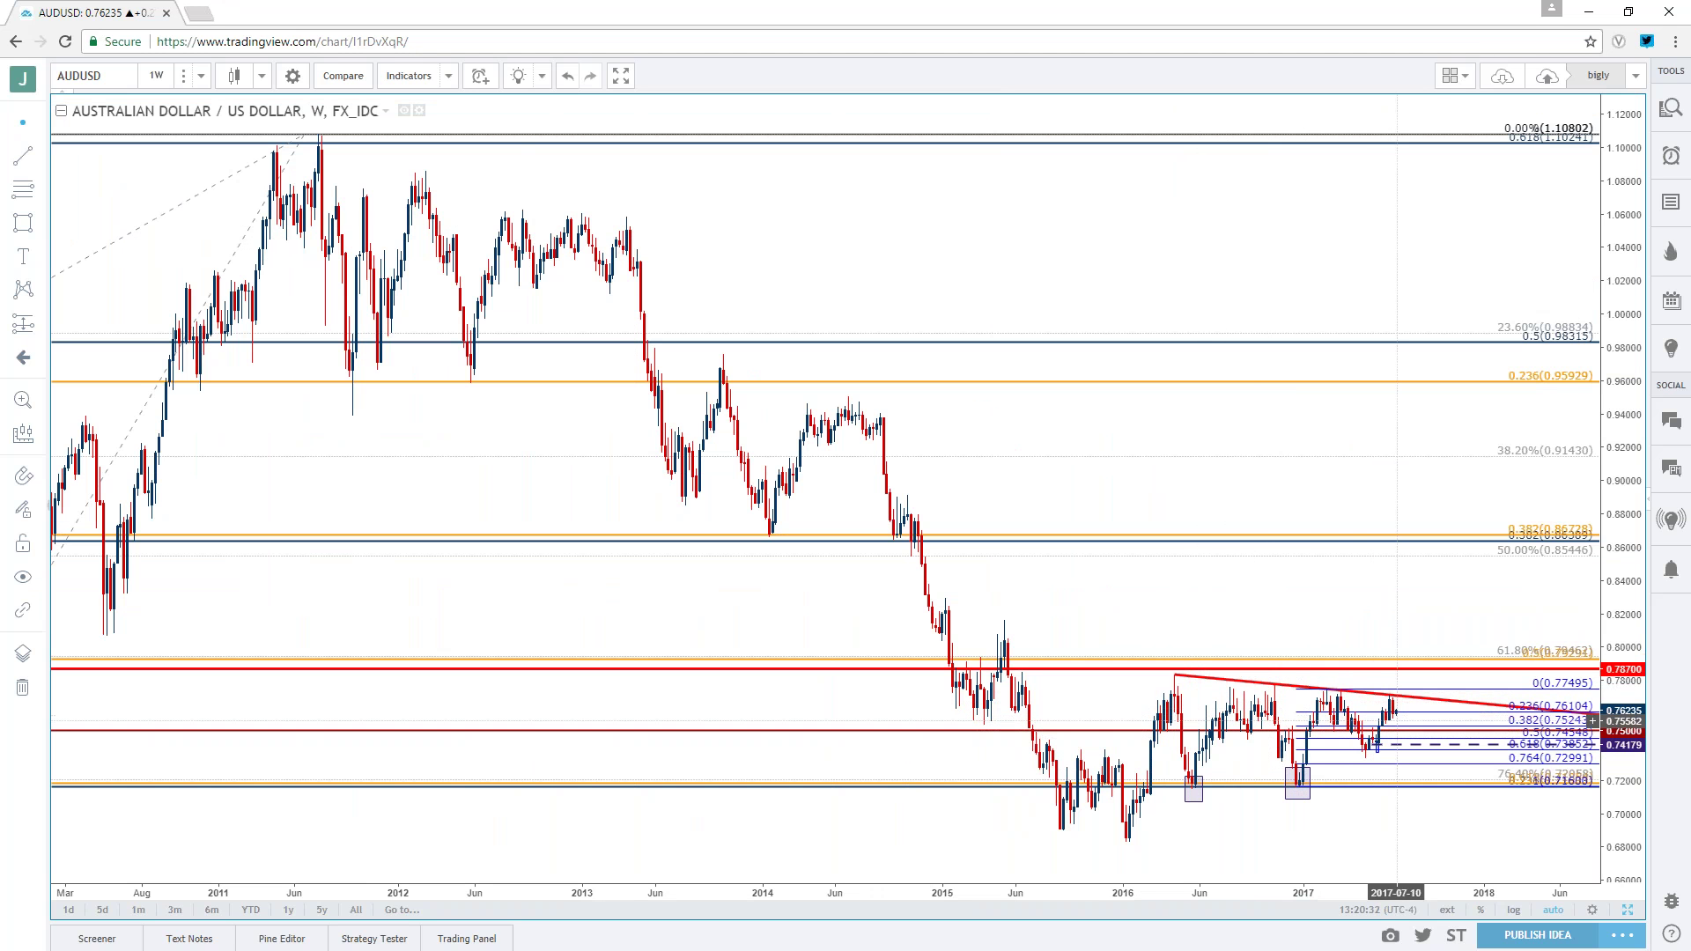
- Set AUDUSD to daily candles covering late 2016 to mid-2017
scroll(1100, 616, "up", 3)
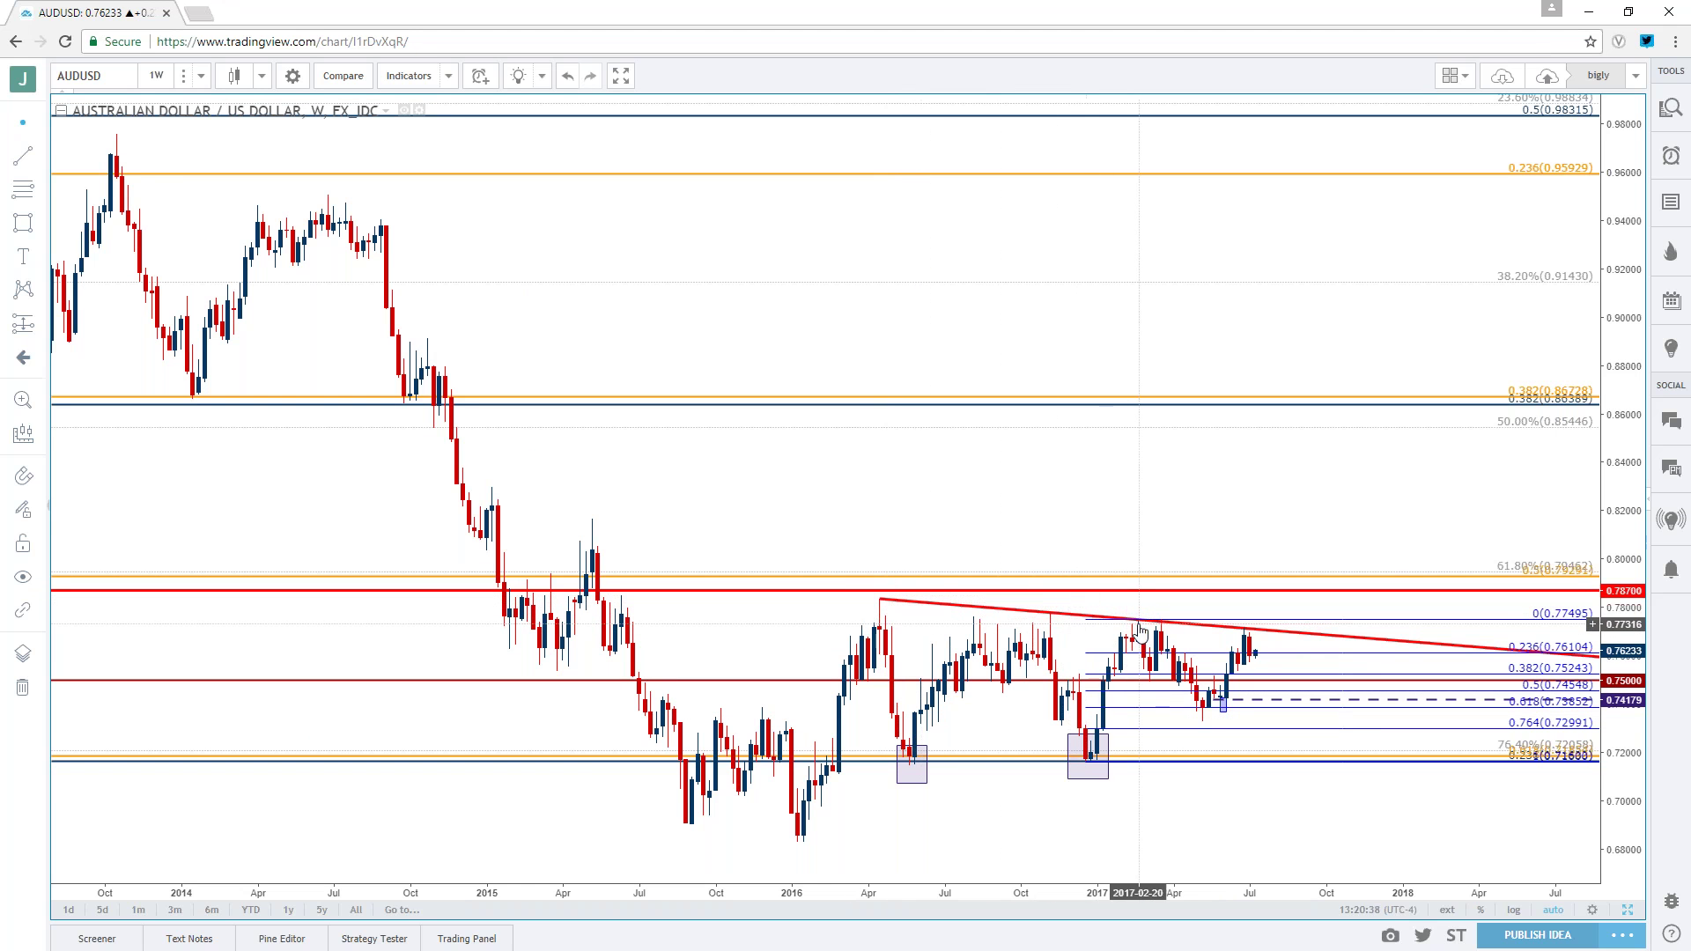
scroll(1154, 627, "up", 3)
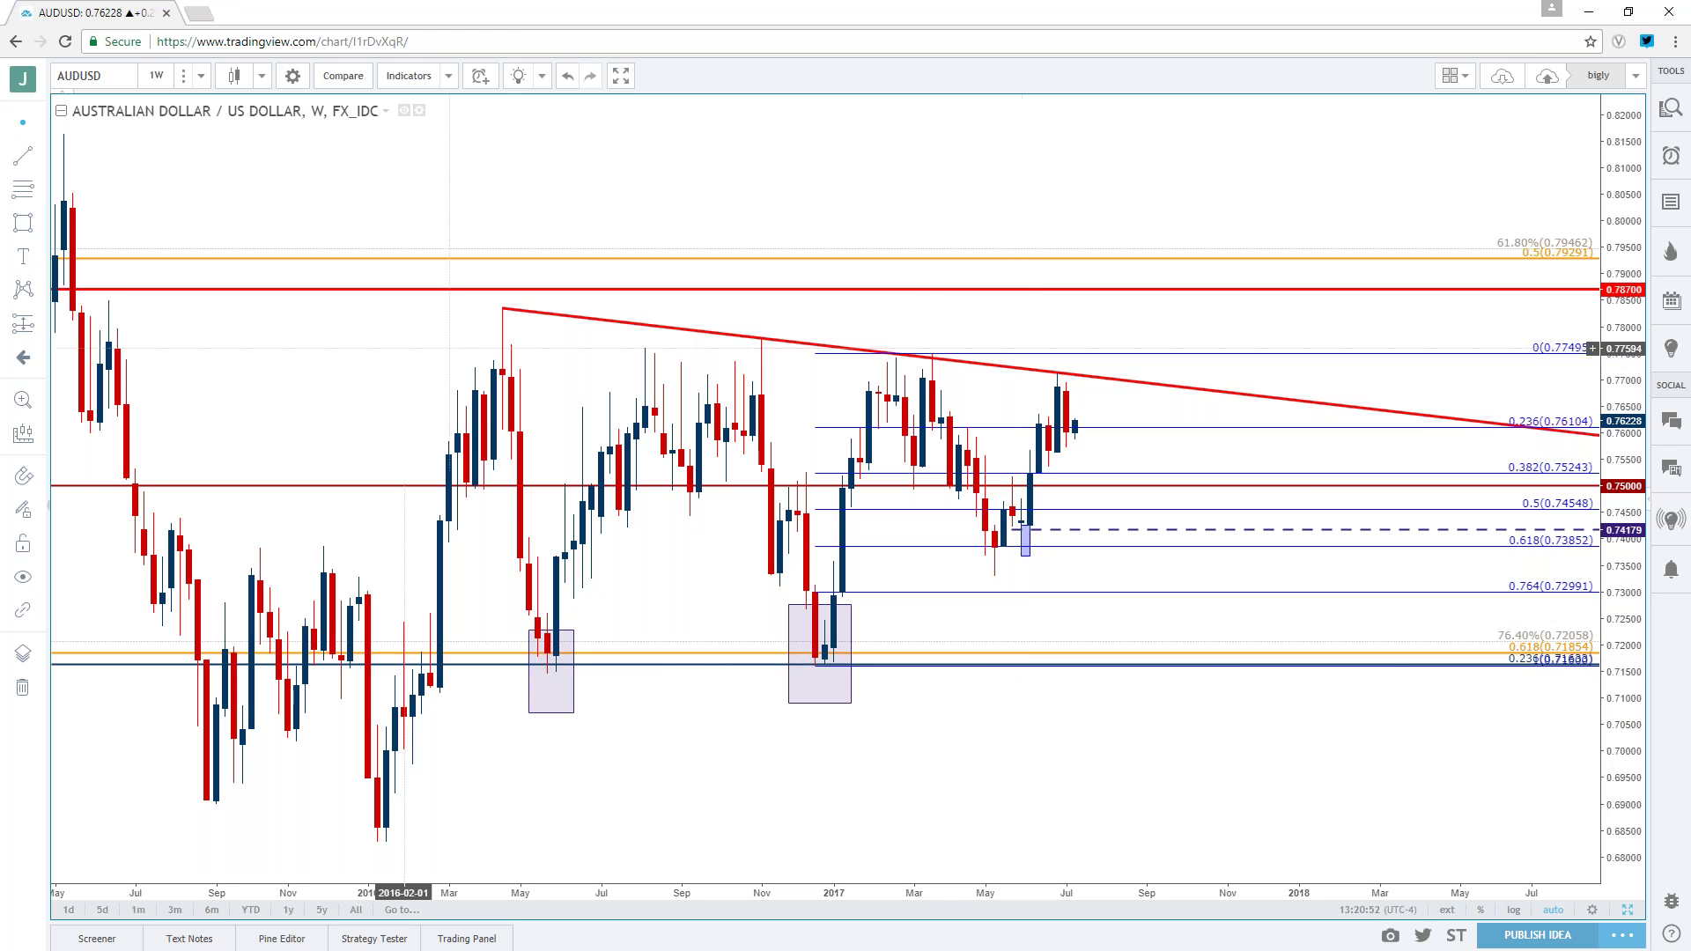
left_click(155, 76)
left_click(188, 366)
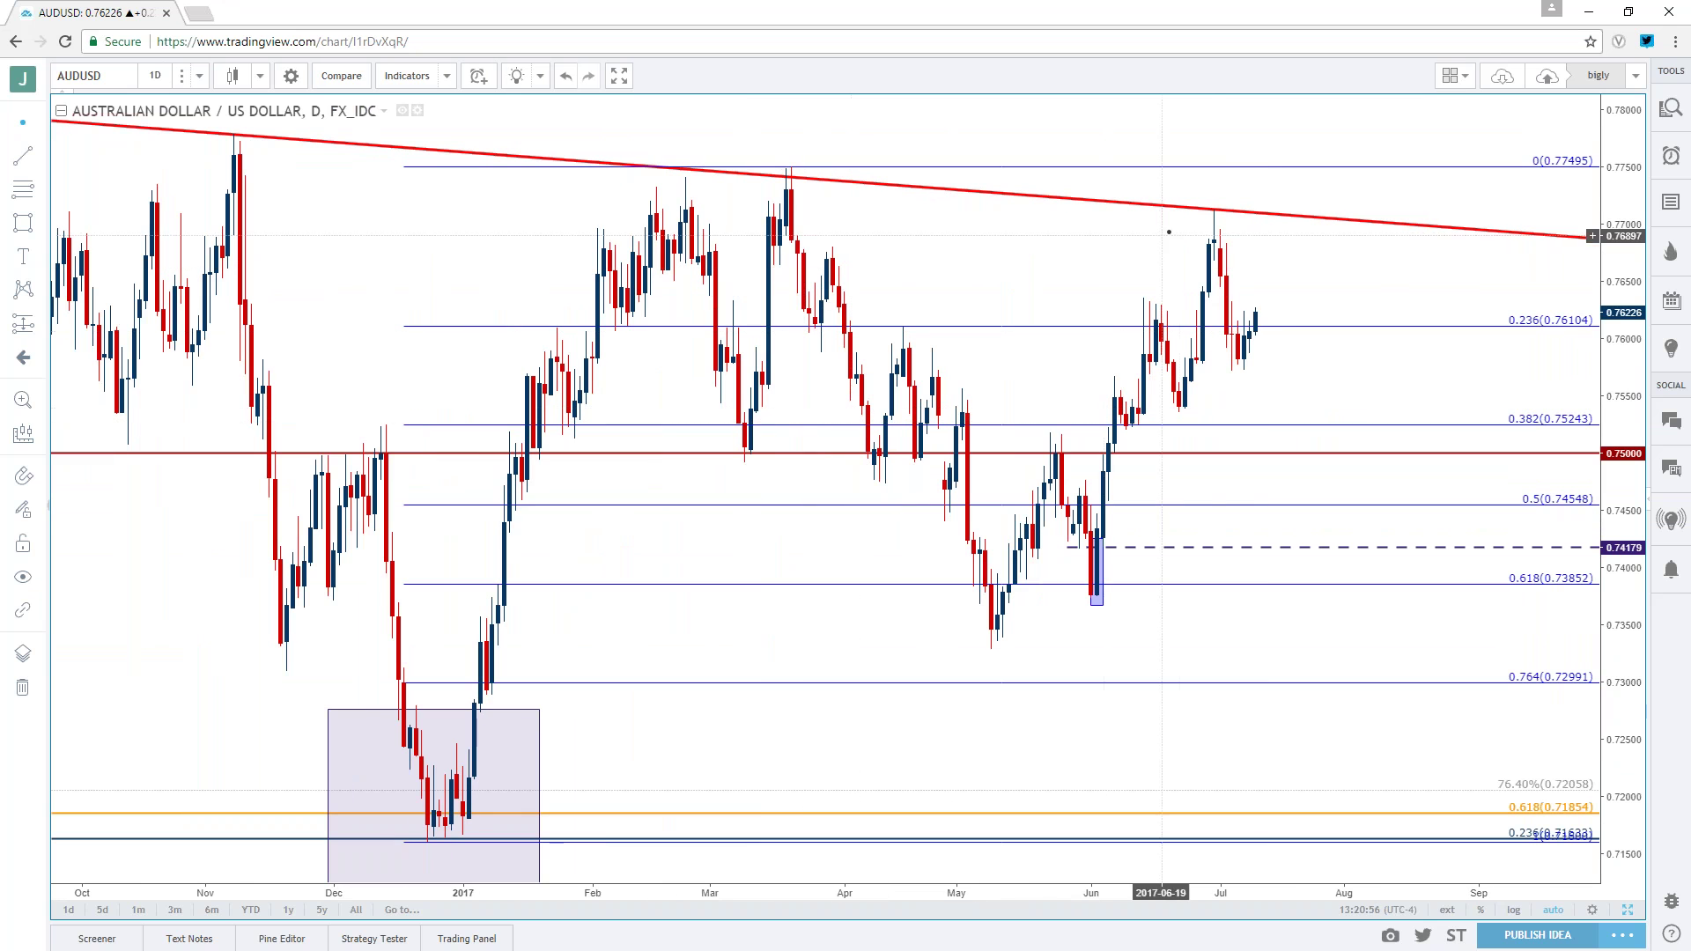
- Select the falling red AUDUSD trendline and switch the chart to 4-hour candles
left_click(1216, 218)
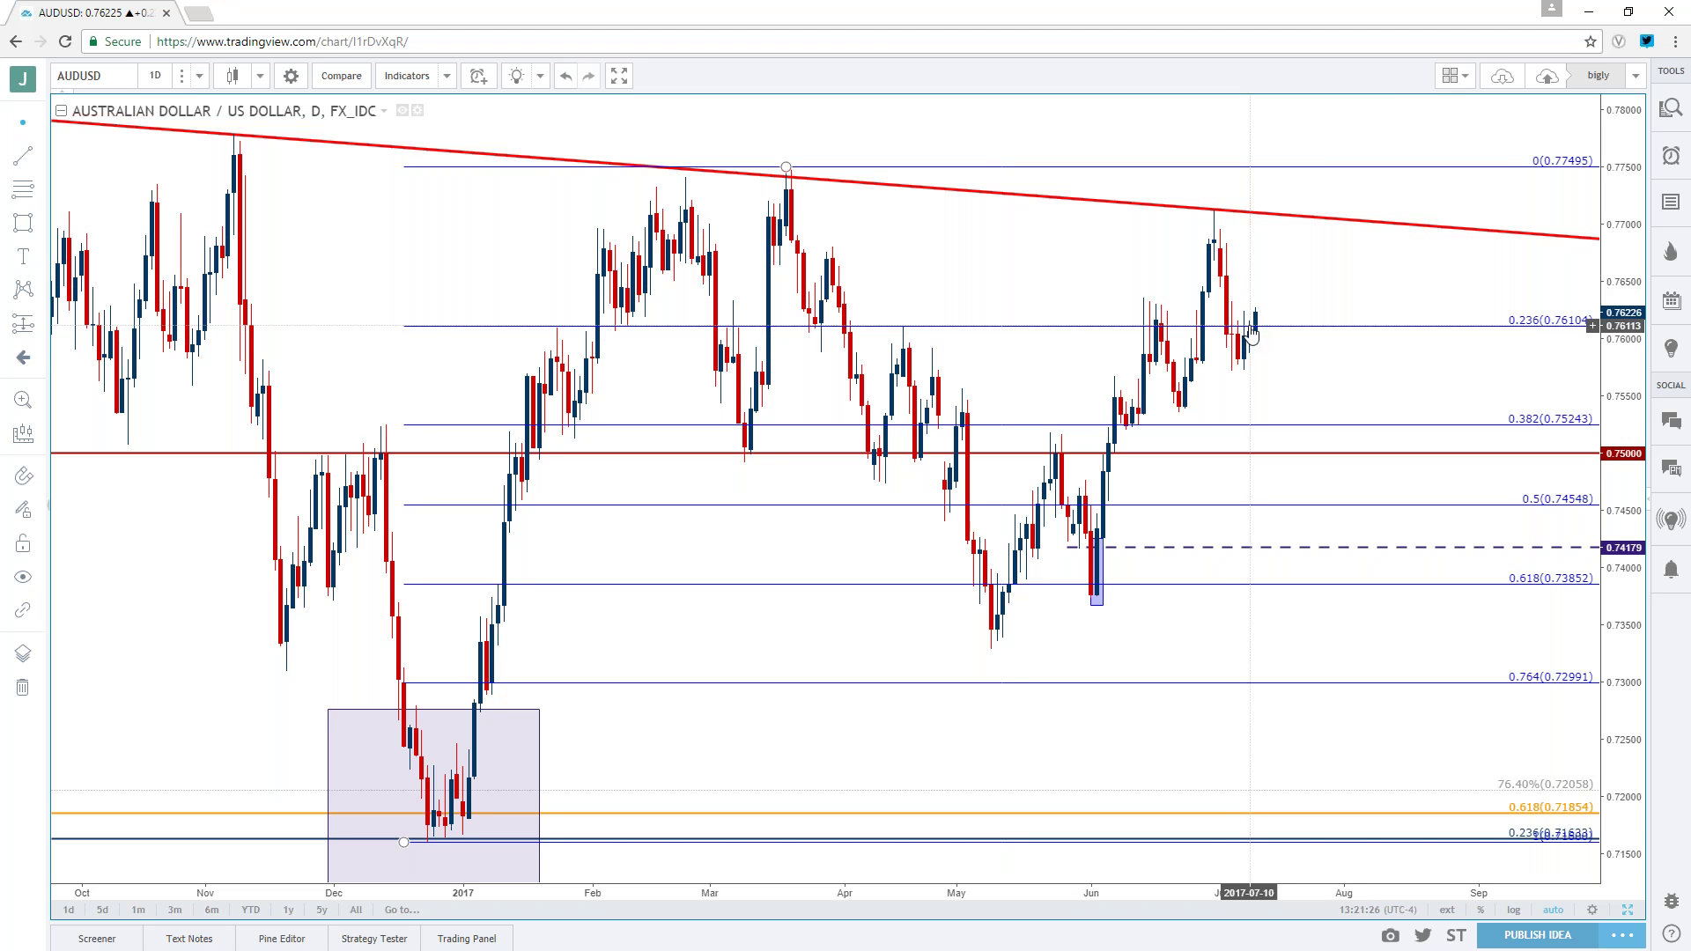
left_click(199, 76)
left_click(172, 342)
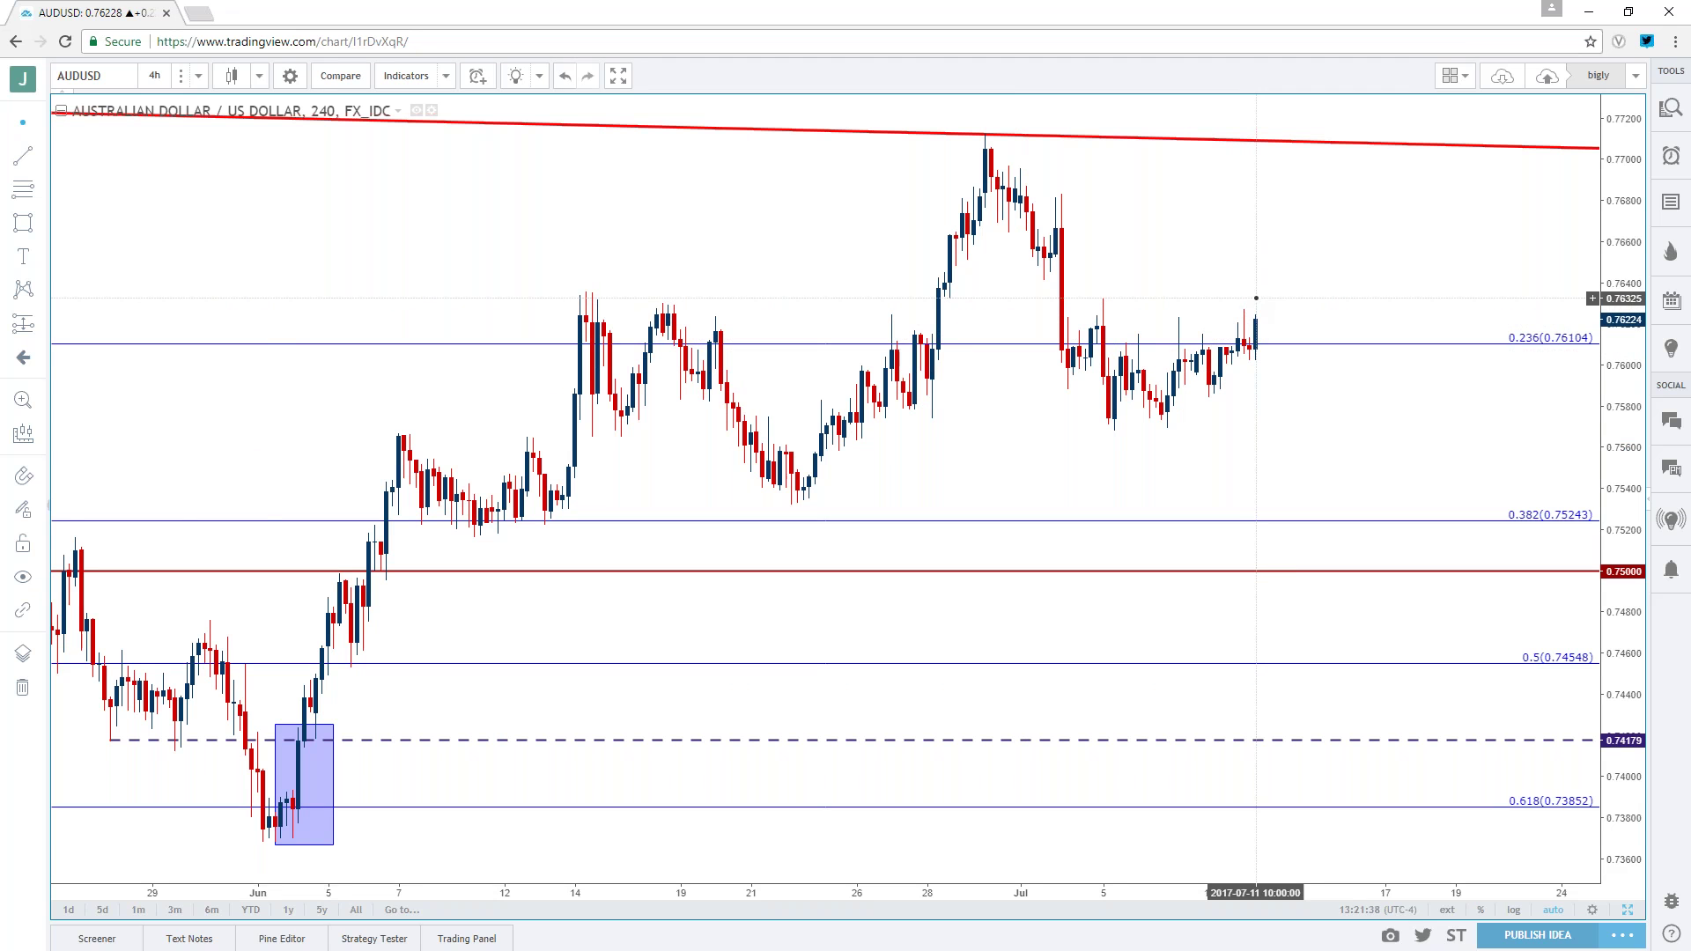
- Draw horizontal rays at two June swing highs, the upper near 0.76355
left_click(41, 158)
left_click(132, 243)
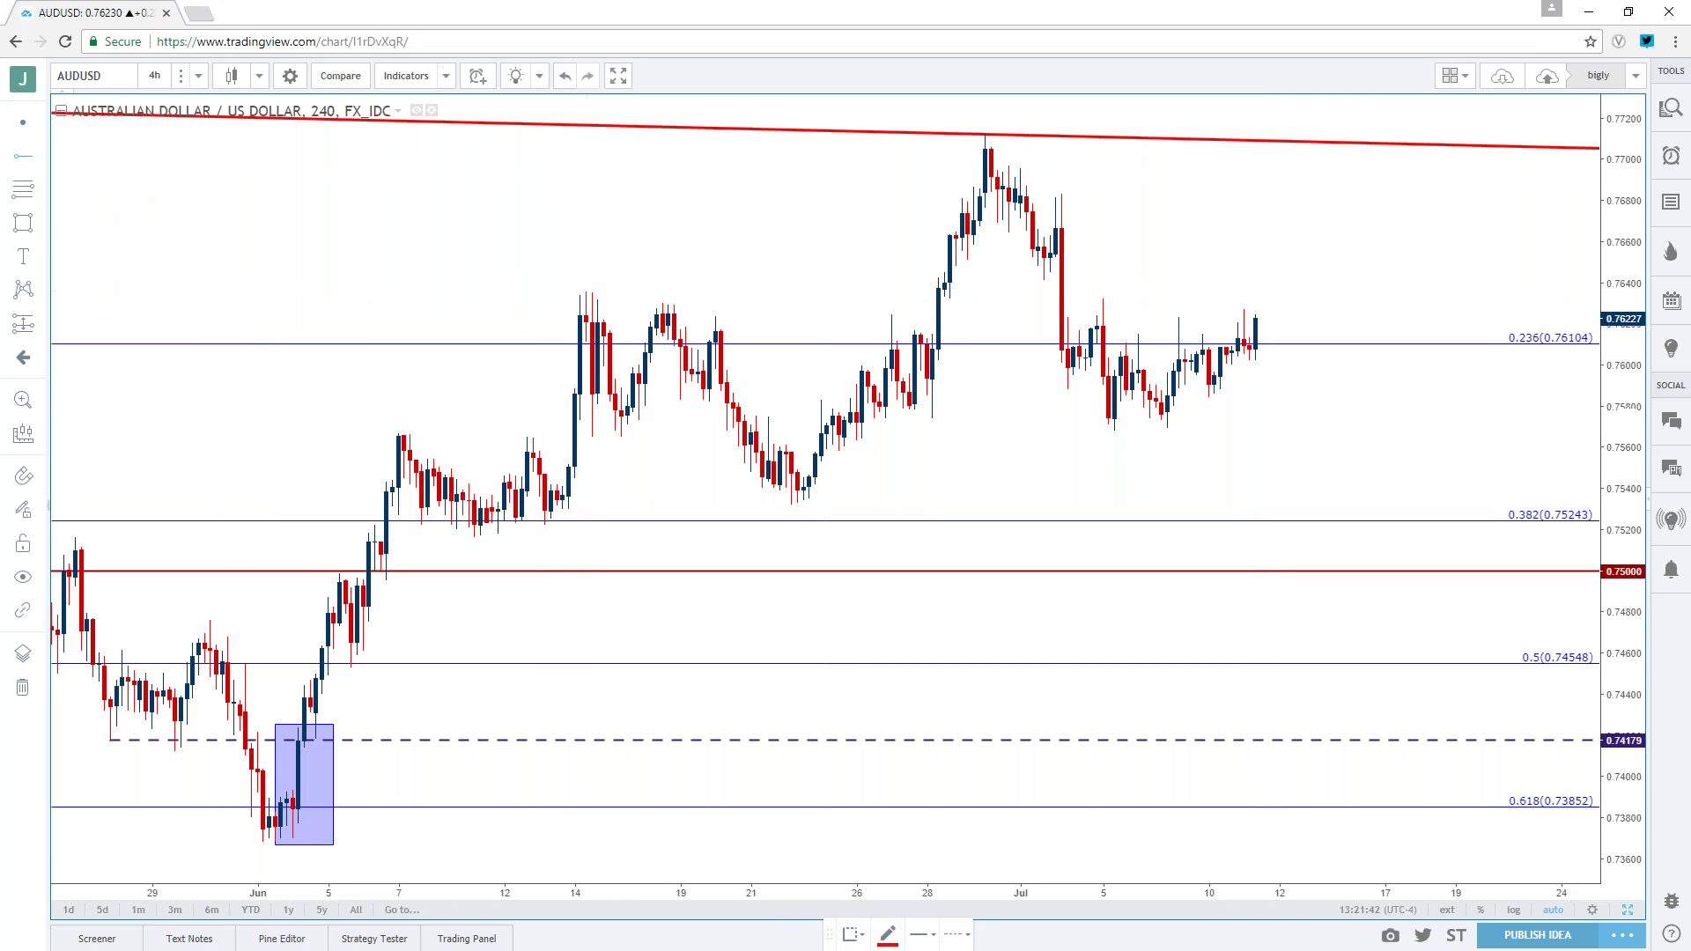
left_click(586, 292)
left_click(613, 272)
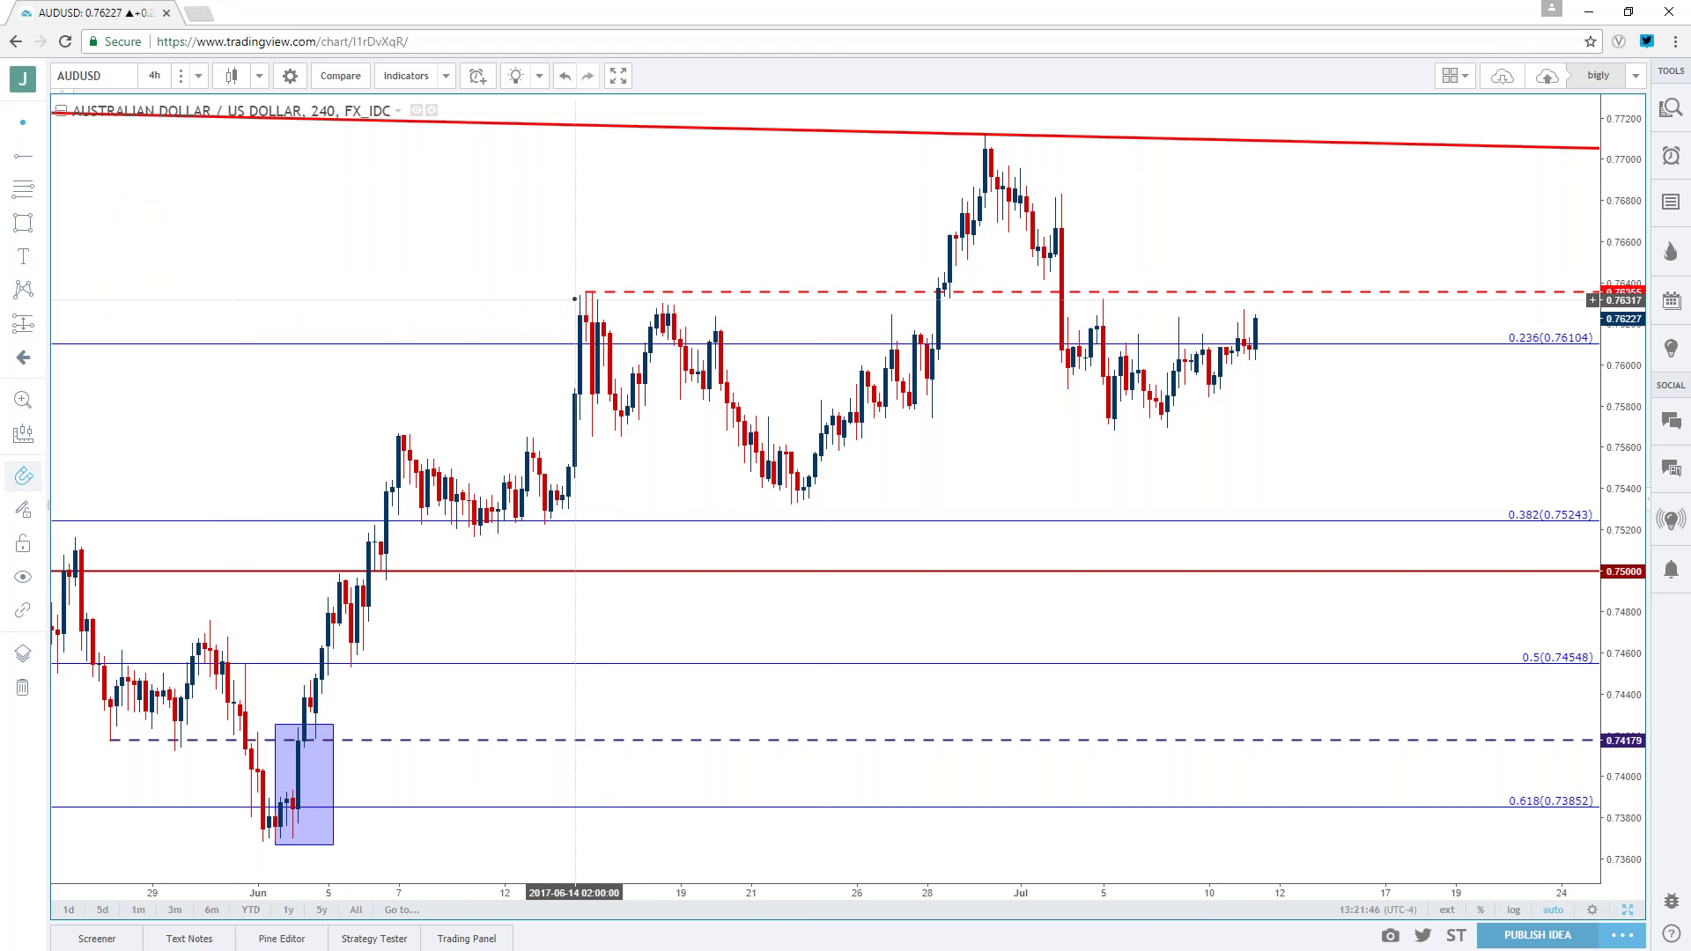
left_click(39, 156)
left_click(106, 251)
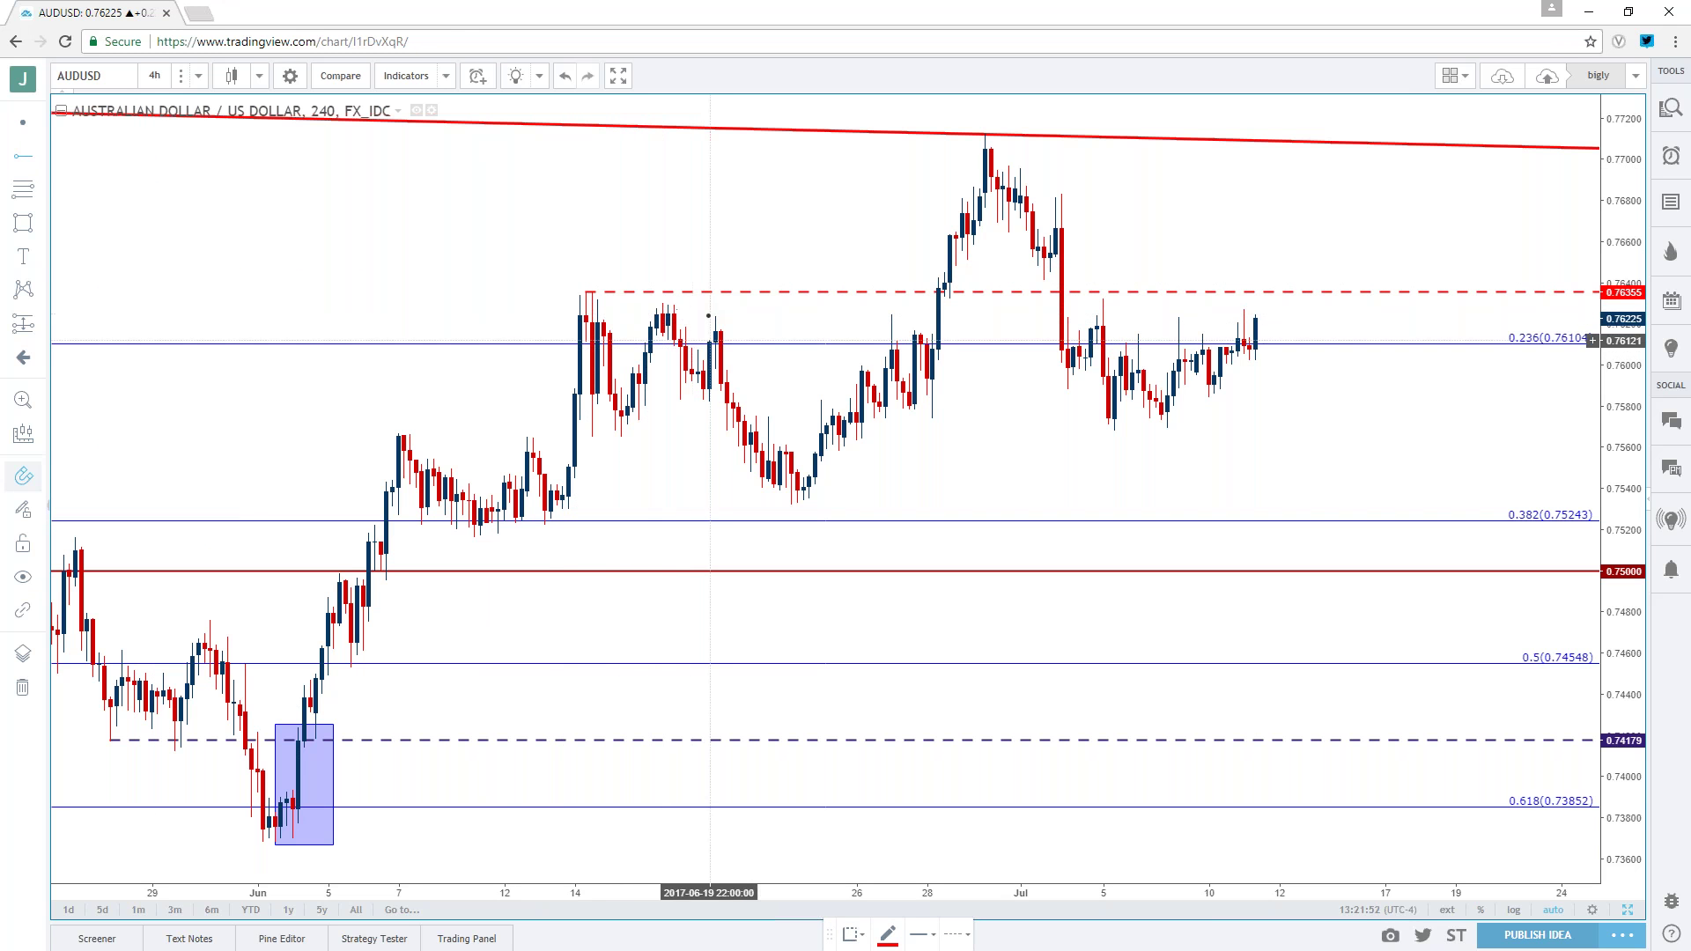
left_click(713, 315)
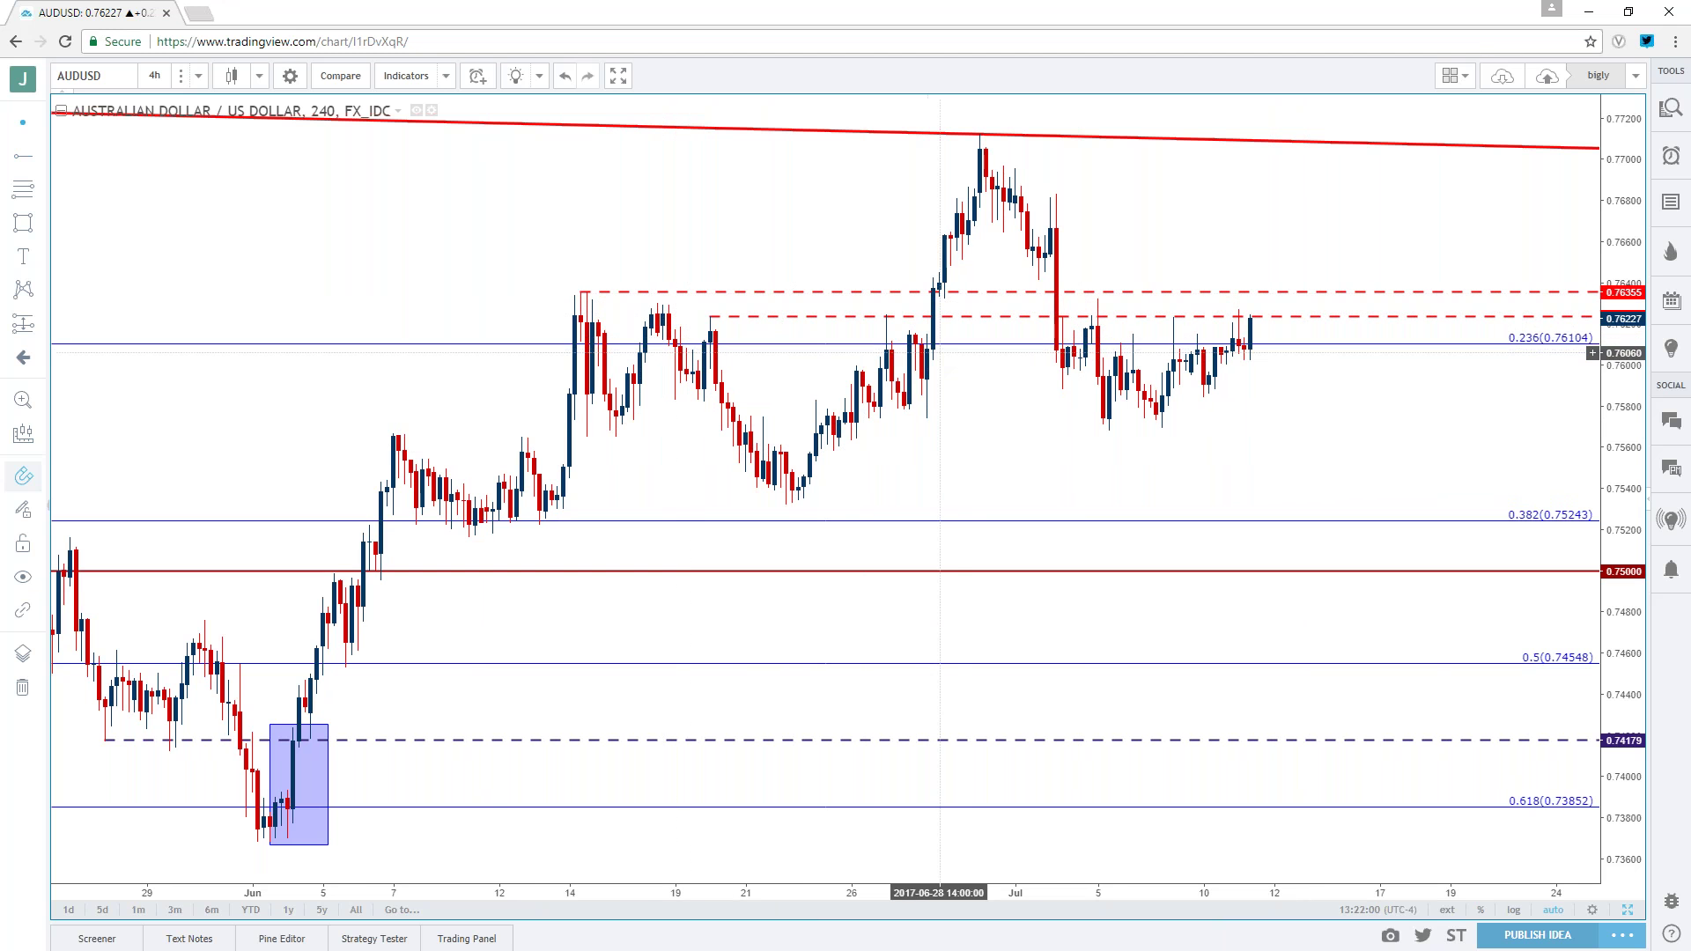
- Zoom out and switch the AUDUSD chart to daily candles
scroll(1144, 325, "down", 3)
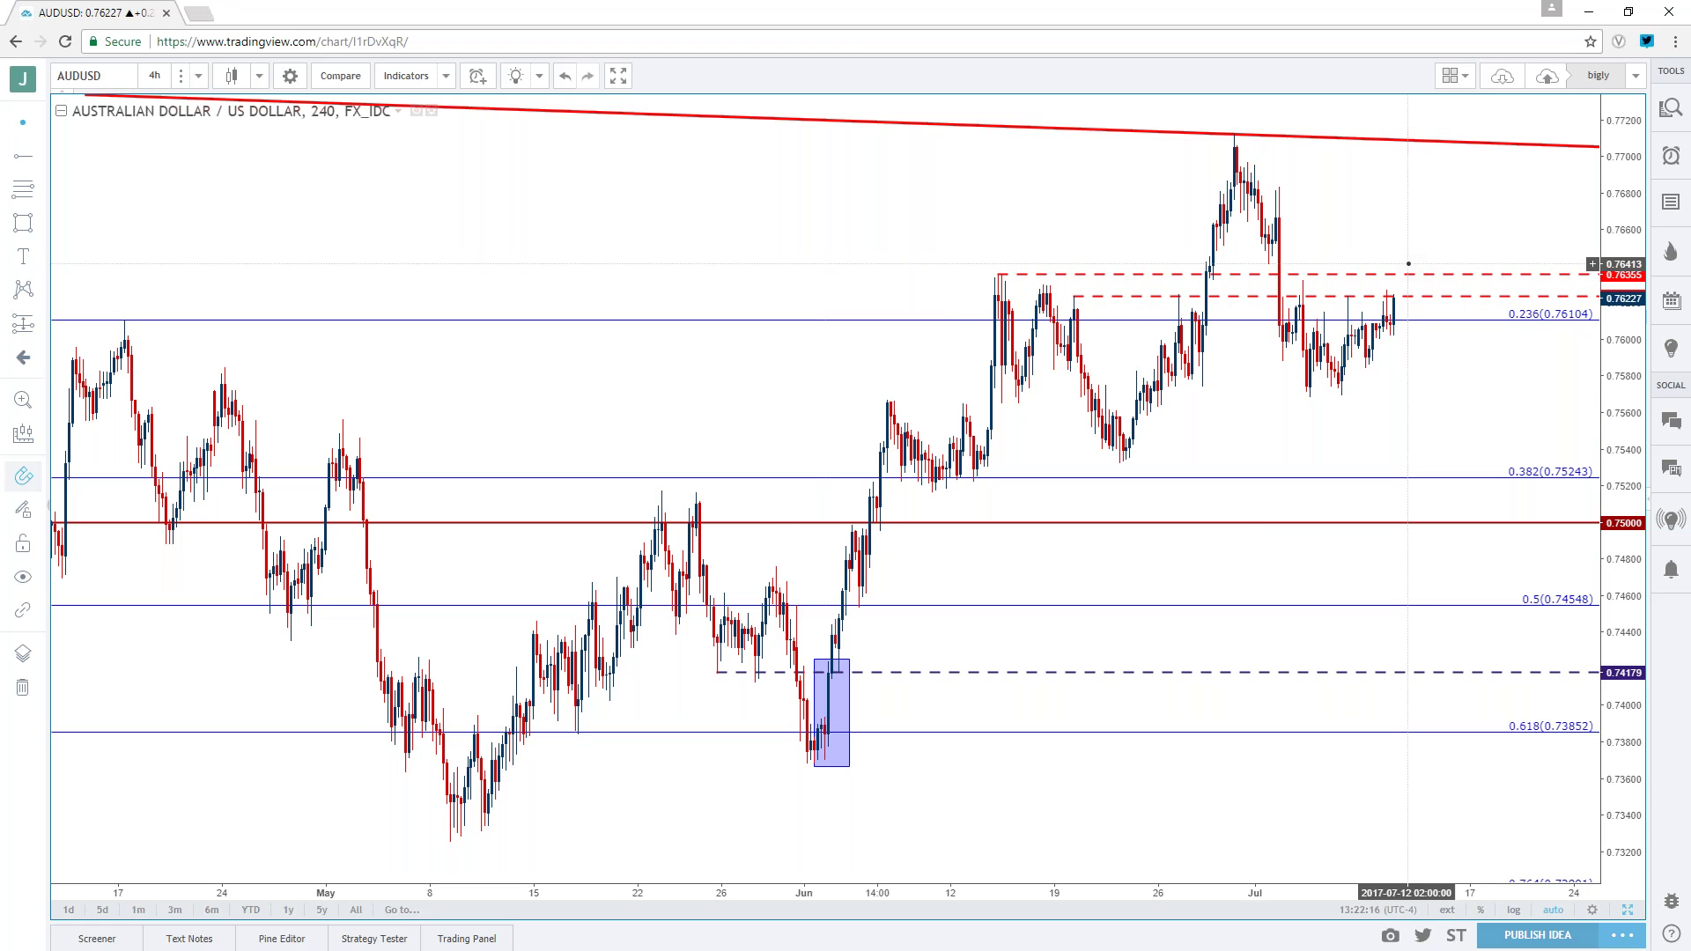
scroll(1408, 264, "down", 5)
left_click(154, 78)
left_click(177, 341)
scroll(811, 440, "up", 5)
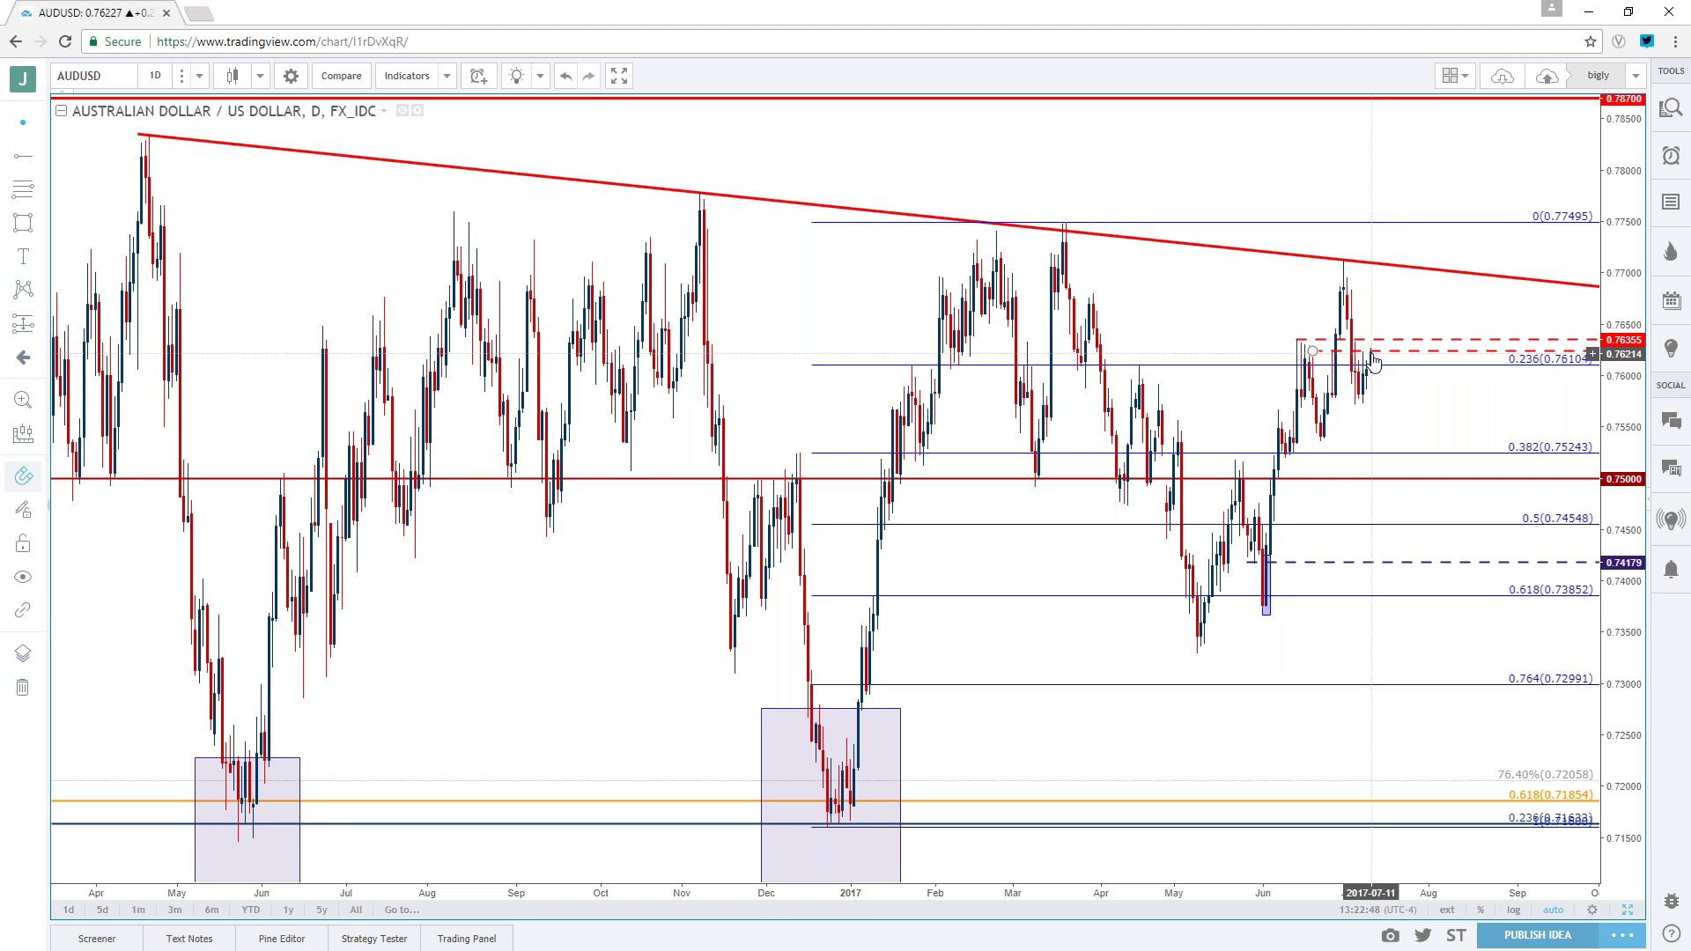
- Return AUDUSD to 4-hour candles and zoom out to show price from early March
scroll(1374, 361, "down", 5)
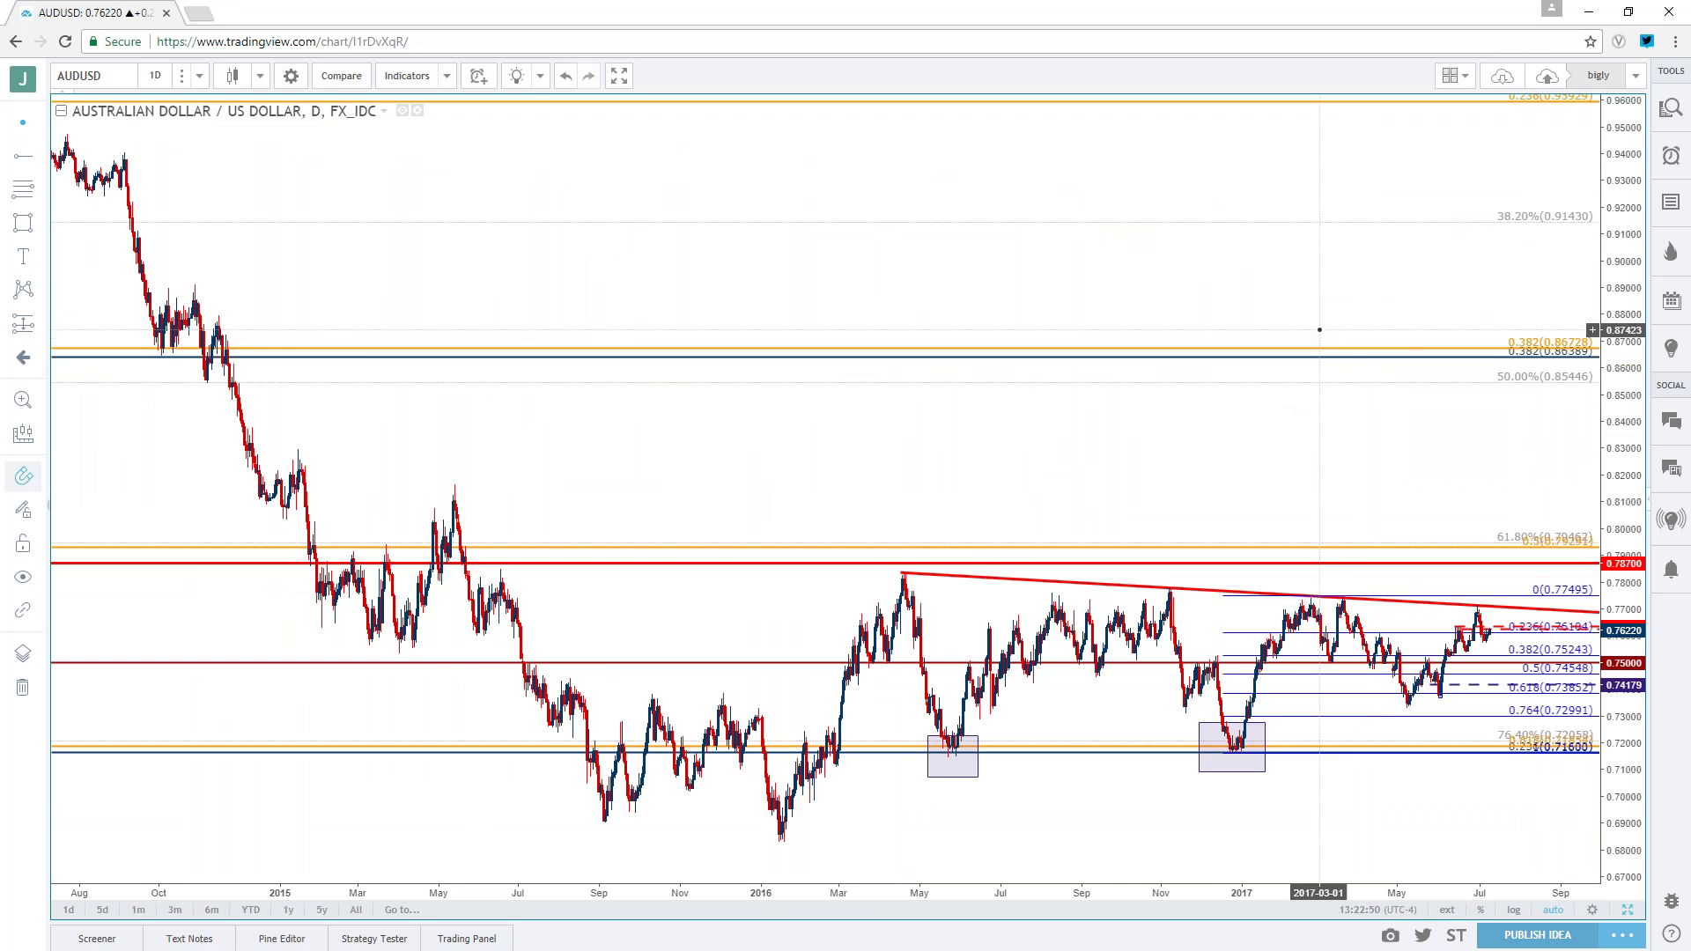
scroll(1319, 328, "up", 5)
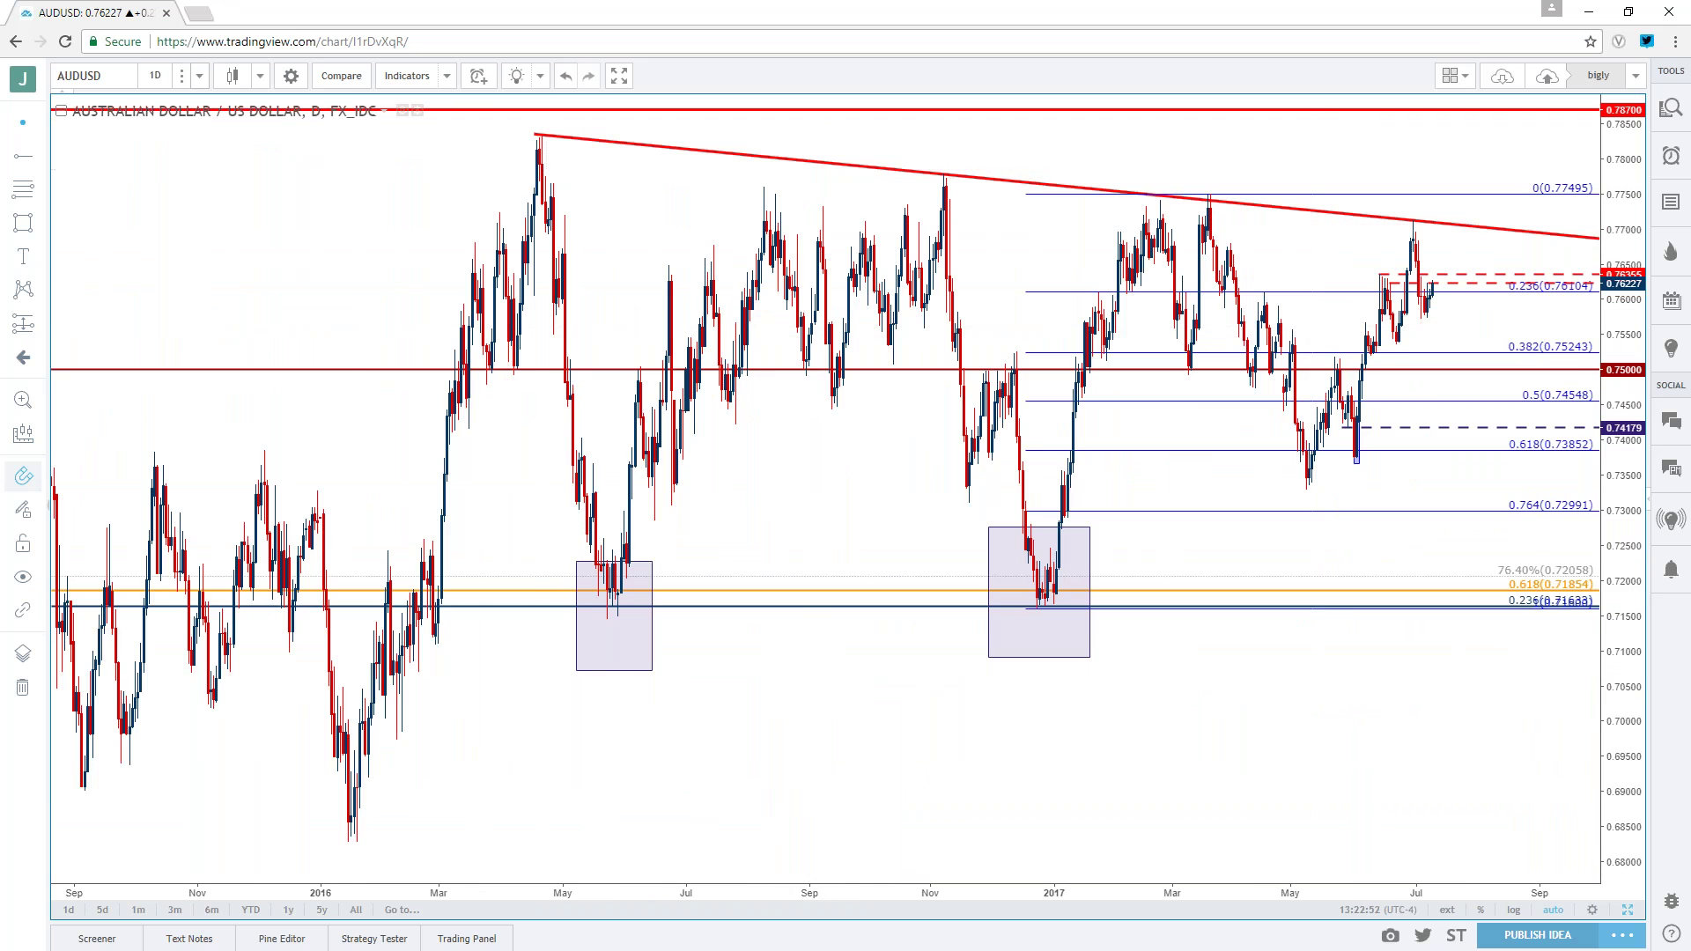
left_click(159, 76)
left_click(194, 291)
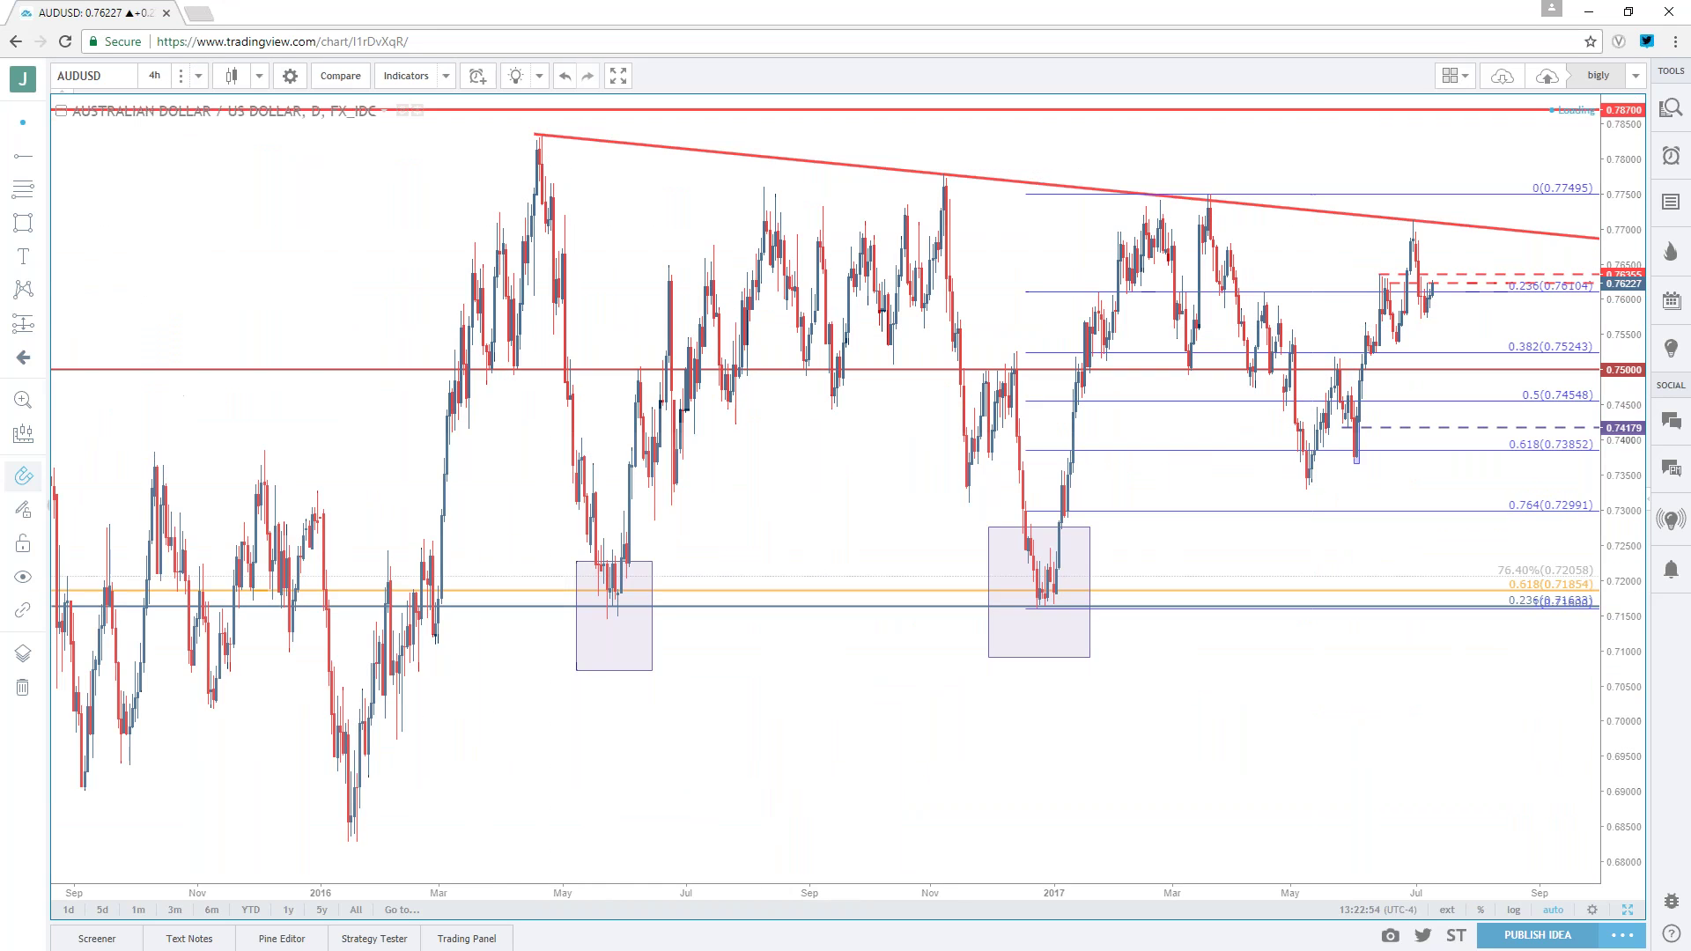
scroll(604, 405, "up", 2)
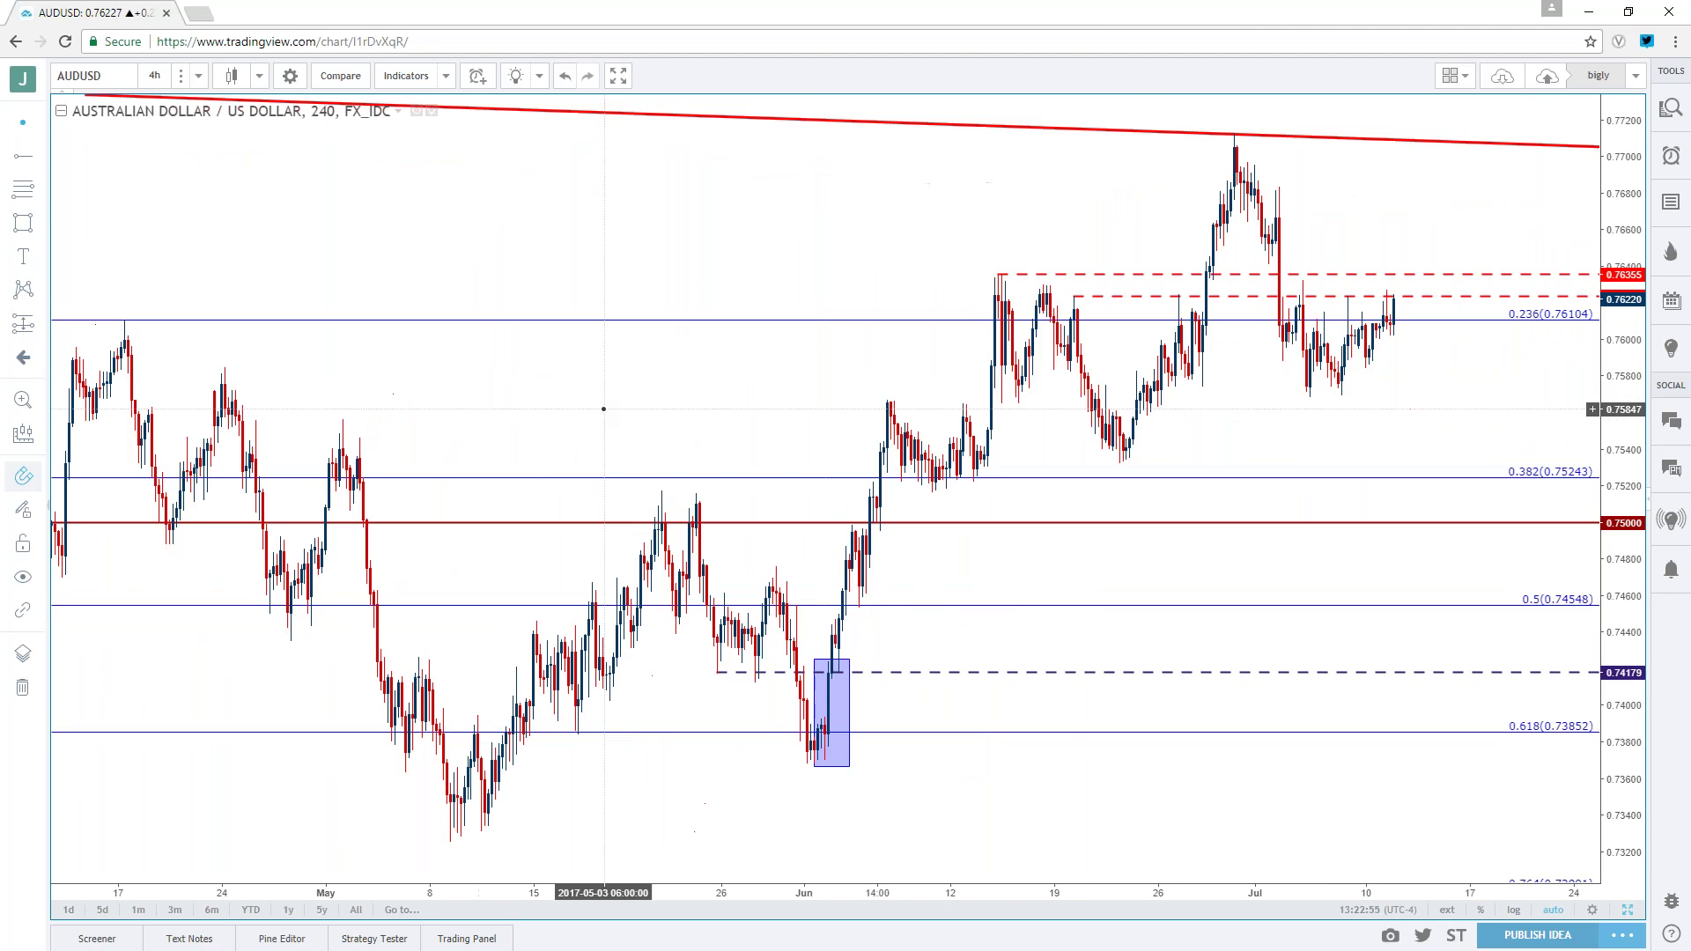
scroll(603, 408, "up", 1)
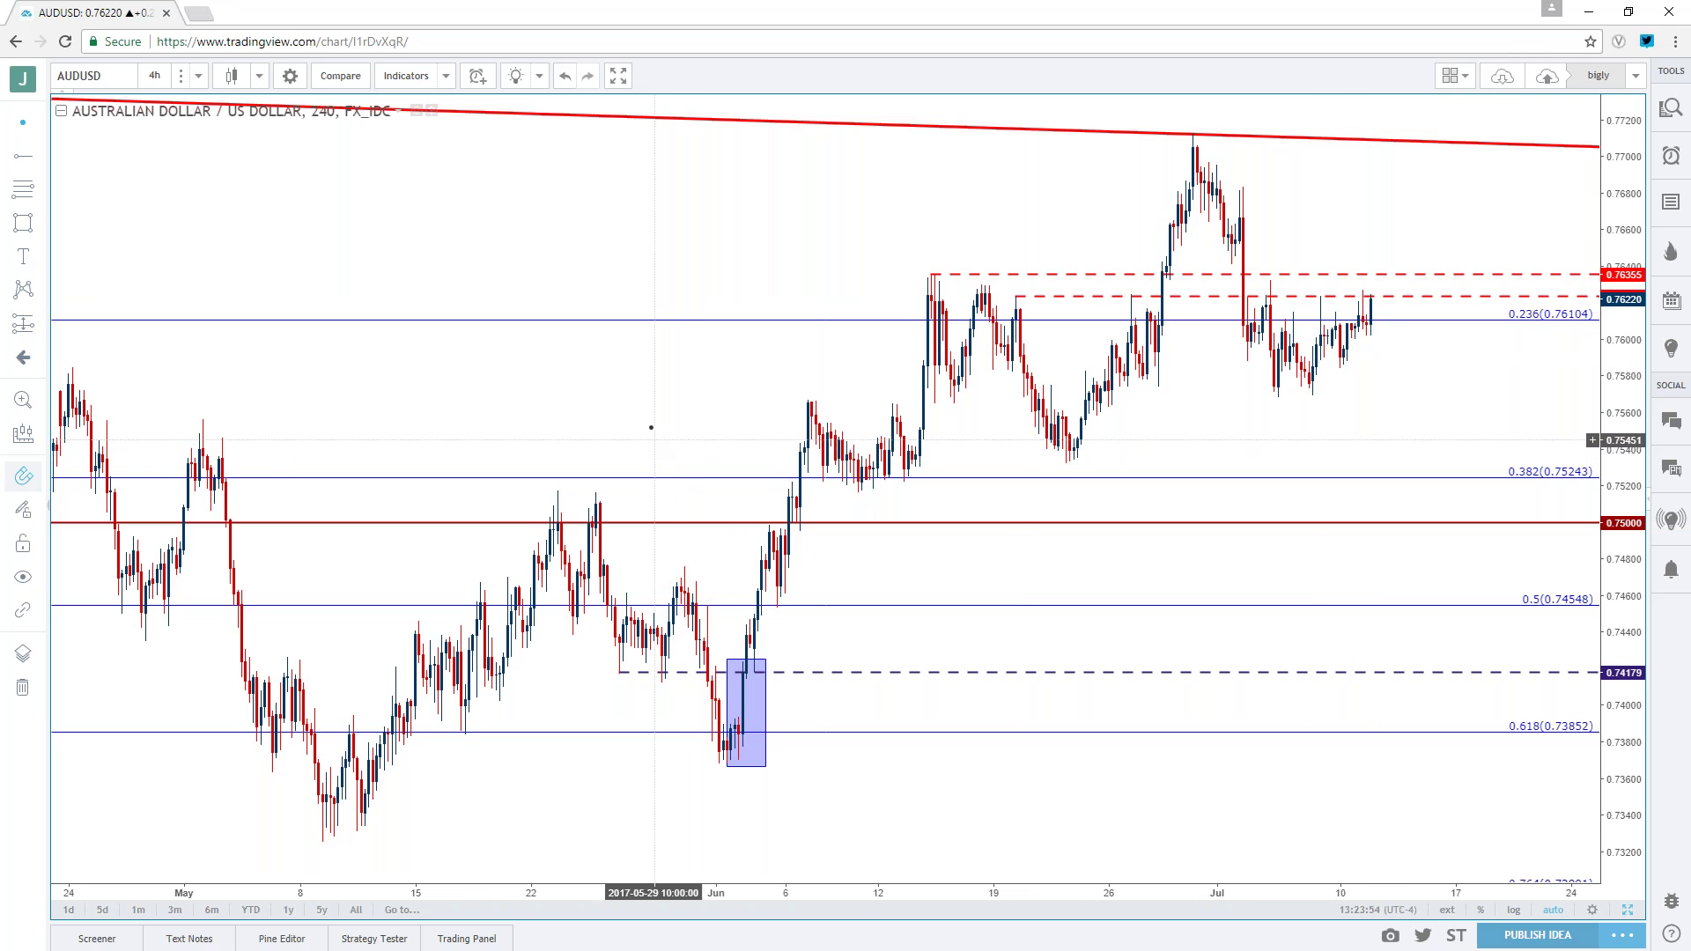
scroll(632, 390, "down", 3)
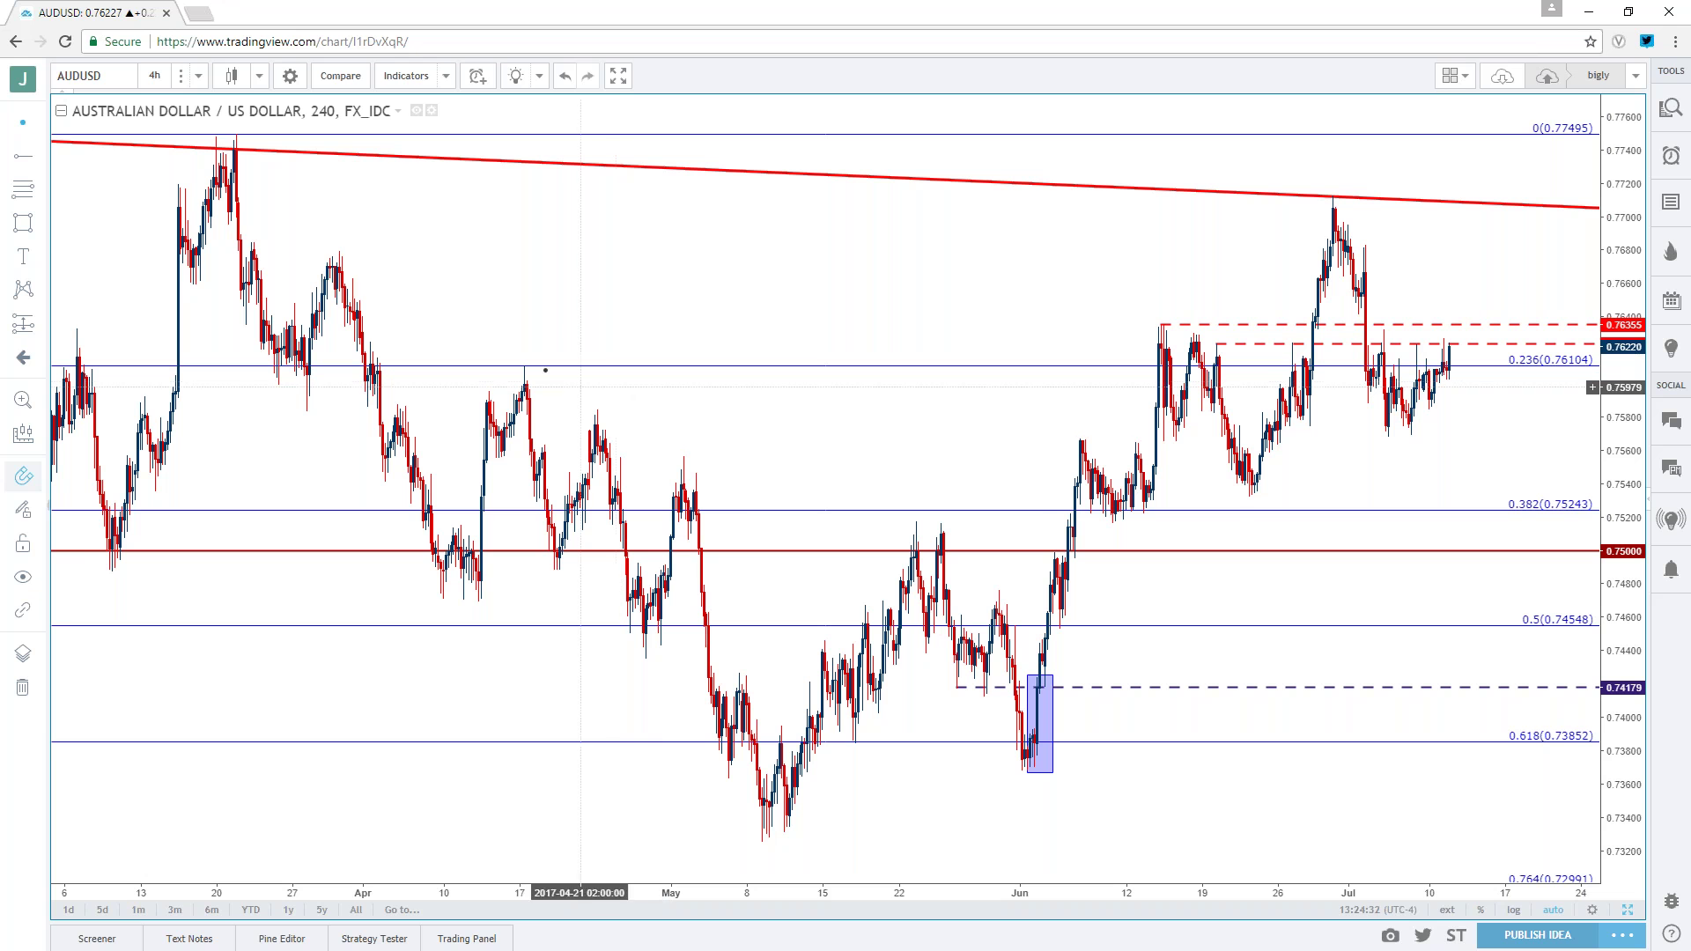
left_click(148, 77)
- Load the FX_IDC USDJPY chart from the symbol search
type("USDJPY")
key("Down")
key("Return")
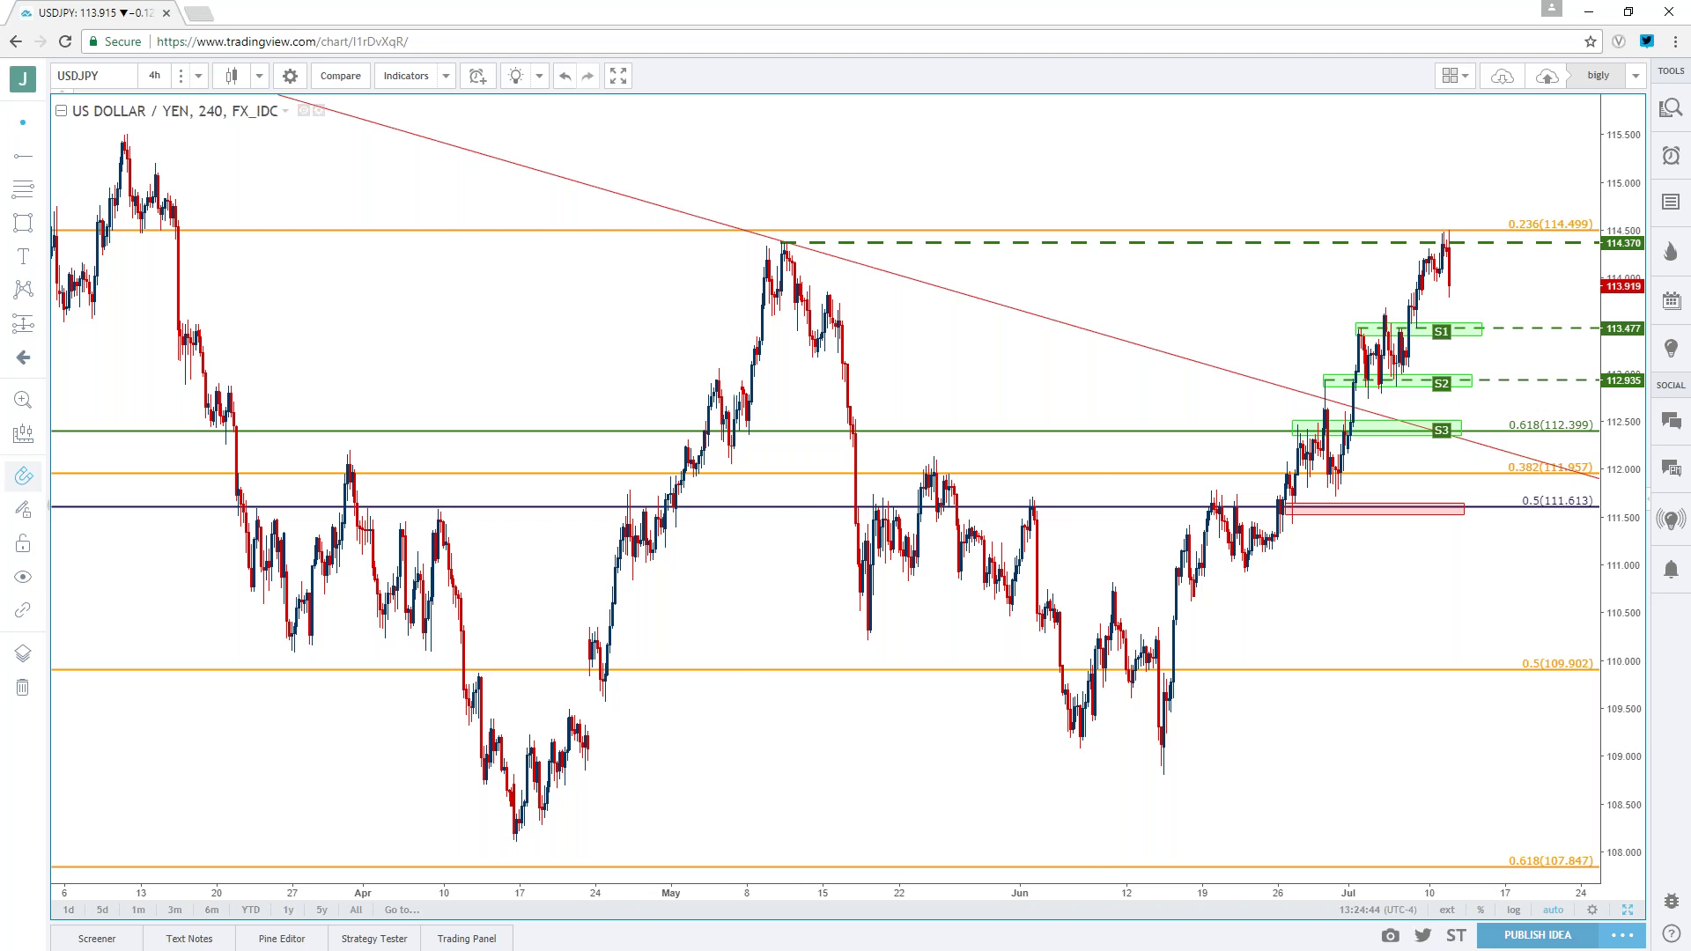
- Zoom in, pan the latest bars up to the price scale, then switch to daily candles
scroll(1093, 615, "up", 3)
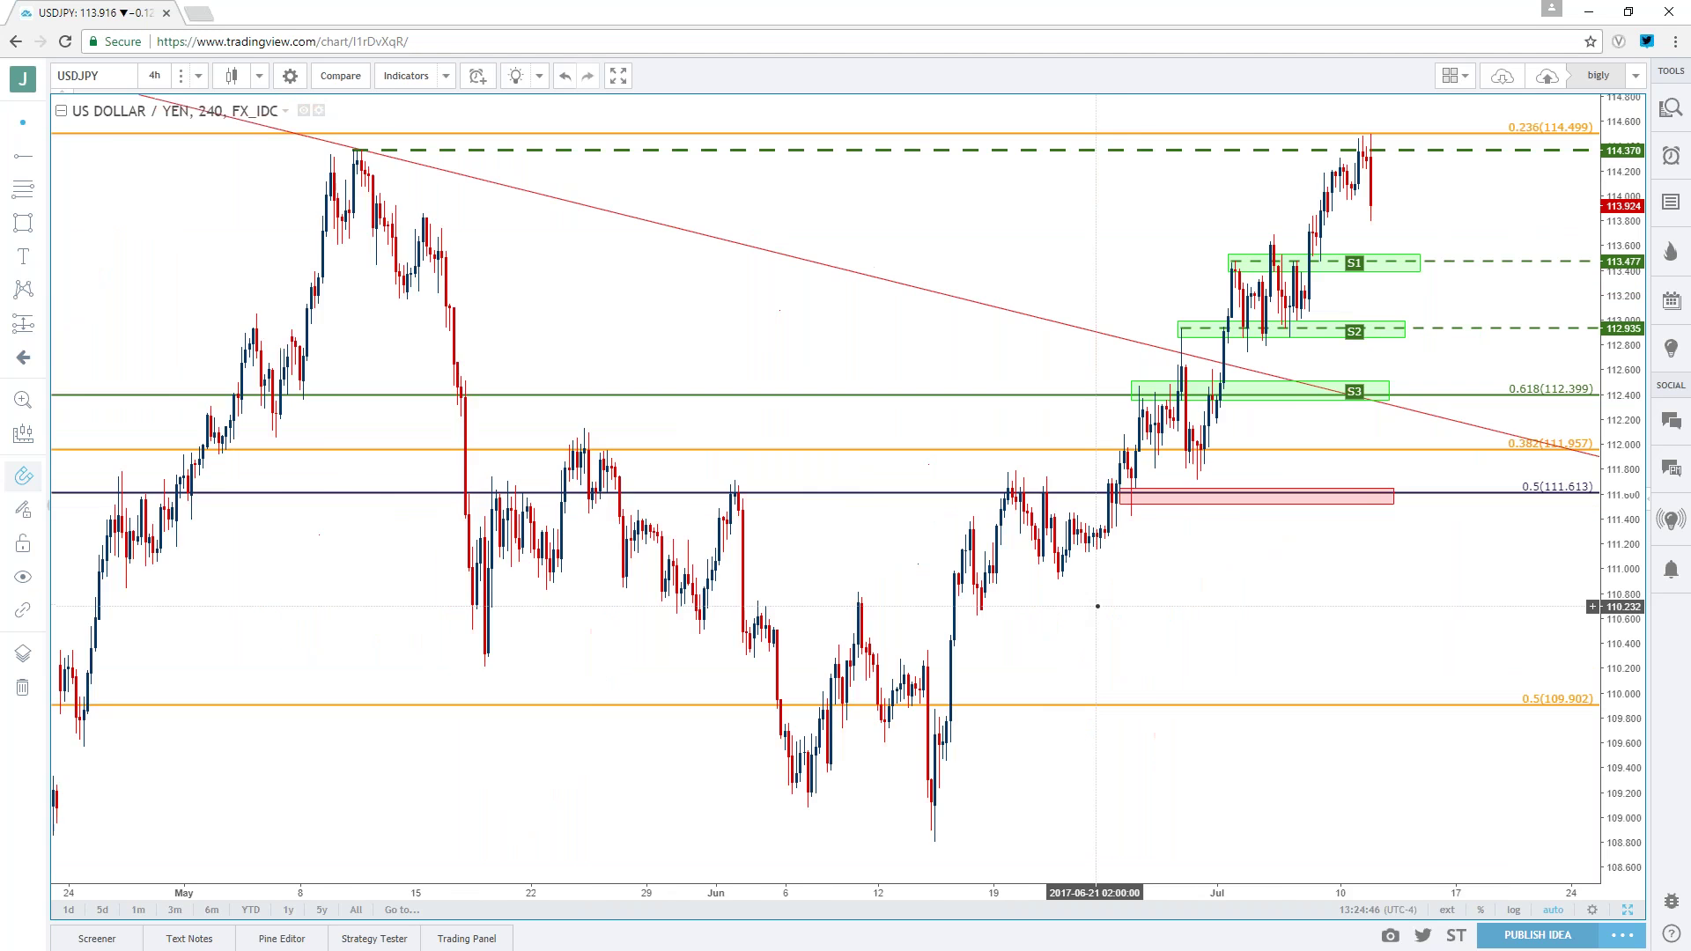
scroll(1093, 614, "up", 2)
left_click_drag(1190, 599, 1415, 579)
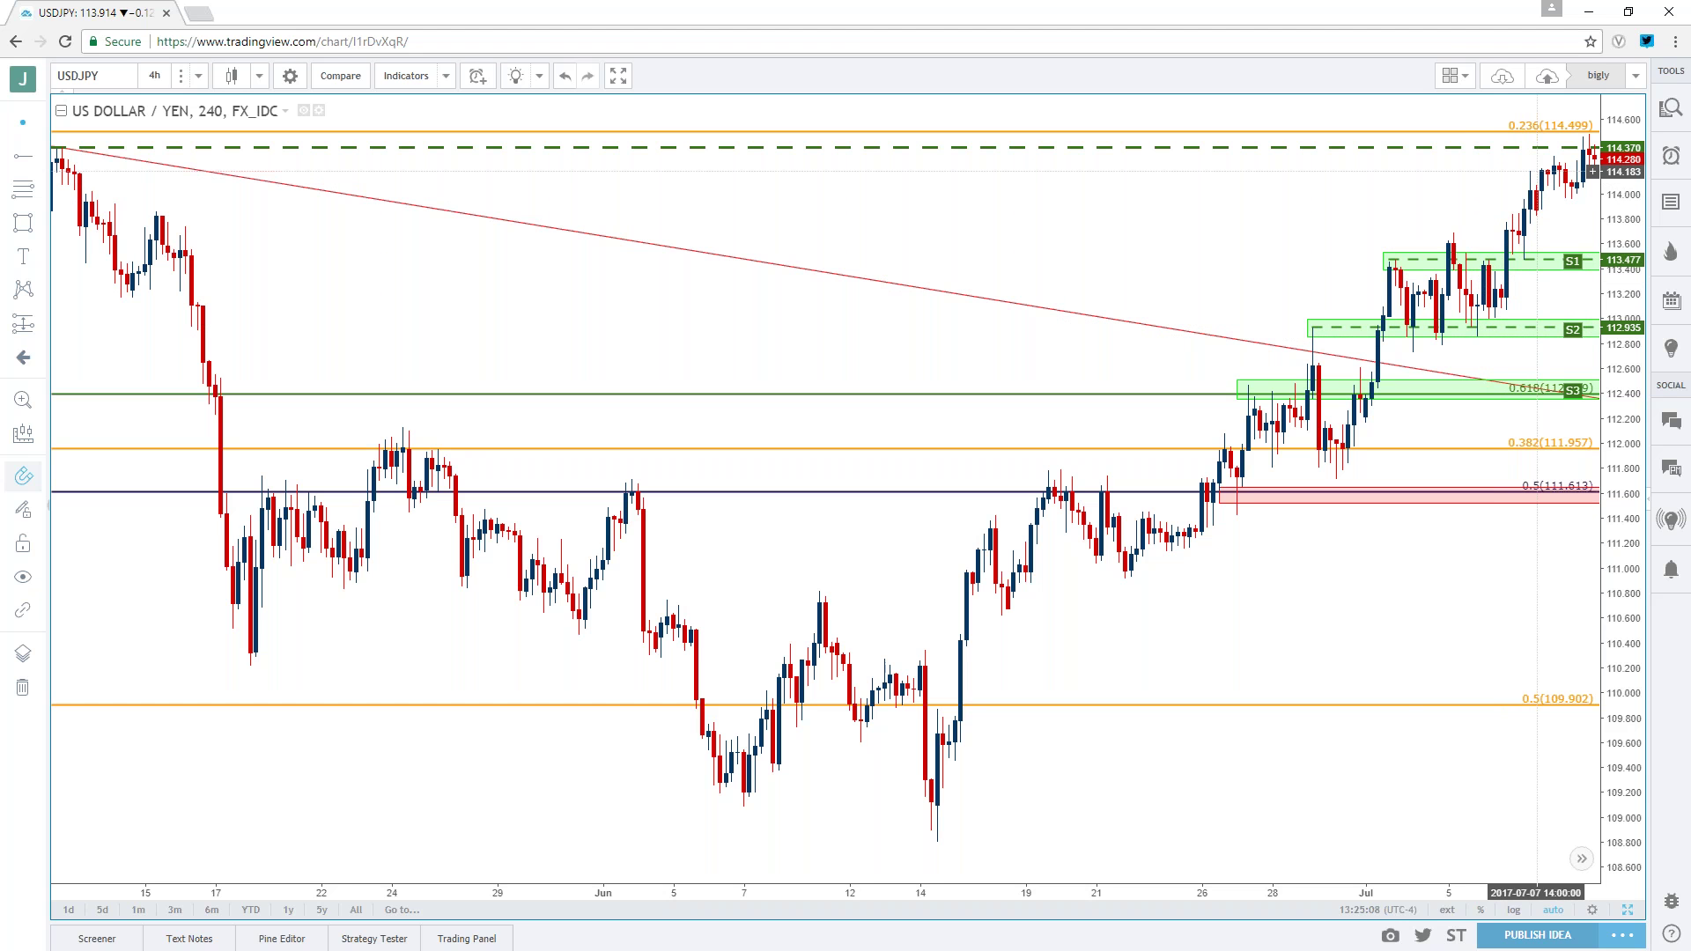
scroll(1483, 184, "right", 5)
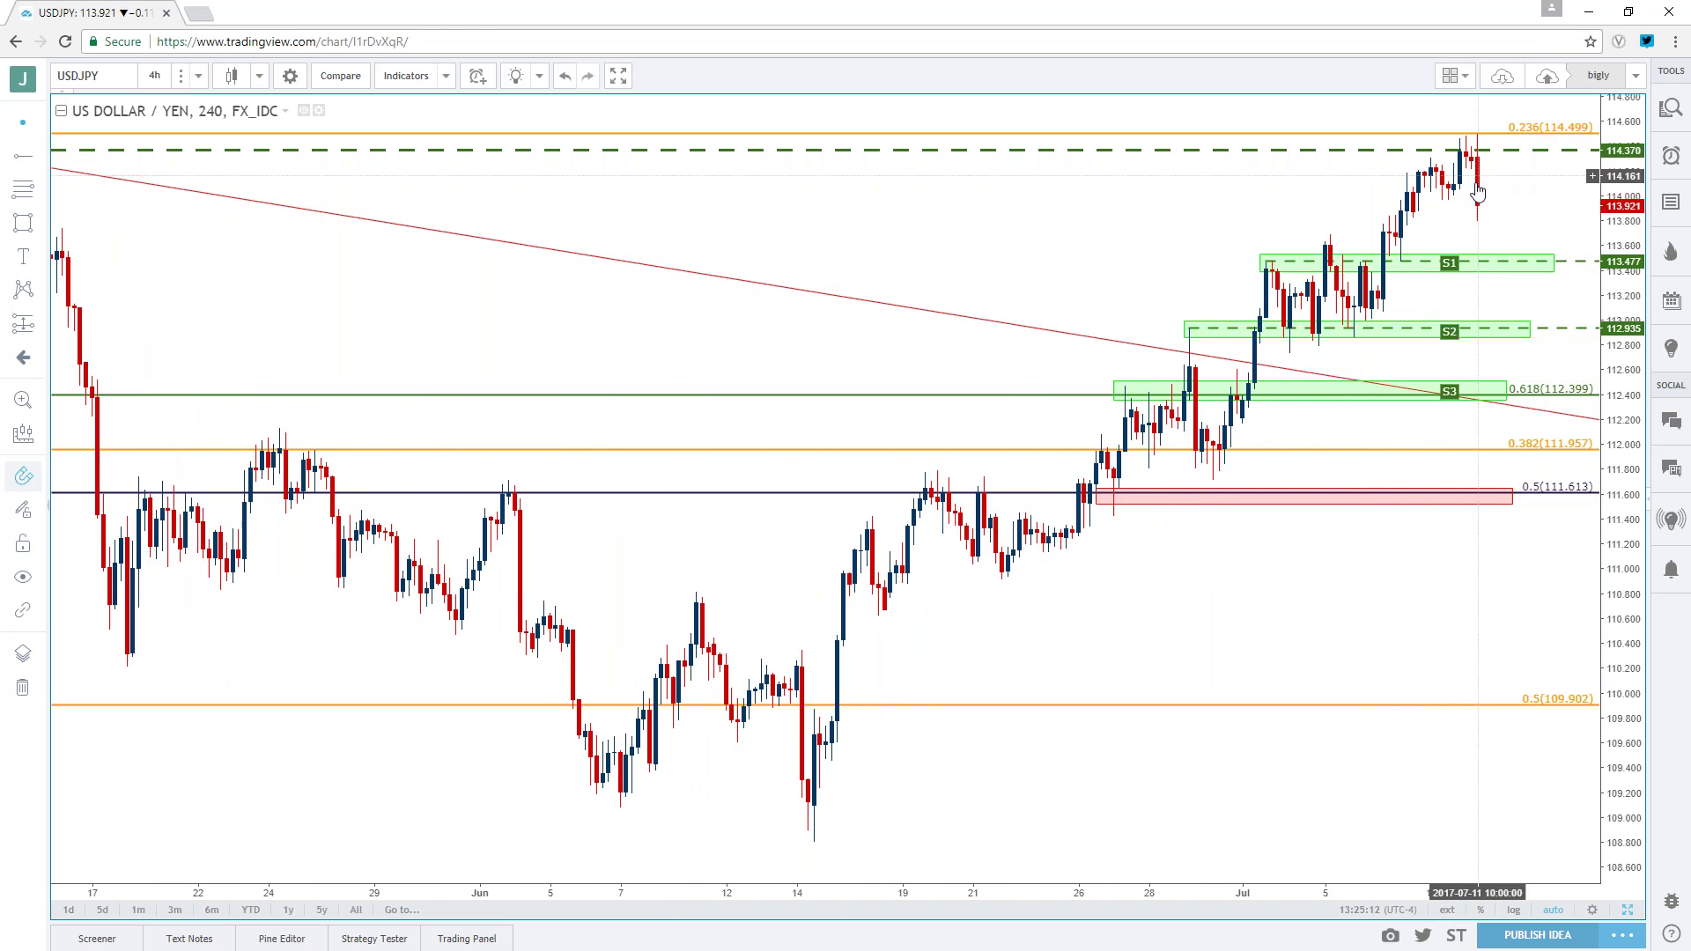
left_click(156, 79)
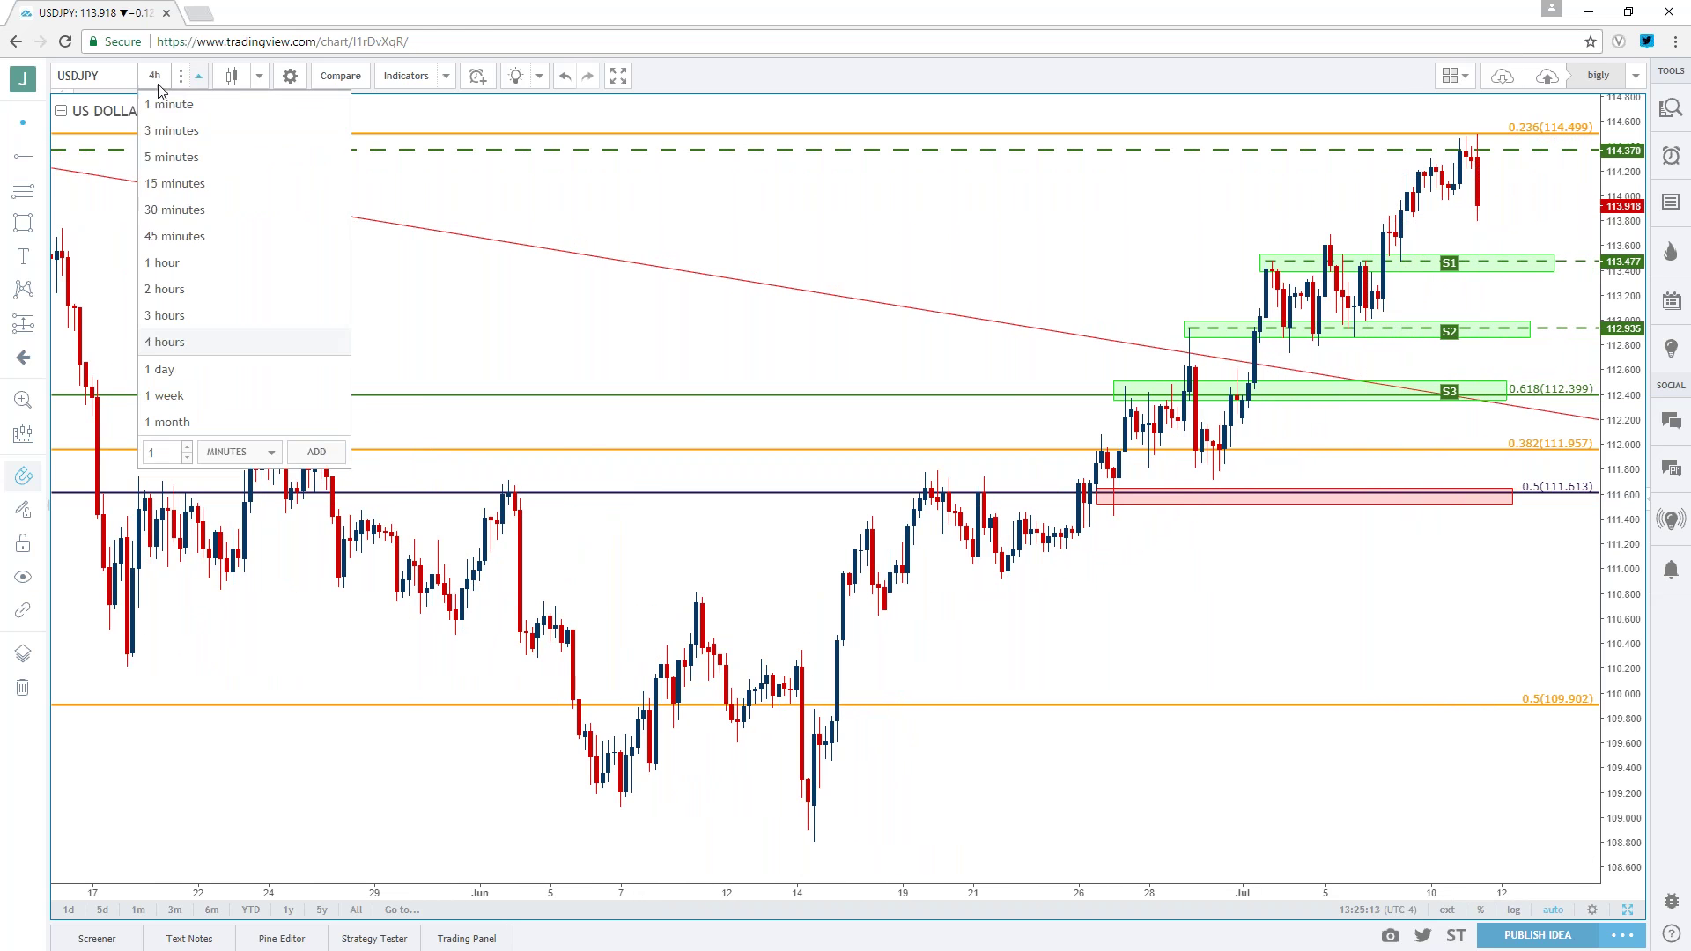
left_click(176, 371)
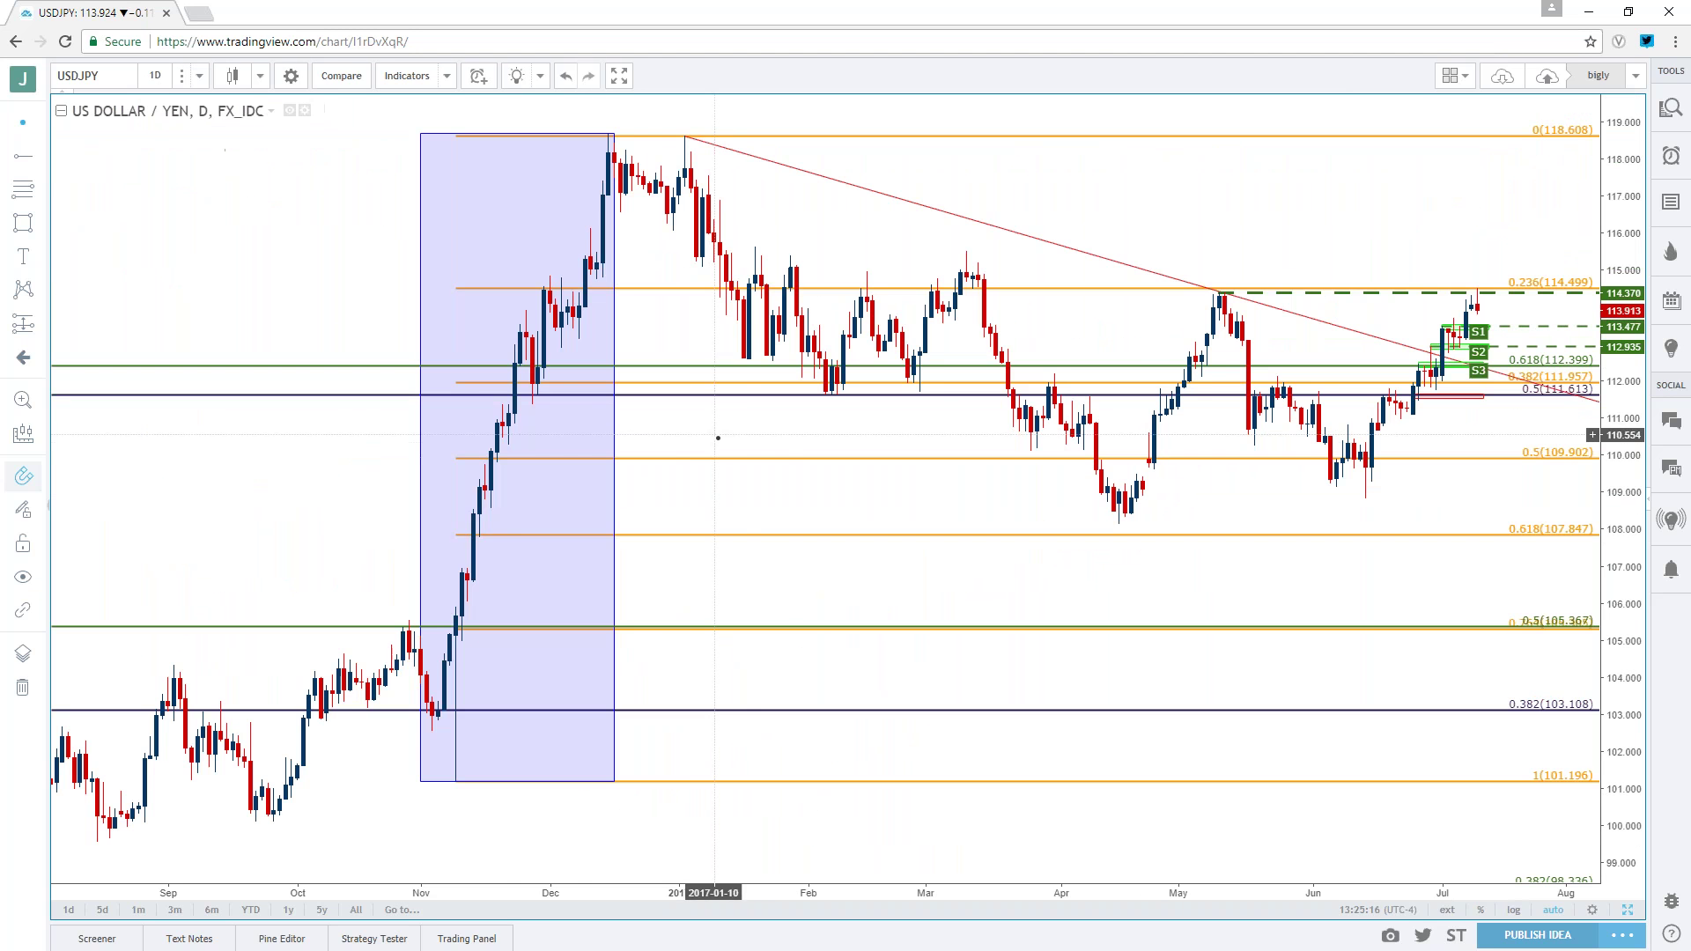
scroll(925, 564, "up", 5)
scroll(927, 567, "up", 1)
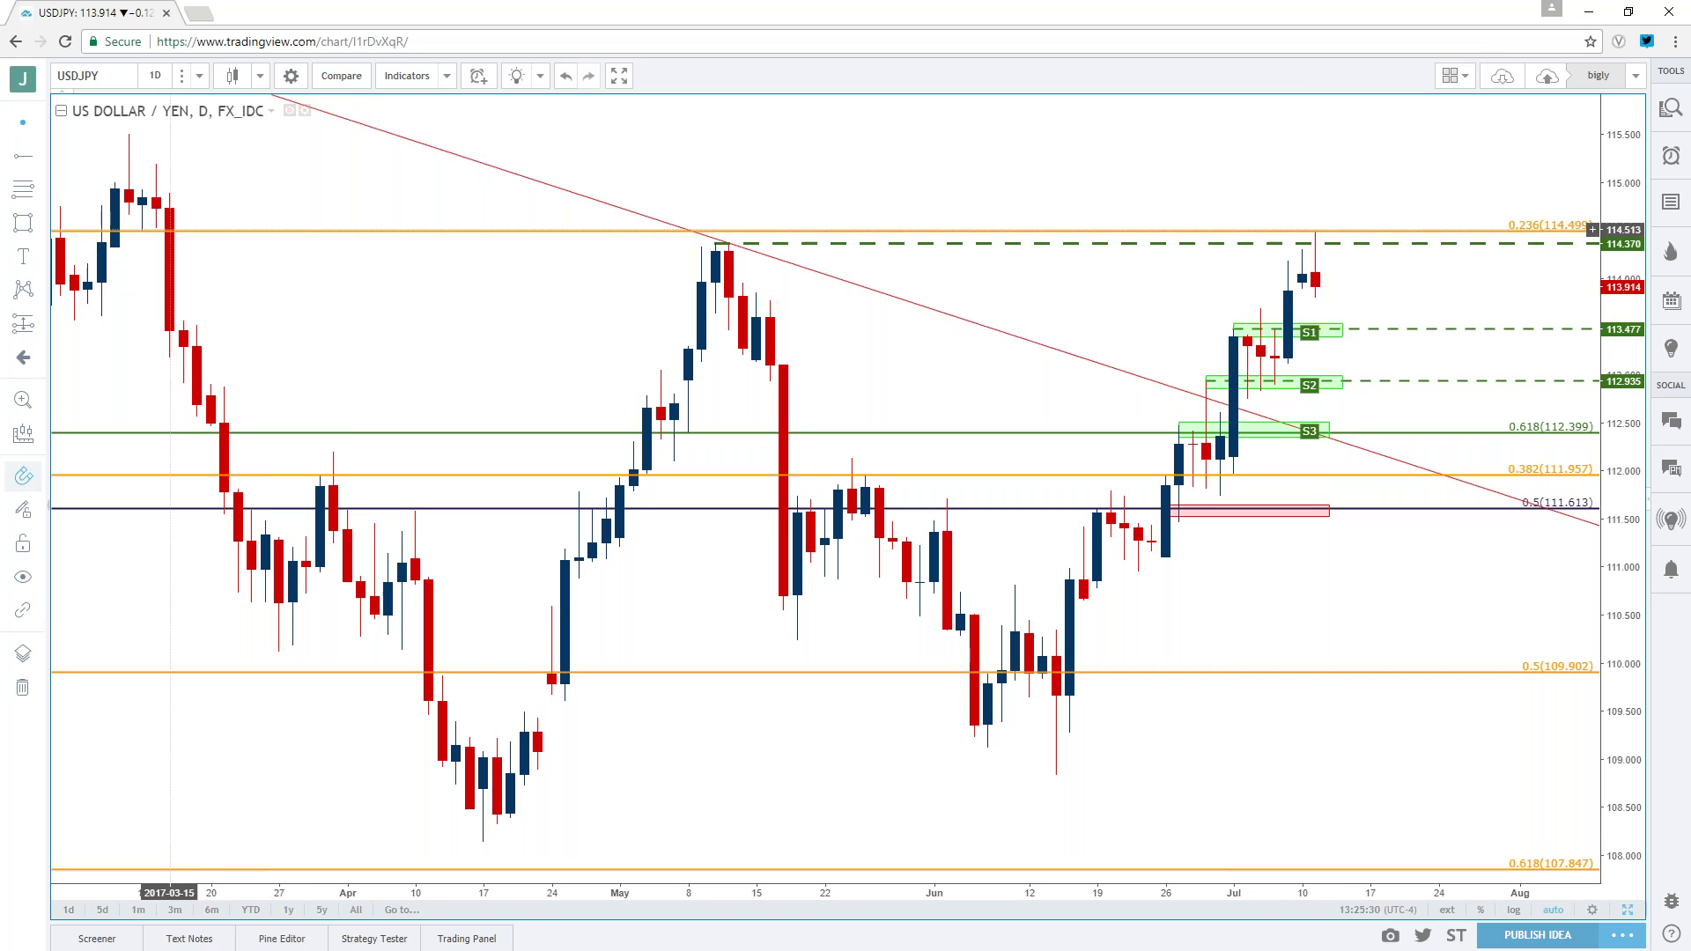
left_click(155, 76)
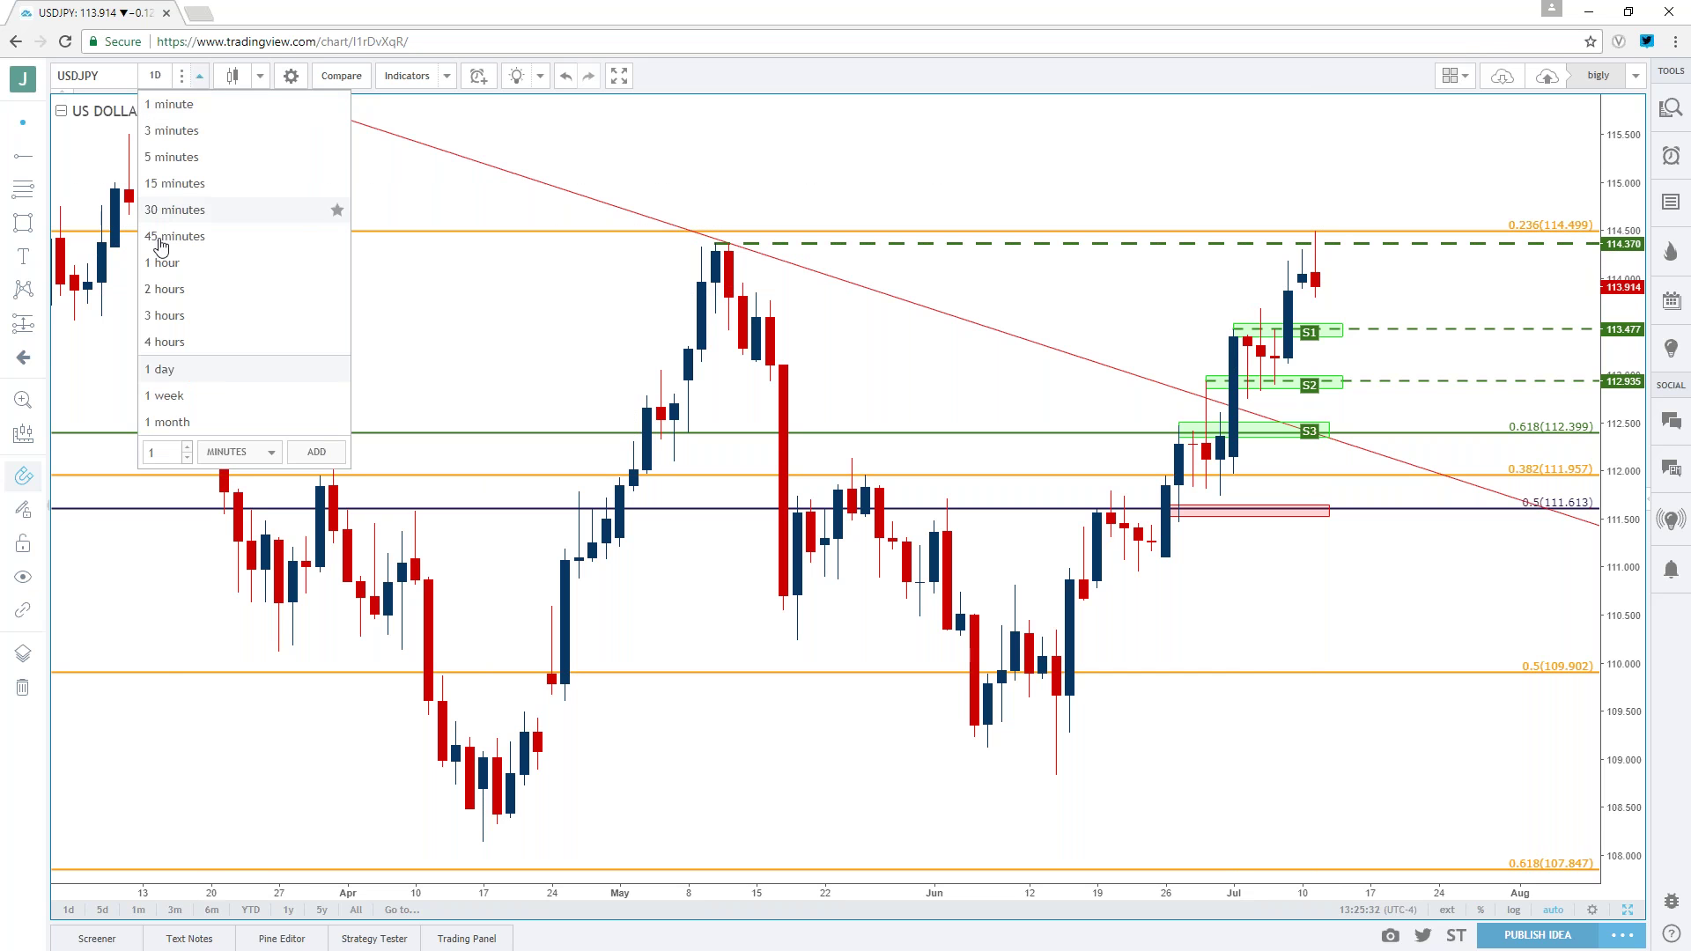
left_click(159, 342)
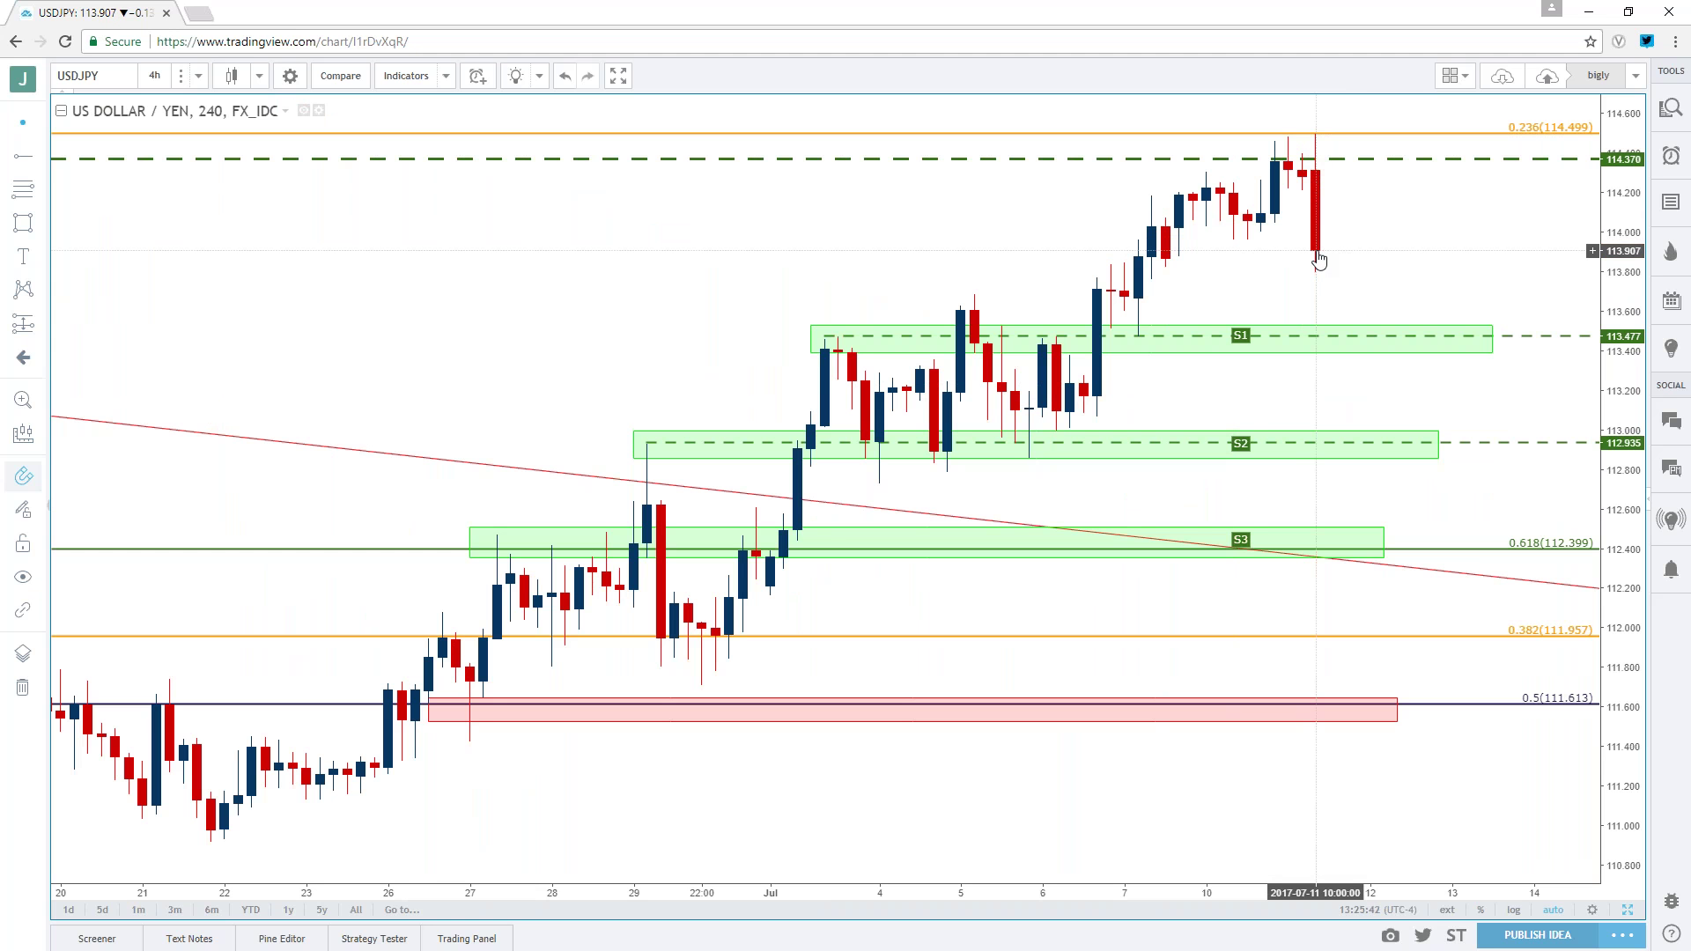
scroll(1318, 258, "down", 3)
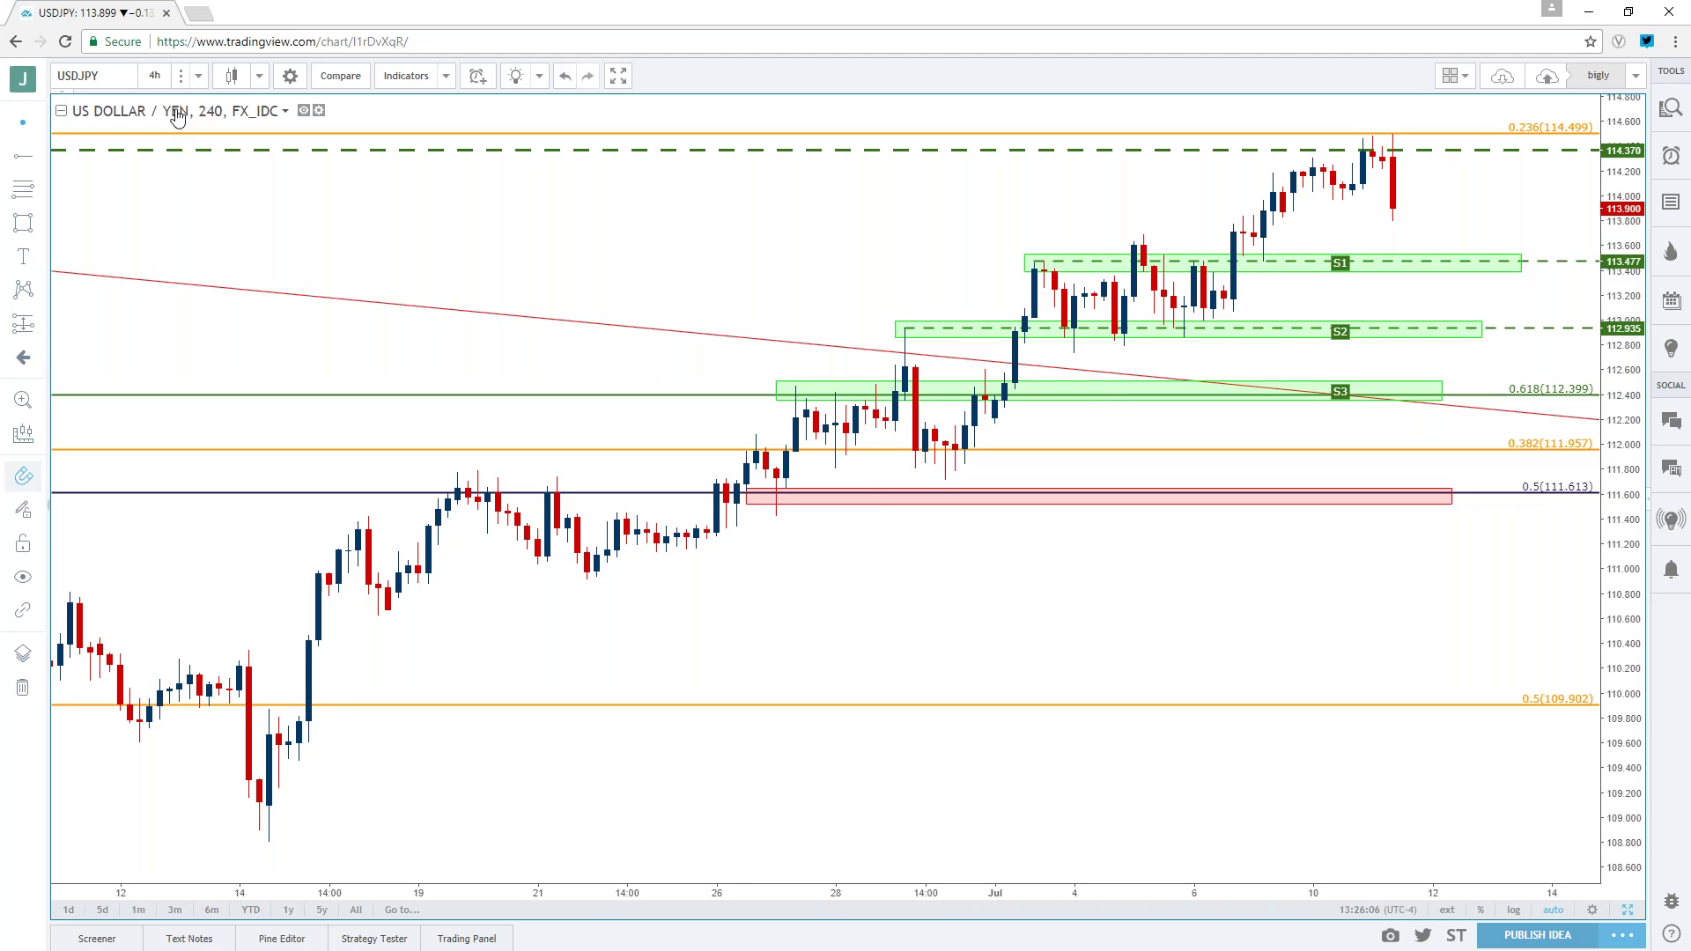
scroll(347, 223, "down", 3)
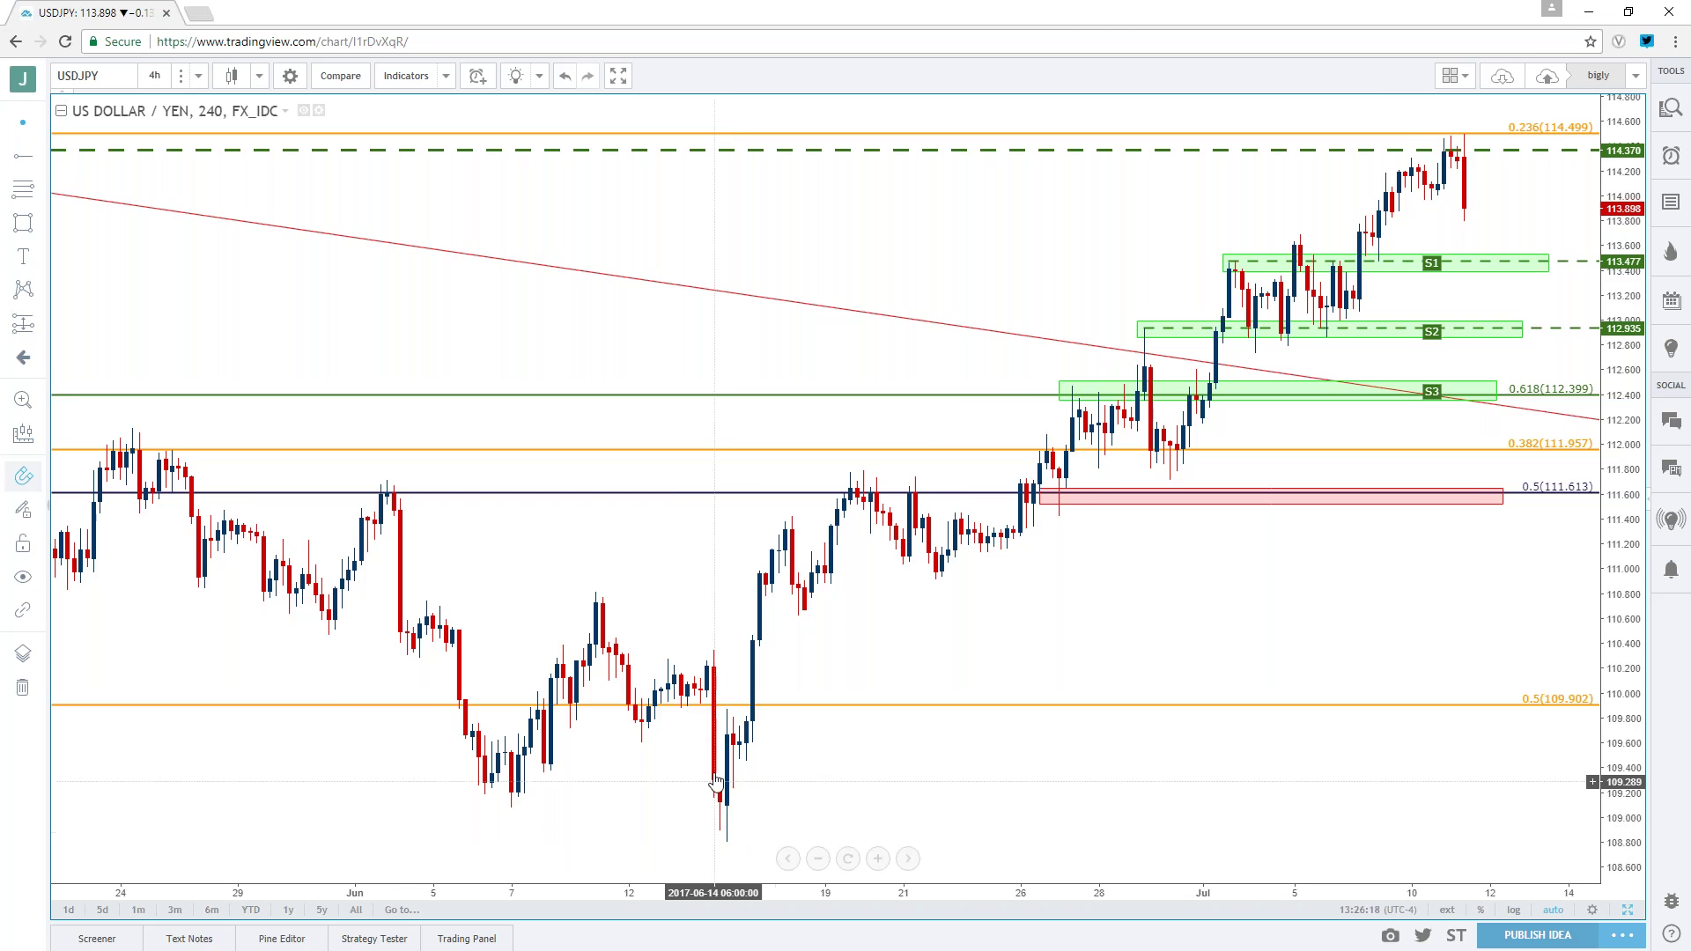
scroll(713, 781, "up", 3)
left_click(154, 76)
left_click(490, 249)
right_click(453, 229)
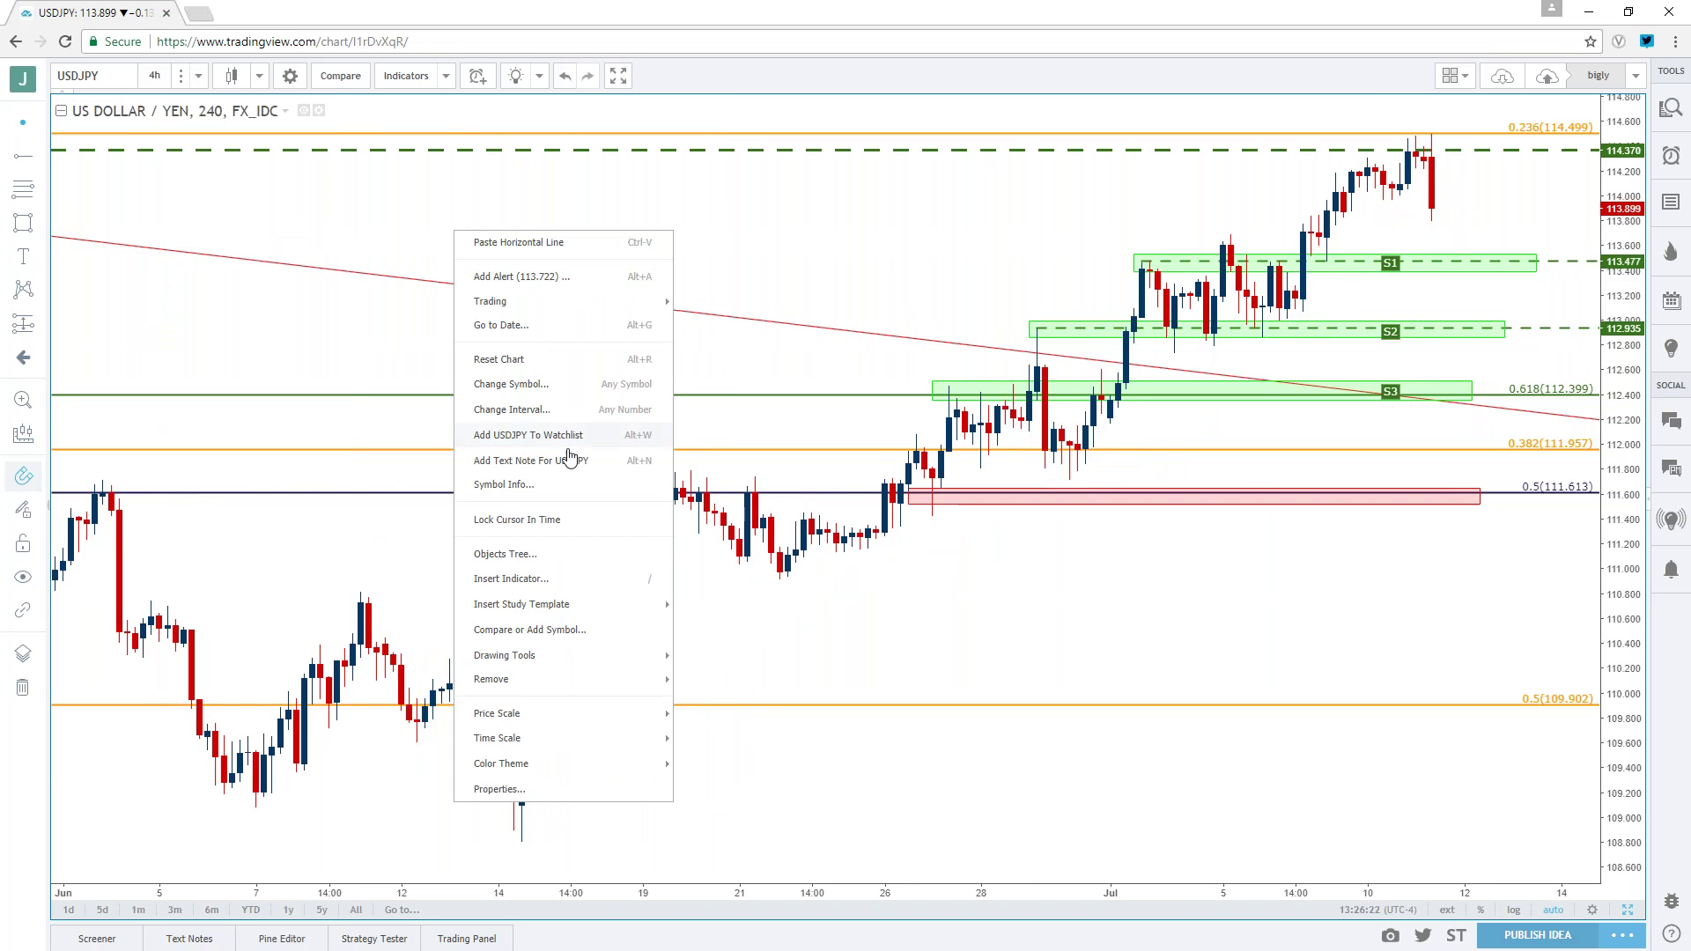
left_click(546, 583)
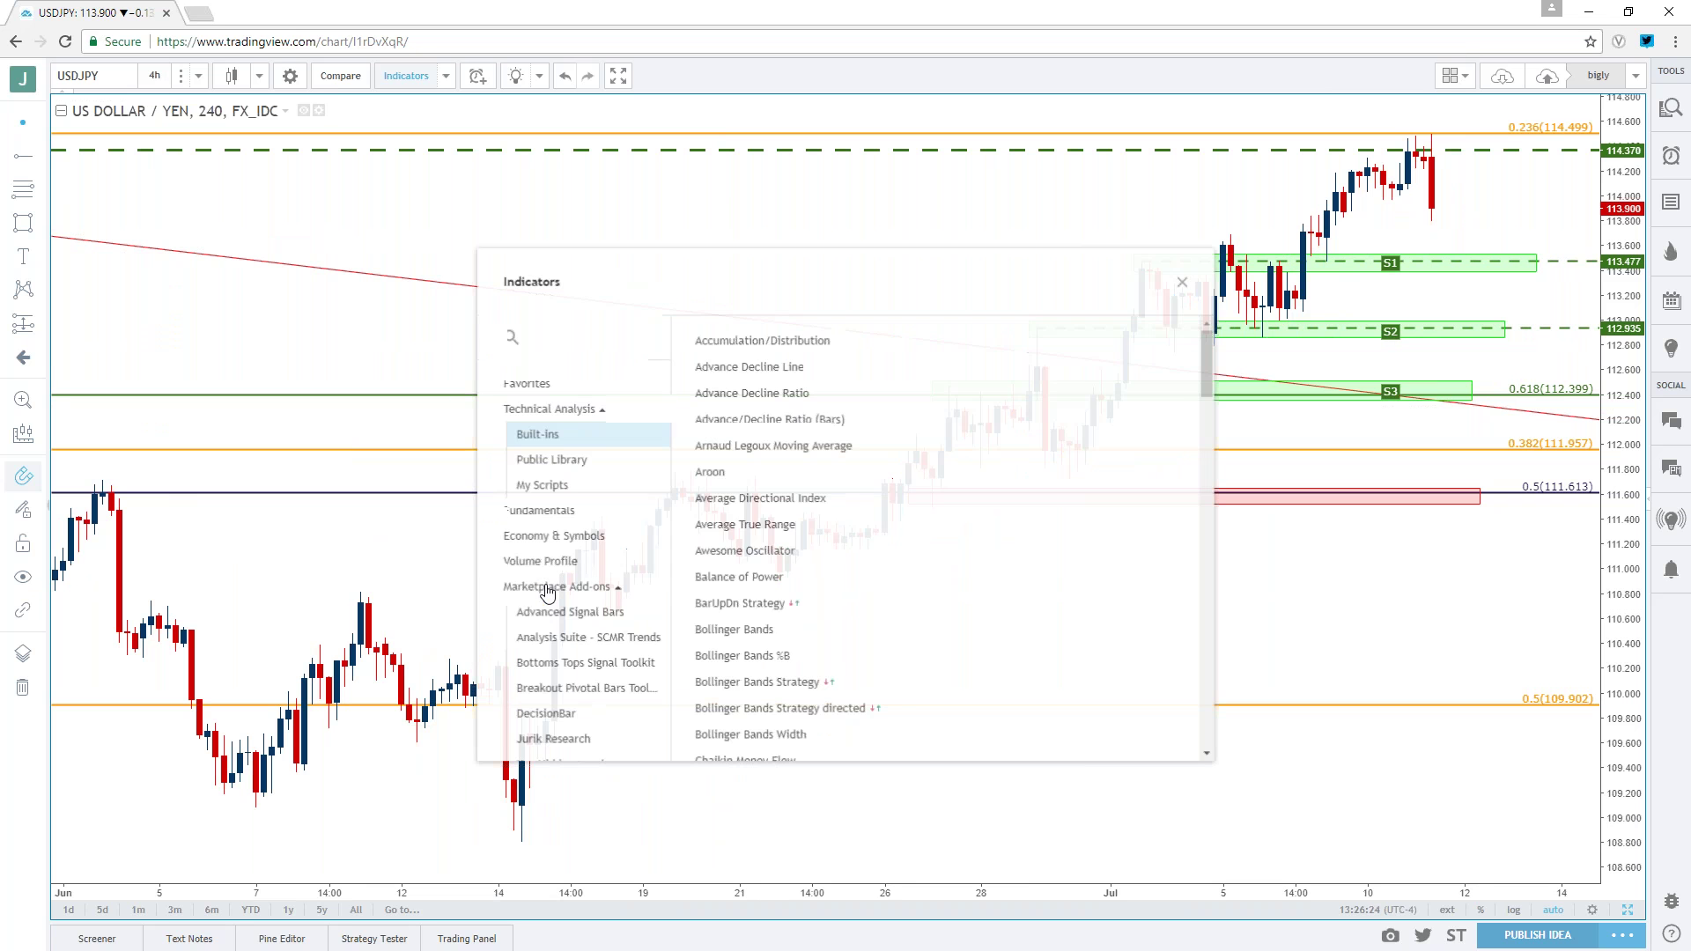
type("rsi")
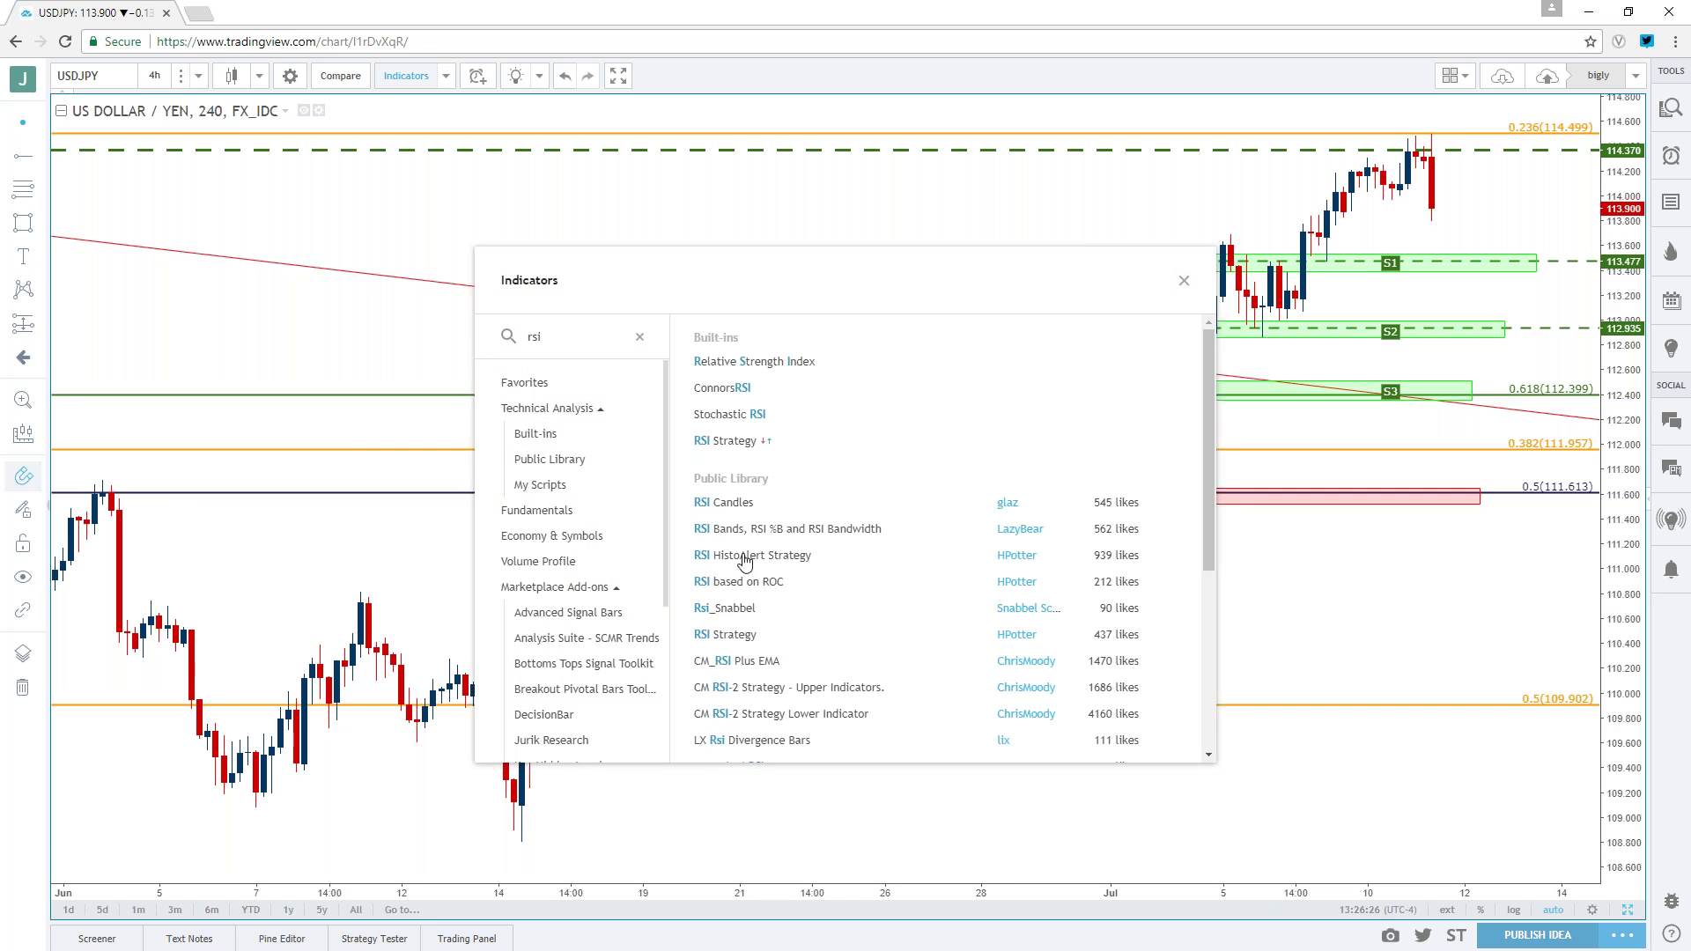
left_click(810, 362)
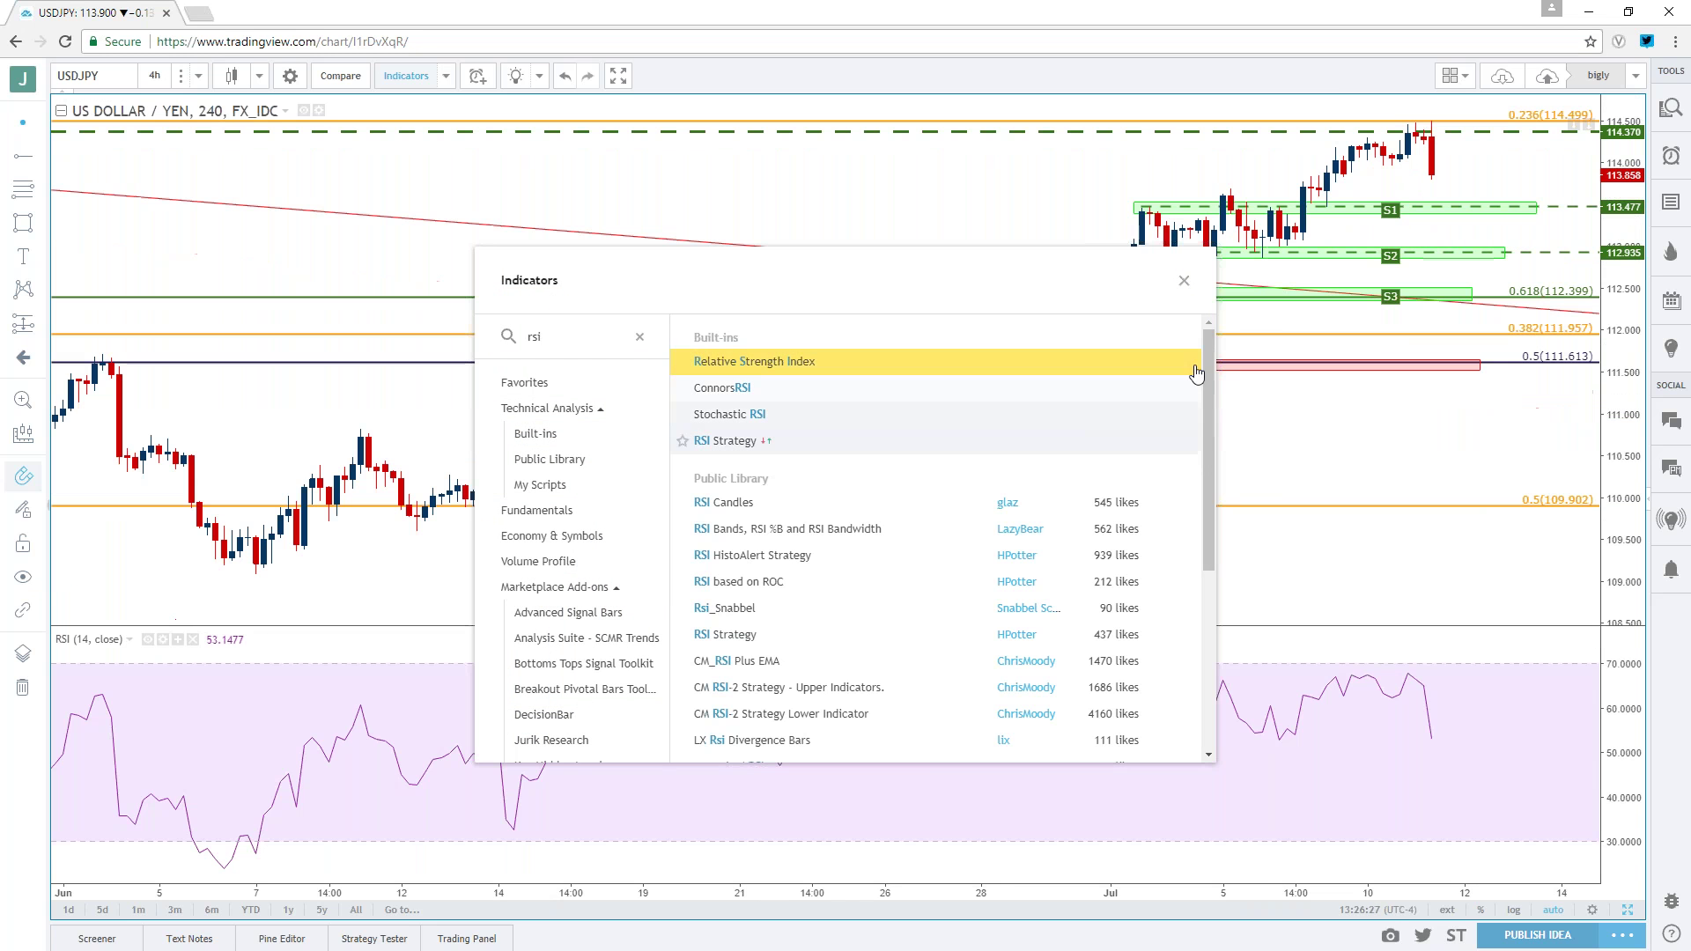
left_click(1183, 280)
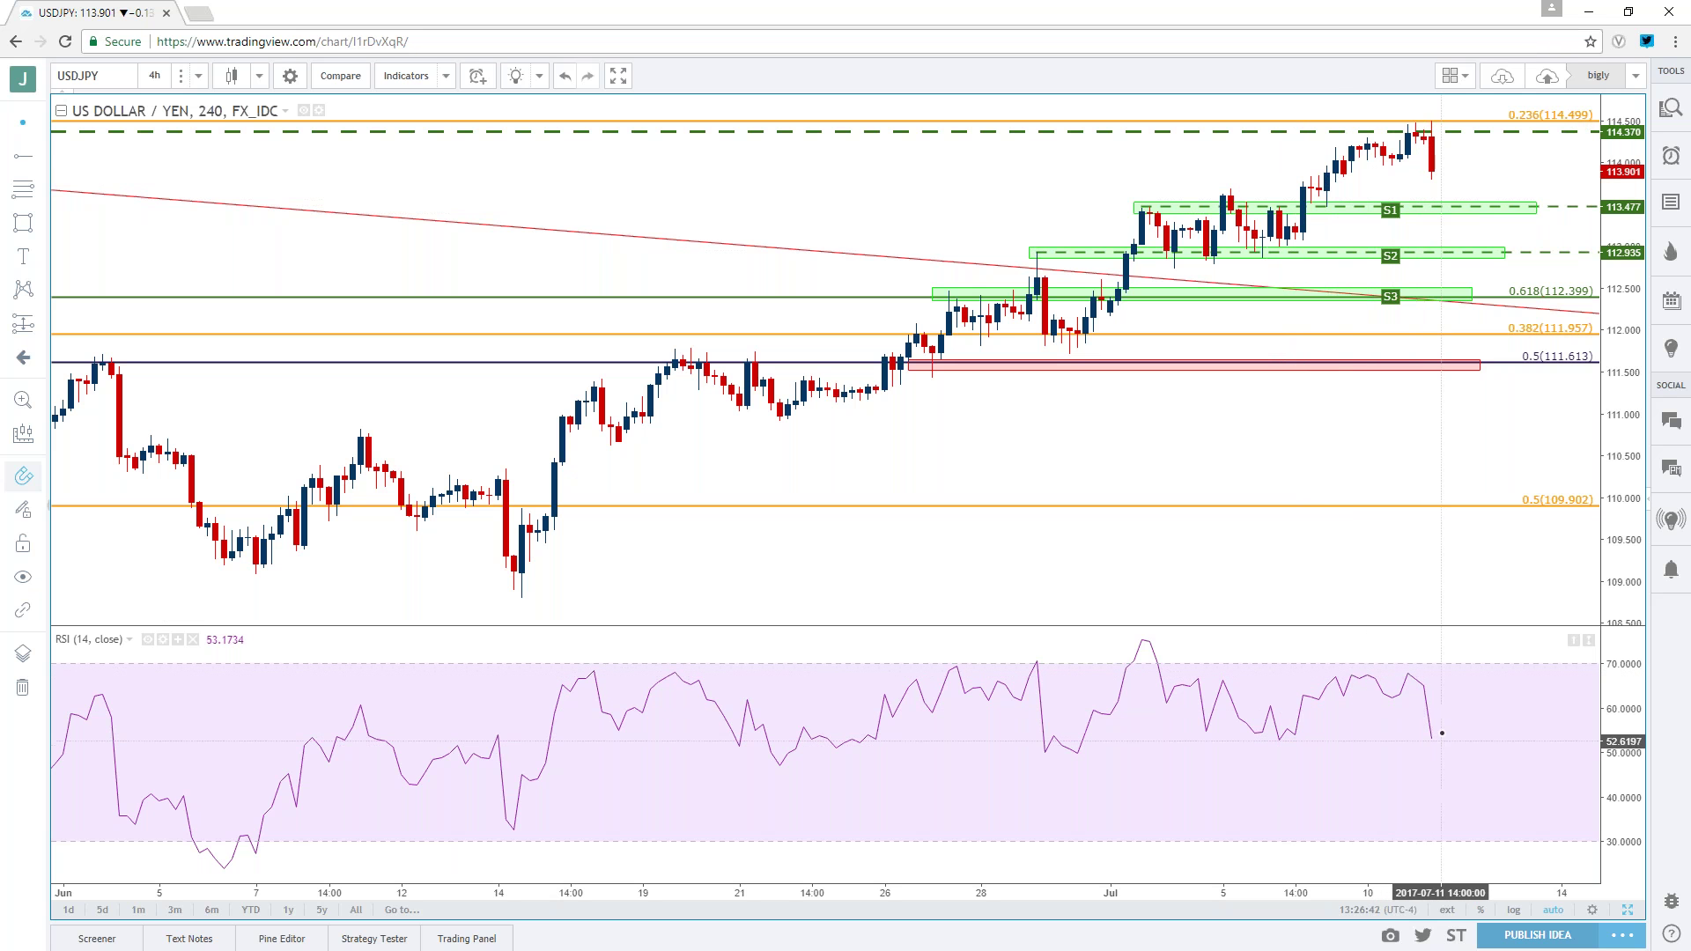
left_click(1432, 736)
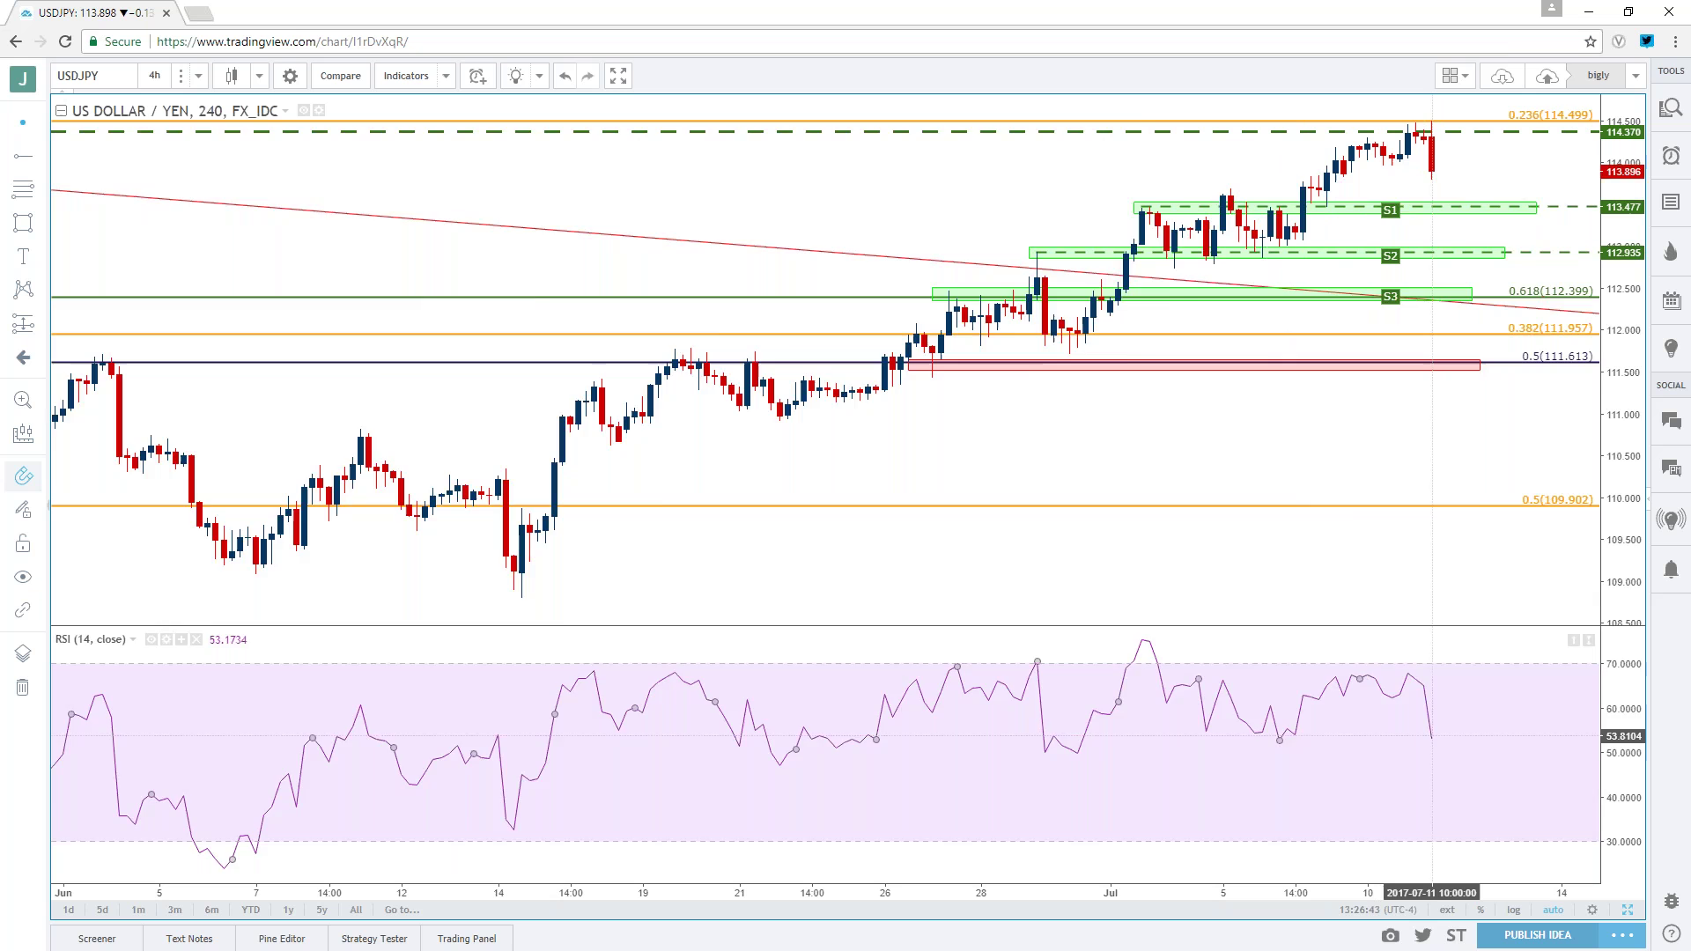
key("Delete")
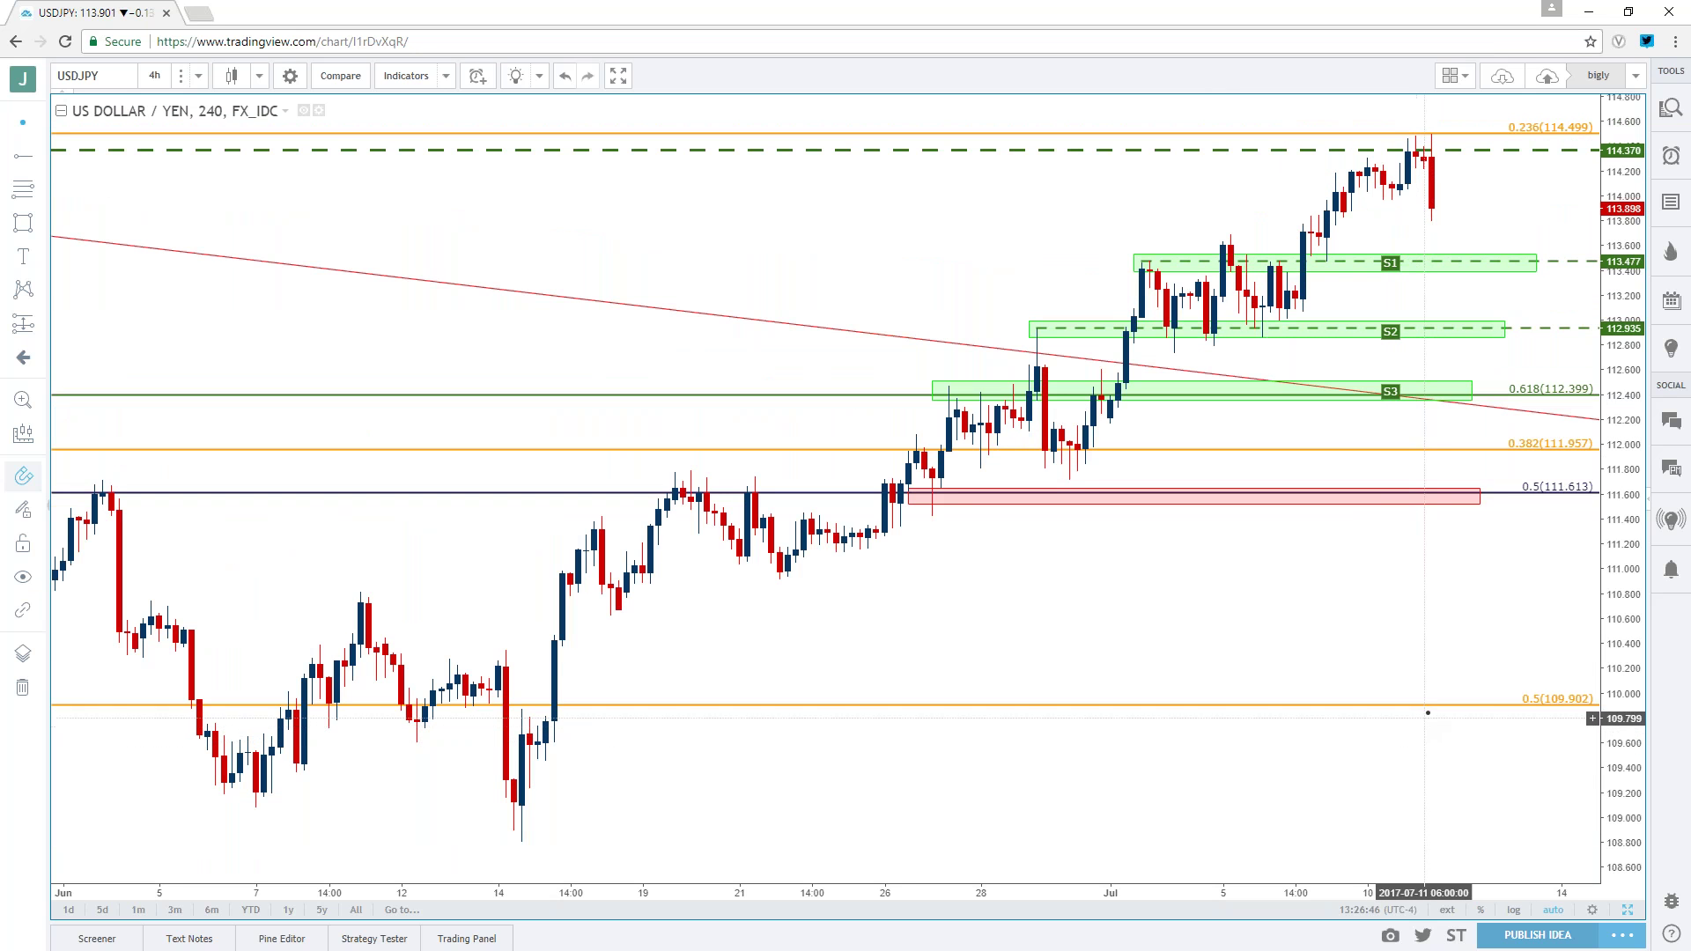
left_click(1431, 264)
key("Delete")
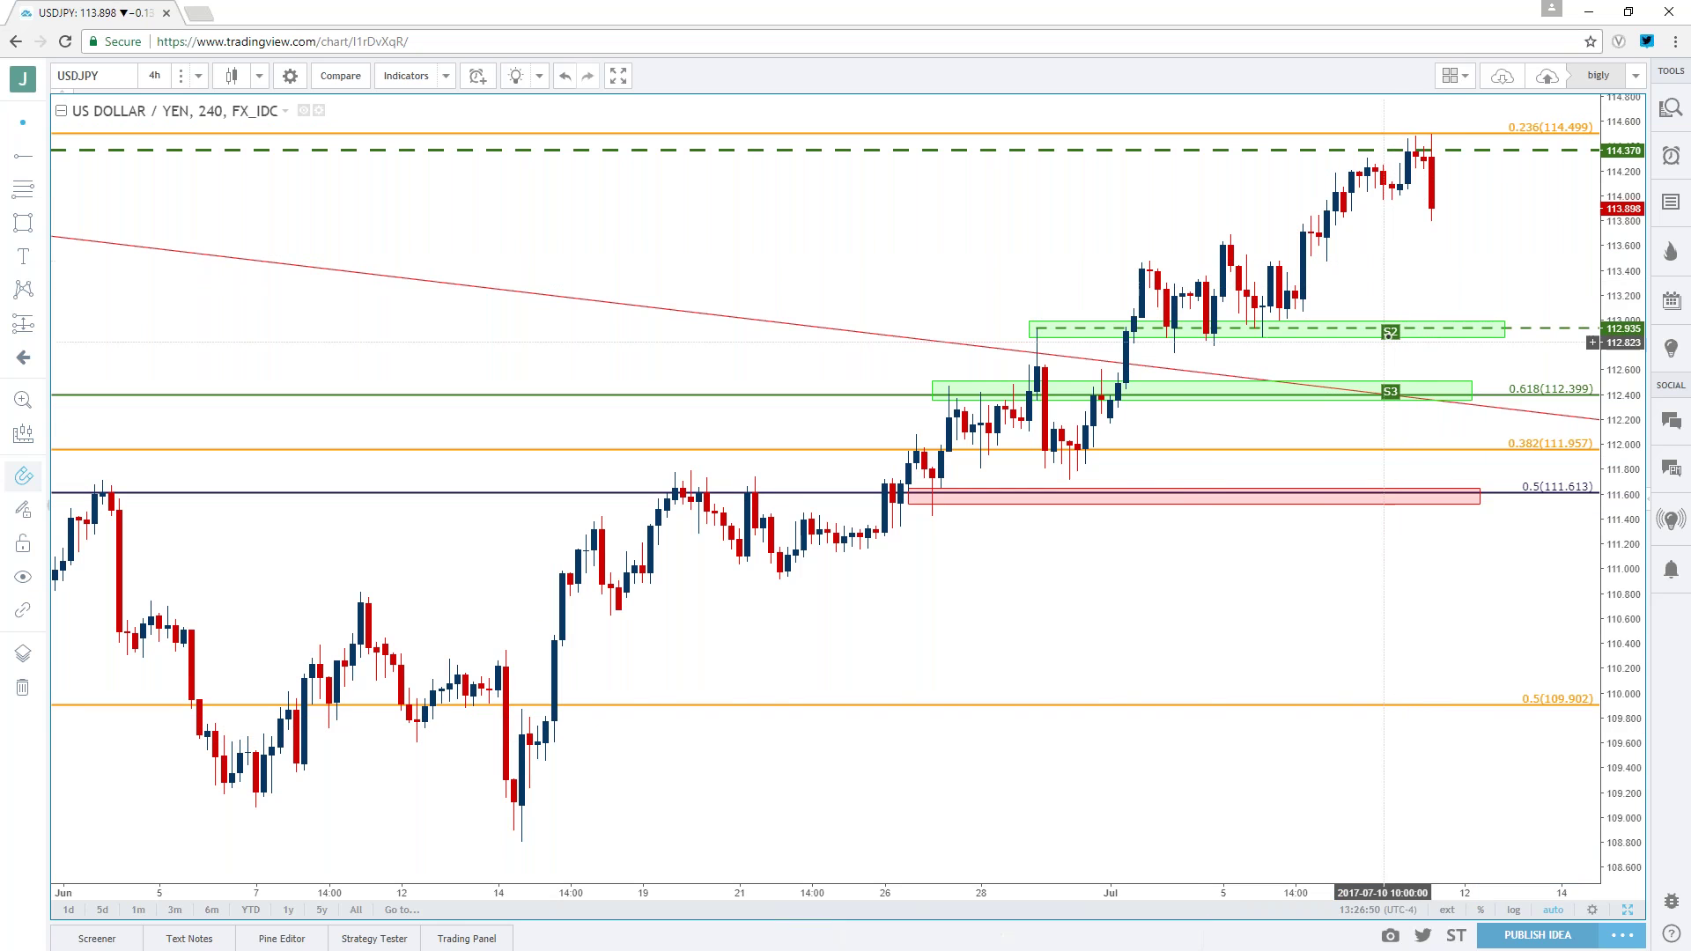
left_click(1592, 329)
key("Delete")
left_click(1395, 333)
key("Delete")
left_click(1391, 391)
key("Delete")
scroll(1359, 360, "up", 1)
scroll(1359, 360, "up", 2)
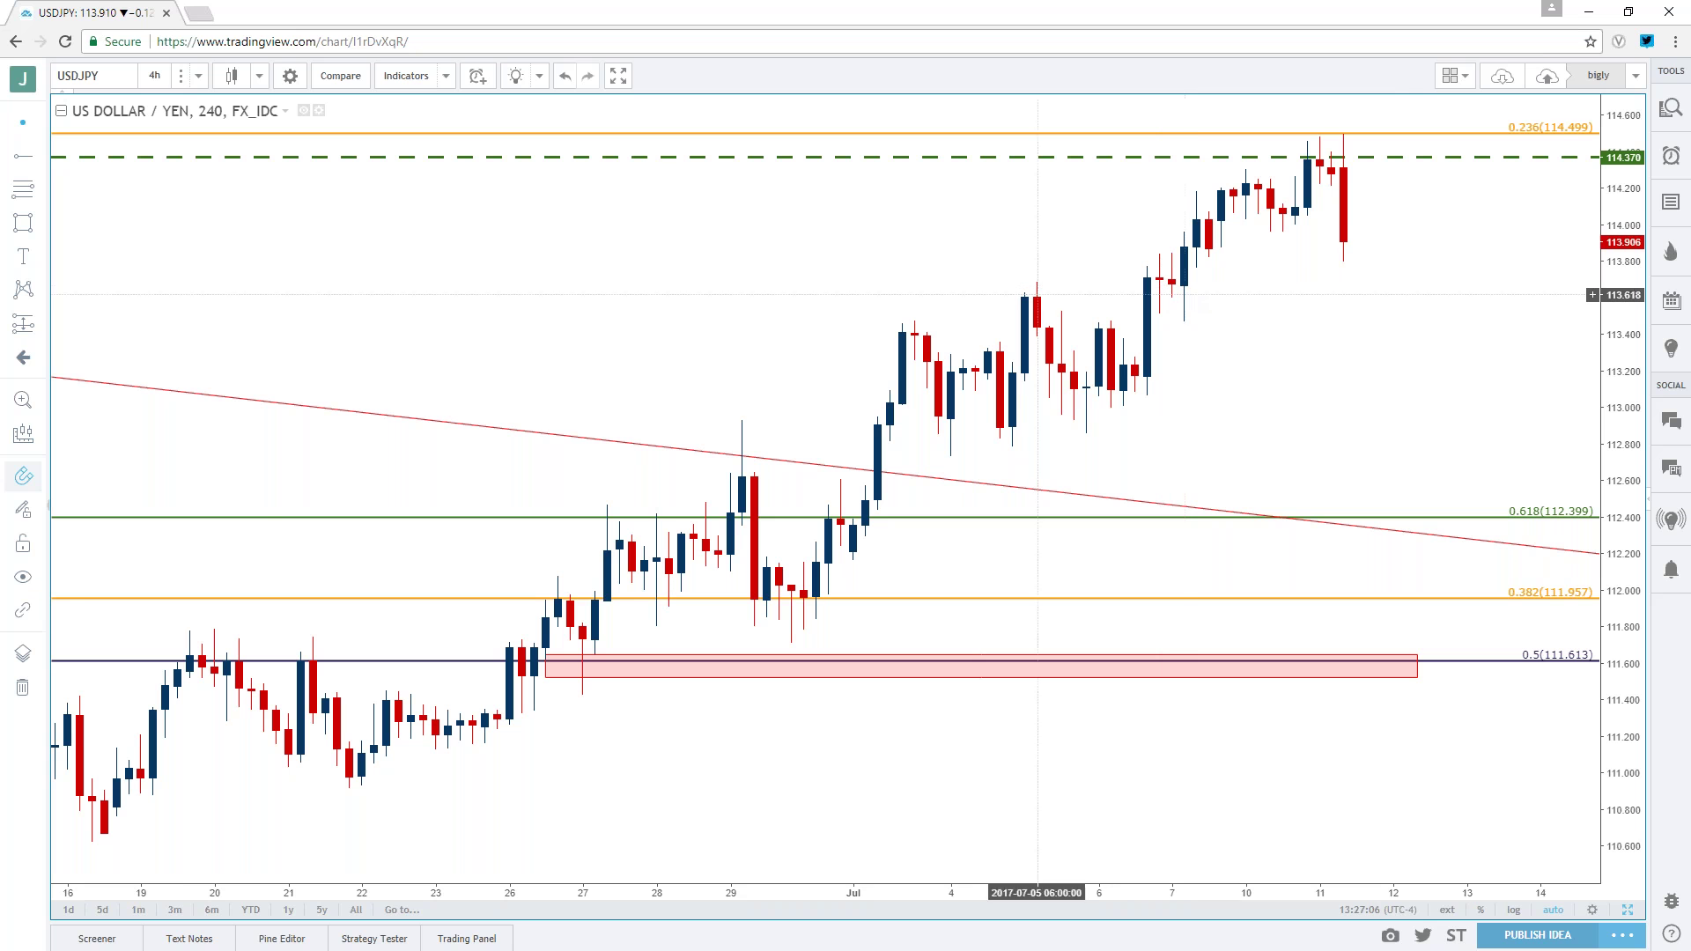
- Place a horizontal line at 113.668, just below the dashed 114.370 level
left_click(39, 157)
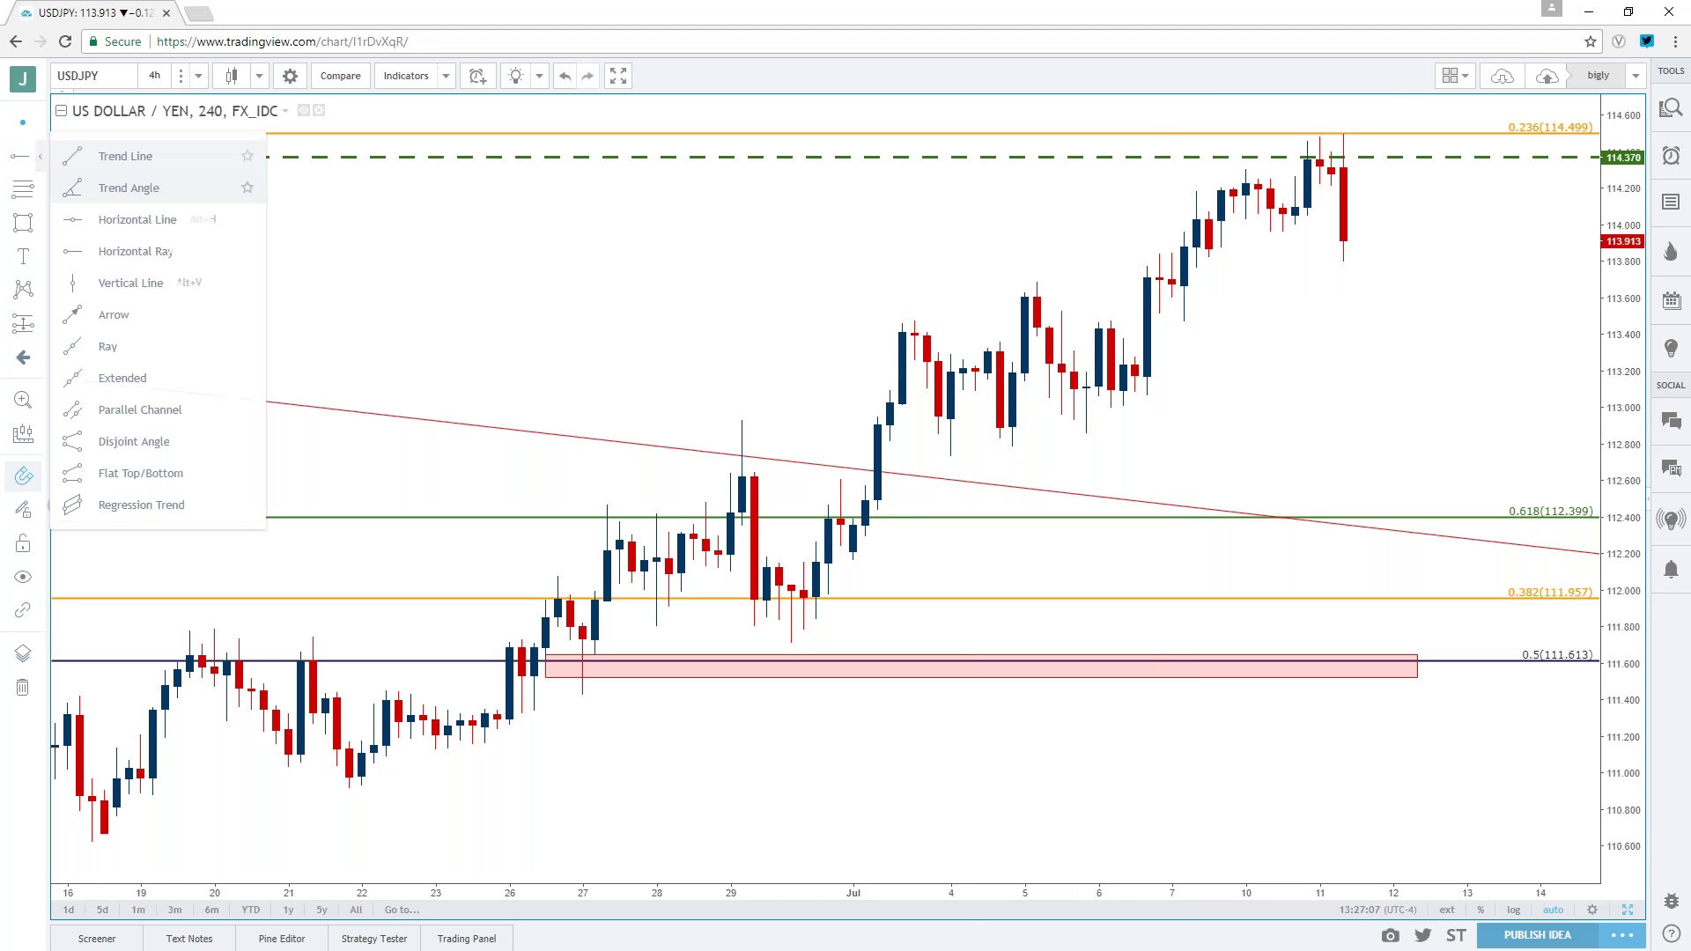
left_click(123, 219)
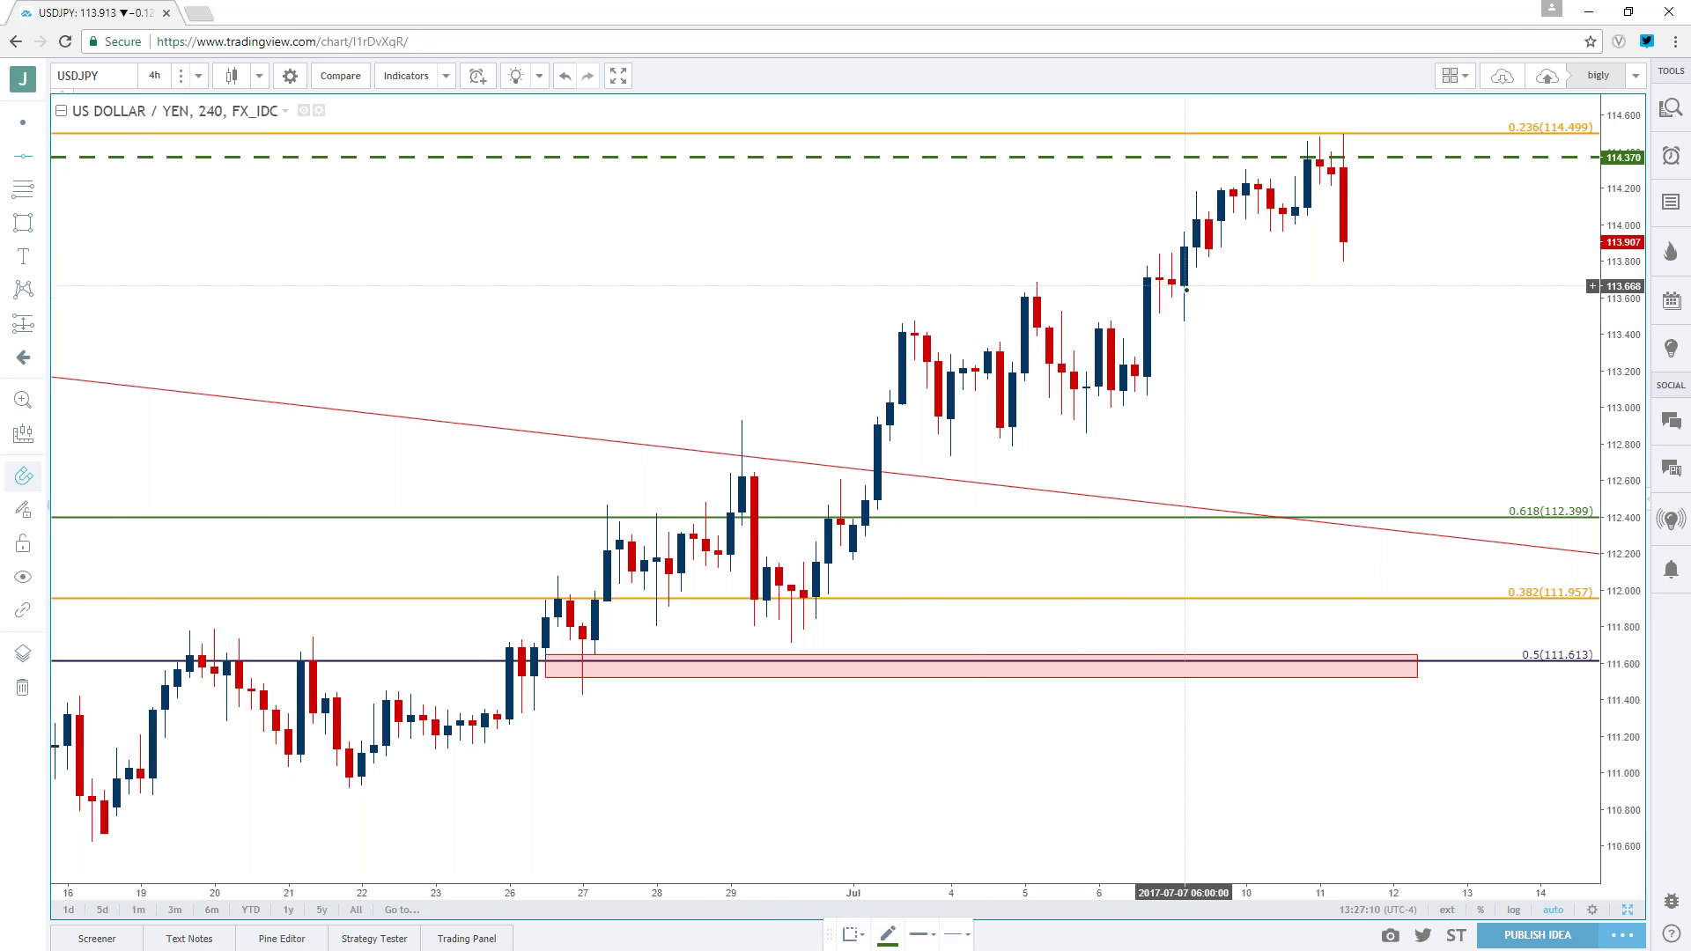
left_click(1180, 286)
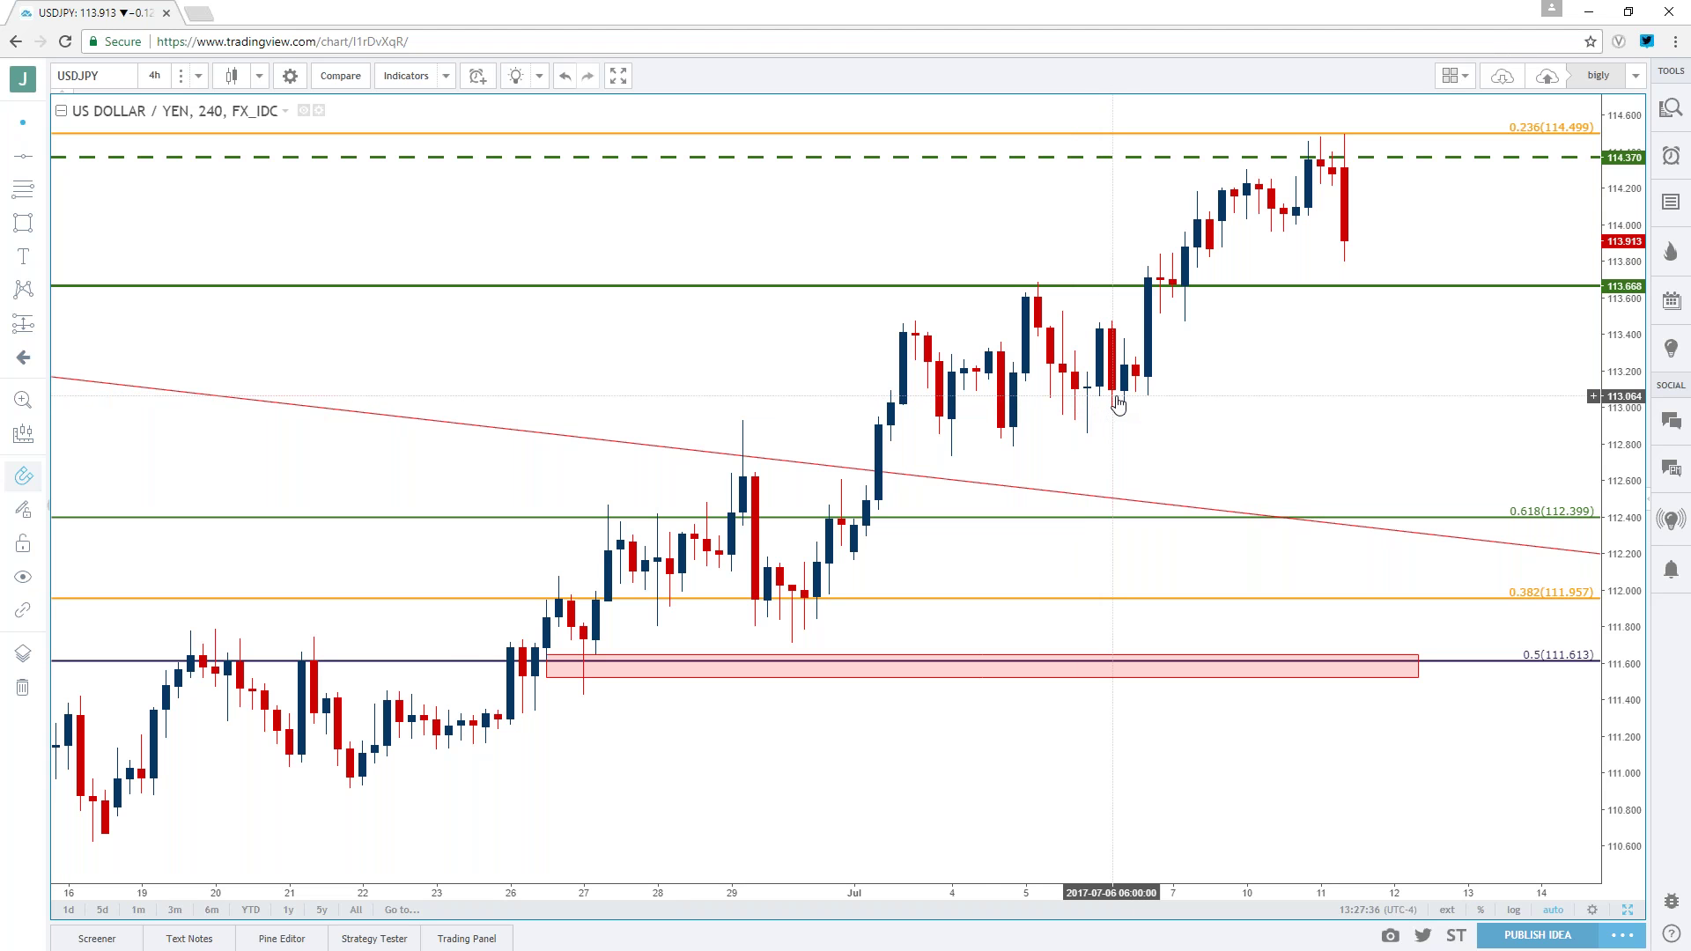
scroll(1116, 402, "down", 2)
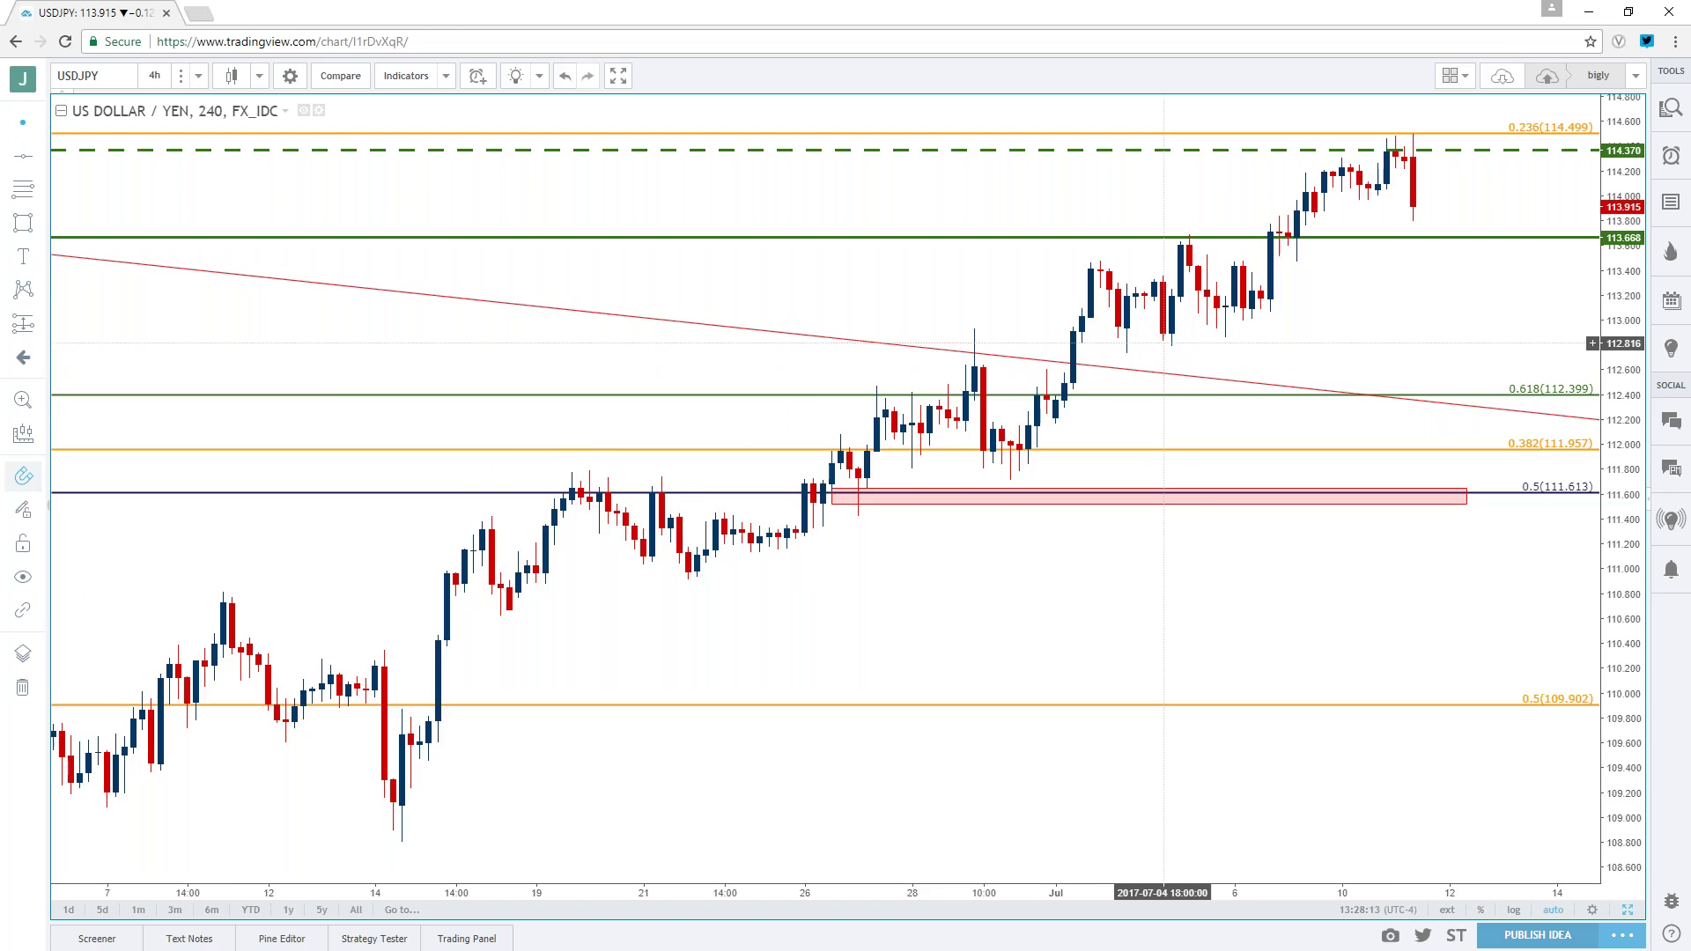
scroll(1162, 342, "up", 2)
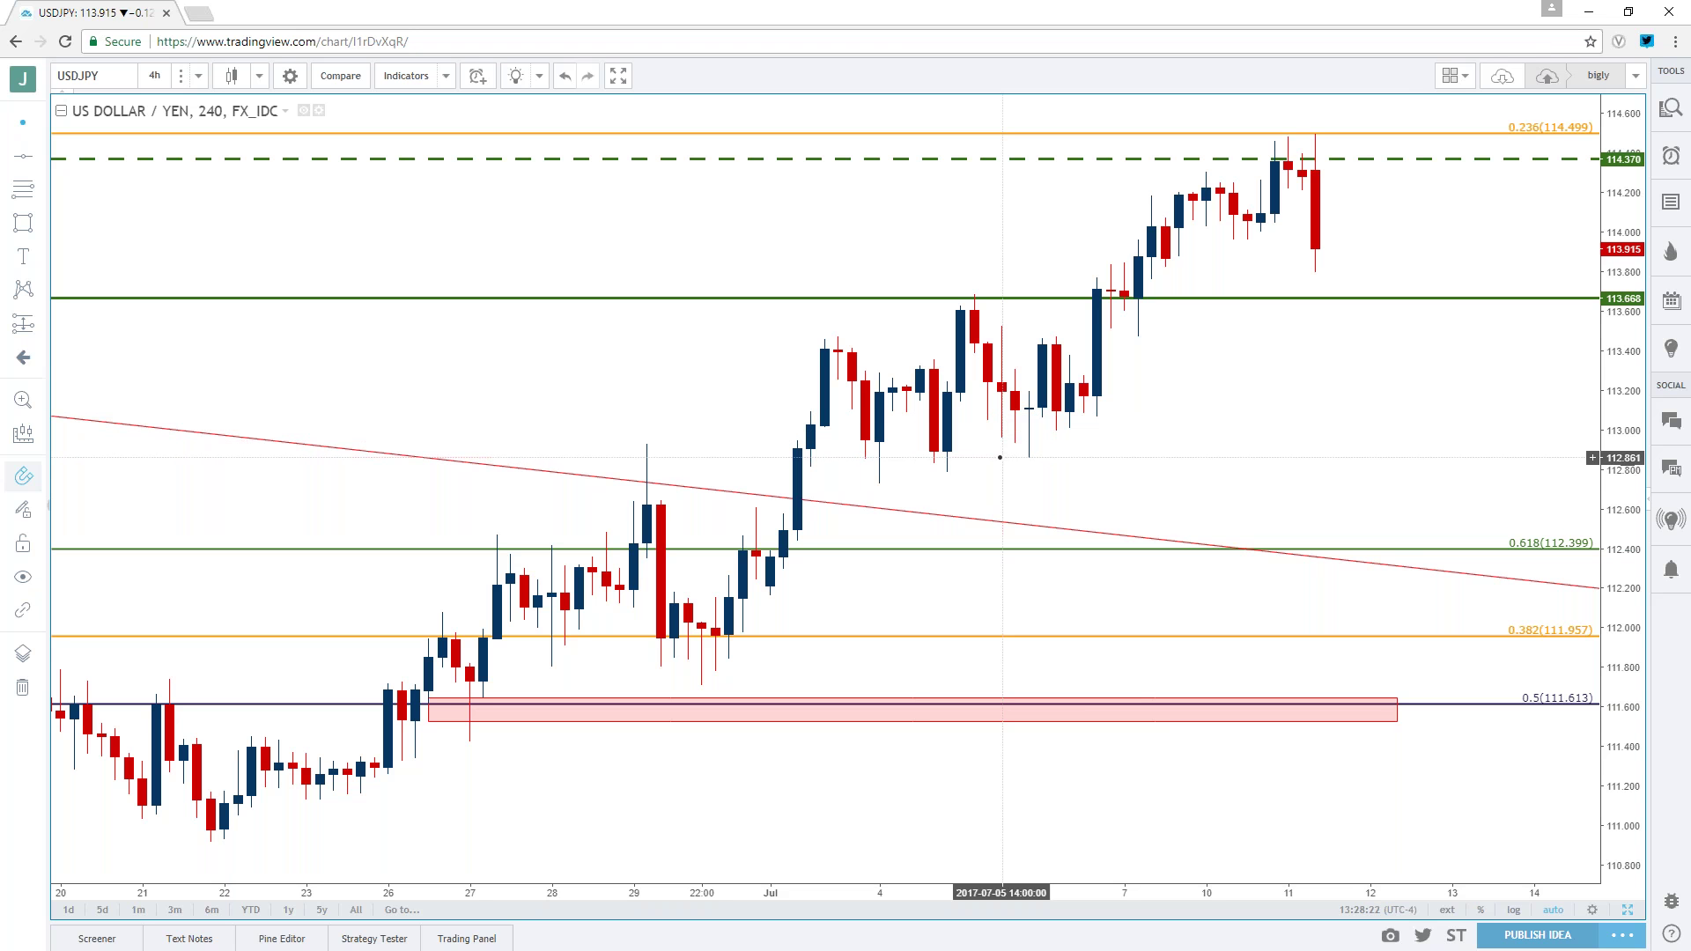
- Draw a rectangle around 112.9–113.1 stretched left over the early-July candles
left_click(39, 223)
left_click(118, 264)
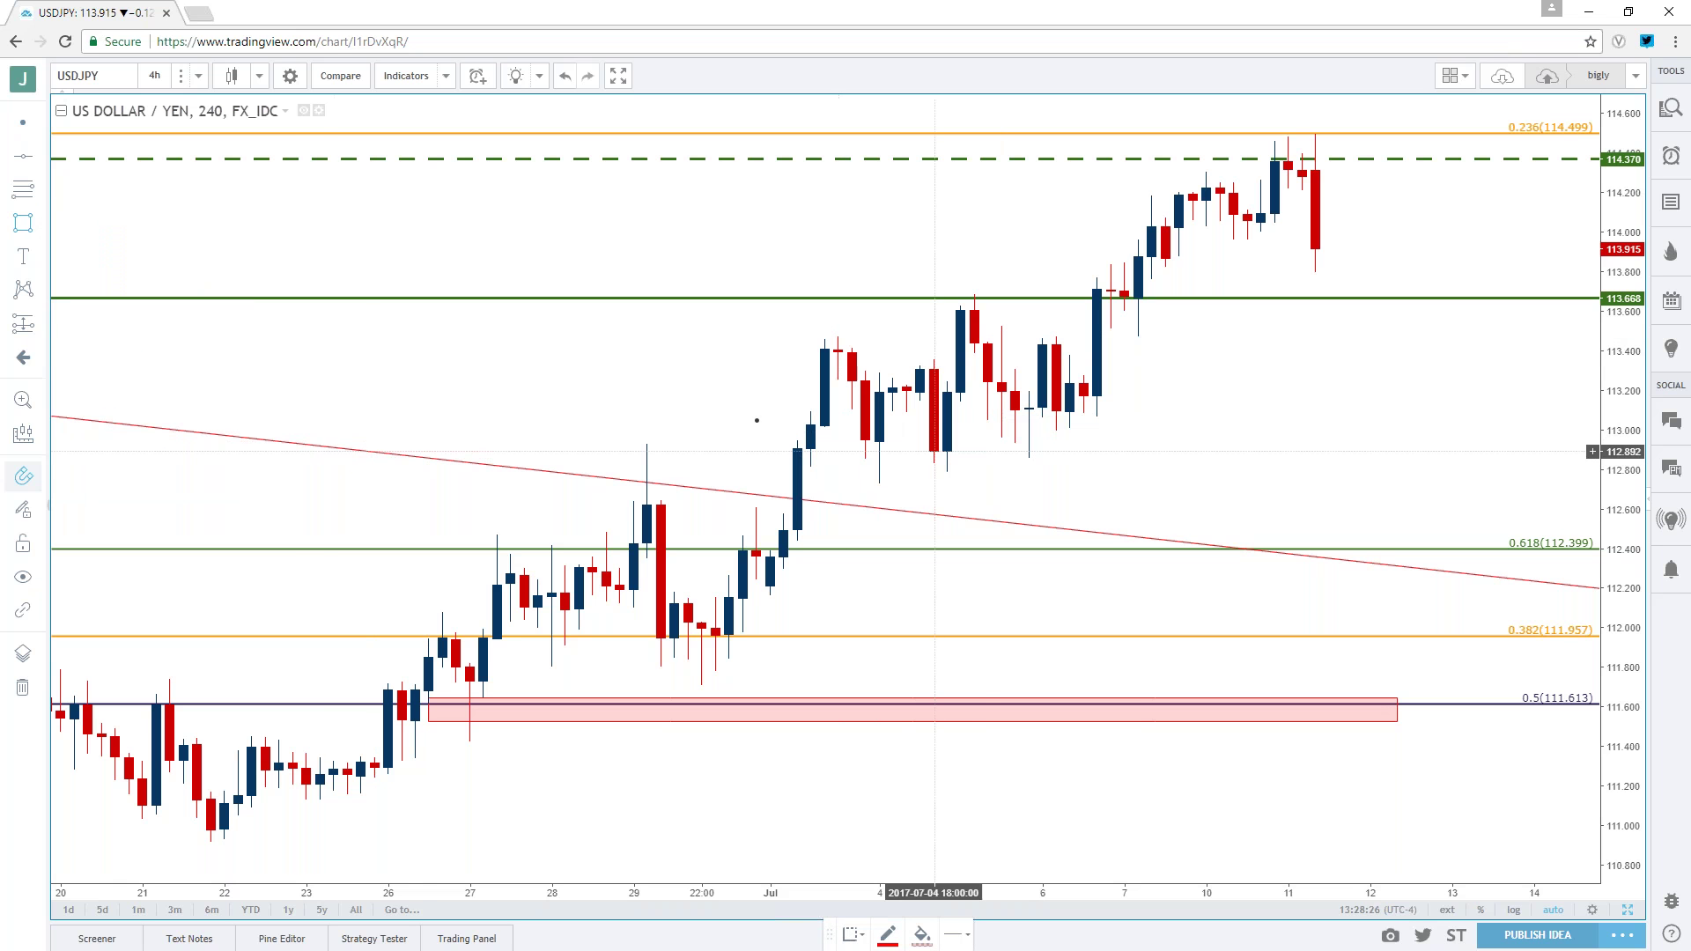
left_click(961, 412)
left_click(1070, 448)
left_click_drag(1069, 447, 1125, 461)
left_click_drag(961, 461, 634, 456)
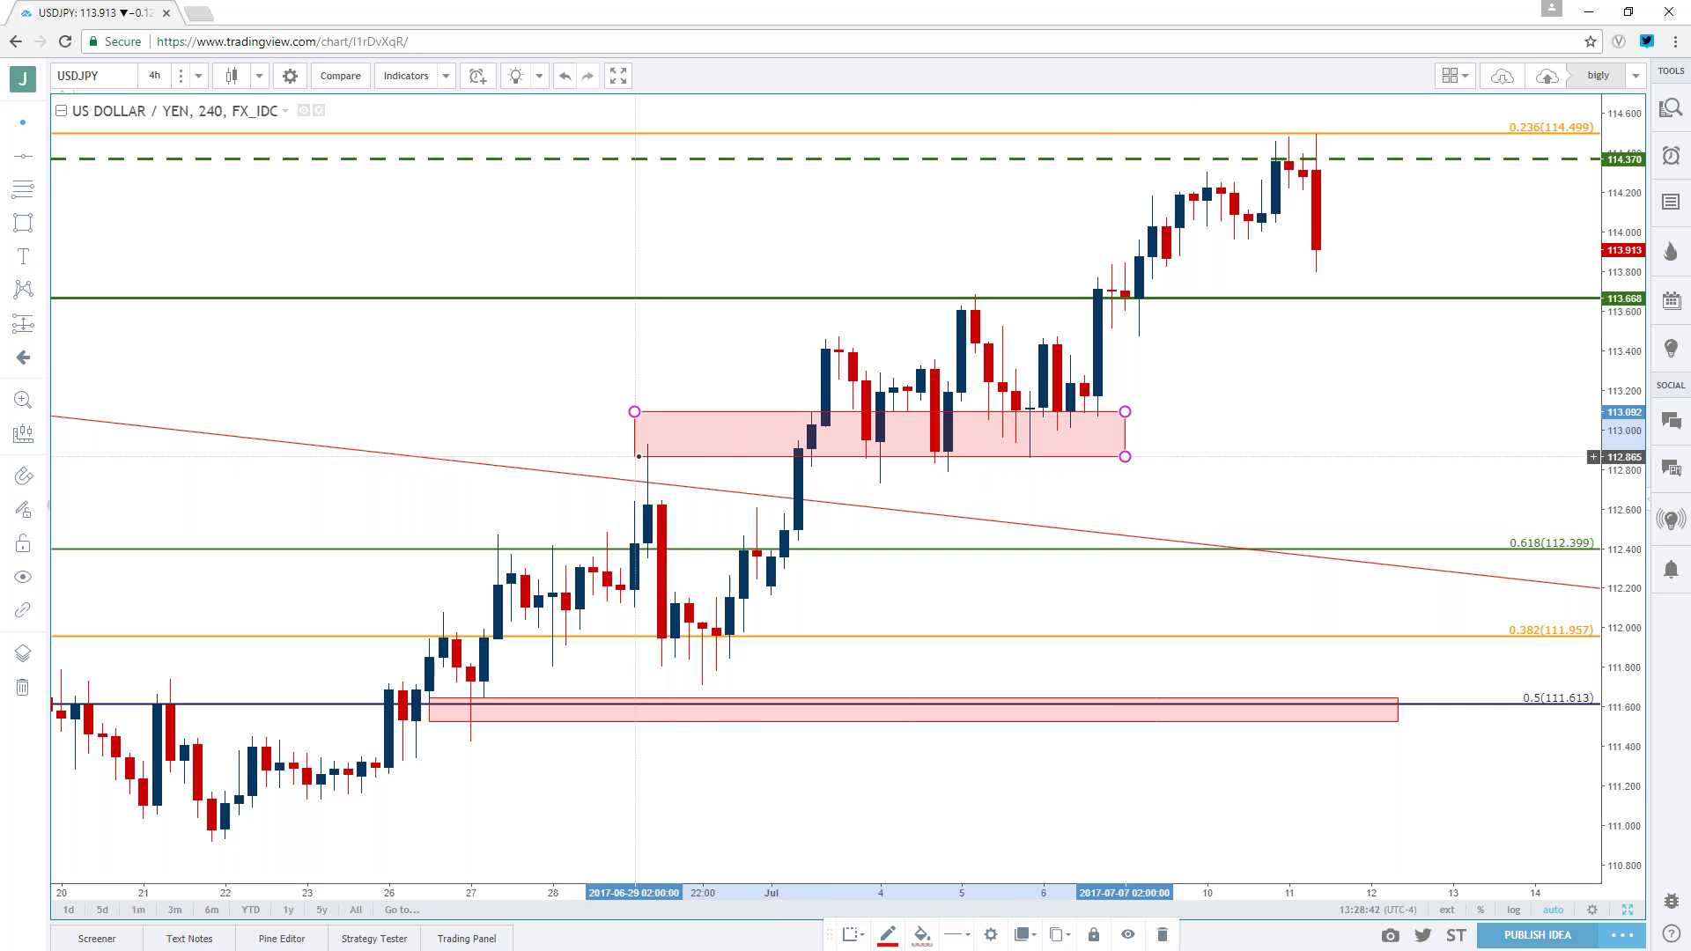
left_click(735, 368)
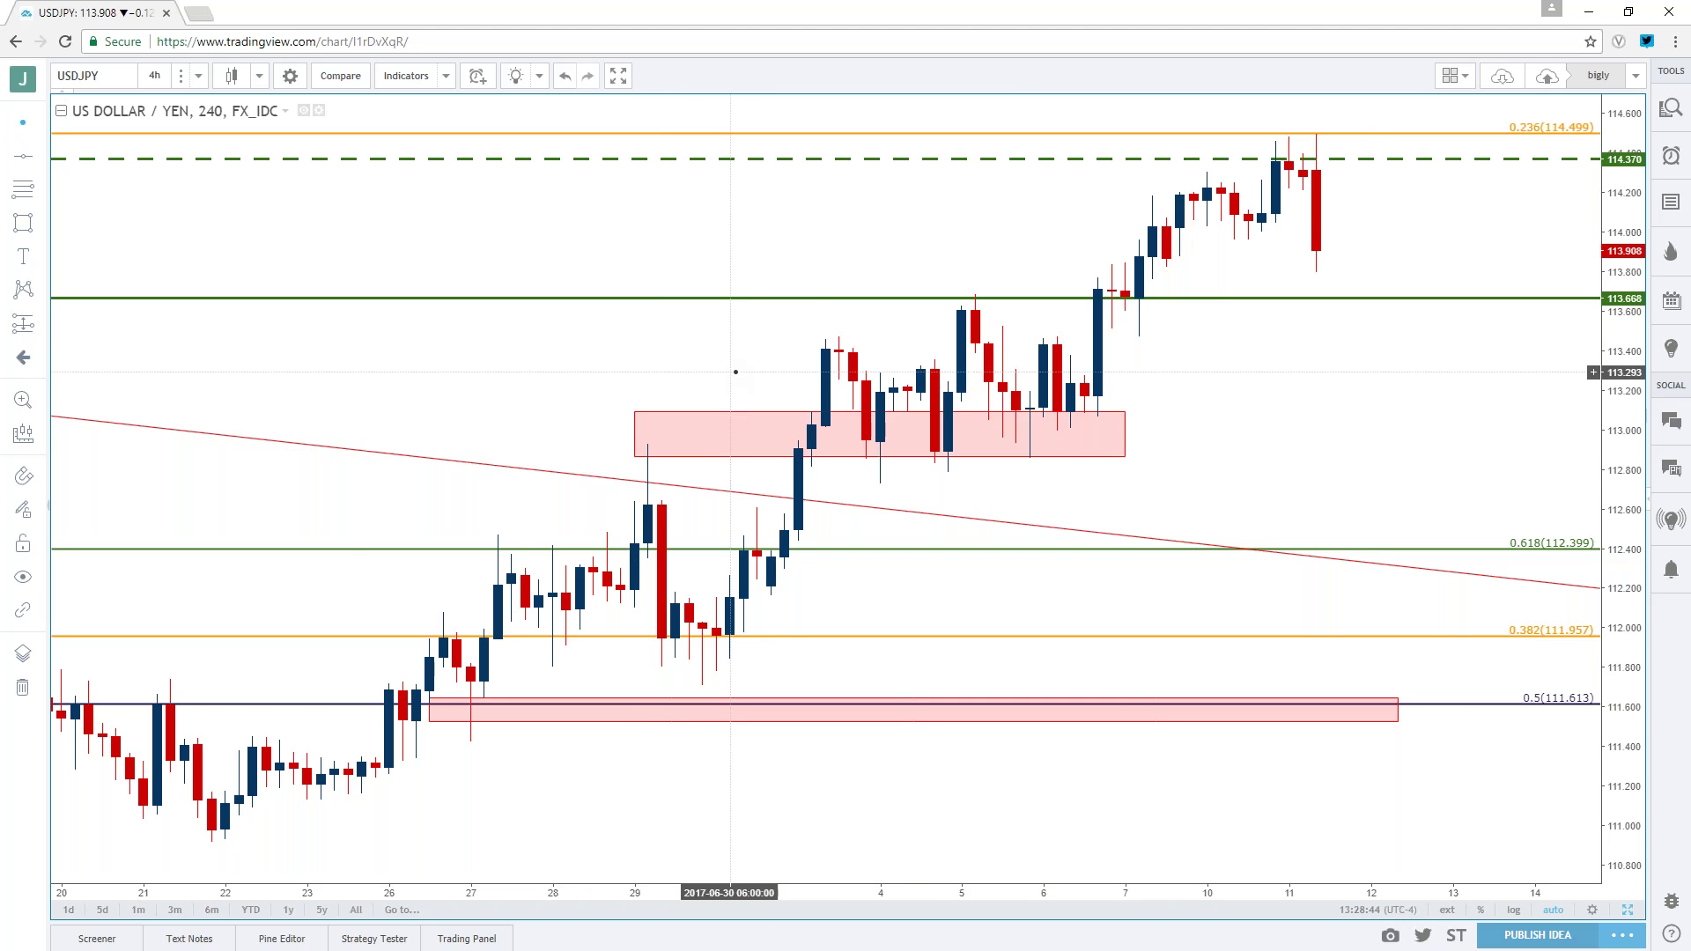
scroll(735, 368, "down", 3)
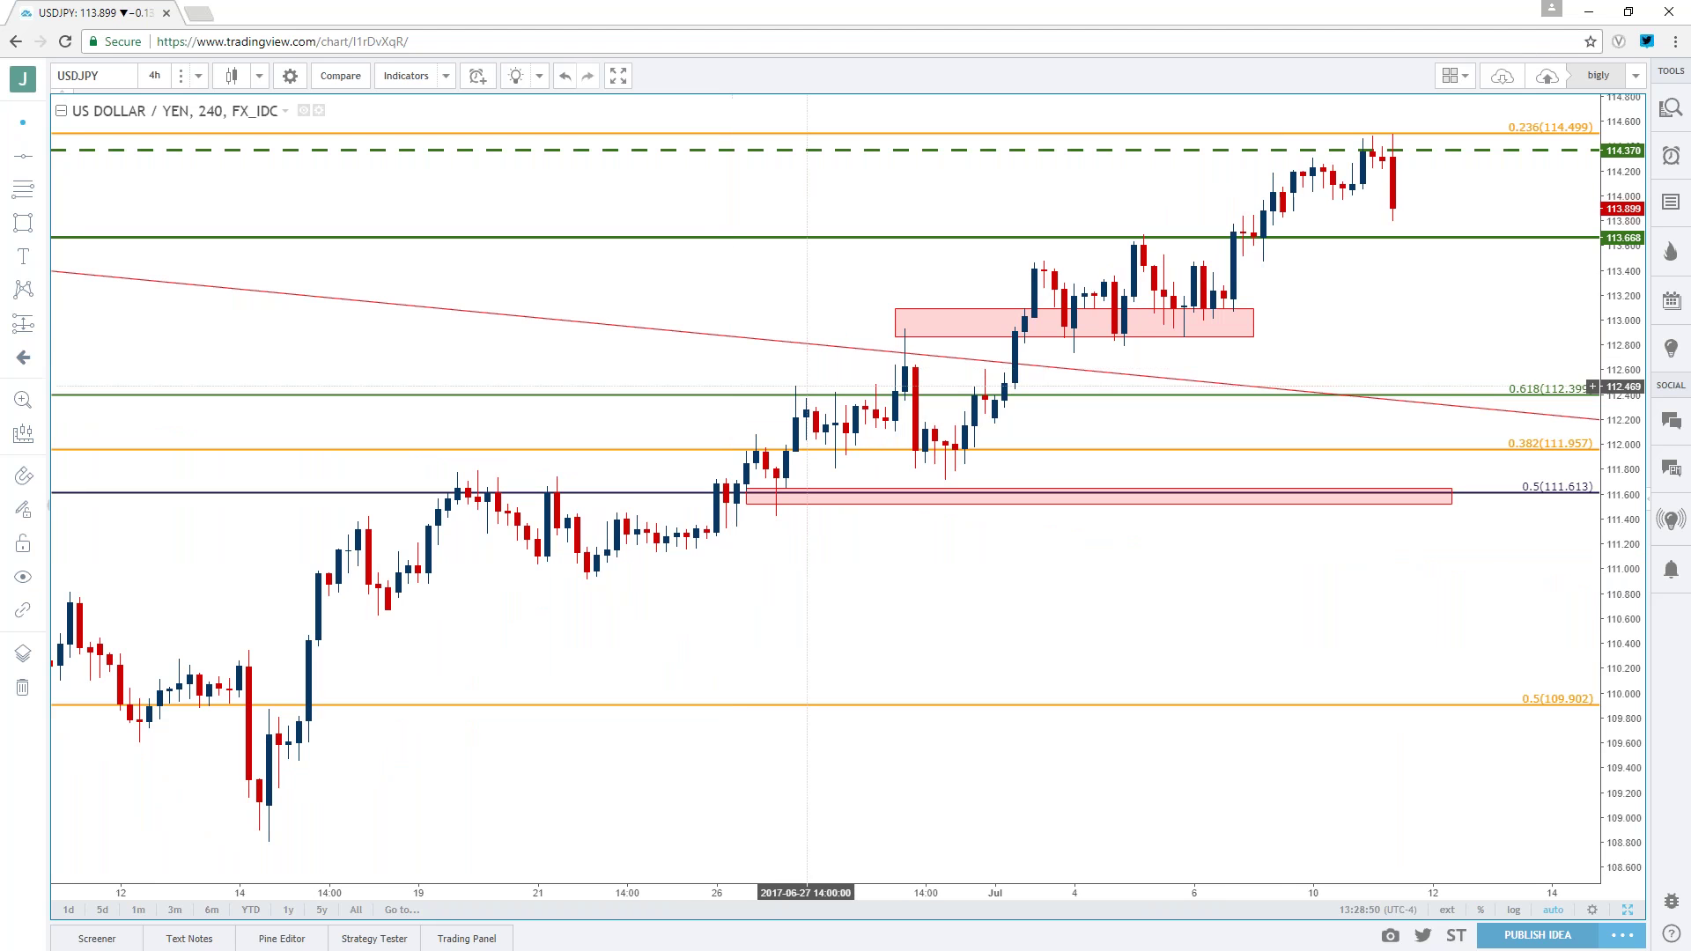
- Extend the pink zone right past current price and raise the green level to 113.680
left_click(1244, 337)
left_click_drag(1243, 337, 1541, 338)
left_click(1501, 353)
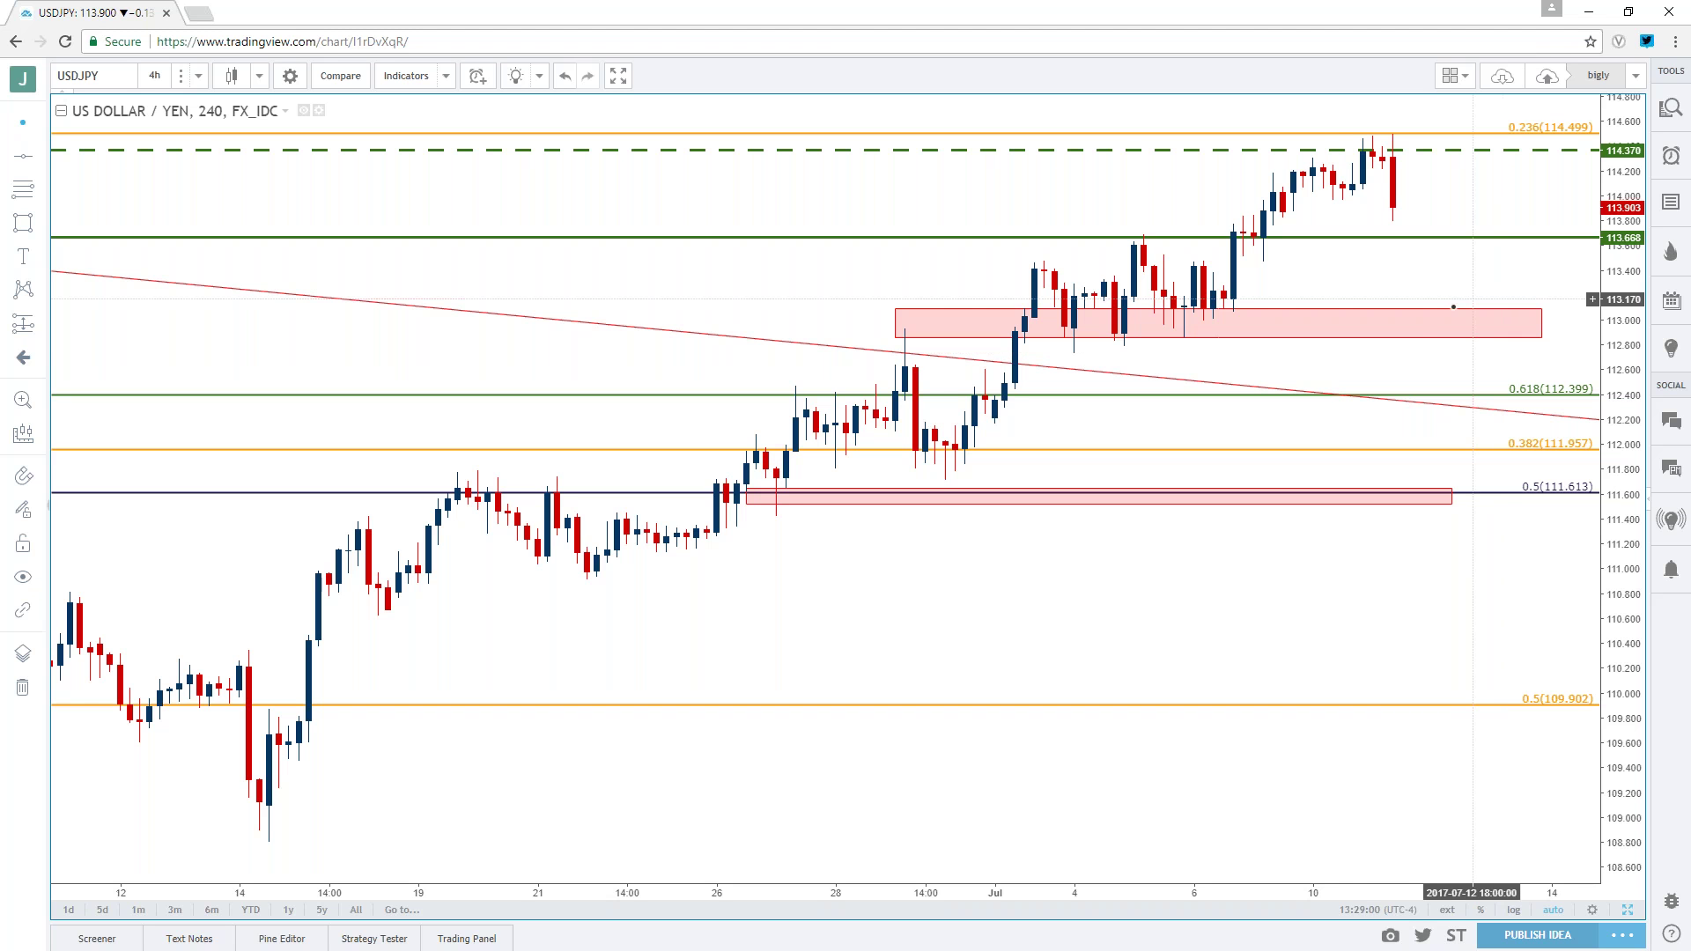
left_click(1270, 317)
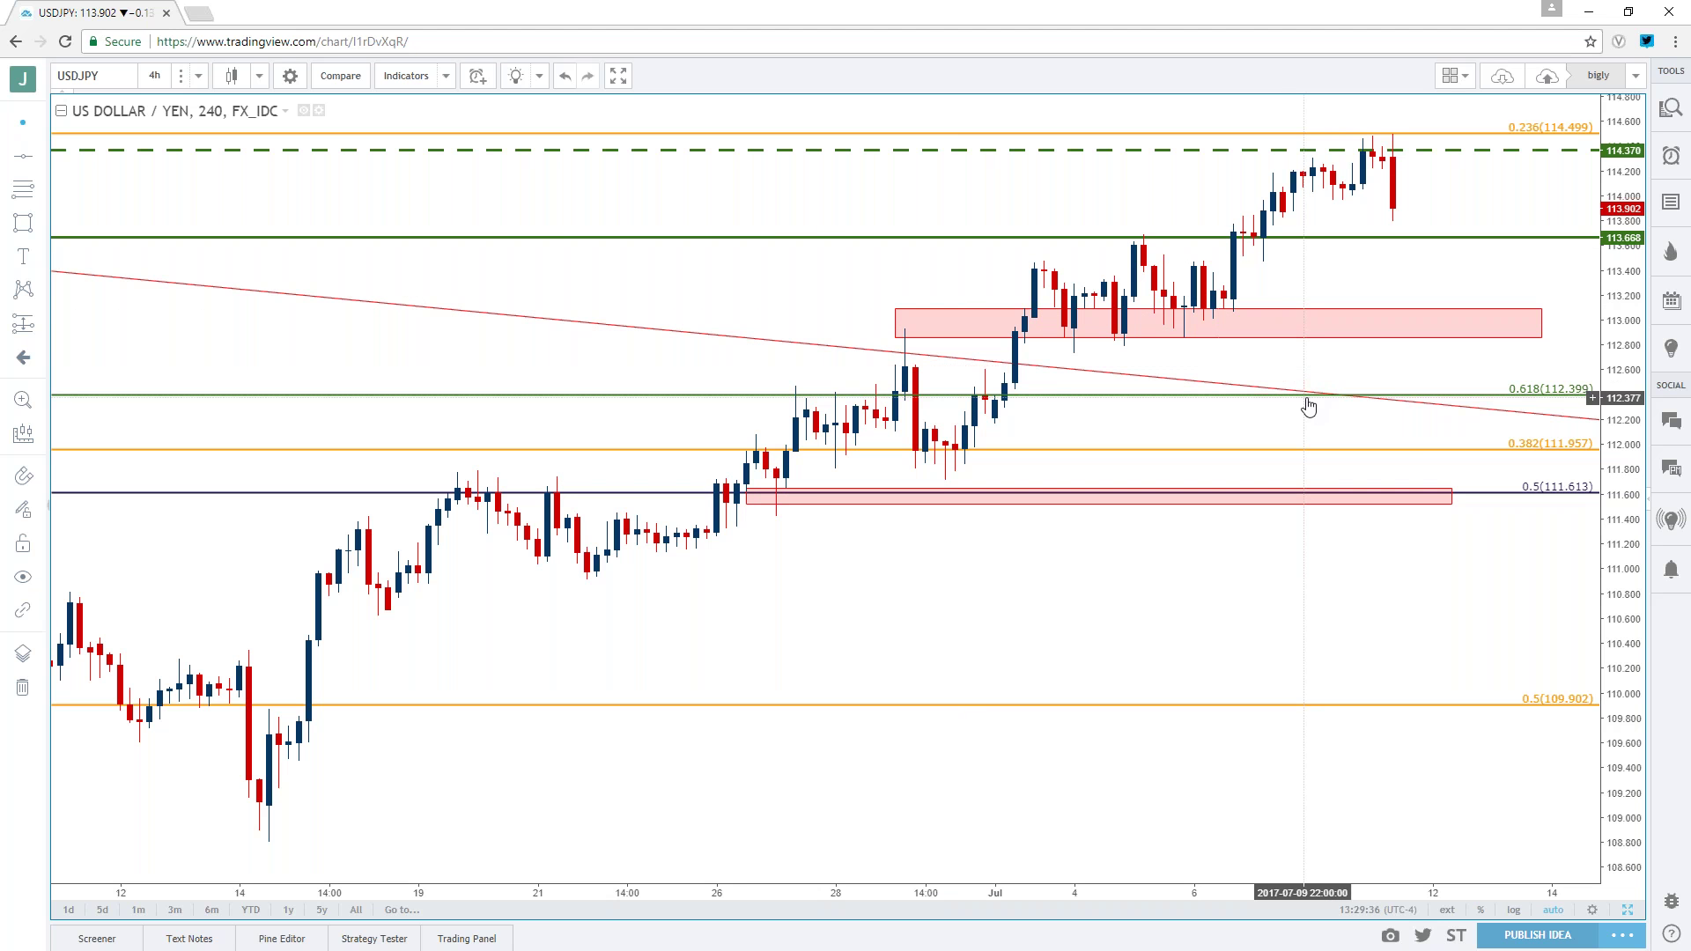
left_click_drag(1321, 238, 1353, 236)
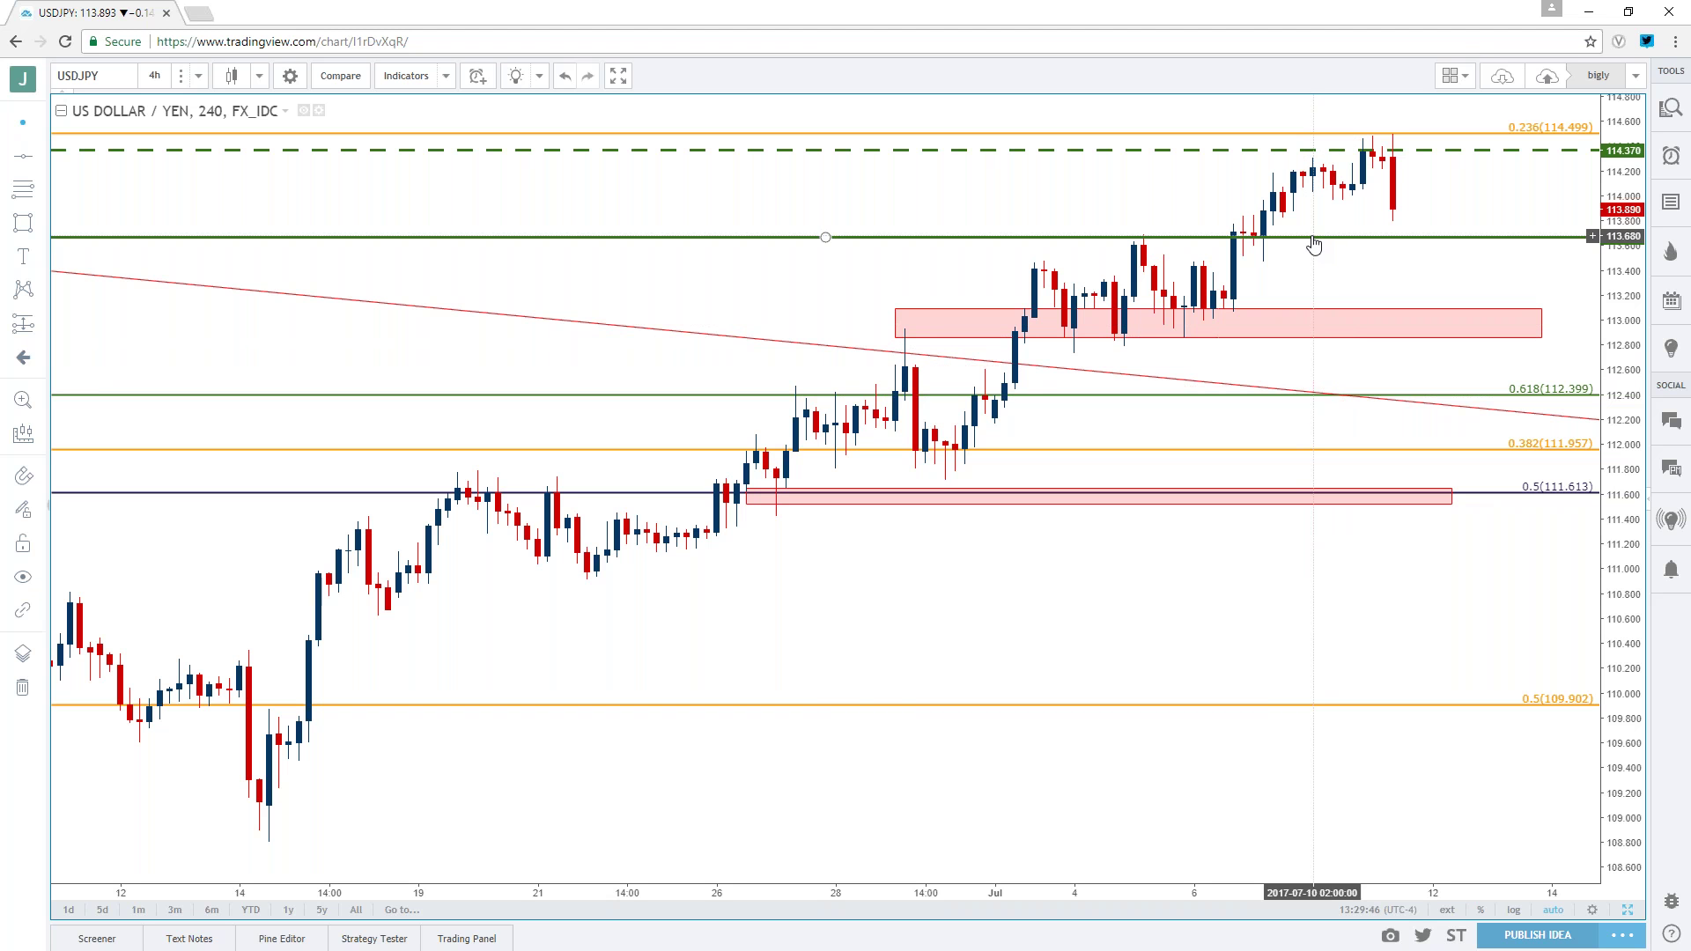
- Load GOLD and pan and zoom out to reveal its channel, Fib levels and R1–R3 zones
left_click(107, 79)
type("GOLD")
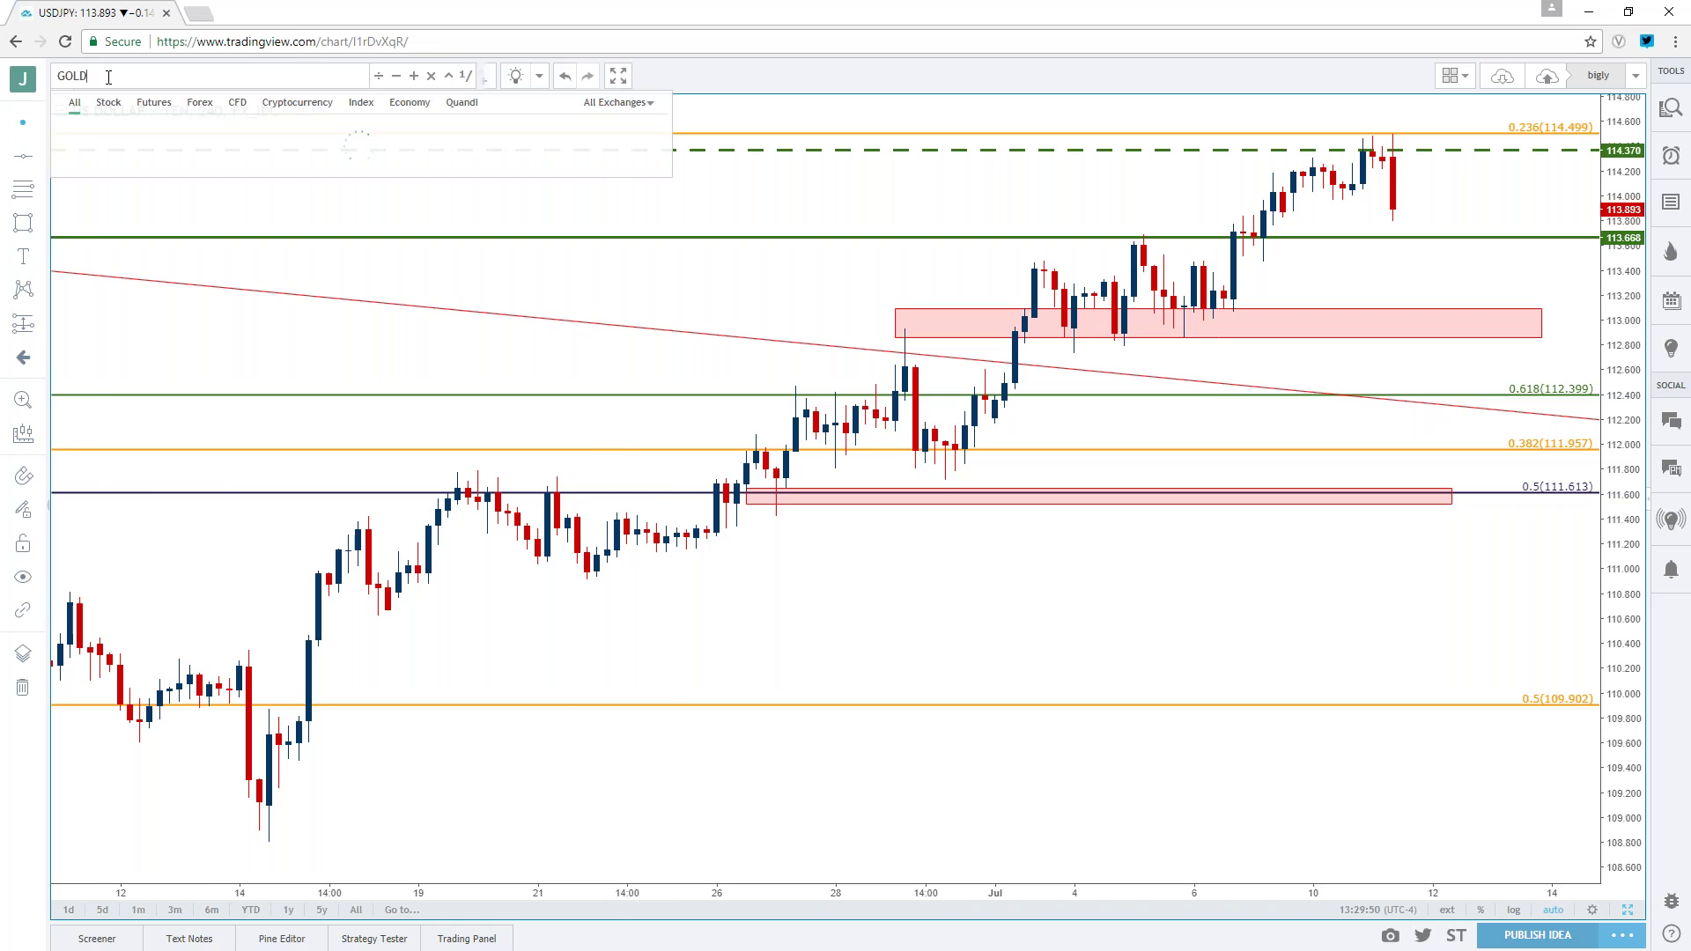
key("Return")
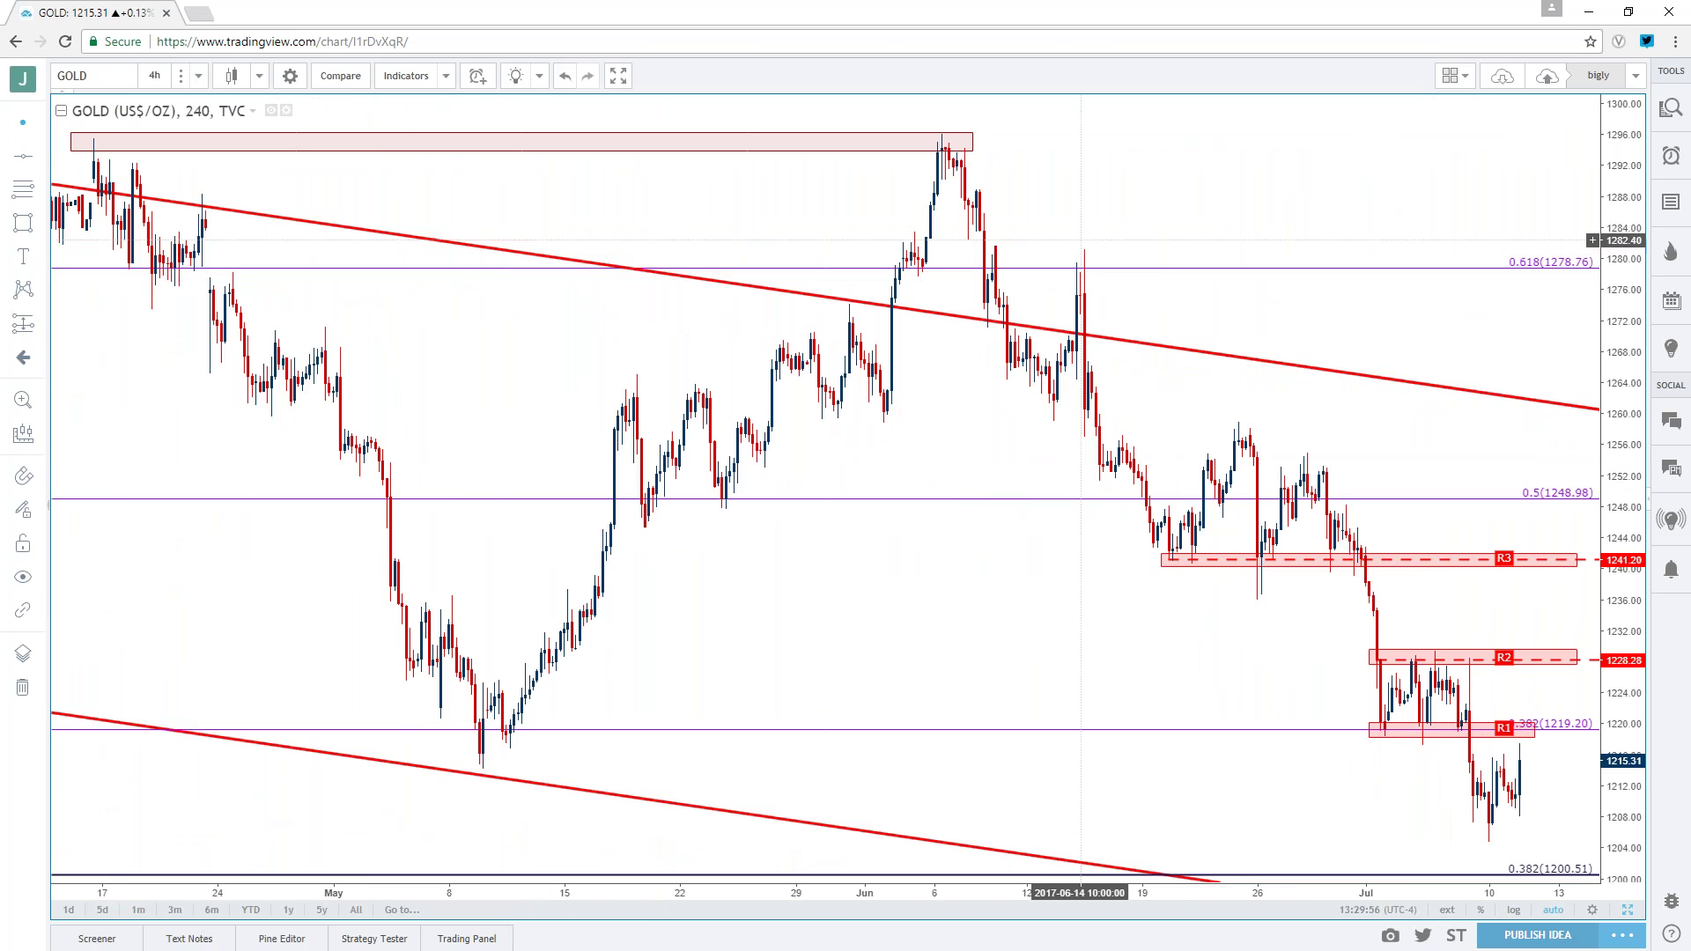
left_click_drag(1148, 214, 915, 216)
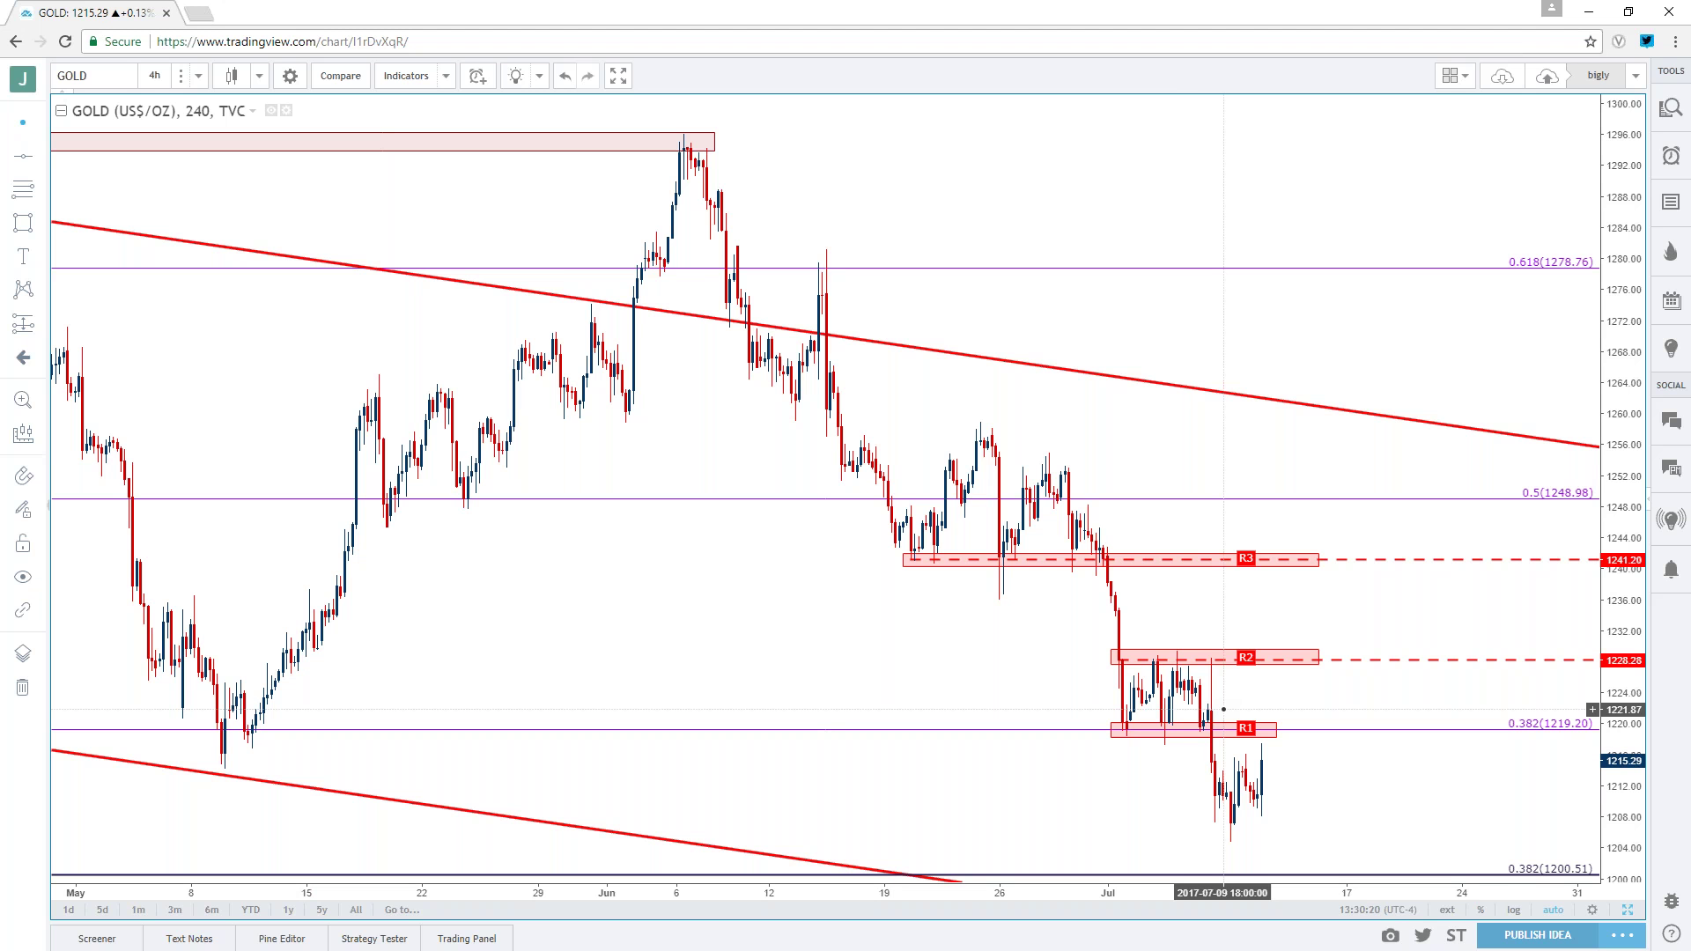
scroll(1022, 584, "down", 8)
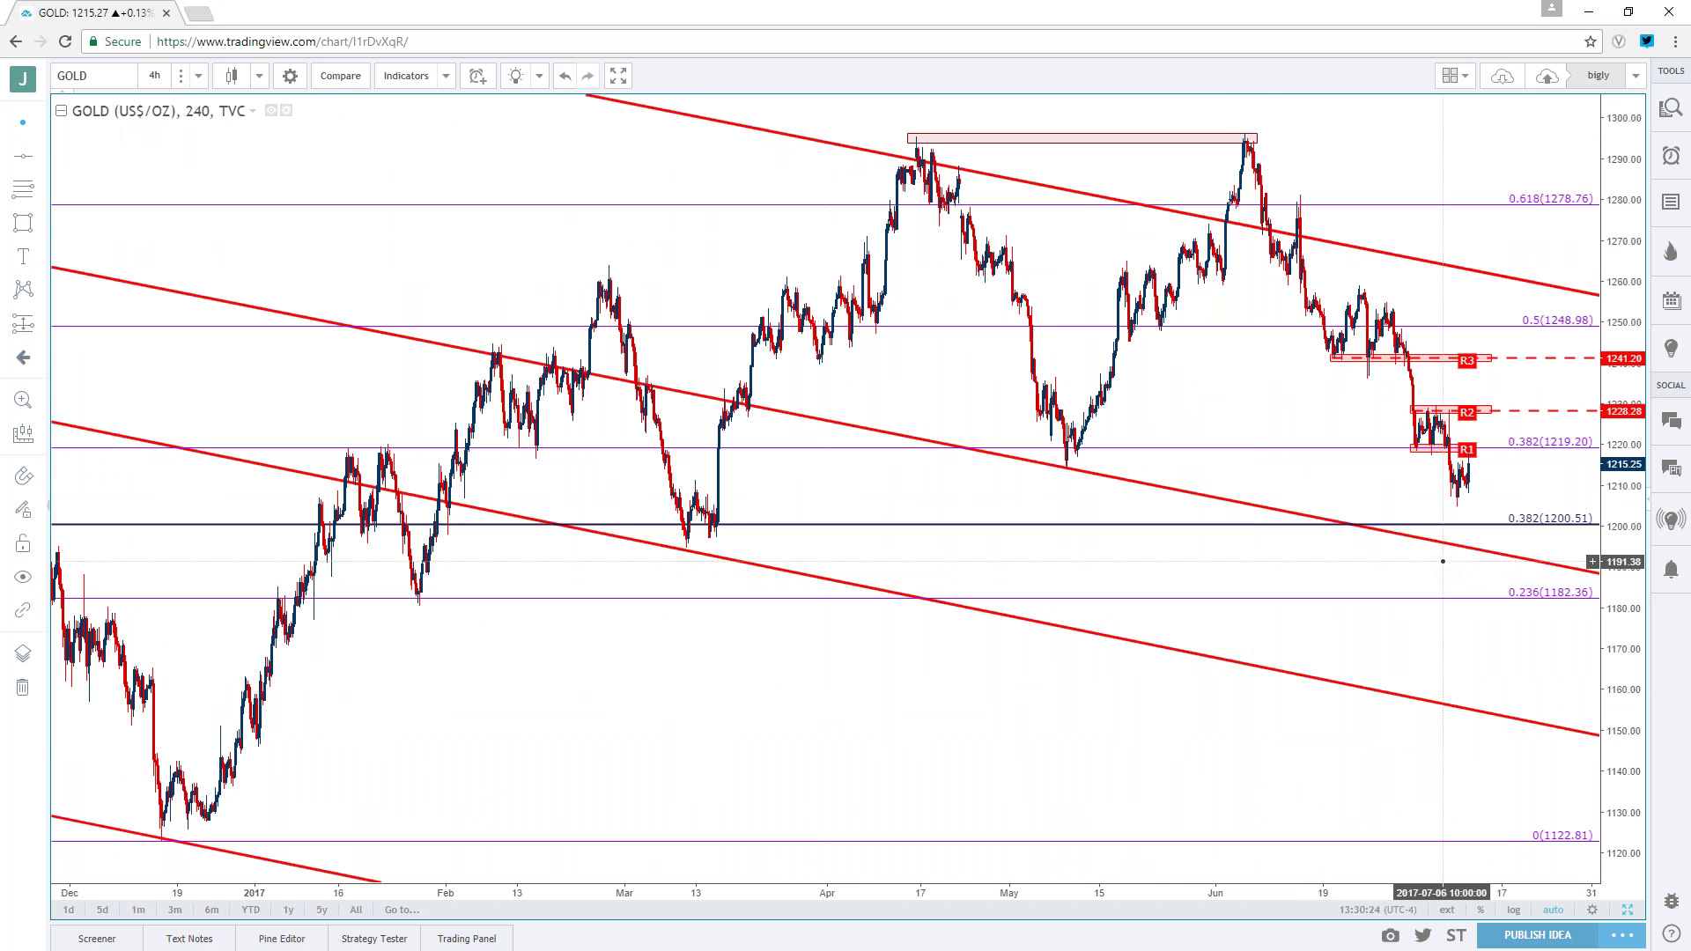
left_click_drag(1437, 503, 1406, 503)
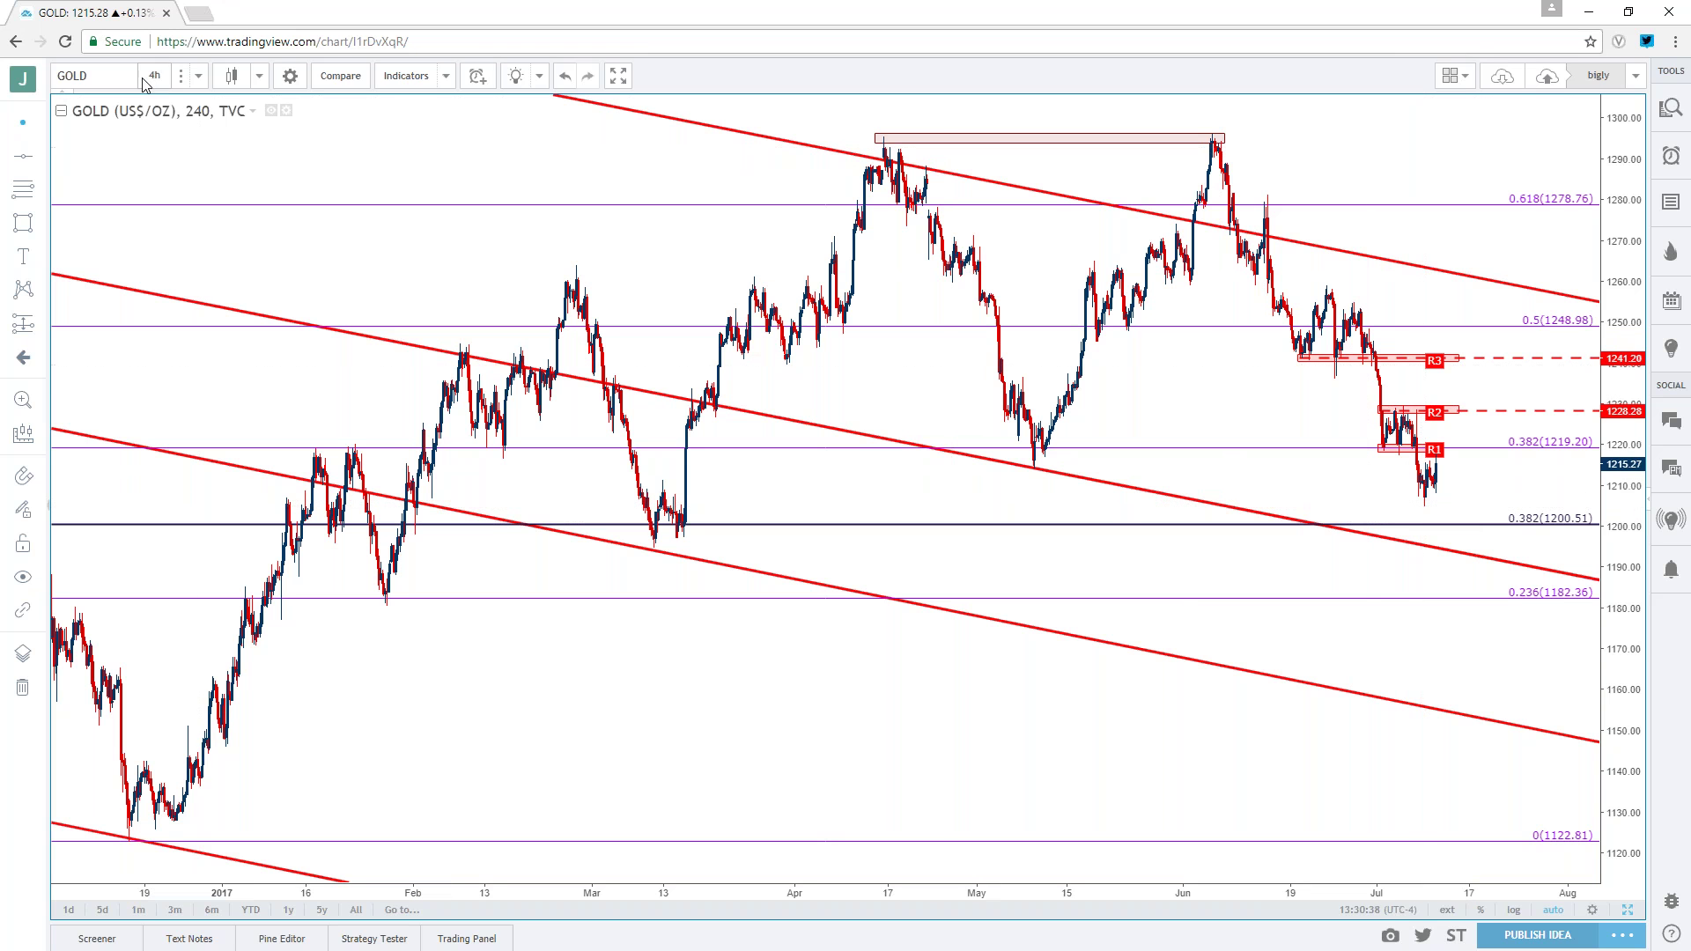
- Load the EURJPY chart by searching 'EU' in the symbol box
type("EURJPY")
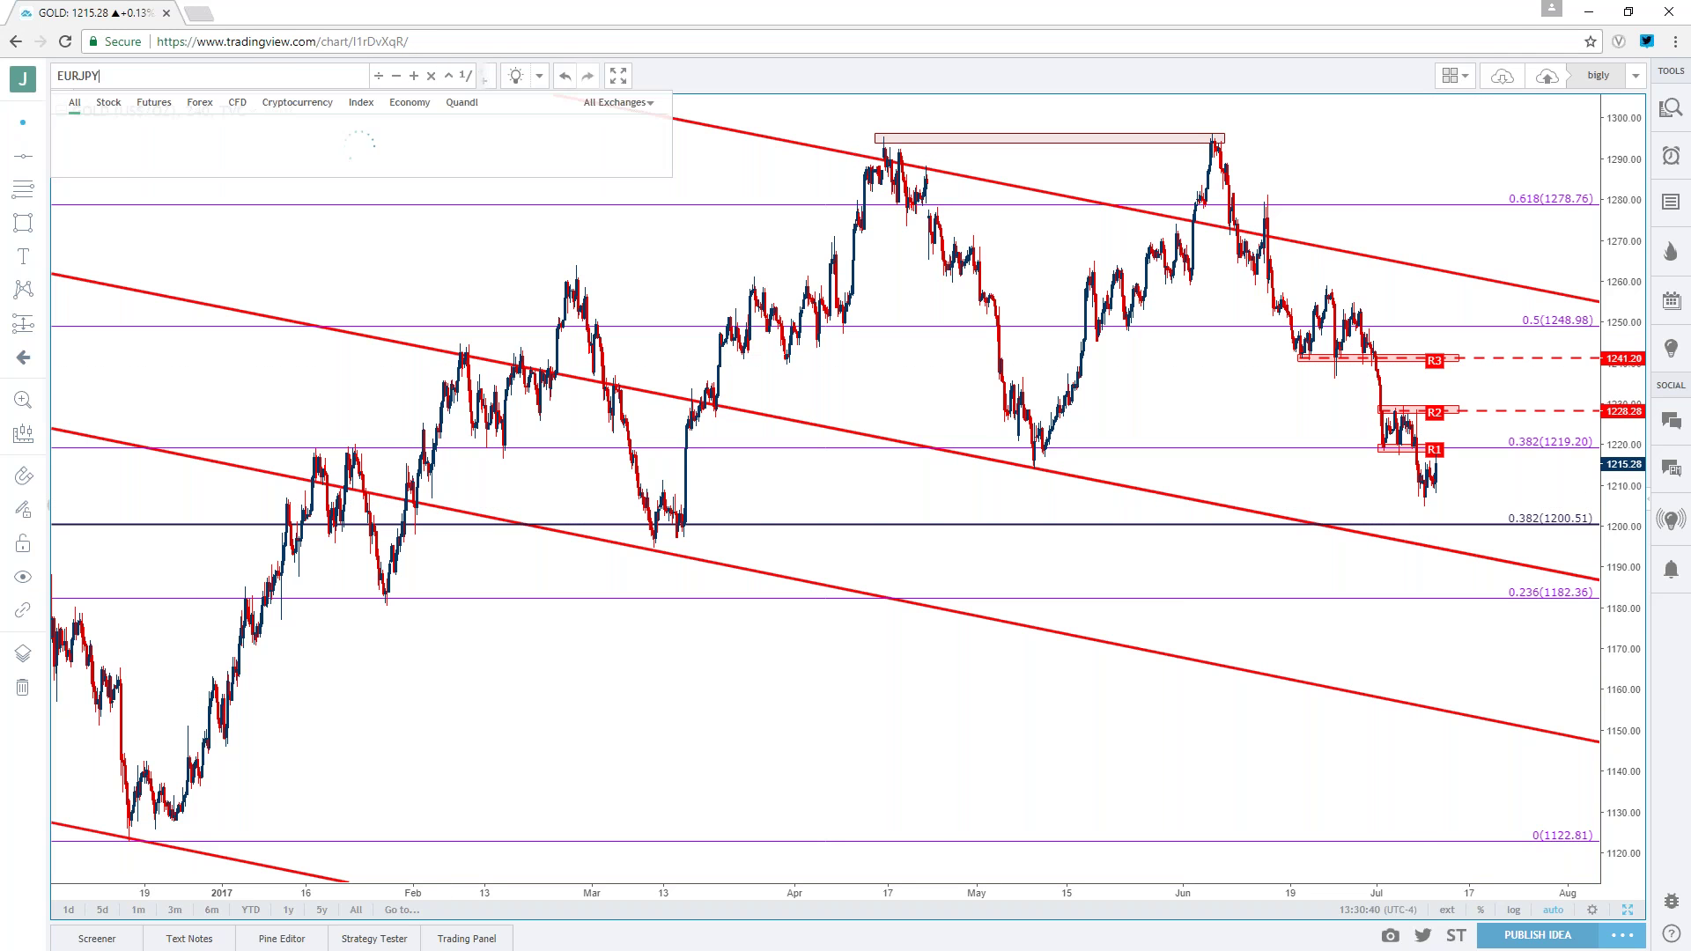
key("Down")
key("Return")
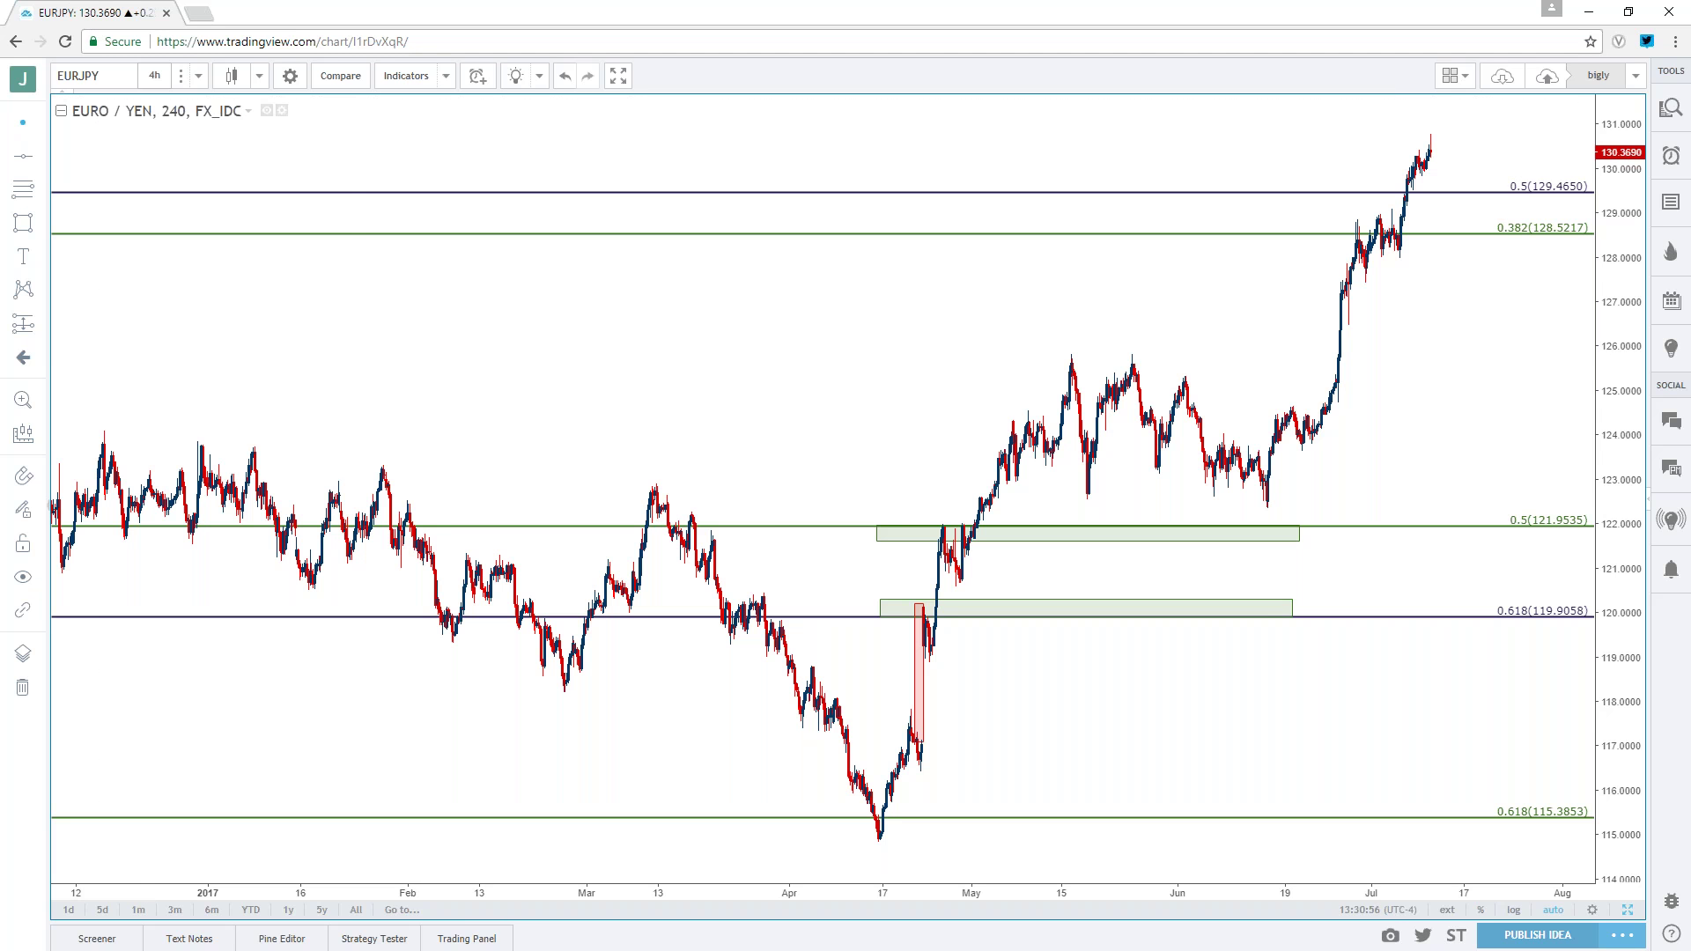
- Switch EUR/JPY to daily candles and zoom in
left_click(154, 75)
left_click(174, 372)
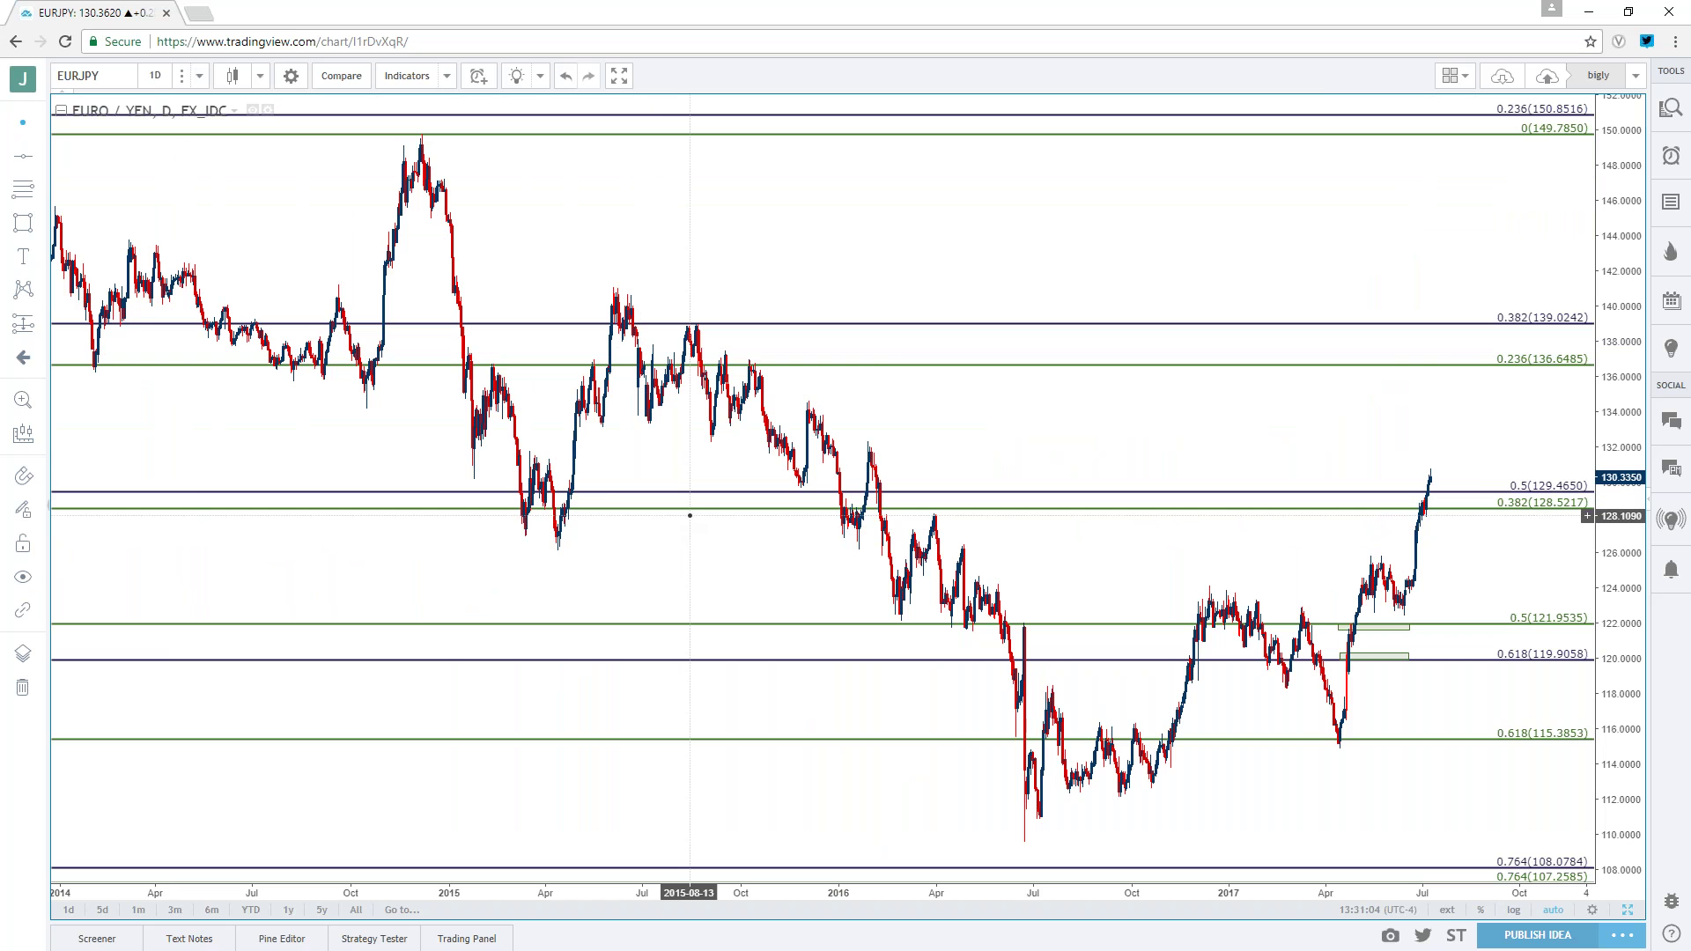
scroll(690, 511, "up", 3)
scroll(692, 499, "up", 3)
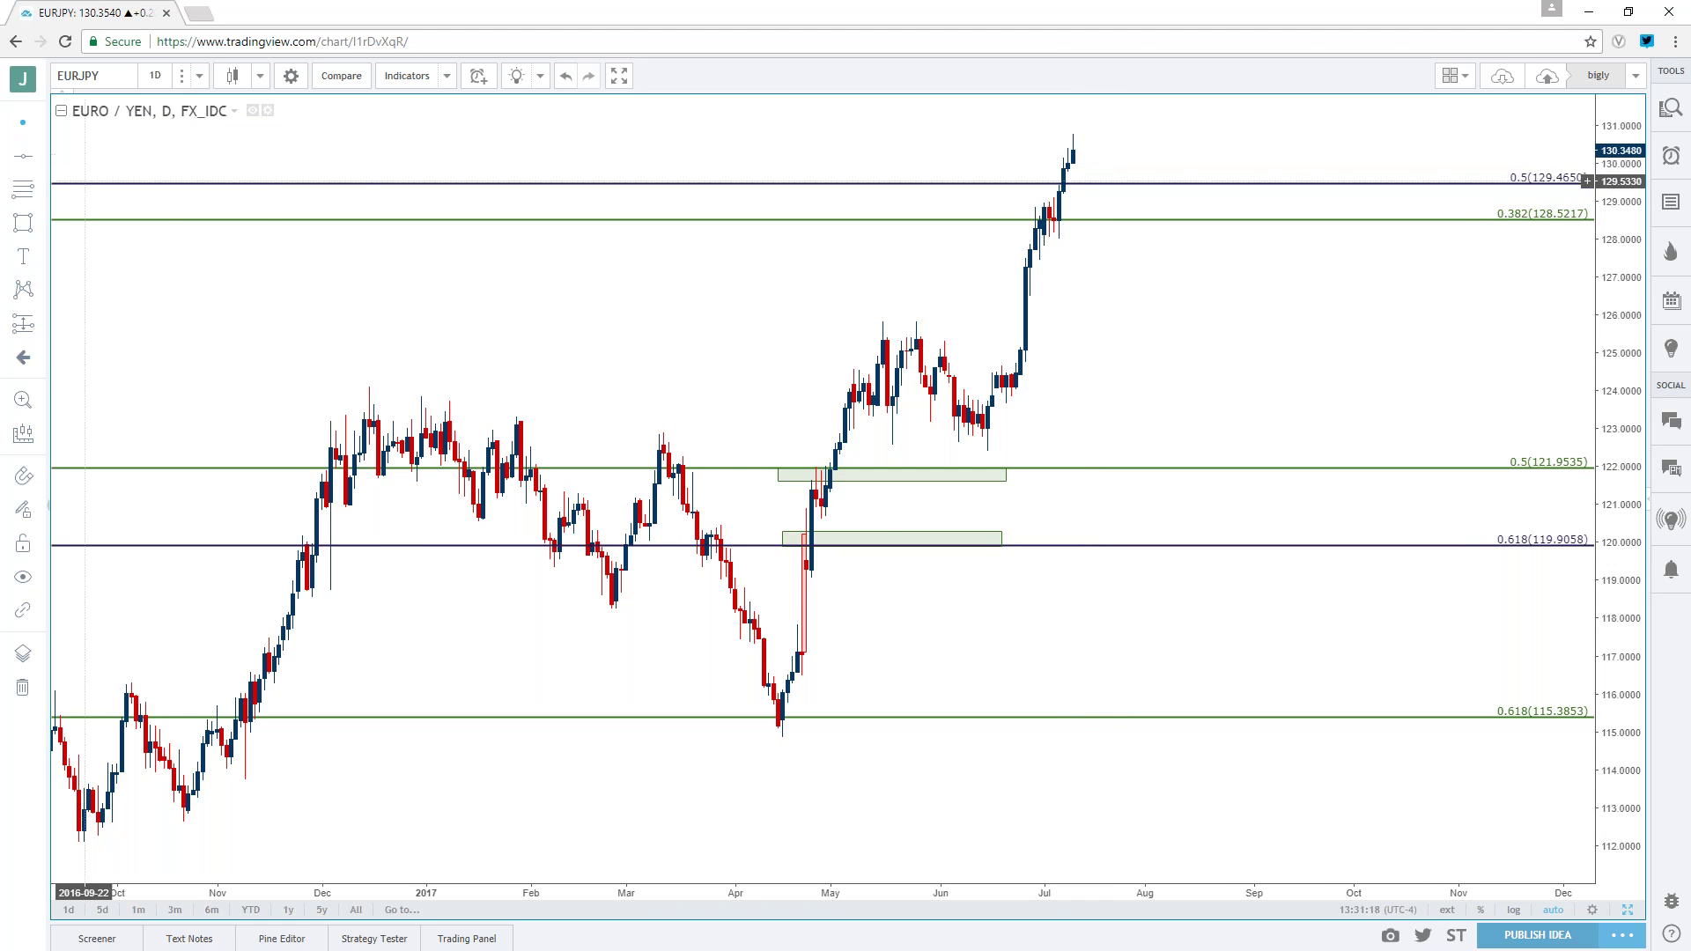
left_click(38, 156)
- Add a horizontal line near 130 and set its price to exactly 130.0000
left_click(112, 220)
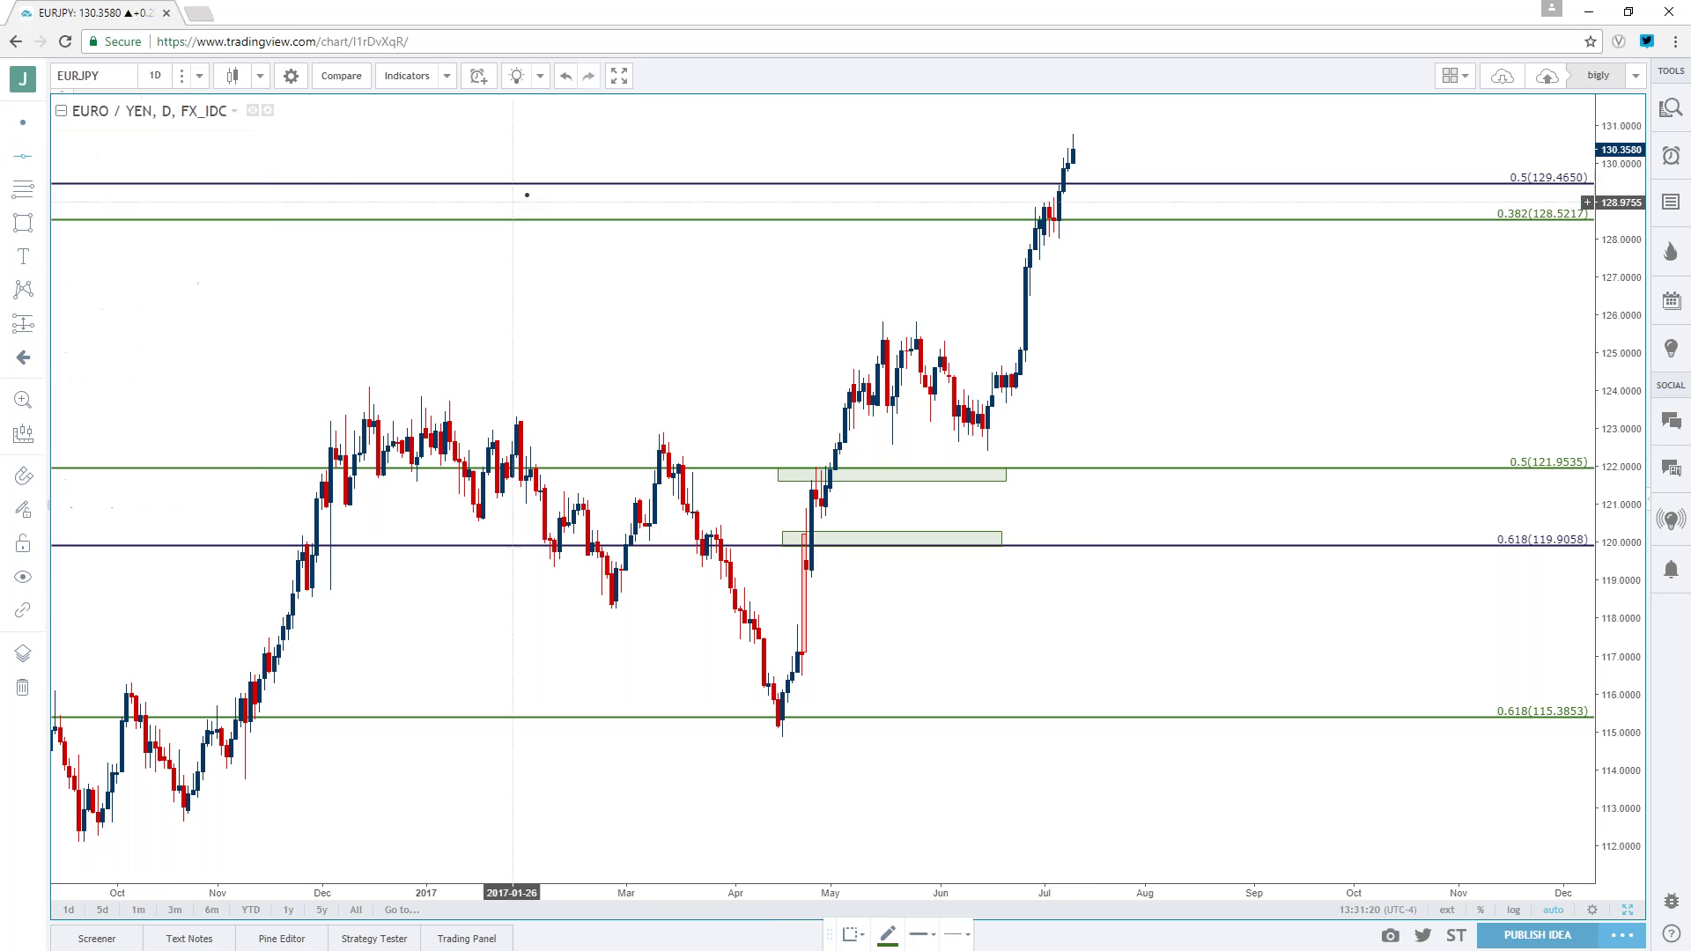
left_click(638, 160)
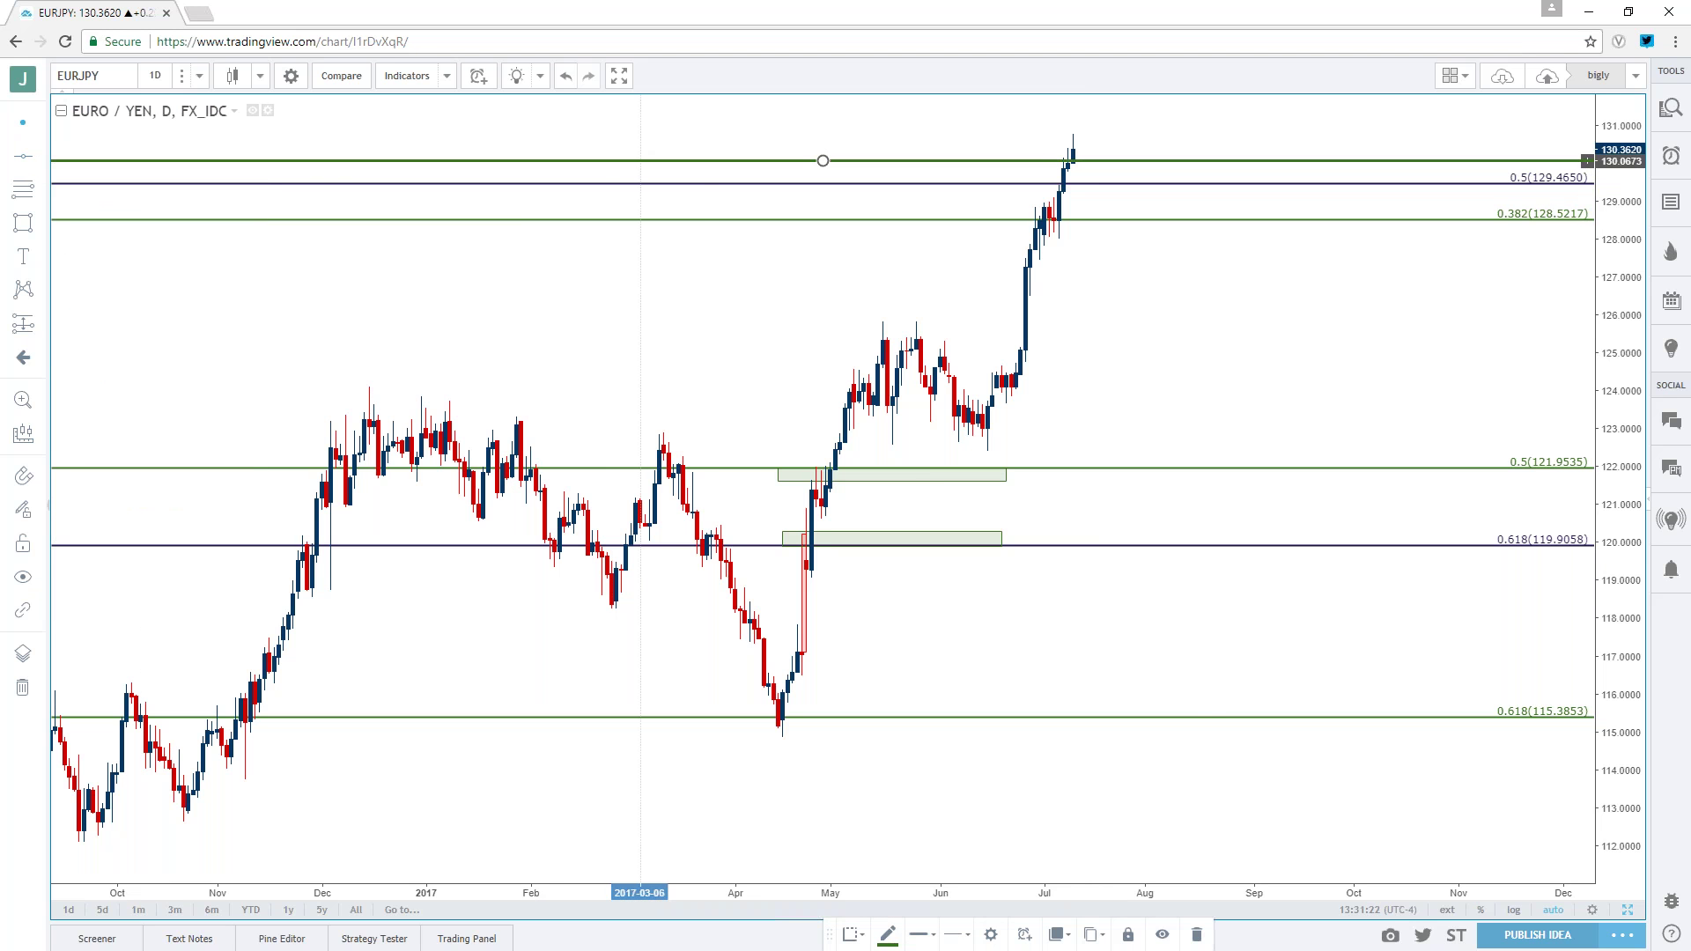
double_click(699, 160)
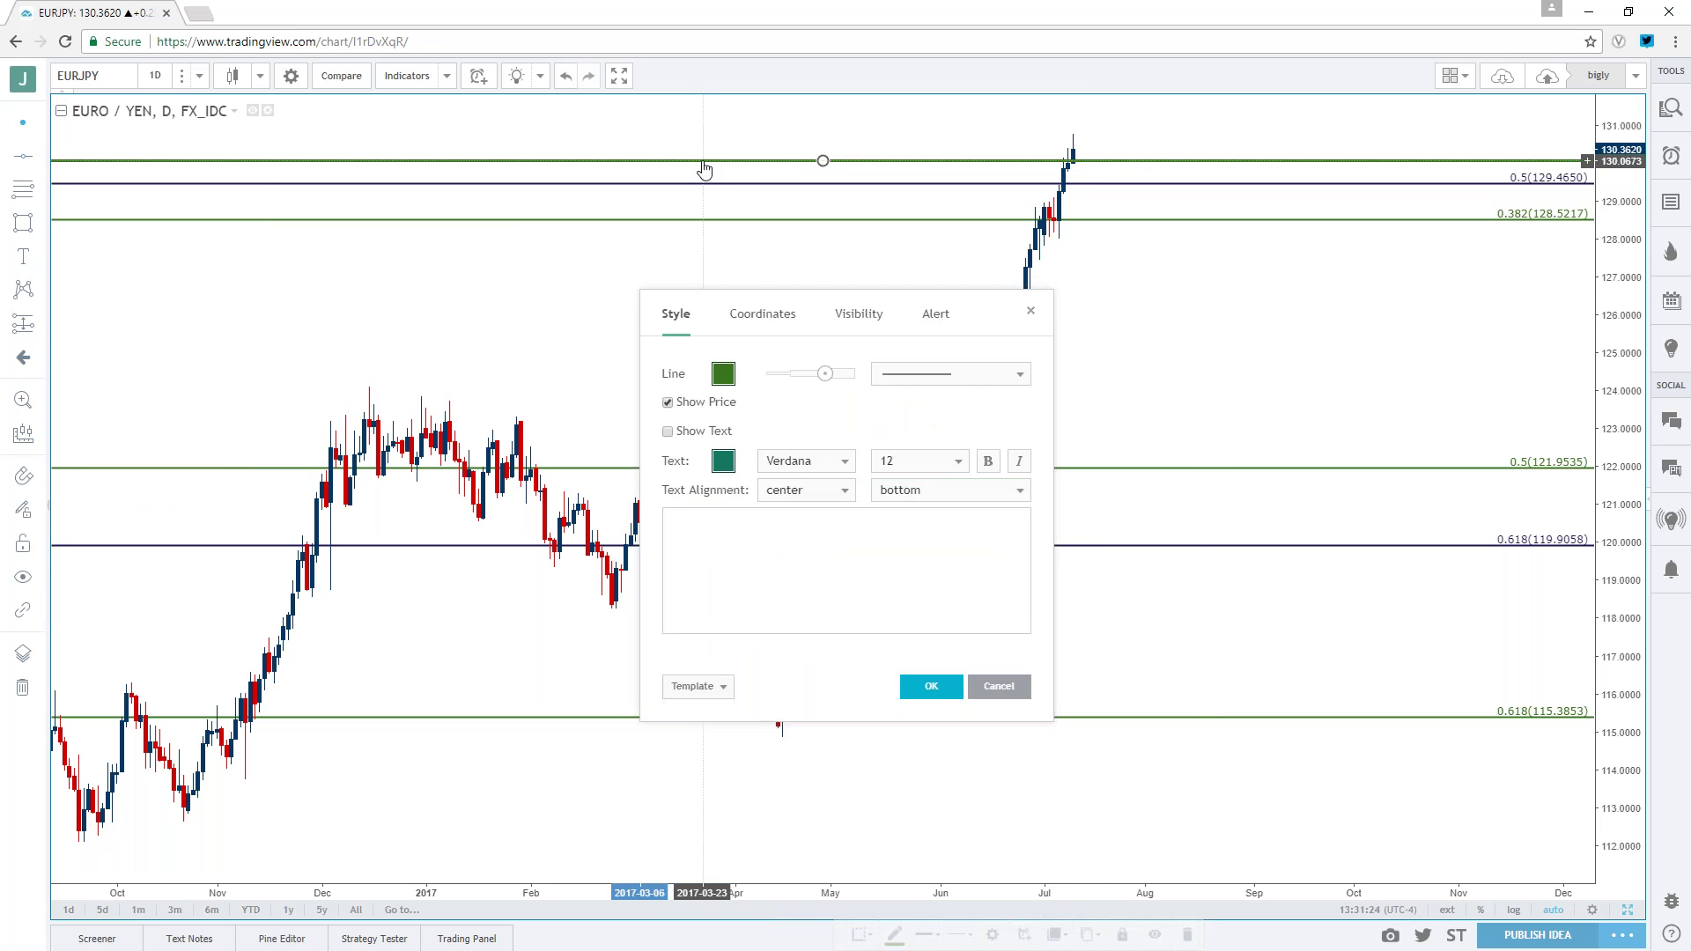
left_click(766, 333)
left_click_drag(755, 375, 734, 371)
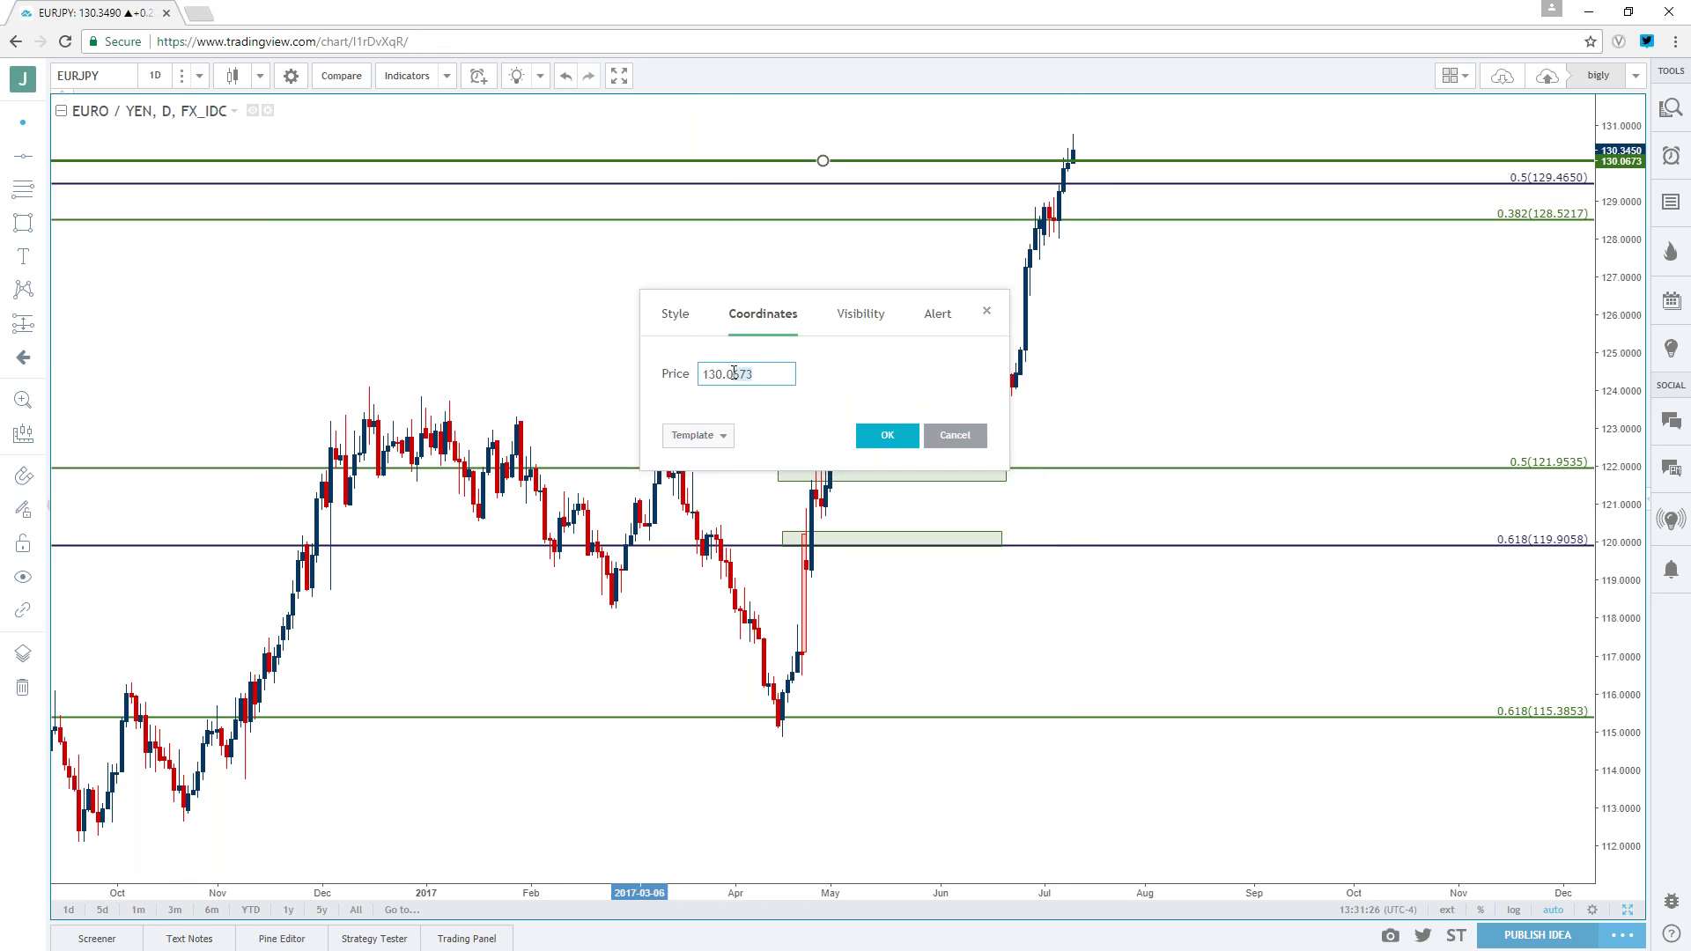
type("0")
left_click(887, 435)
- View EUR/JPY on 1-hour candles with the new 130.0000 level
left_click(155, 76)
left_click(332, 261)
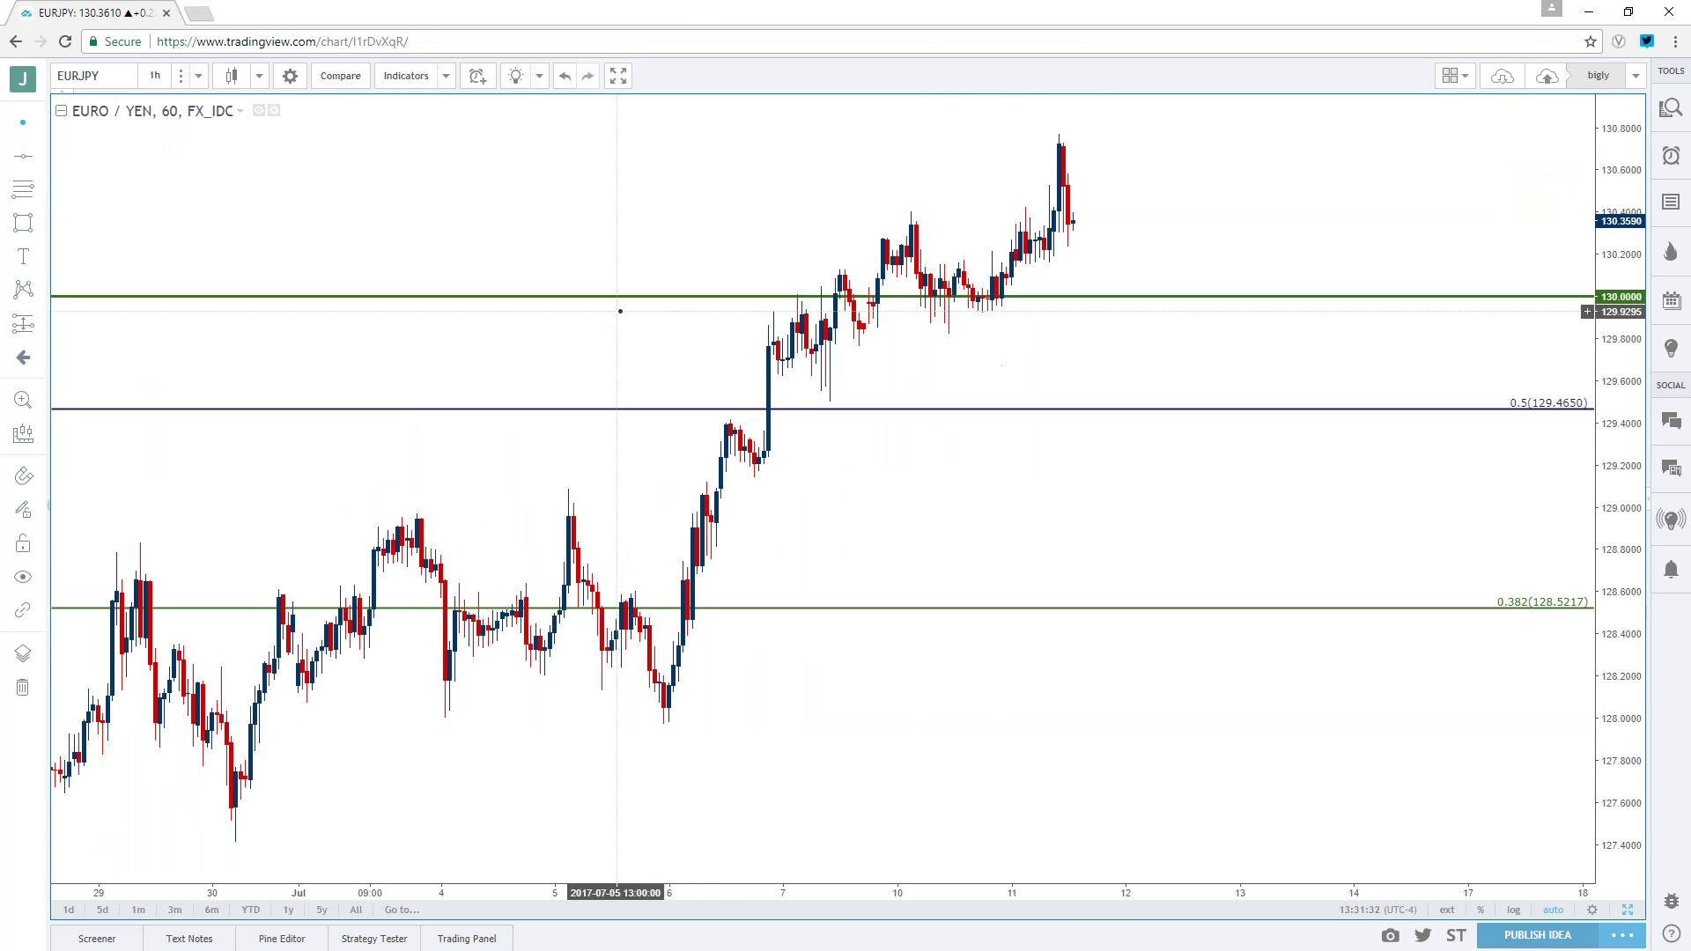
scroll(660, 369, "up", 2)
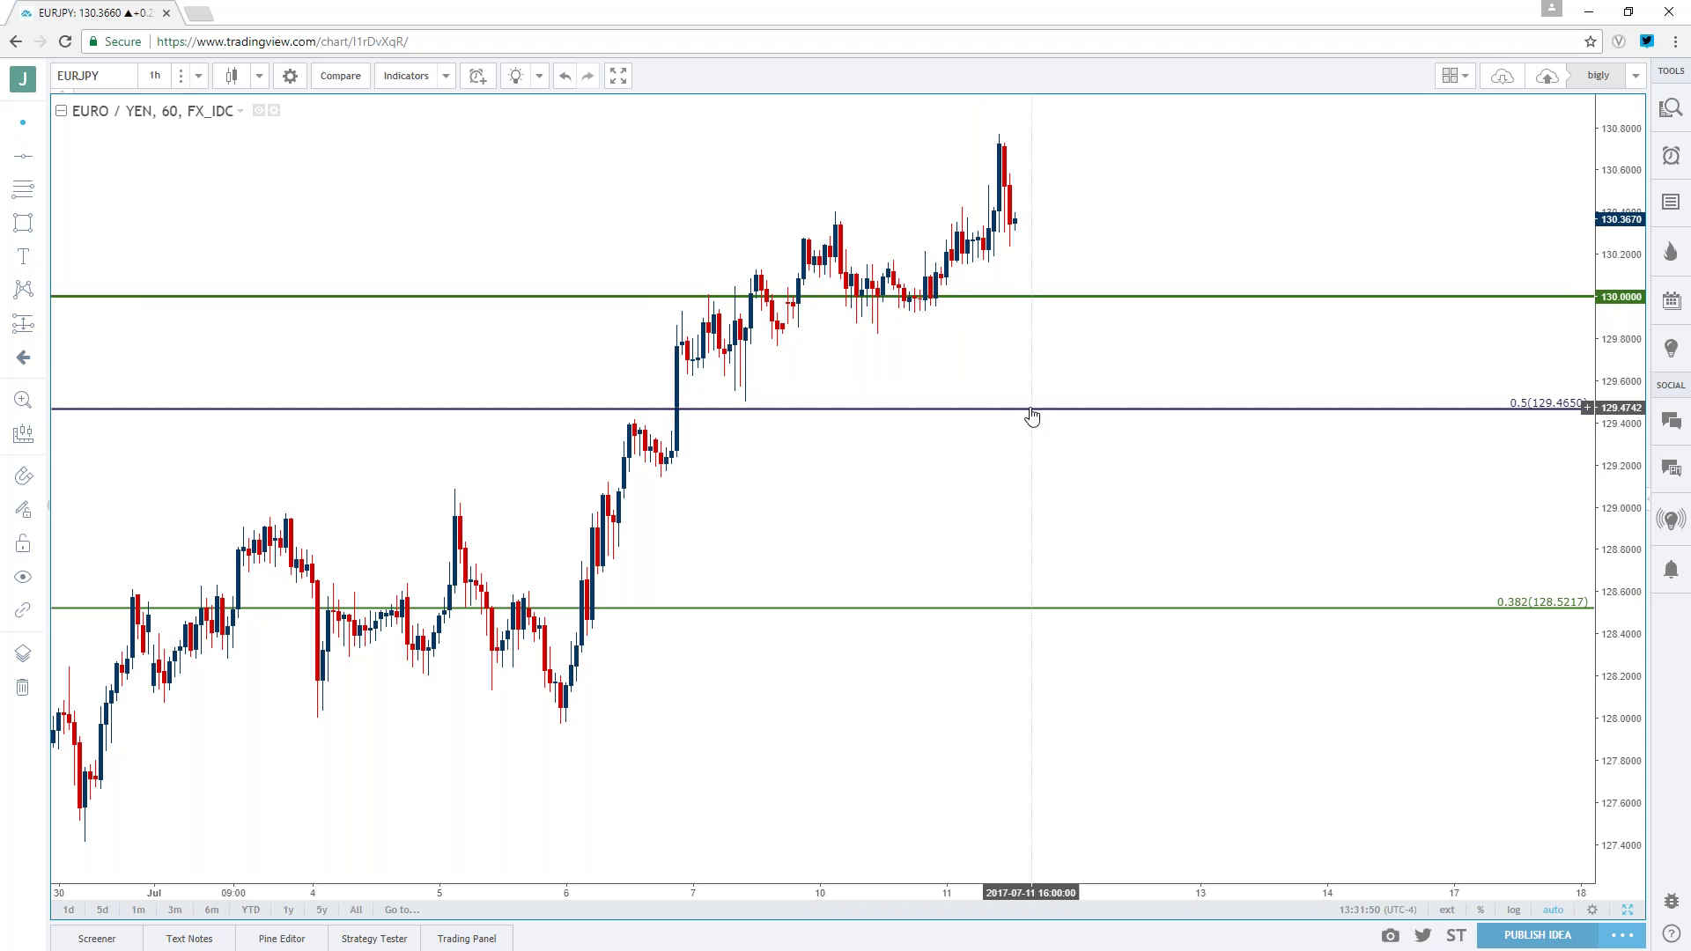
scroll(1032, 416, "down", 5)
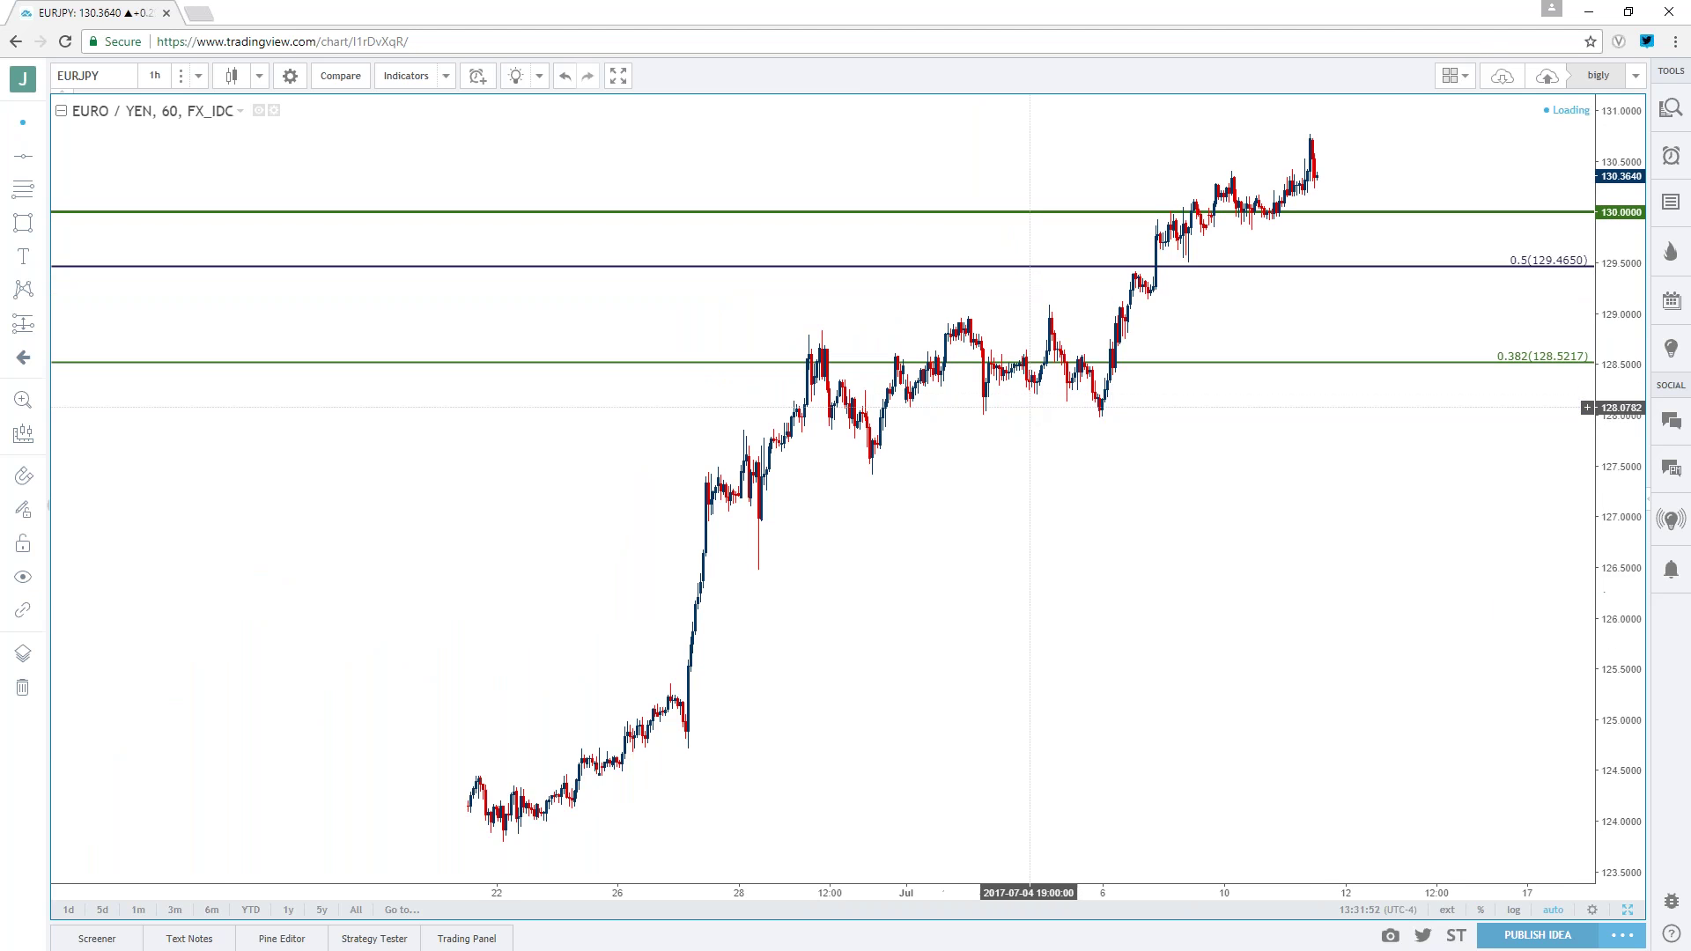
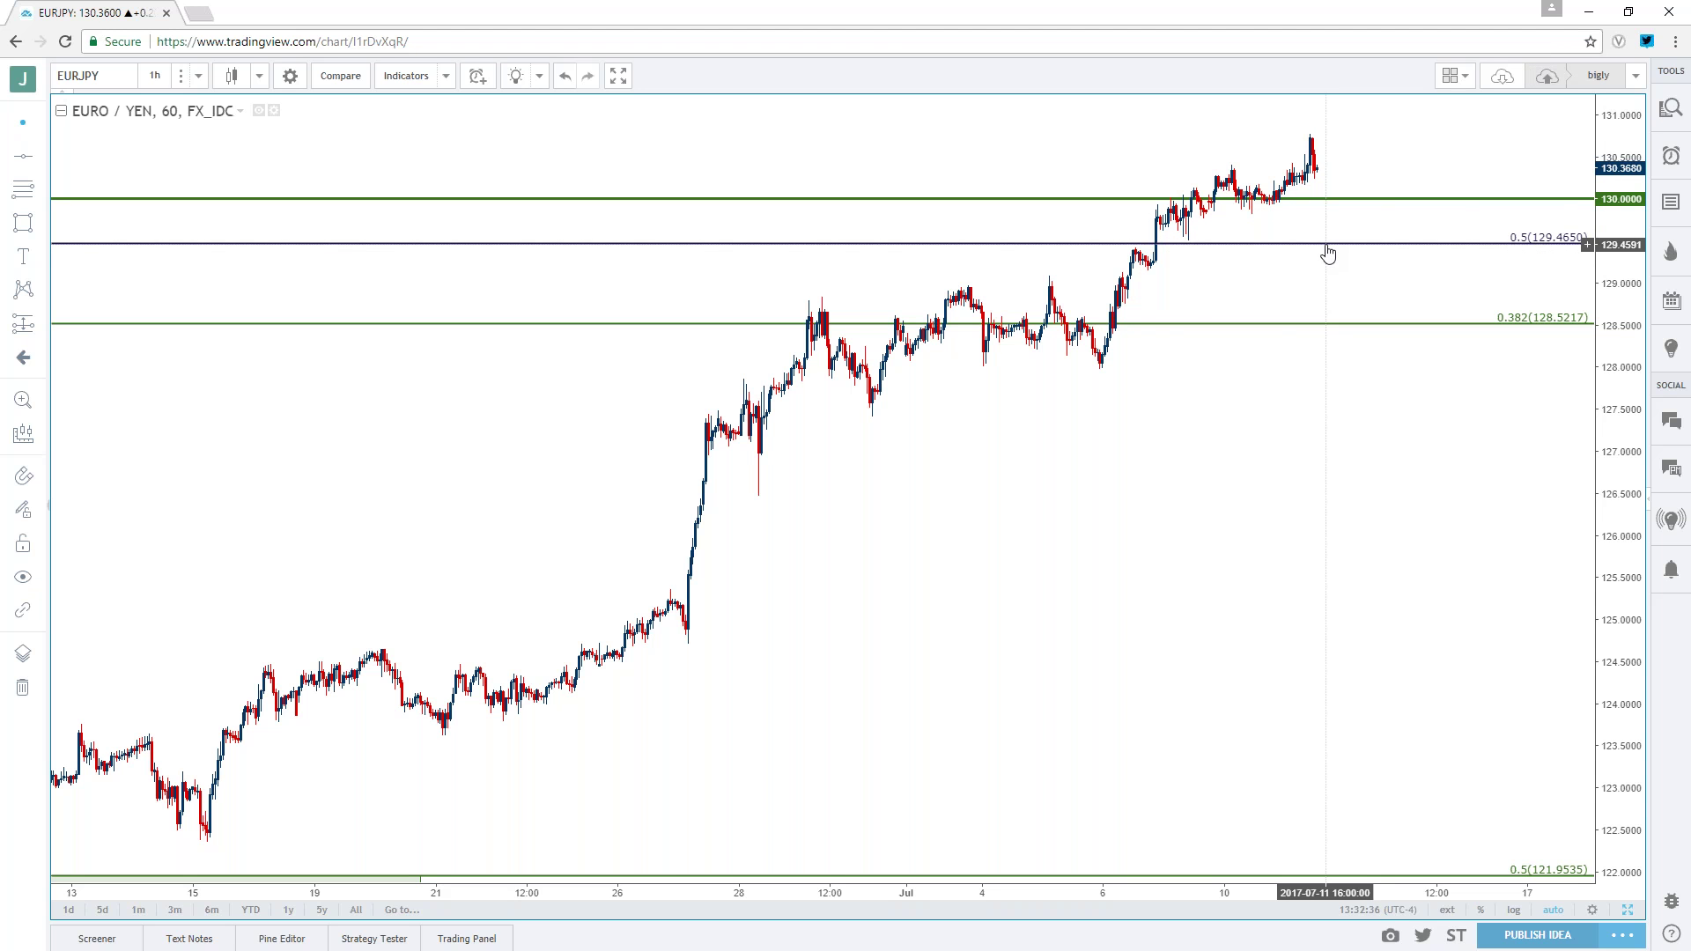
- Replace the EURJPY symbol with GBPJPY in the symbol box
scroll(1327, 255, "down", 2)
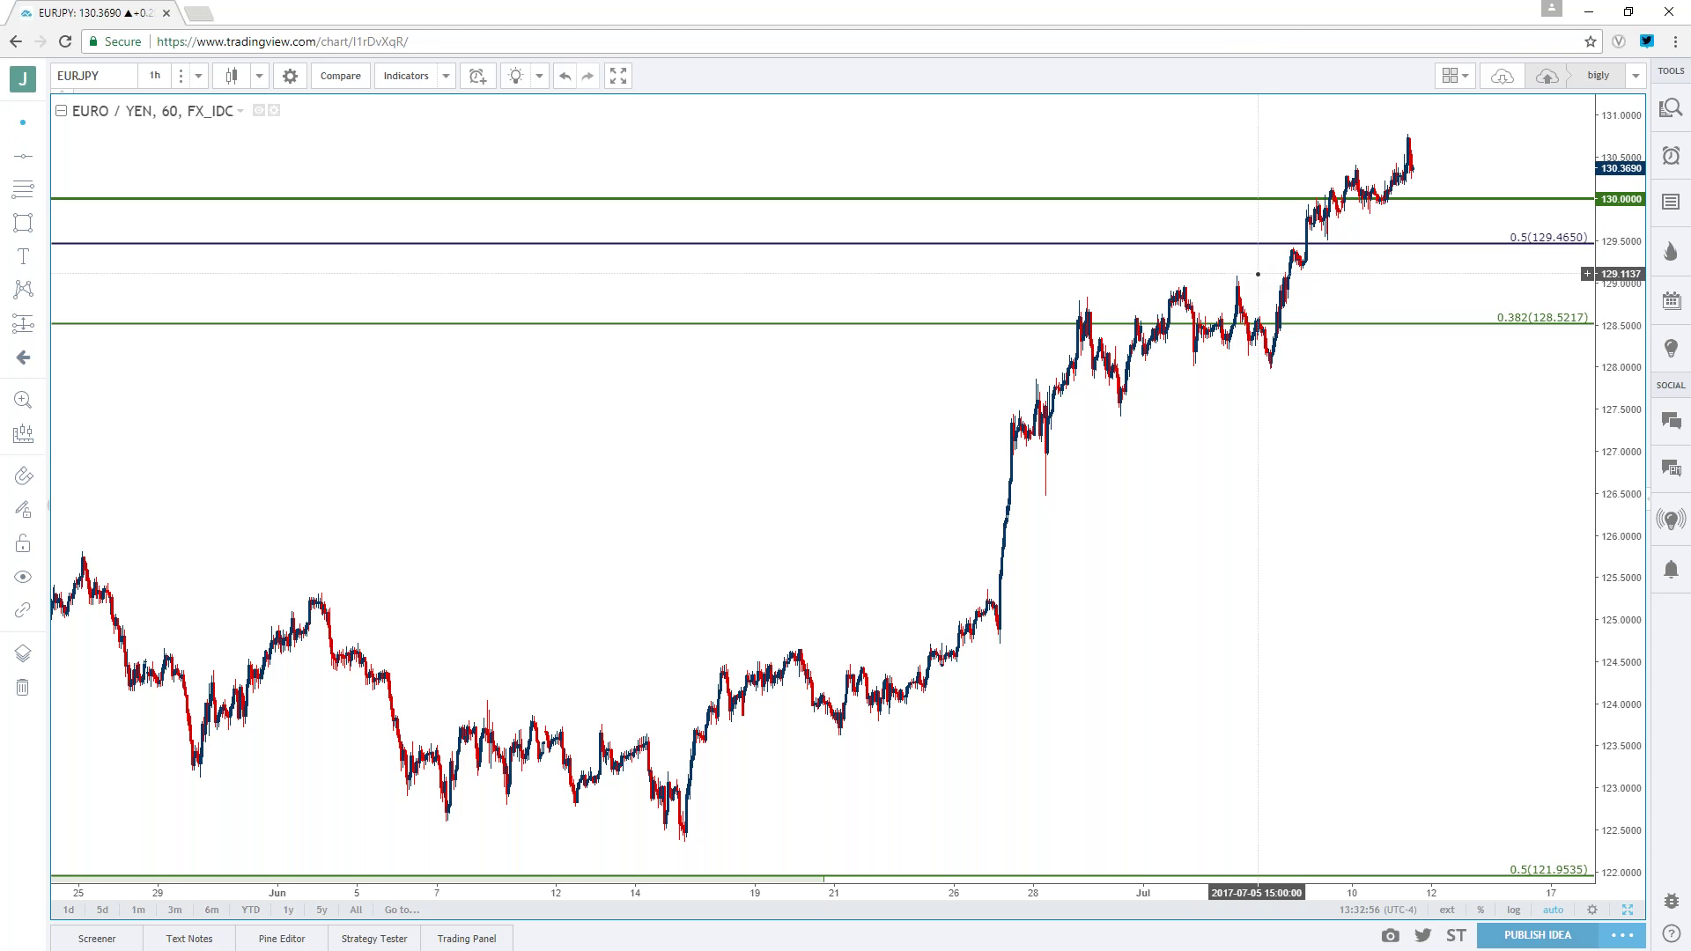
scroll(1259, 298, "down", 3)
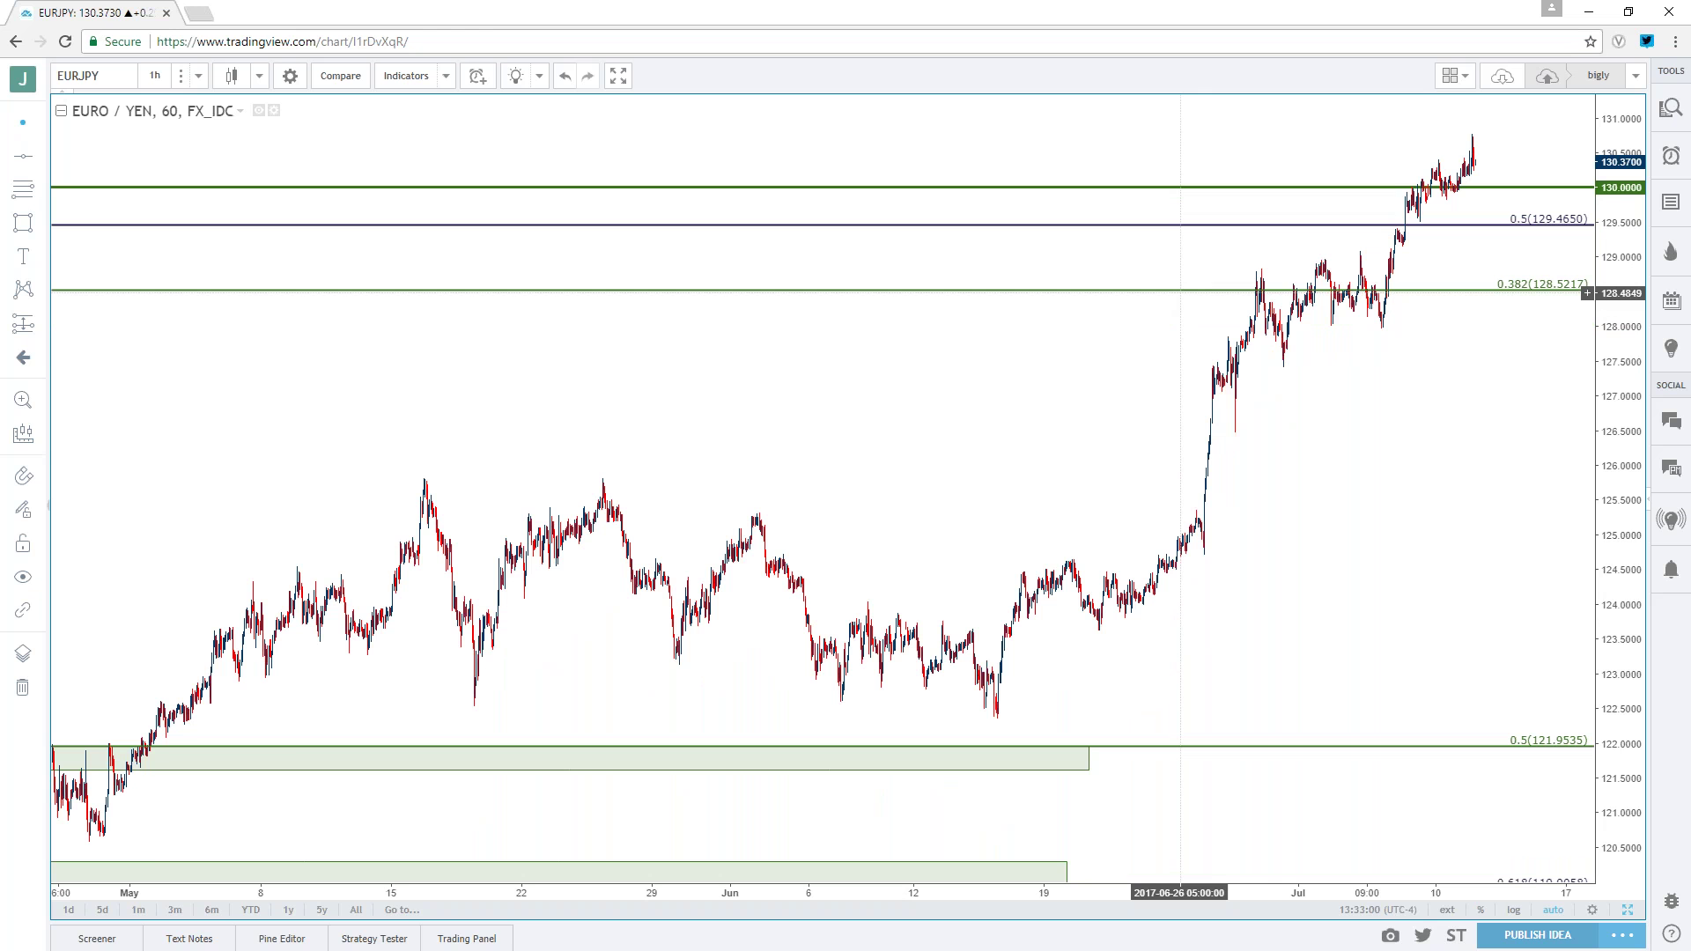
scroll(1175, 301, "up", 4)
scroll(1172, 287, "up", 2)
scroll(1172, 287, "up", 2)
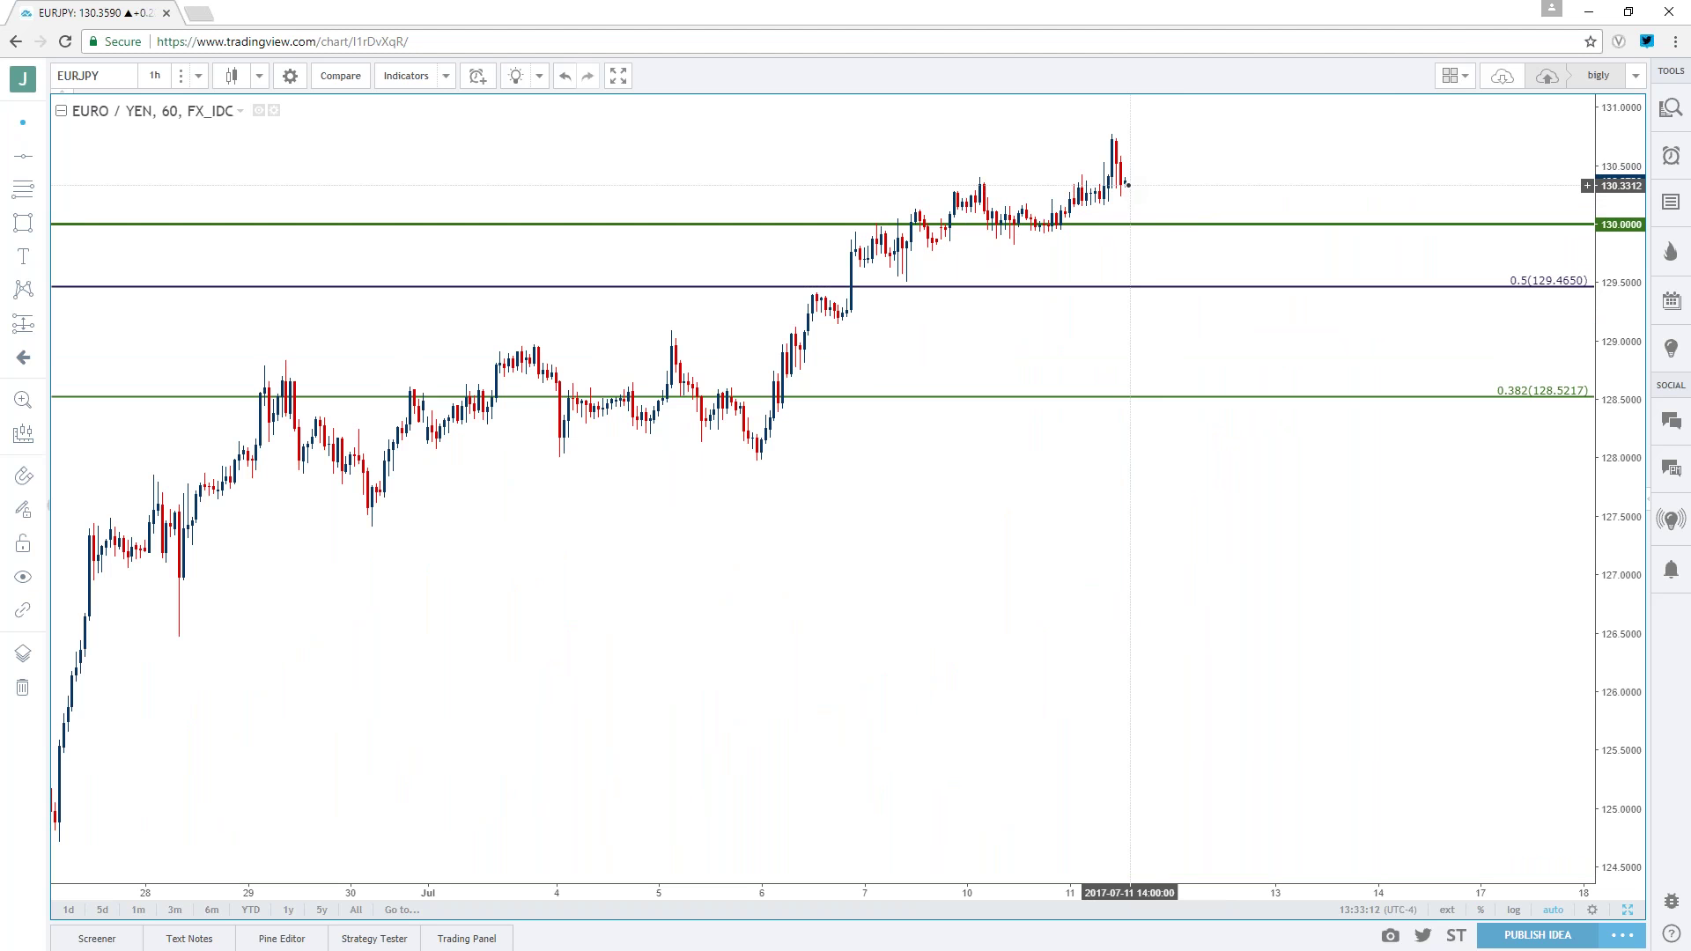
scroll(1124, 184, "down", 5)
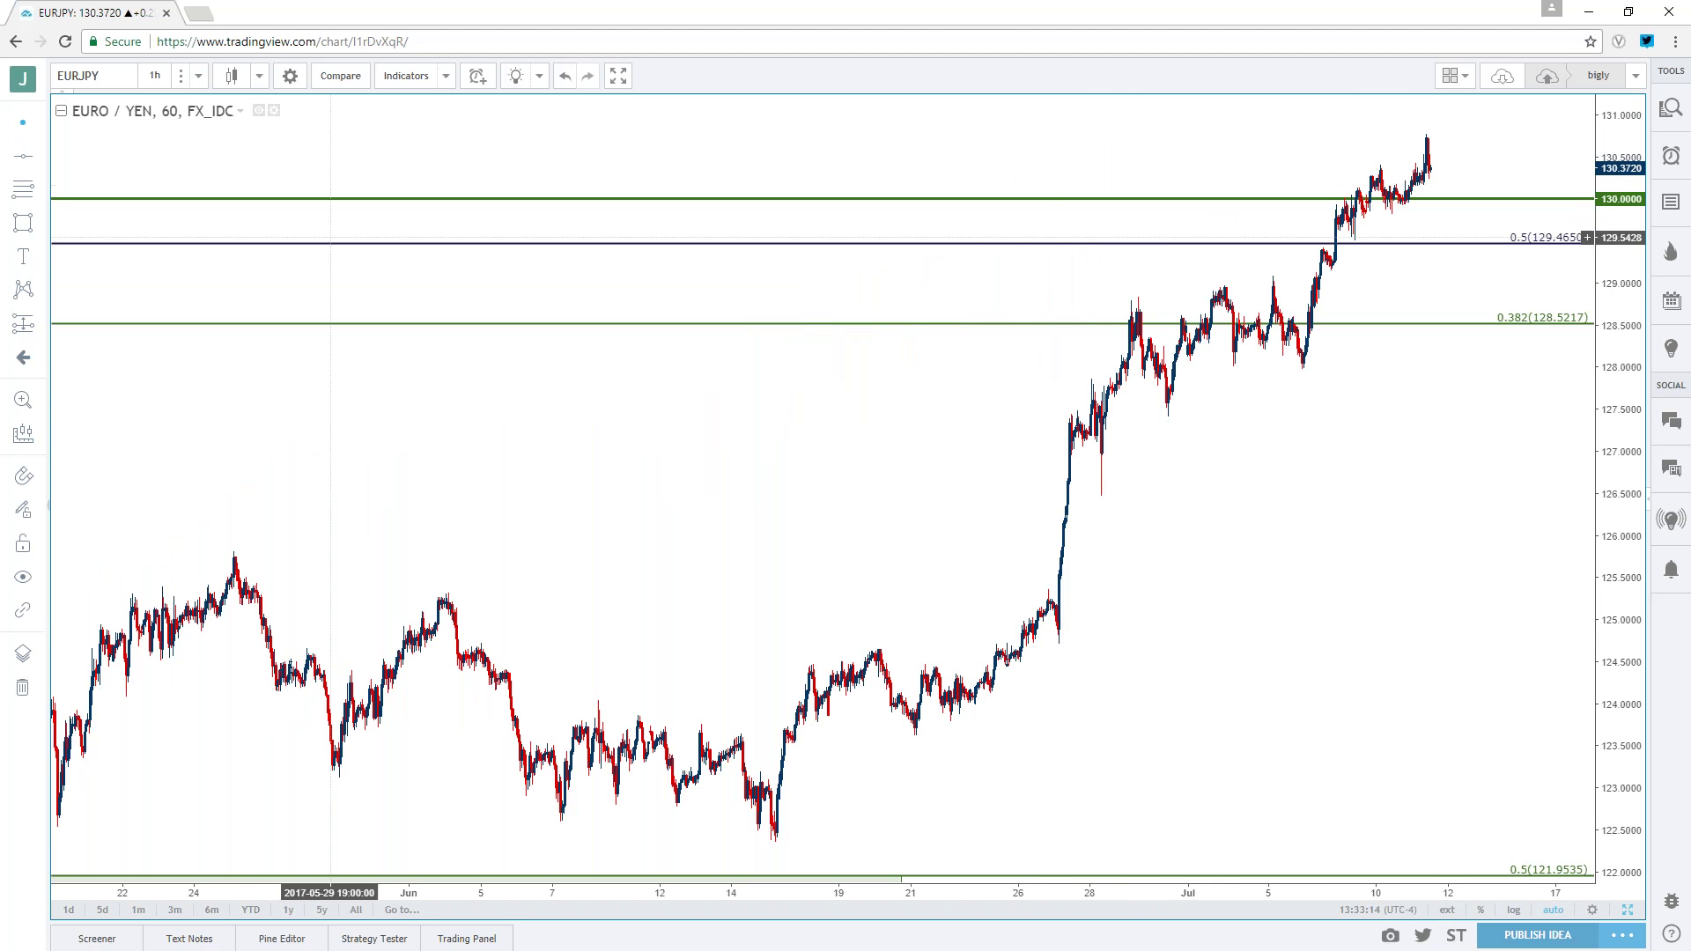
left_click(126, 73)
type("GBPJPY")
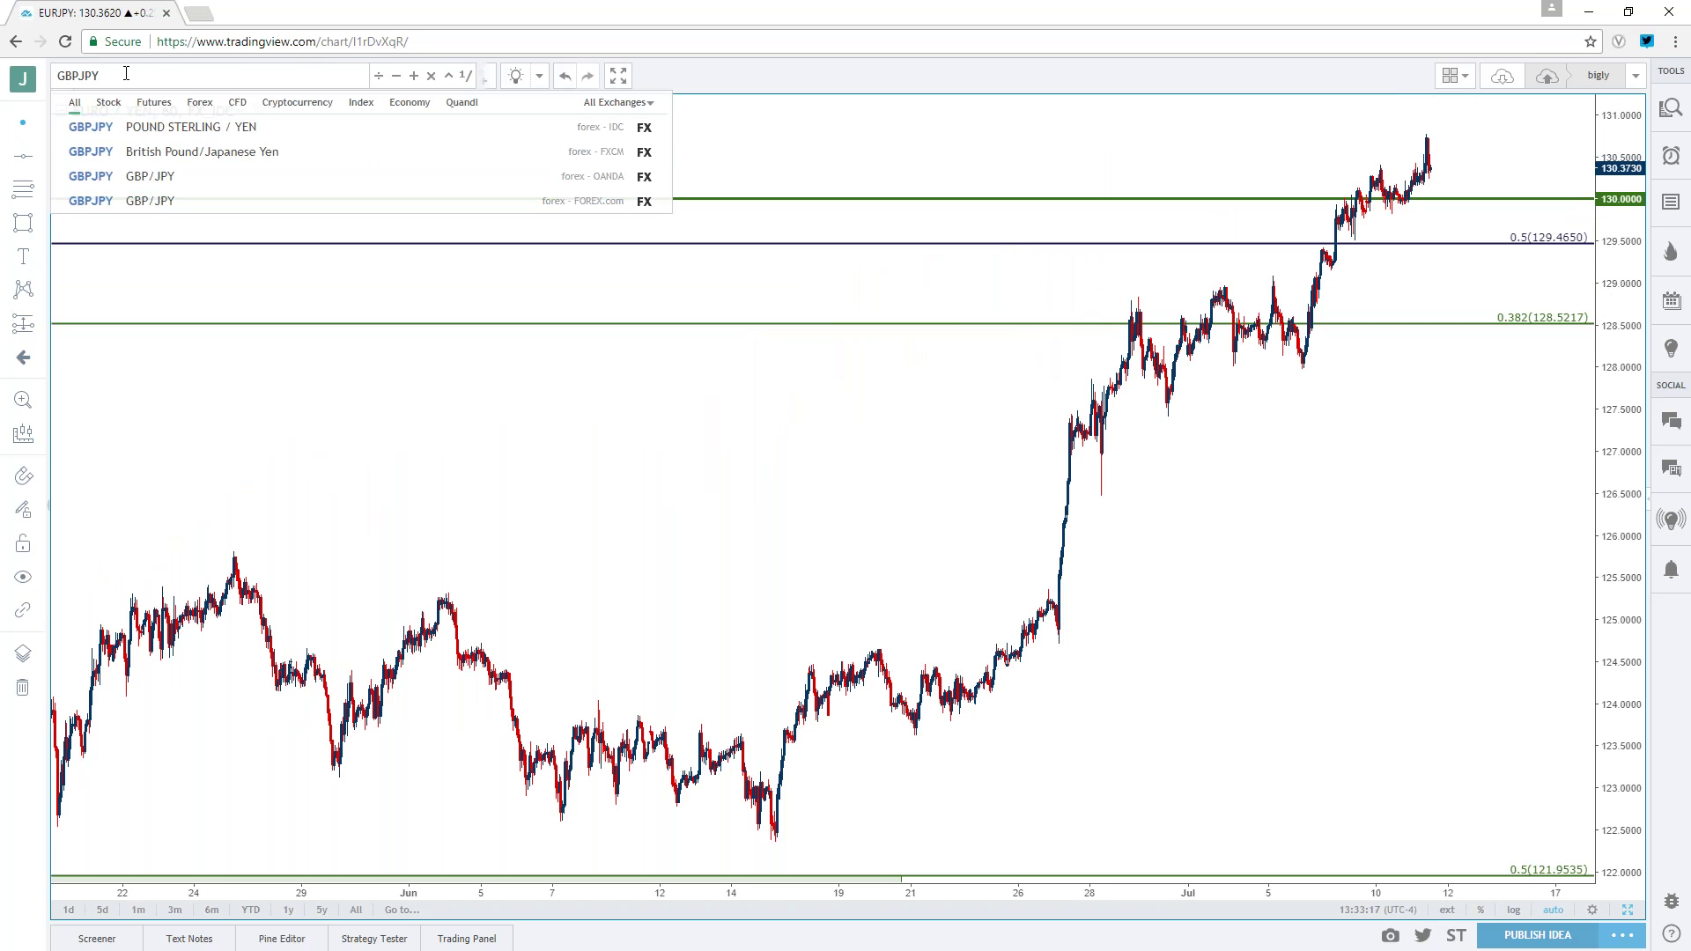
key("Down")
key("Return")
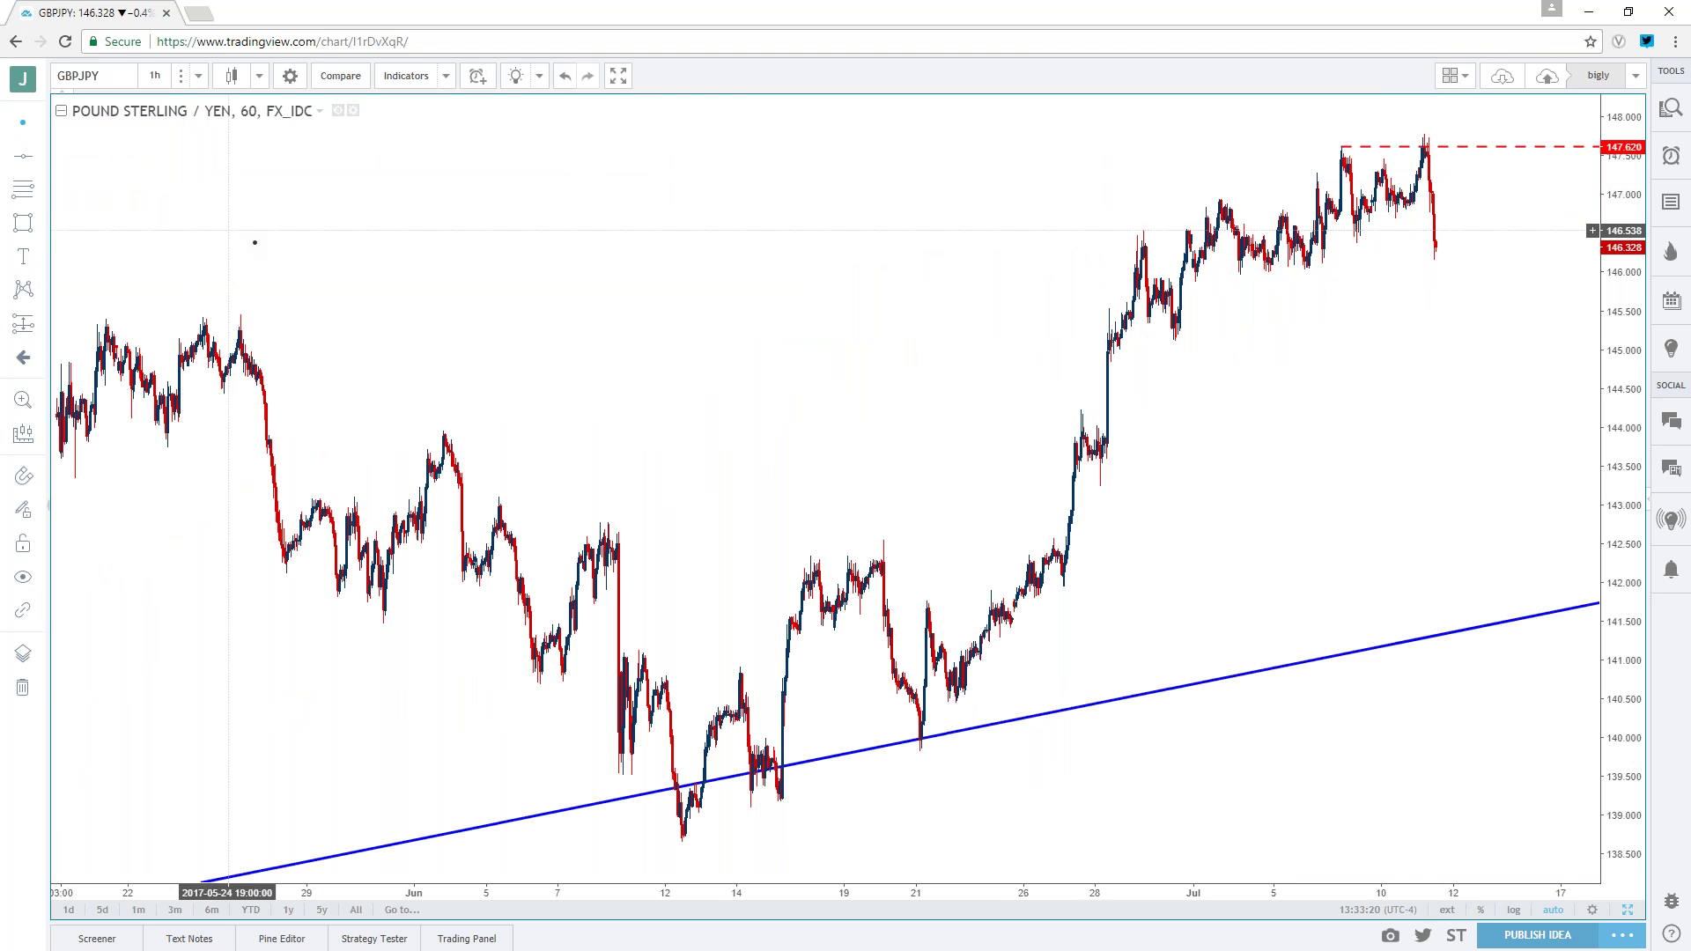
- Zoom the GBPJPY chart and show all four GBPJPY charts side by side
scroll(594, 397, "down", 2)
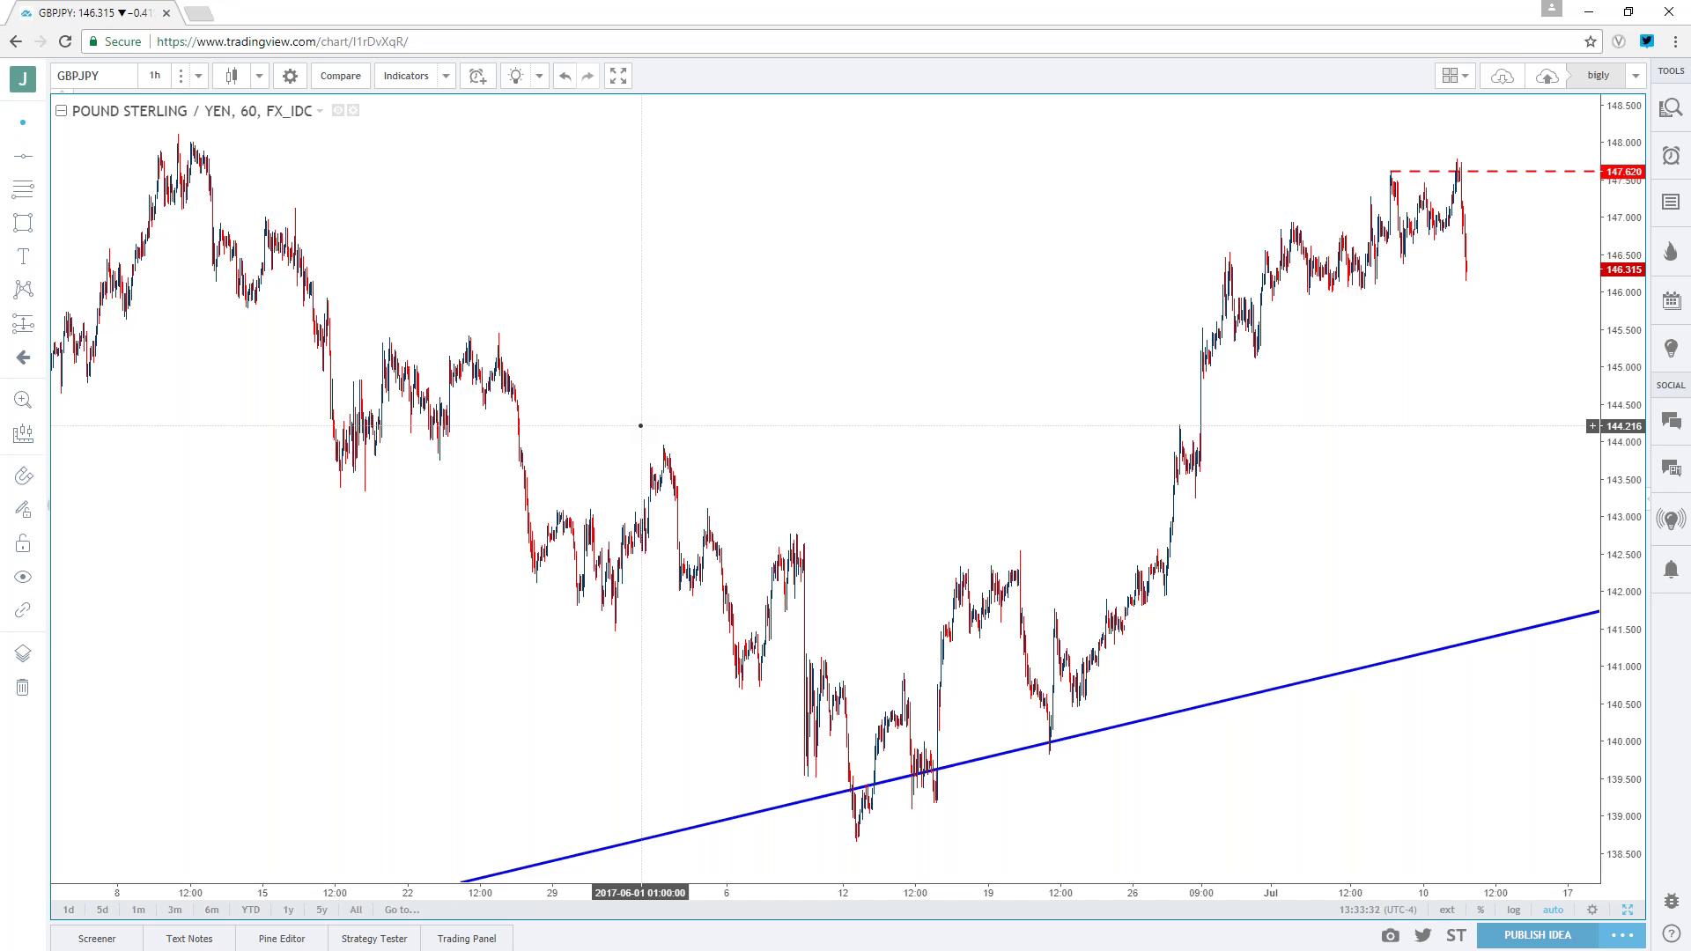
scroll(1251, 165, "up", 5)
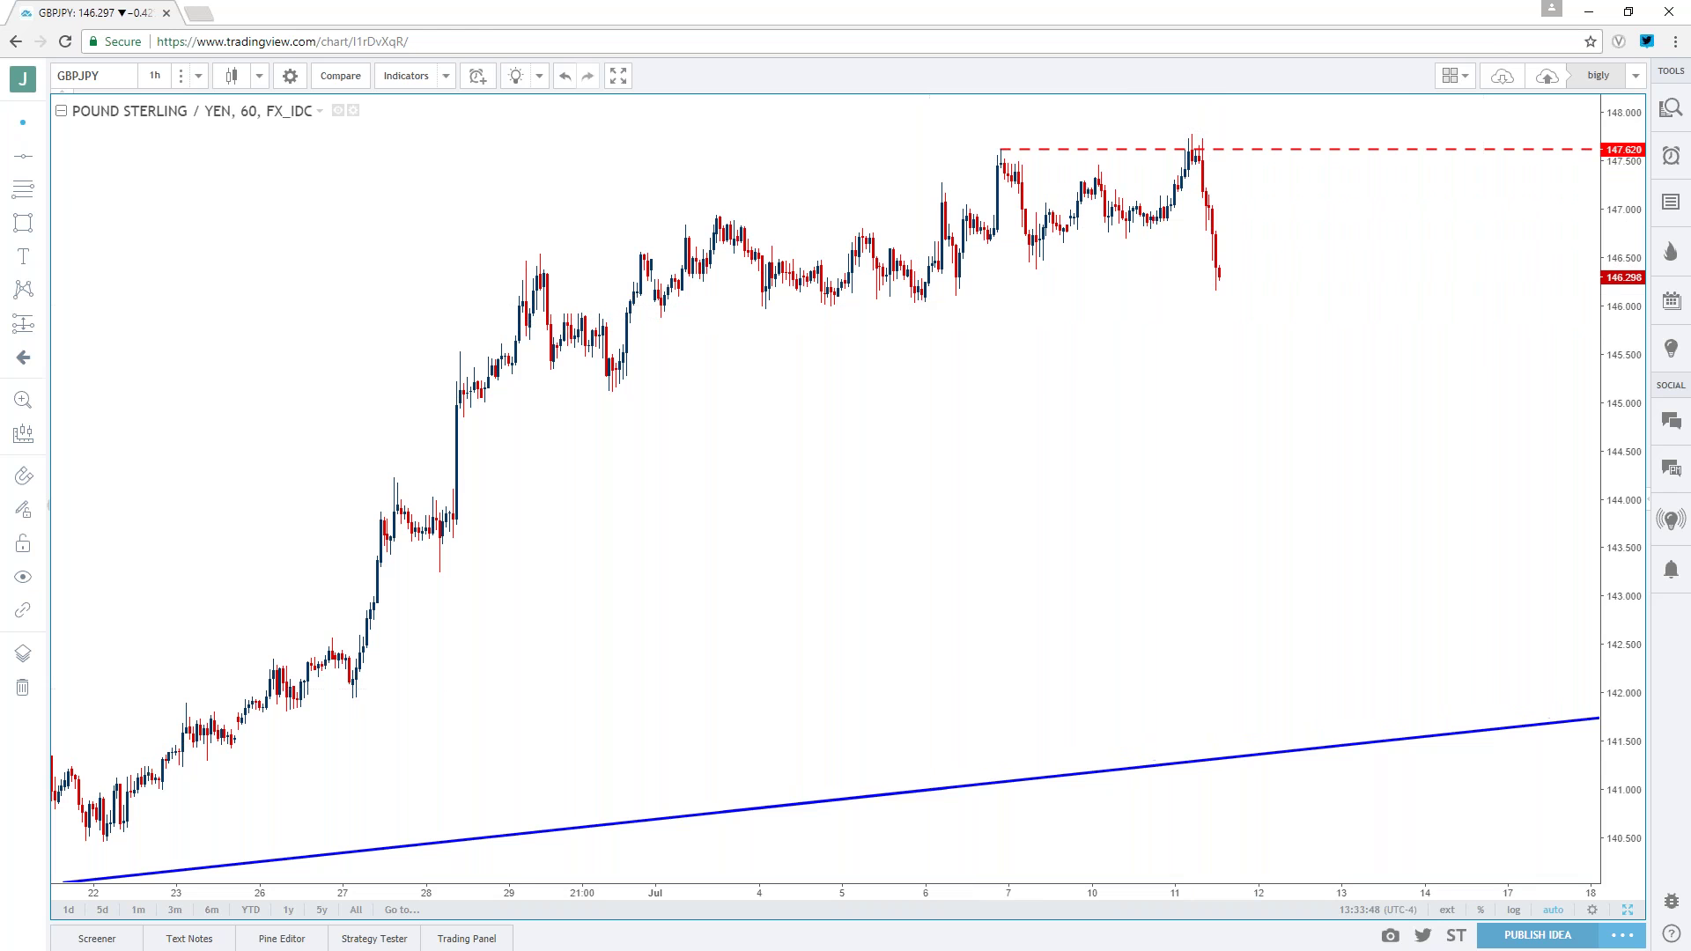
left_click(1628, 909)
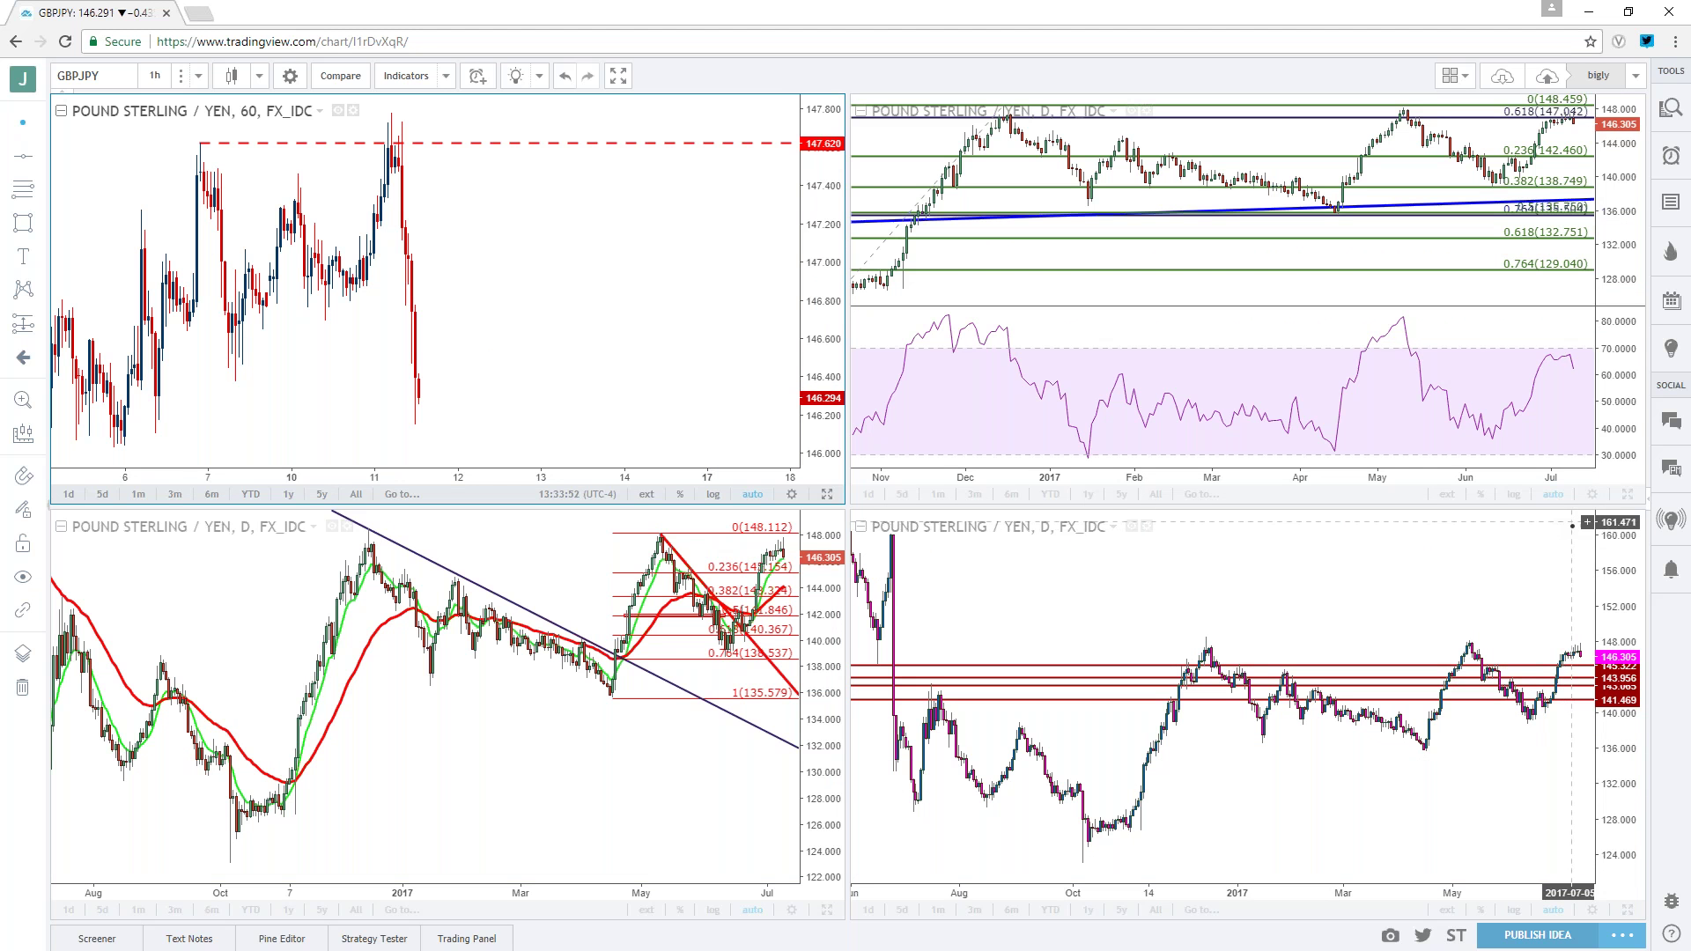
left_click_drag(596, 774, 577, 778)
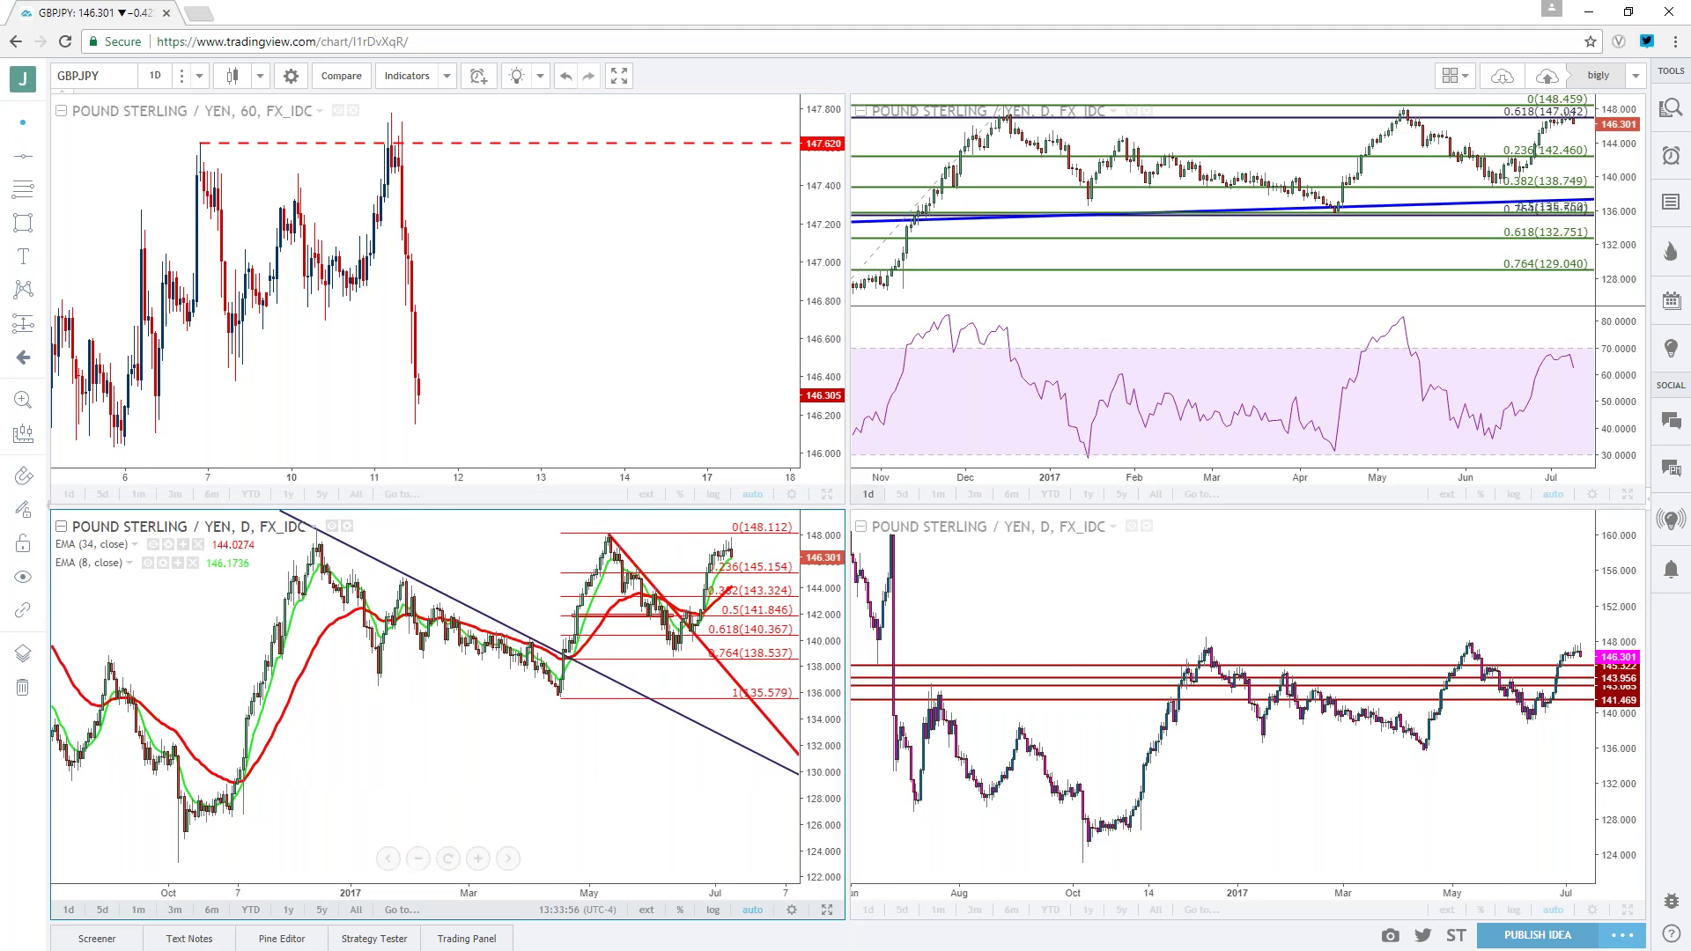
left_click(827, 494)
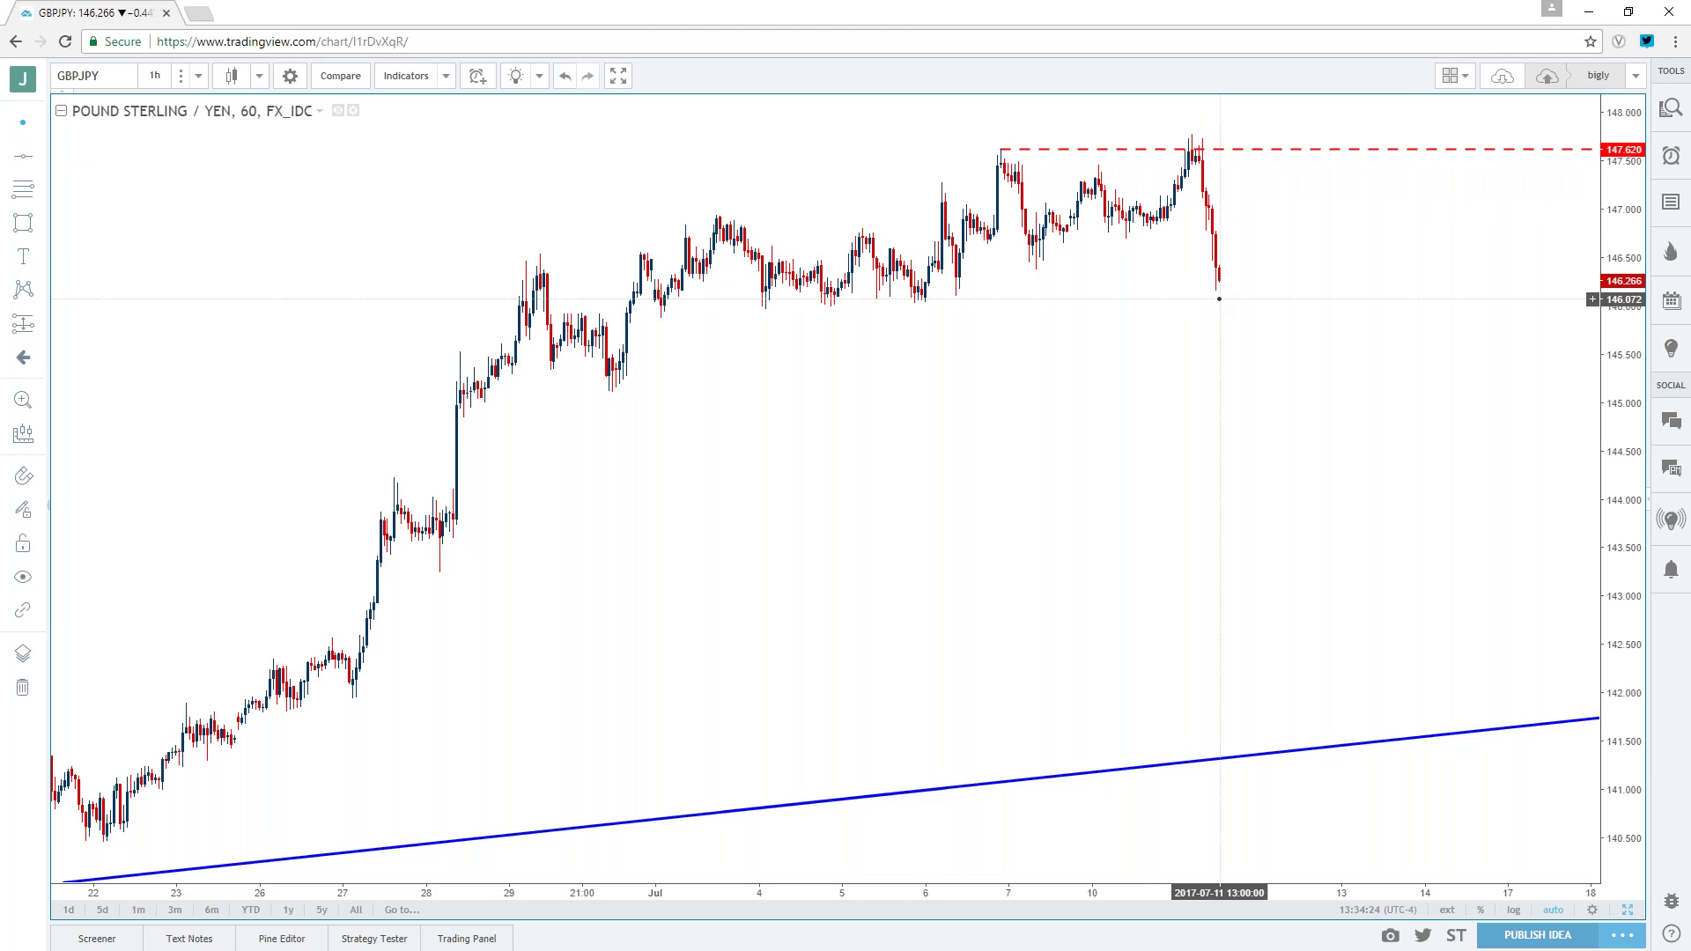
- Draw a rectangle zone from the early-July low to about 146.0, extended further right
left_click(40, 234)
left_click(94, 252)
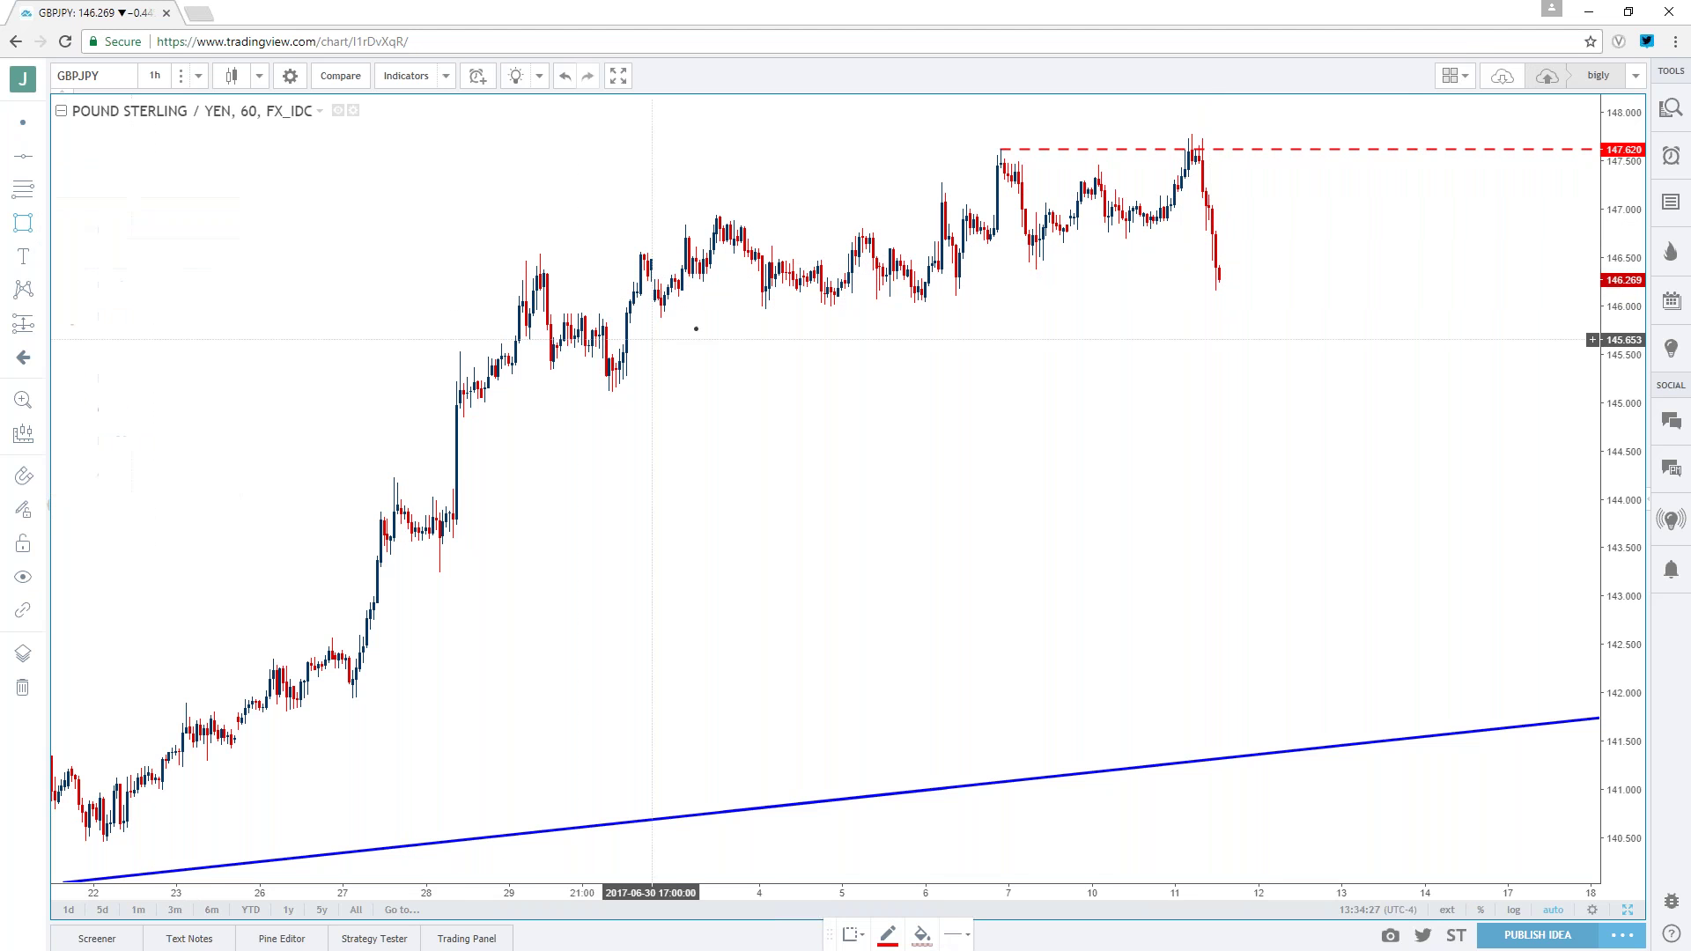
left_click(650, 316)
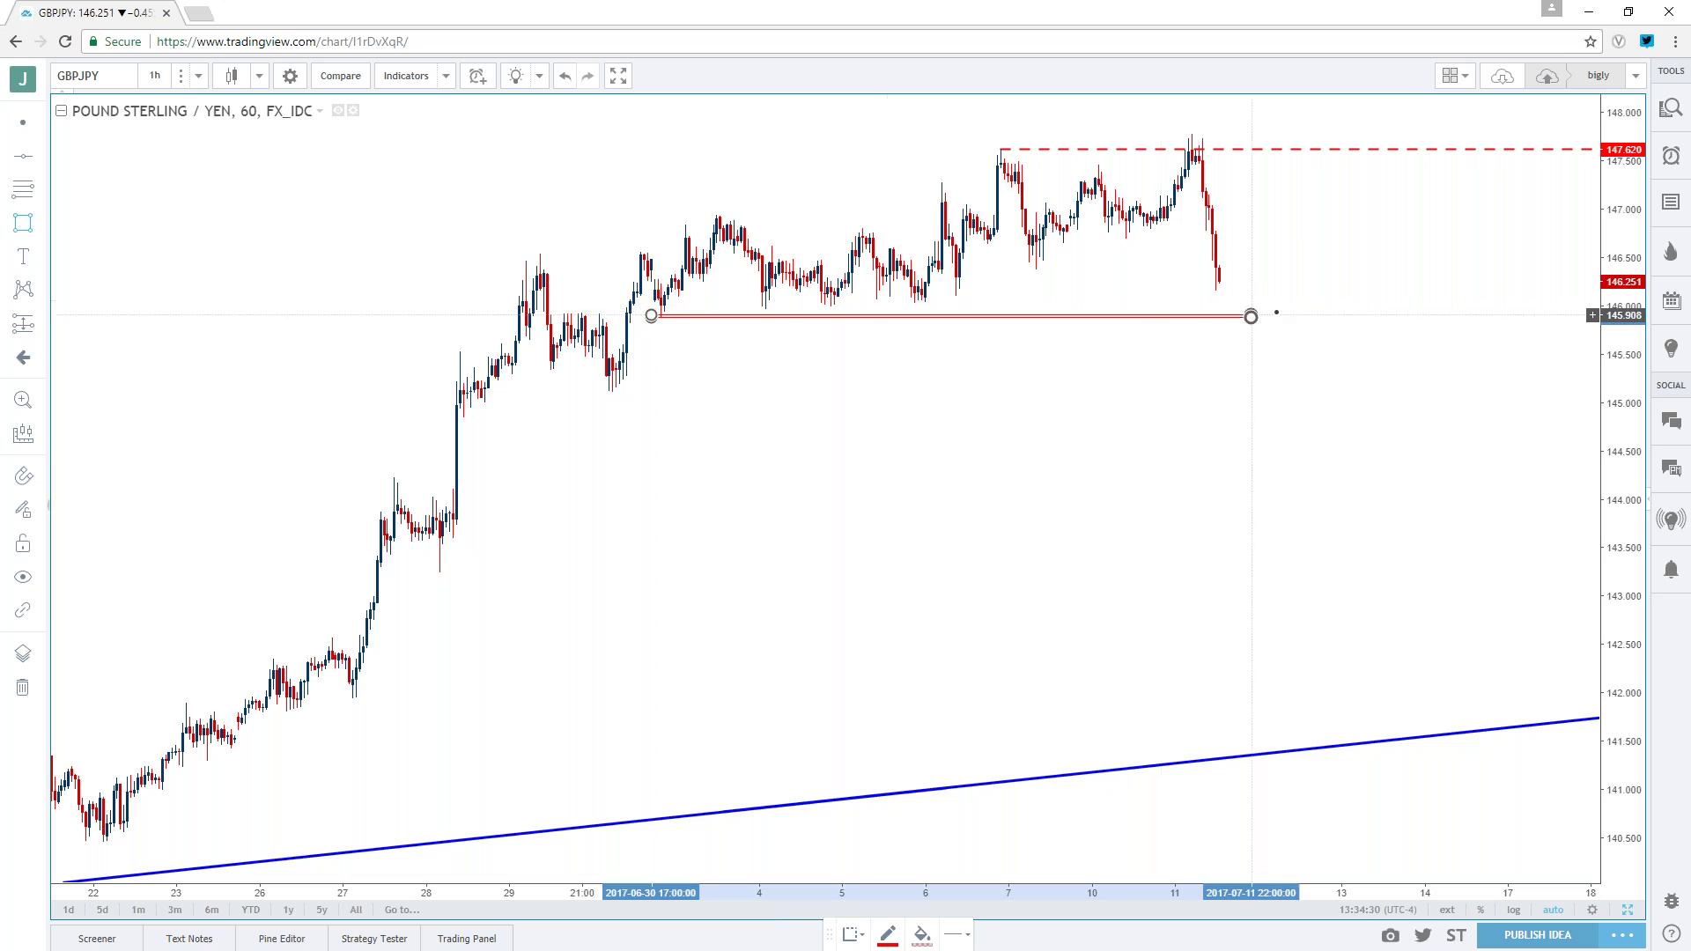
left_click(1365, 300)
left_click_drag(1367, 300, 1400, 300)
left_click(1326, 337)
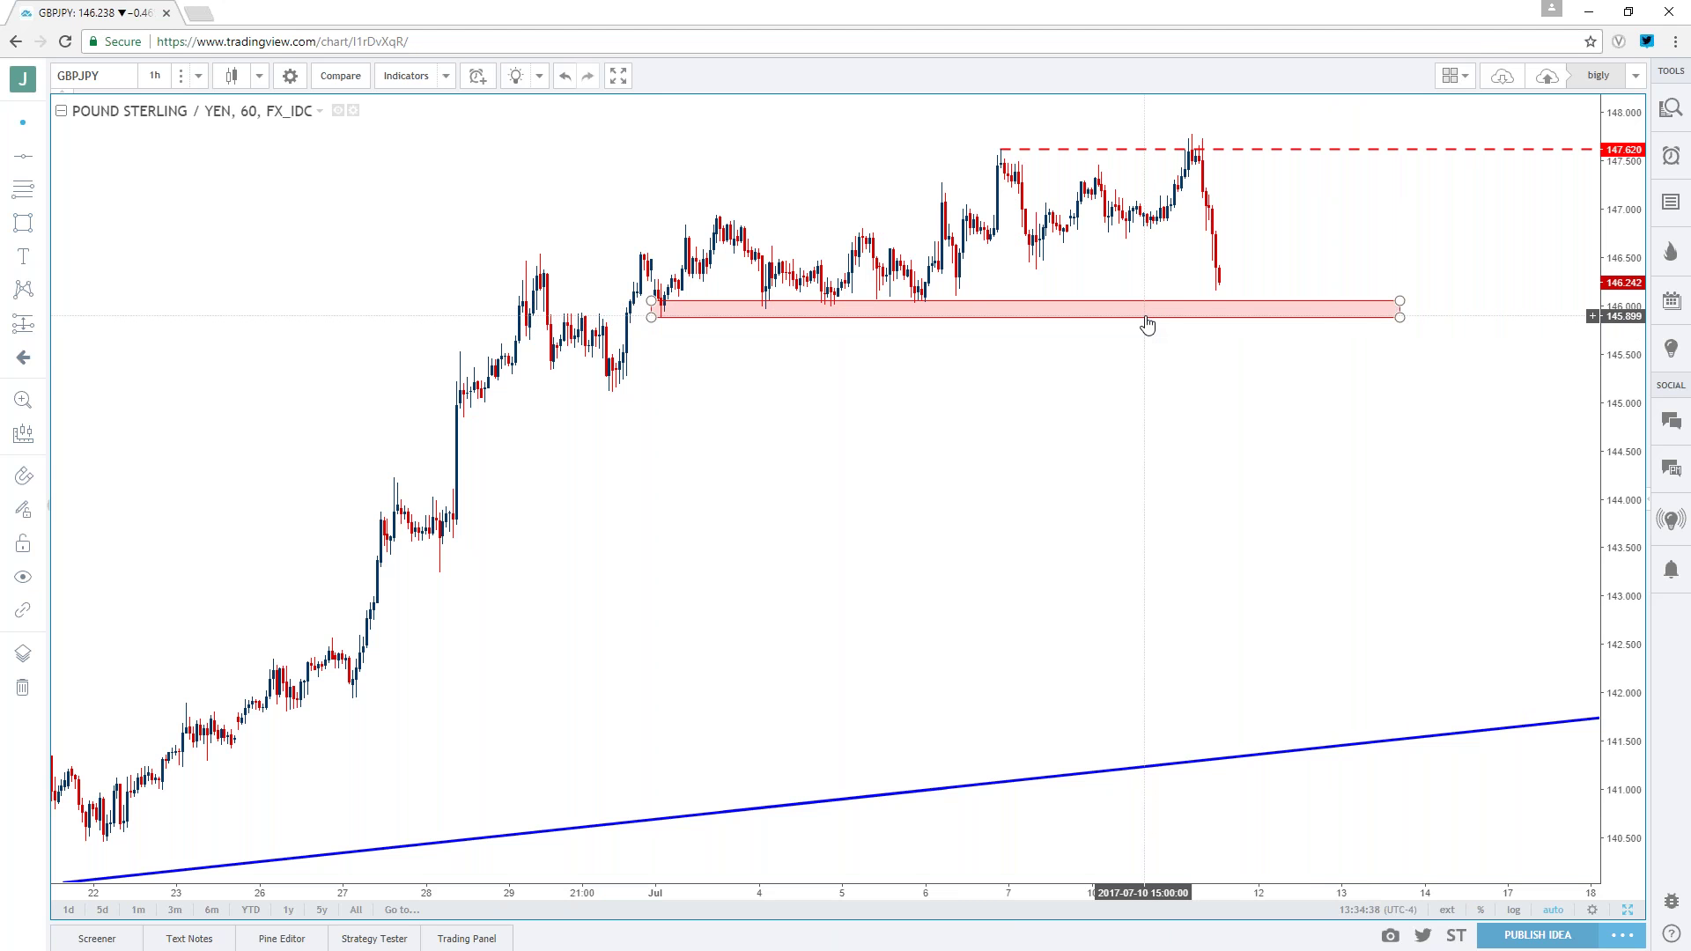
- Zoom around the chart and select the pink support zone to check it
scroll(1144, 326, "up", 5)
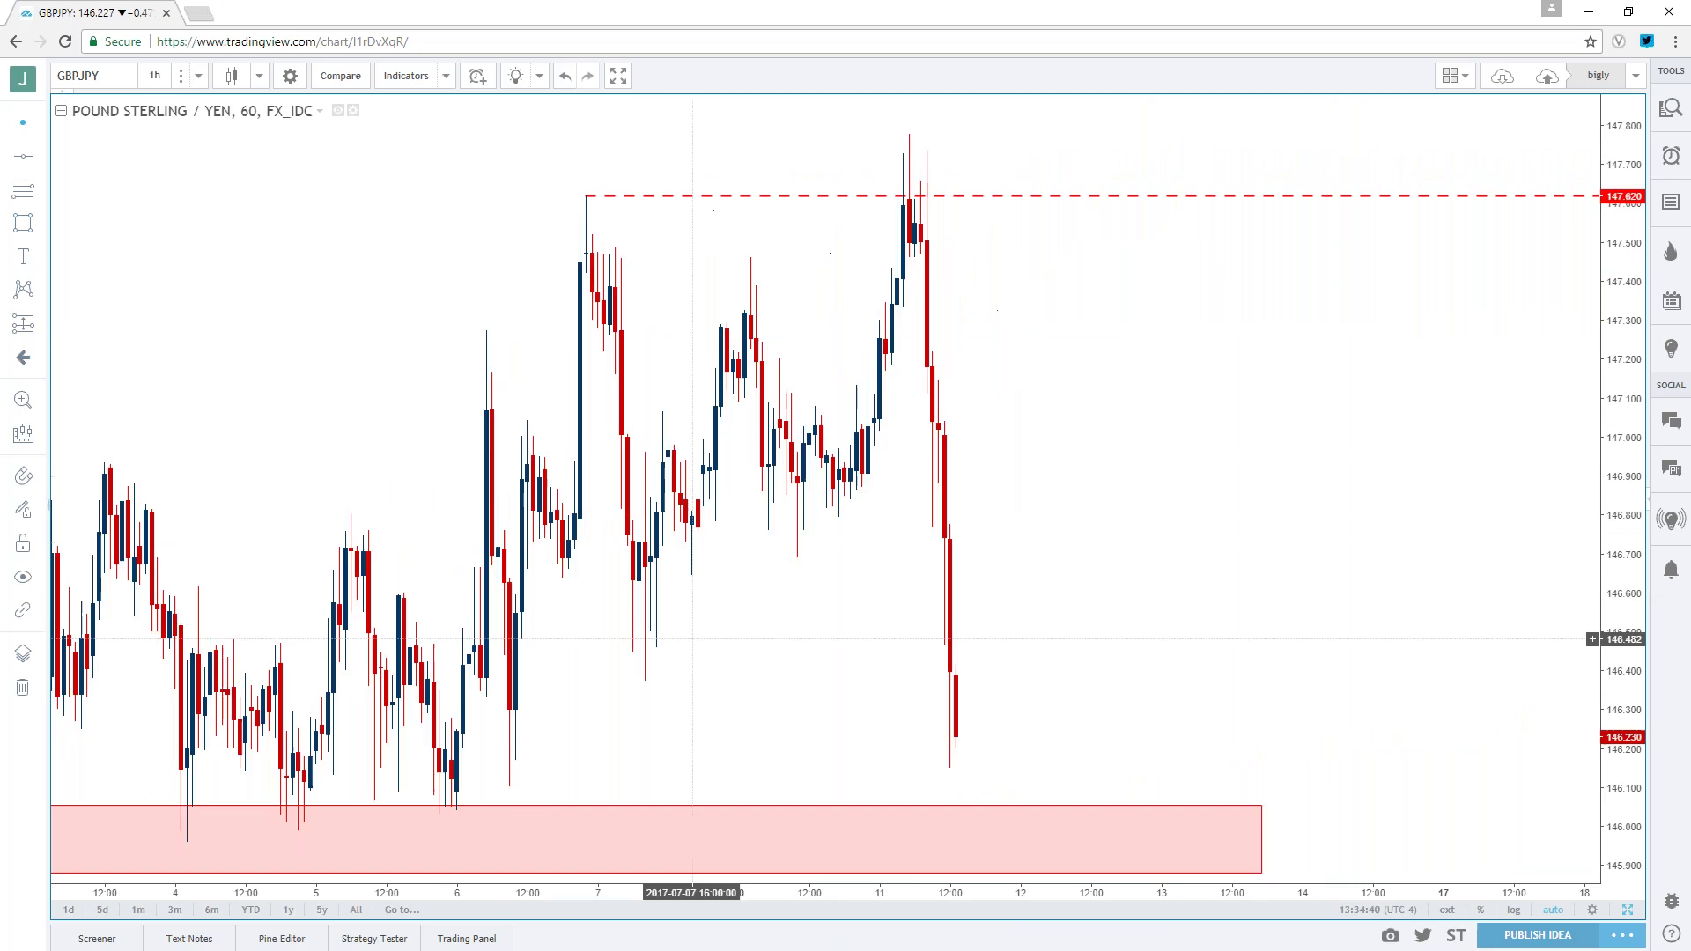
scroll(1173, 660, "up", 3)
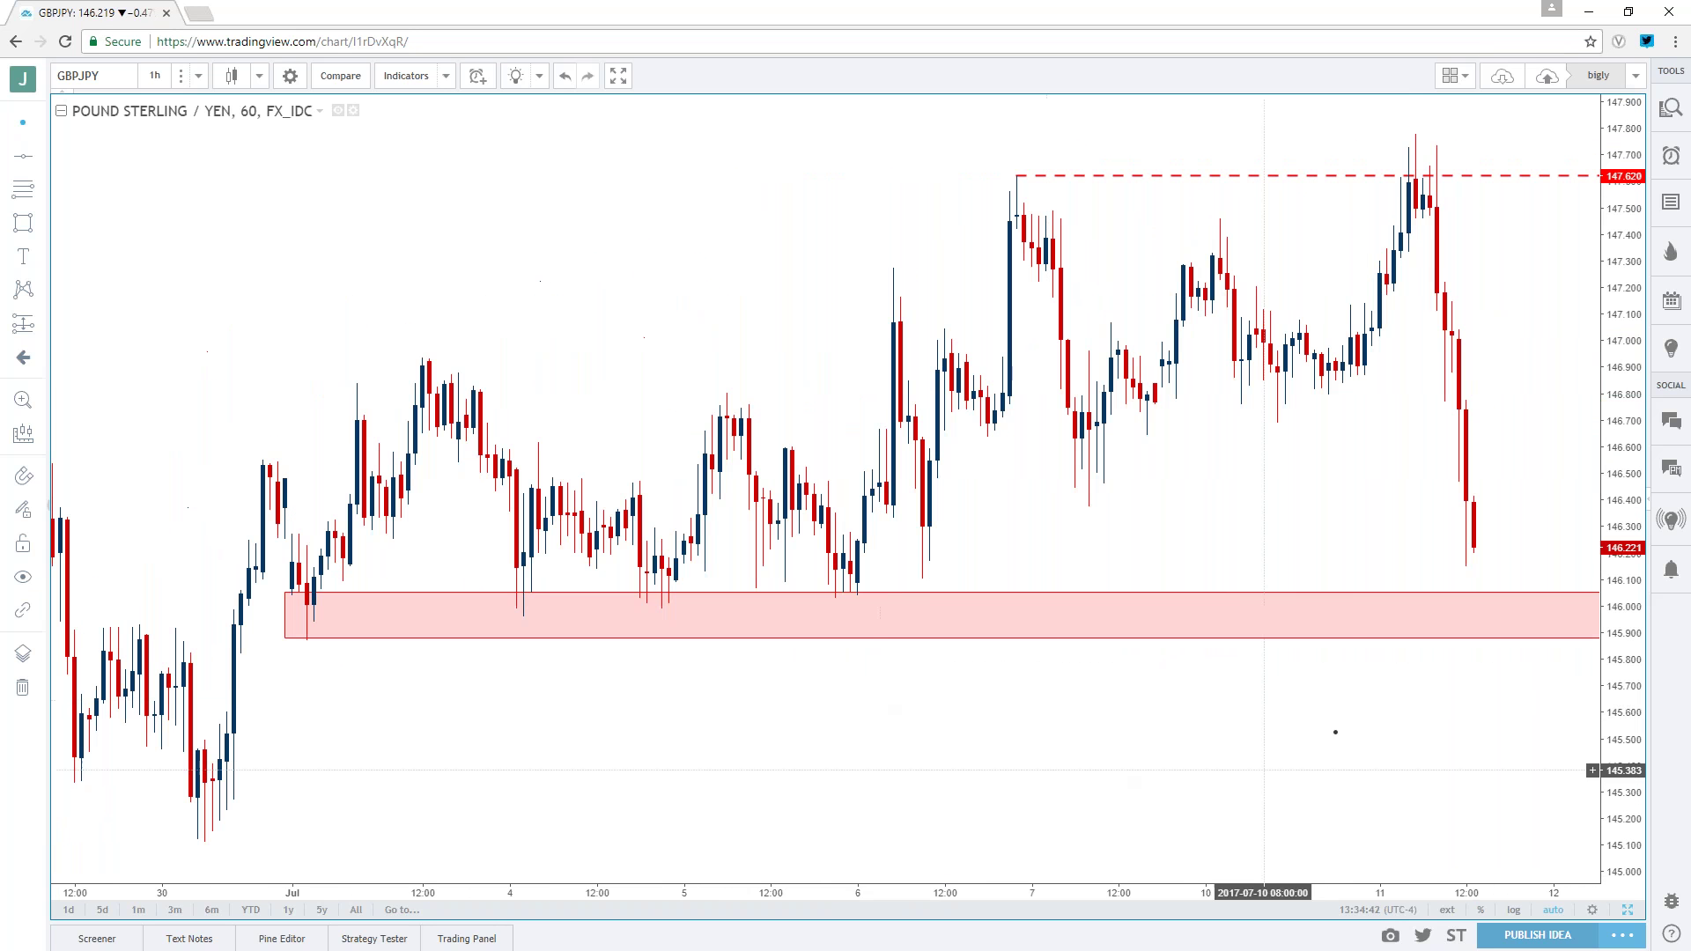
left_click(306, 640)
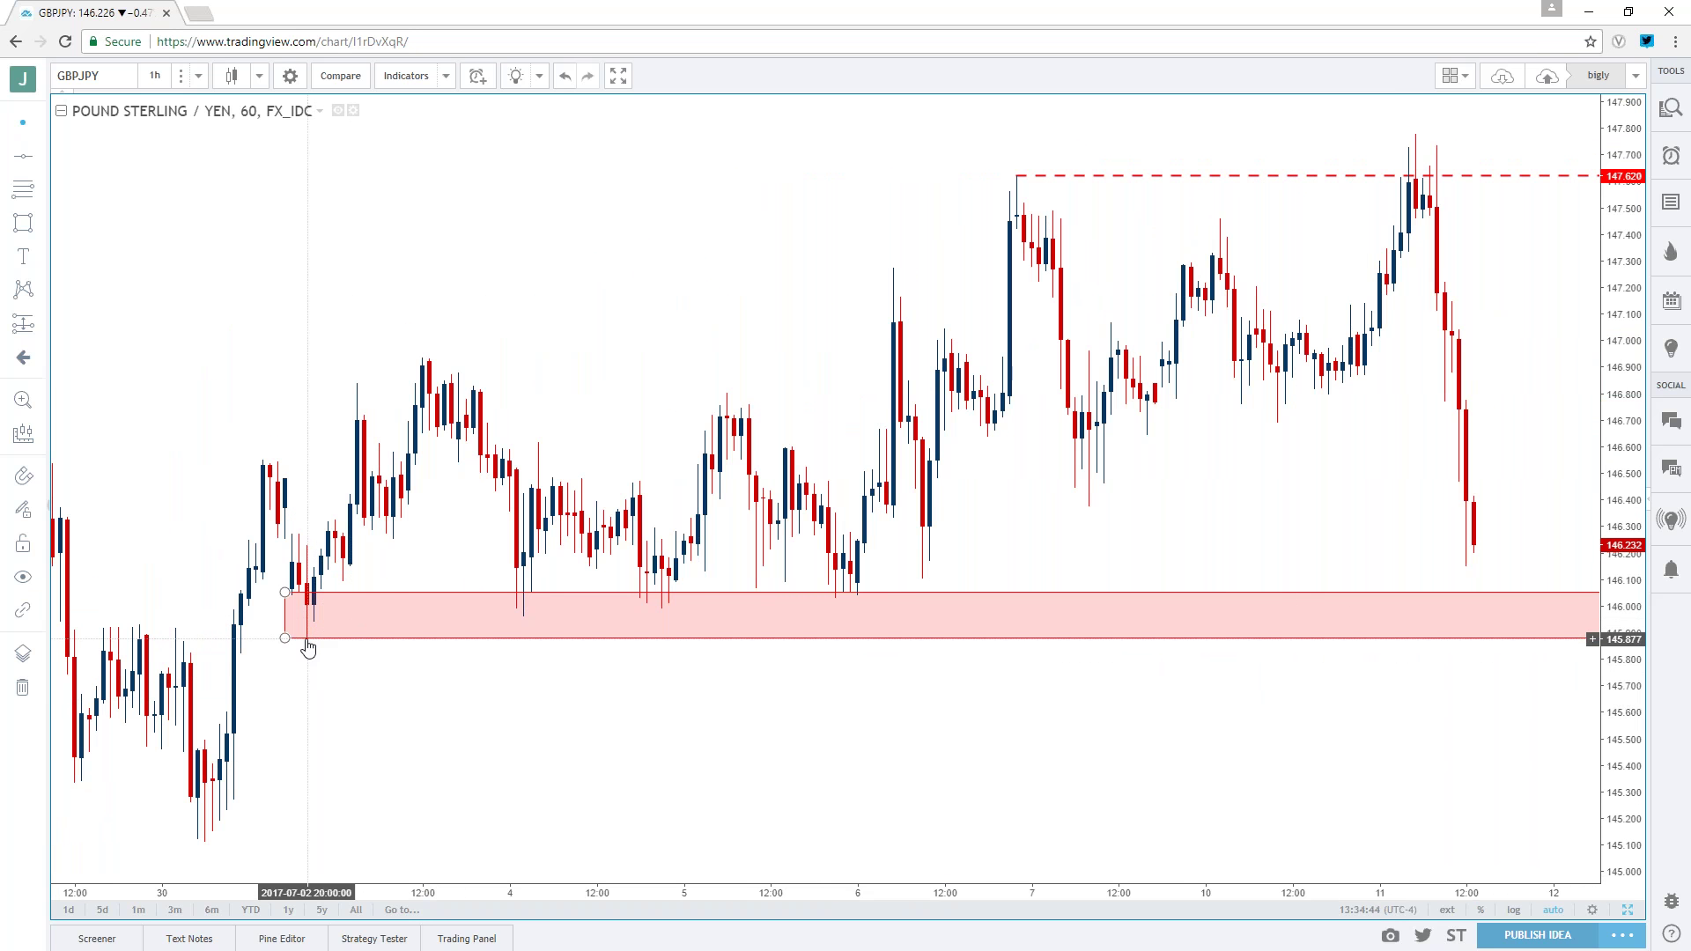
left_click(308, 644)
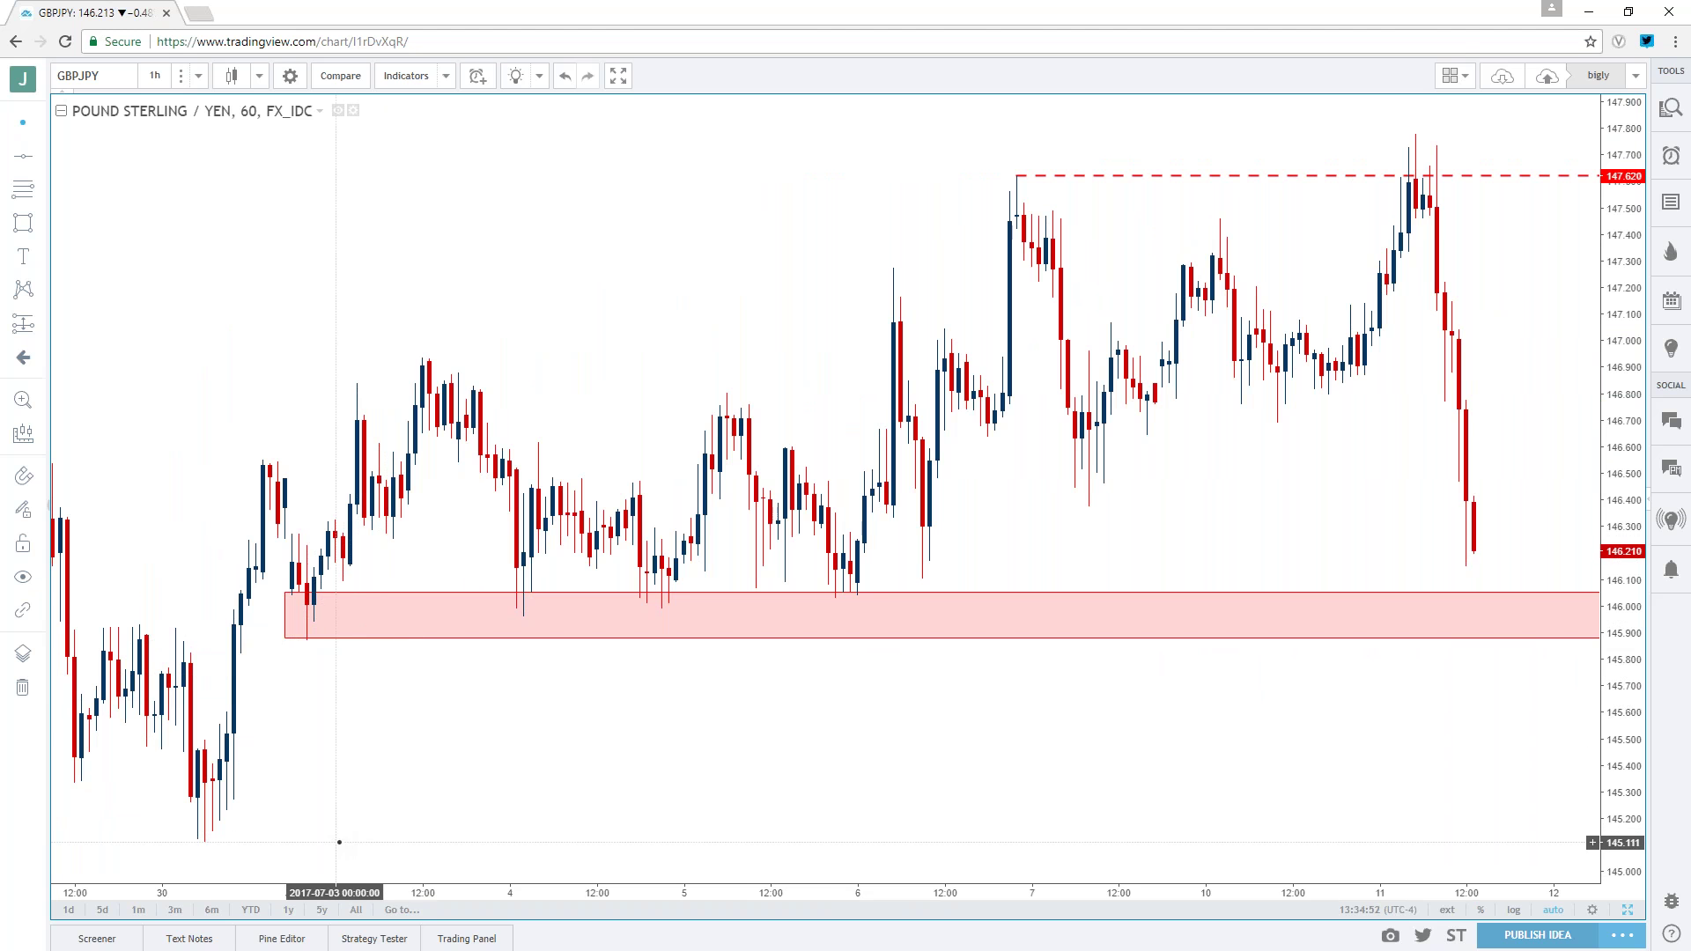
scroll(343, 841, "down", 3)
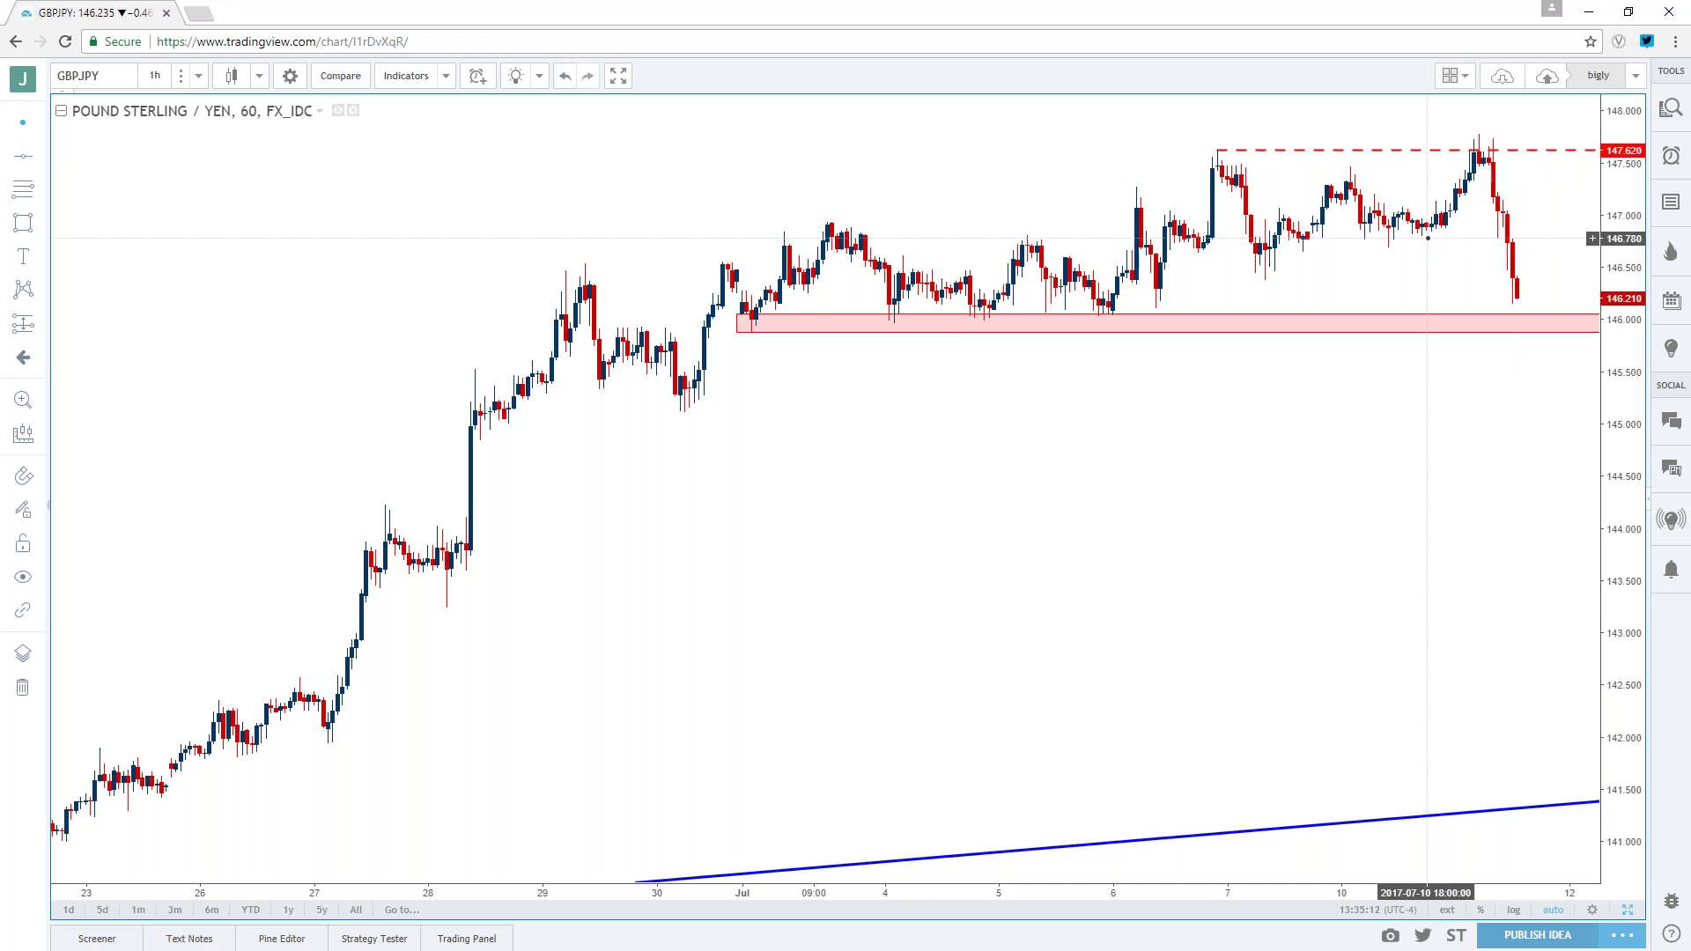
scroll(1427, 238, "down", 3)
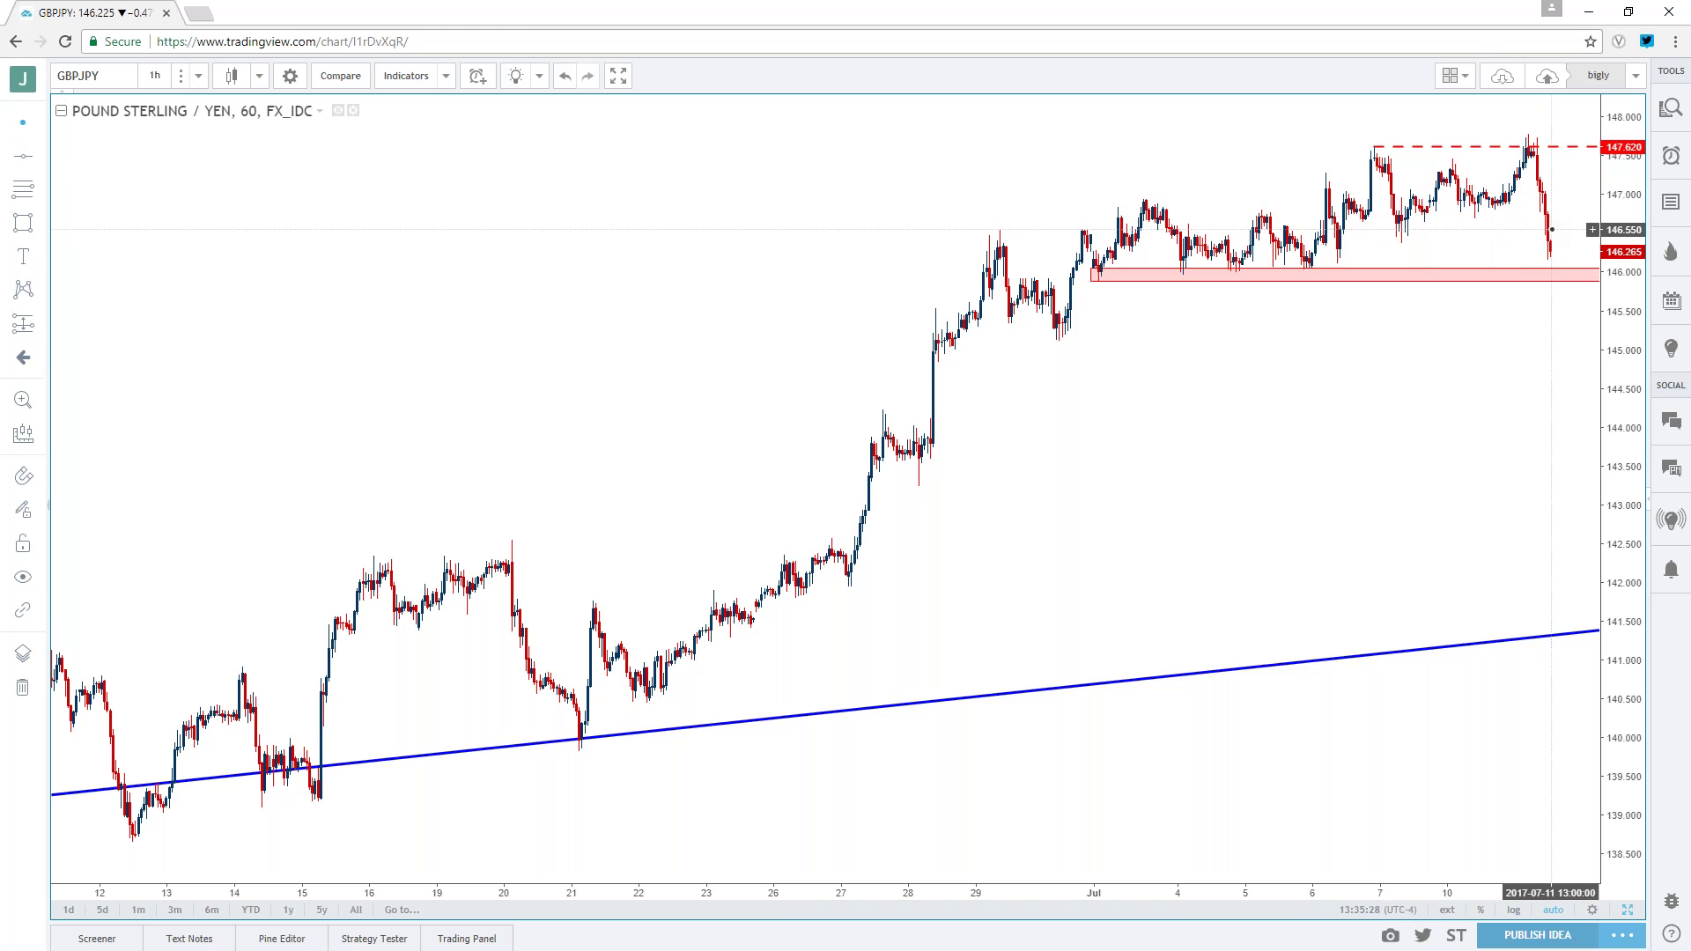
scroll(1472, 271, "down", 3)
- Put GBPJPY on 1-day candles and inspect the 146 zone above the October 2016 trendline
left_click(155, 76)
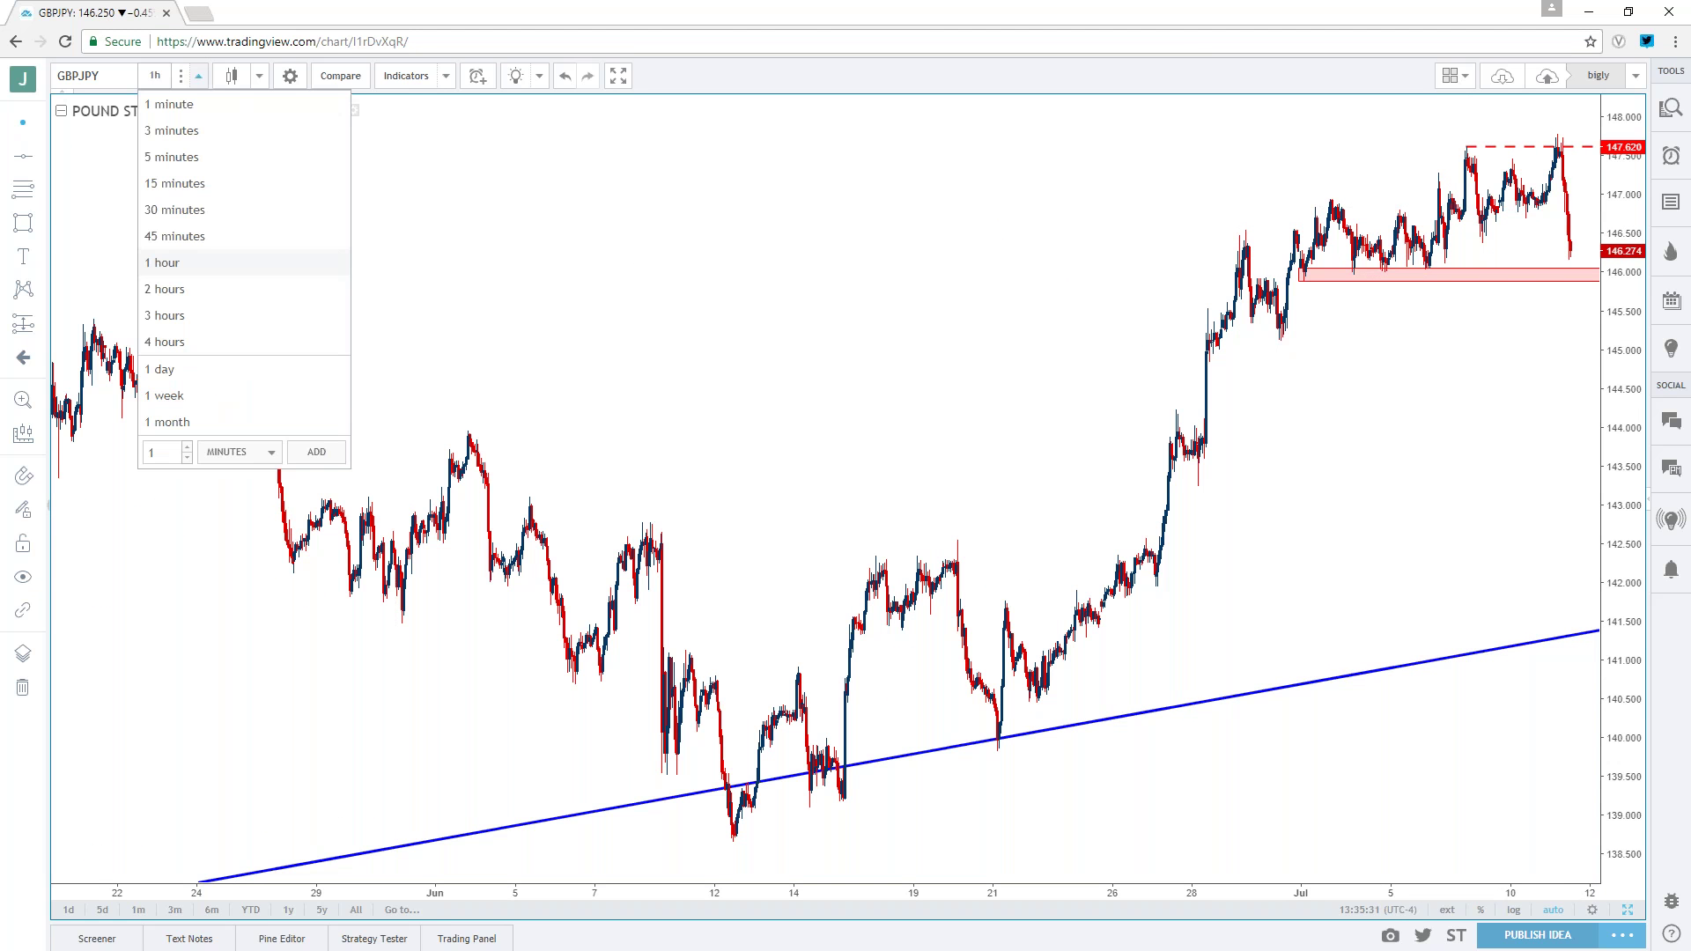
left_click(198, 370)
scroll(834, 493, "up", 5)
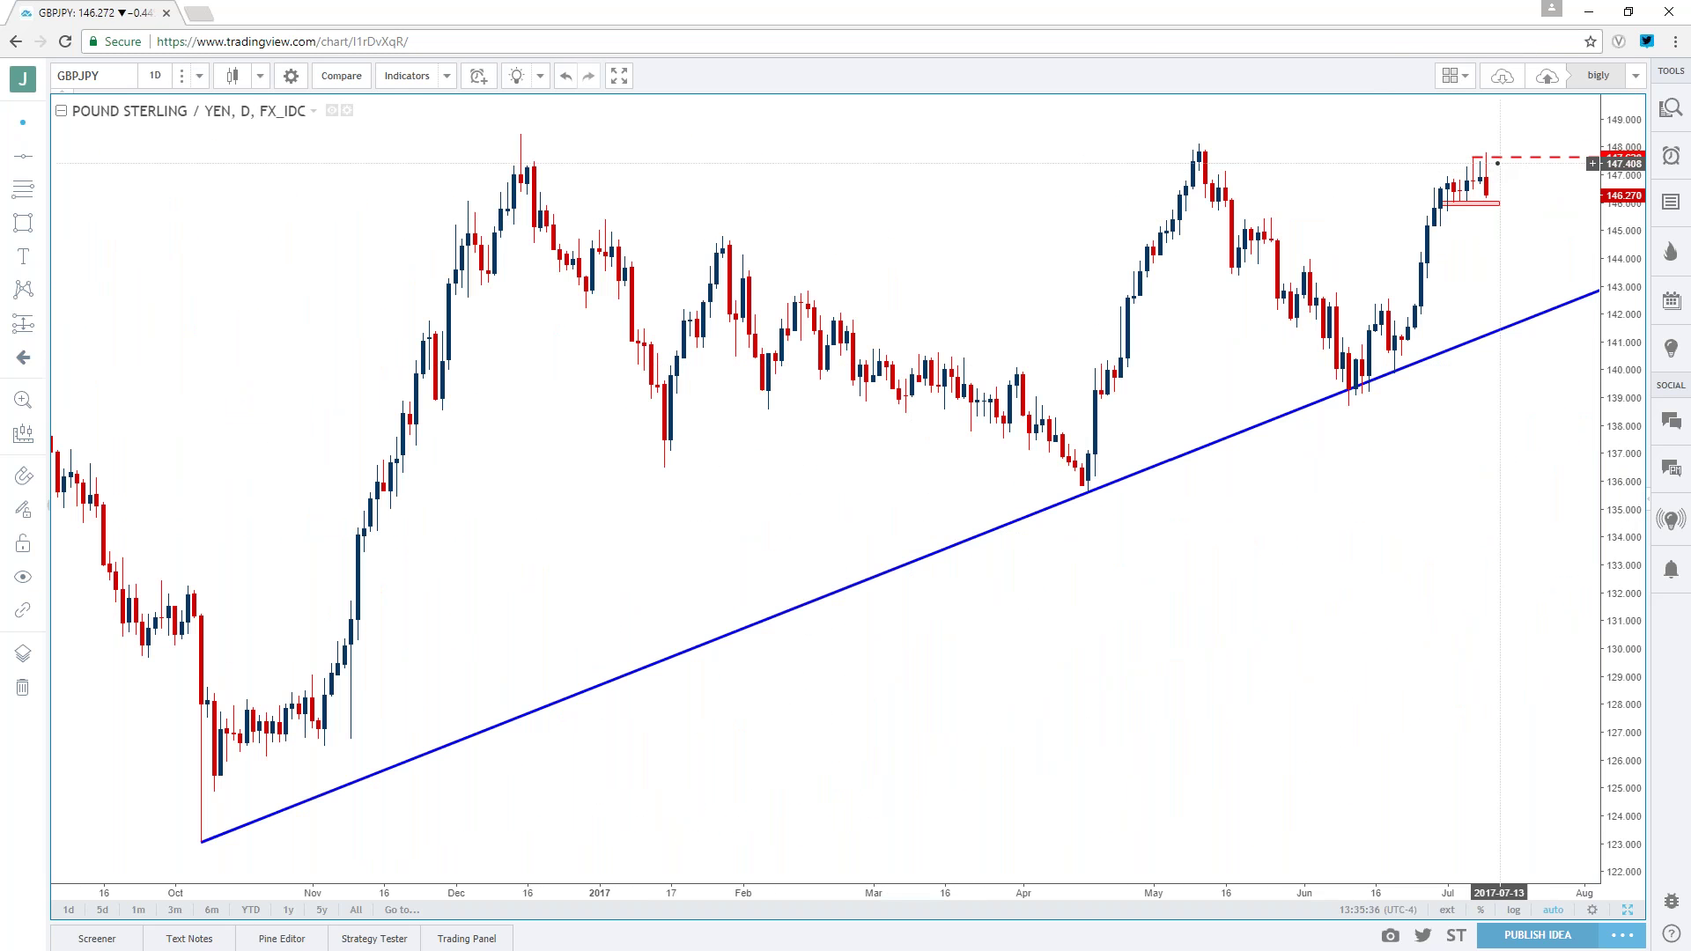
left_click(1487, 205)
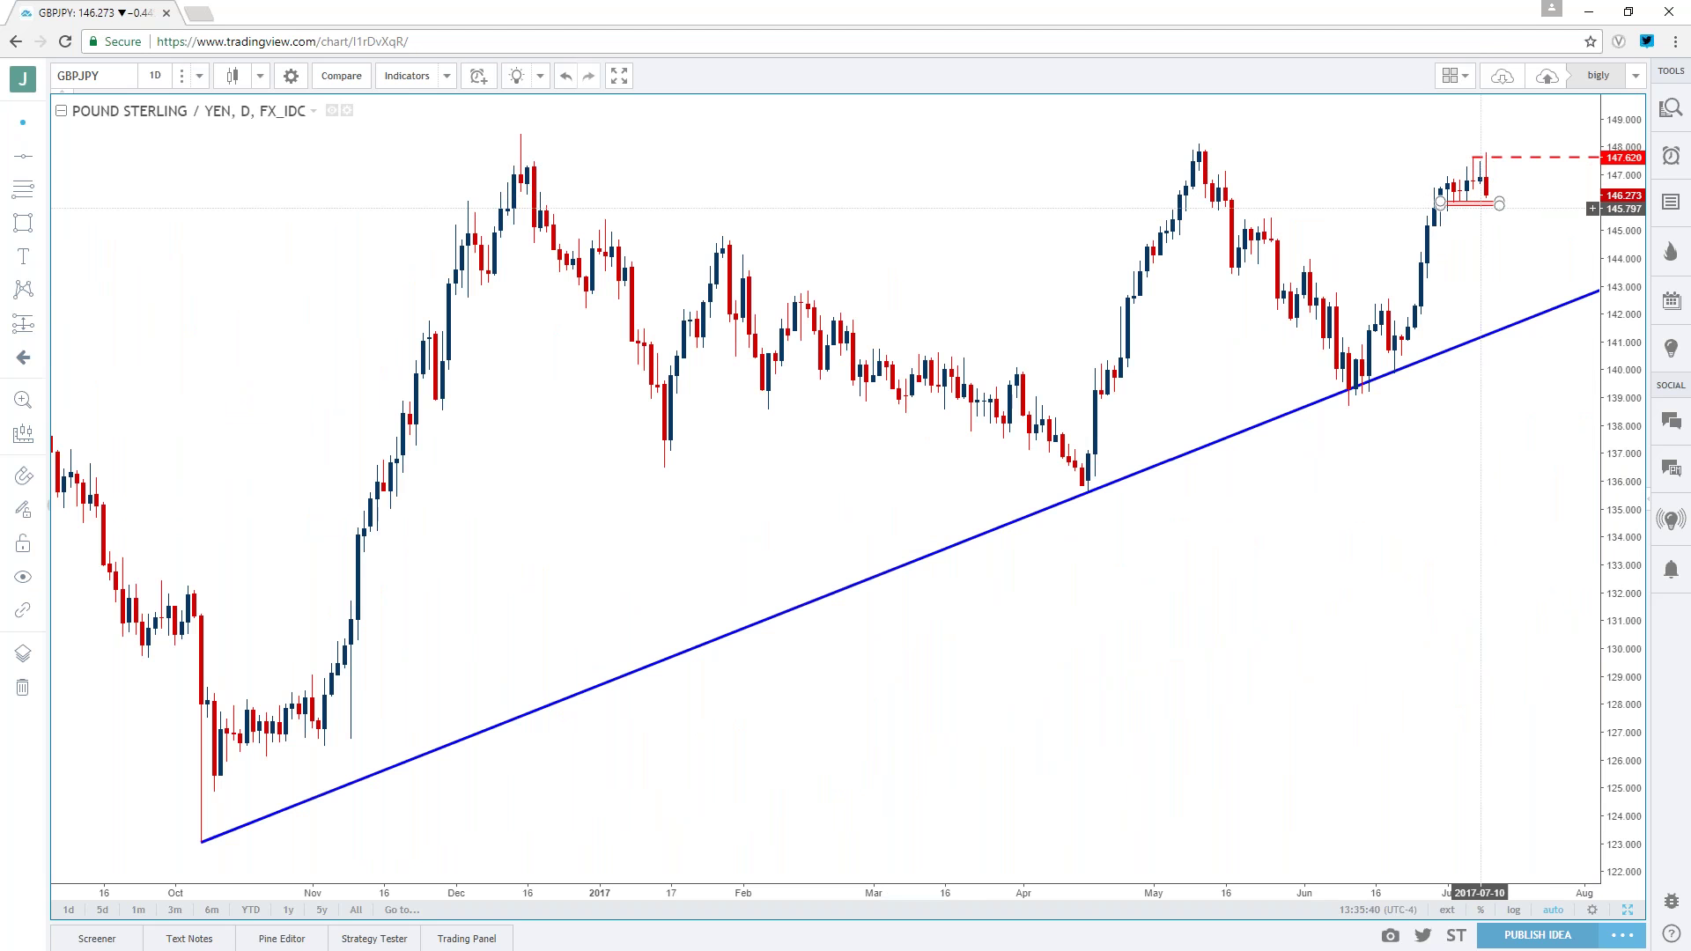
scroll(1481, 218, "down", 3)
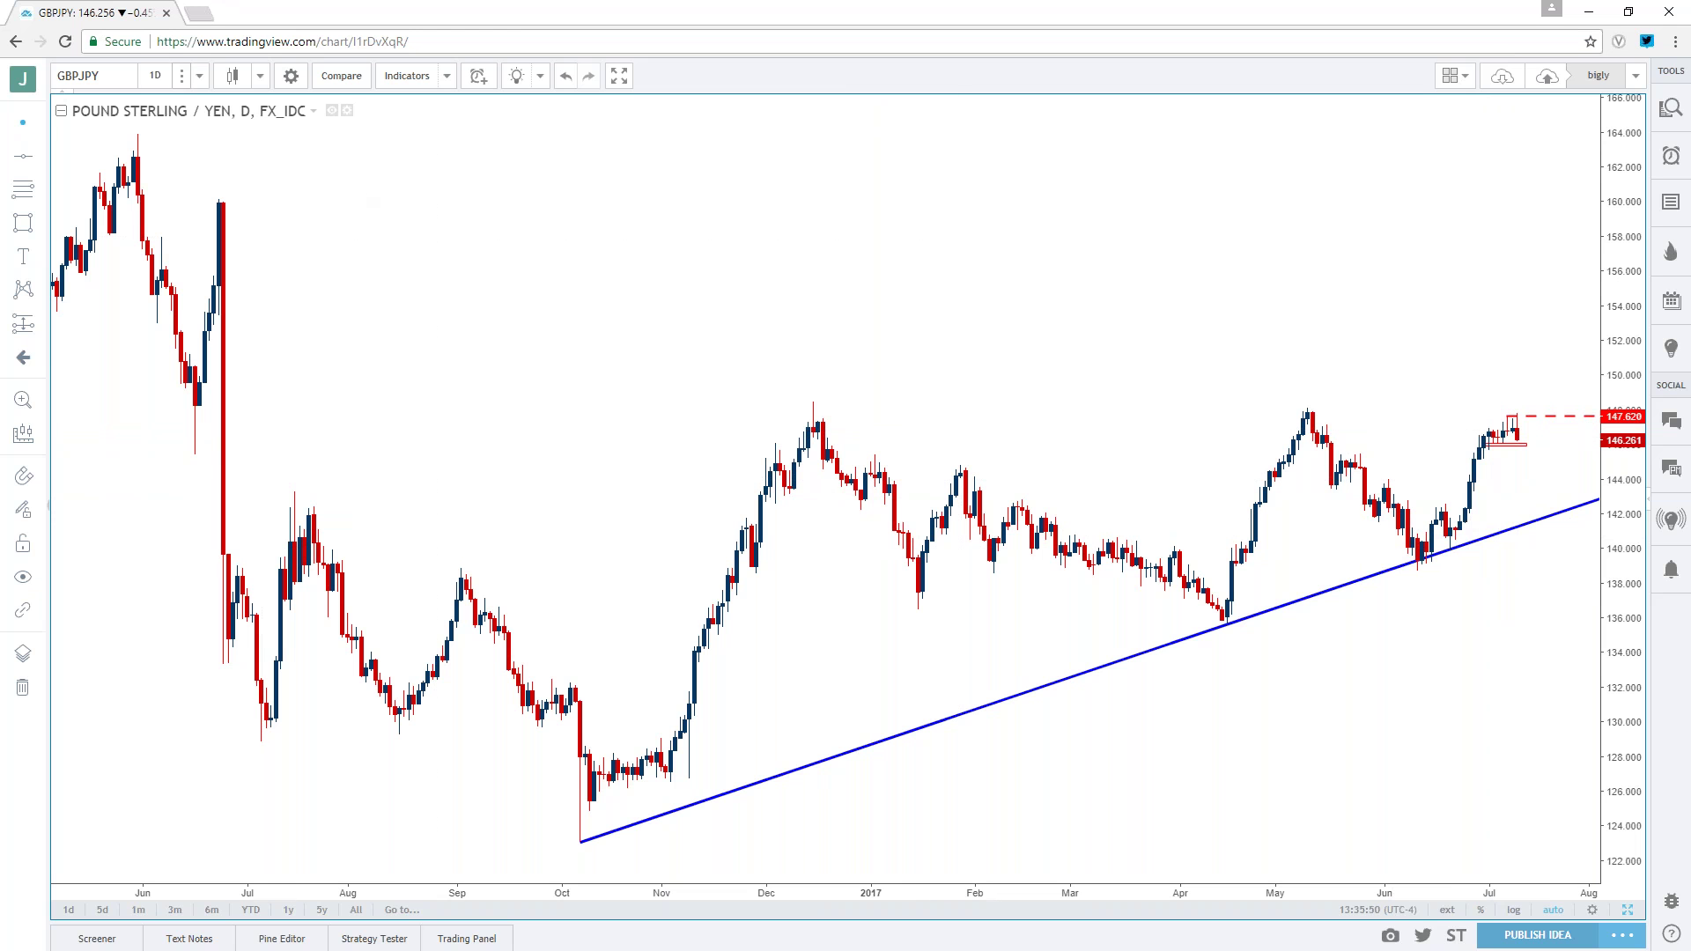
left_click(155, 75)
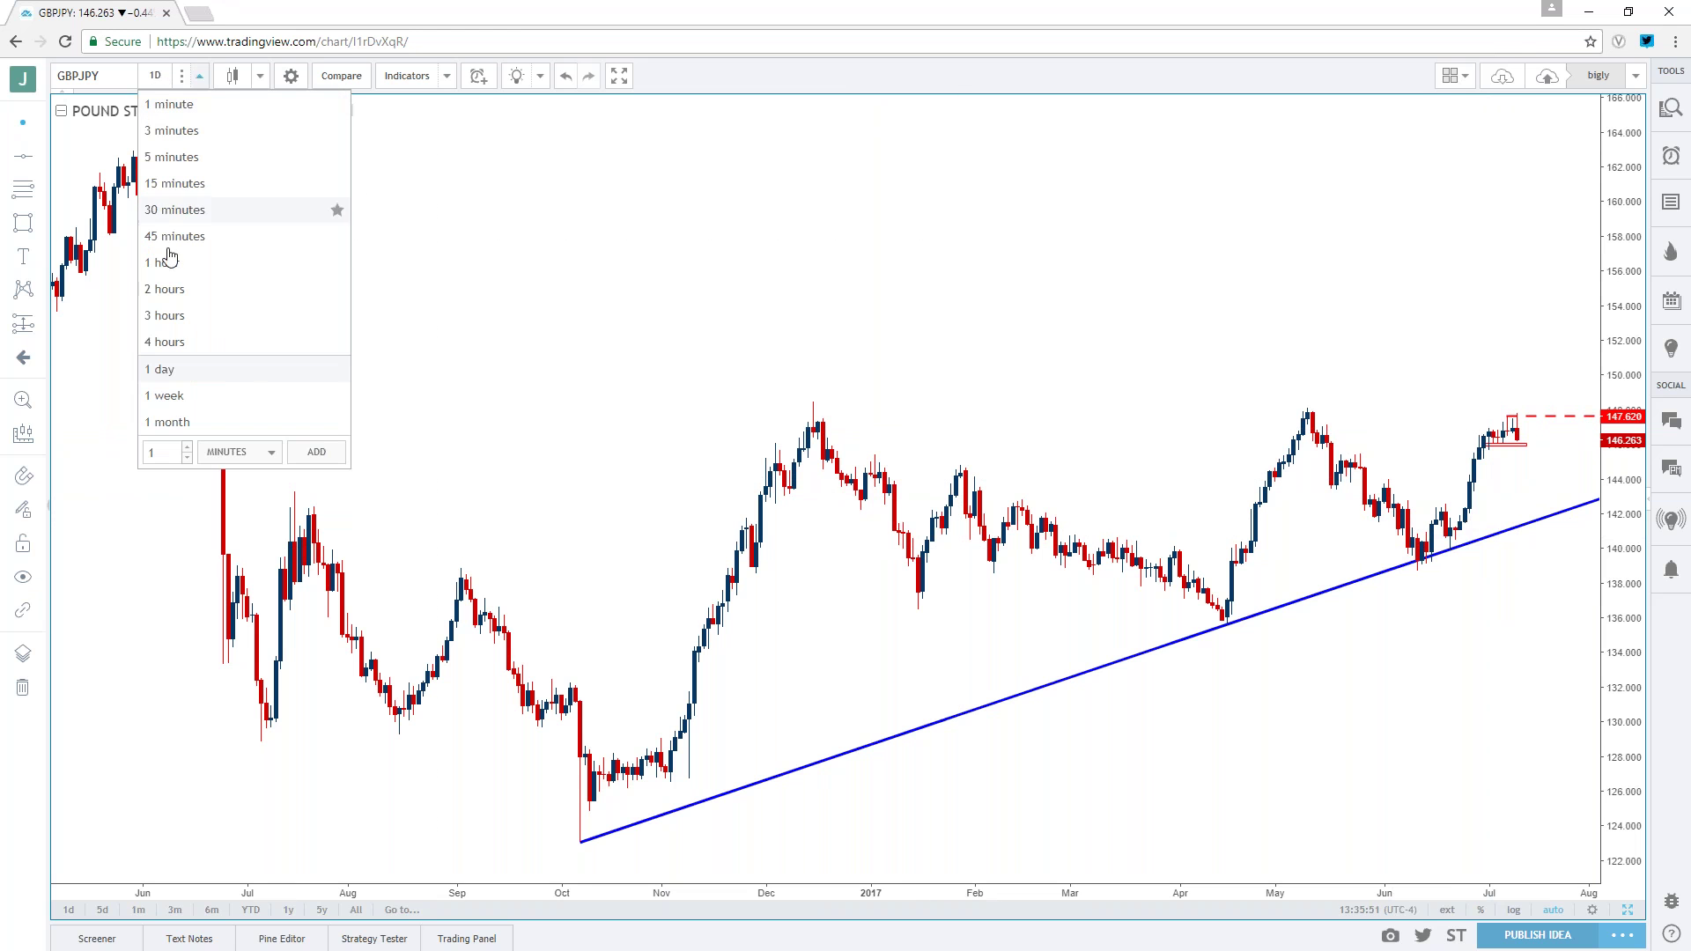
- Put GBPJPY on 4-hour candles to review the rising trendline and 146.00 zone
left_click(175, 348)
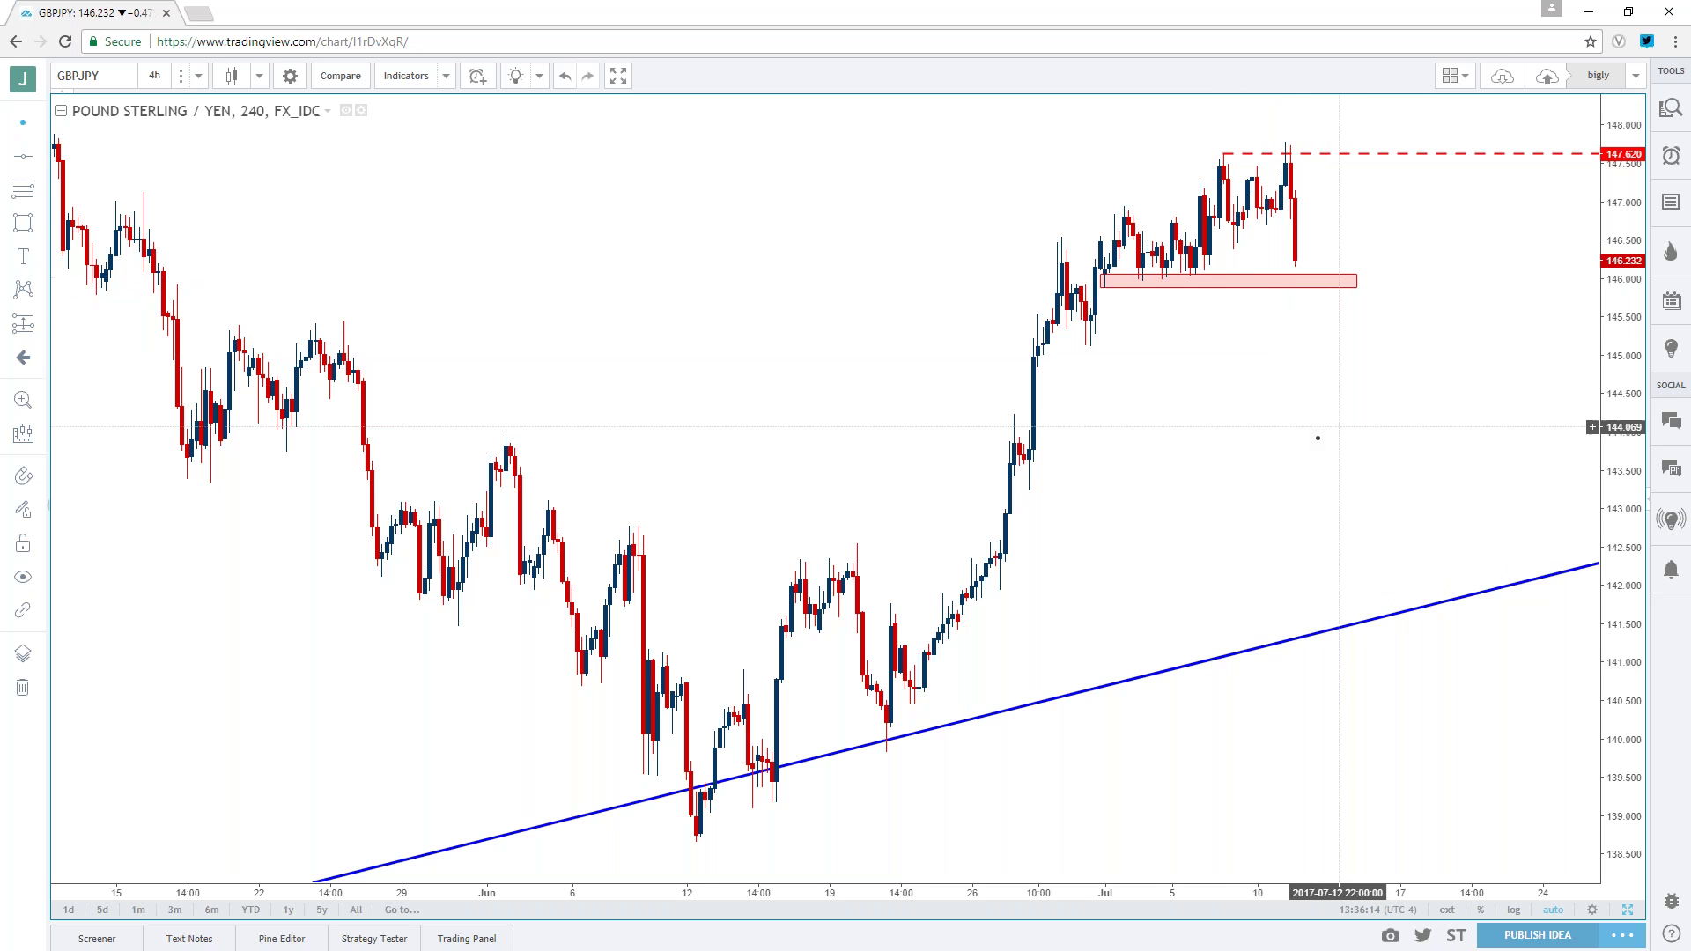
scroll(1313, 438, "down", 2)
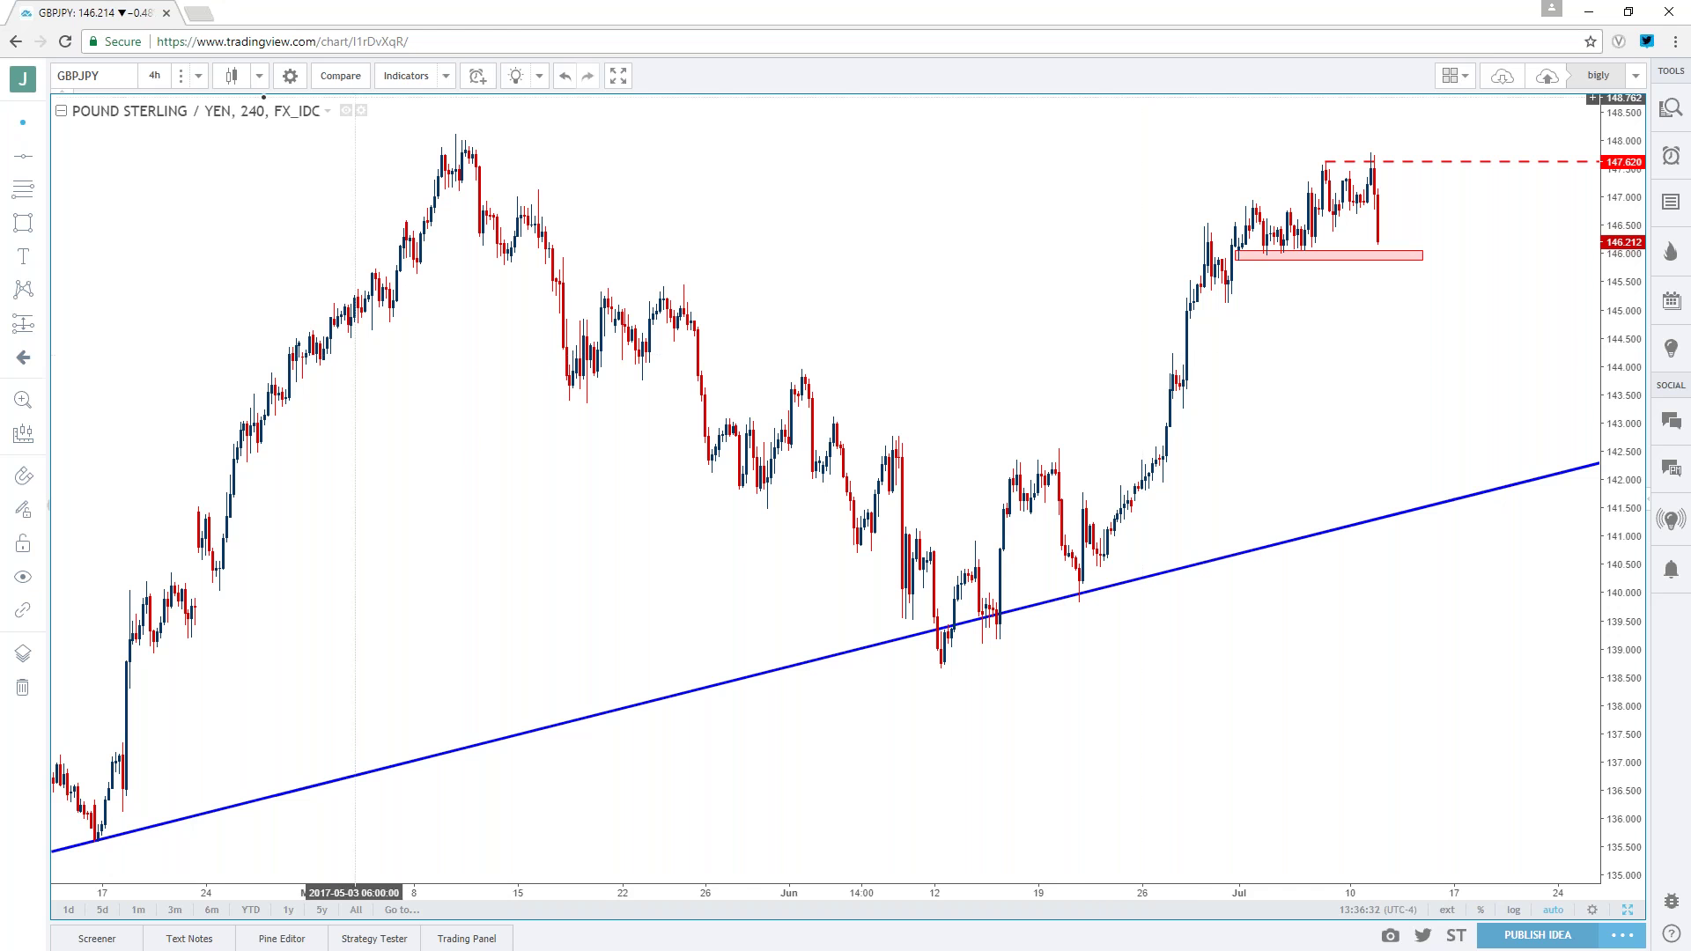
left_click(139, 81)
- Load the GOLD chart and zoom out to see its falling channels and R1–R3 zones
type("GOLD")
key("Return")
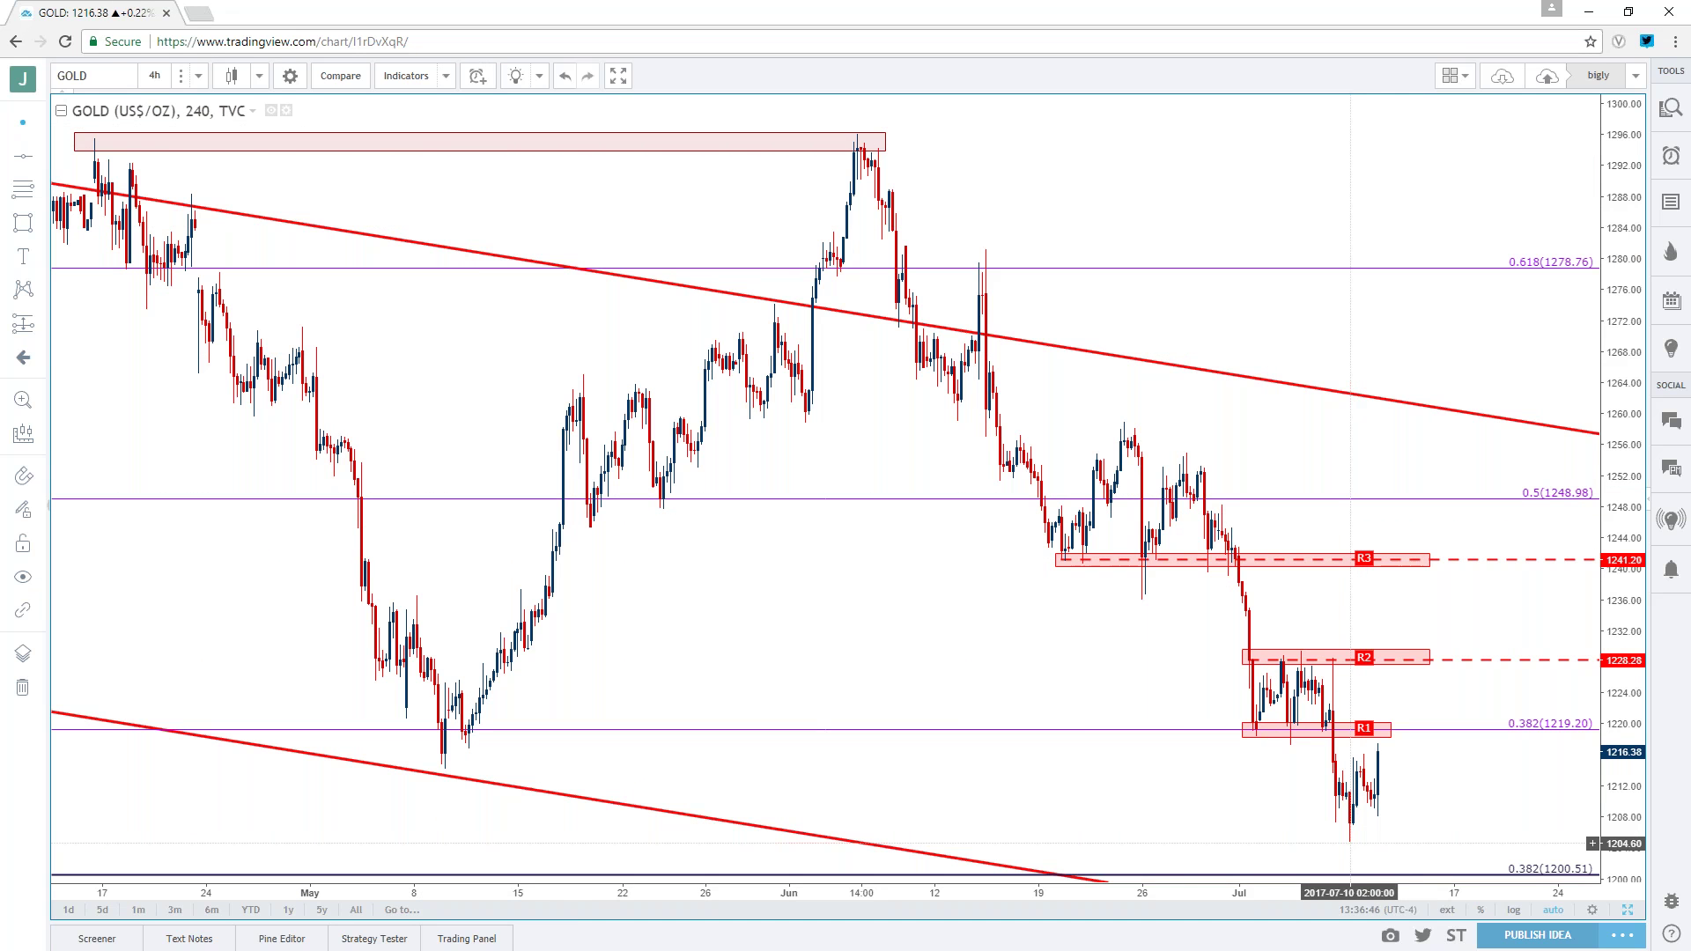
scroll(1339, 841, "down", 3)
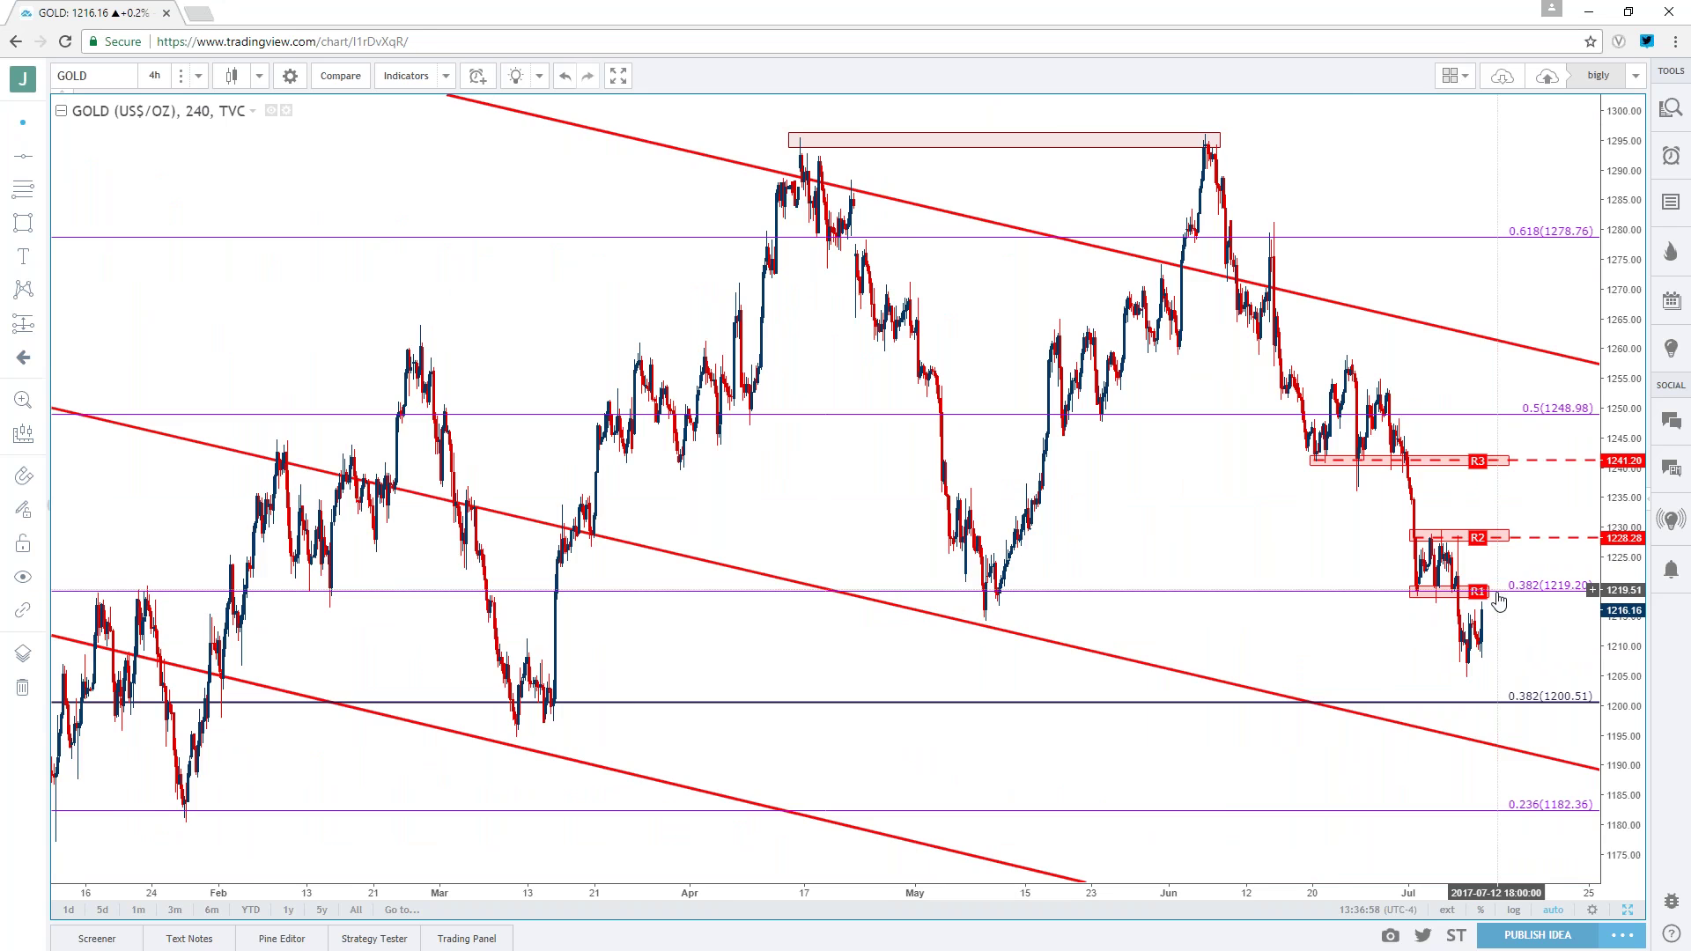
scroll(1496, 600, "up", 5)
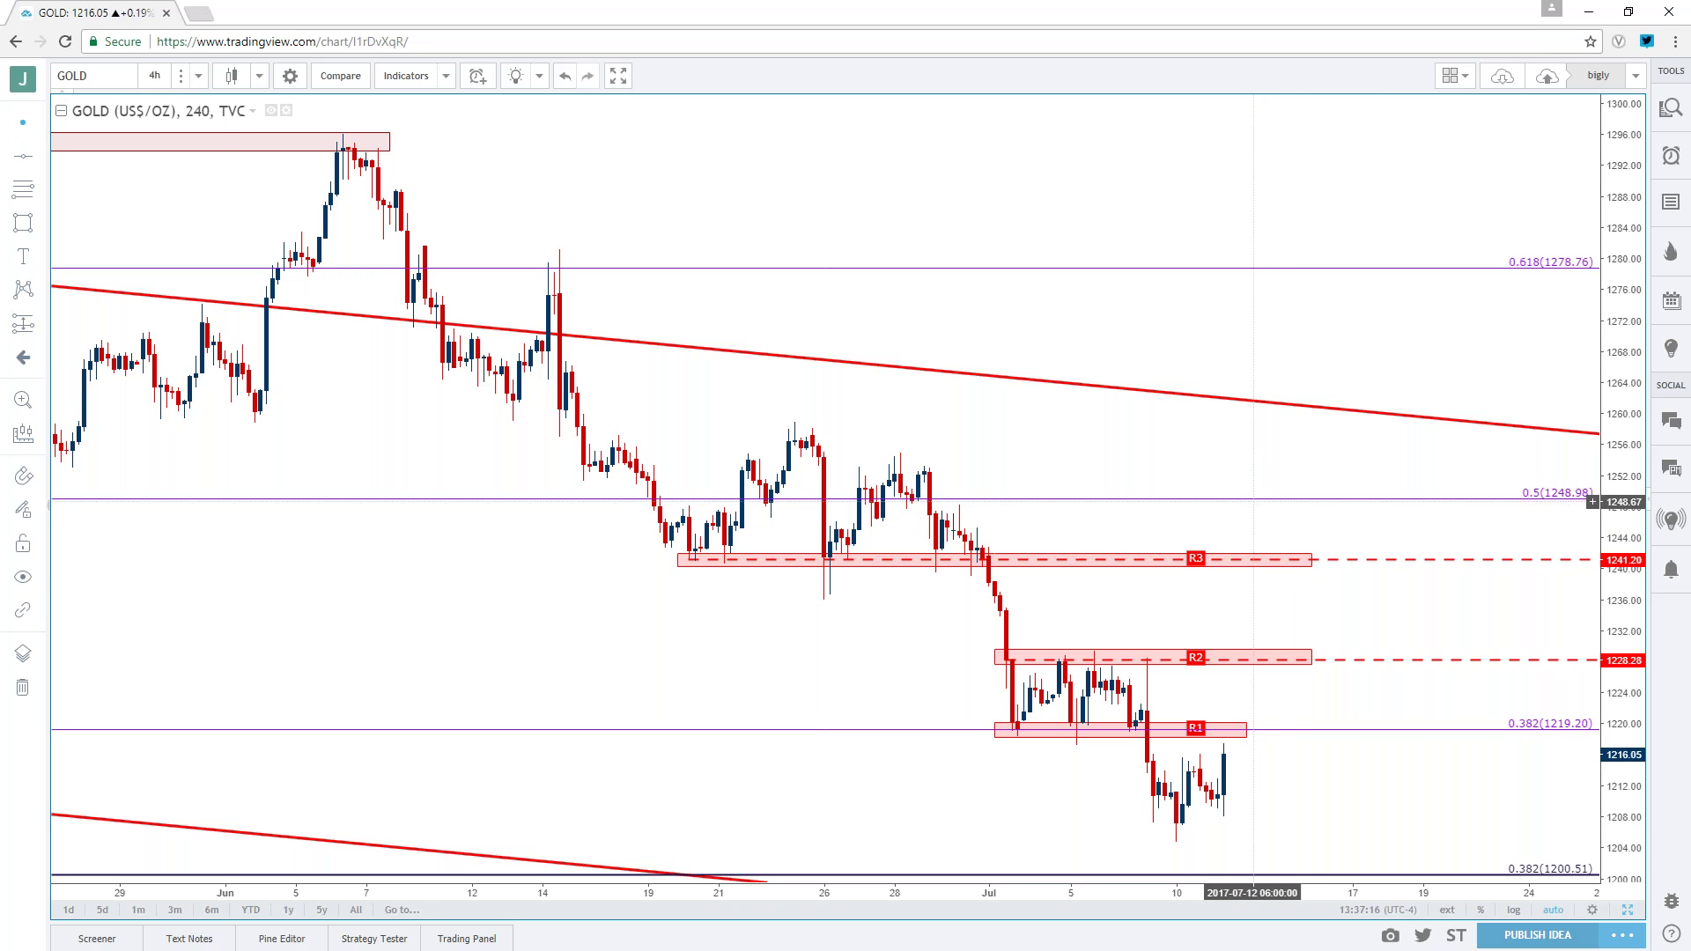
scroll(1255, 508, "down", 2)
scroll(1254, 508, "down", 2)
scroll(1254, 508, "down", 2)
- Switch GOLD to daily candles, showing Fibonacci levels from 1122.81 to 1375.15
left_click(198, 76)
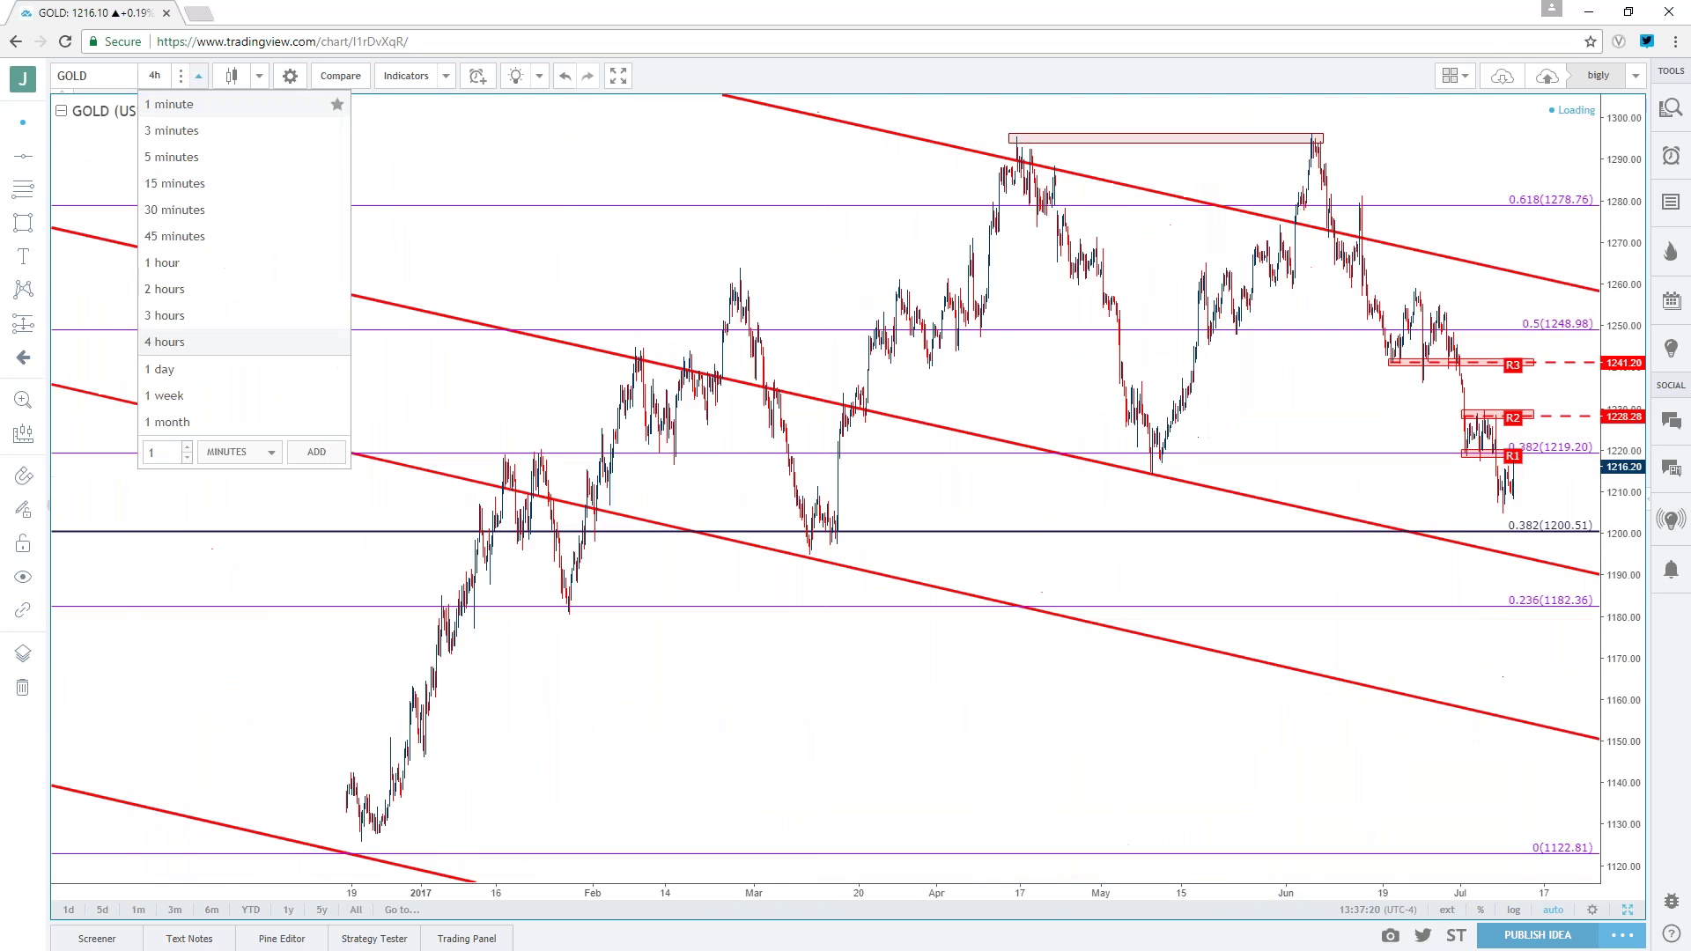
left_click(167, 369)
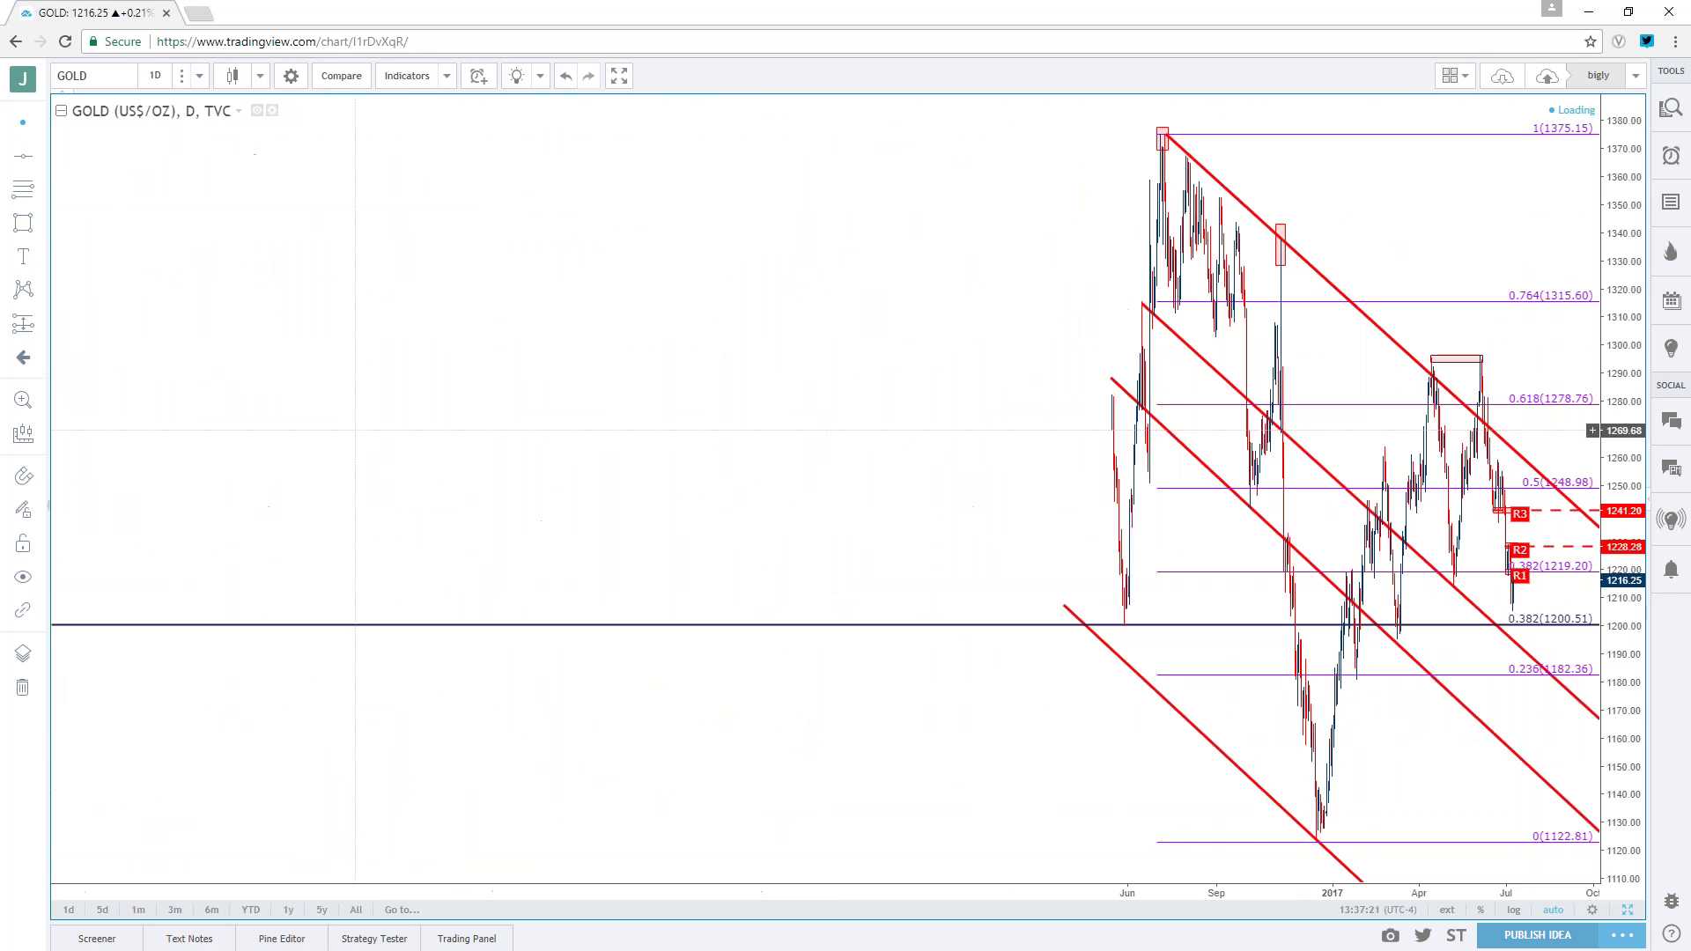
scroll(355, 431, "up", 5)
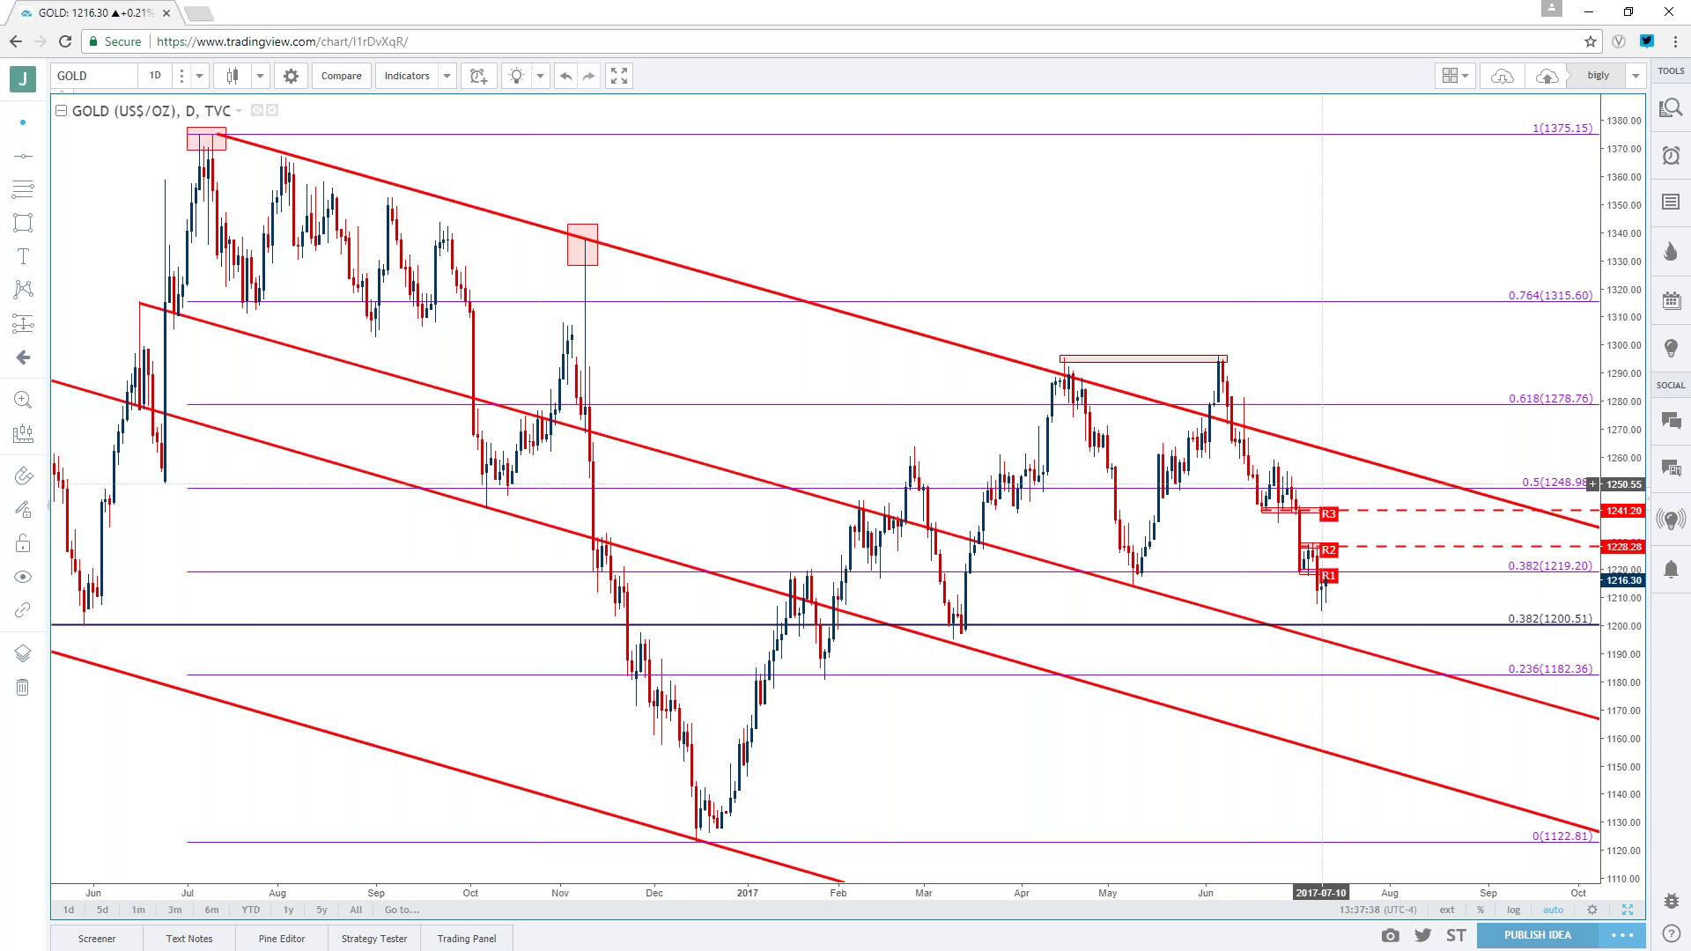
scroll(1321, 484, "down", 4)
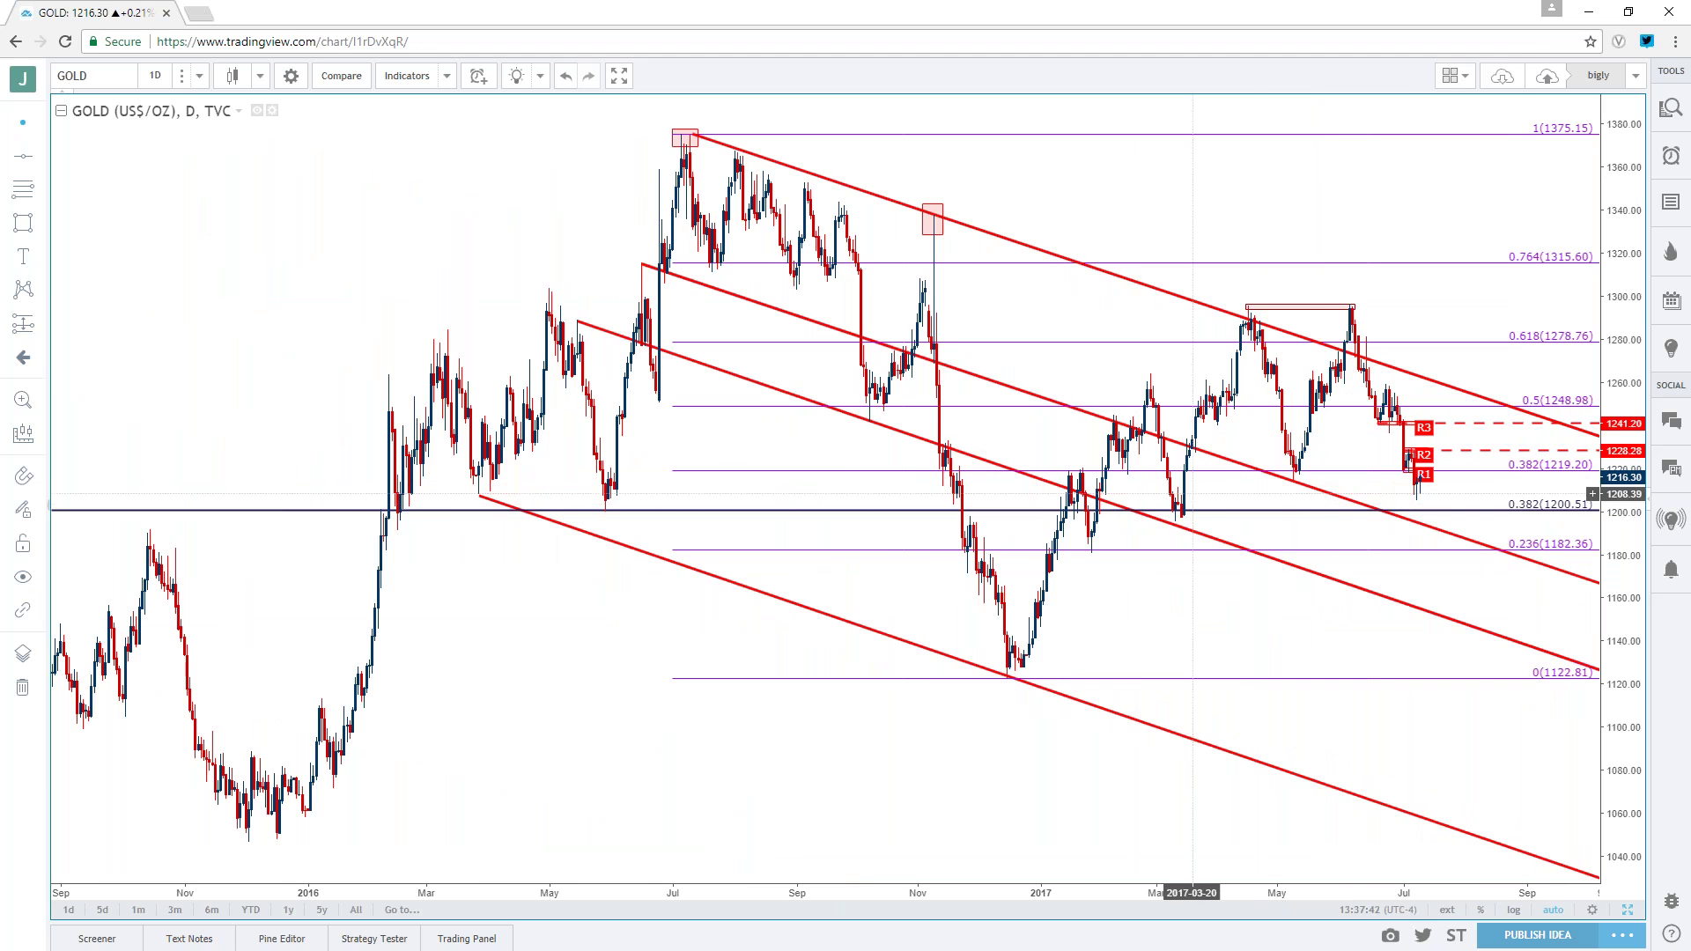
- Load the FX:EURUSD chart from the symbol suggestions
left_click(108, 73)
type("FX:EURUSD")
key("Down")
key("Down")
key("Return")
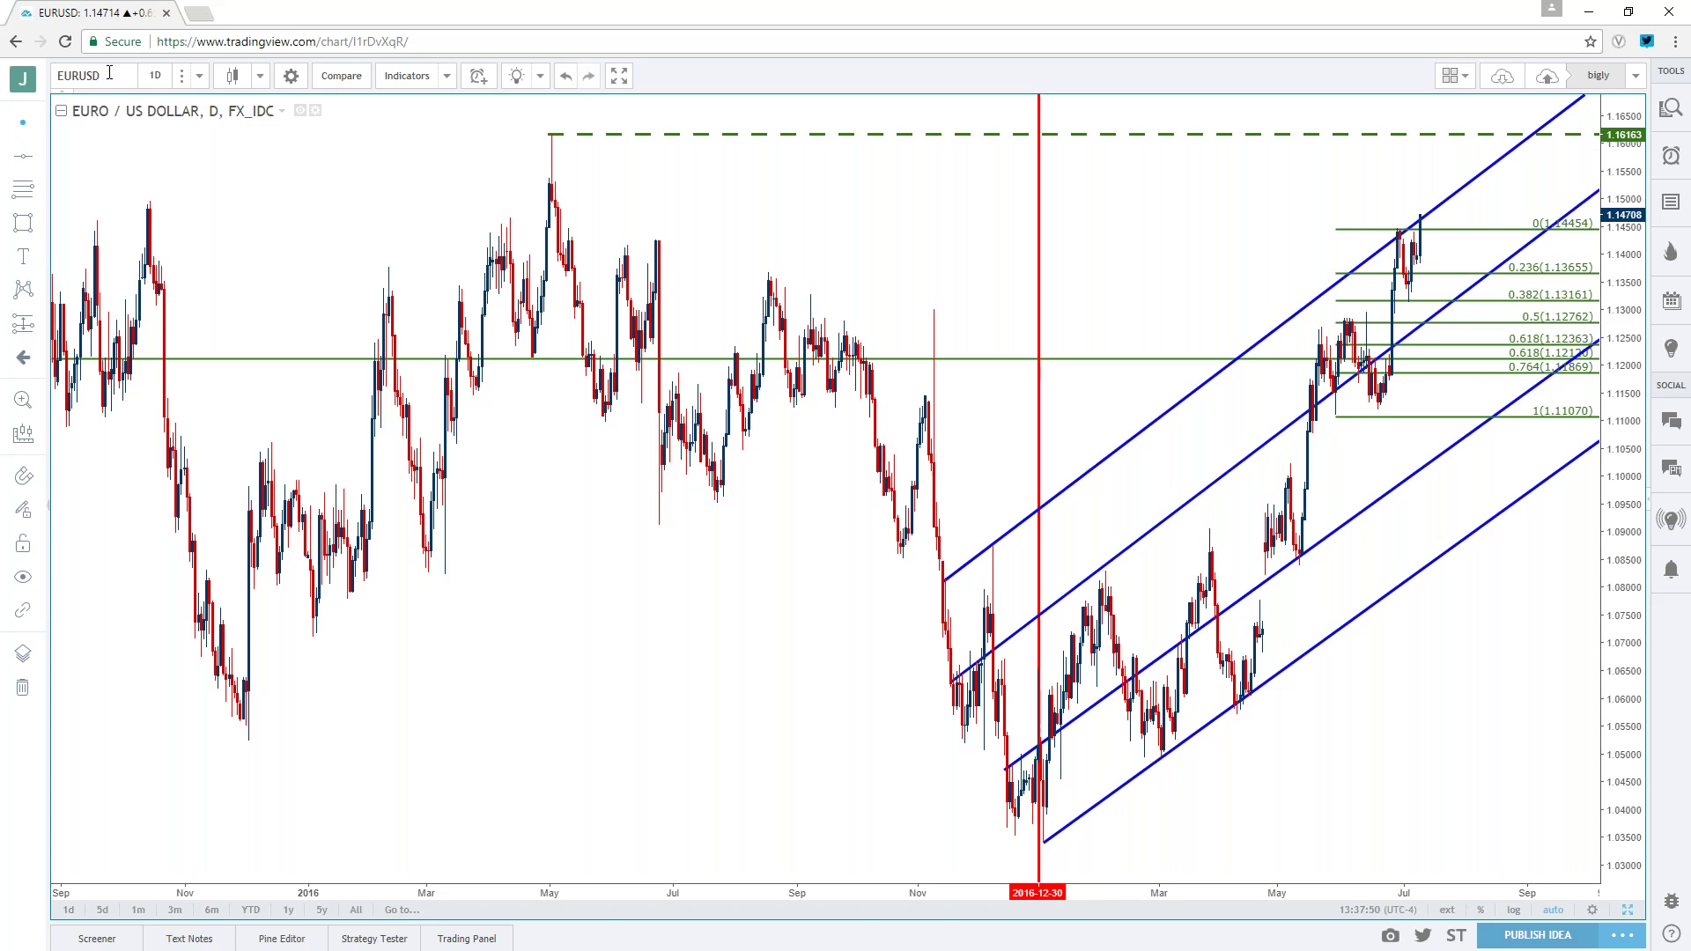
- Zoom in, bring Dec 2016 through Aug 2017 into view, and switch to hourly candles
scroll(206, 252, "up", 5)
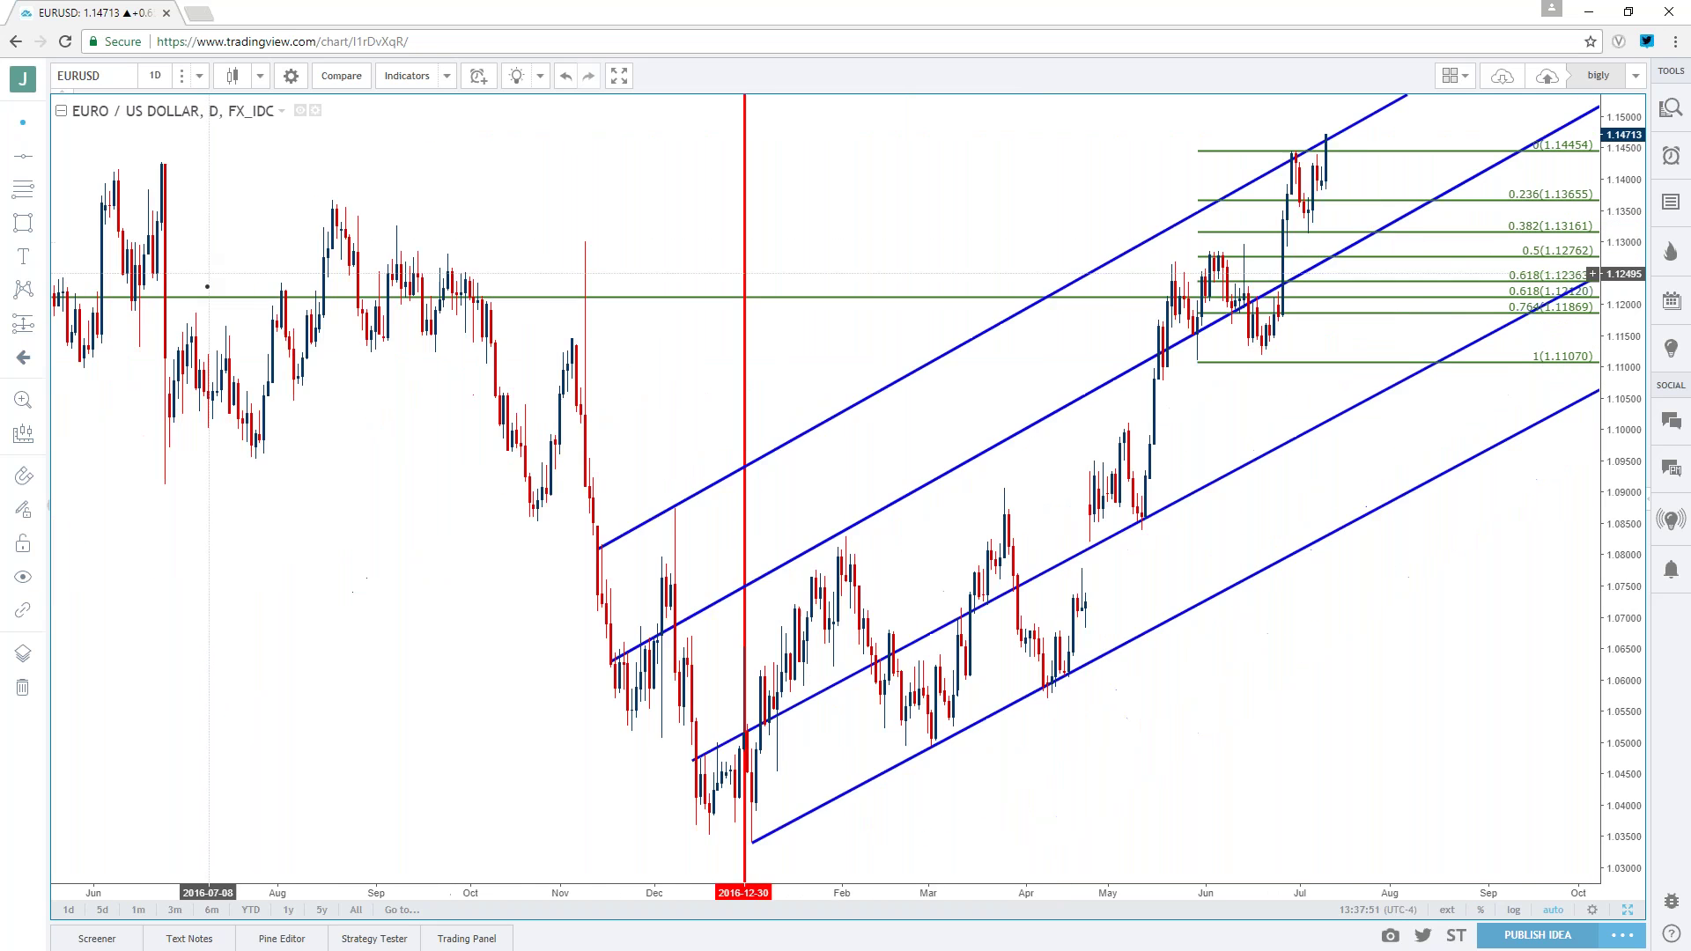
scroll(167, 320, "up", 1)
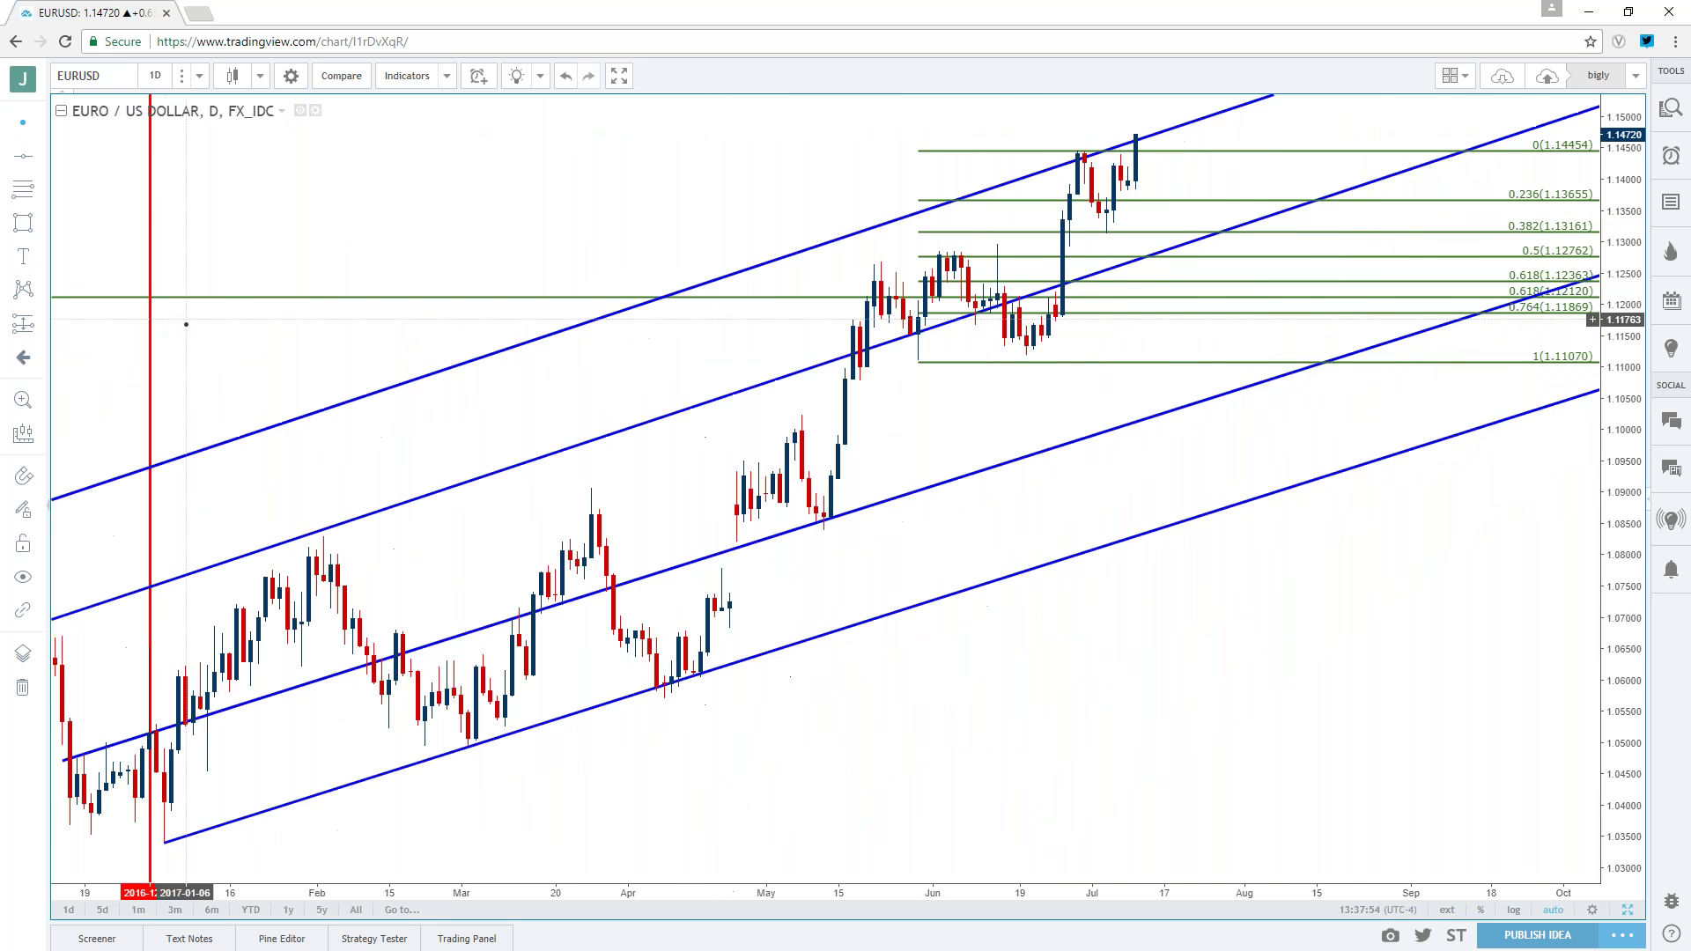
left_click_drag(382, 215, 687, 230)
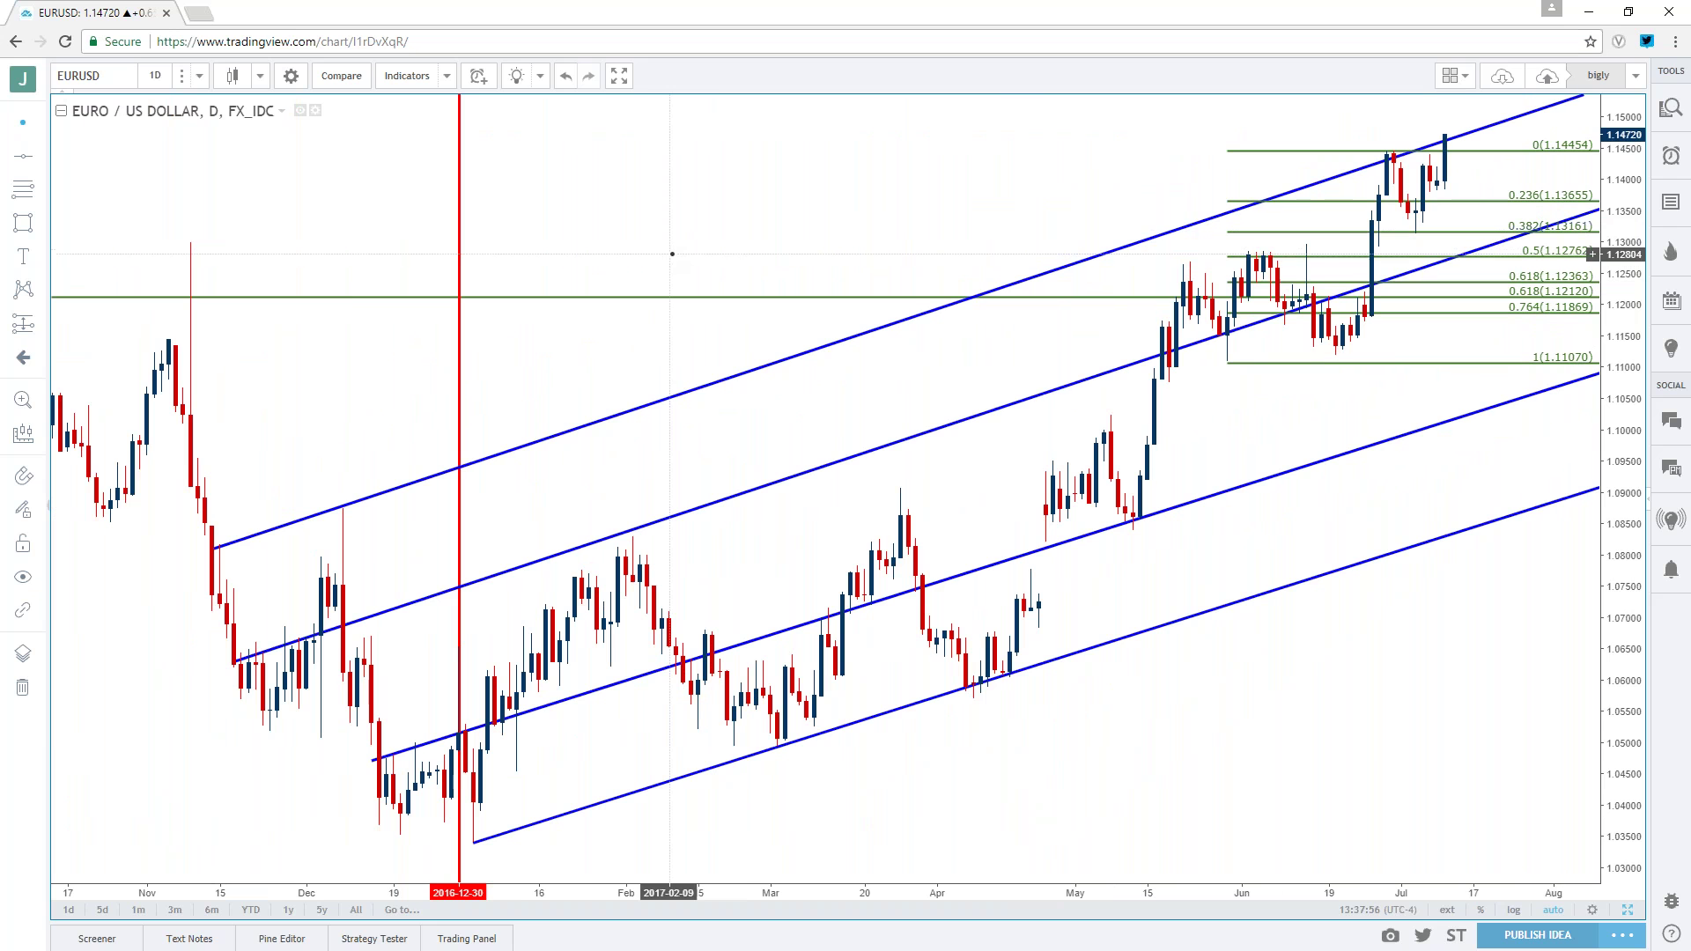
left_click(156, 76)
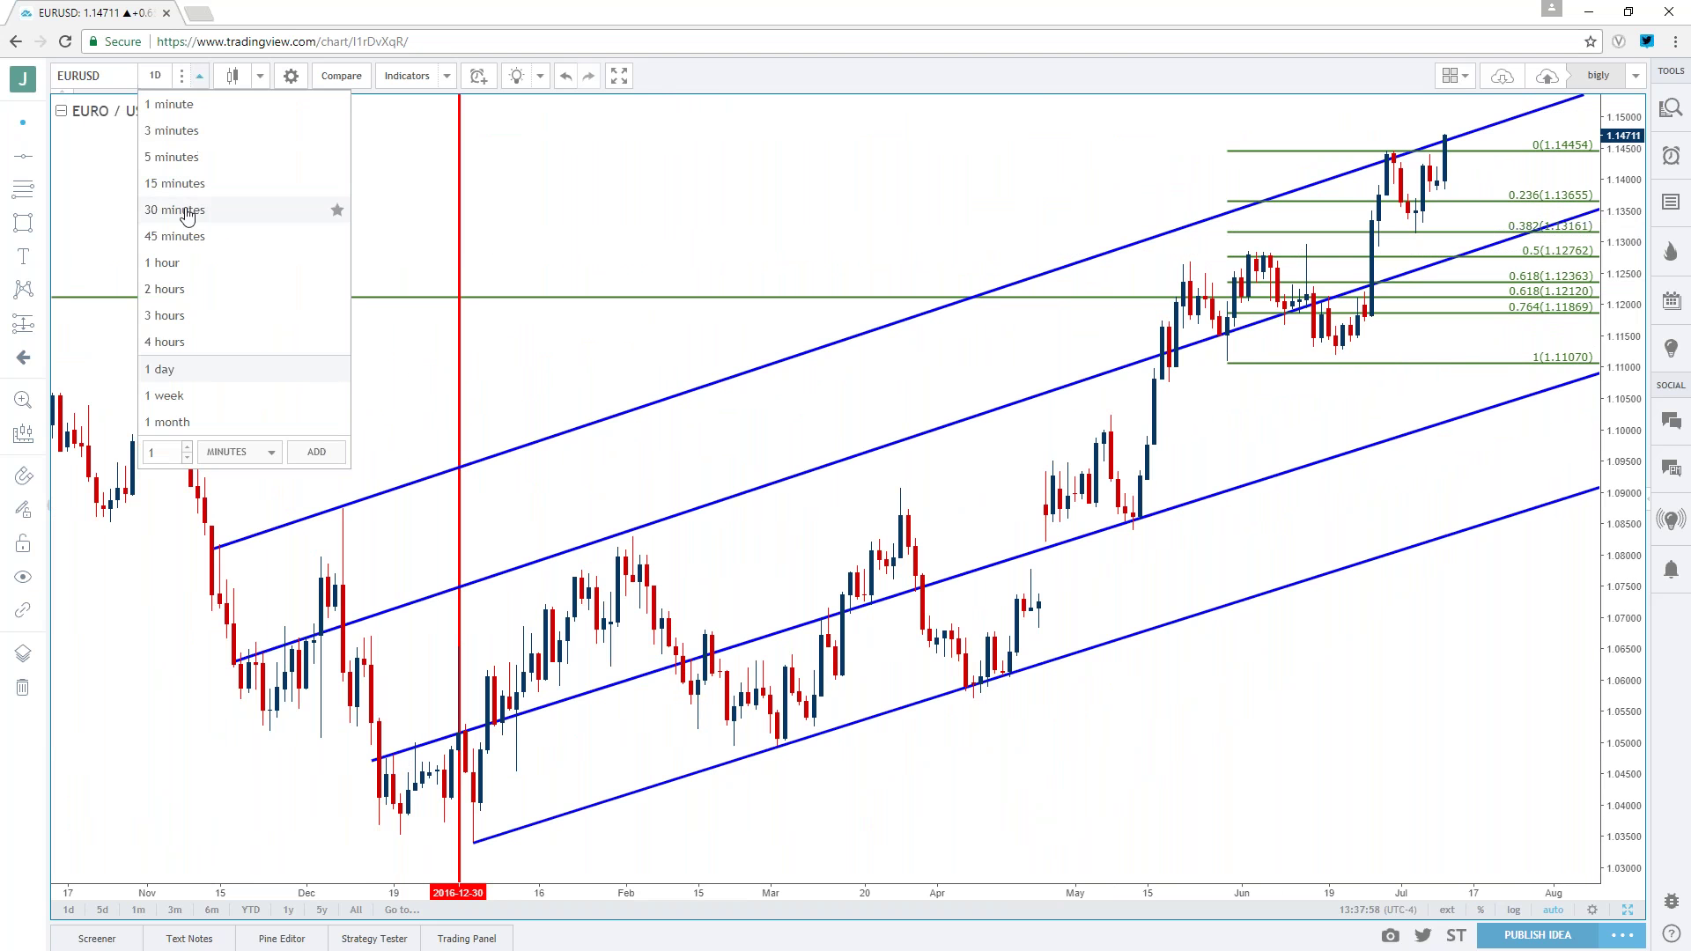
left_click(169, 263)
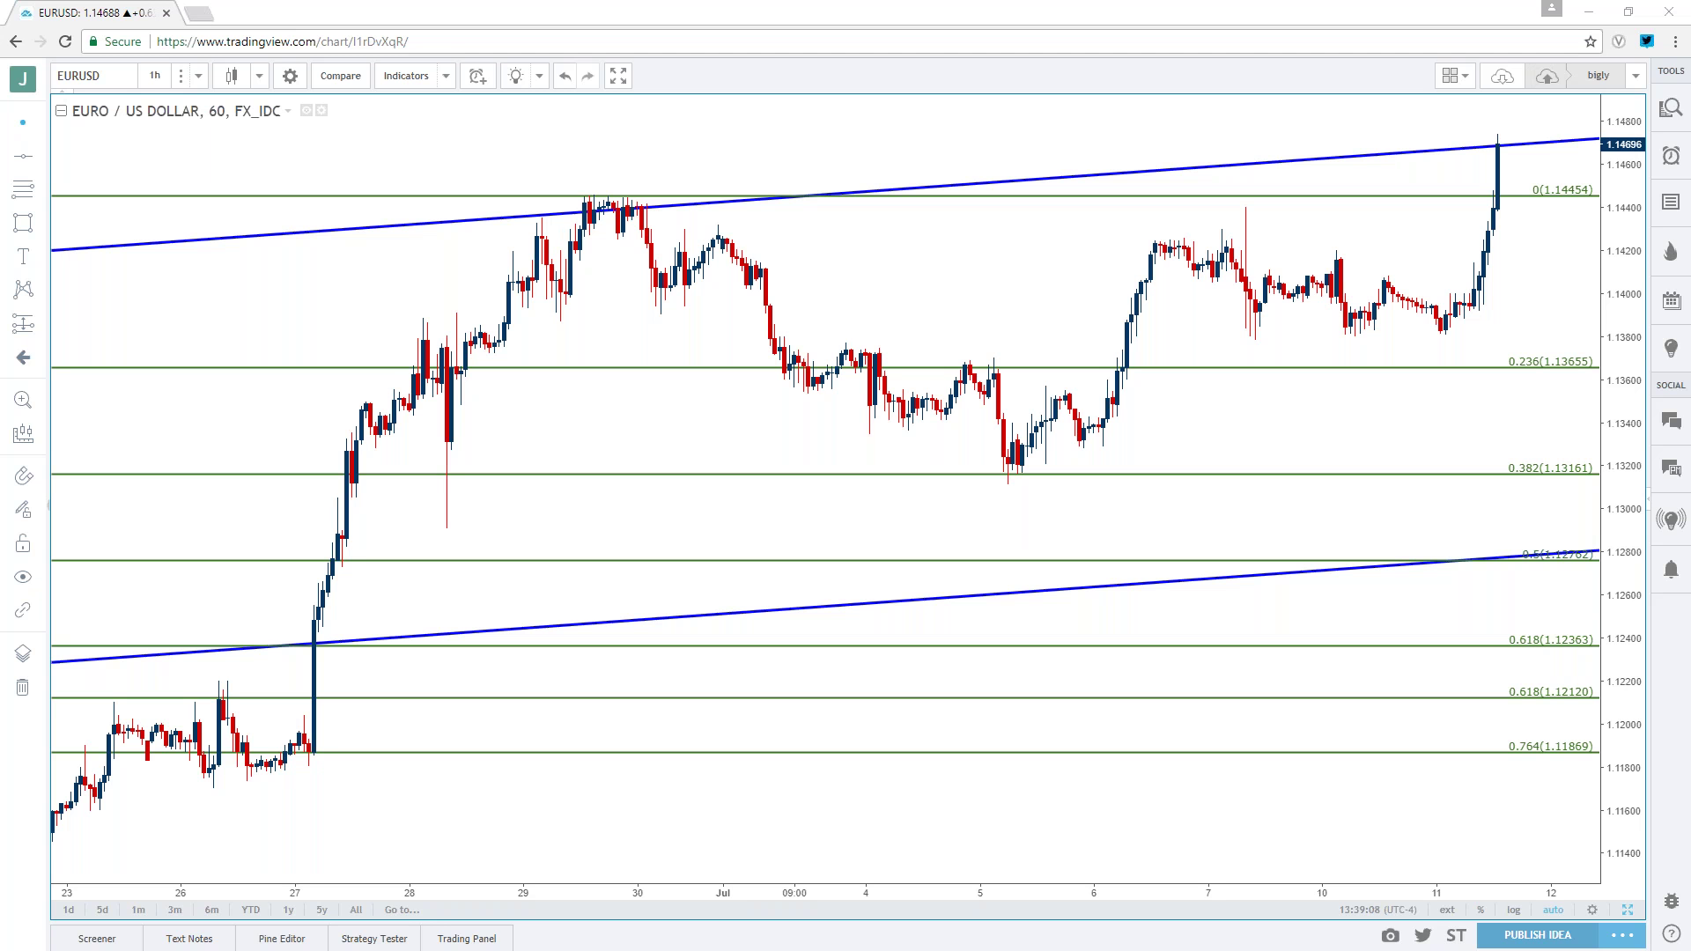
- Load SPX500 on weekly candles to see its rising channel and 2404.4 and 2321.1 levels
left_click(134, 80)
type("SPX500")
key("Down")
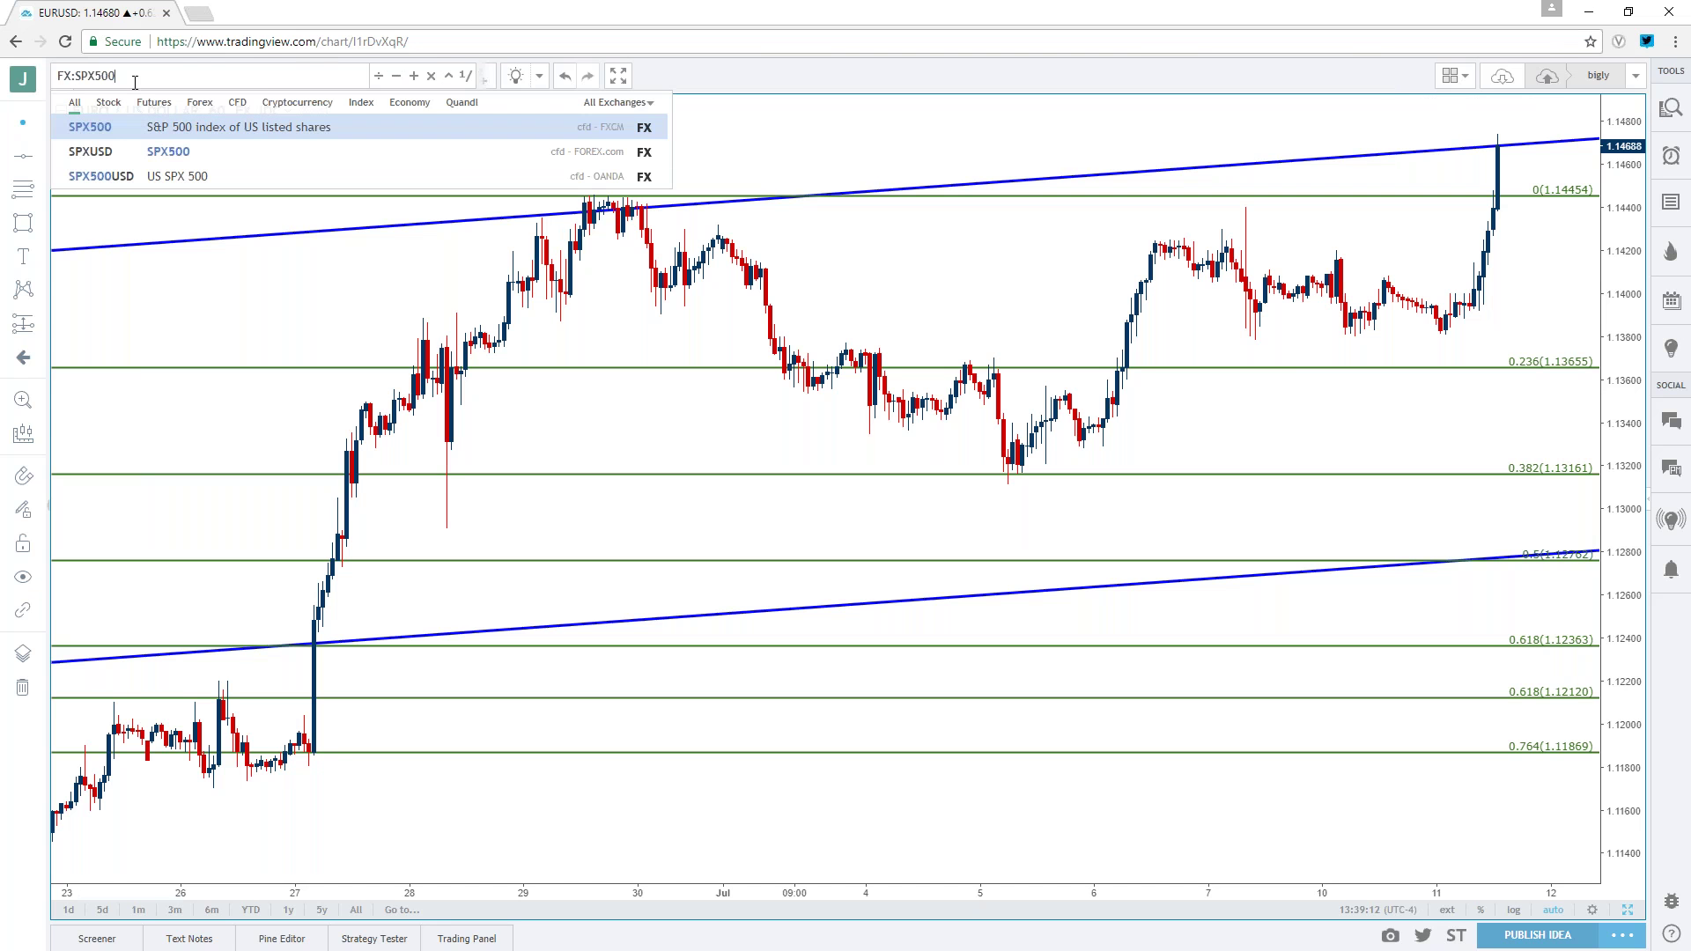
key("Return")
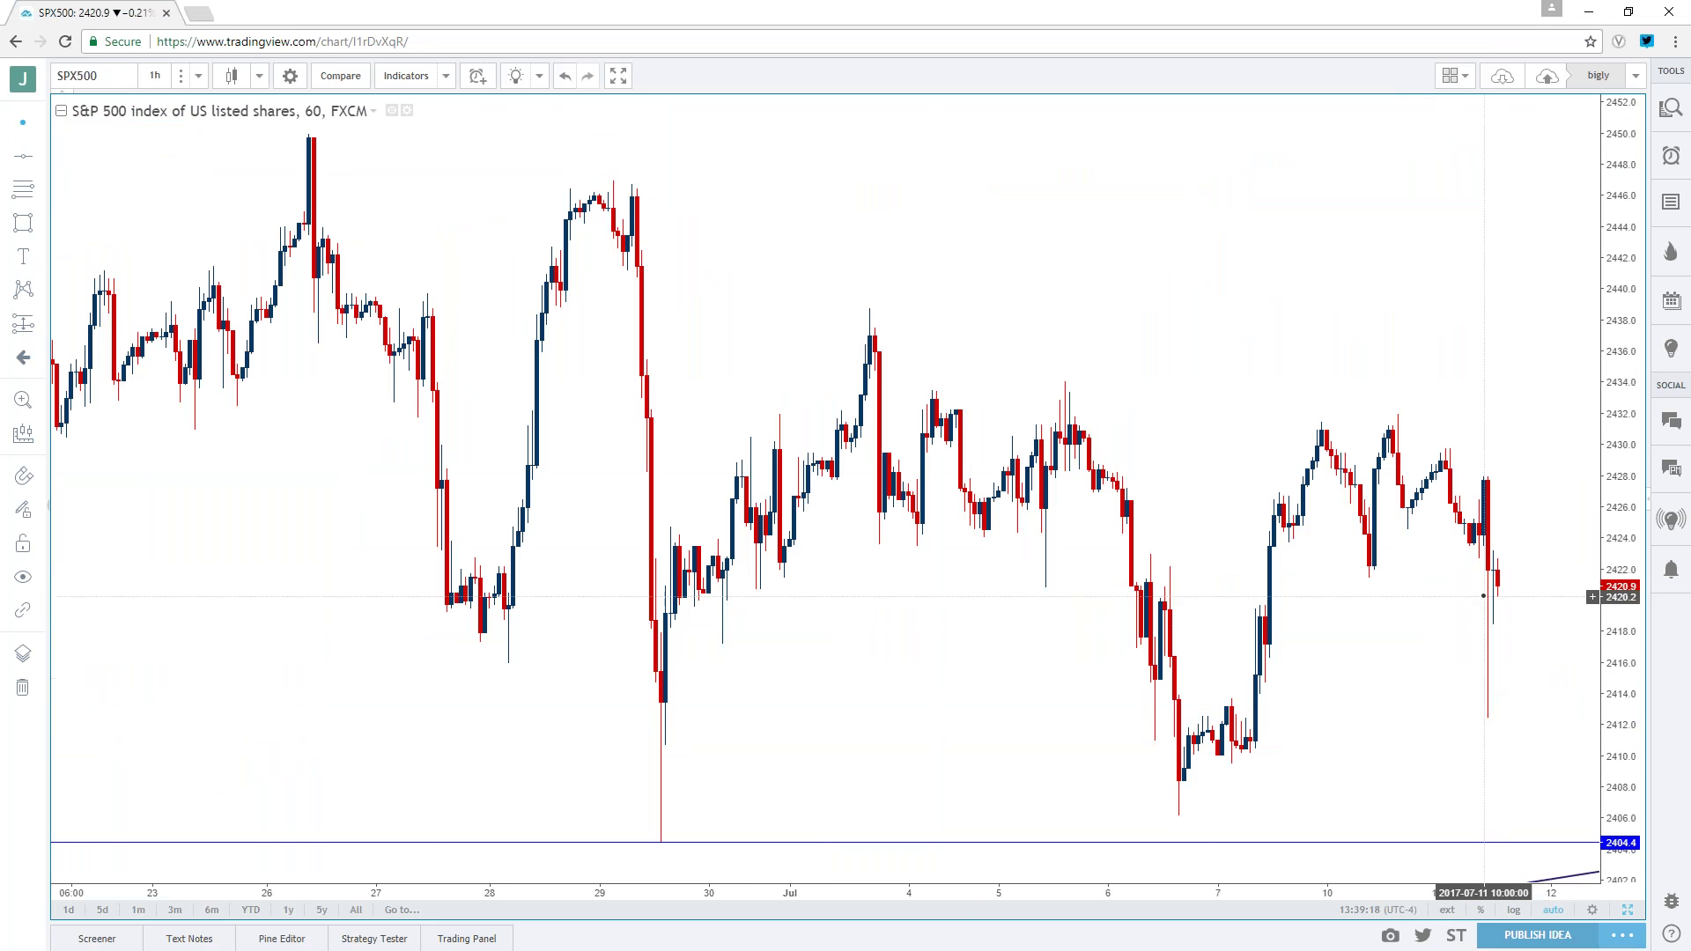
left_click(155, 75)
left_click(194, 394)
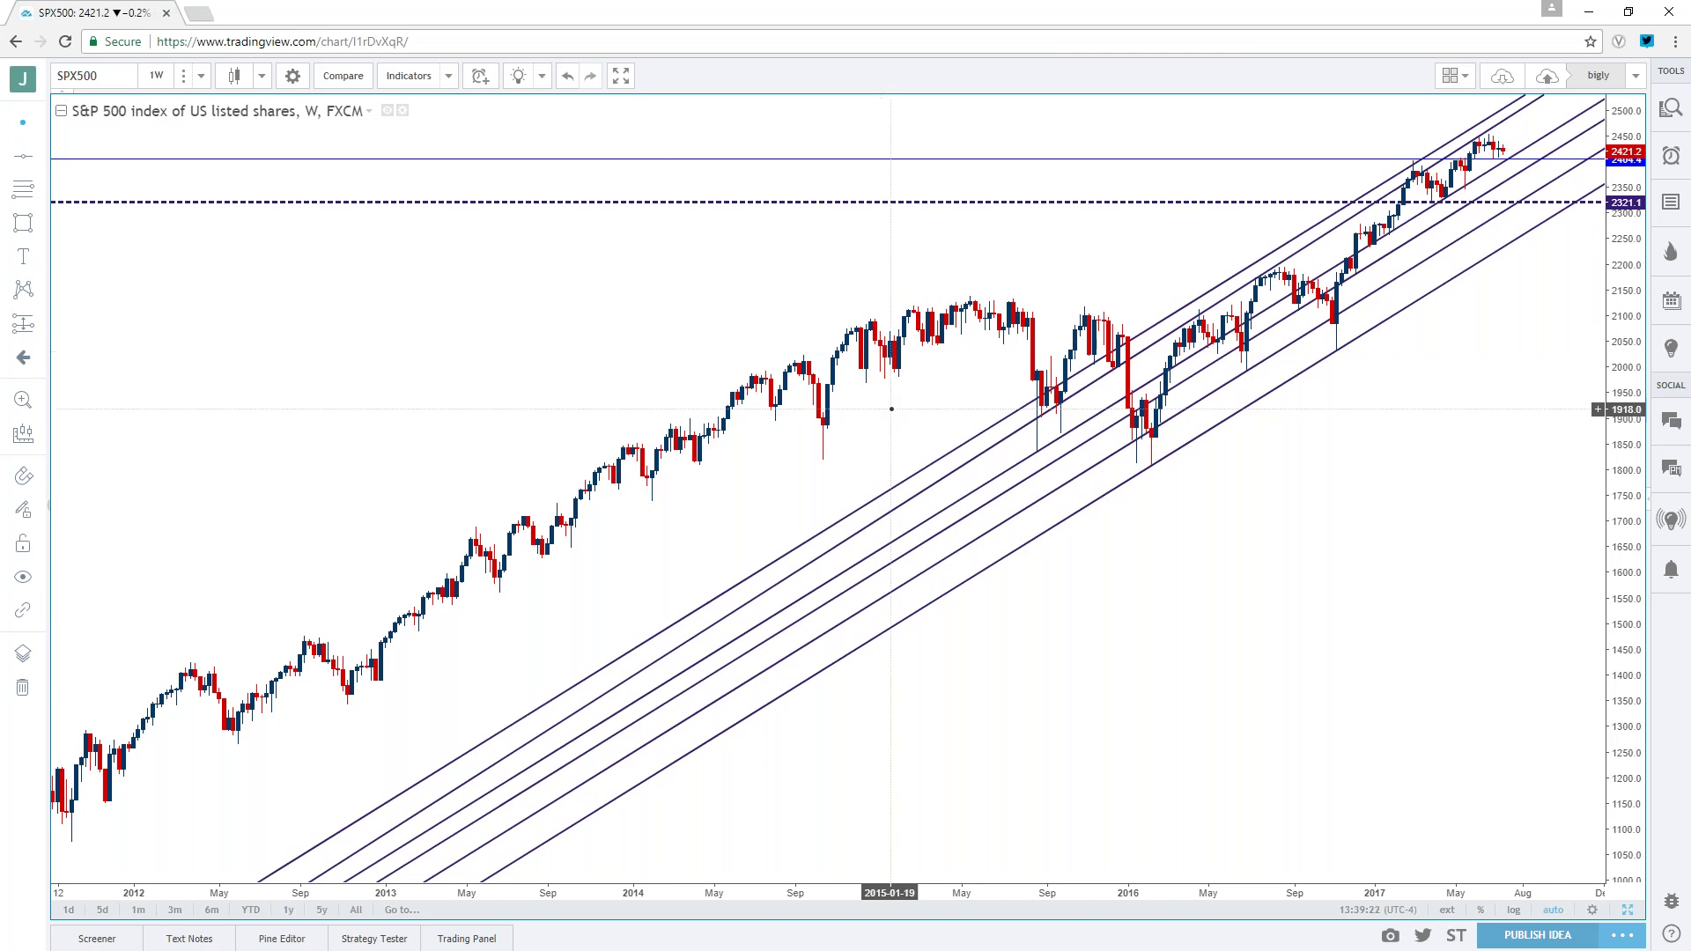
scroll(939, 398, "up", 3)
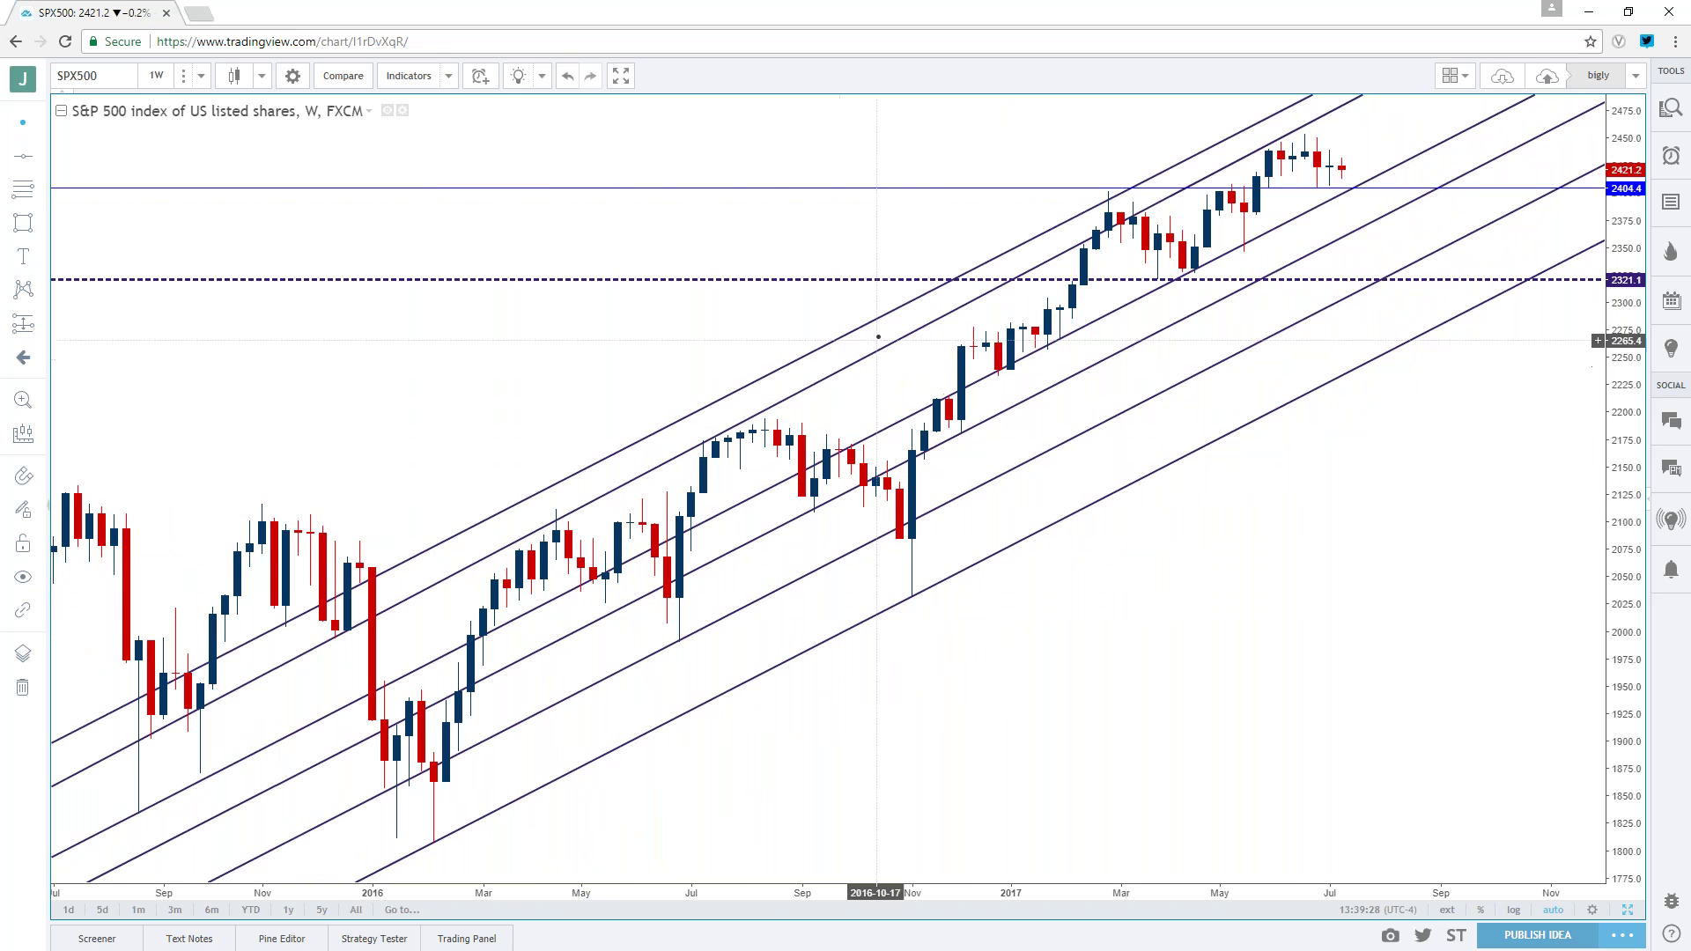
- Switch the SPX500 chart to daily candles
left_click(201, 75)
left_click(176, 369)
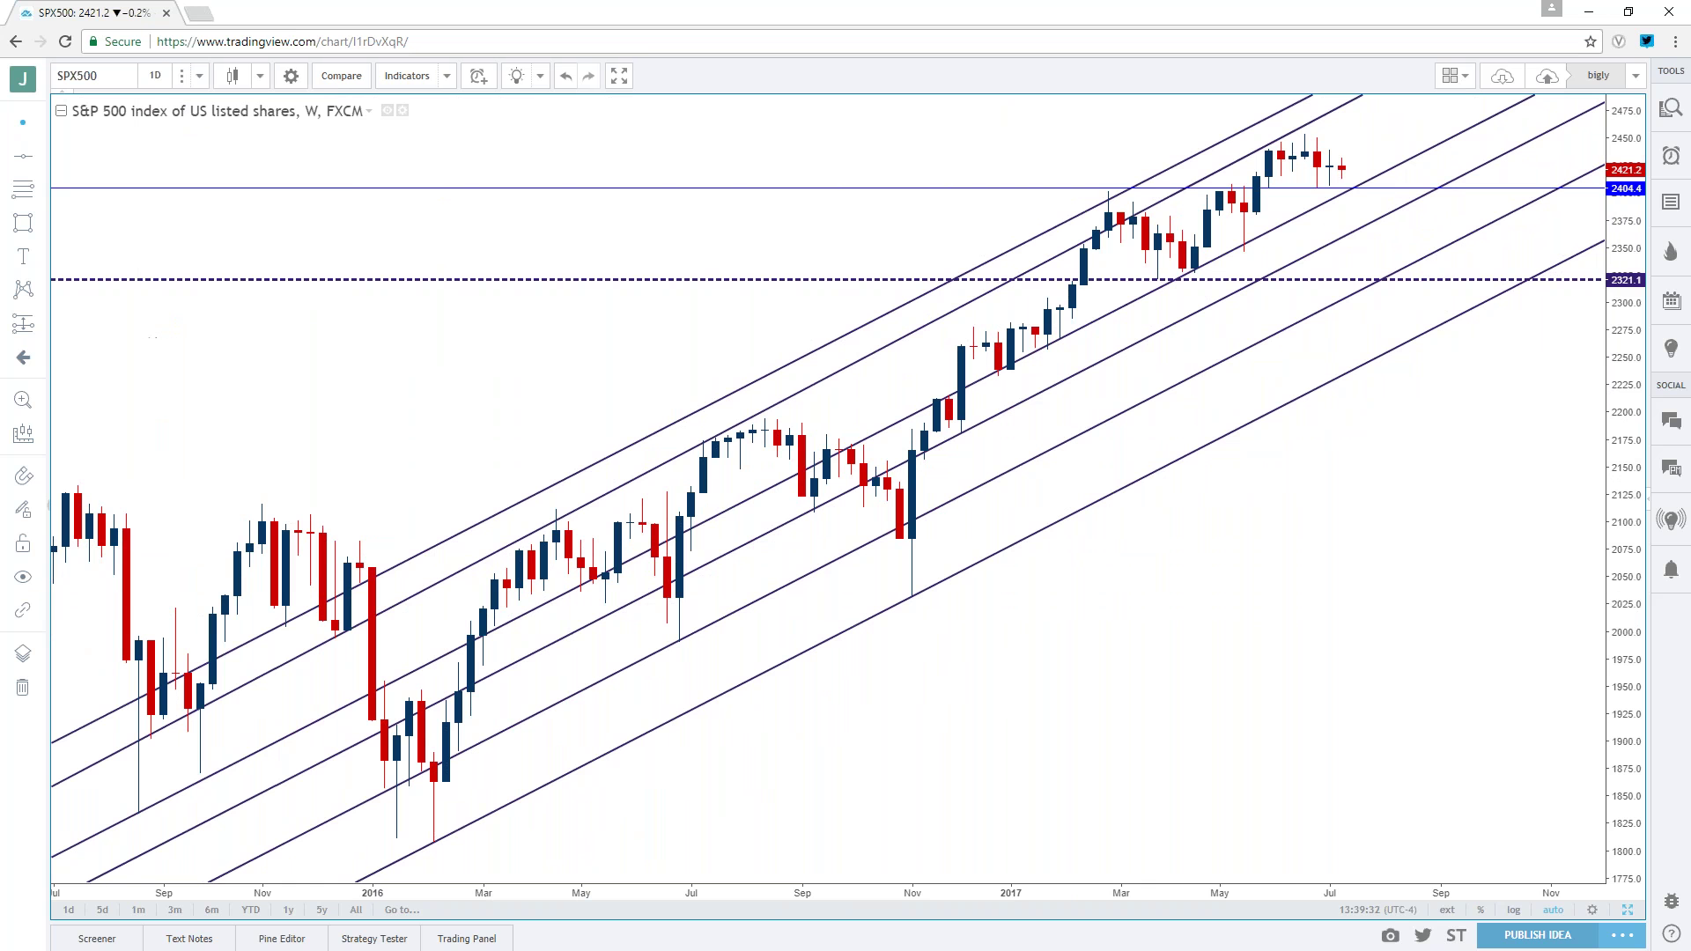
scroll(888, 397, "down", 3)
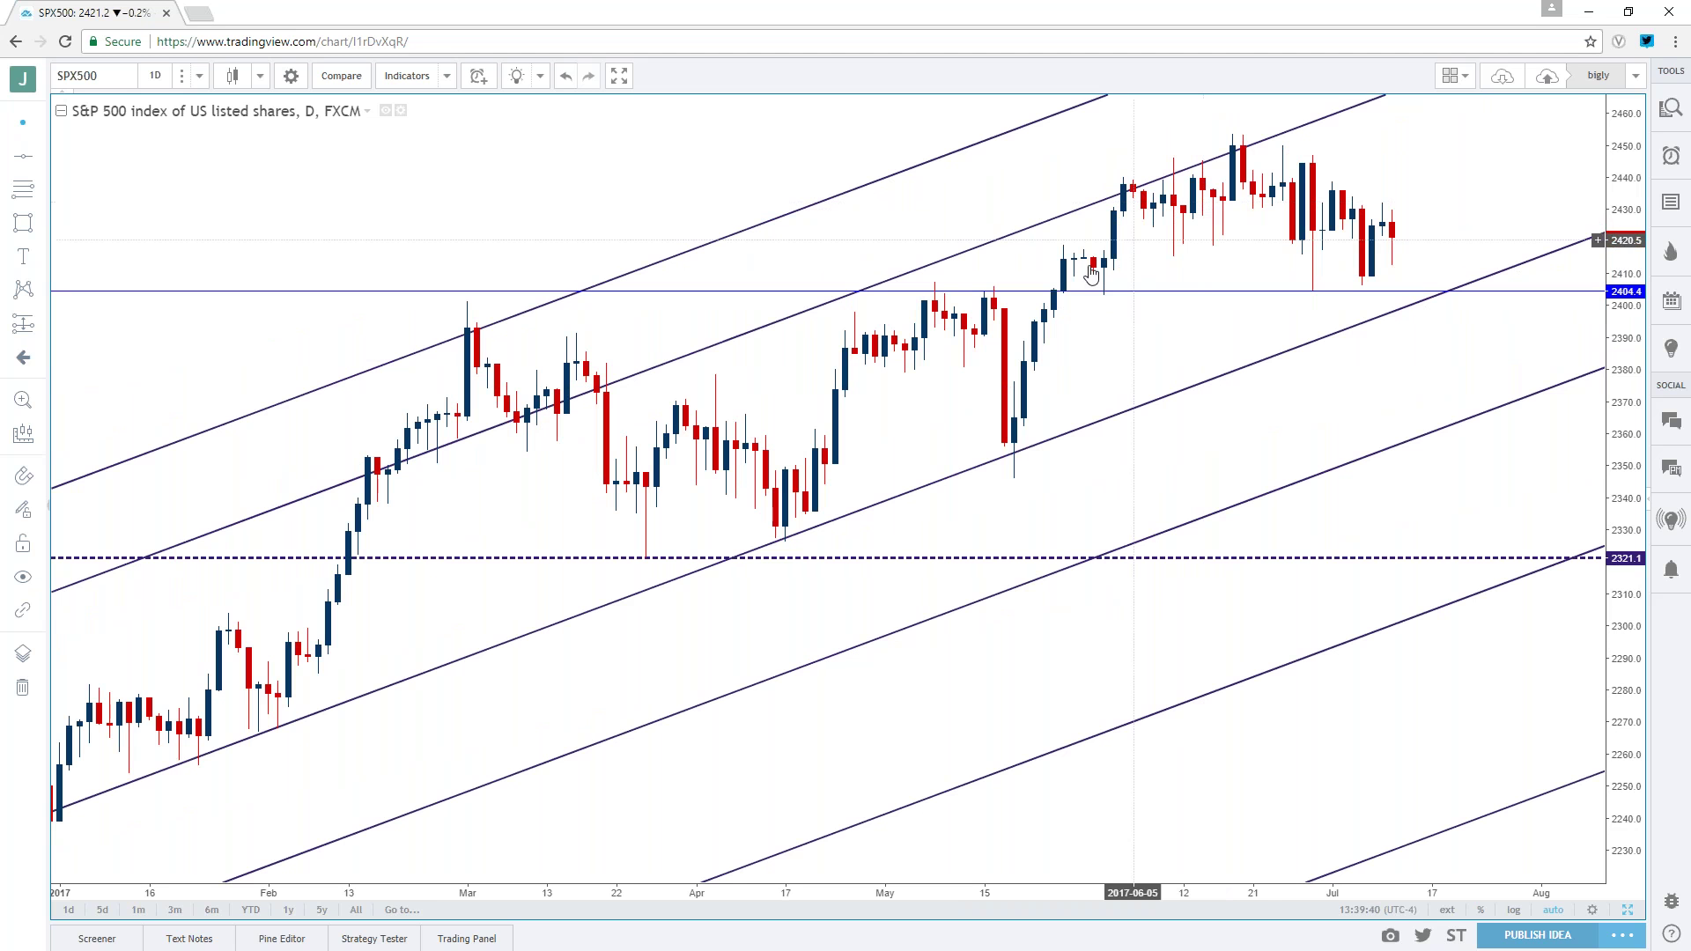
- Move the horizontal support line near 2404 to exactly 2404.4
left_click(1063, 292)
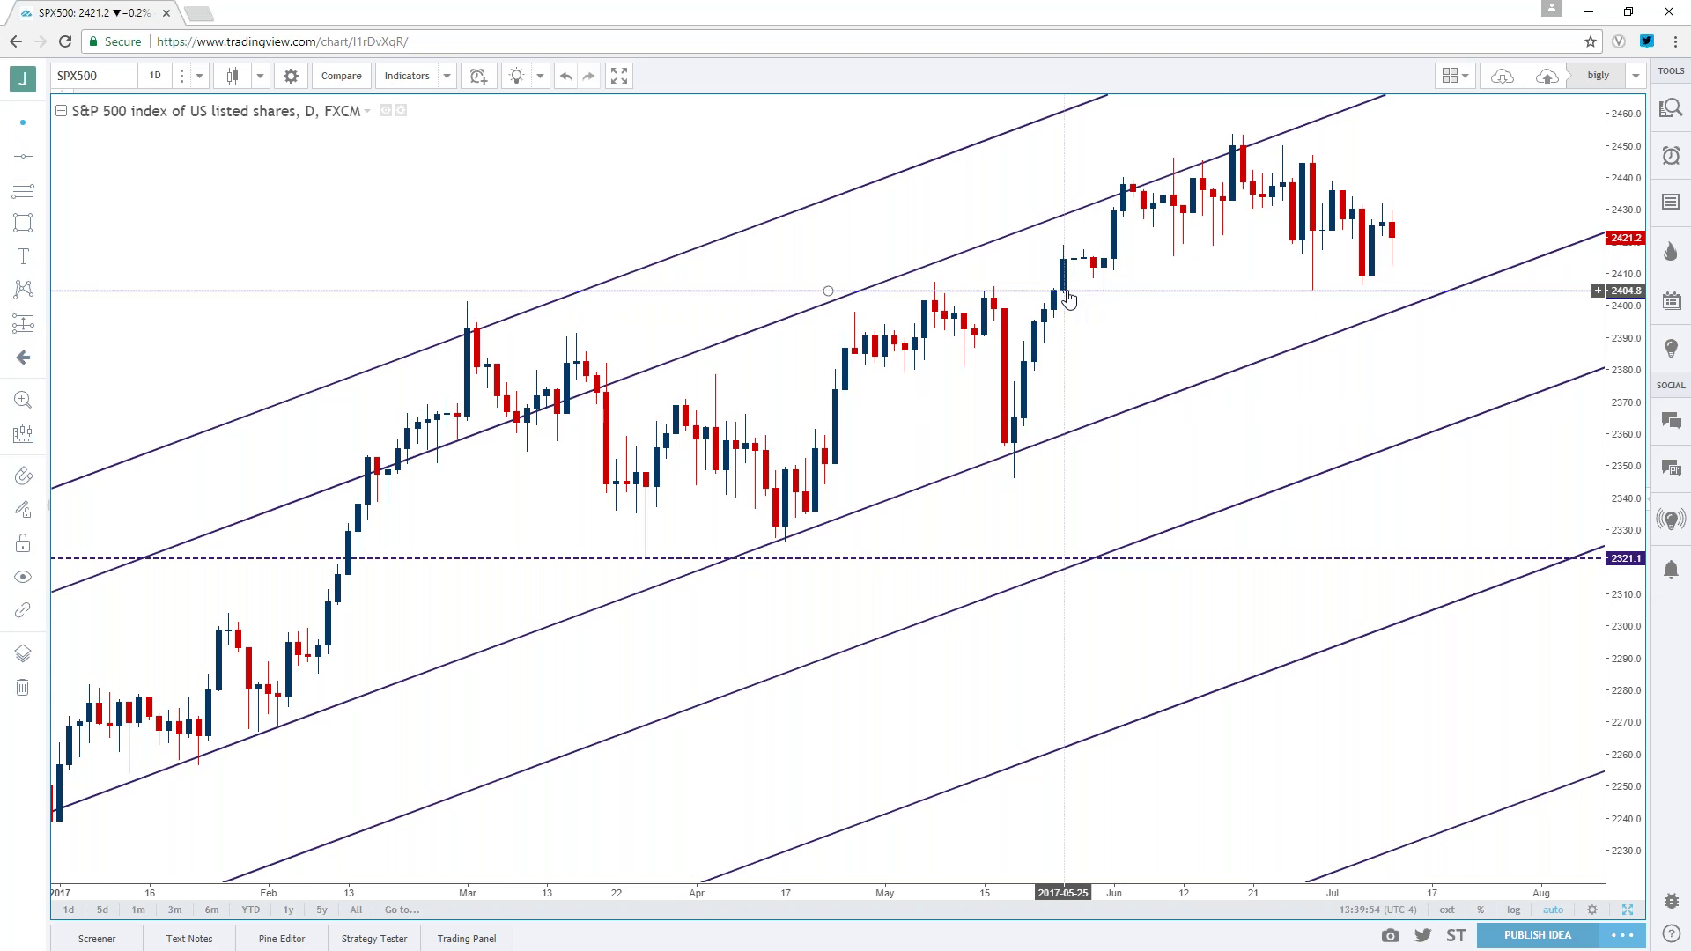
scroll(1066, 304, "down", 5)
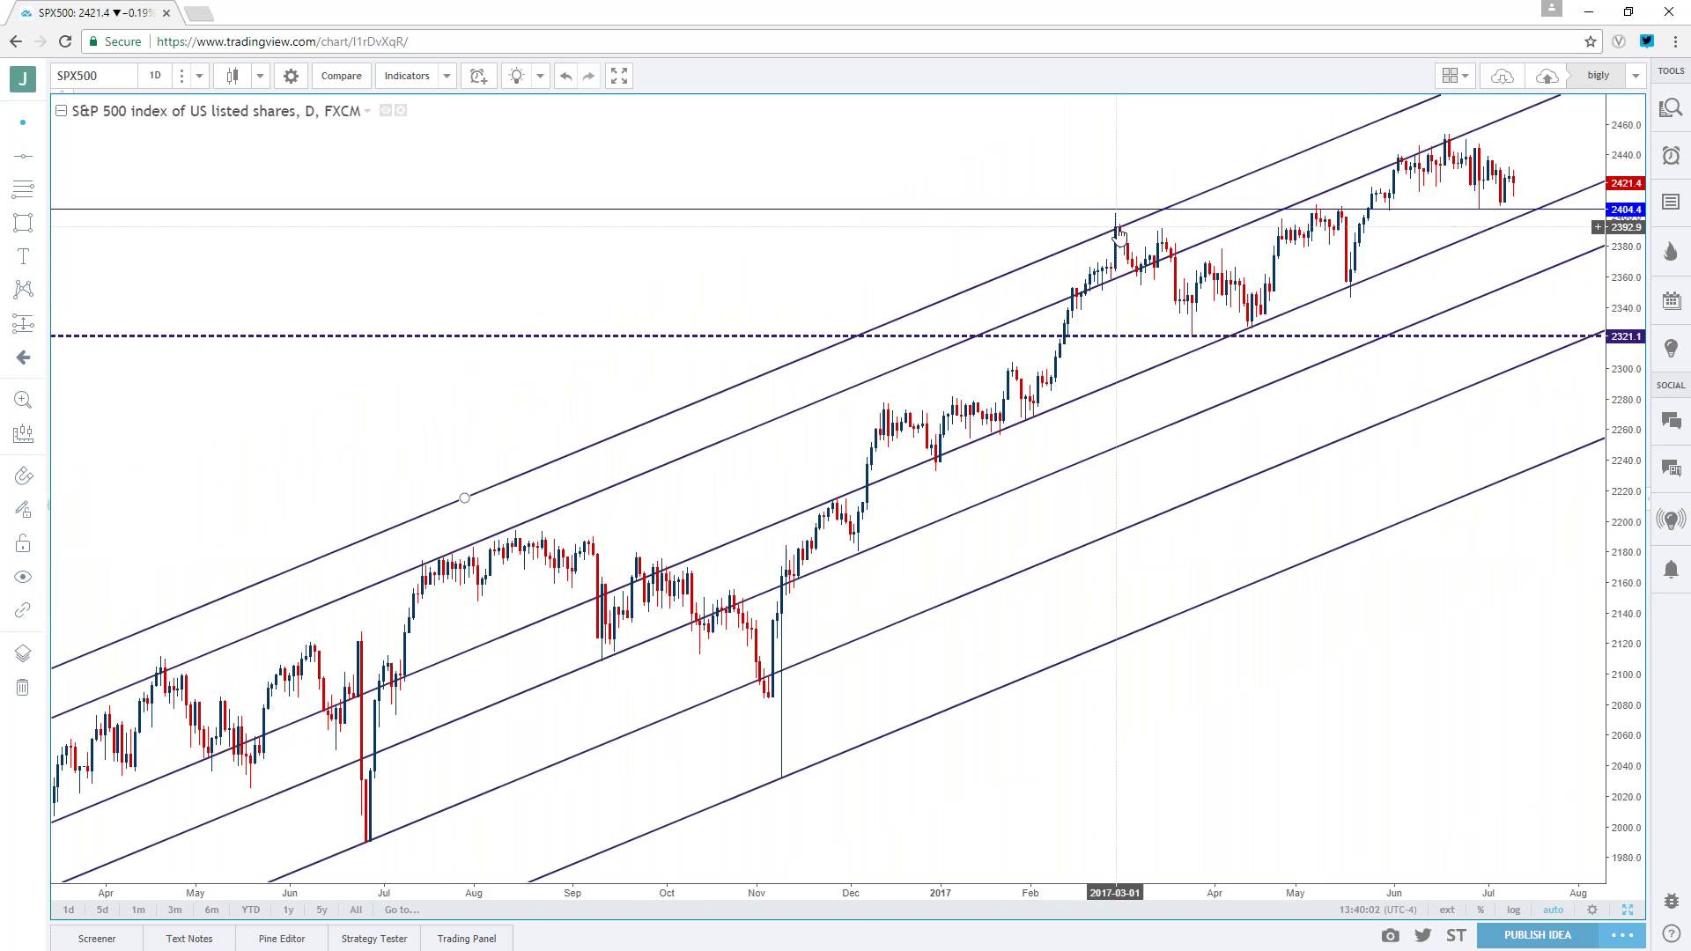
scroll(1117, 231, "up", 4)
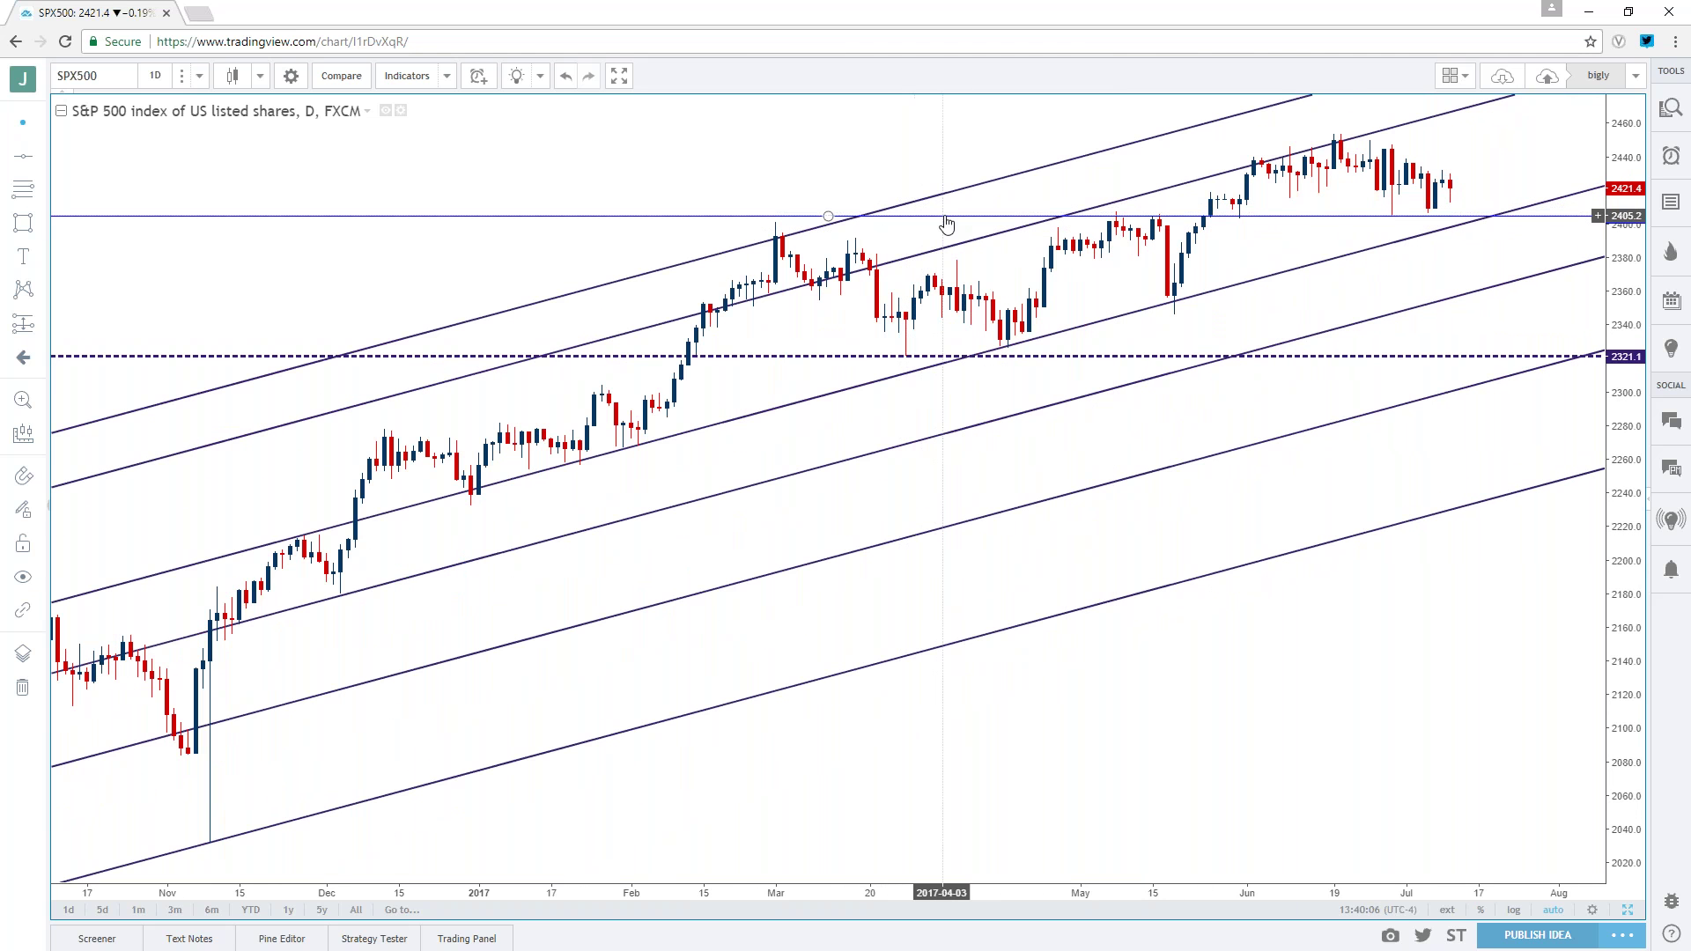
left_click_drag(946, 225, 946, 227)
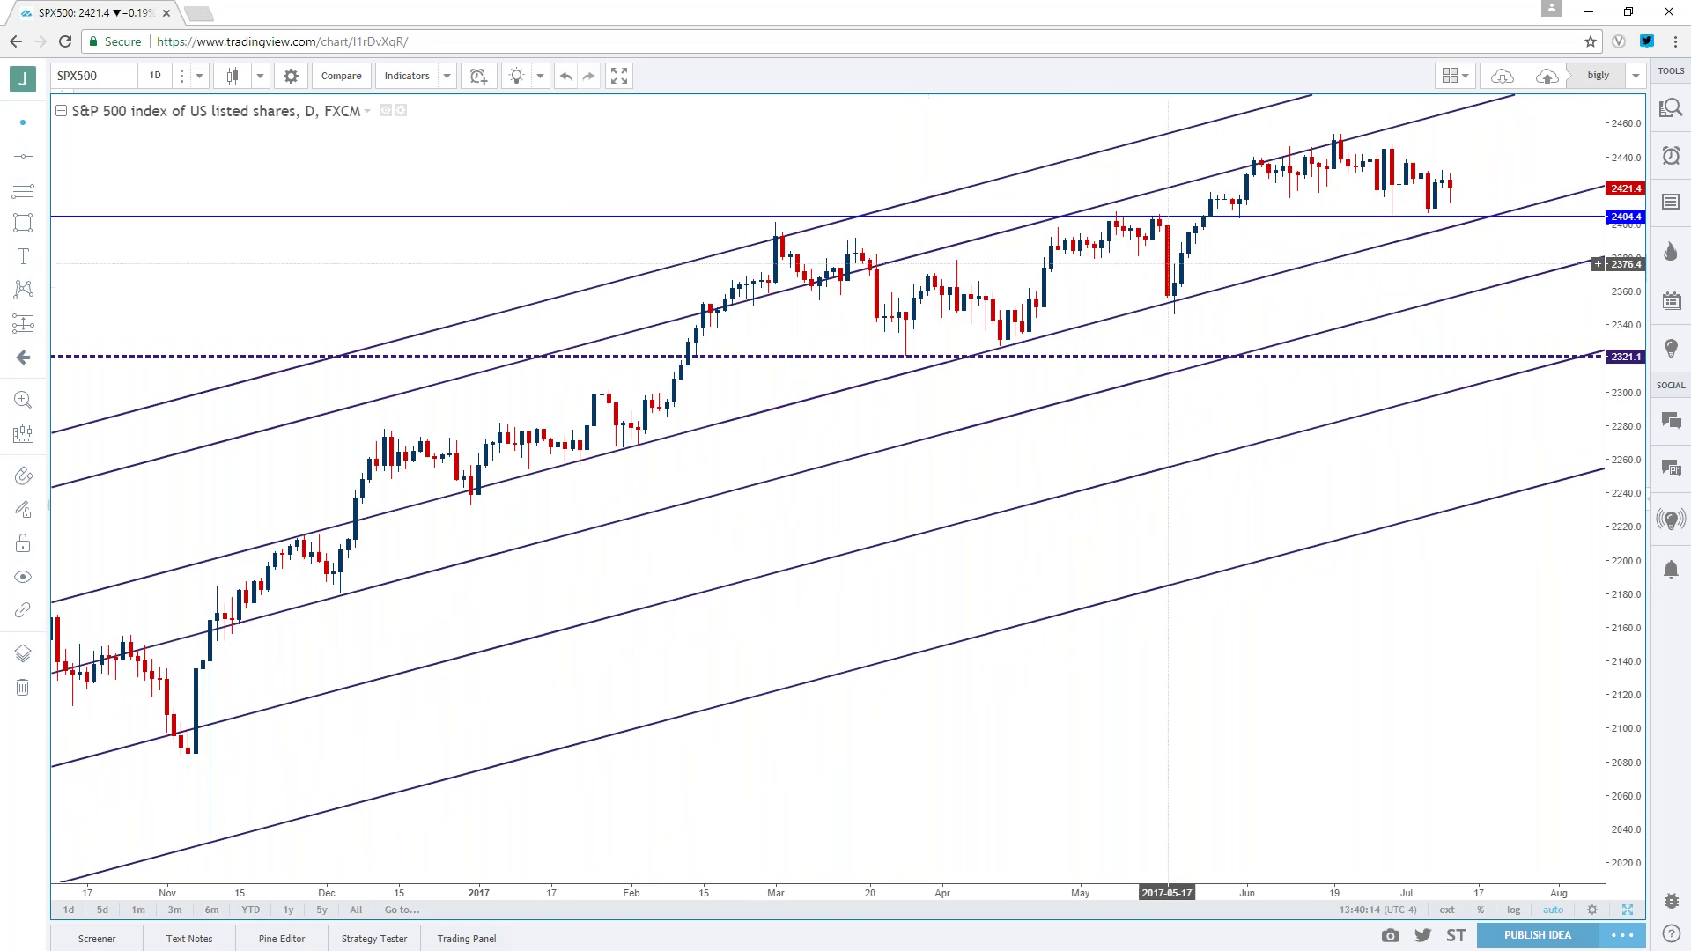
left_click(1459, 217)
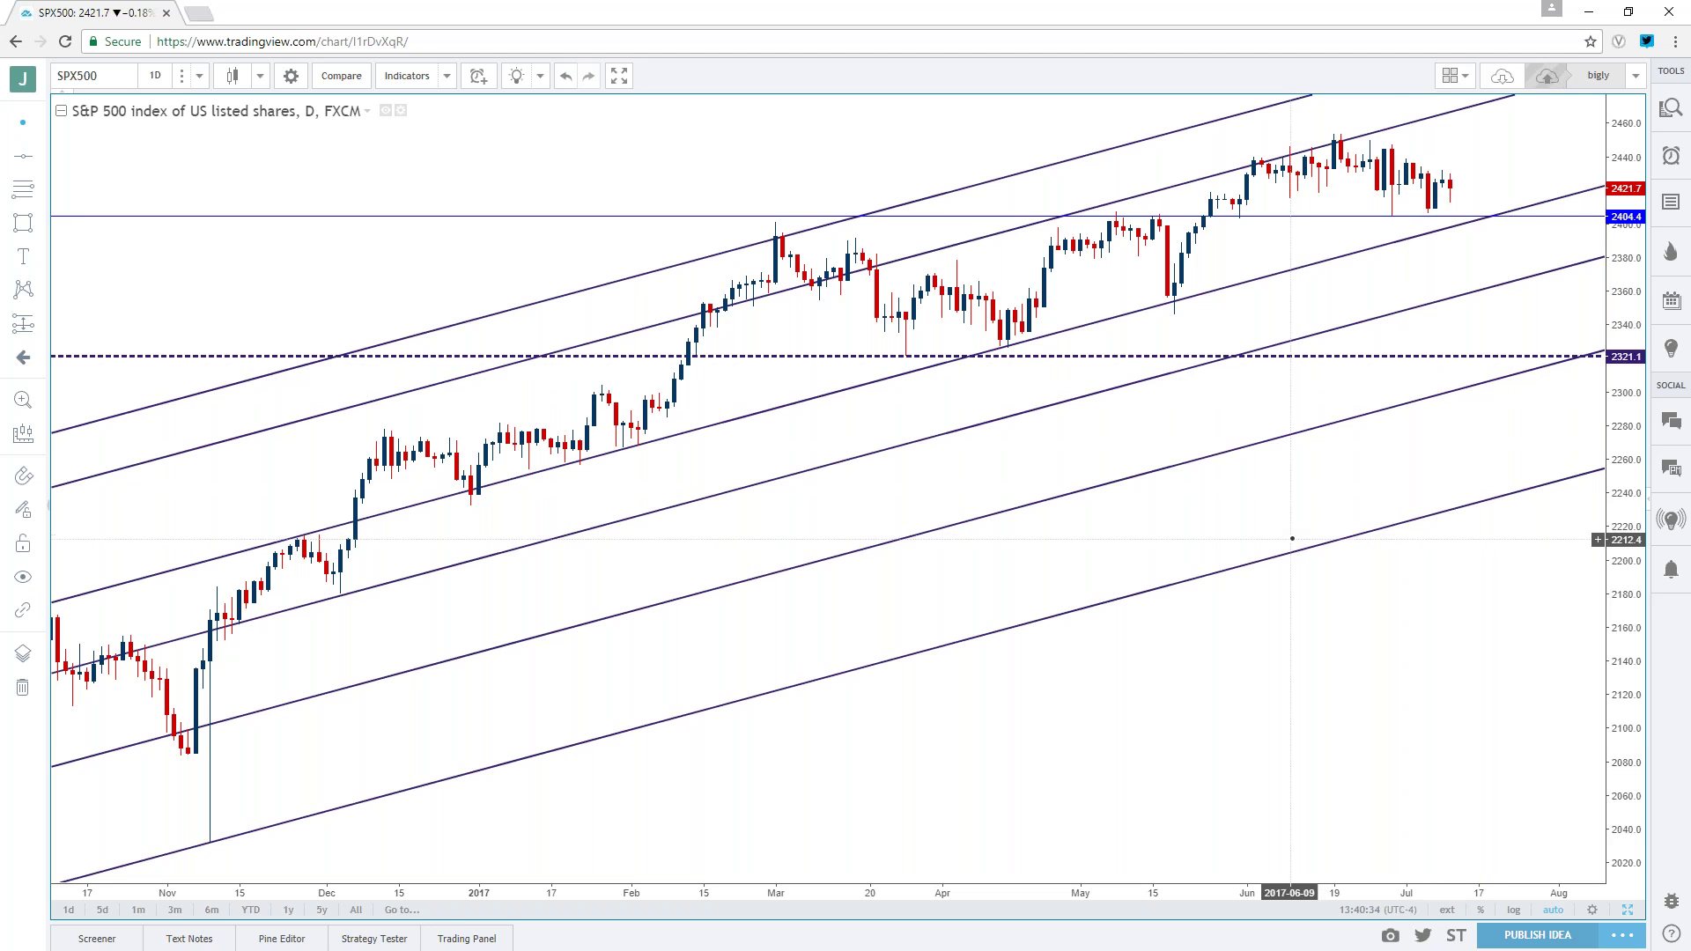
- Load the NAS100 daily chart, review its green channel, then switch to the DailyFX article
left_click(129, 83)
type("NAS100")
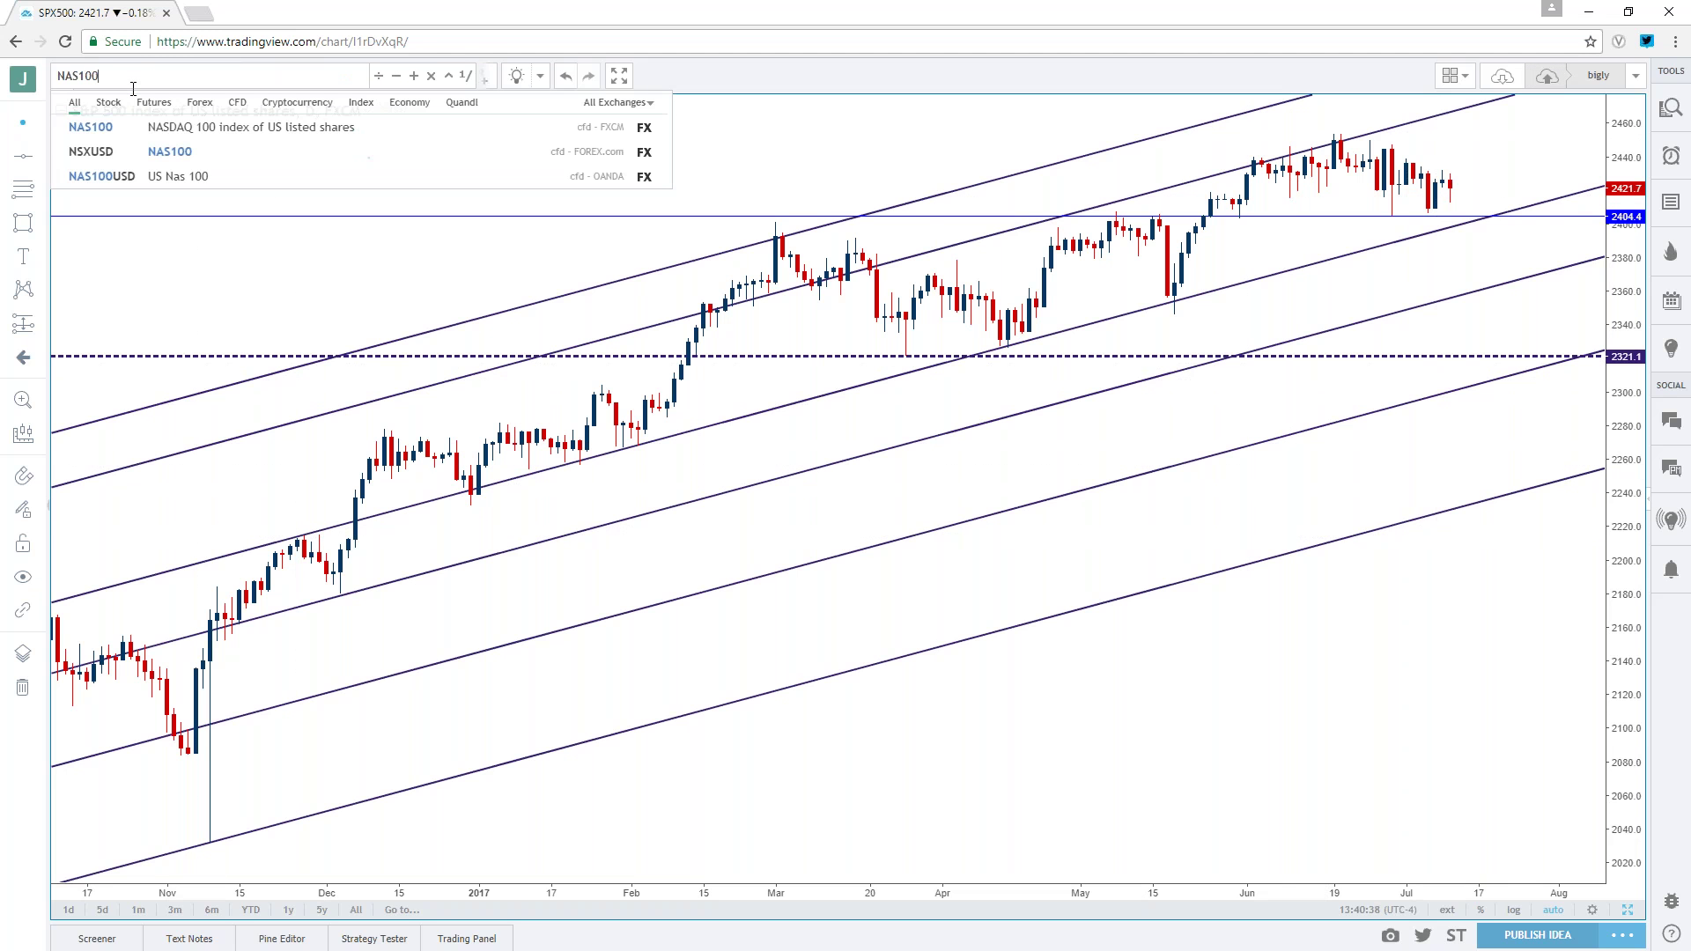
key("Down")
key("Return")
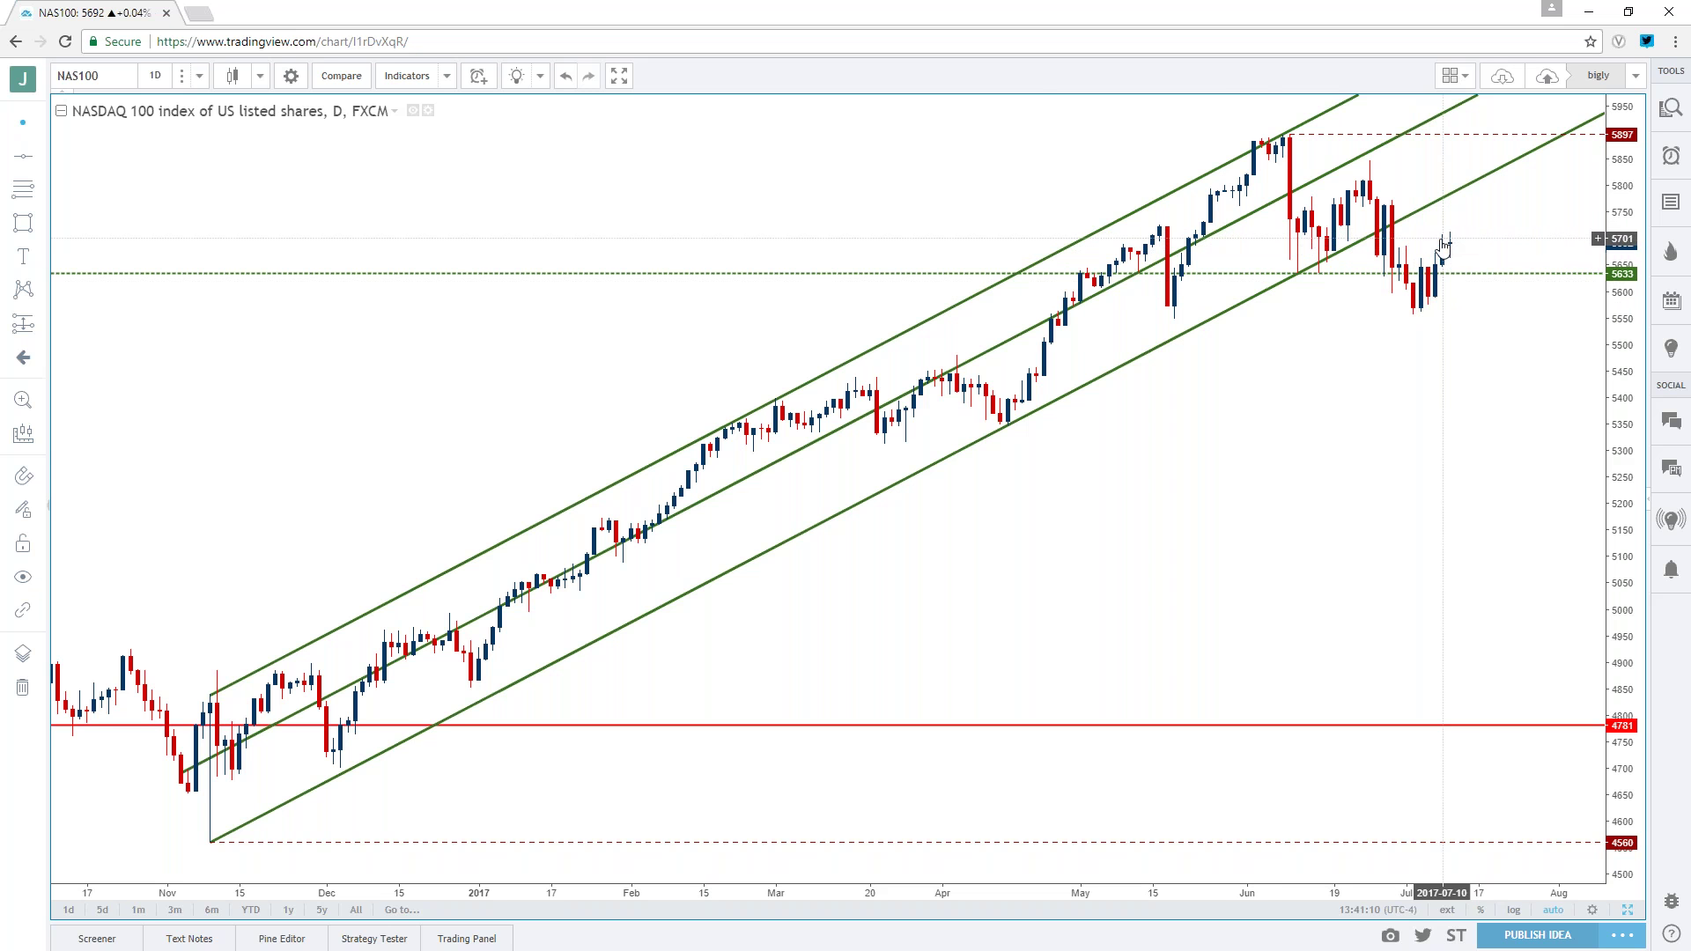
scroll(1370, 244, "down", 3)
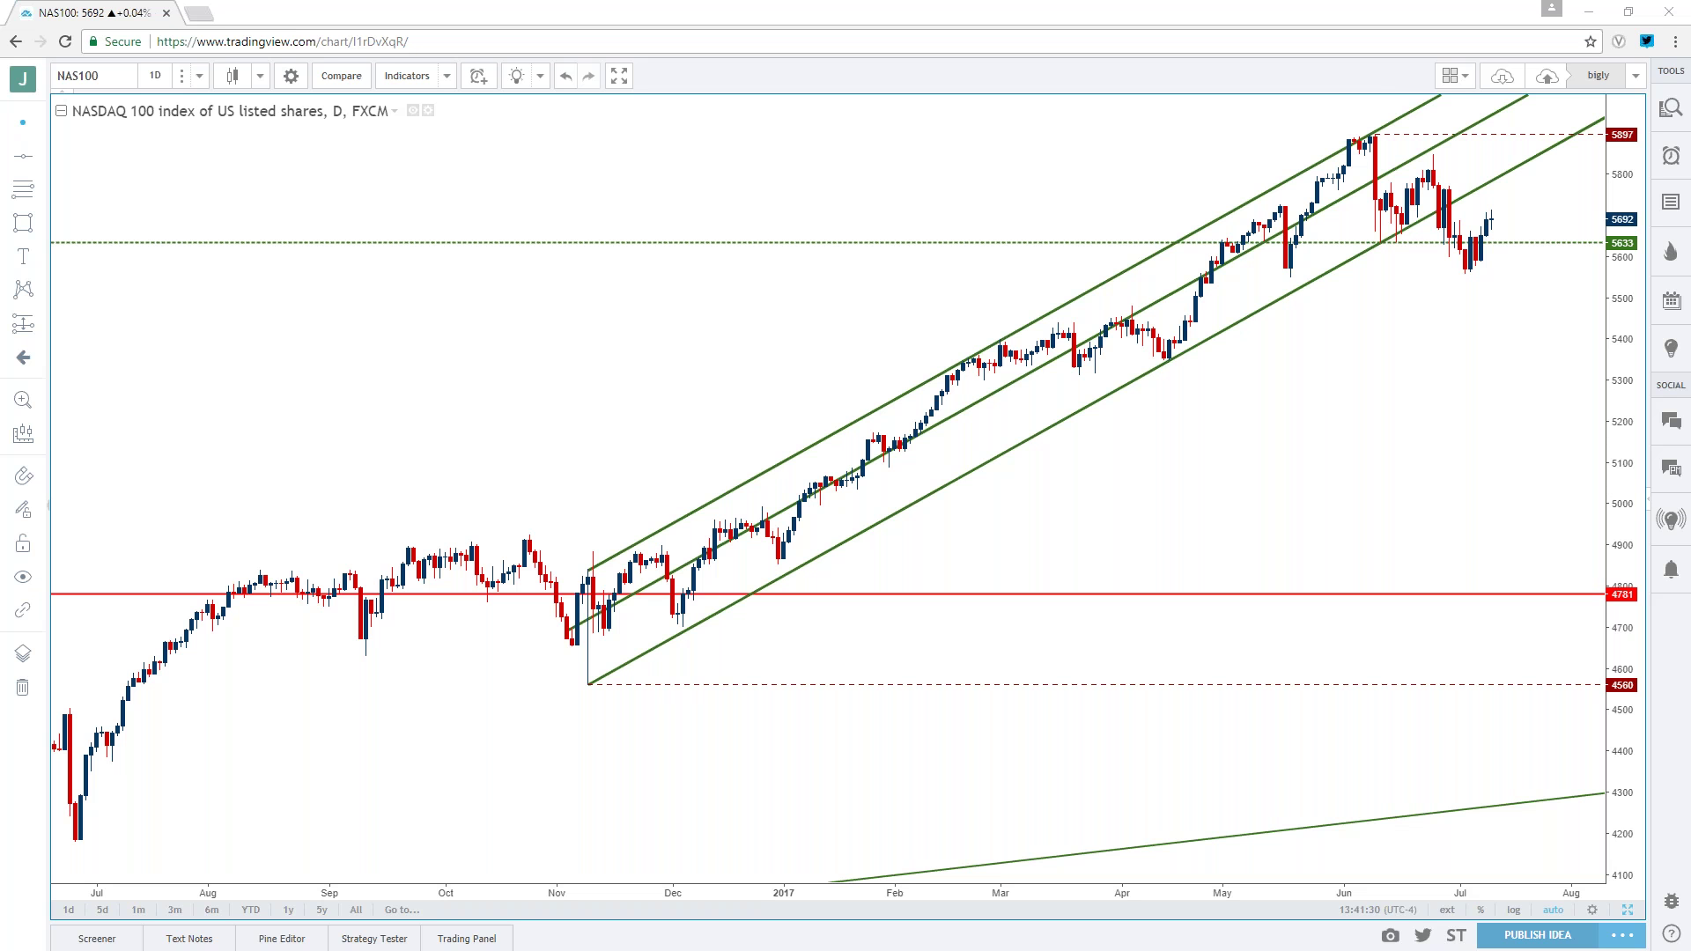
key("alt+Tab")
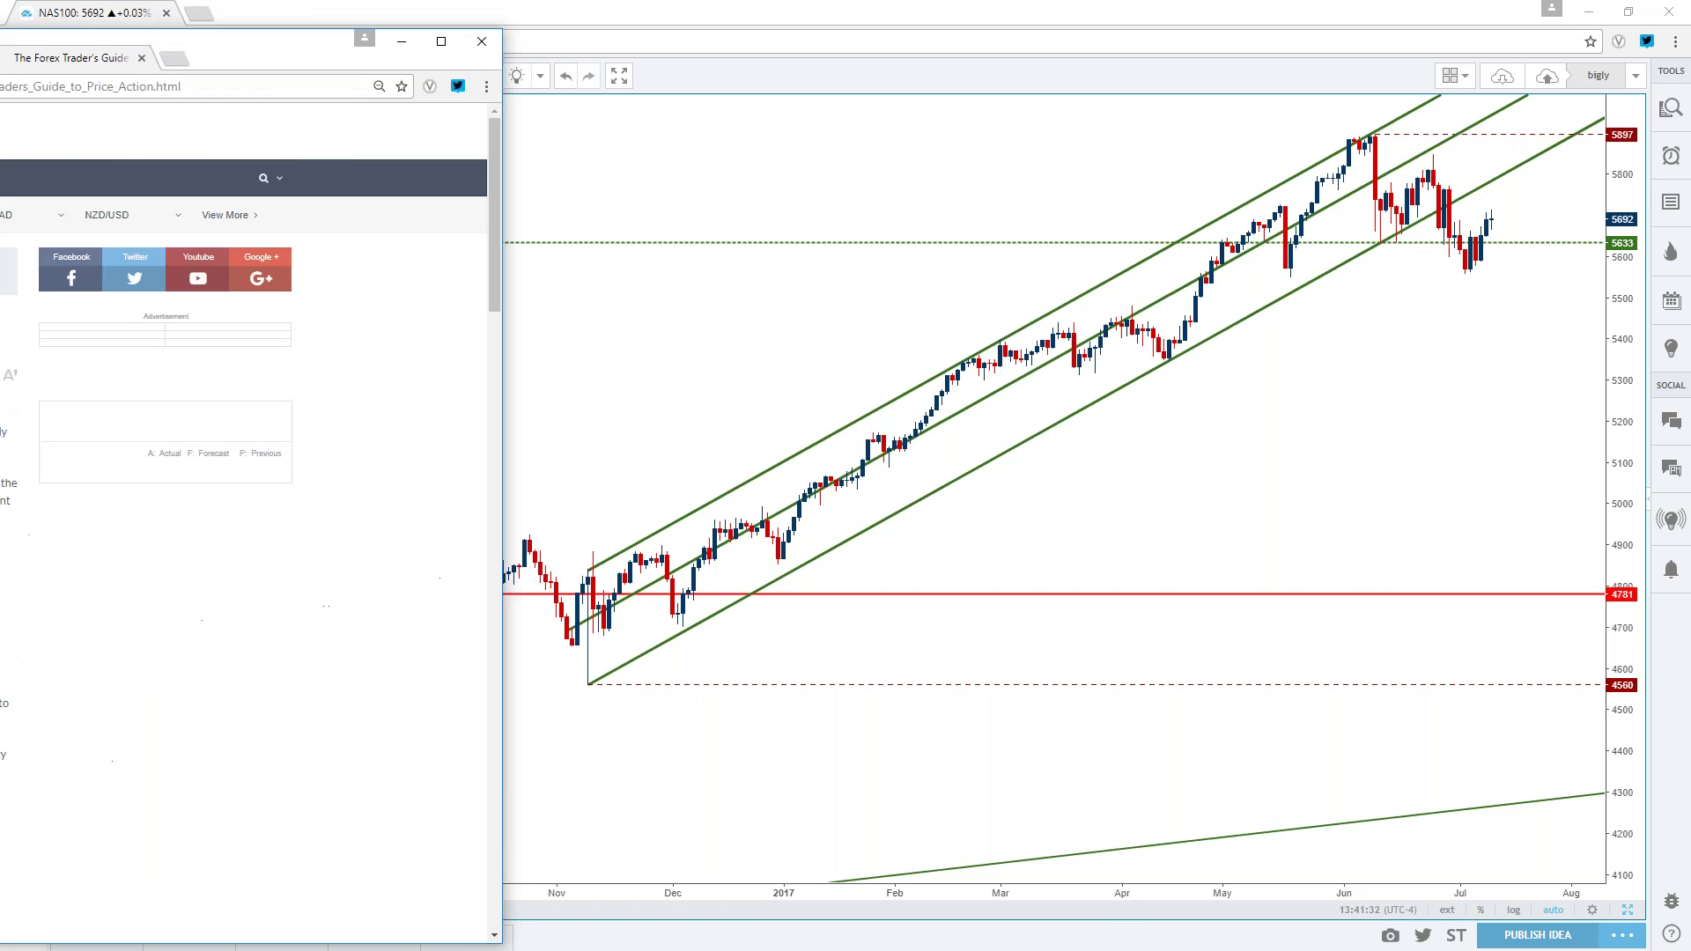
- Skim the price action guide, then minimize the browser to reveal the NAS100 chart
scroll(729, 529, "down", 20)
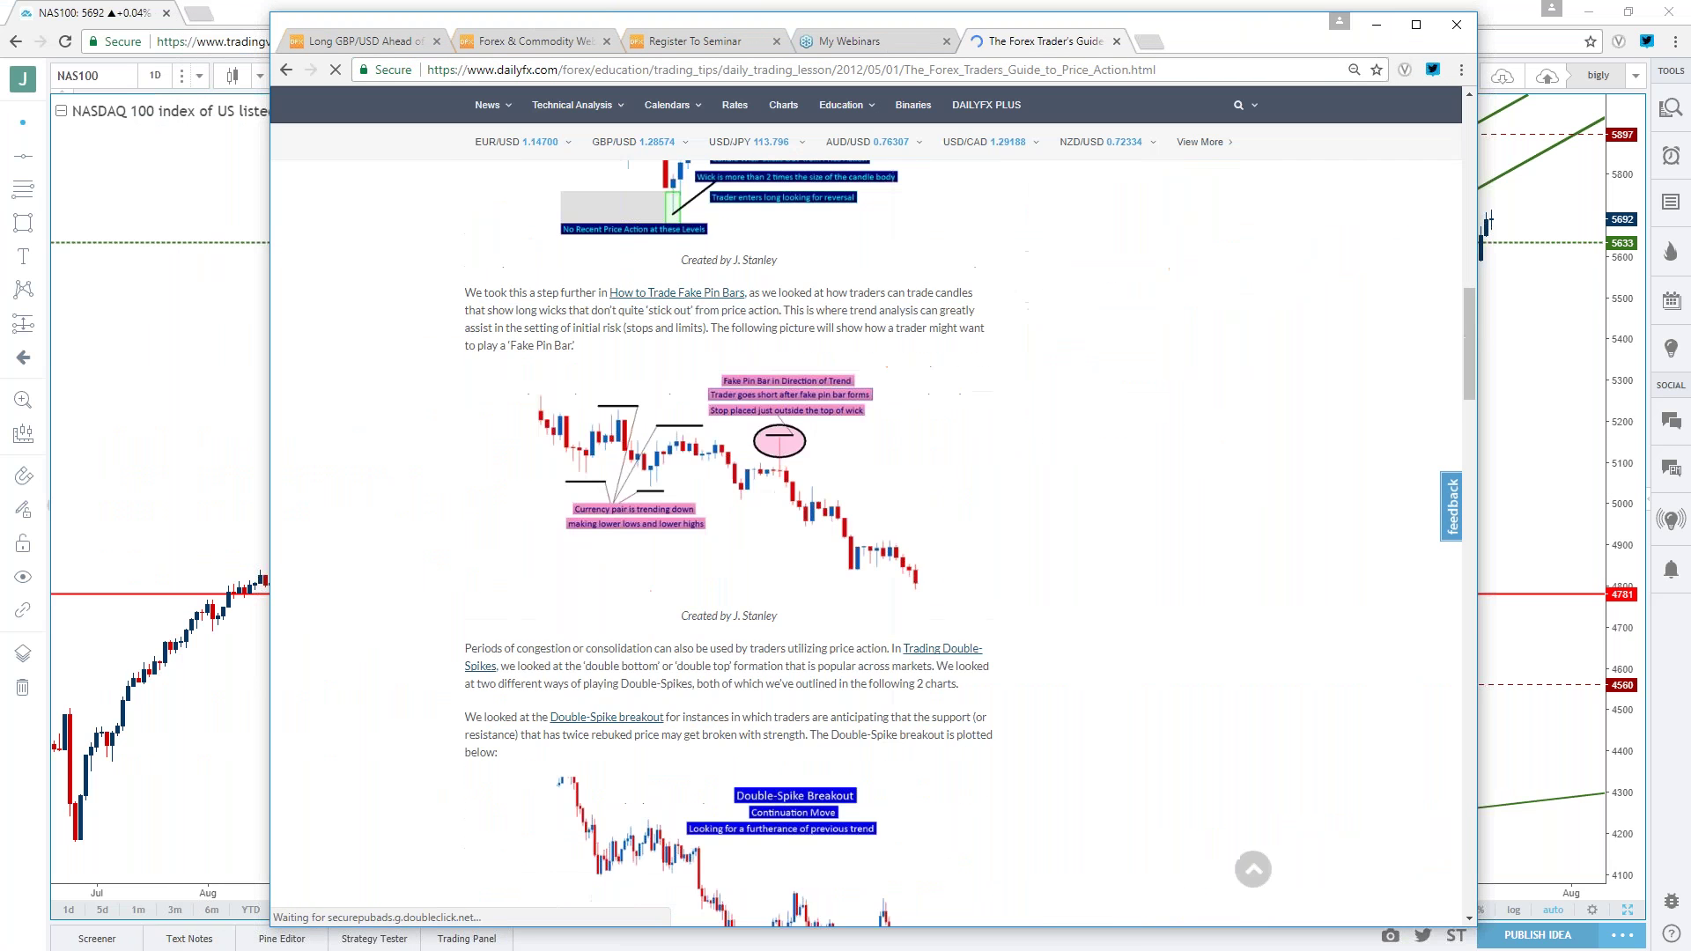
scroll(729, 529, "down", 10)
scroll(729, 528, "up", 20)
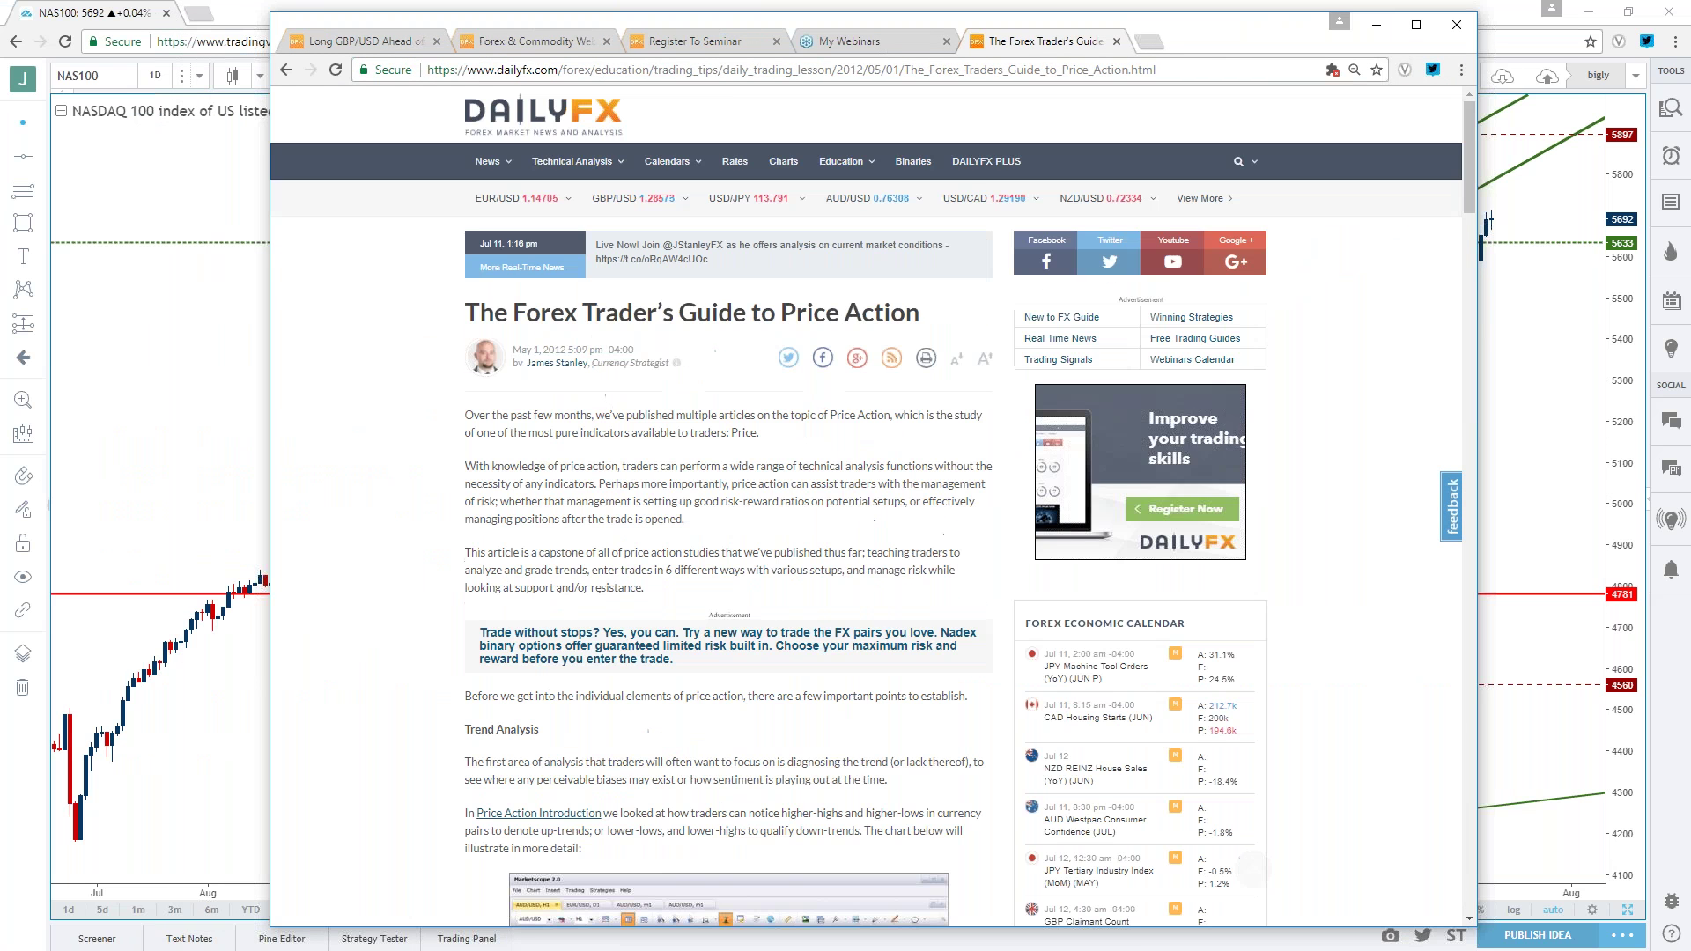
left_click(721, 71)
left_click(1547, 76)
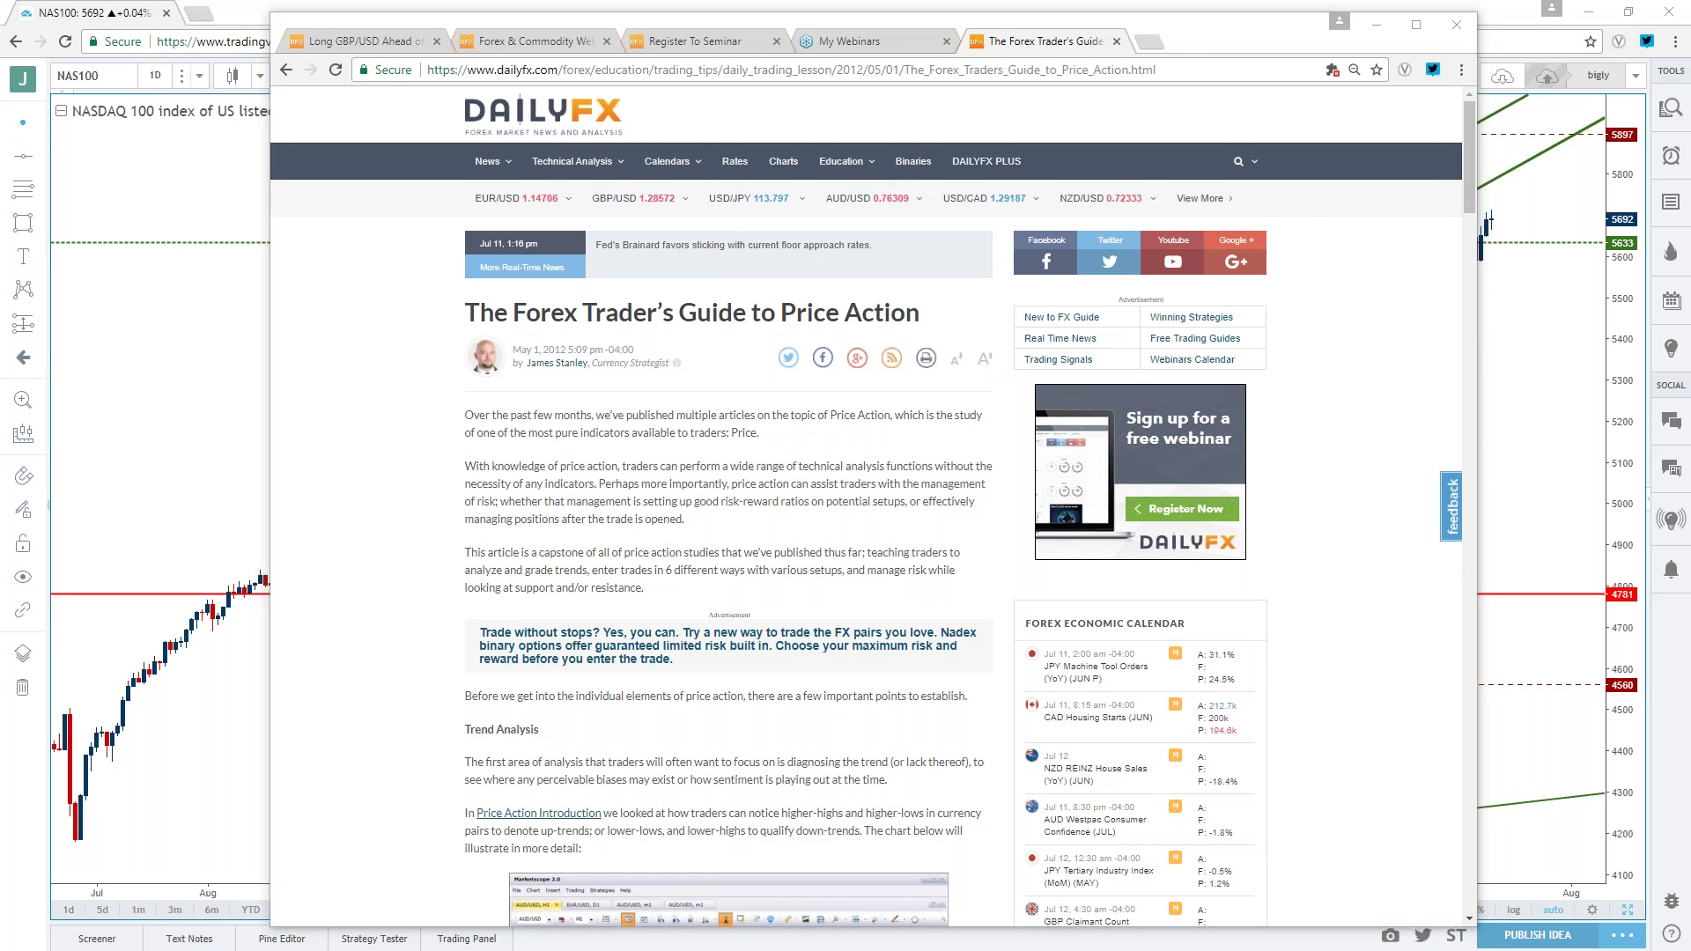
key("super+Down")
scroll(404, 321, "left", 15)
scroll(514, 520, "left", 20)
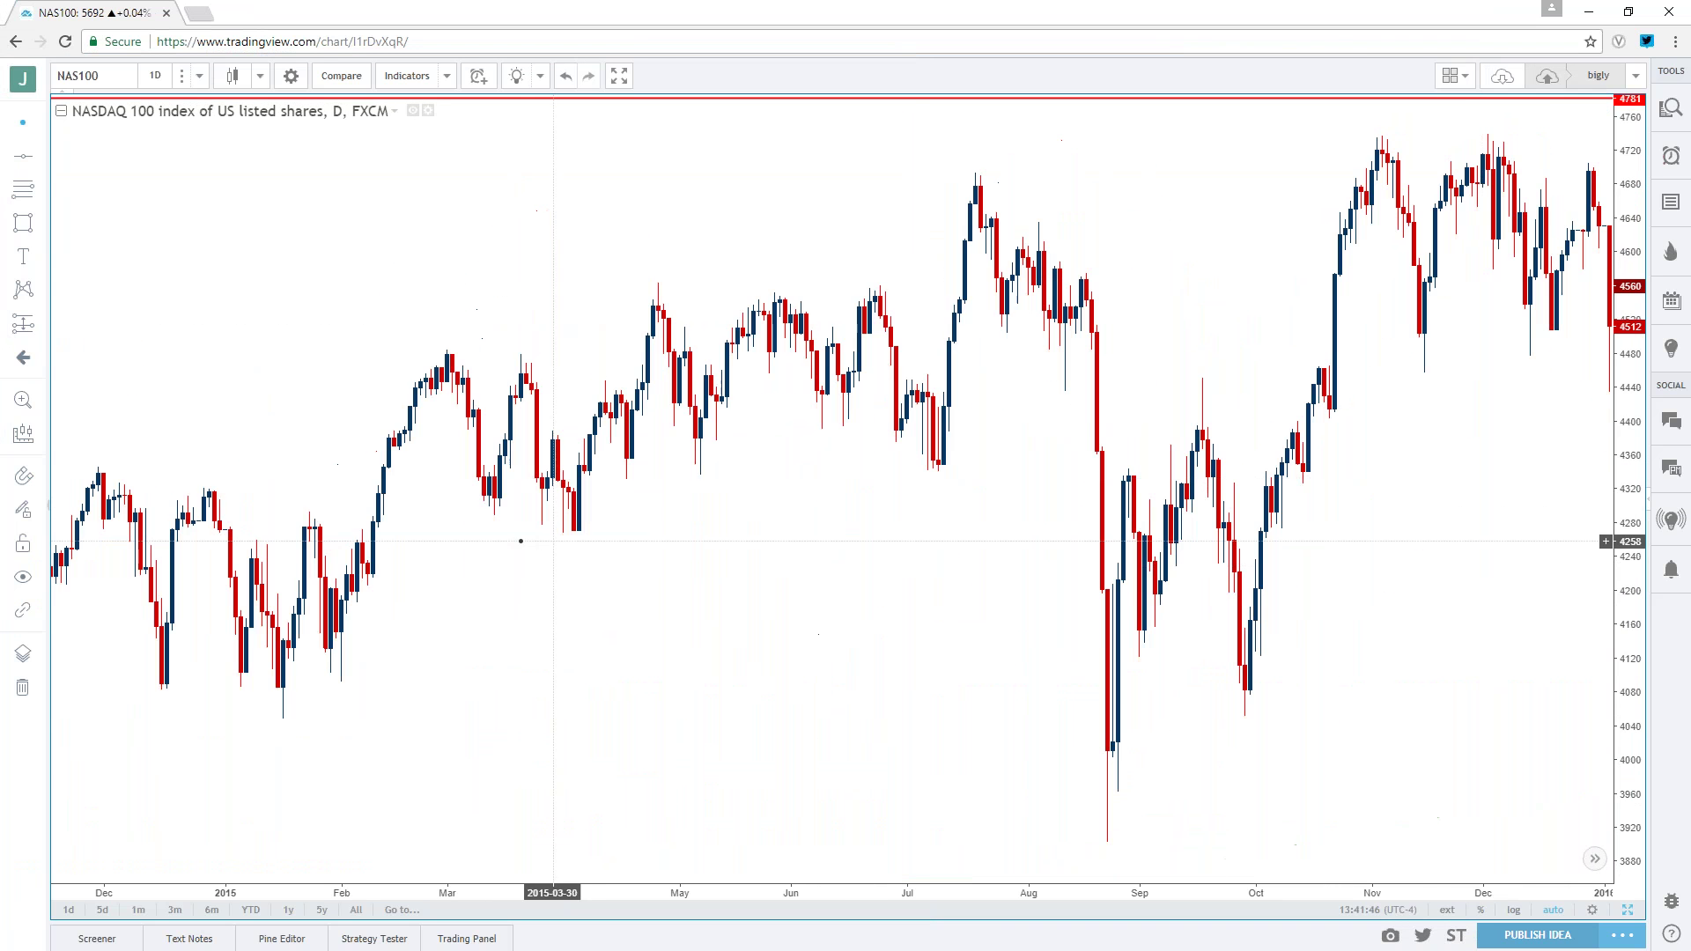
scroll(626, 527, "left", 15)
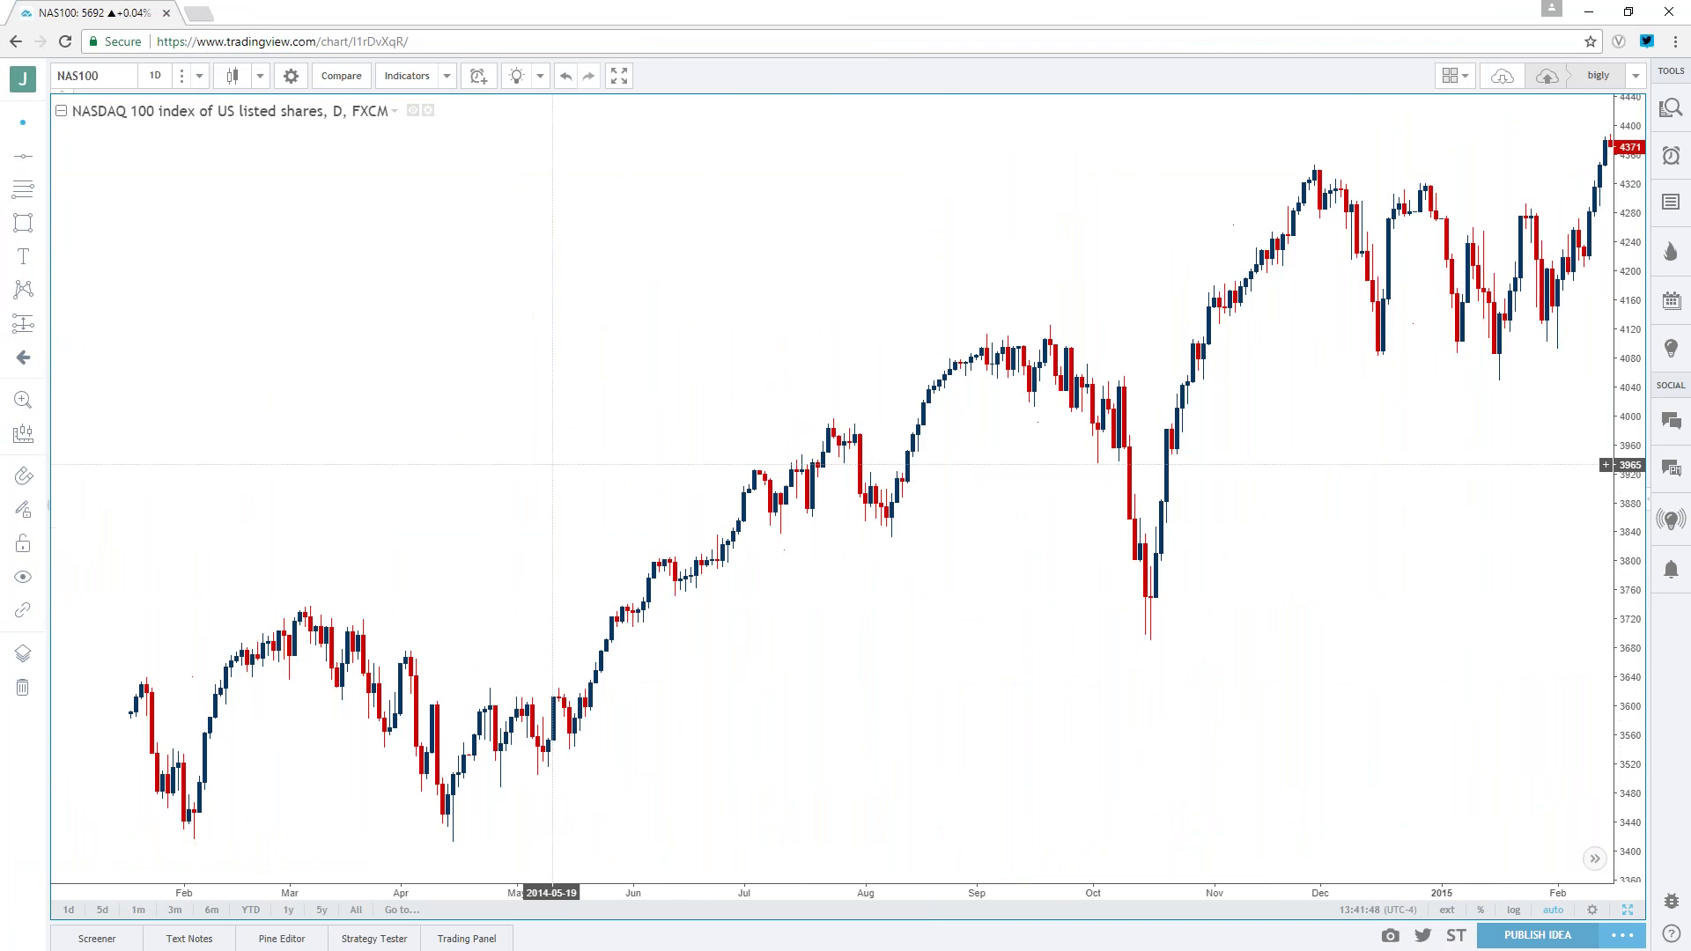
scroll(1381, 364, "left", 15)
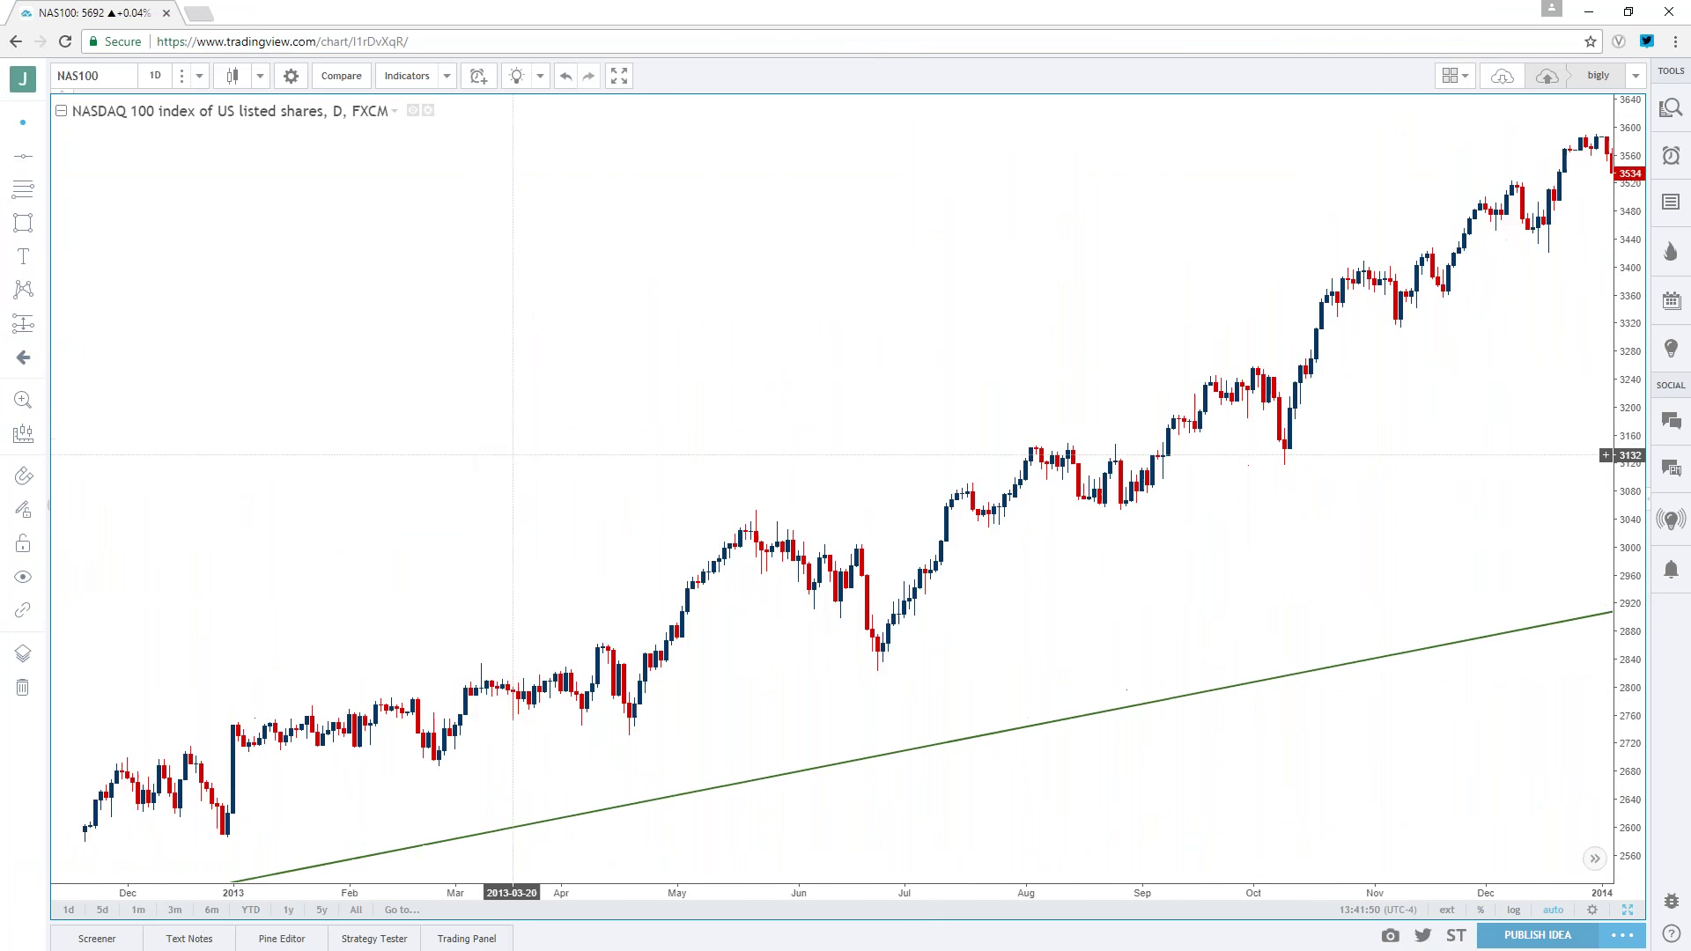
scroll(1392, 334, "left", 20)
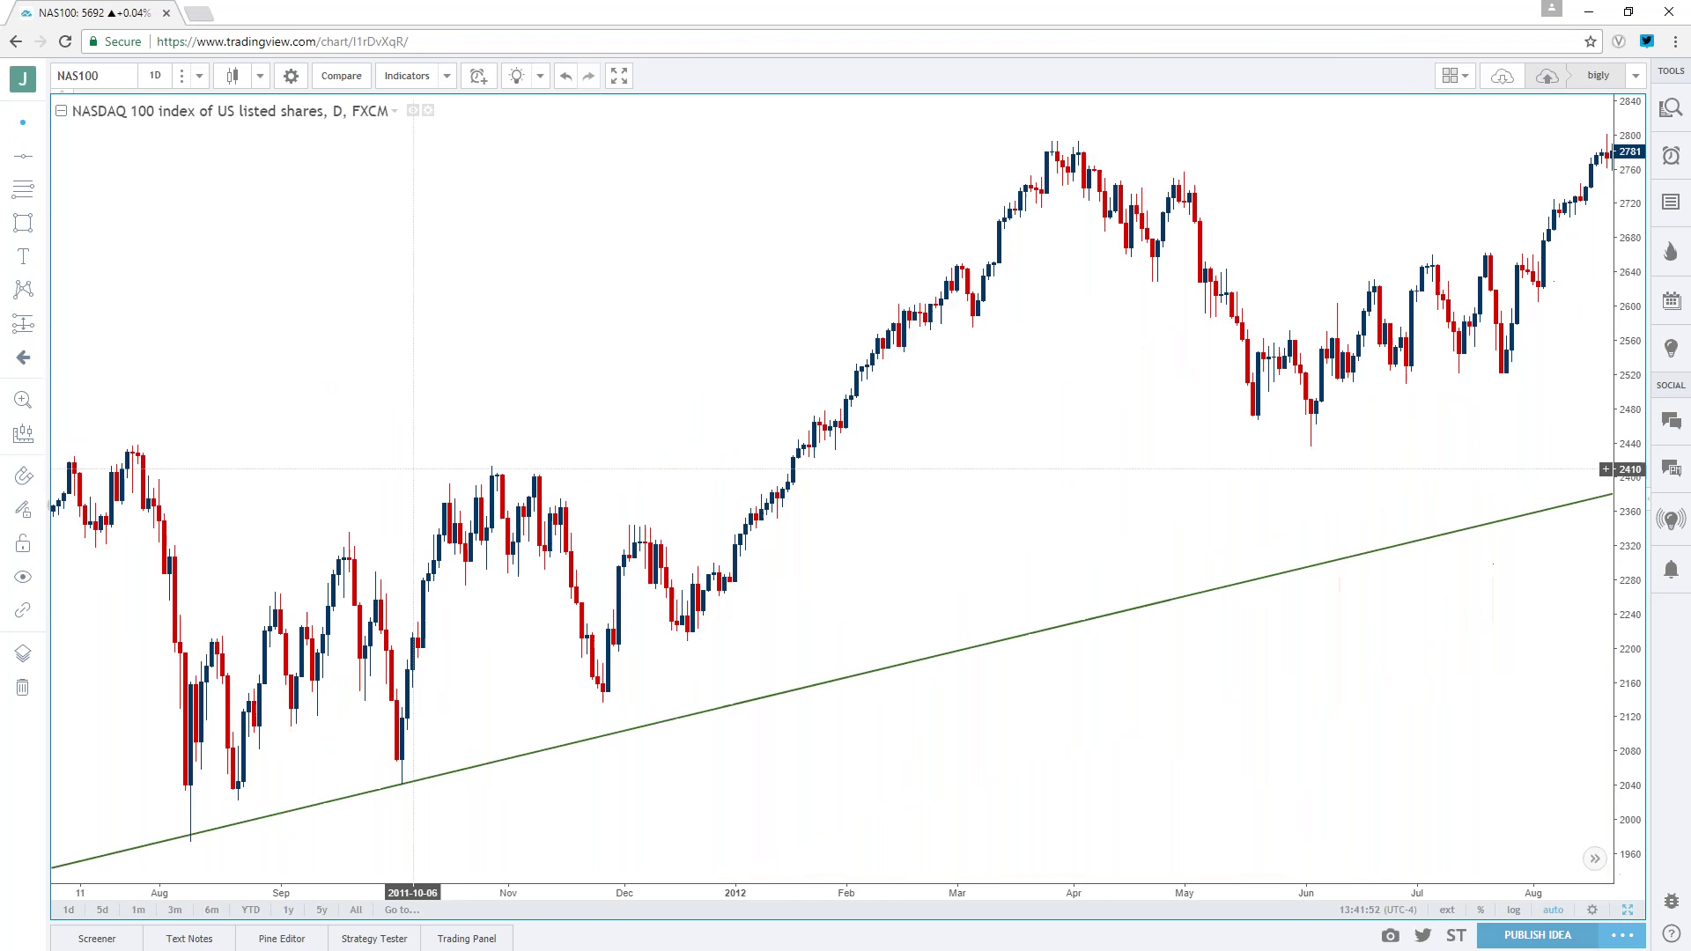
scroll(1478, 464, "left", 20)
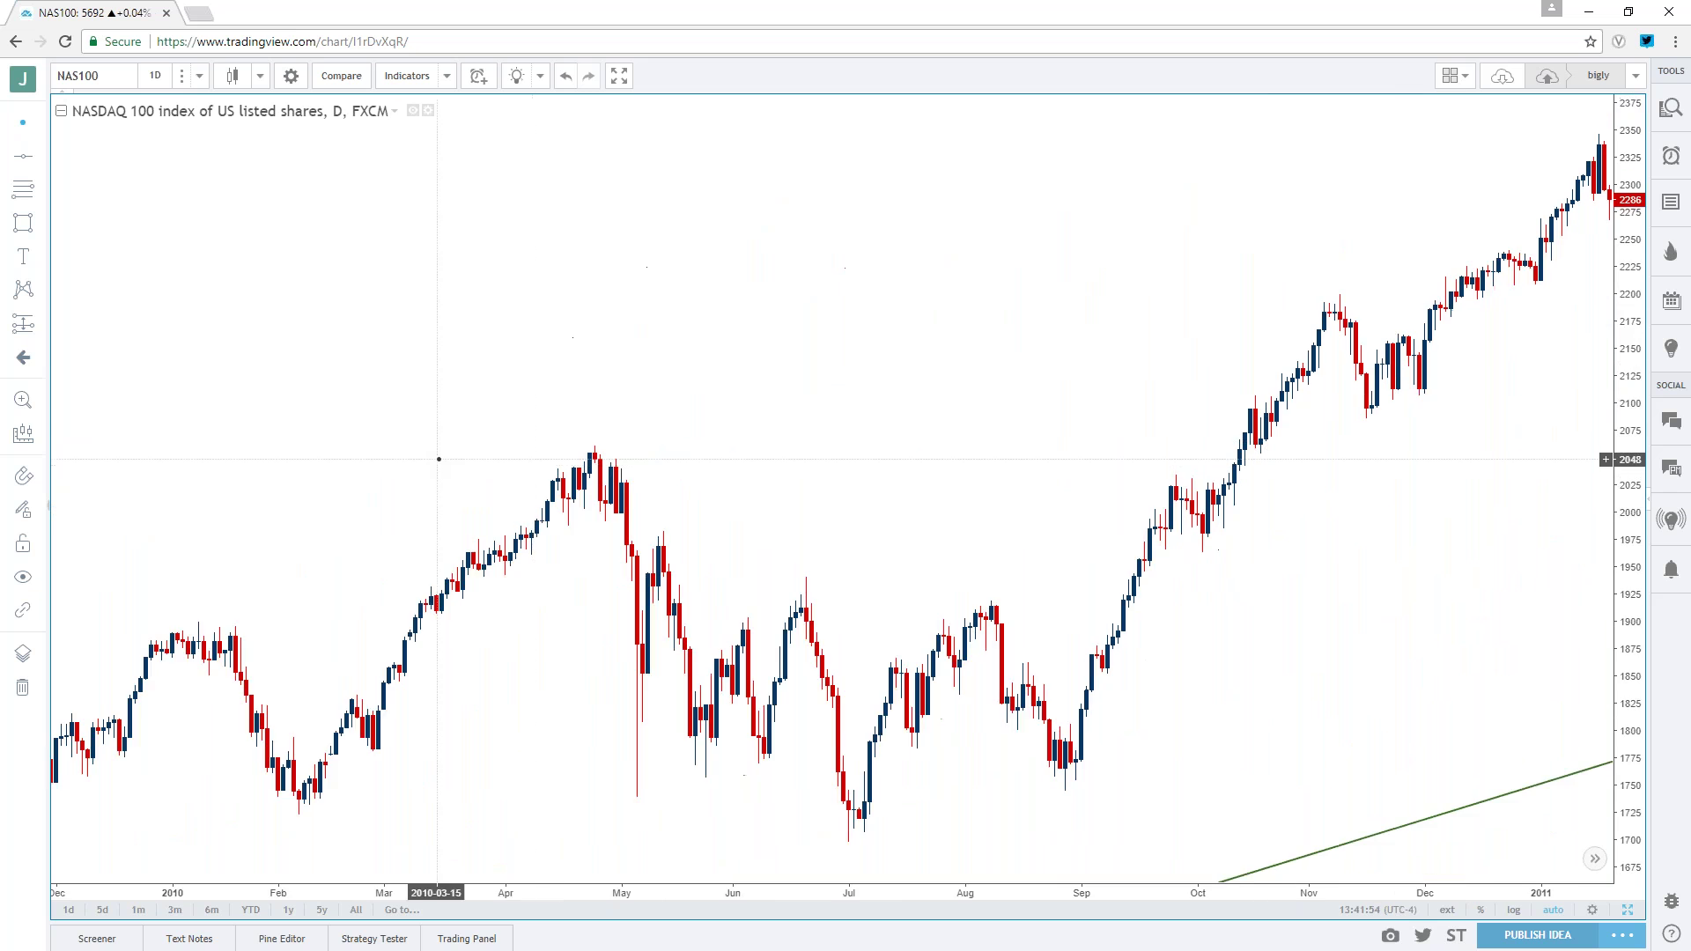
scroll(814, 440, "down", 2)
scroll(813, 440, "right", 1)
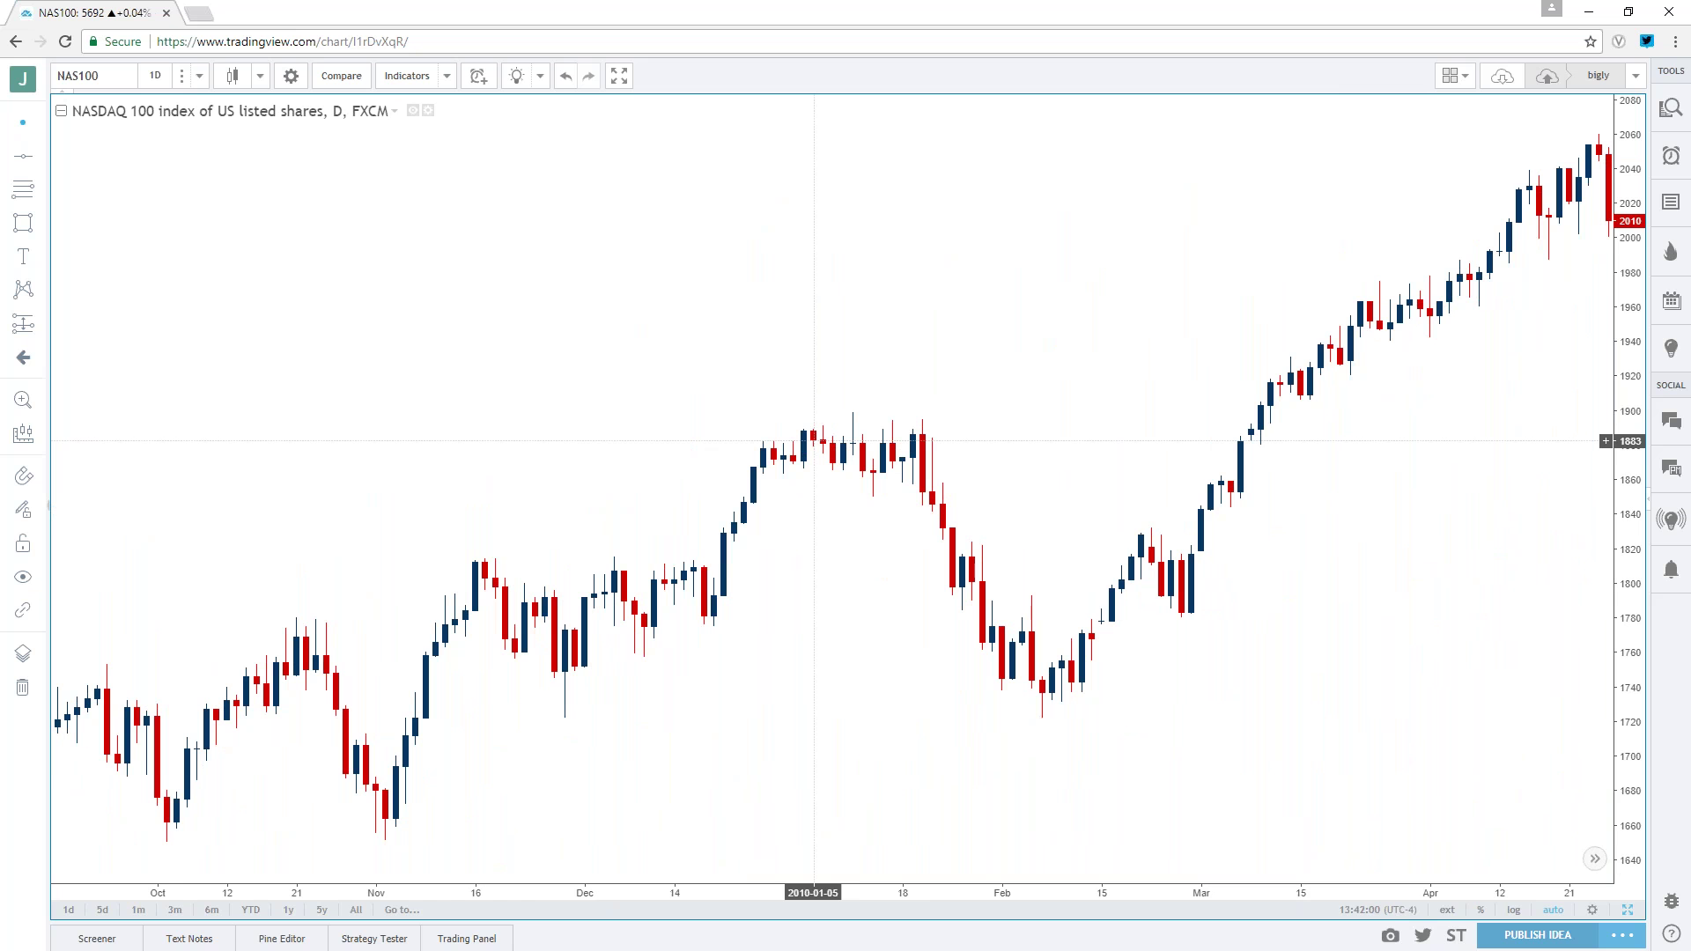
scroll(814, 440, "right", 1)
scroll(813, 440, "right", 1)
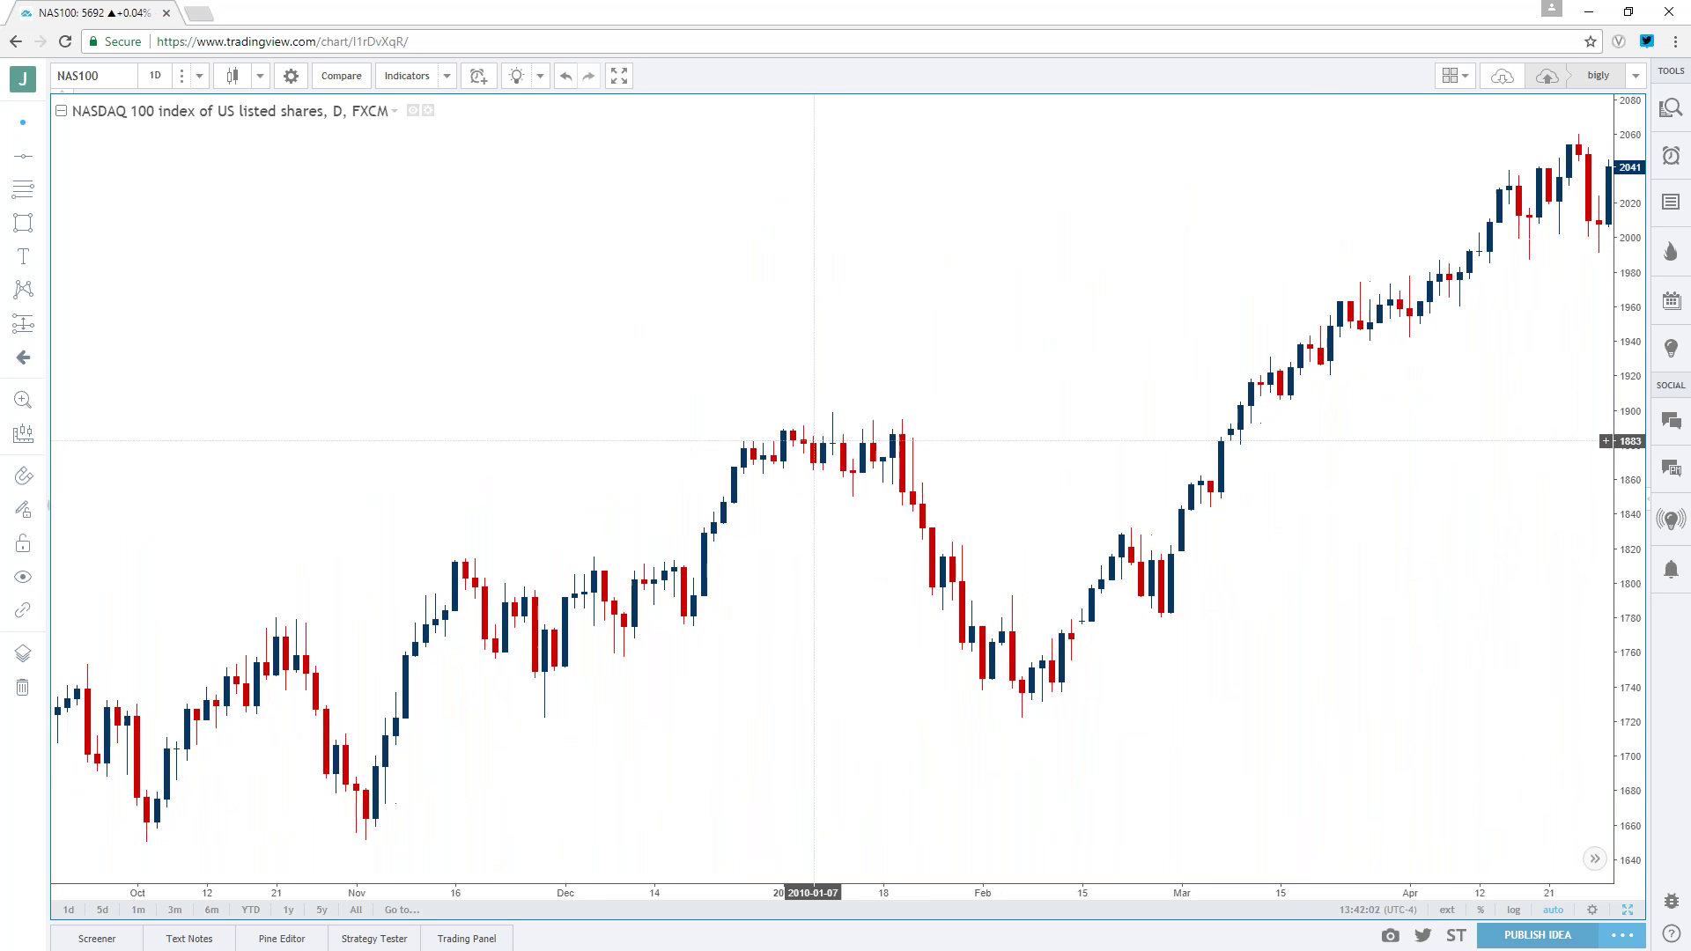
scroll(813, 441, "right", 1)
scroll(813, 441, "right", 1)
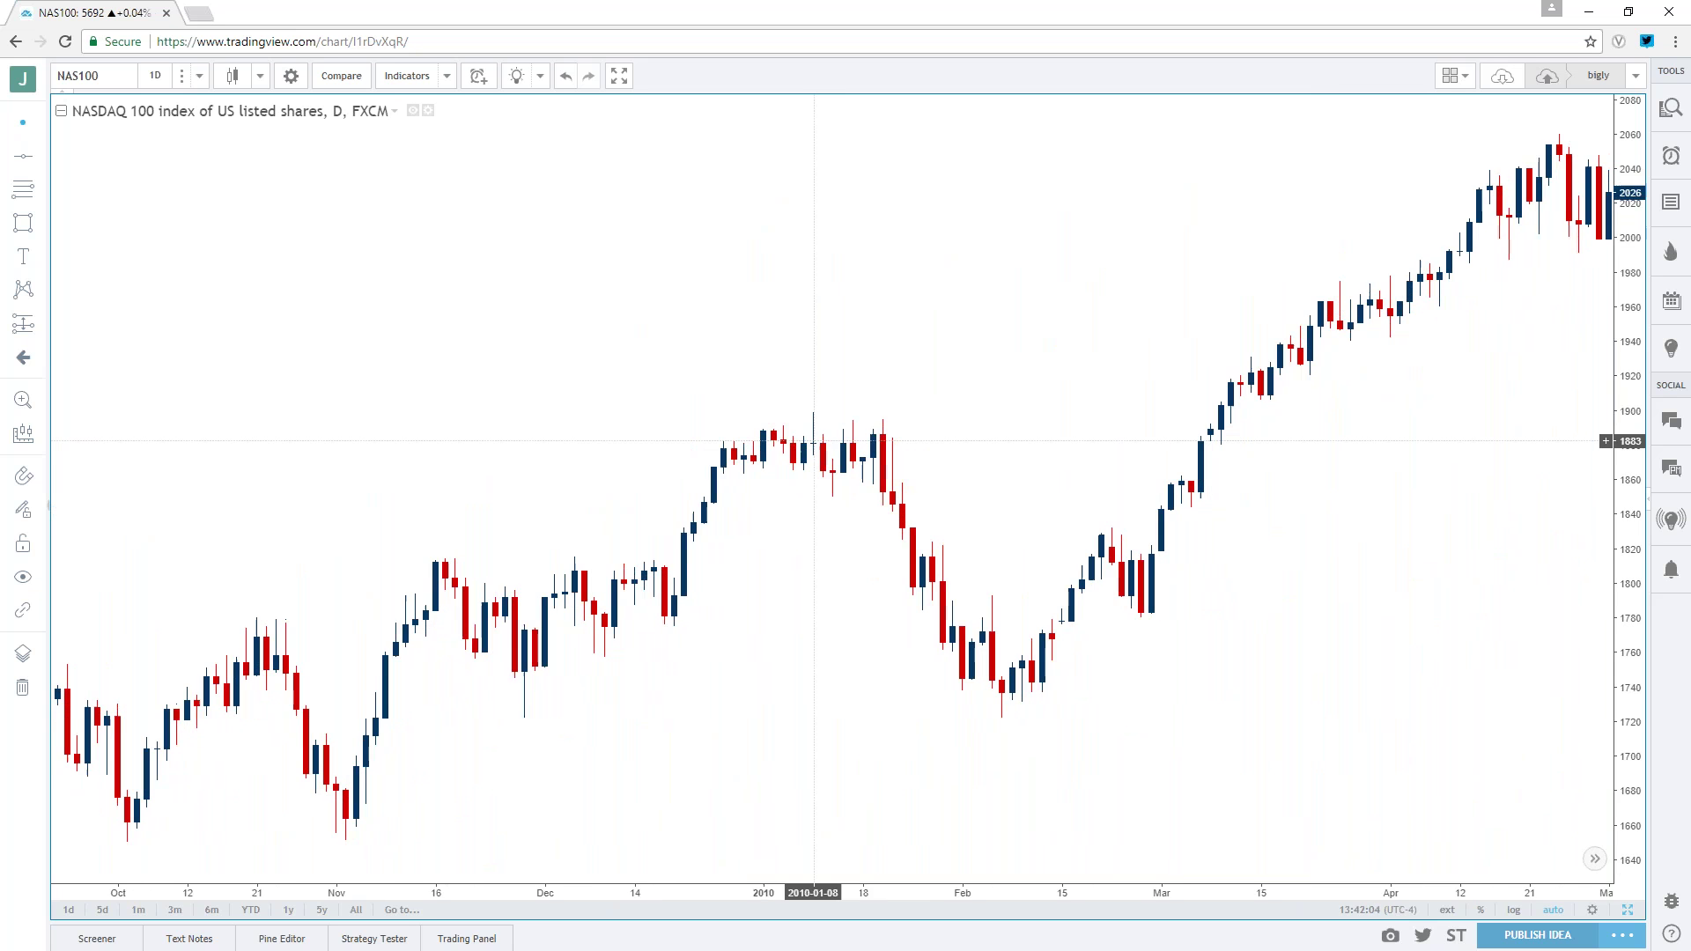
scroll(814, 440, "right", 1)
scroll(814, 441, "right", 1)
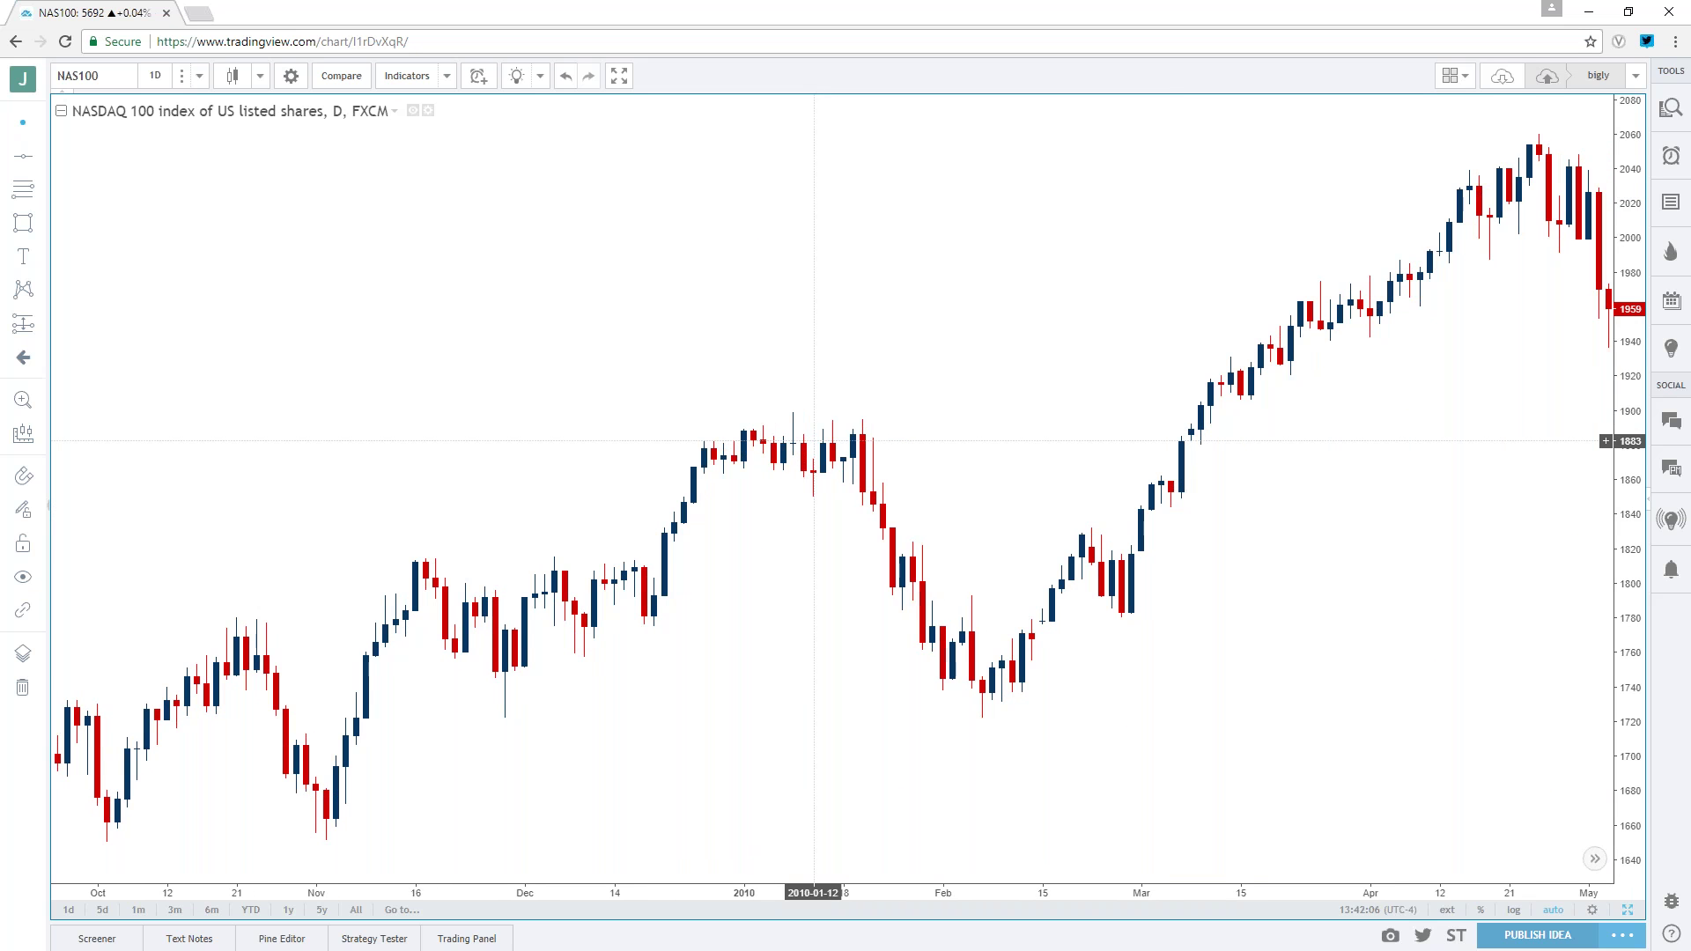
scroll(813, 441, "right", 1)
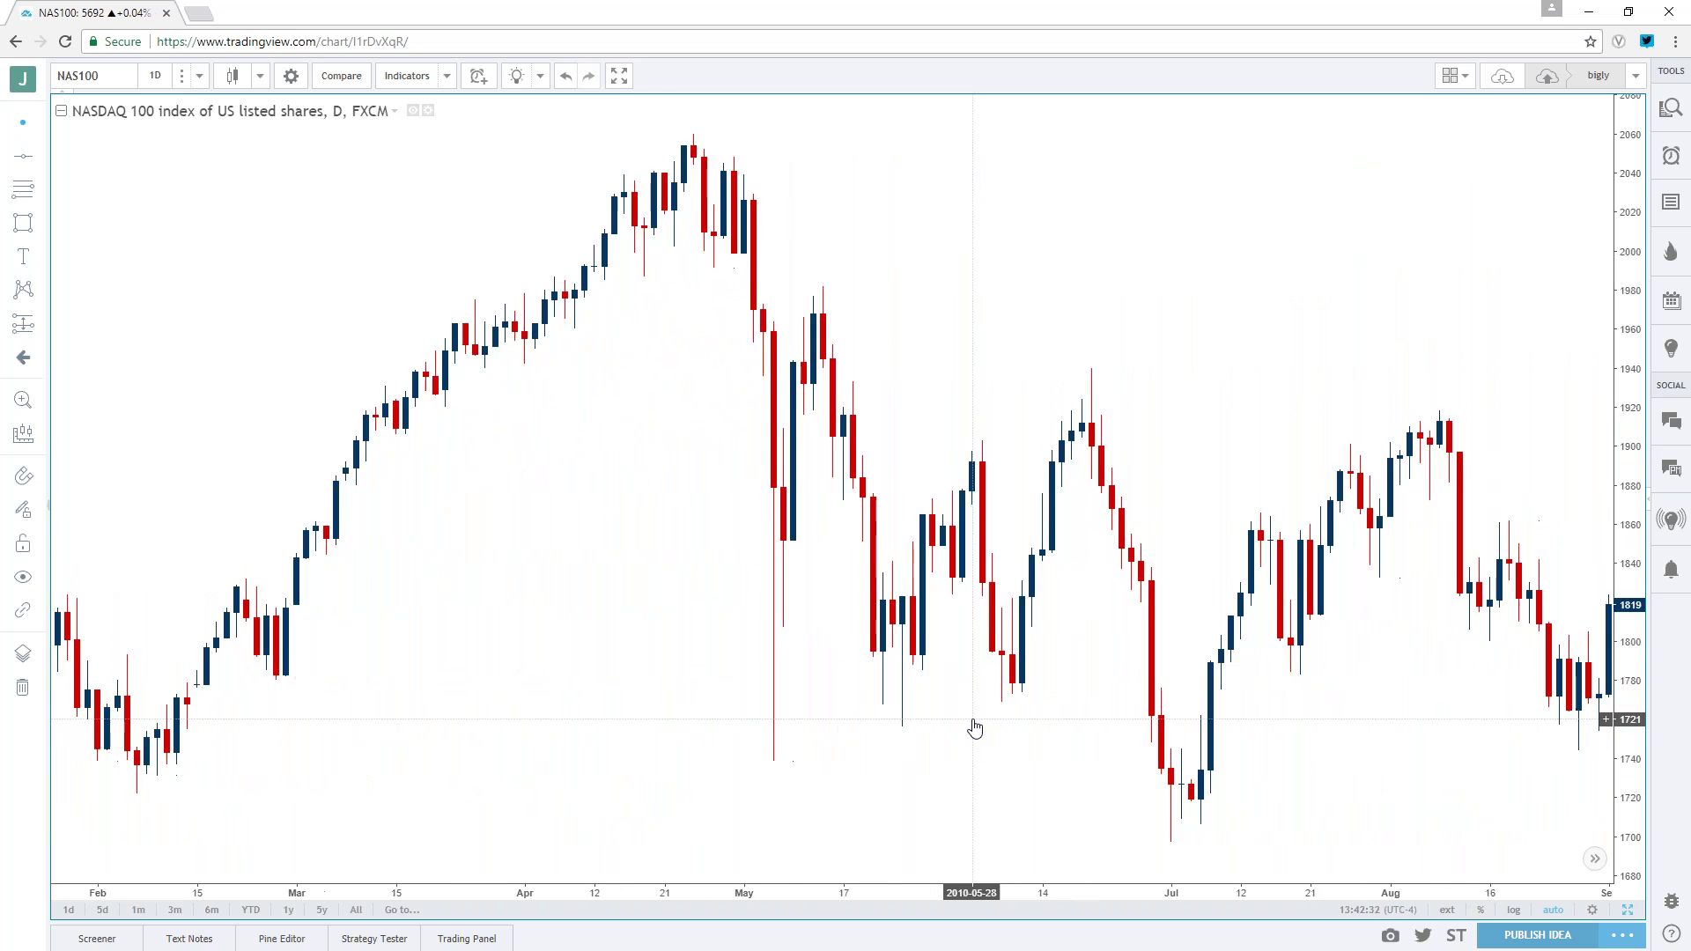
scroll(969, 713, "down", 5)
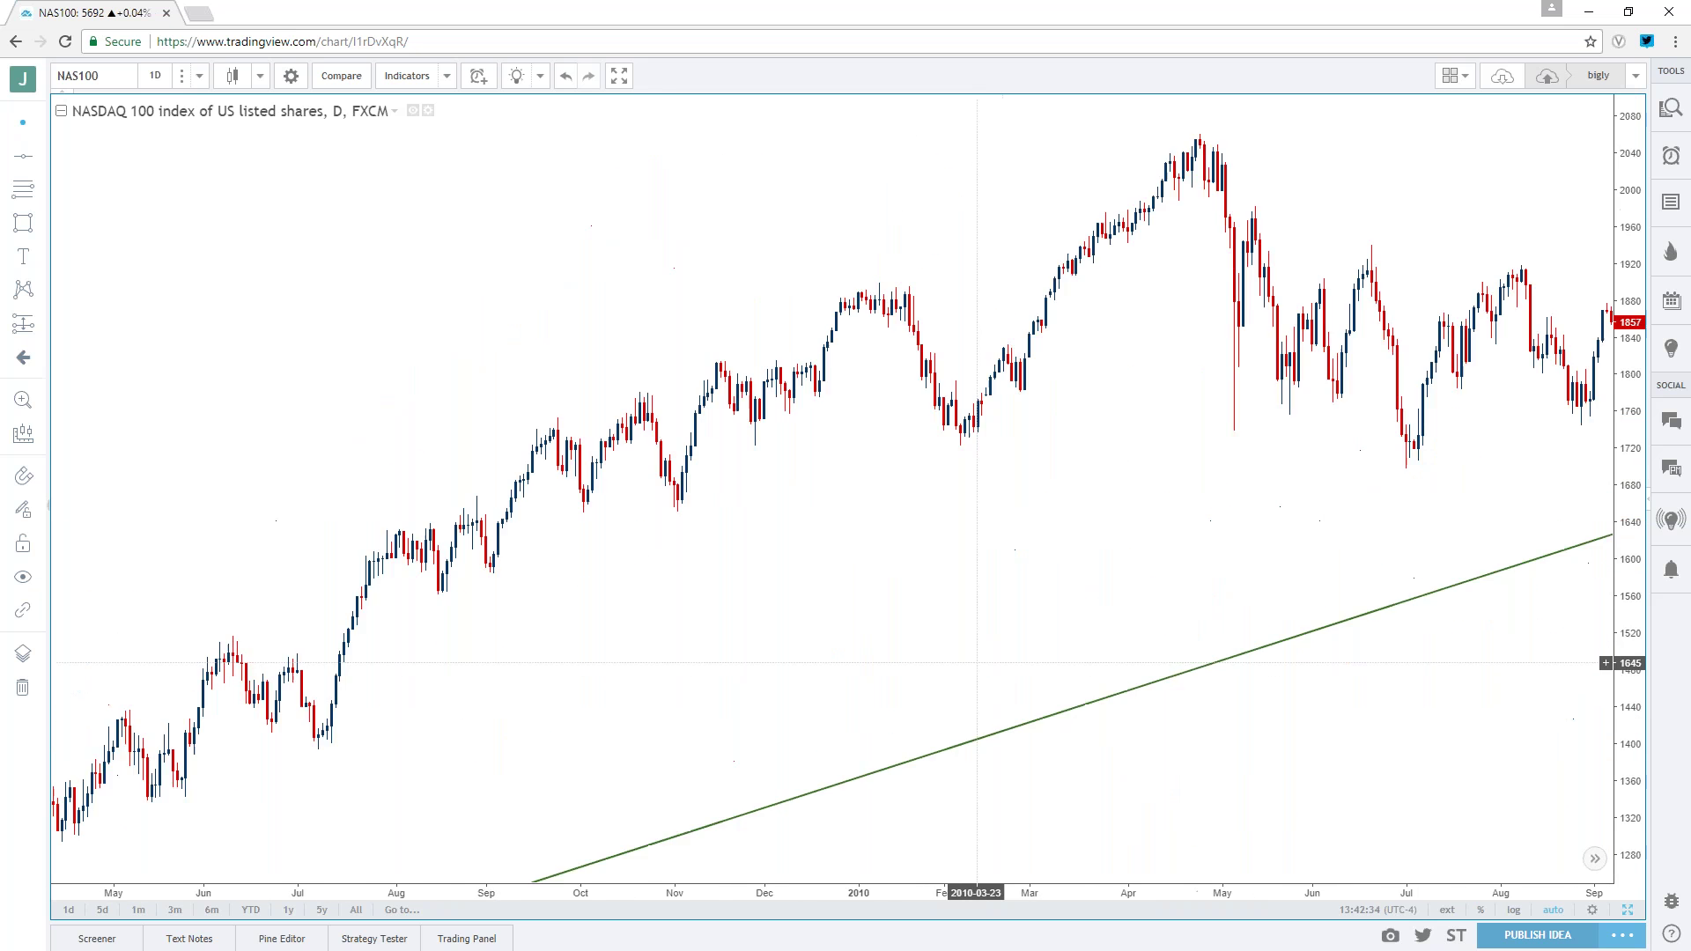
scroll(956, 676, "down", 3)
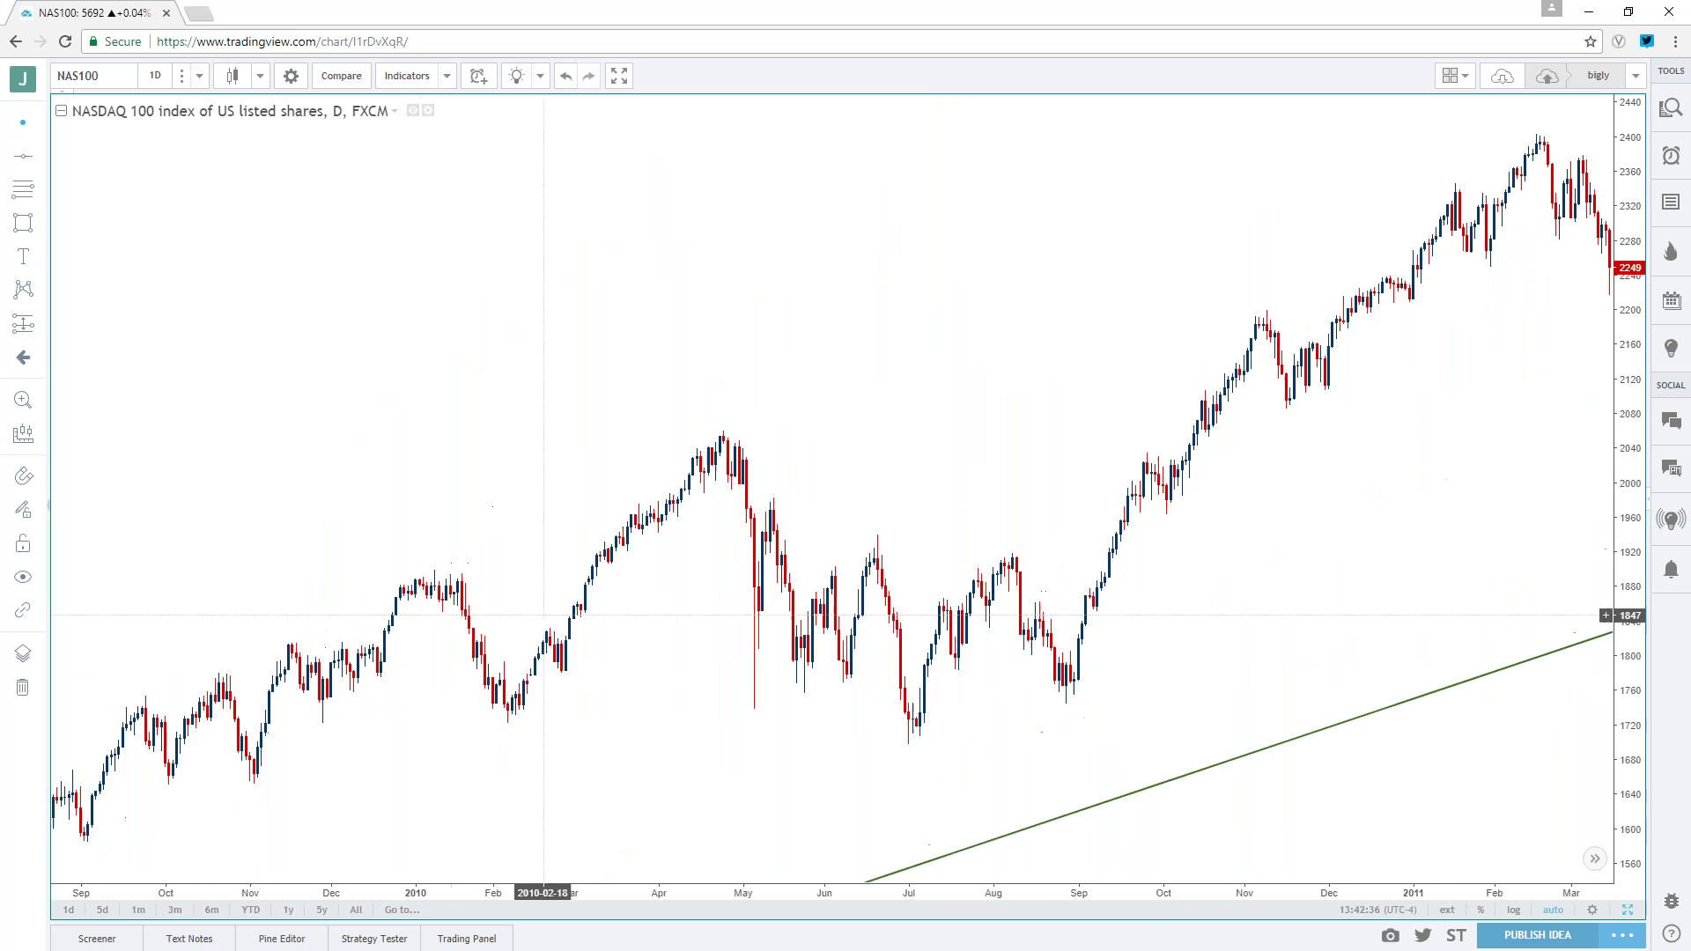
scroll(717, 585, "down", 4)
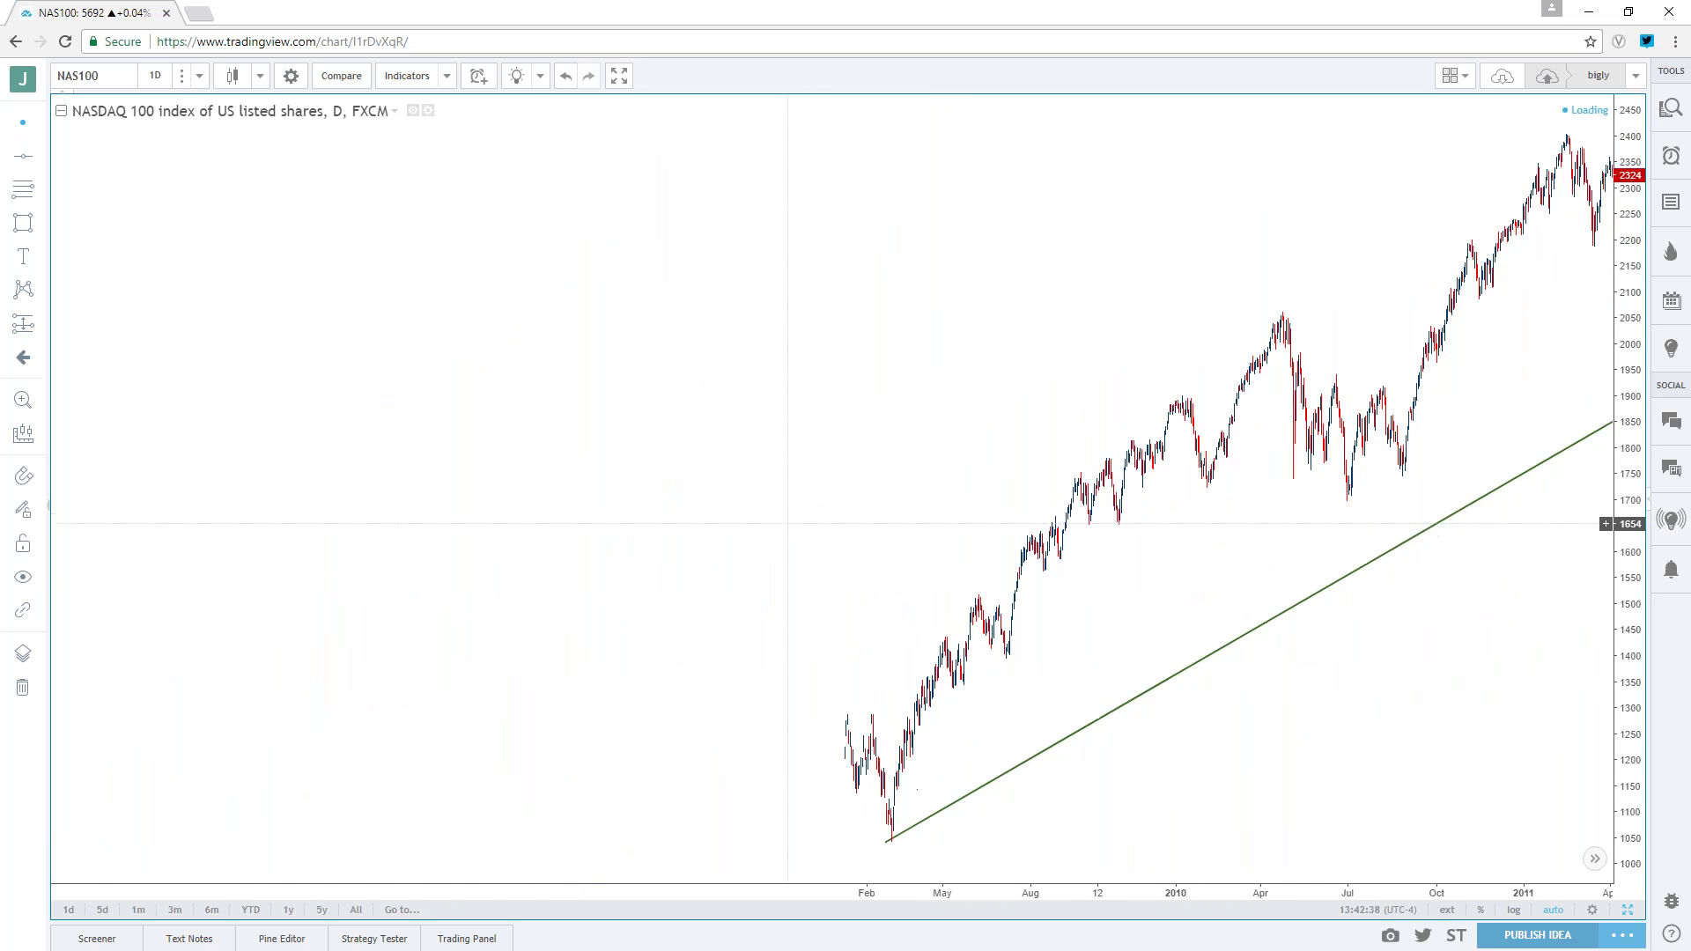
left_click_drag(1177, 551, 815, 733)
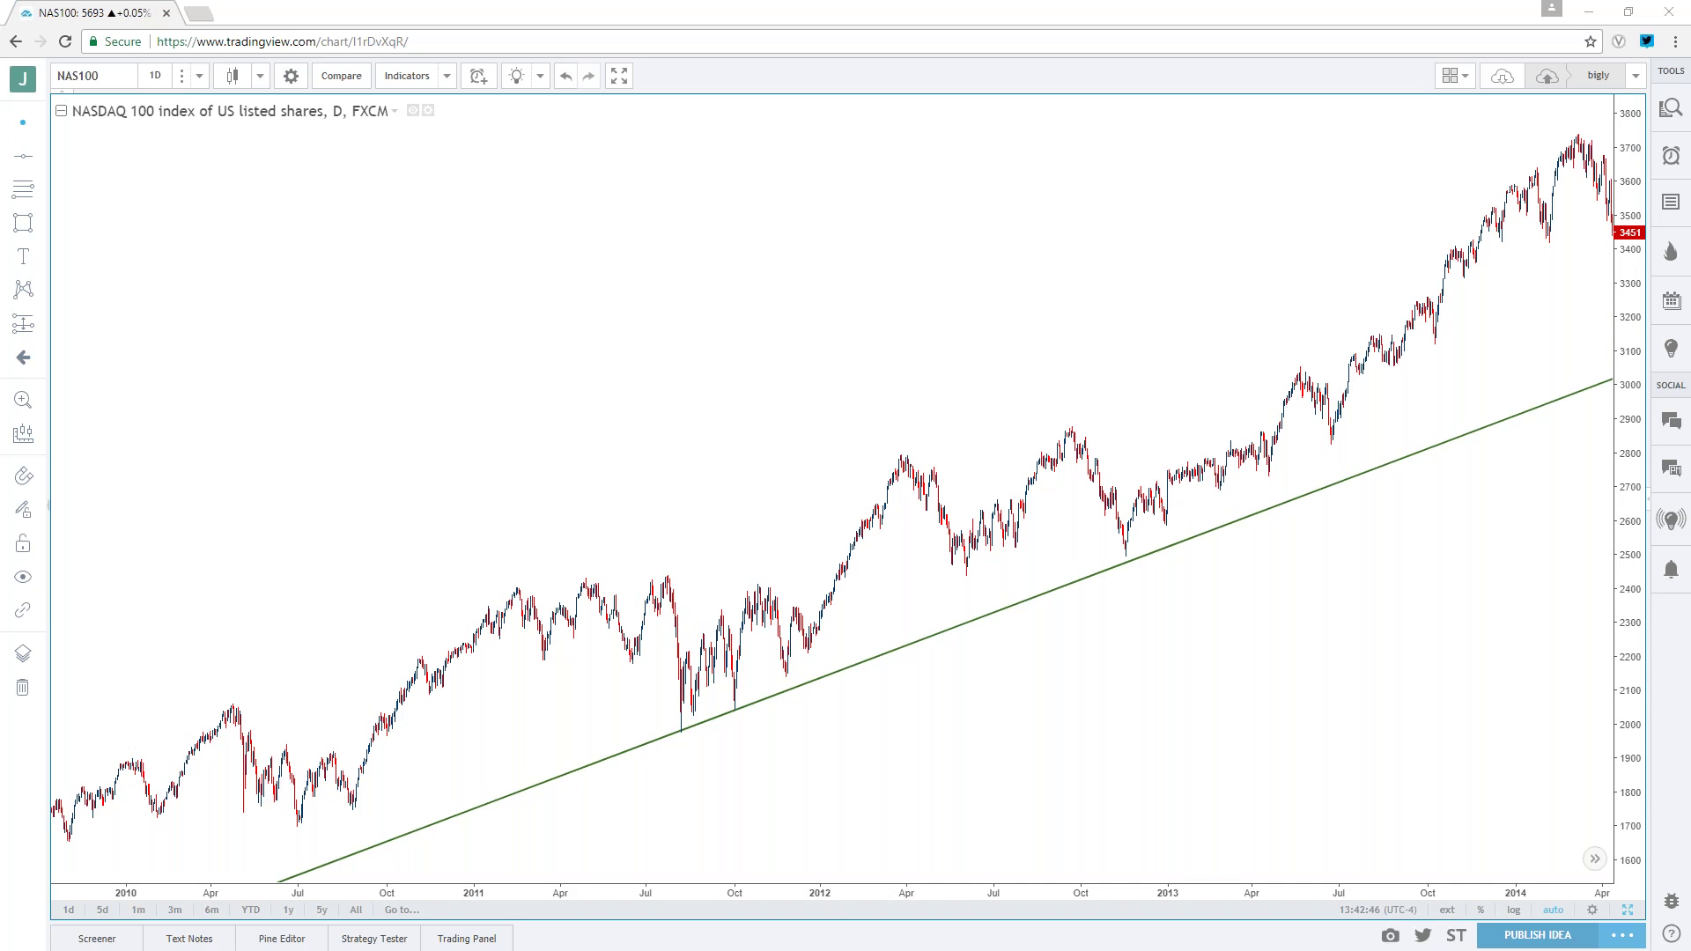
scroll(833, 465, "right", 5)
scroll(1128, 564, "right", 5)
scroll(1105, 622, "up", 3)
scroll(1091, 619, "up", 5)
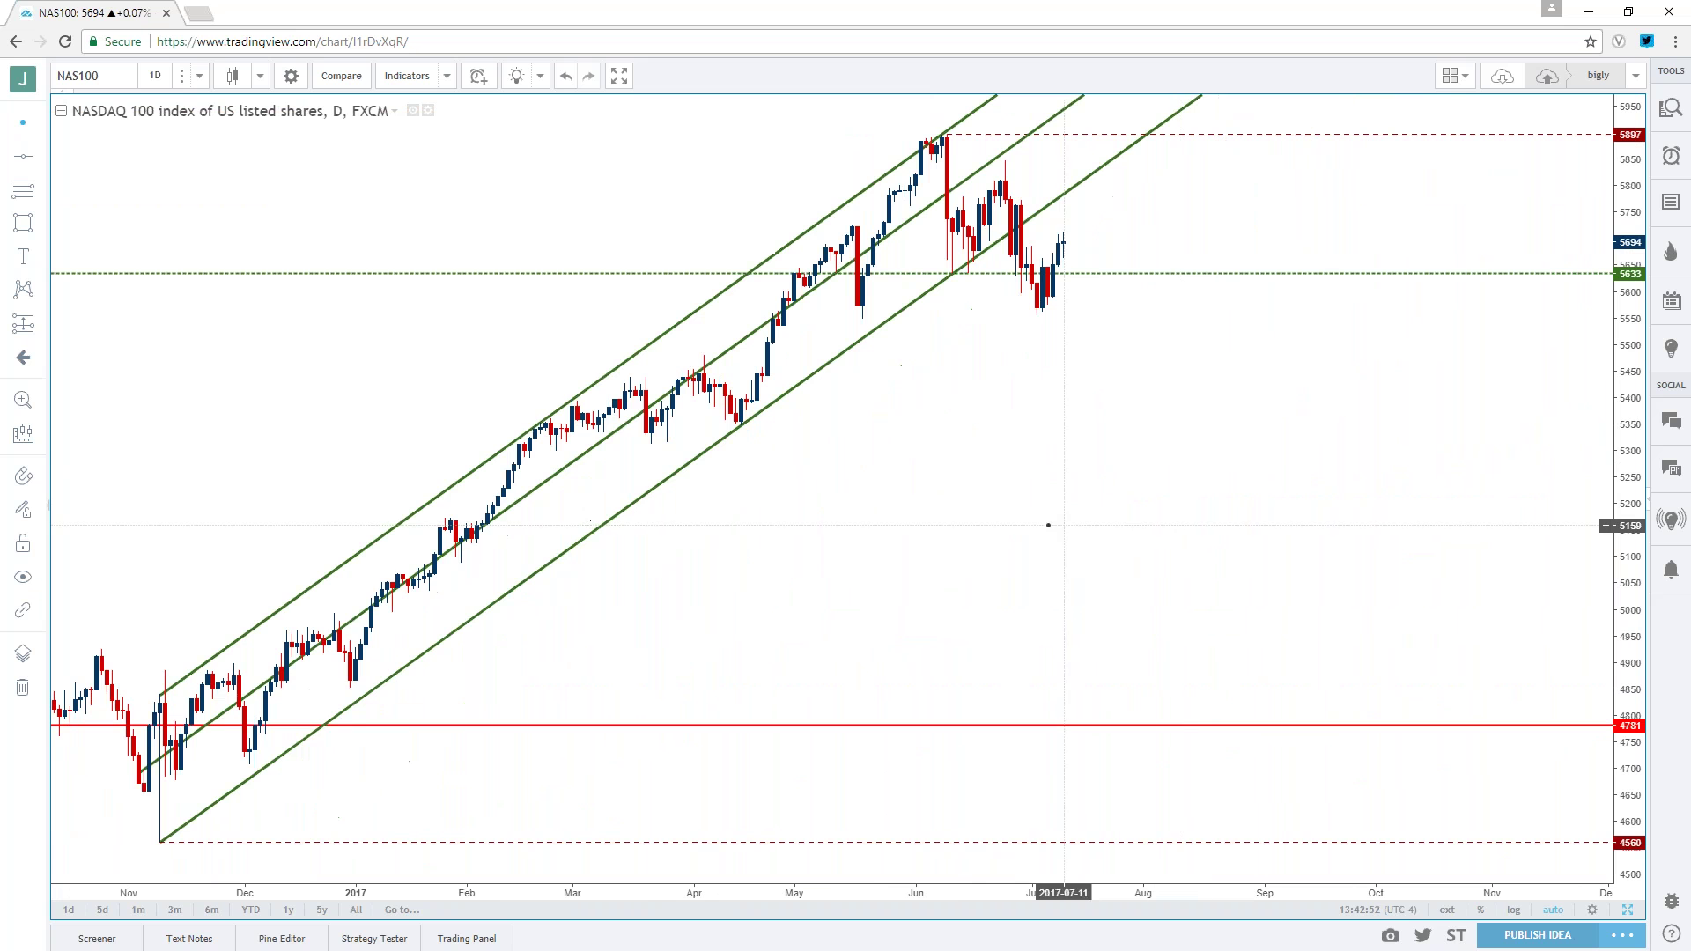
left_click_drag(946, 539, 1403, 558)
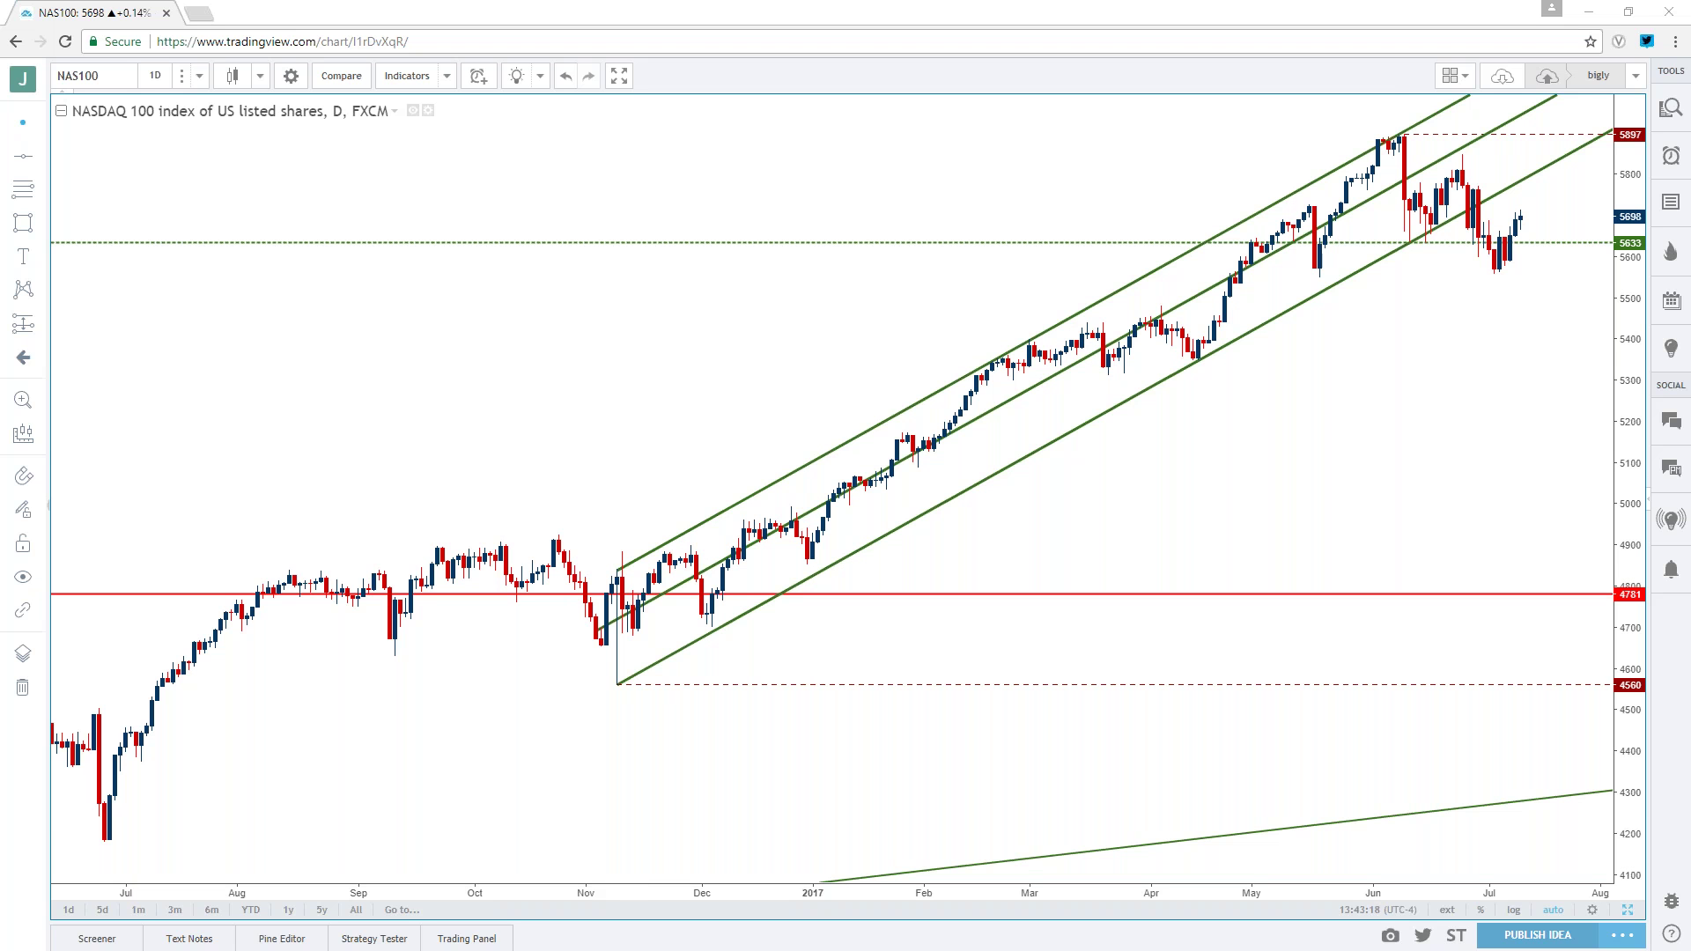
left_click(115, 71)
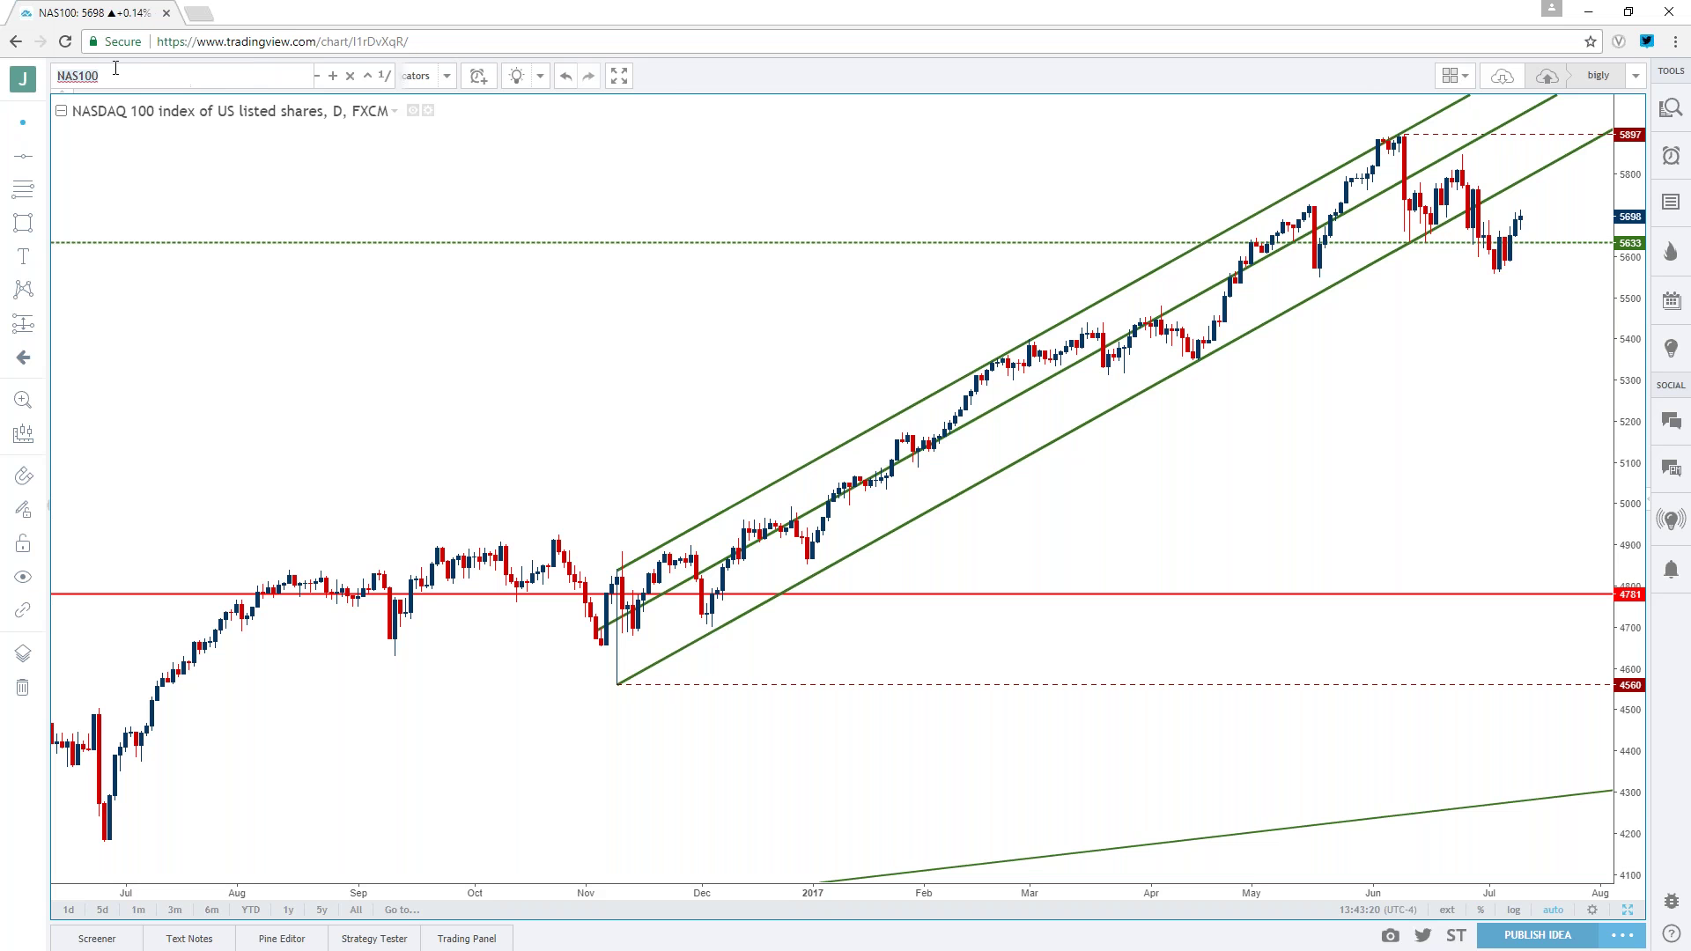
- Load the US Dollar Currency Index (DXY) on 1-hour candles, then switch to the DailyFX guides page
type("DXY")
key("Down")
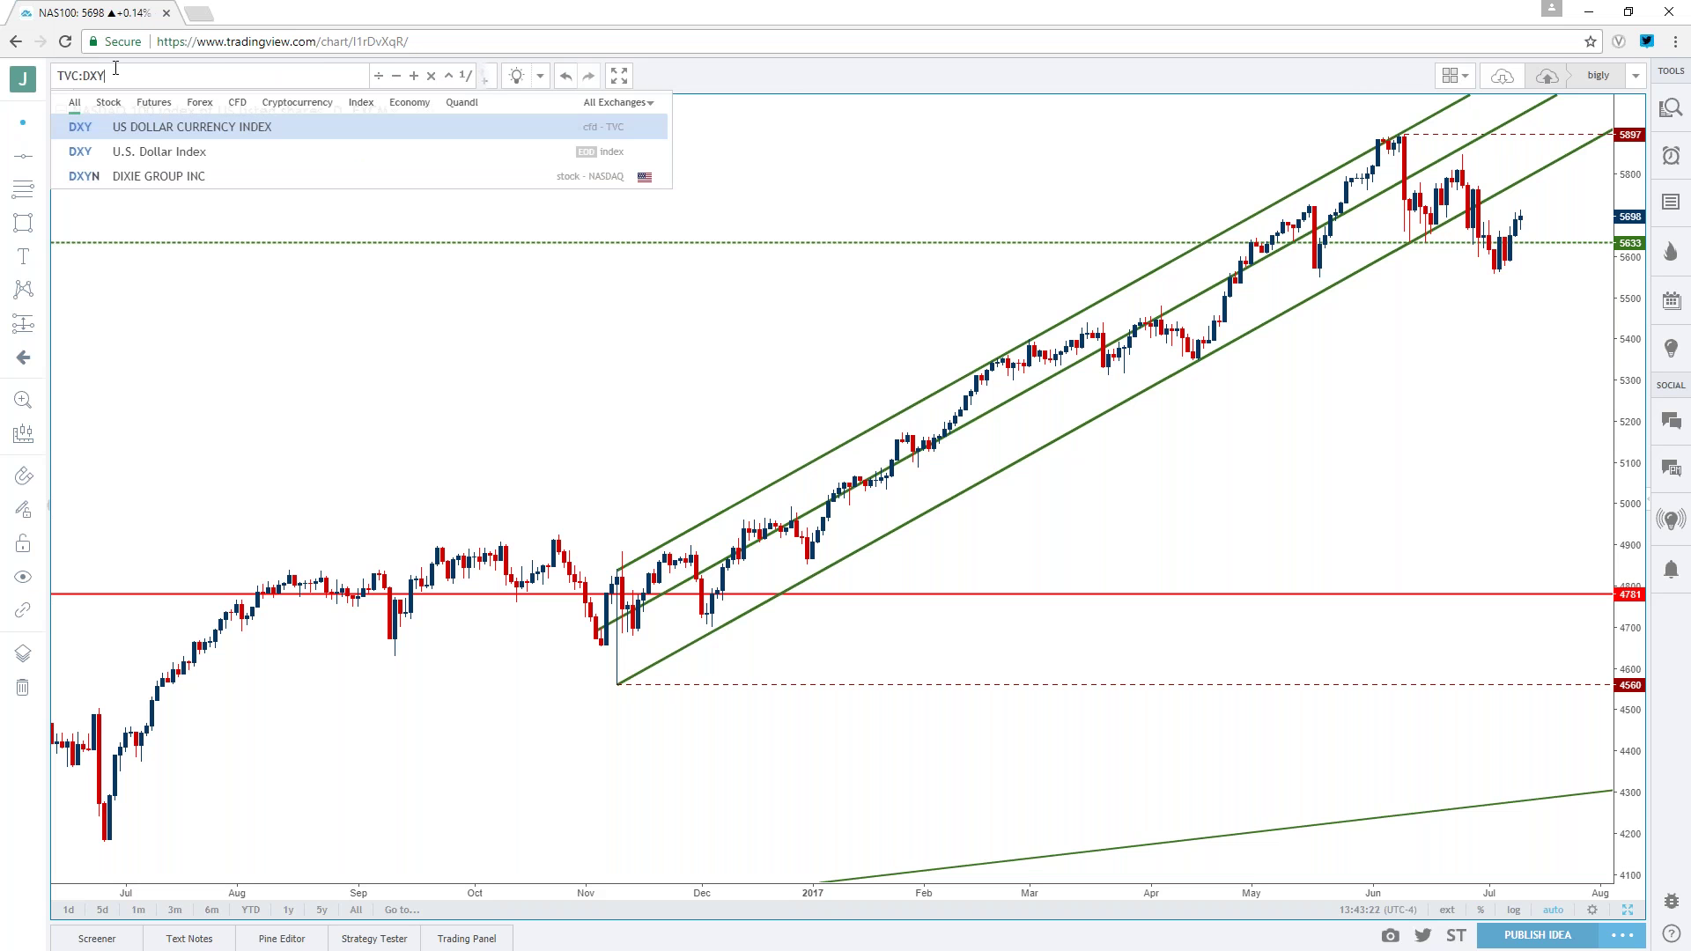
key("Return")
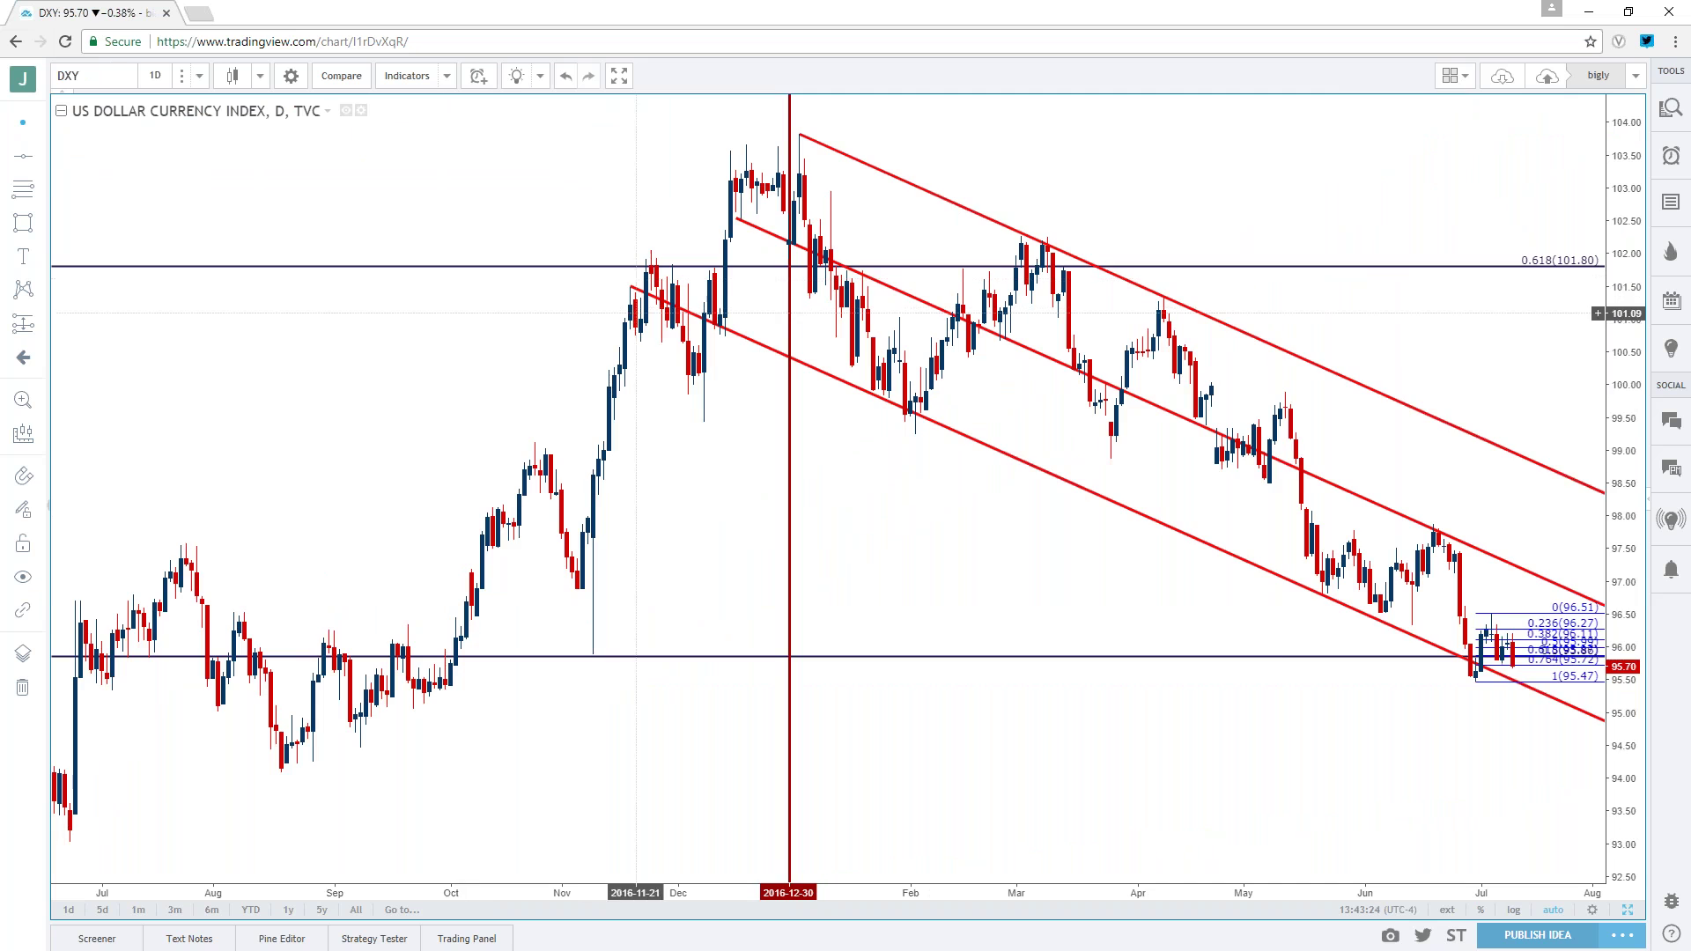
left_click(163, 77)
left_click(170, 264)
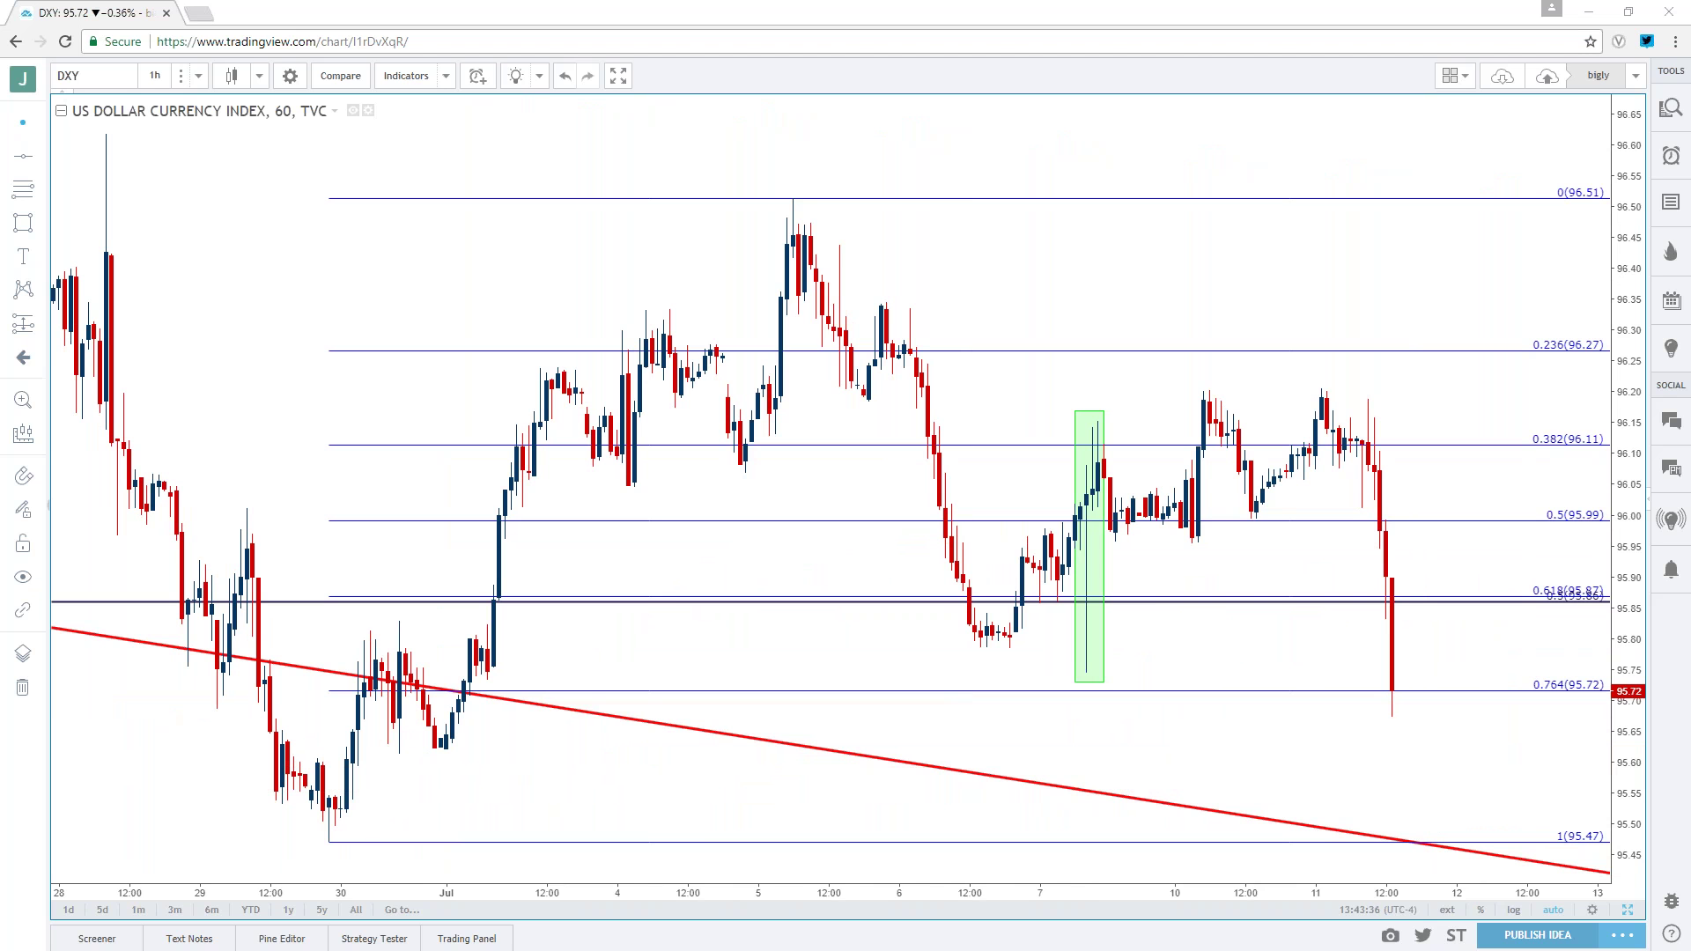
key("alt+Tab")
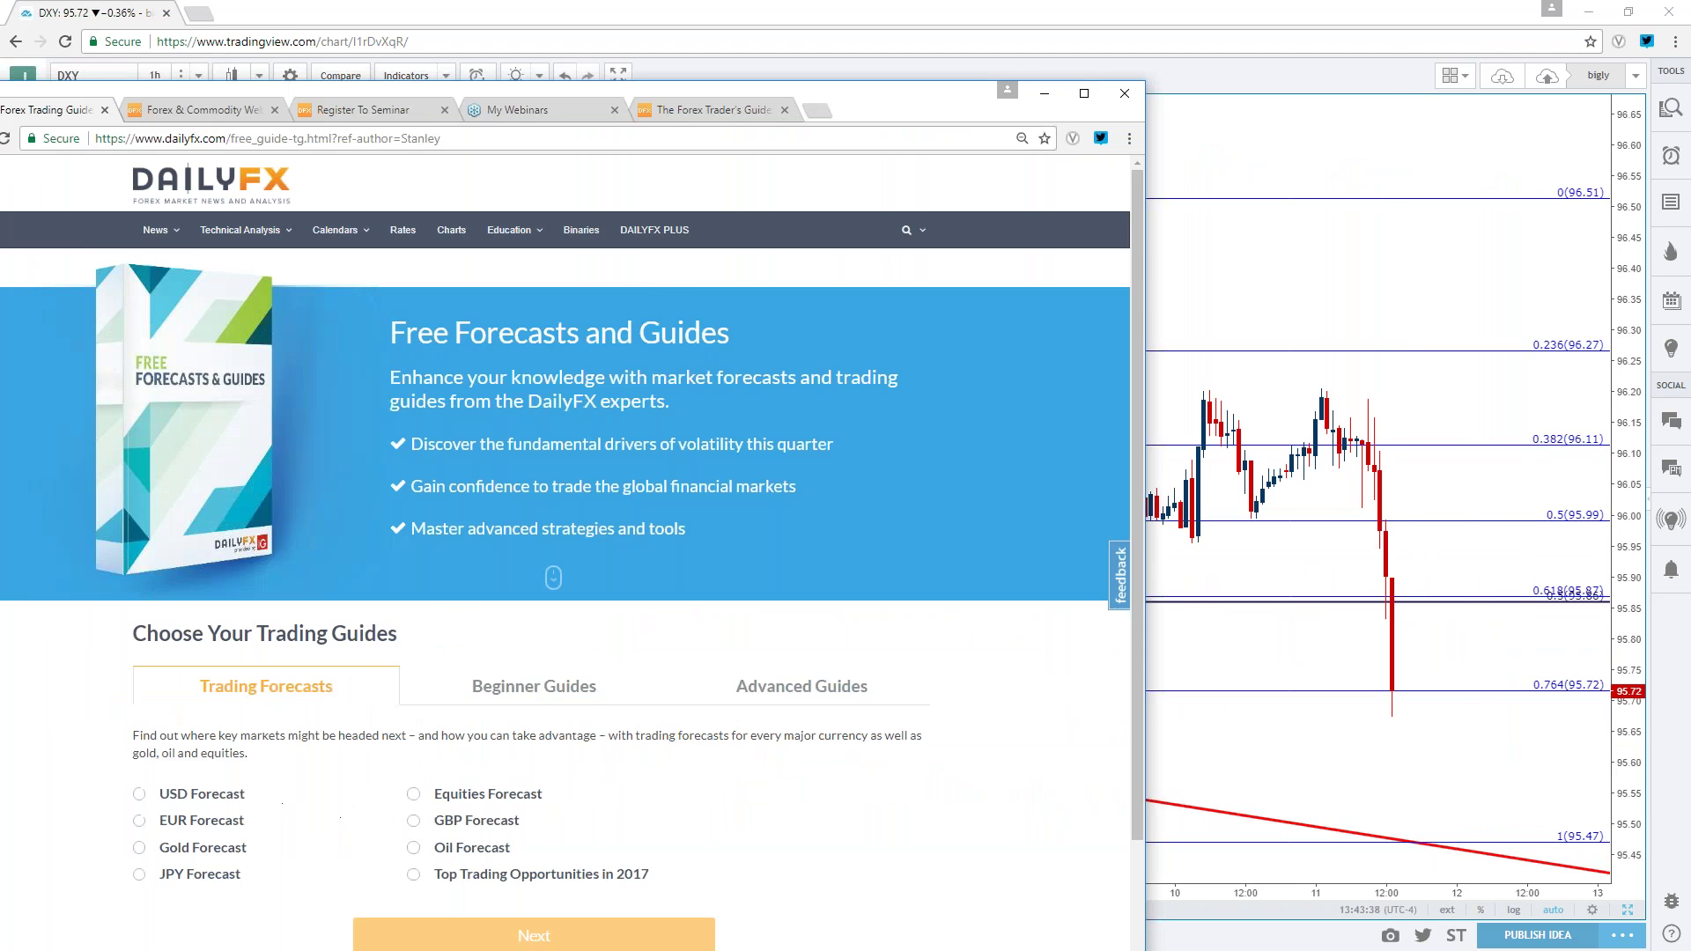
- Move the DailyFX window and select its address, then minimize it to reveal the DXY chart
left_click_drag(414, 34, 669, 35)
left_click(581, 82)
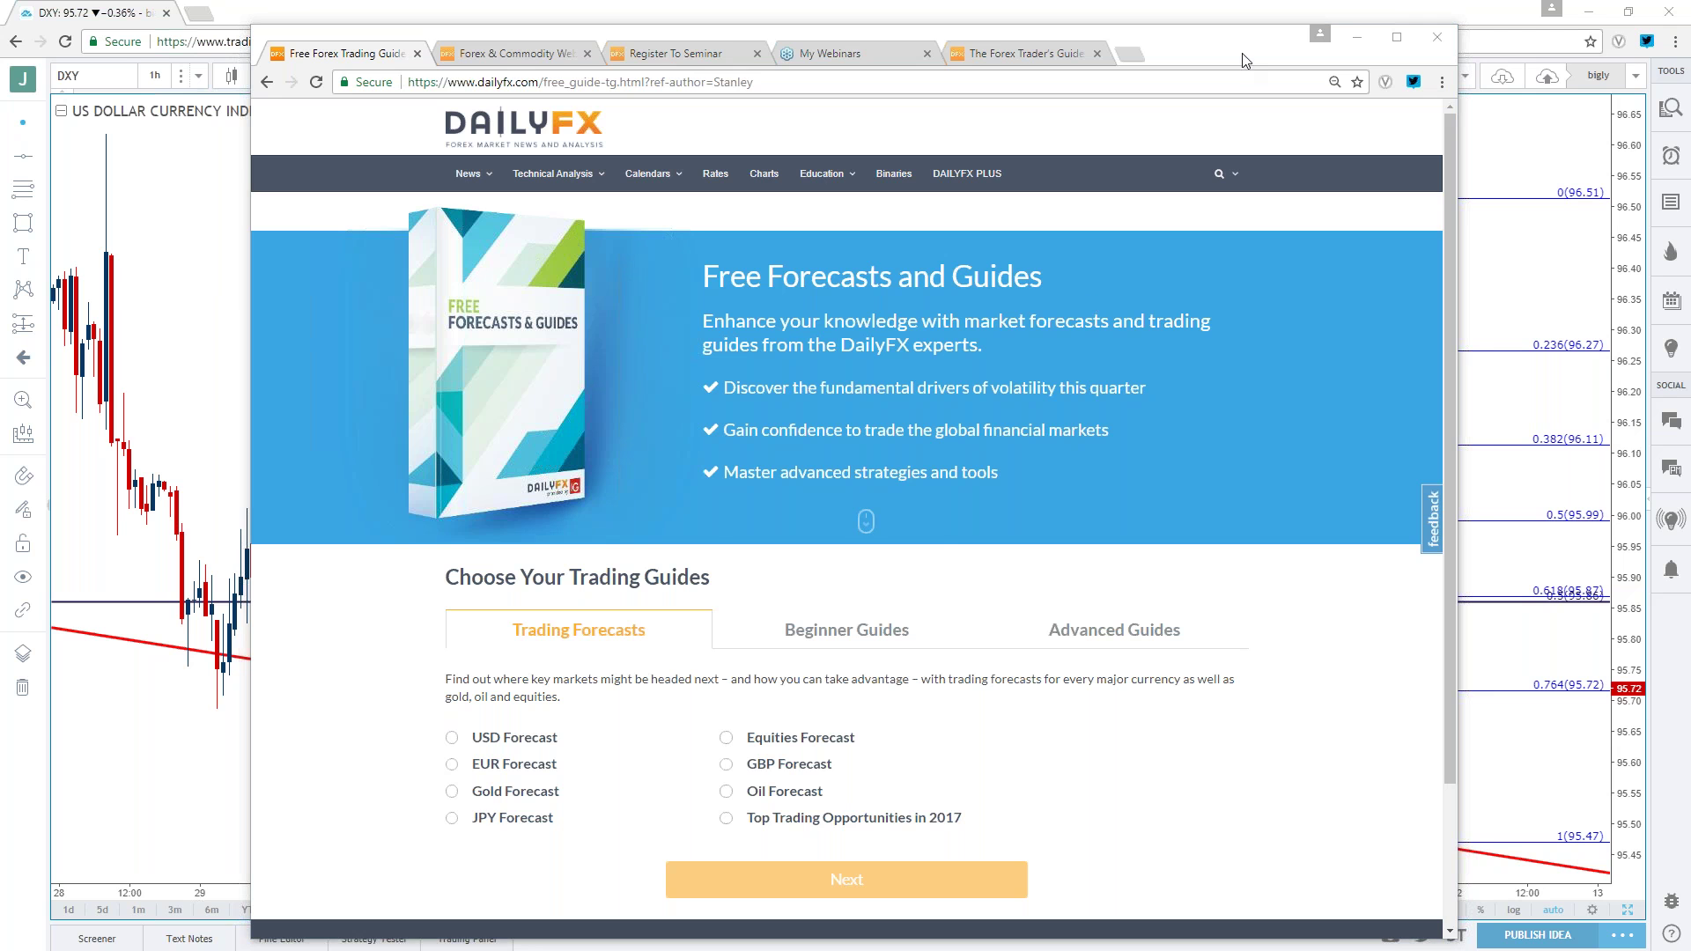
key("super+Down")
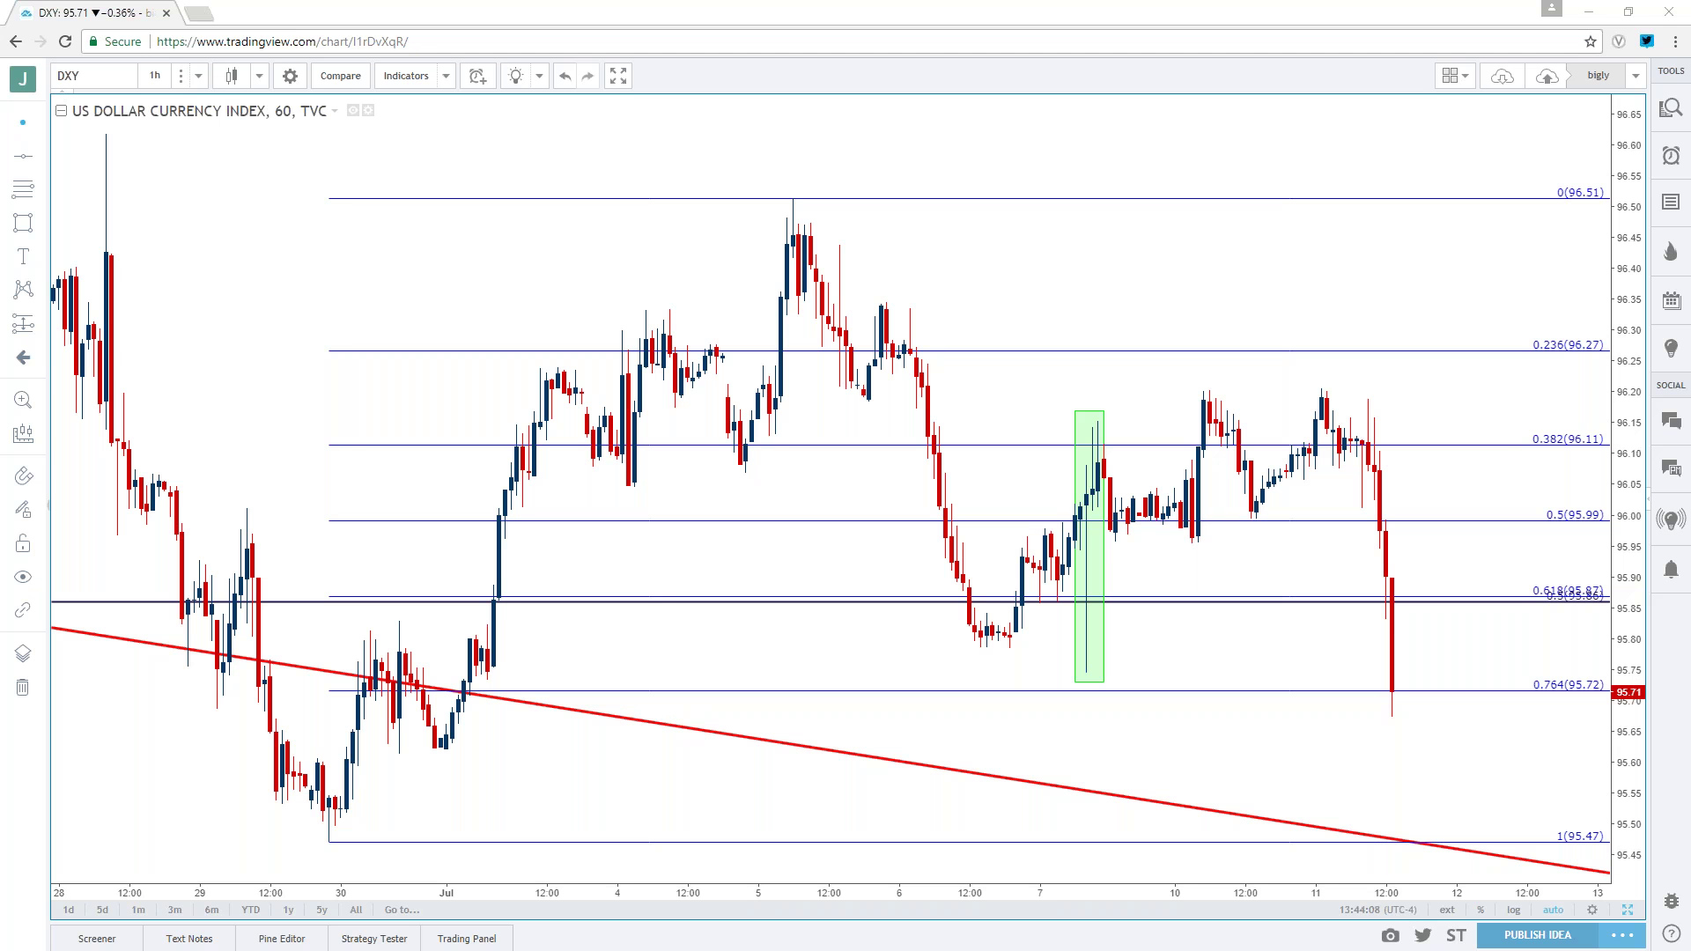
- Put the dollar index chart on weekly candles and search for the USOIL symbol
left_click(197, 76)
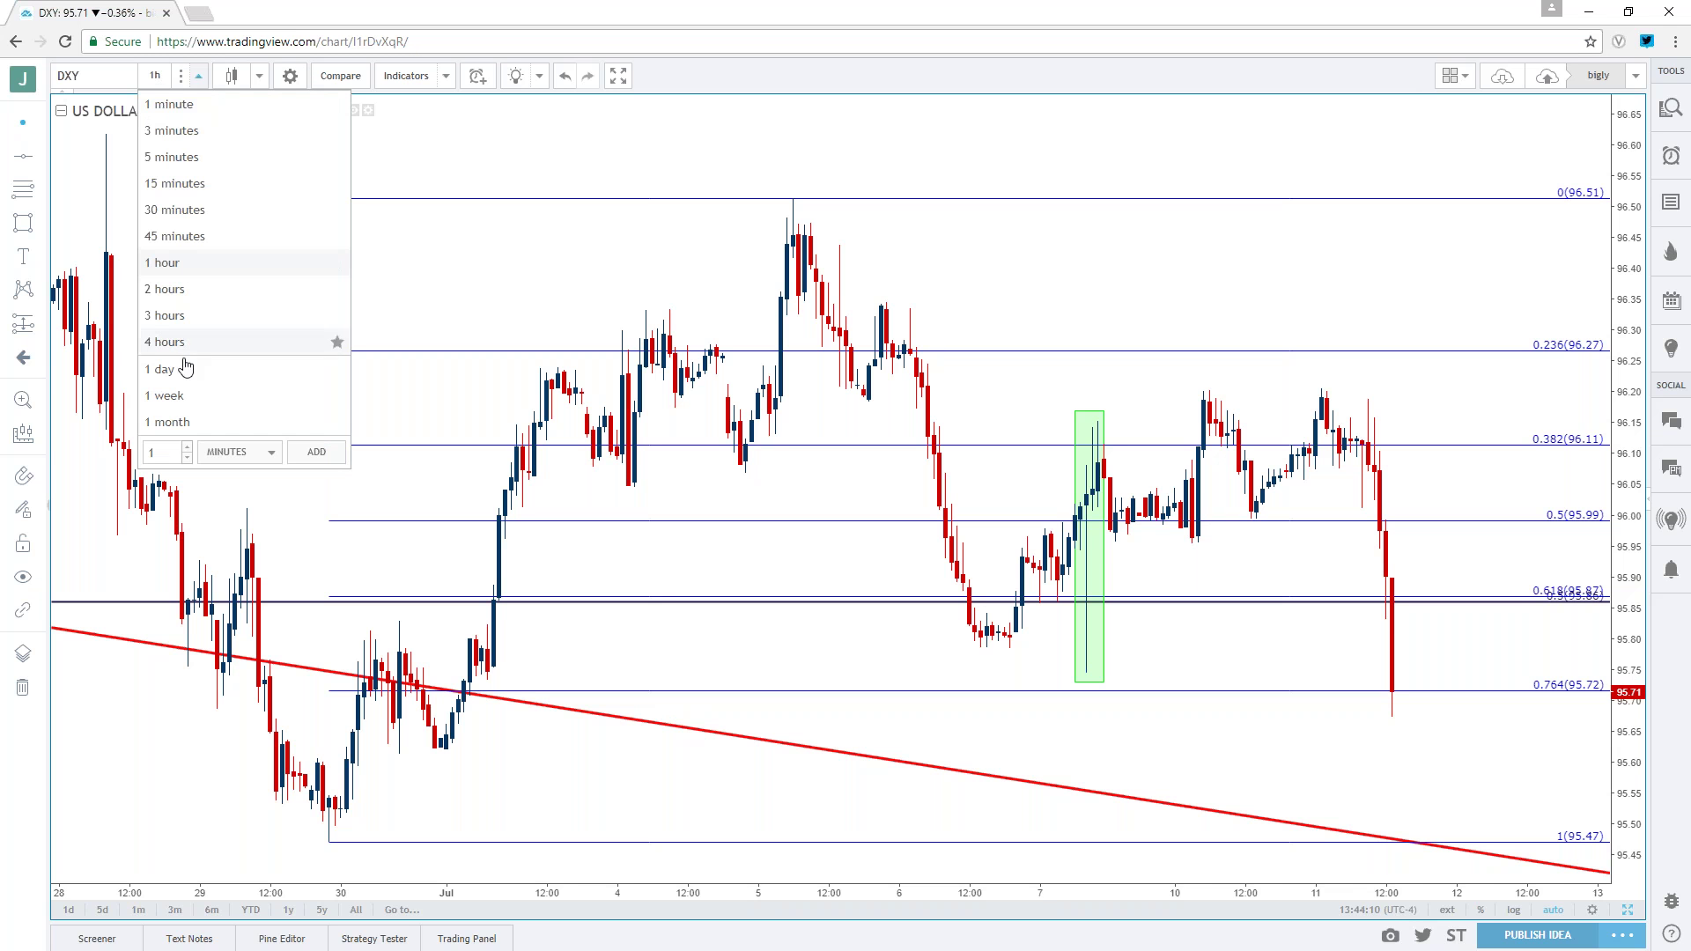
left_click(184, 396)
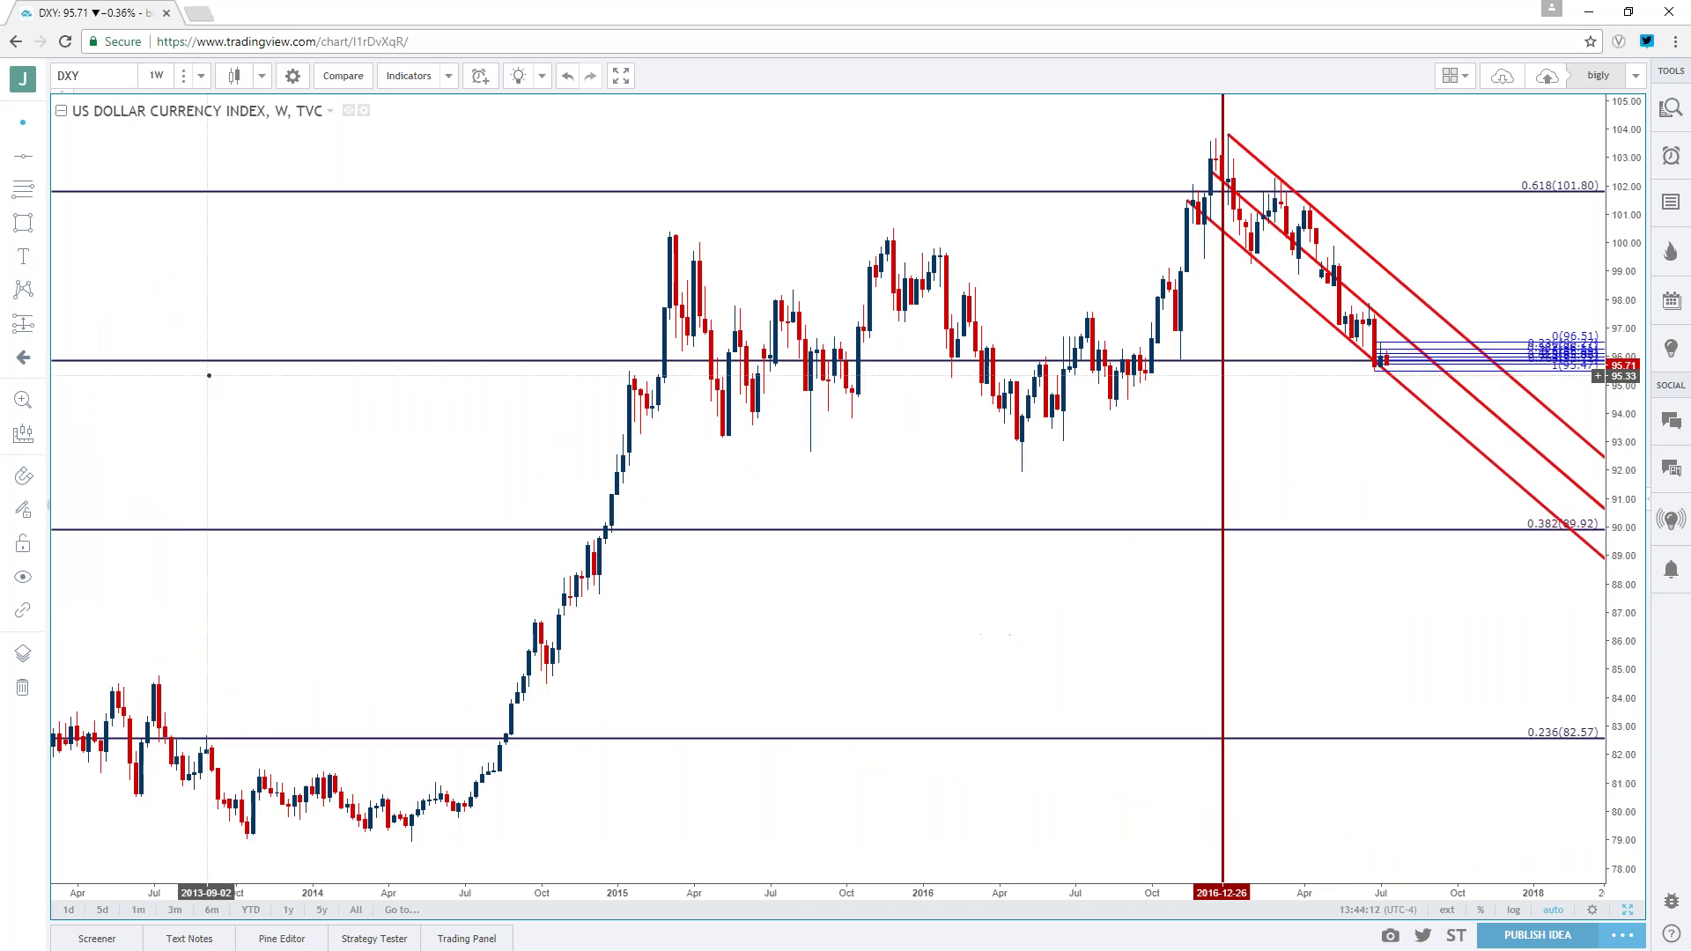
left_click(106, 88)
type("USOIL")
key("Down")
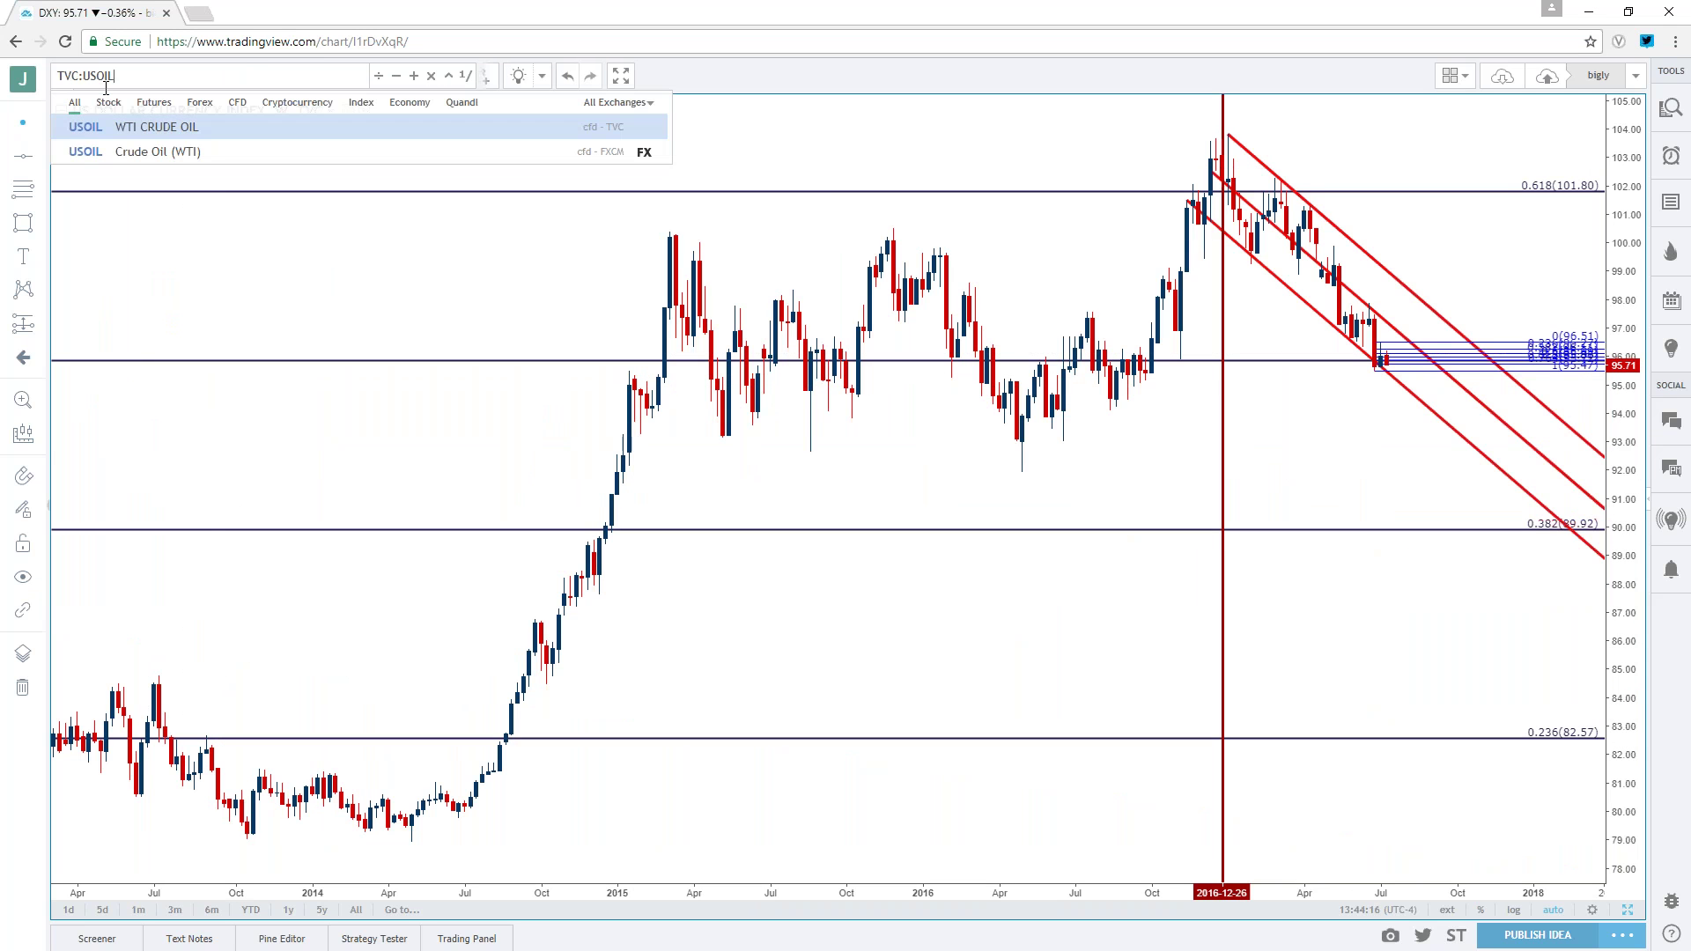
- Load TVC:USOIL on daily candles and pan to its 2015–2016 swings around the red trendline
key("Return")
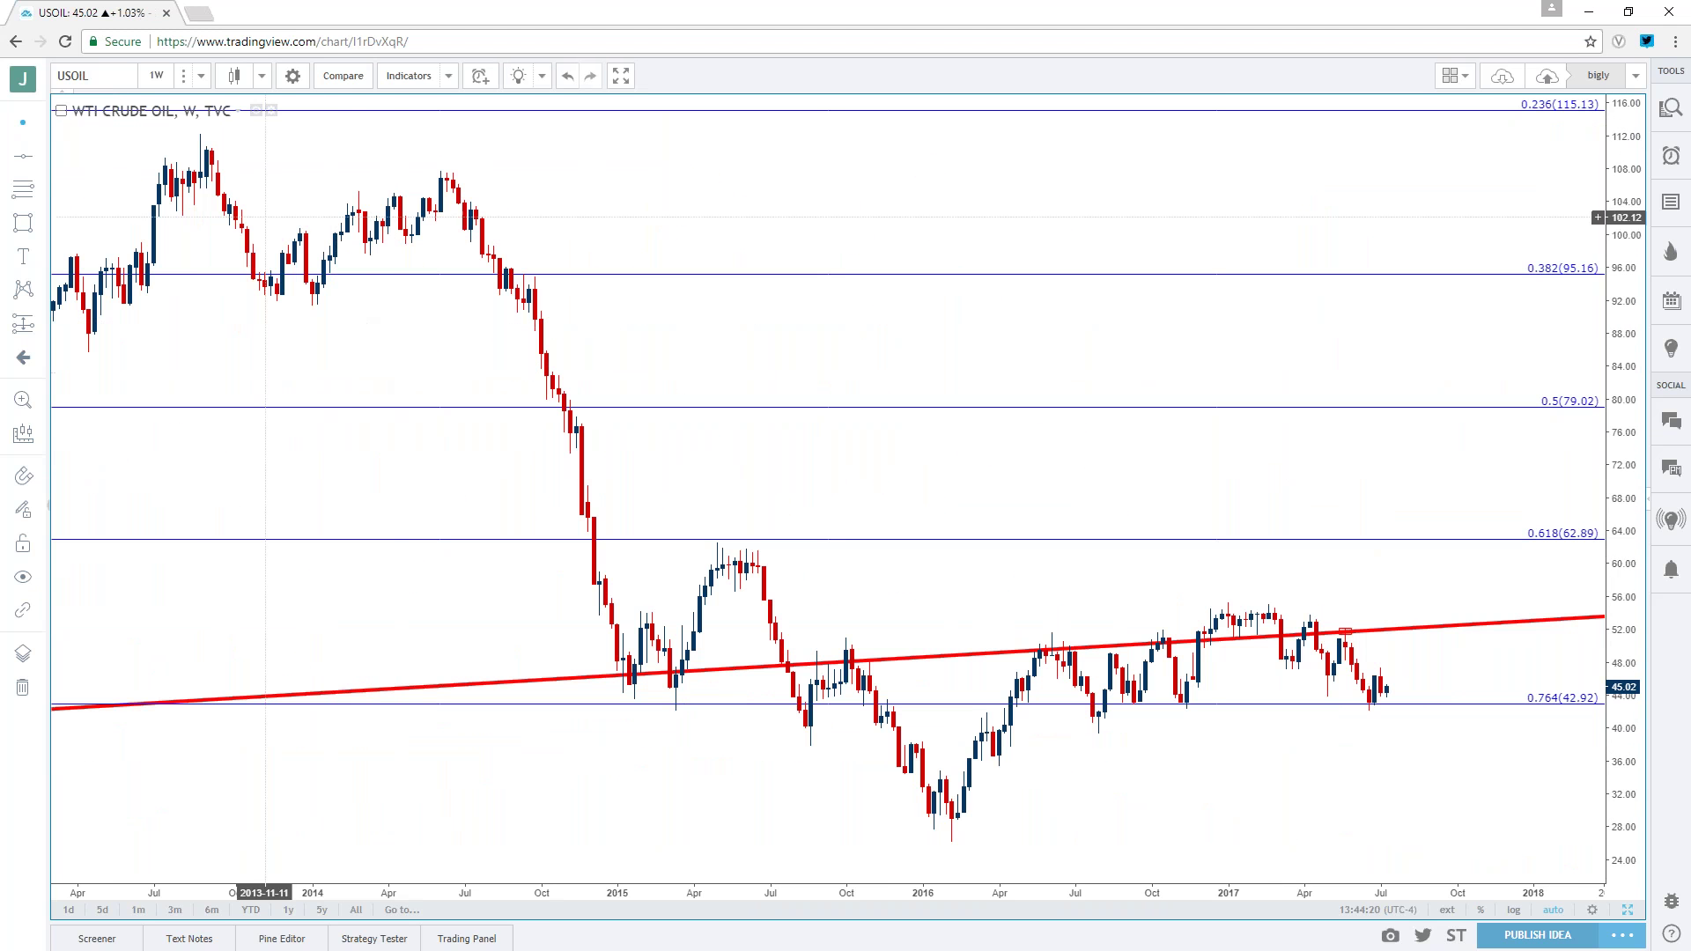
left_click(157, 75)
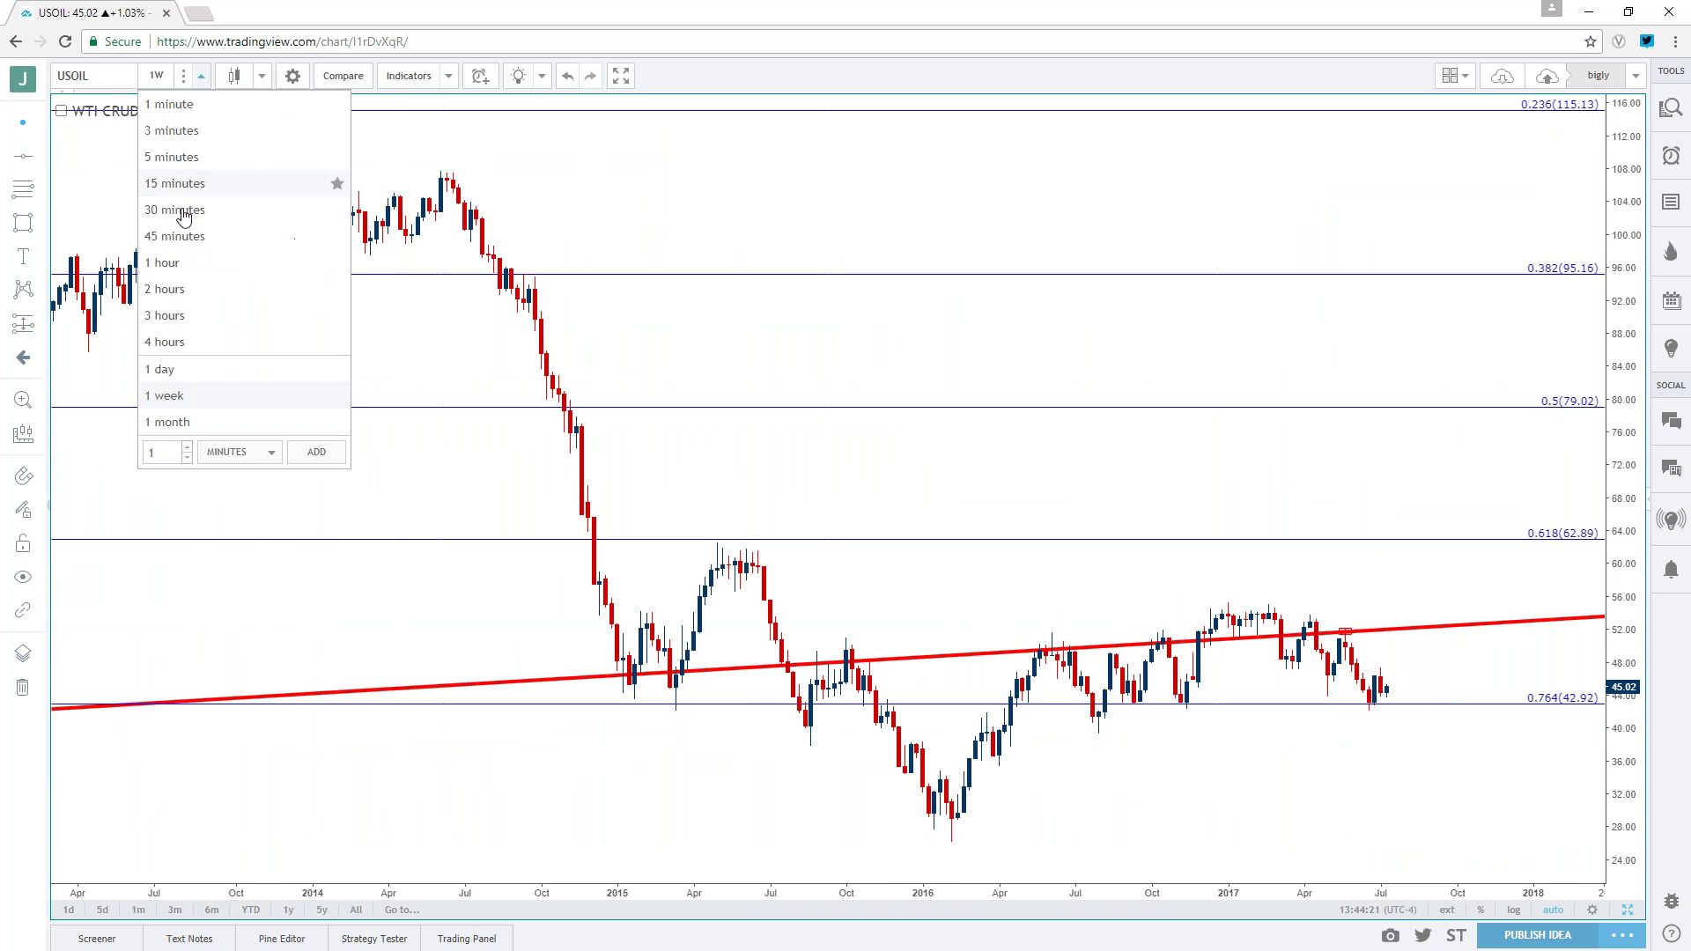
left_click(169, 369)
scroll(581, 420, "down", 5)
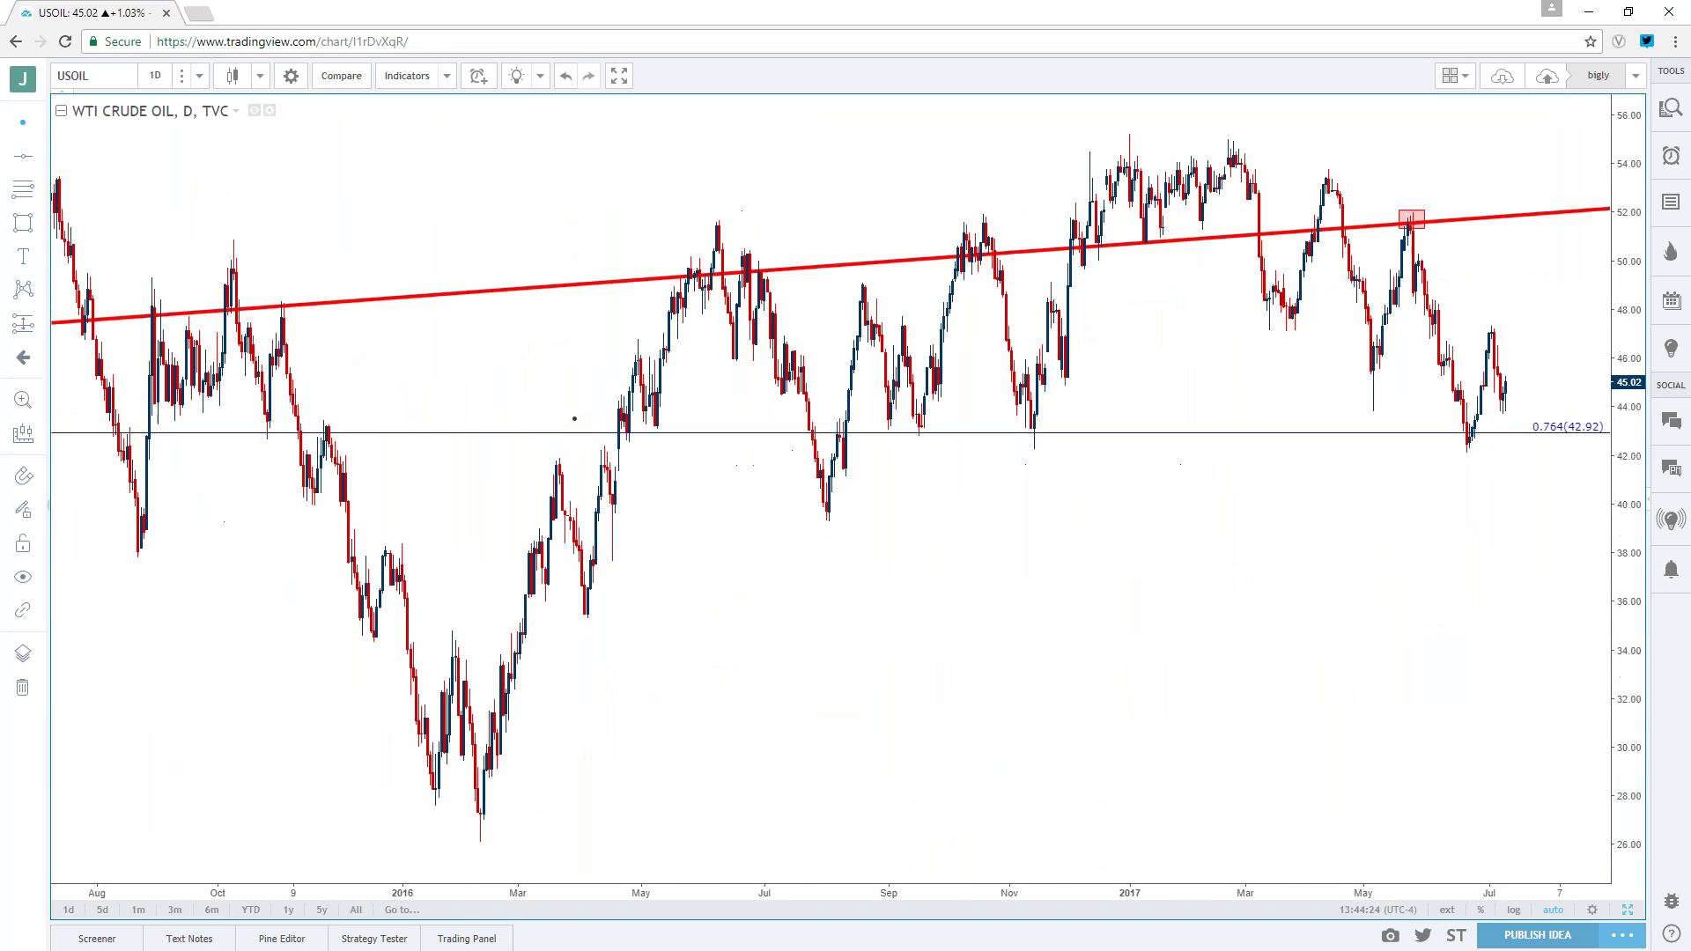
left_click_drag(811, 467, 1348, 443)
scroll(1347, 443, "up", 5)
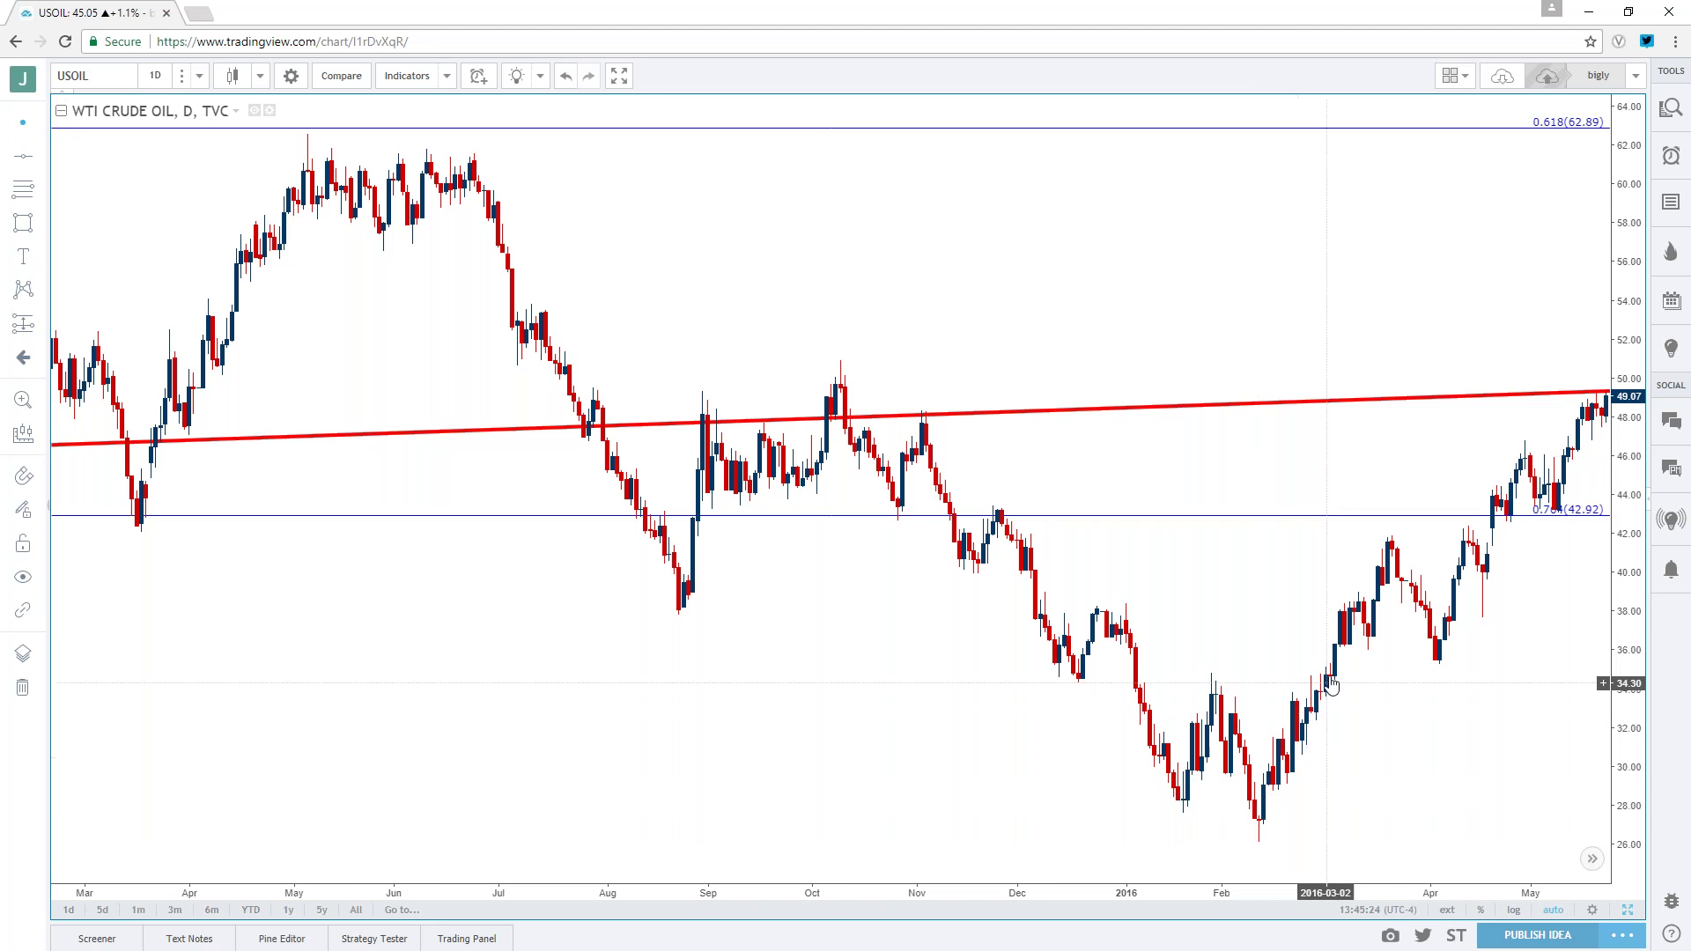
left_click_drag(1397, 717, 1092, 717)
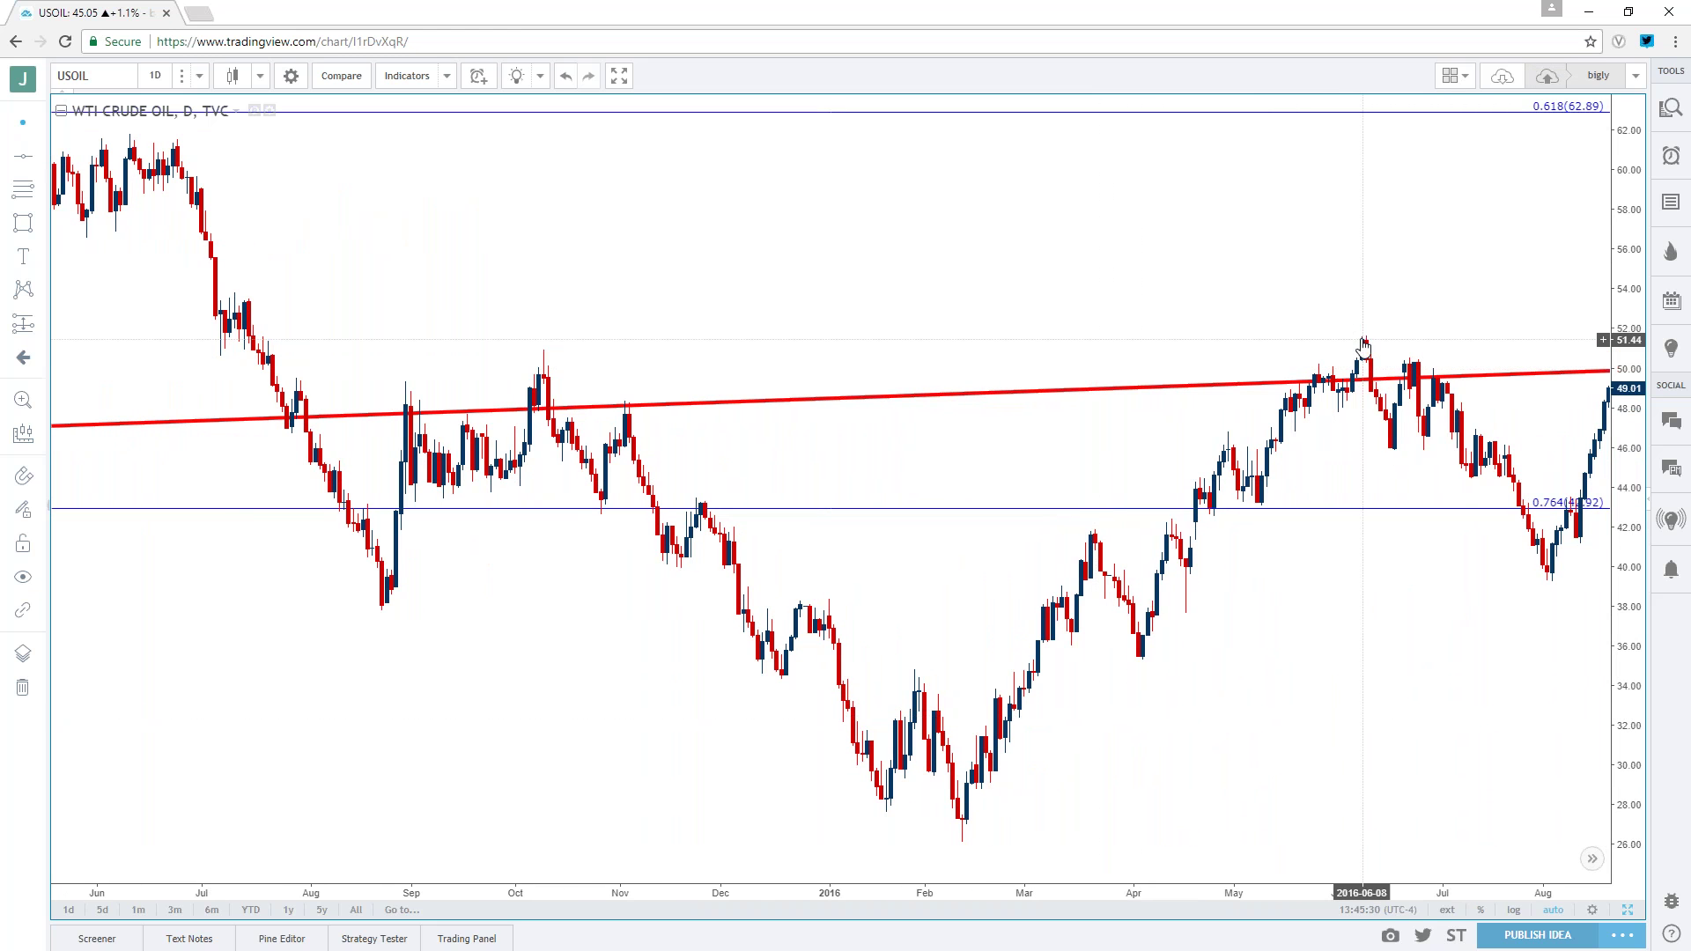
left_click(108, 77)
- Load FX:SPX500 daily, zoom out and pan to its 2016–2017 climb inside the channel
type("FX:SPX500")
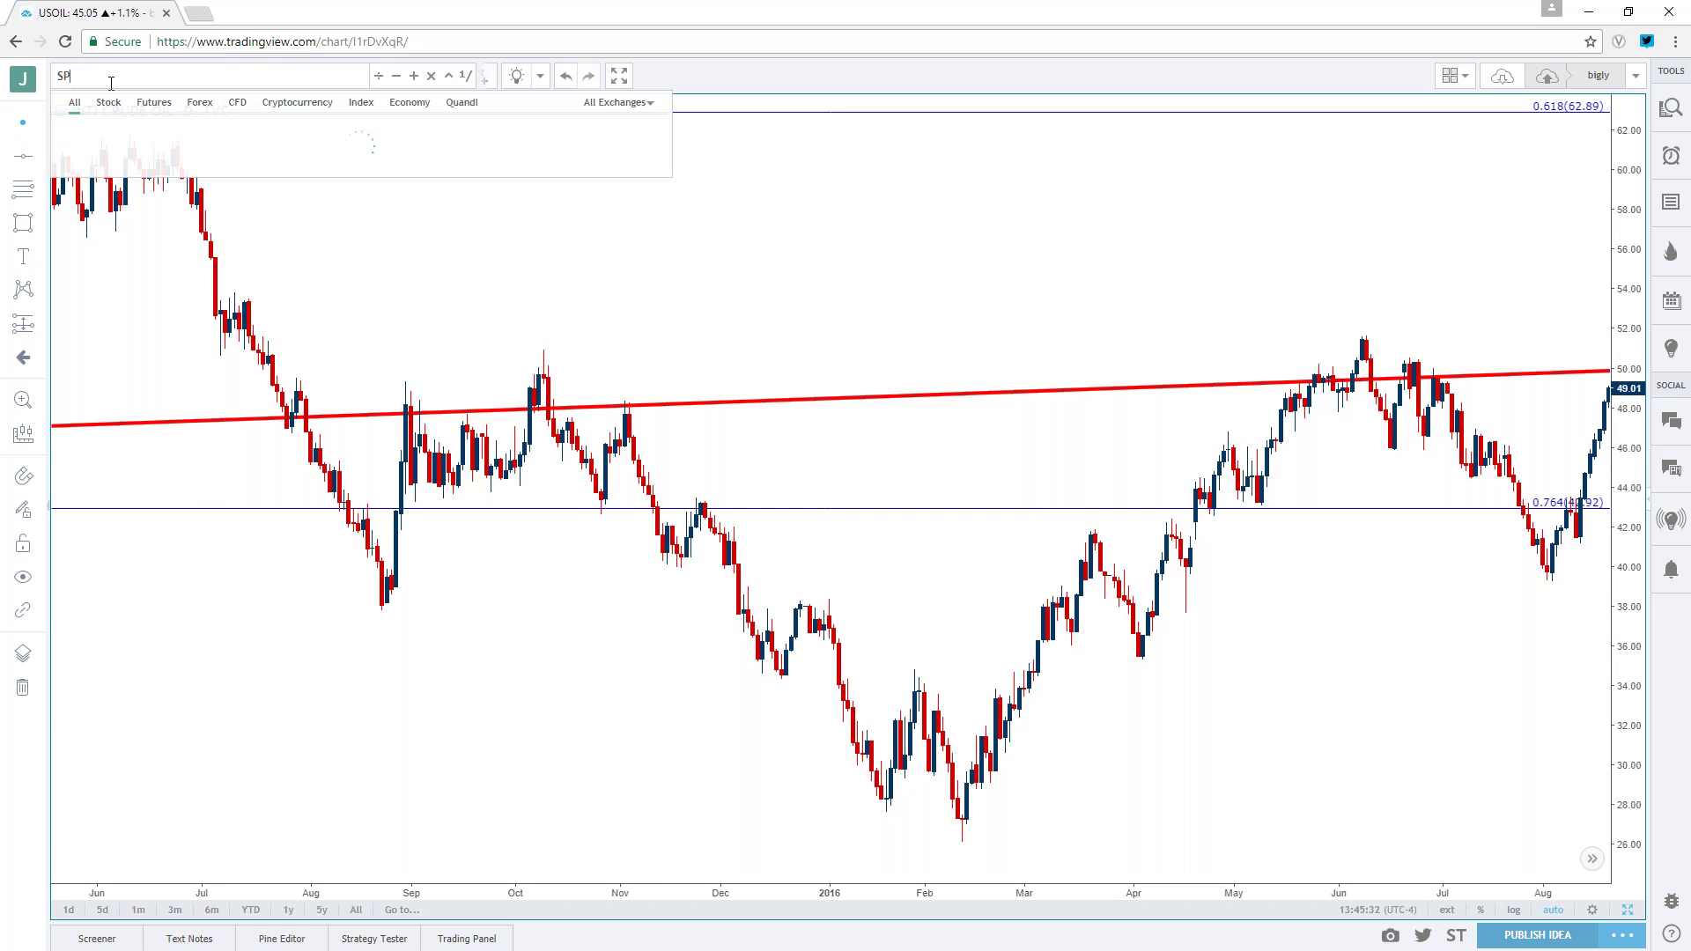
key("Return")
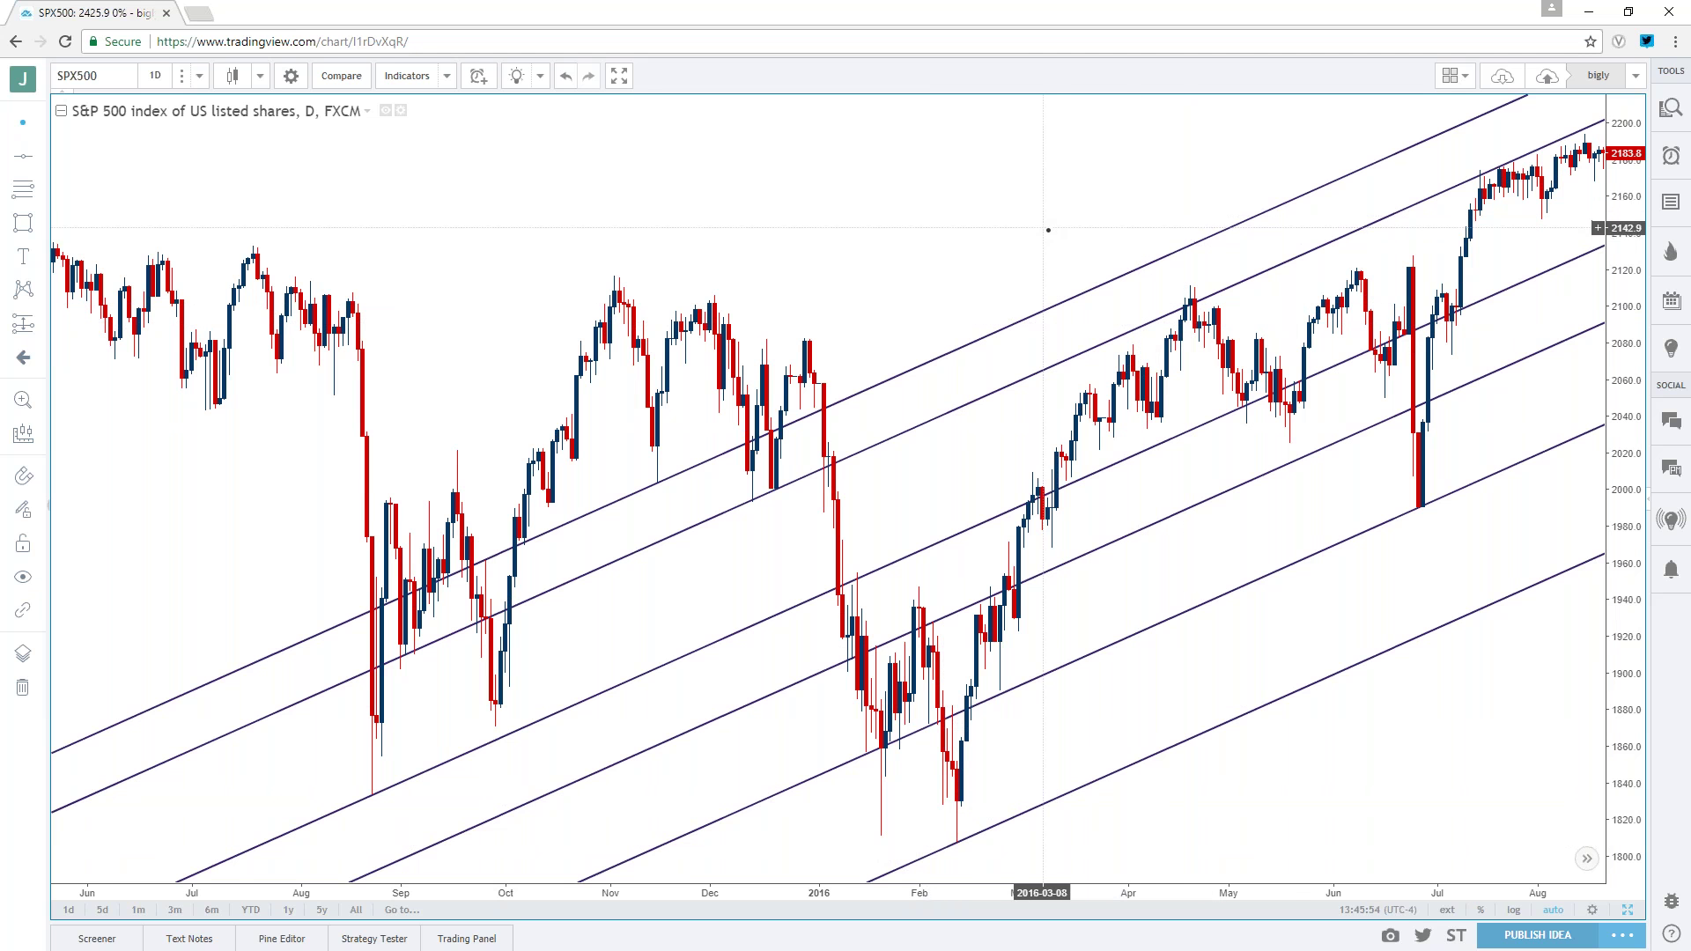
scroll(1045, 232, "down", 5)
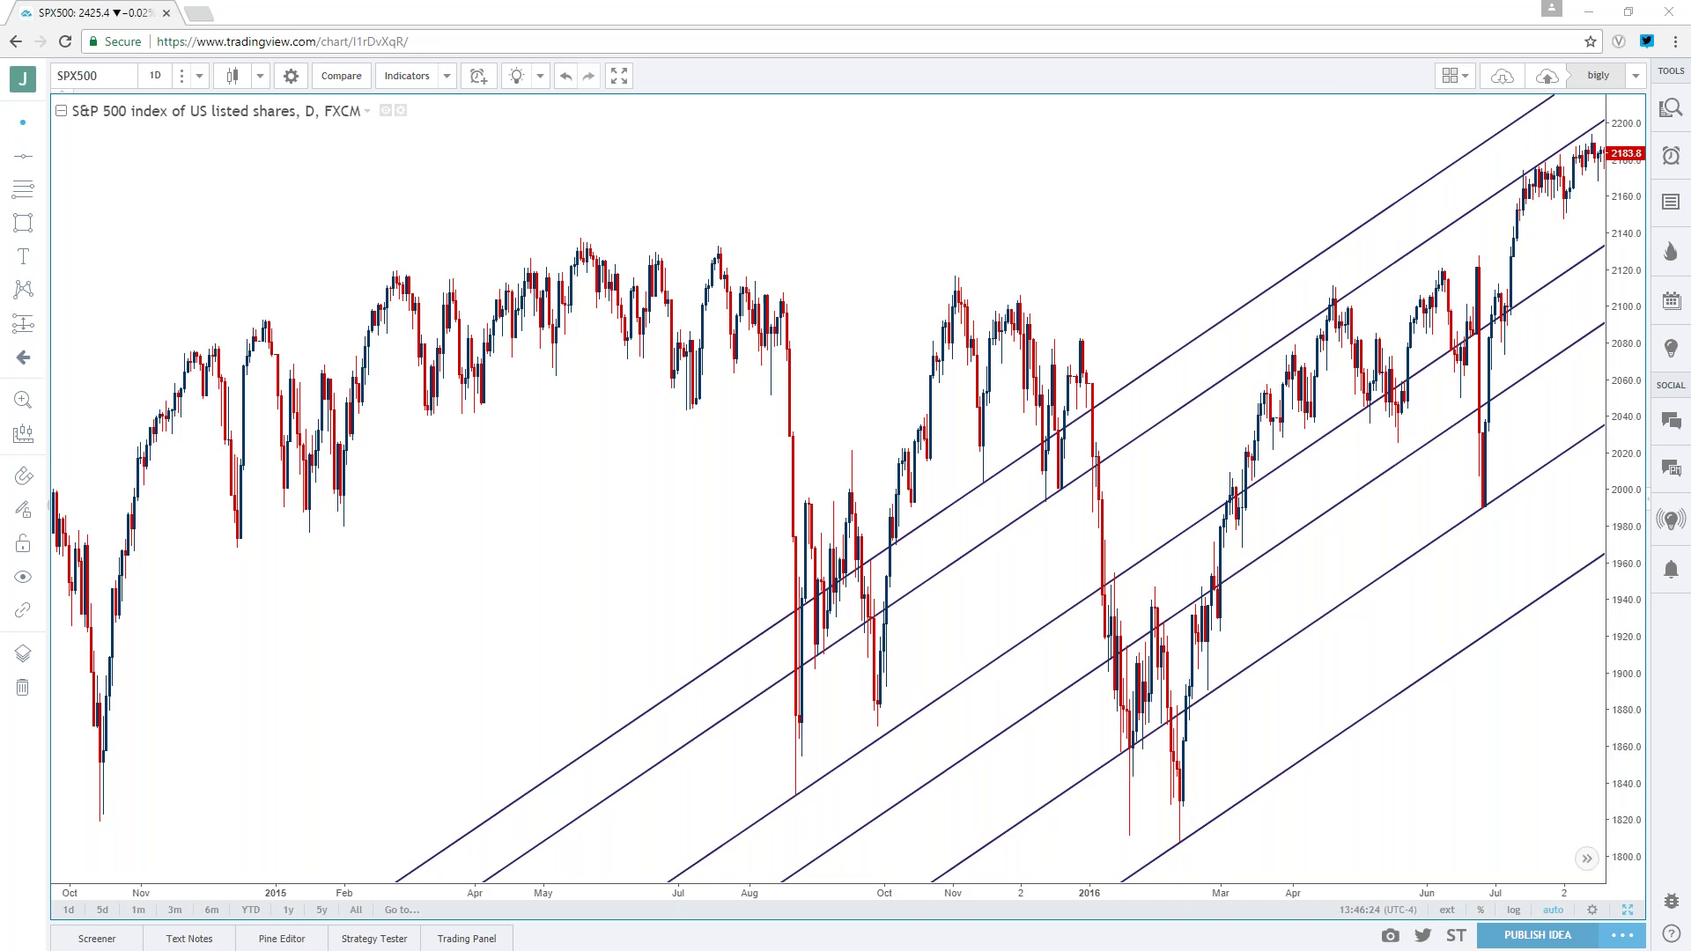
left_click_drag(1214, 282, 460, 401)
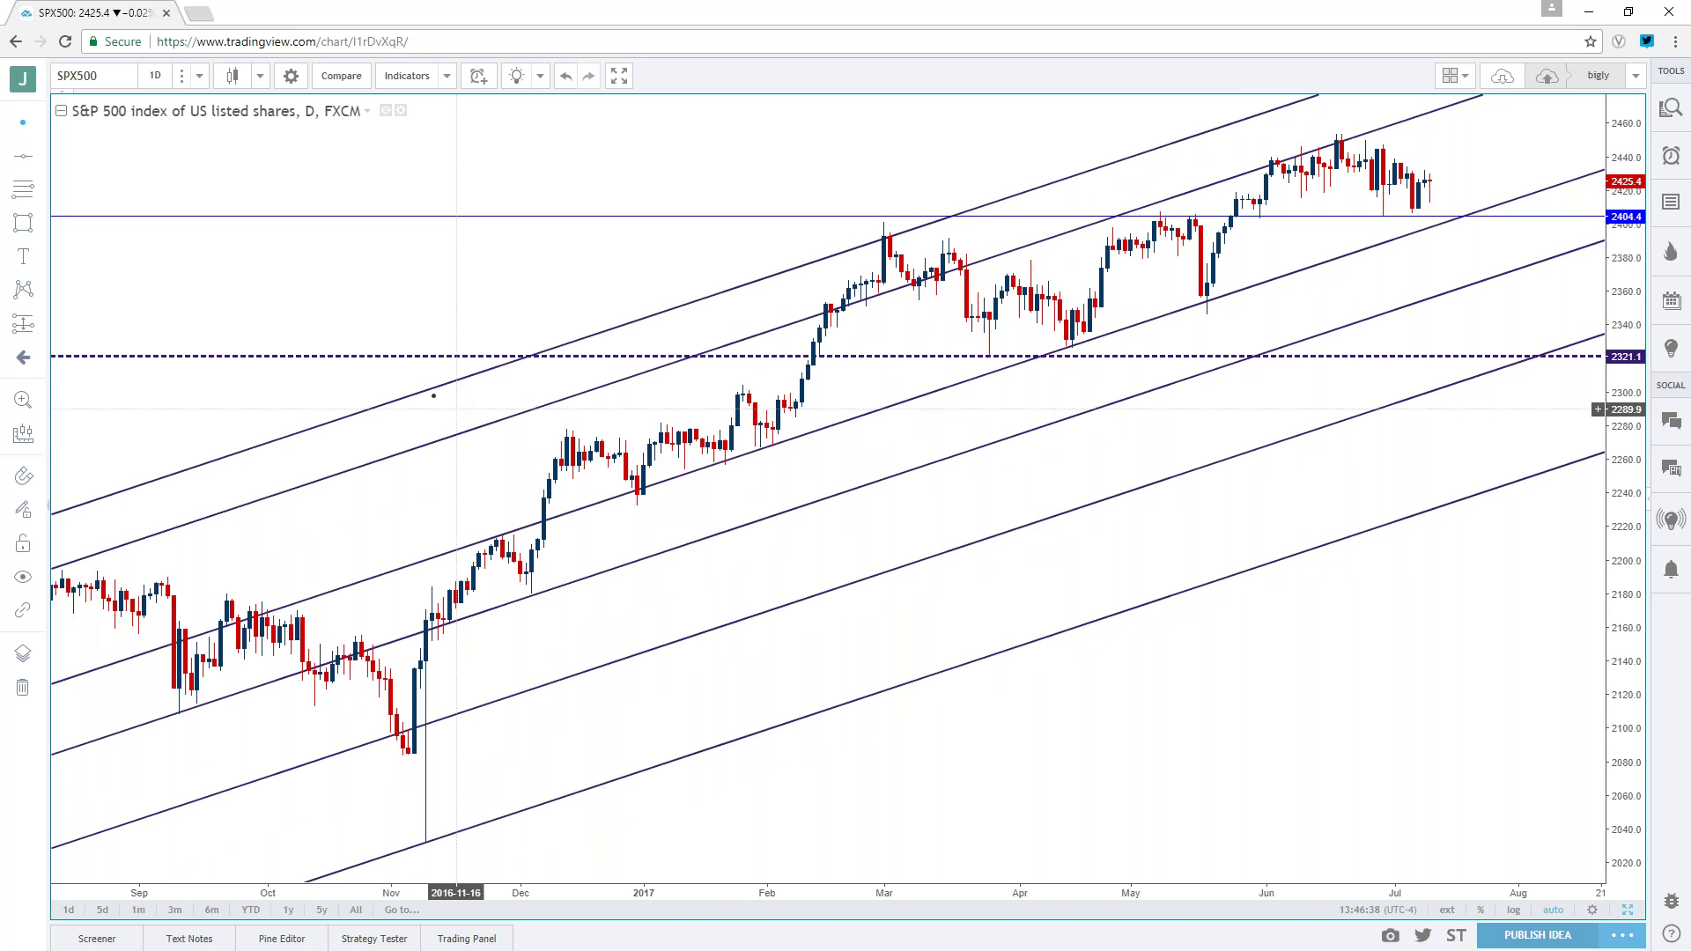
left_click(120, 80)
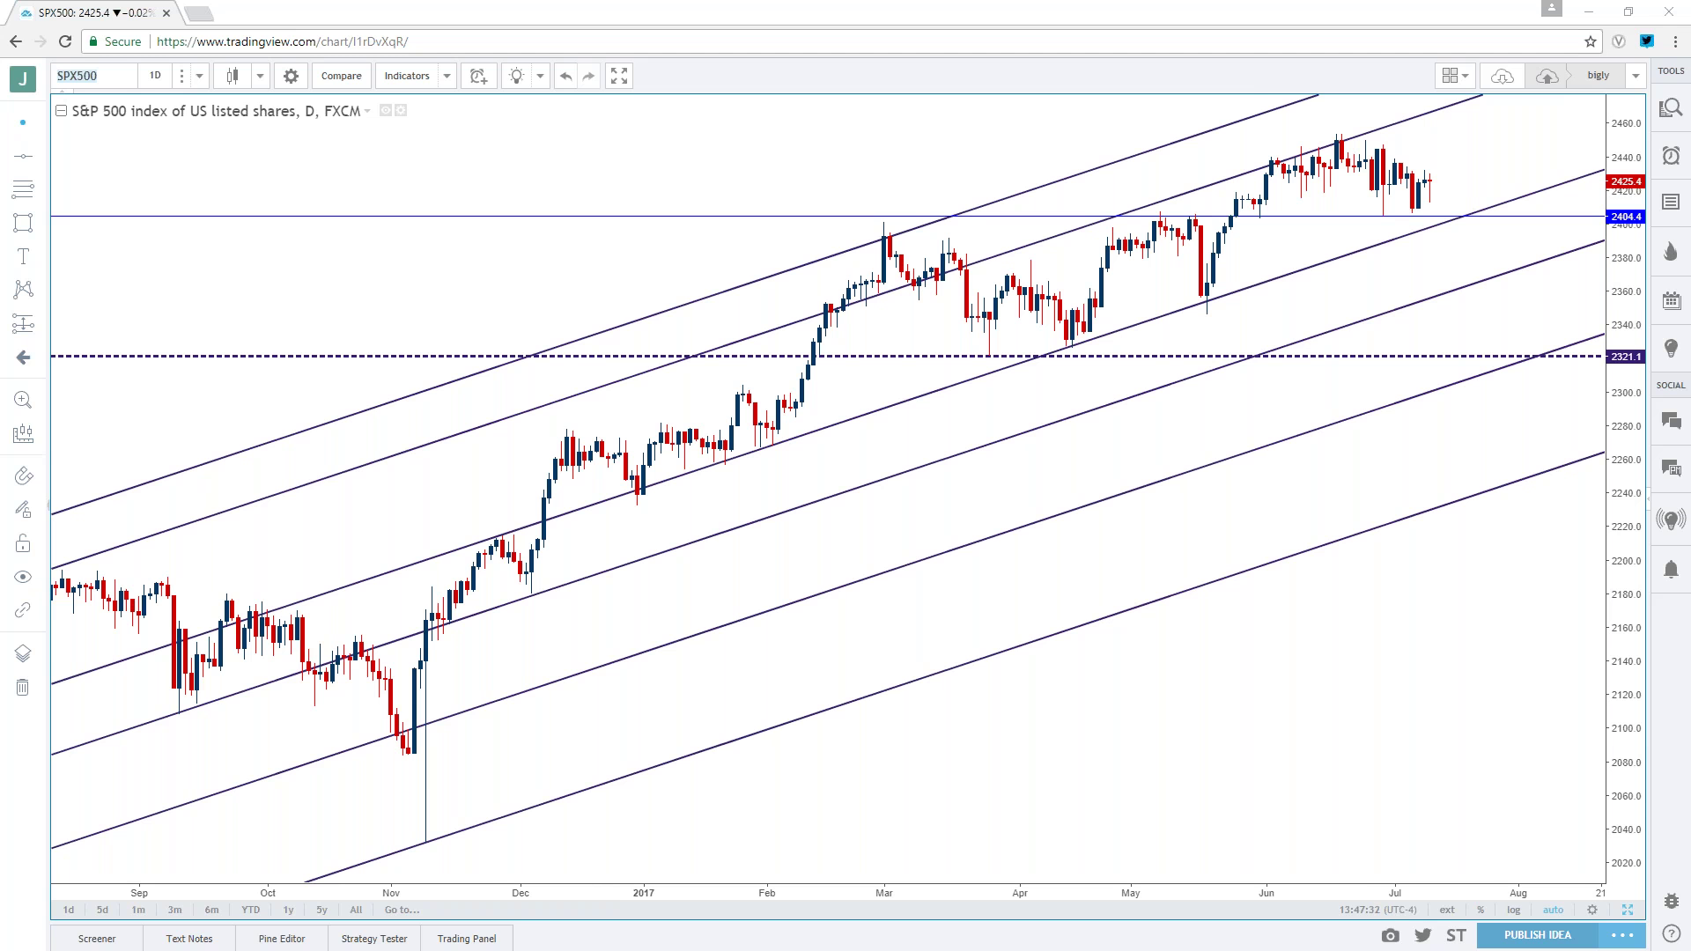
- Load the FX_IDC:EURUSD chart from the EURUSD search results
type("EURUSD")
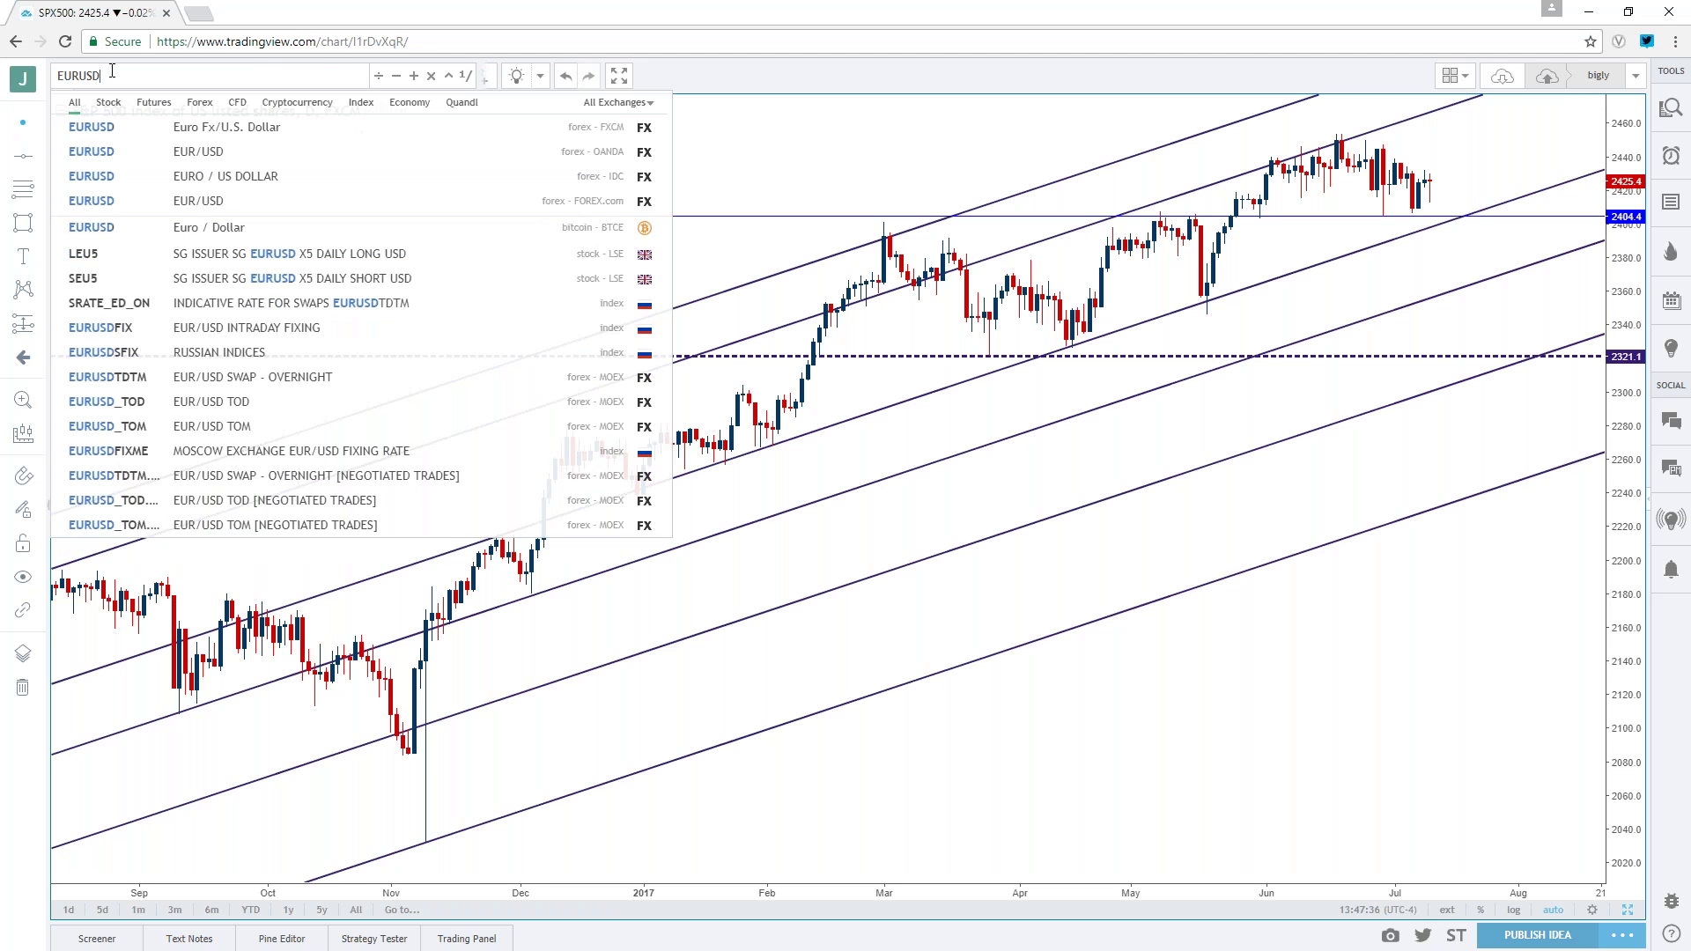
key("Down")
key("Down")
key("Down")
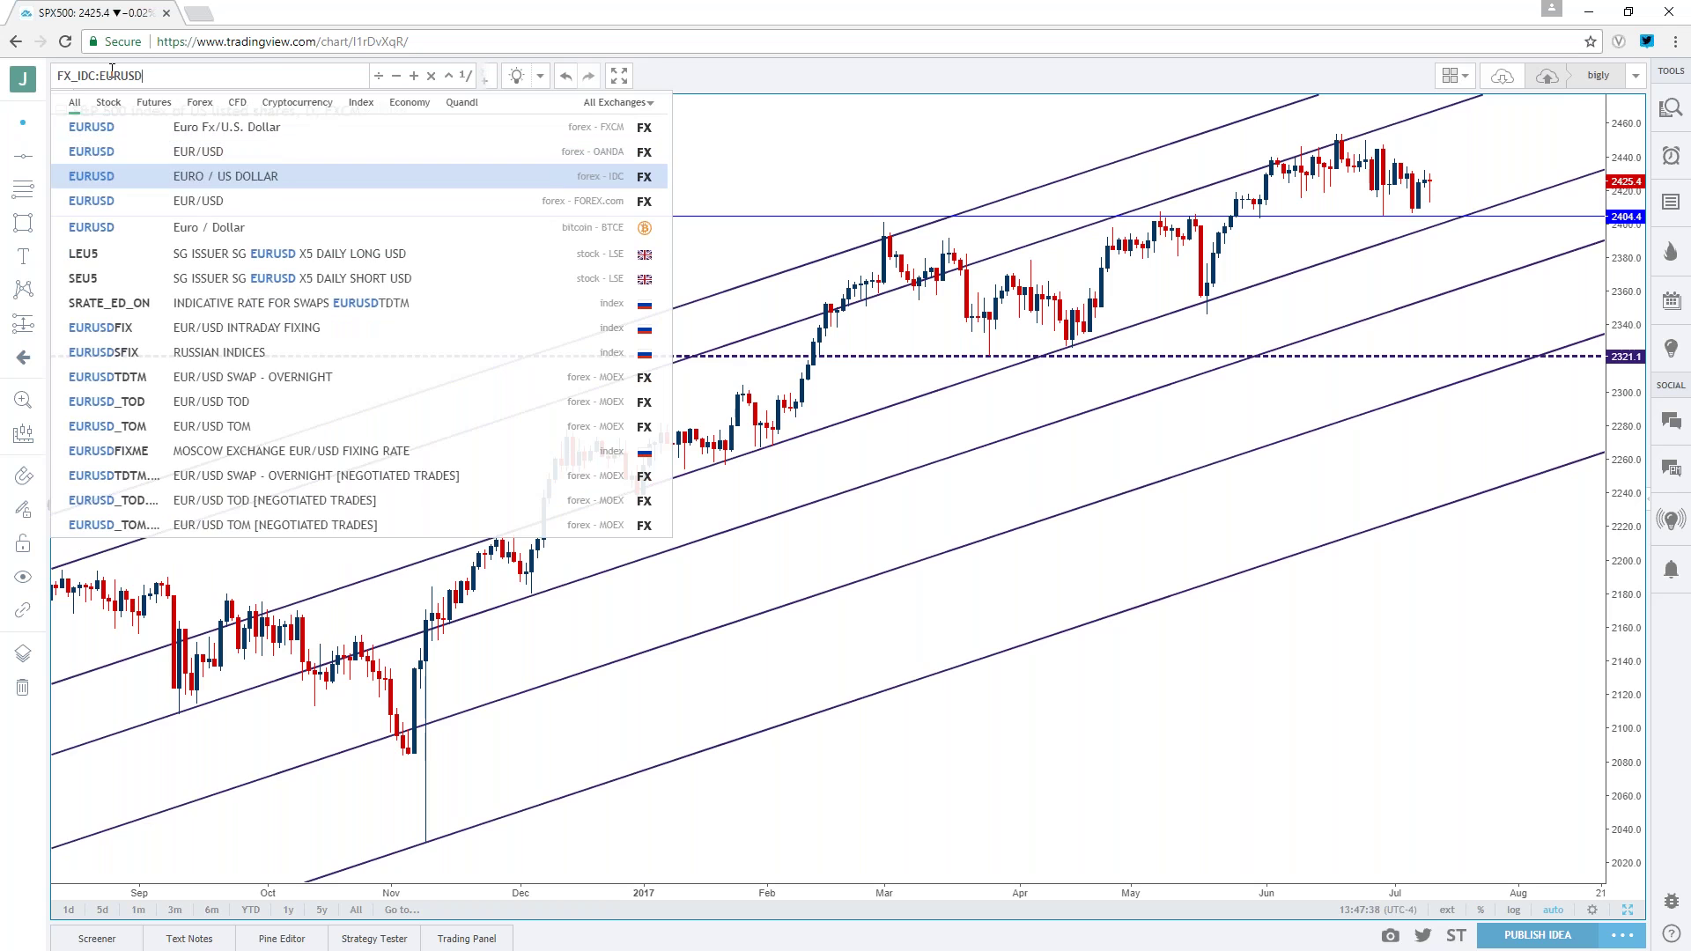
key("Return")
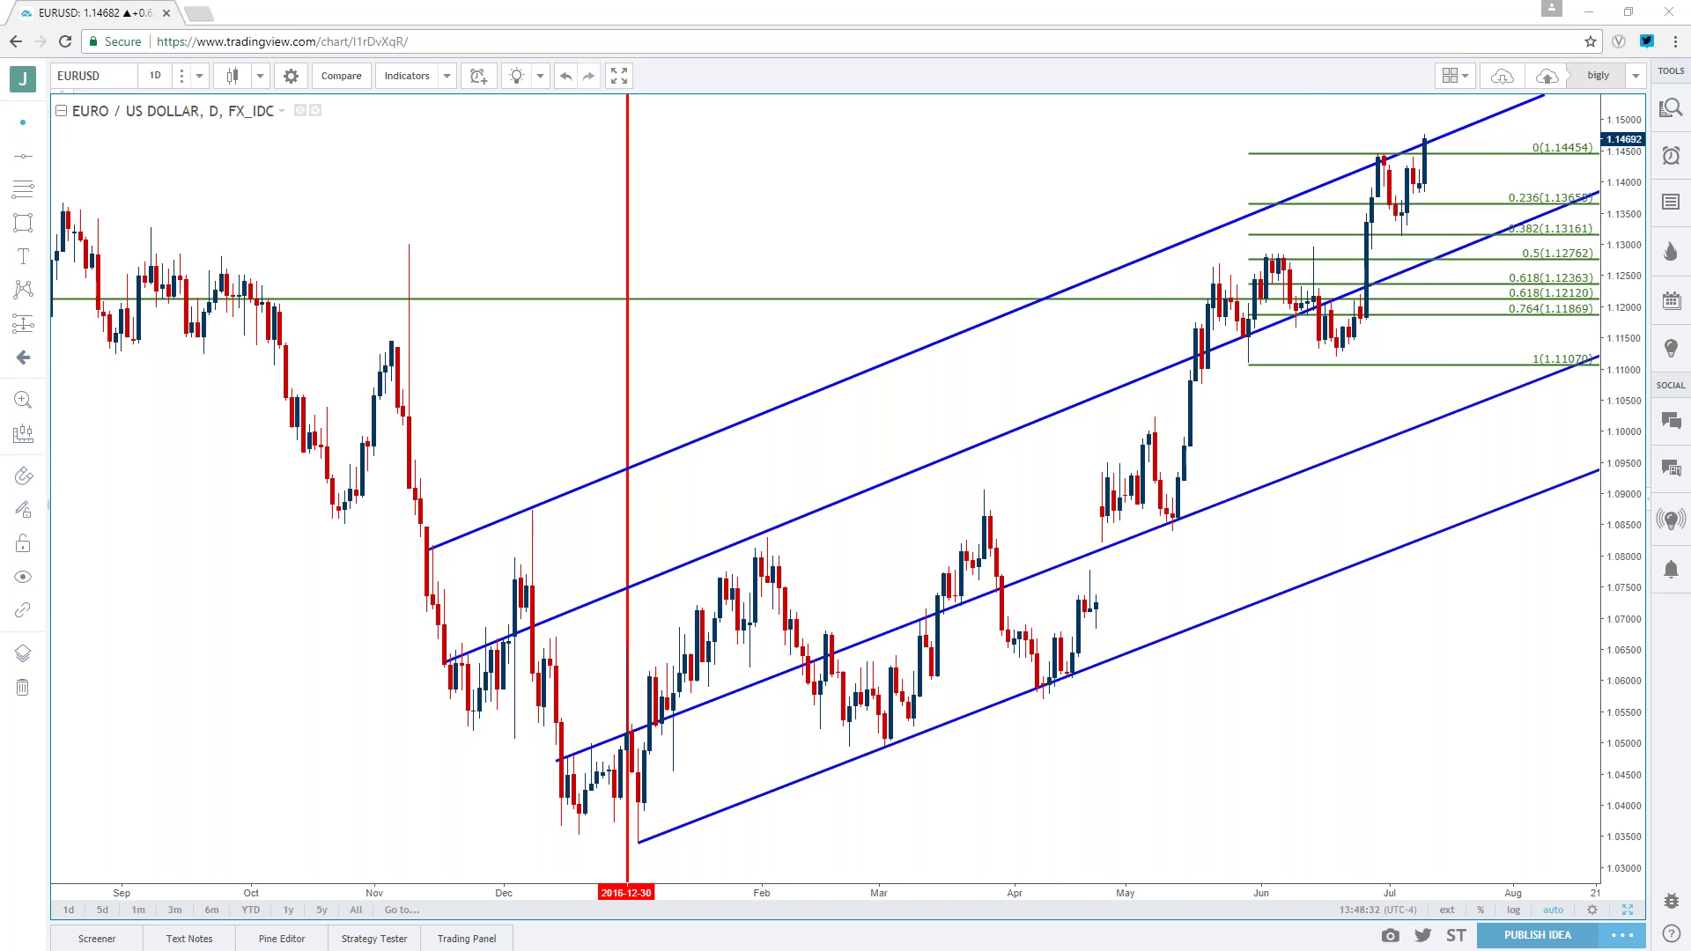
- Load GBPUSD on 1-hour candles, shifted left to show the falling channel and 1.2809–1.2861 zone
left_click(75, 69)
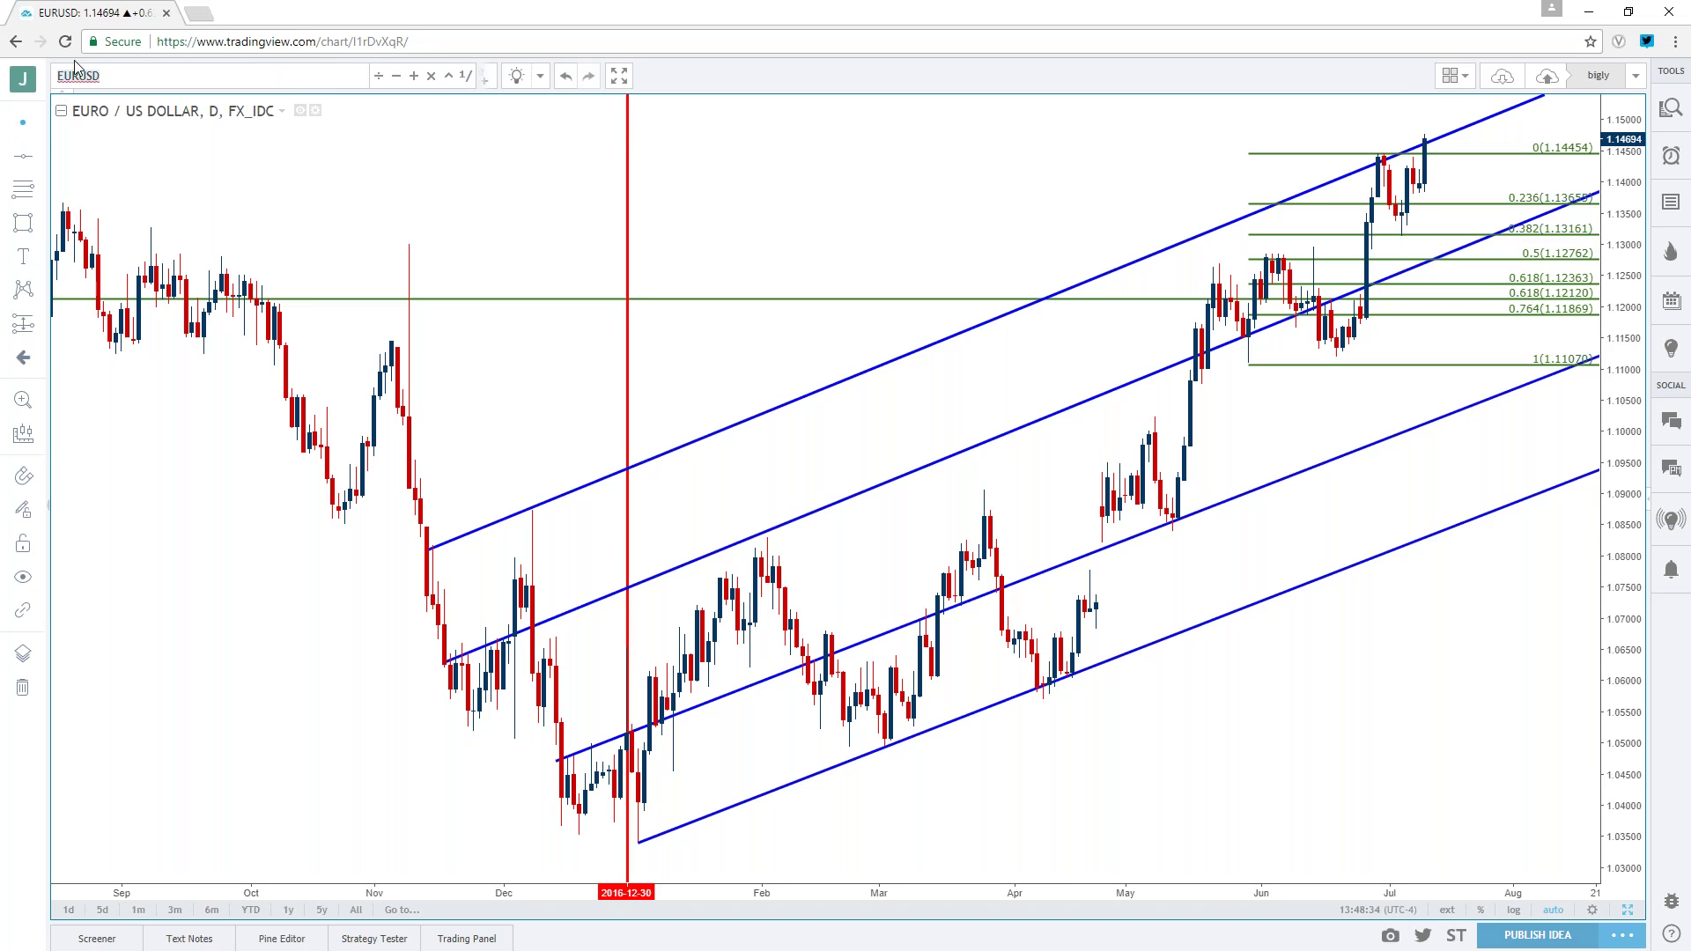
type("GBPUSD")
key("Down")
key("Return")
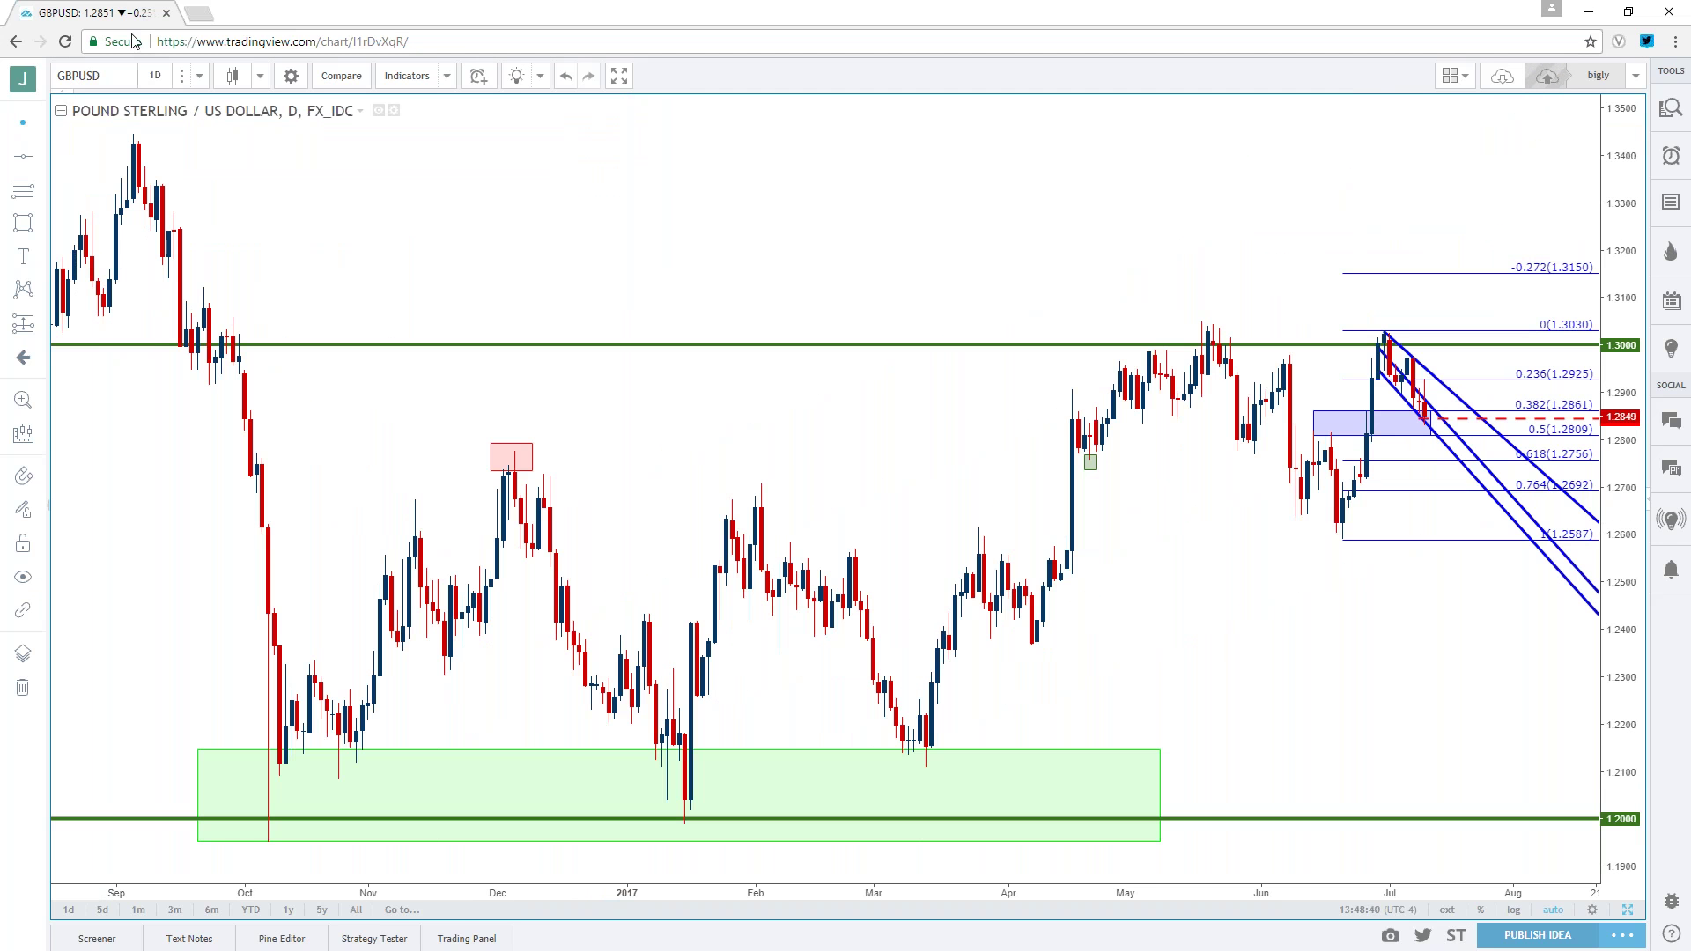
left_click(155, 75)
left_click(172, 265)
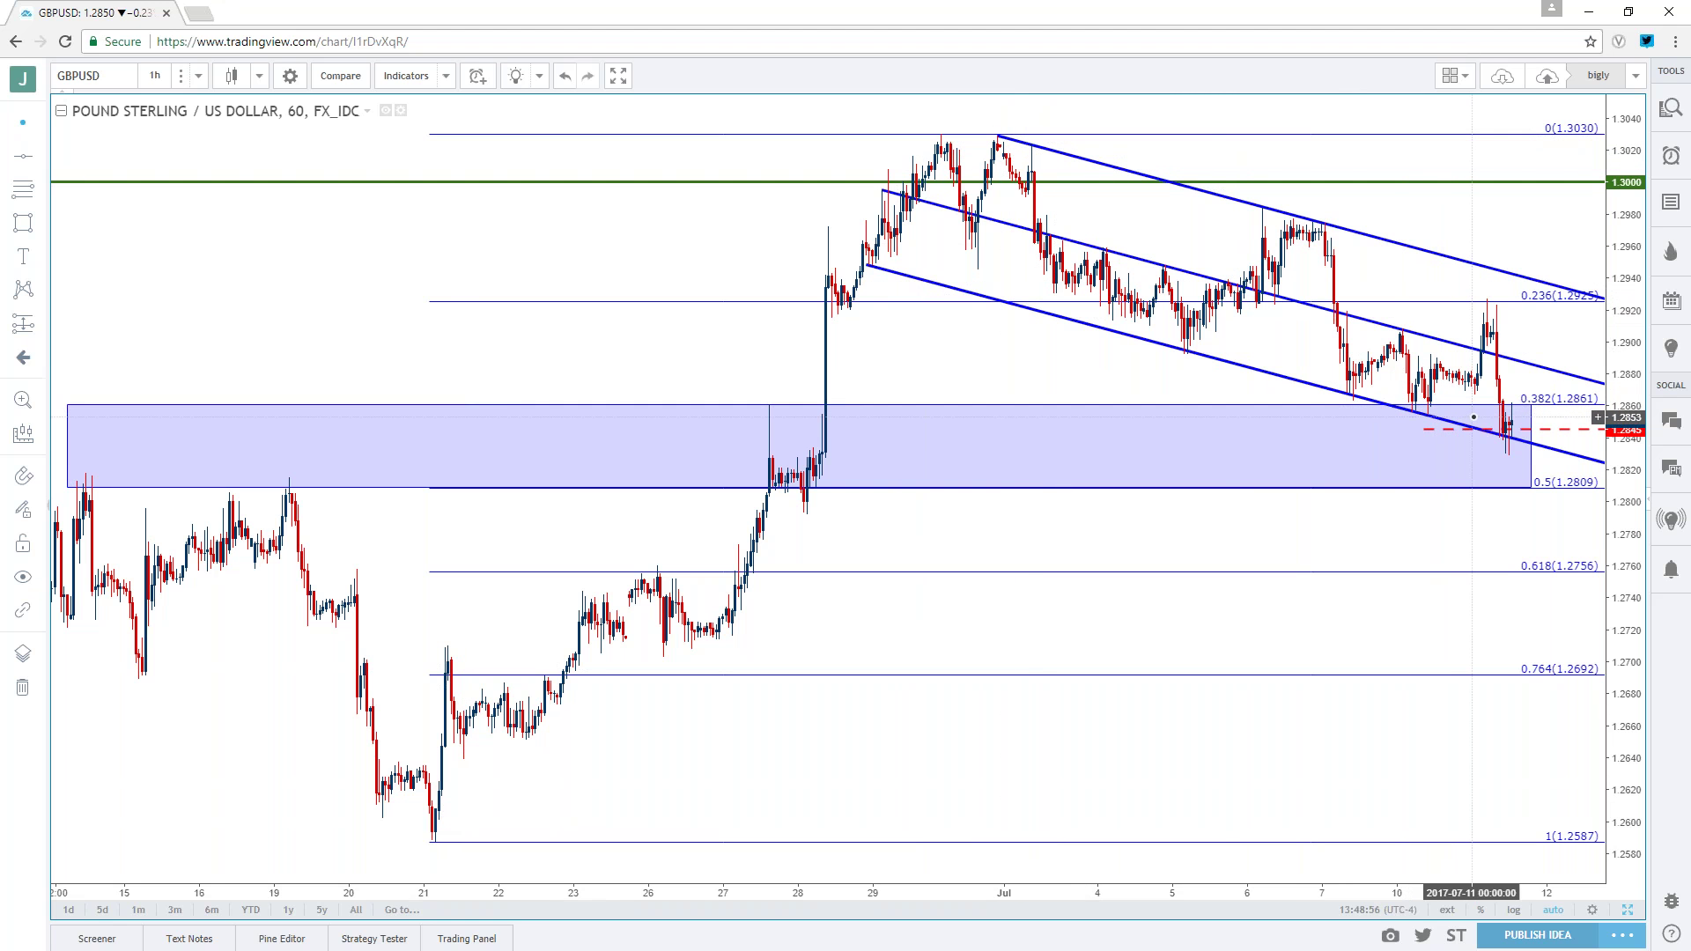
left_click_drag(1237, 385, 1027, 390)
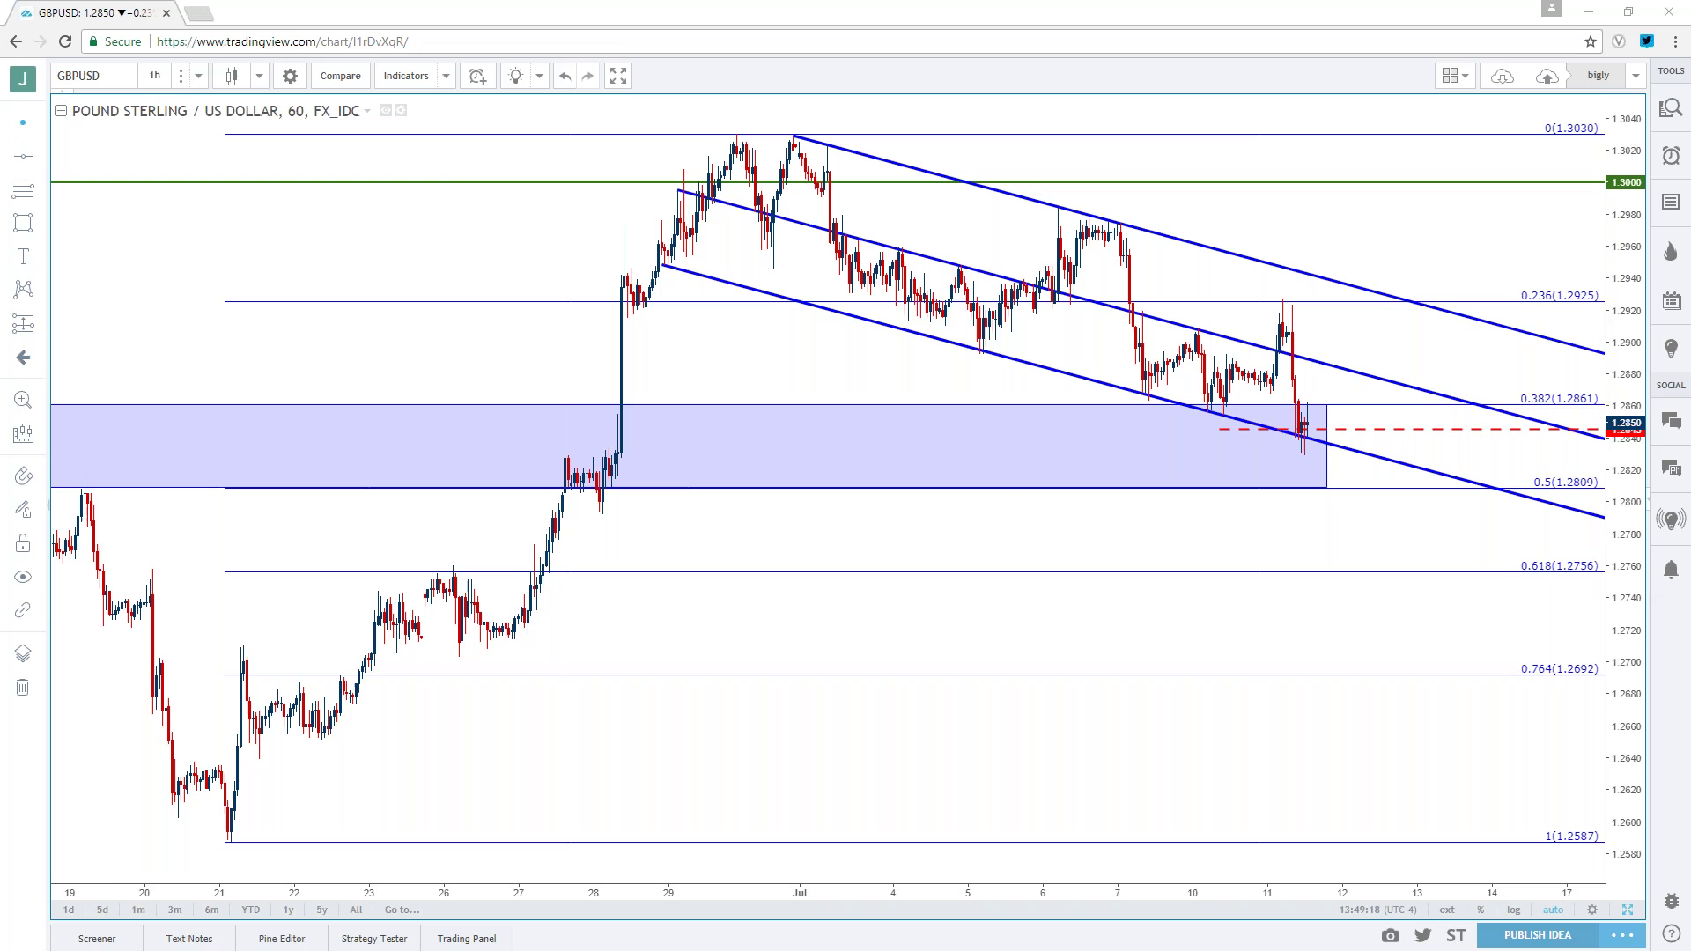
left_click(79, 76)
- Reload TVC:USOIL, restore the single full-size chart, and set it to daily candles
type("US")
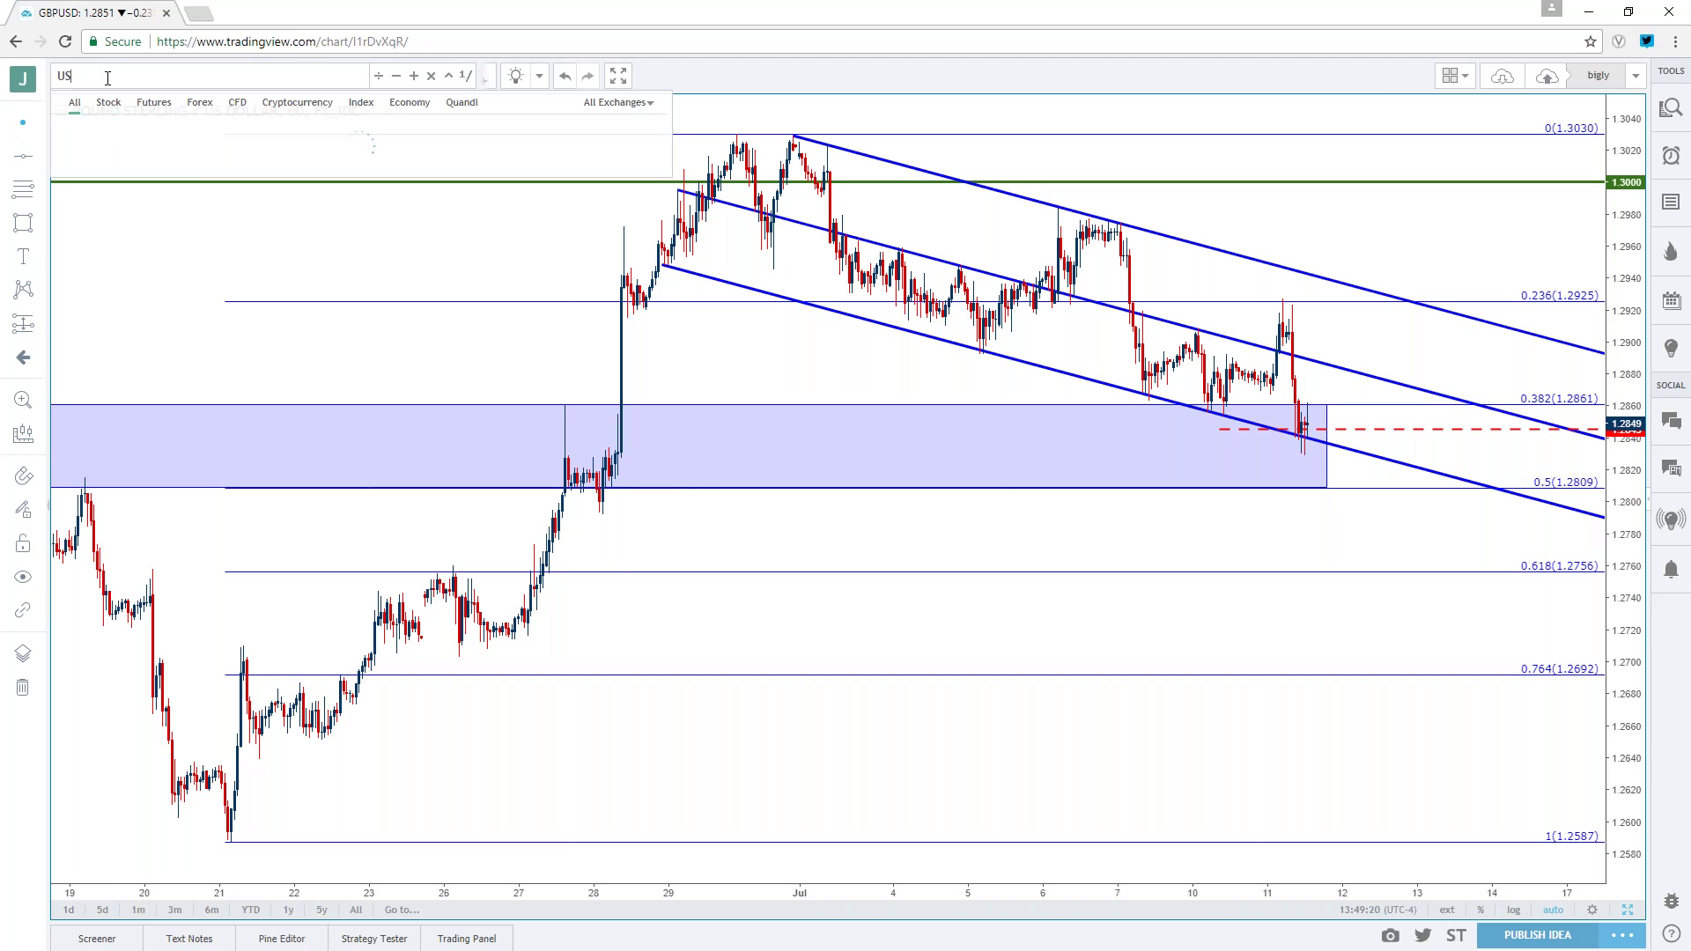
type("OIL")
key("Down")
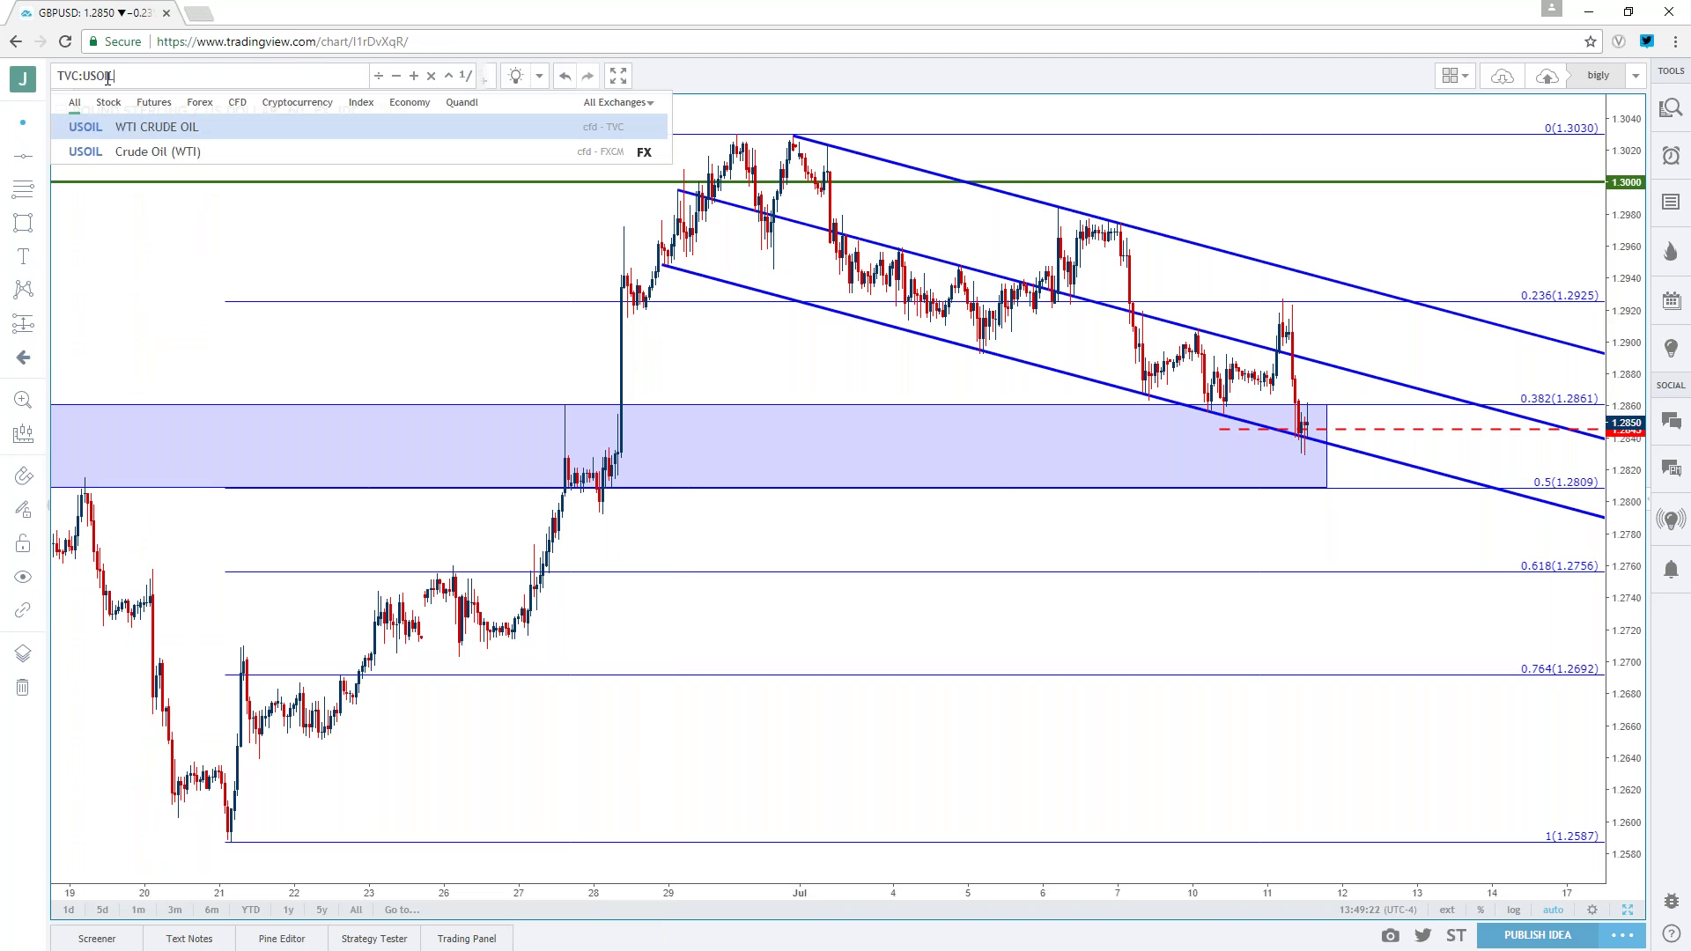
key("Return")
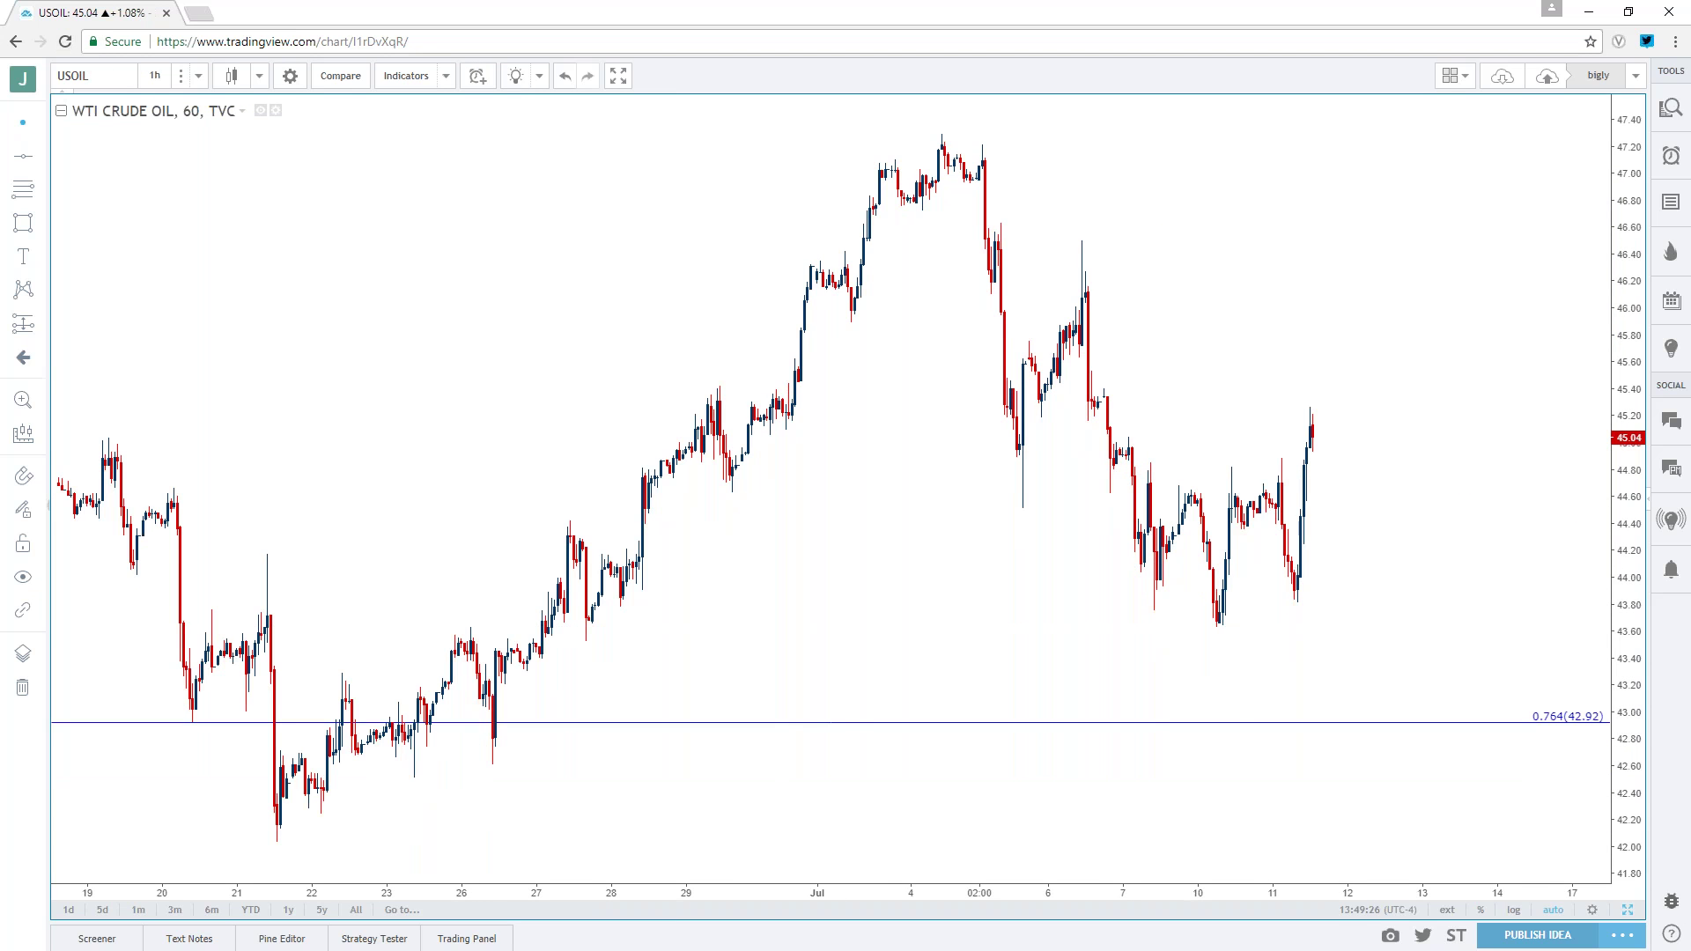
left_click(1636, 913)
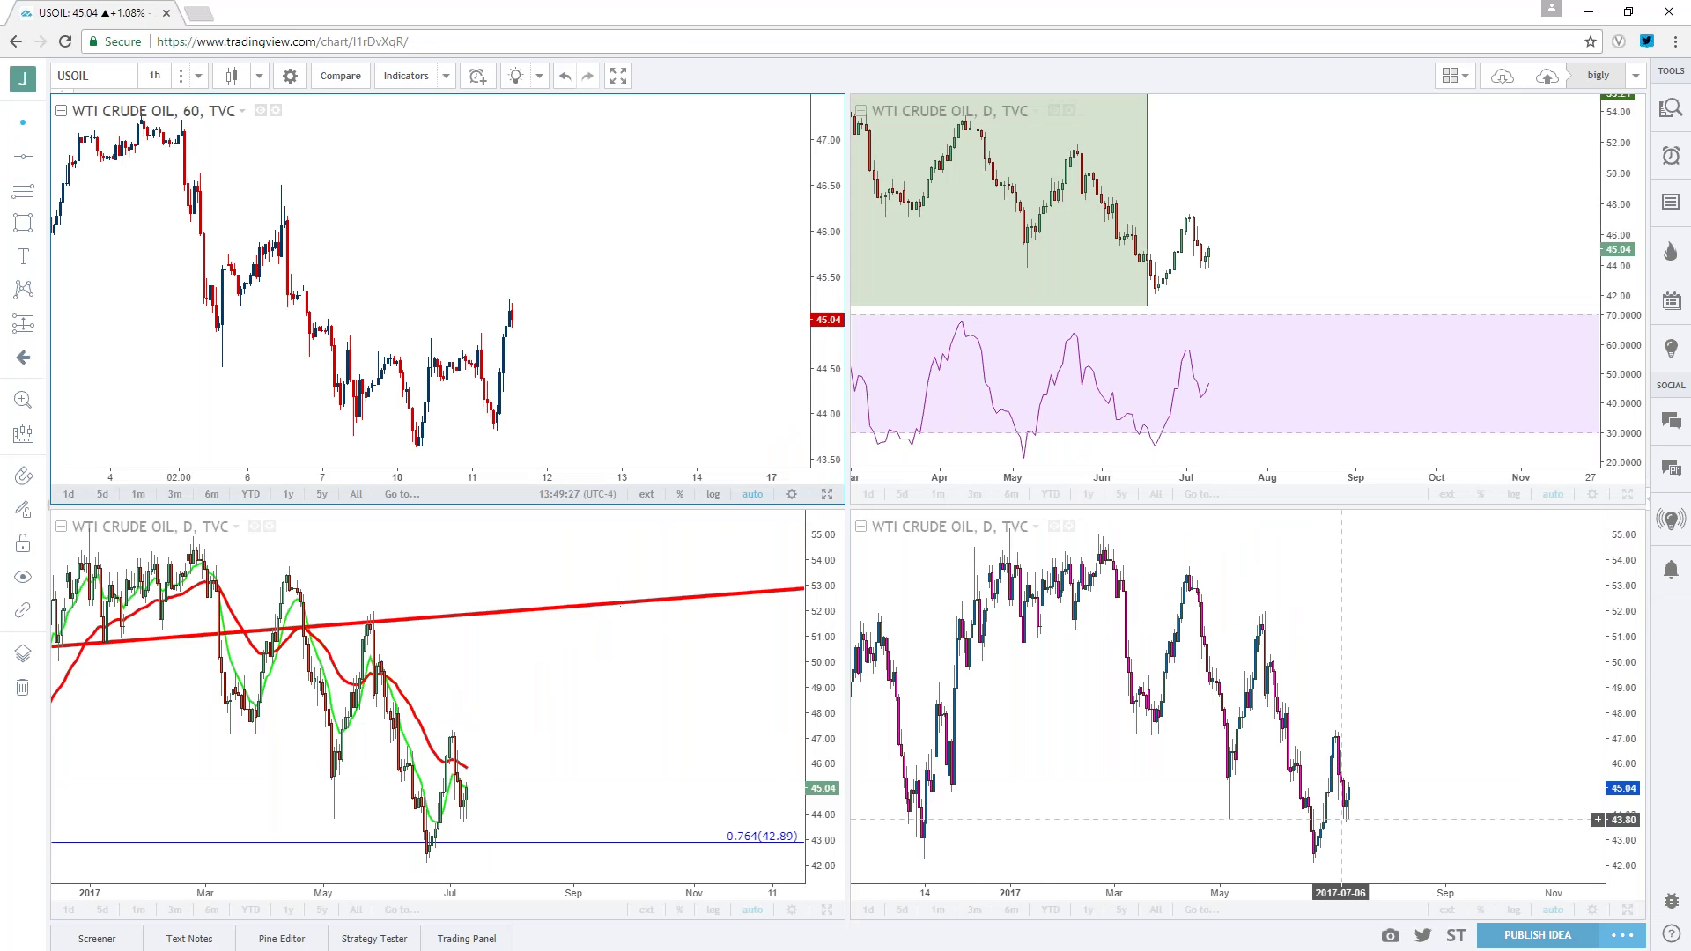
left_click(826, 500)
left_click(155, 76)
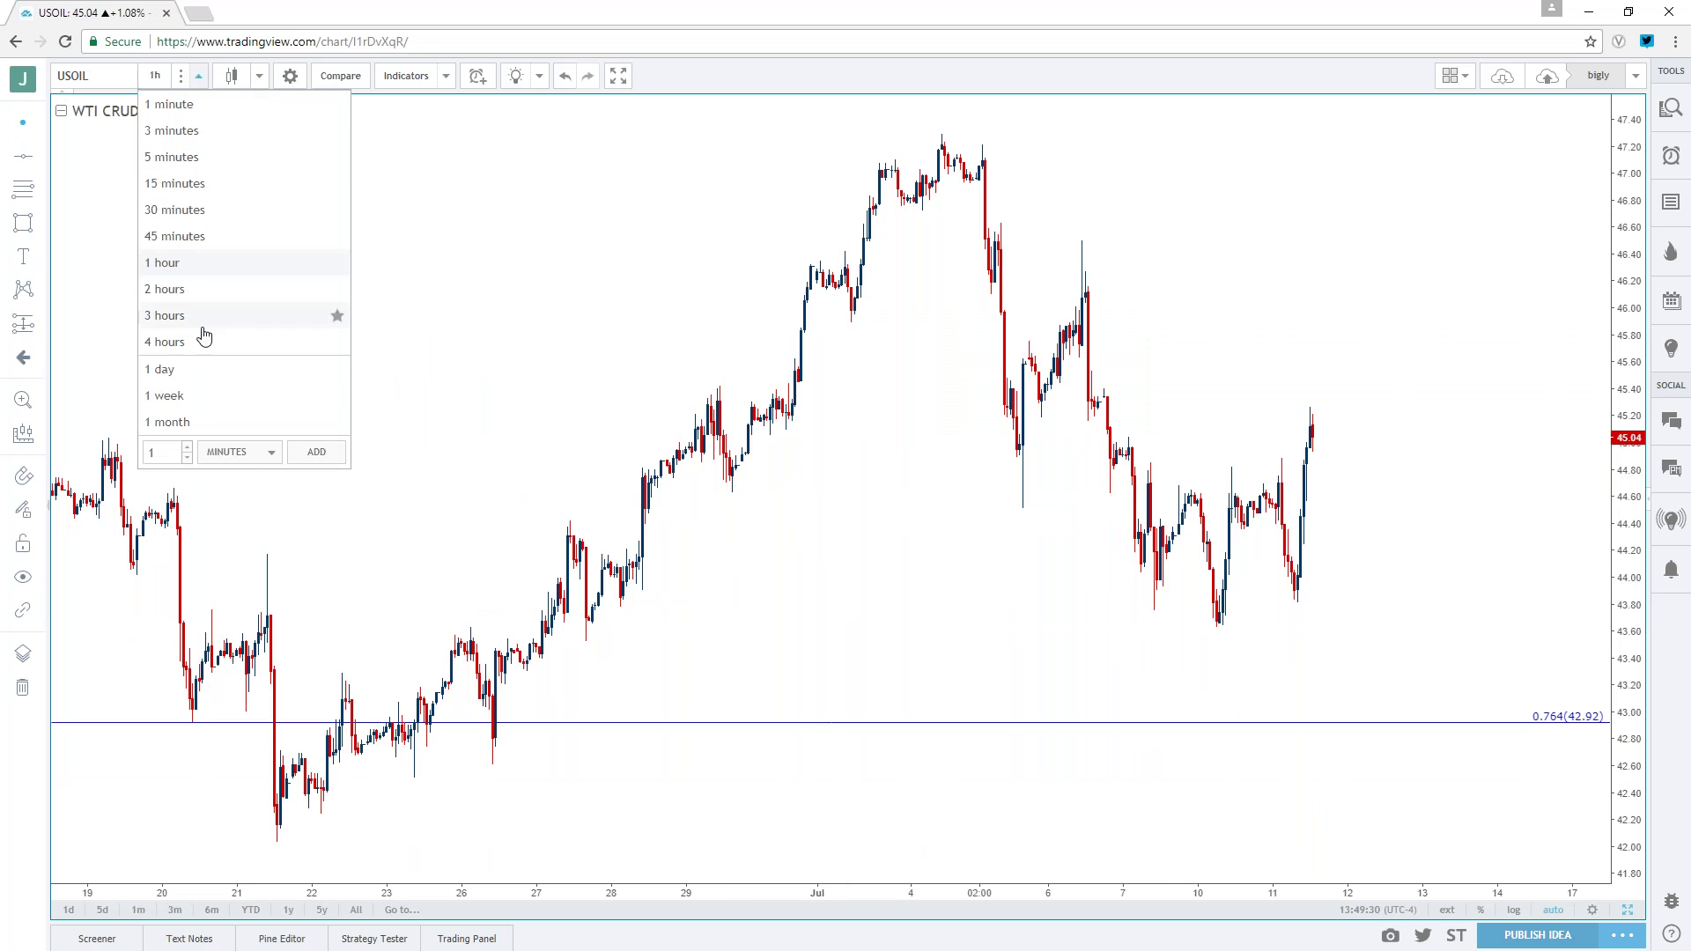
left_click(184, 375)
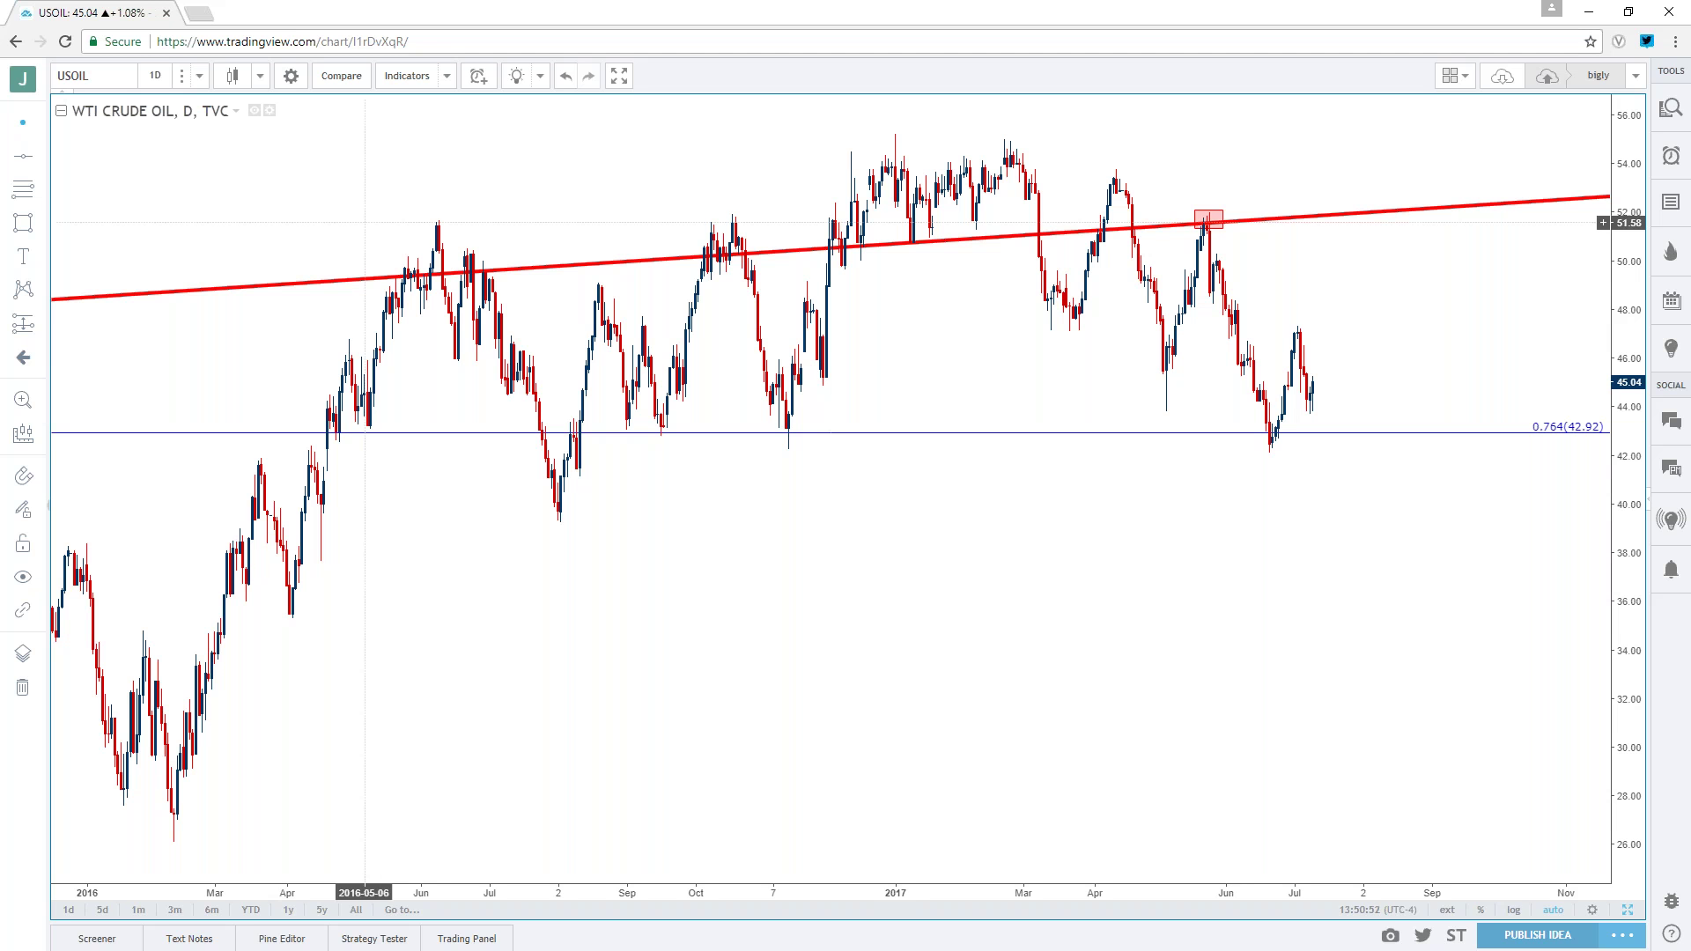
- Set the crude oil chart to weekly candles and zoom out back to the 1999 low
left_click(151, 75)
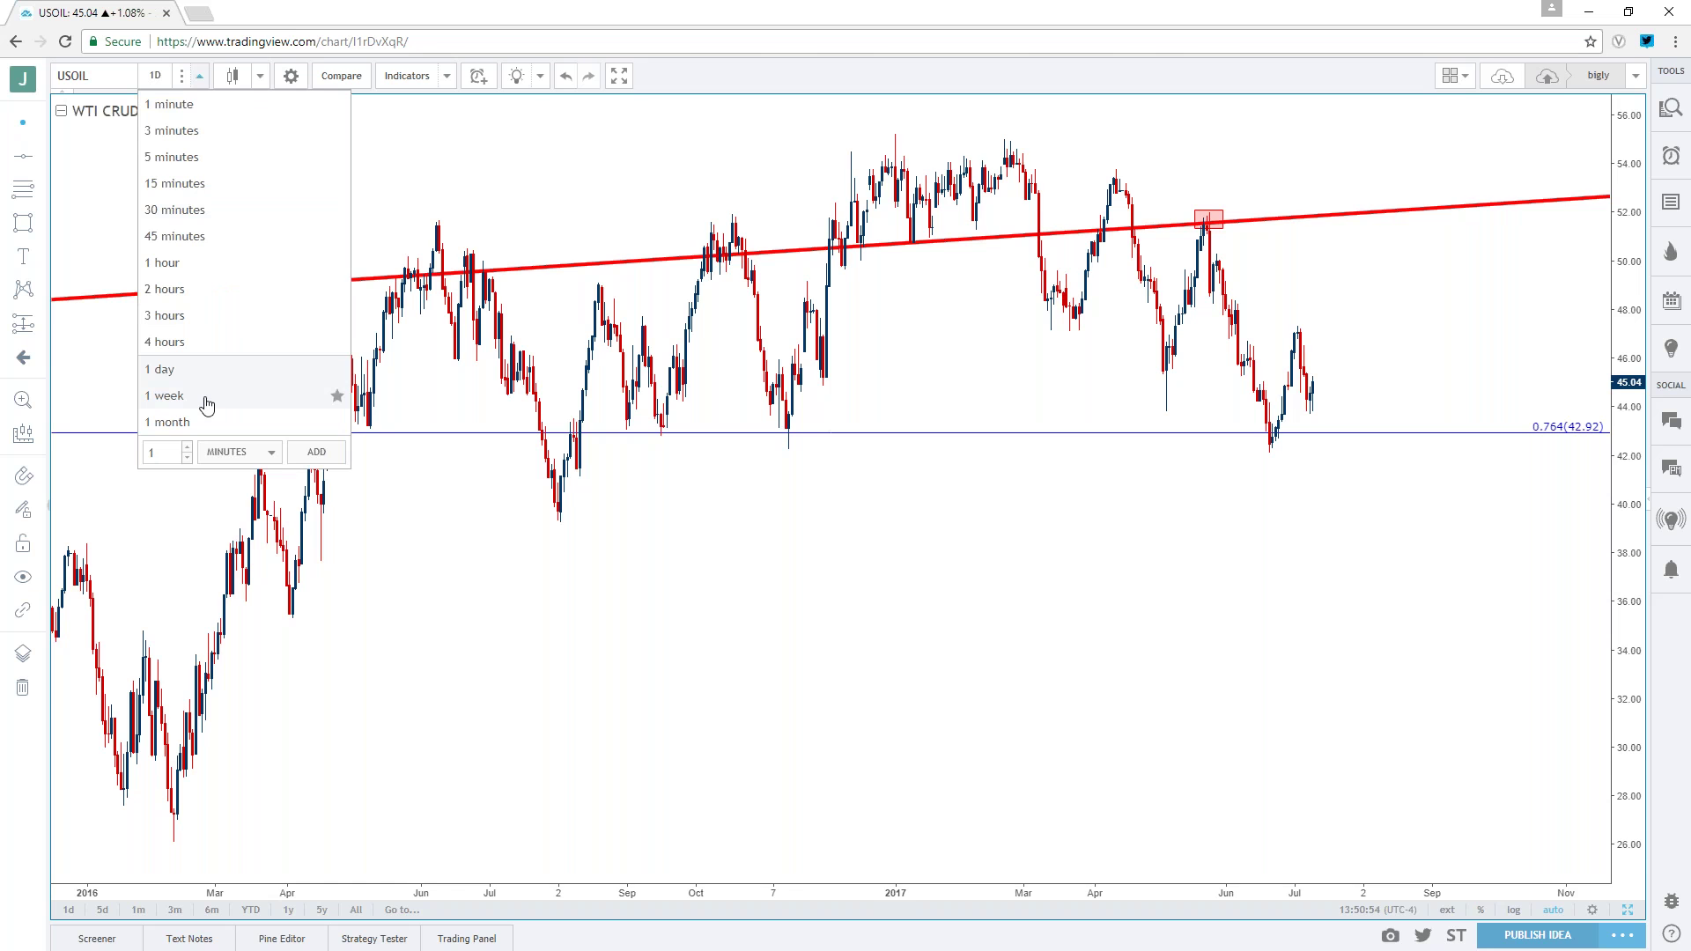
left_click(169, 395)
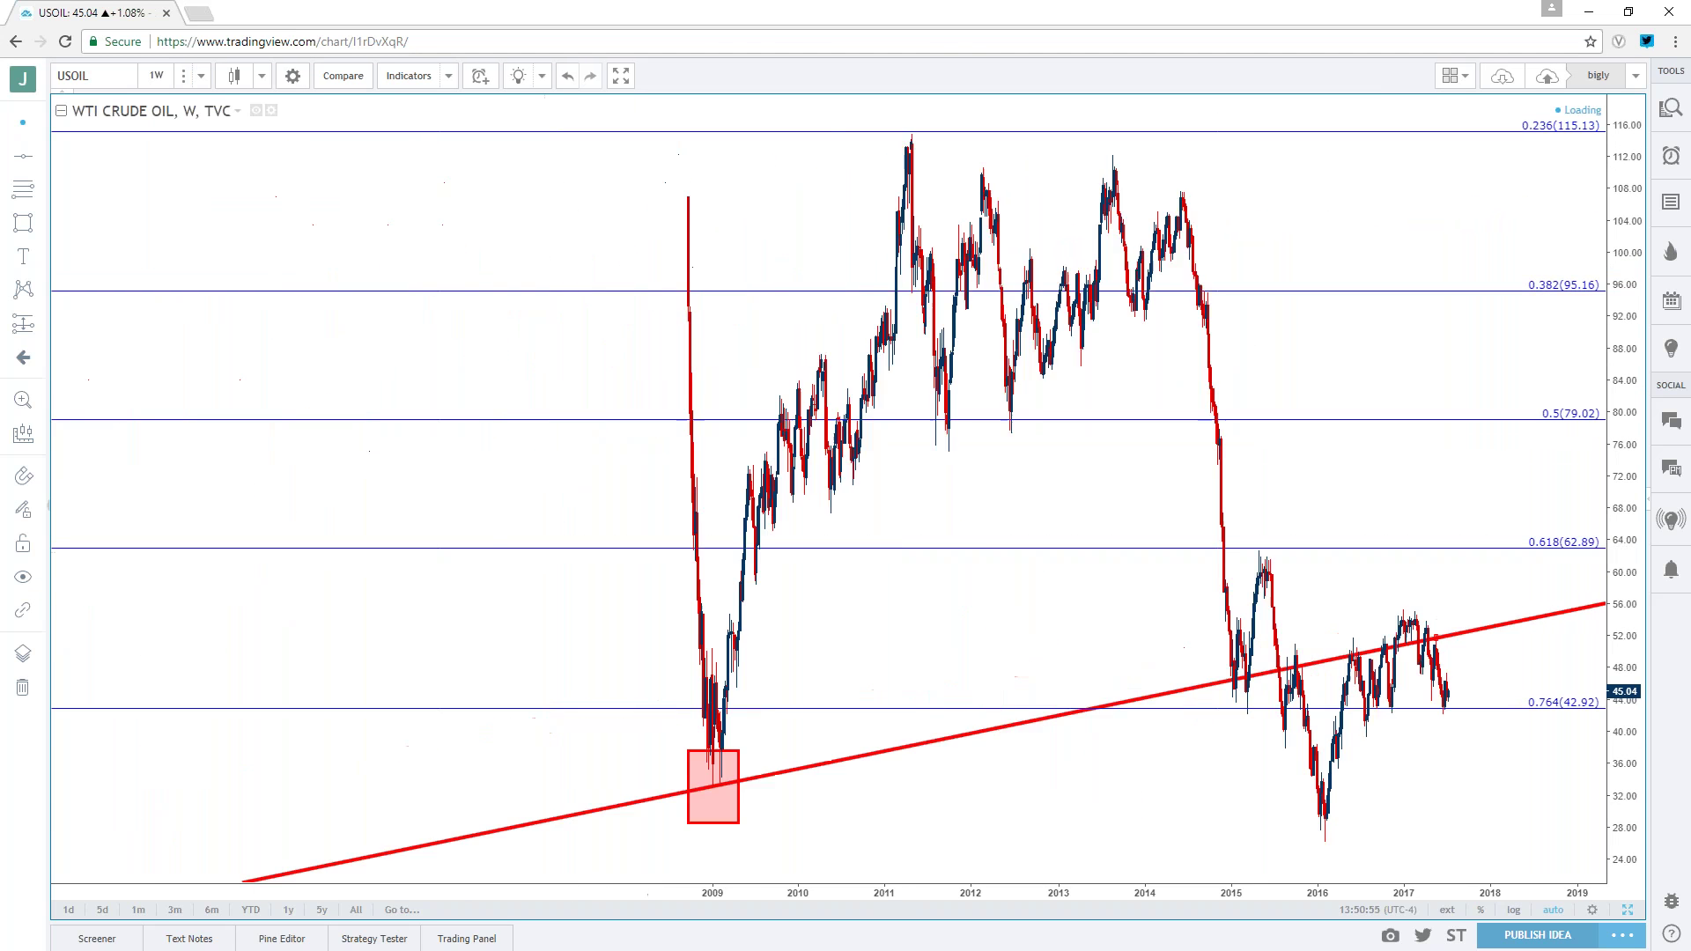
scroll(564, 564, "down", 3)
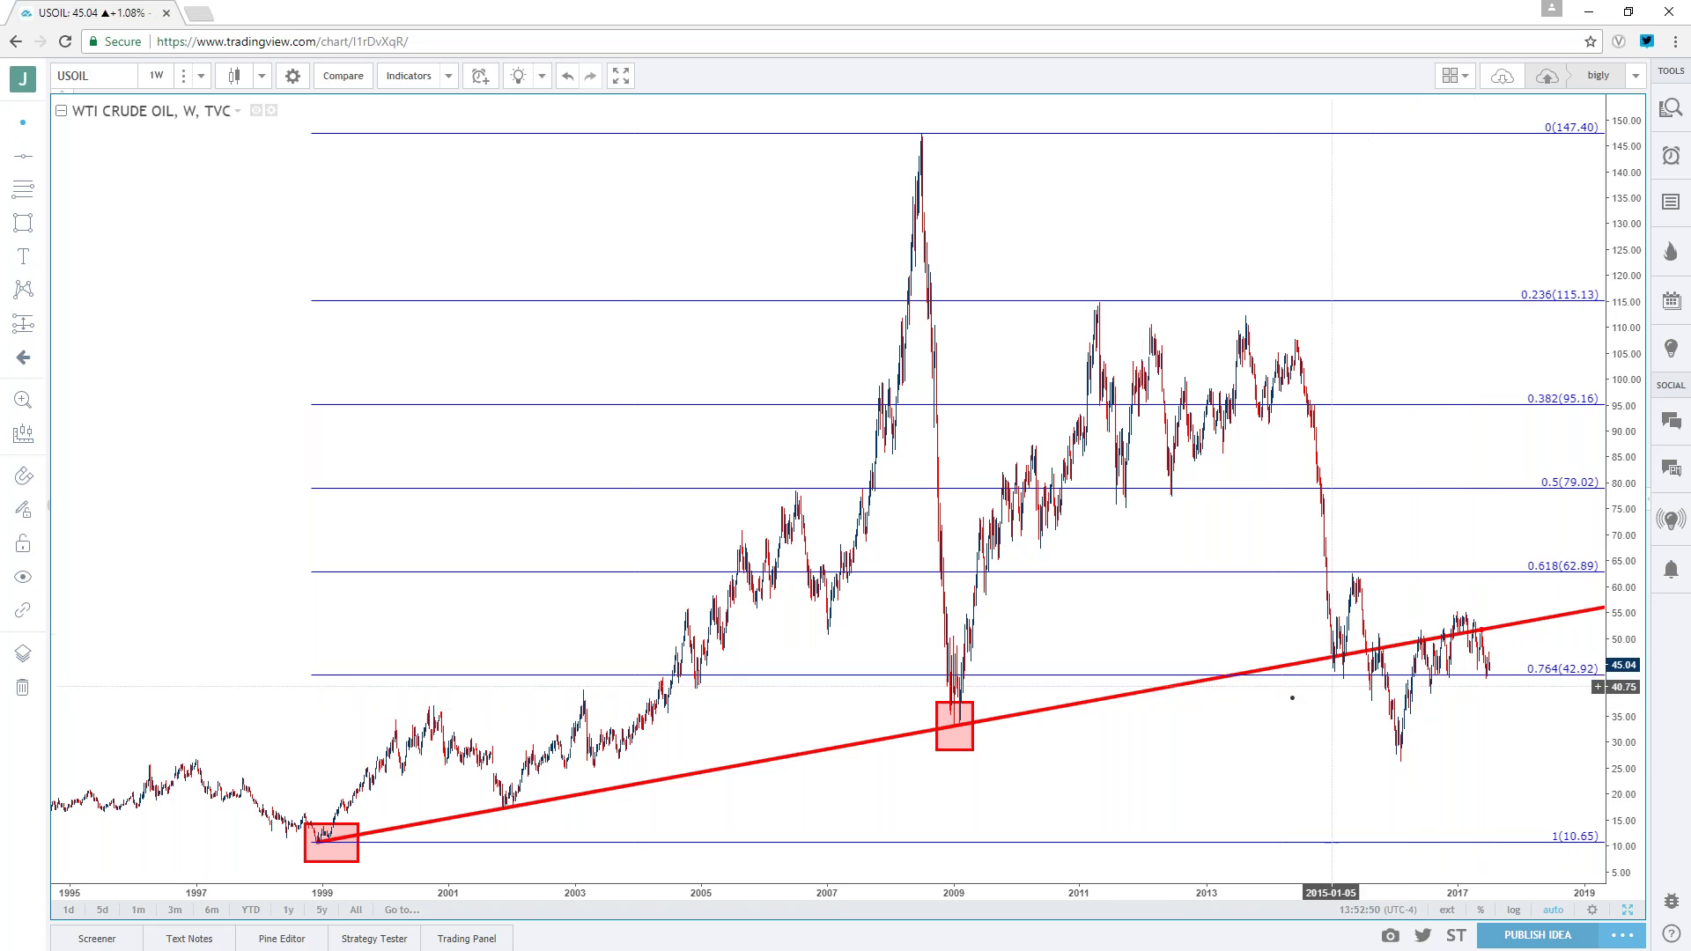
left_click(974, 735)
scroll(1100, 721, "up", 5)
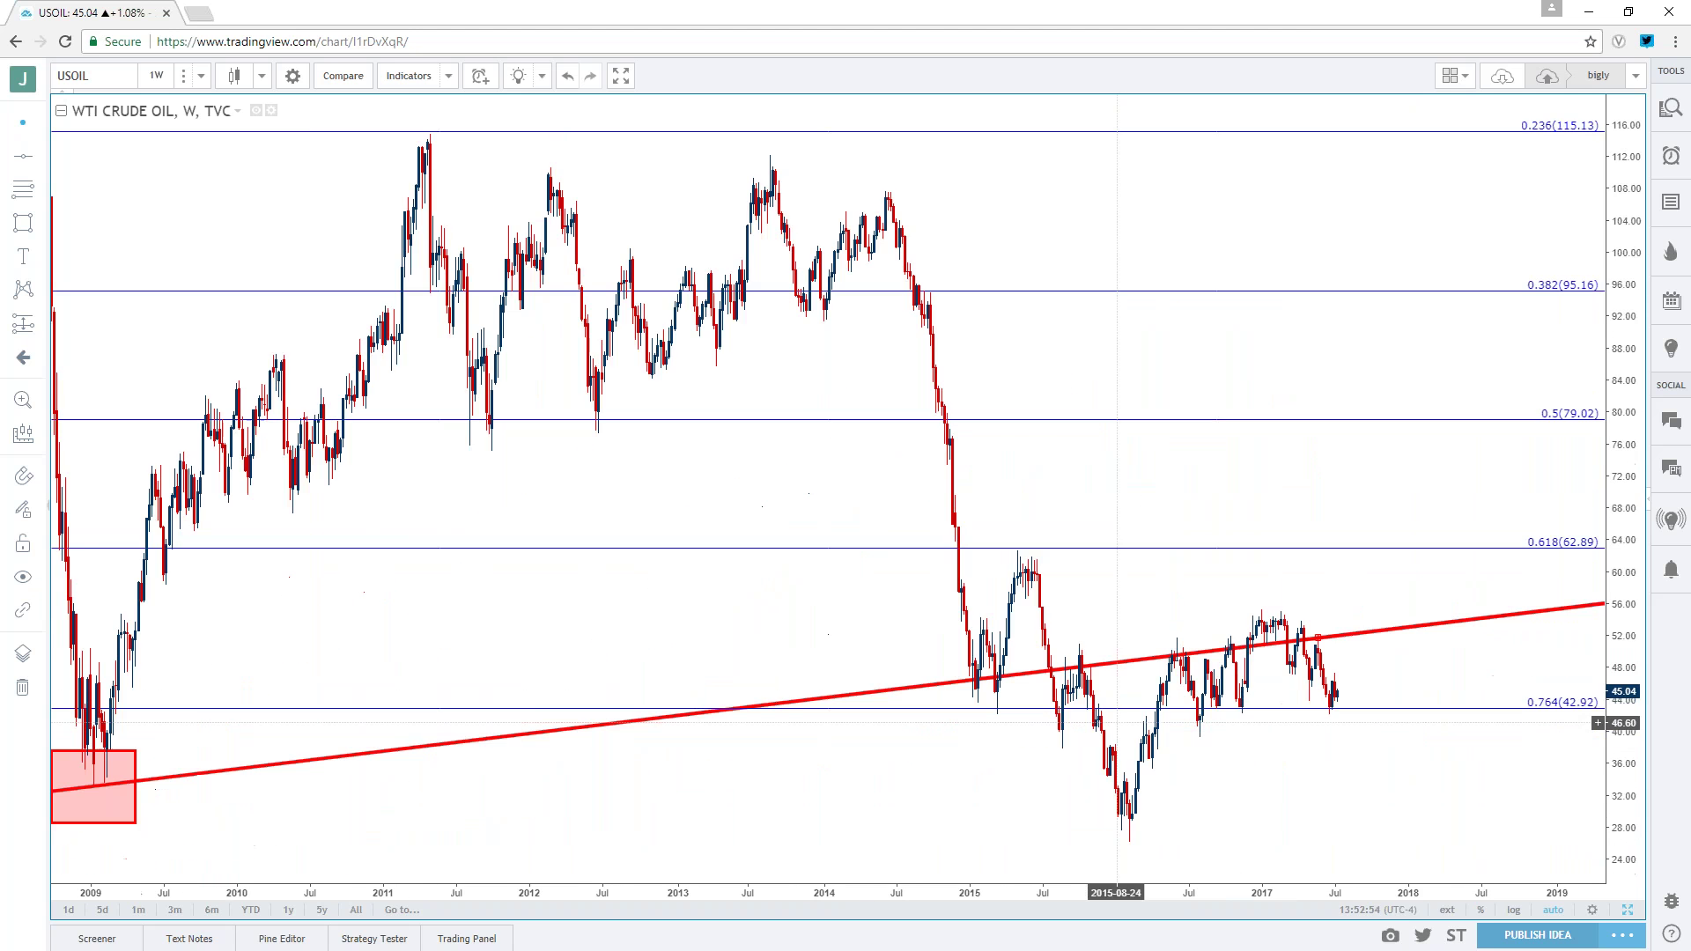
scroll(1100, 721, "up", 2)
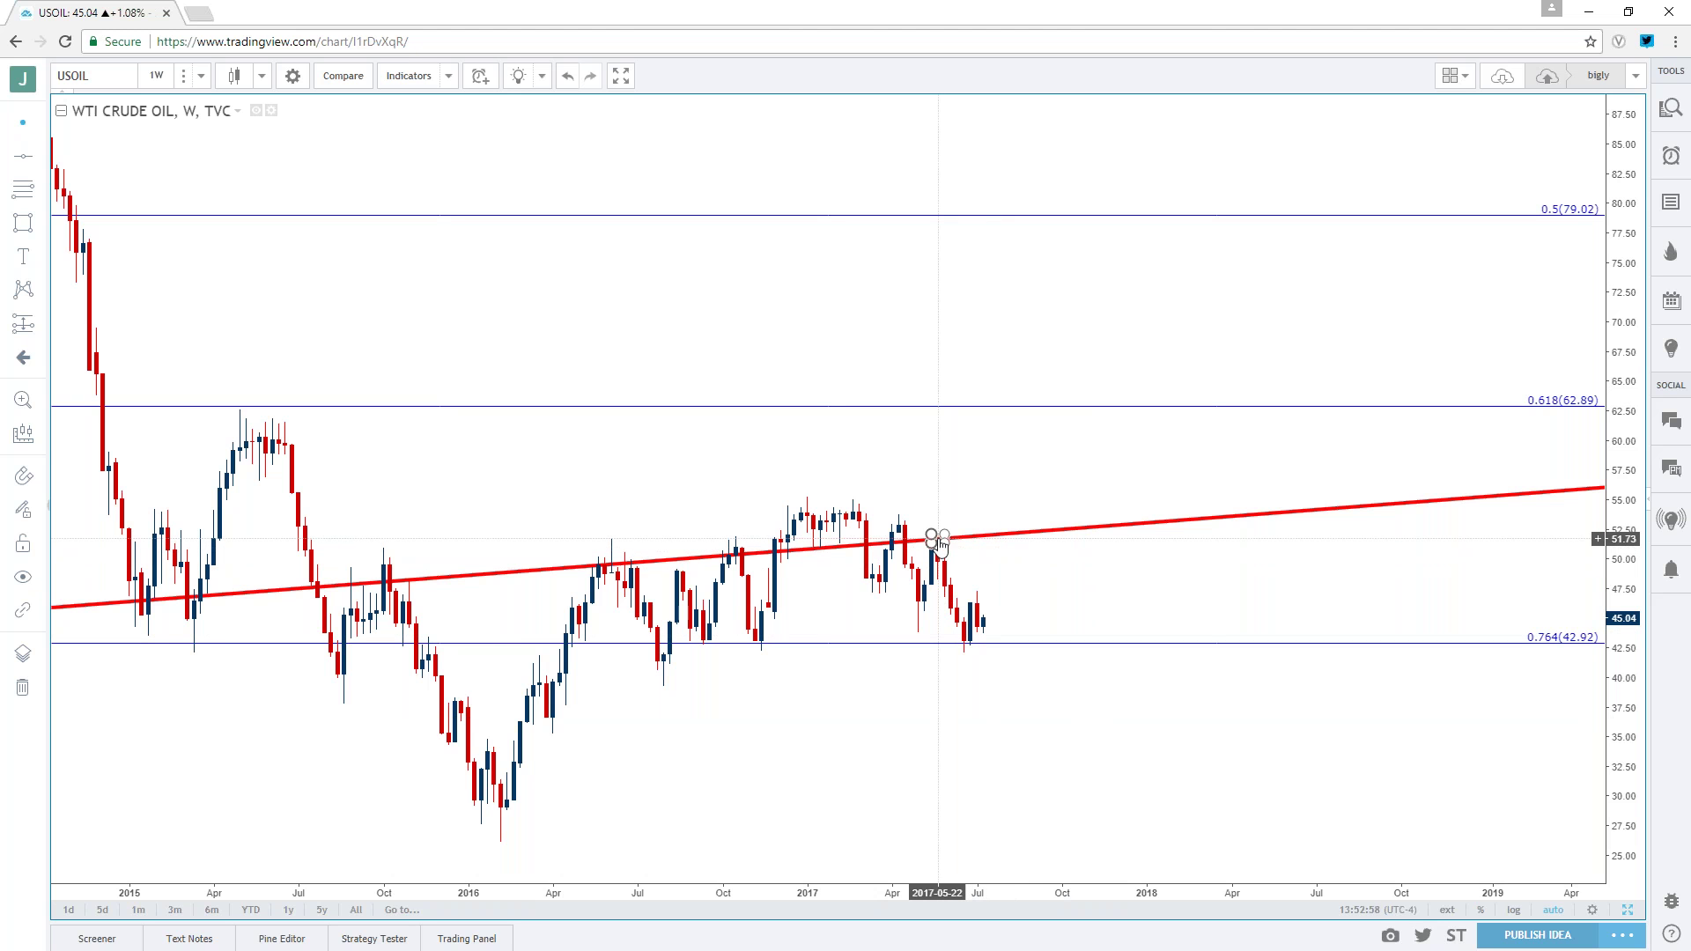
left_click_drag(943, 511, 1157, 510)
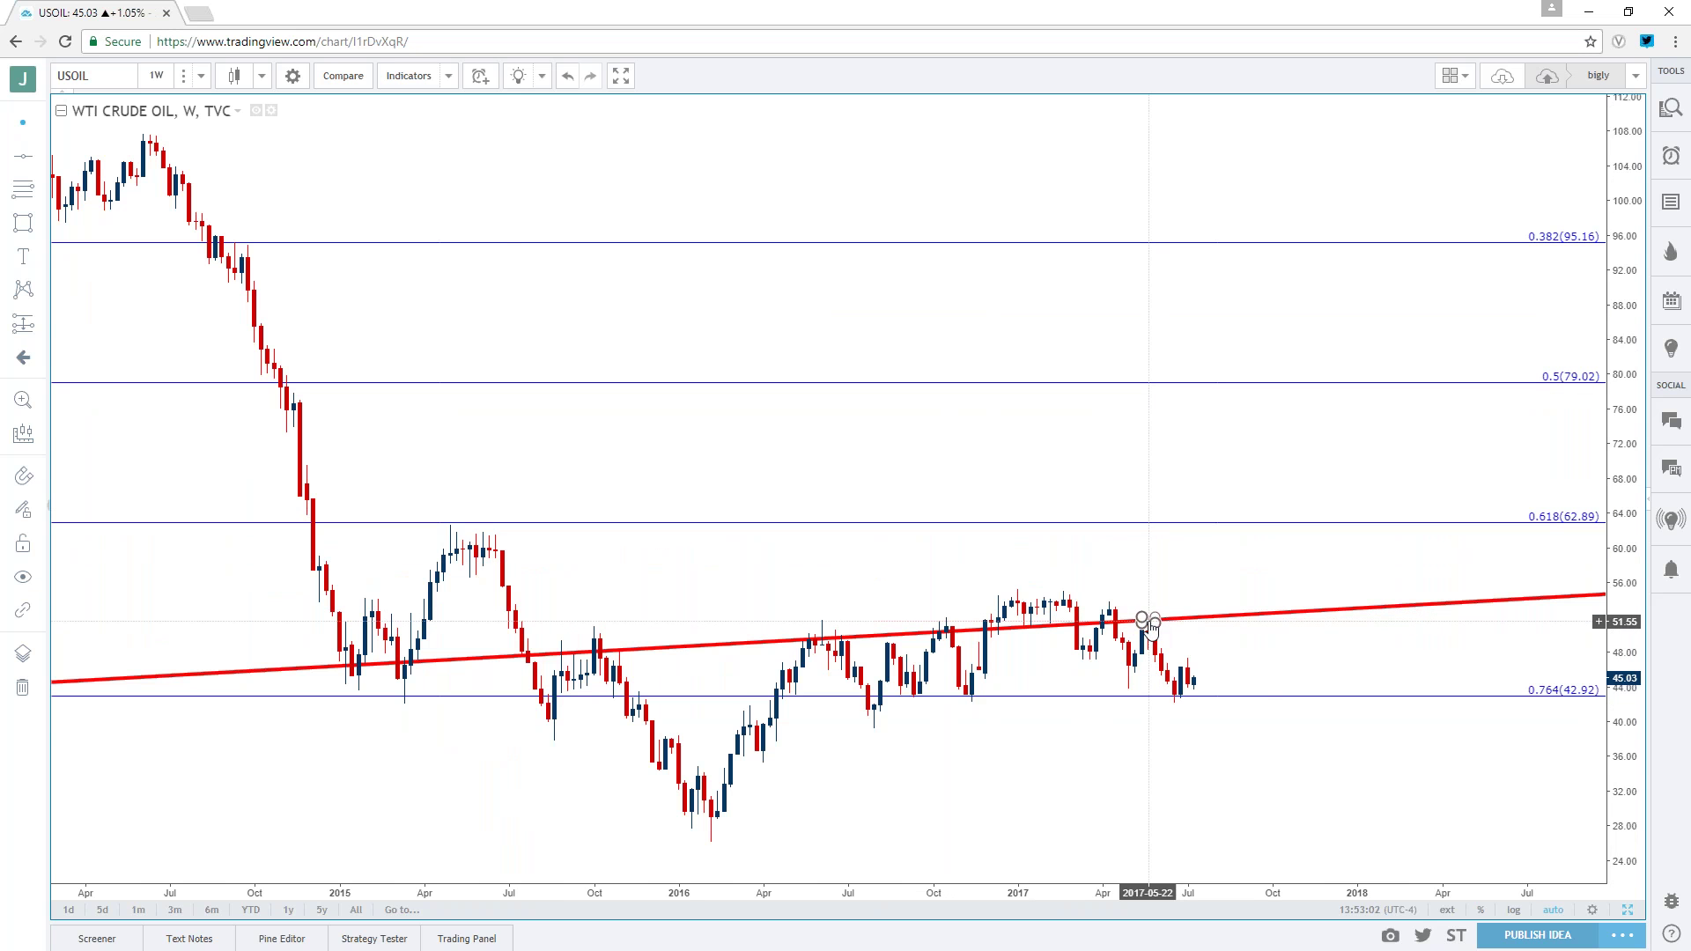
scroll(1148, 624, "down", 6)
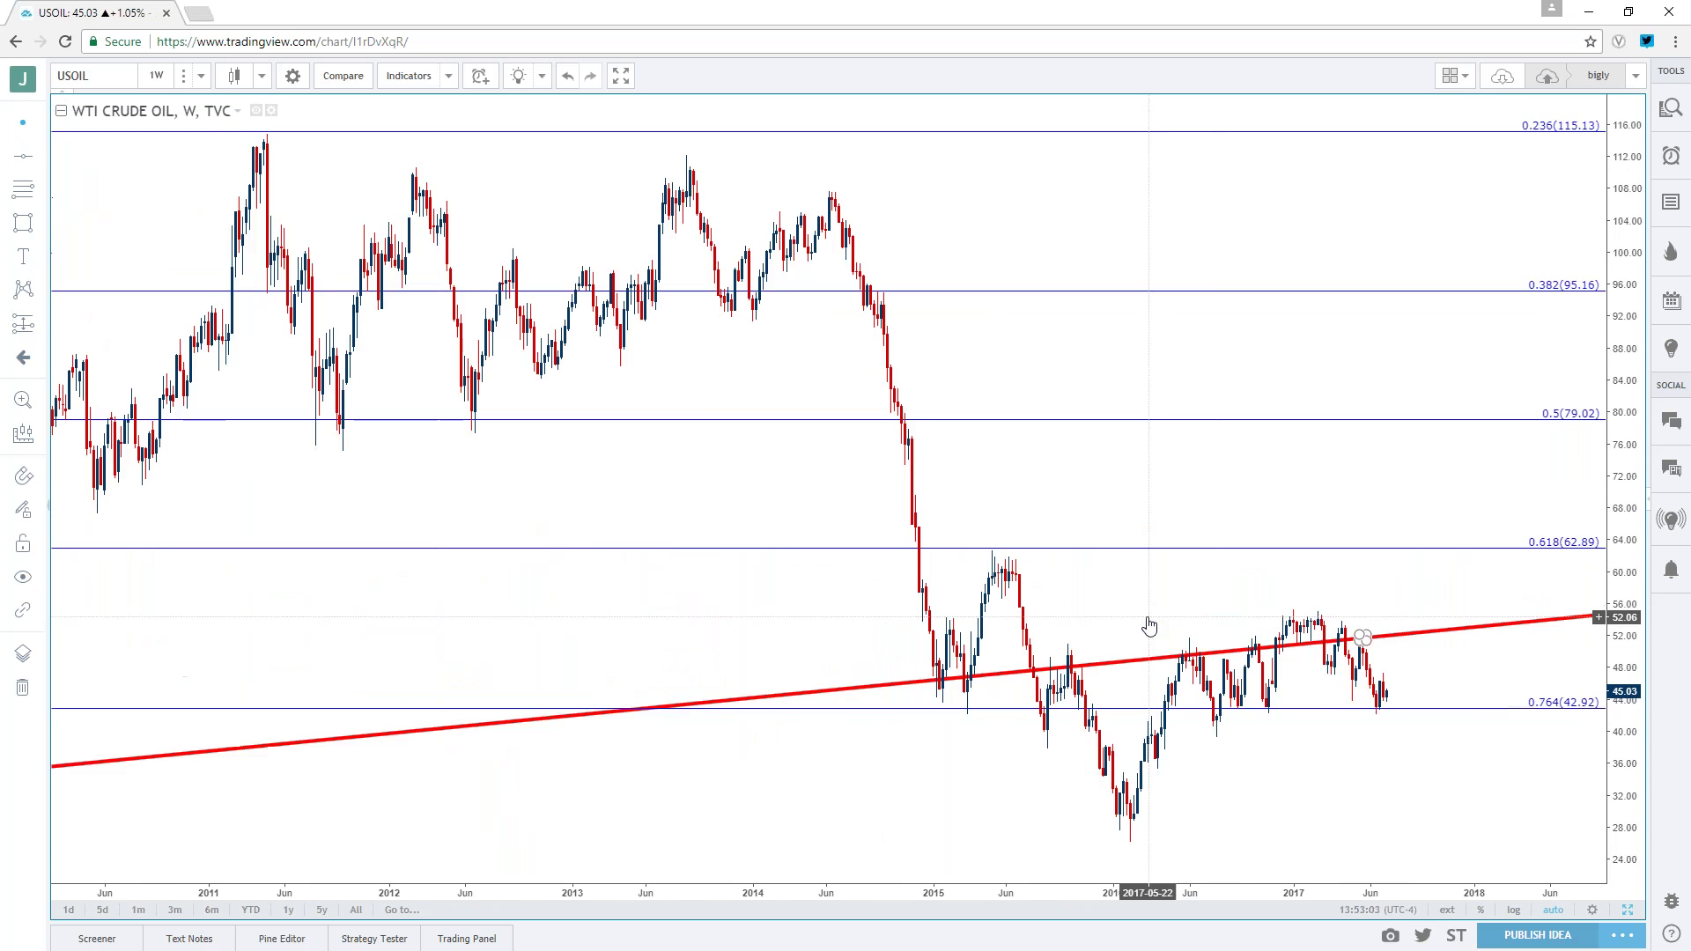
scroll(1144, 615, "down", 5)
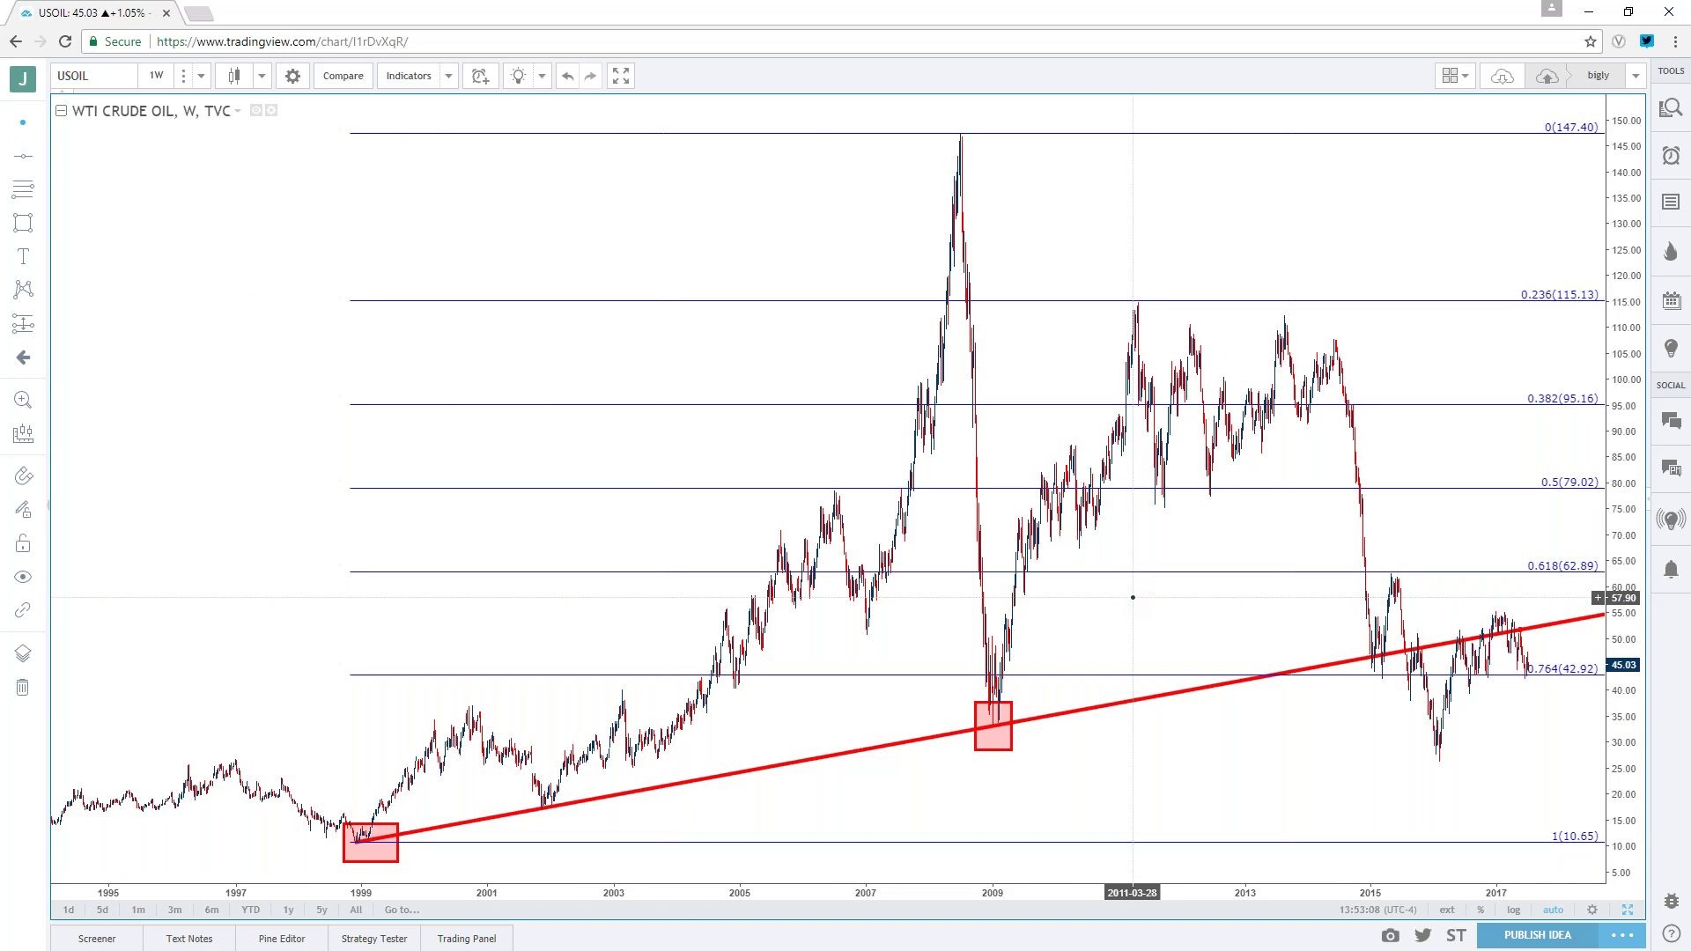
left_click_drag(1129, 593, 994, 596)
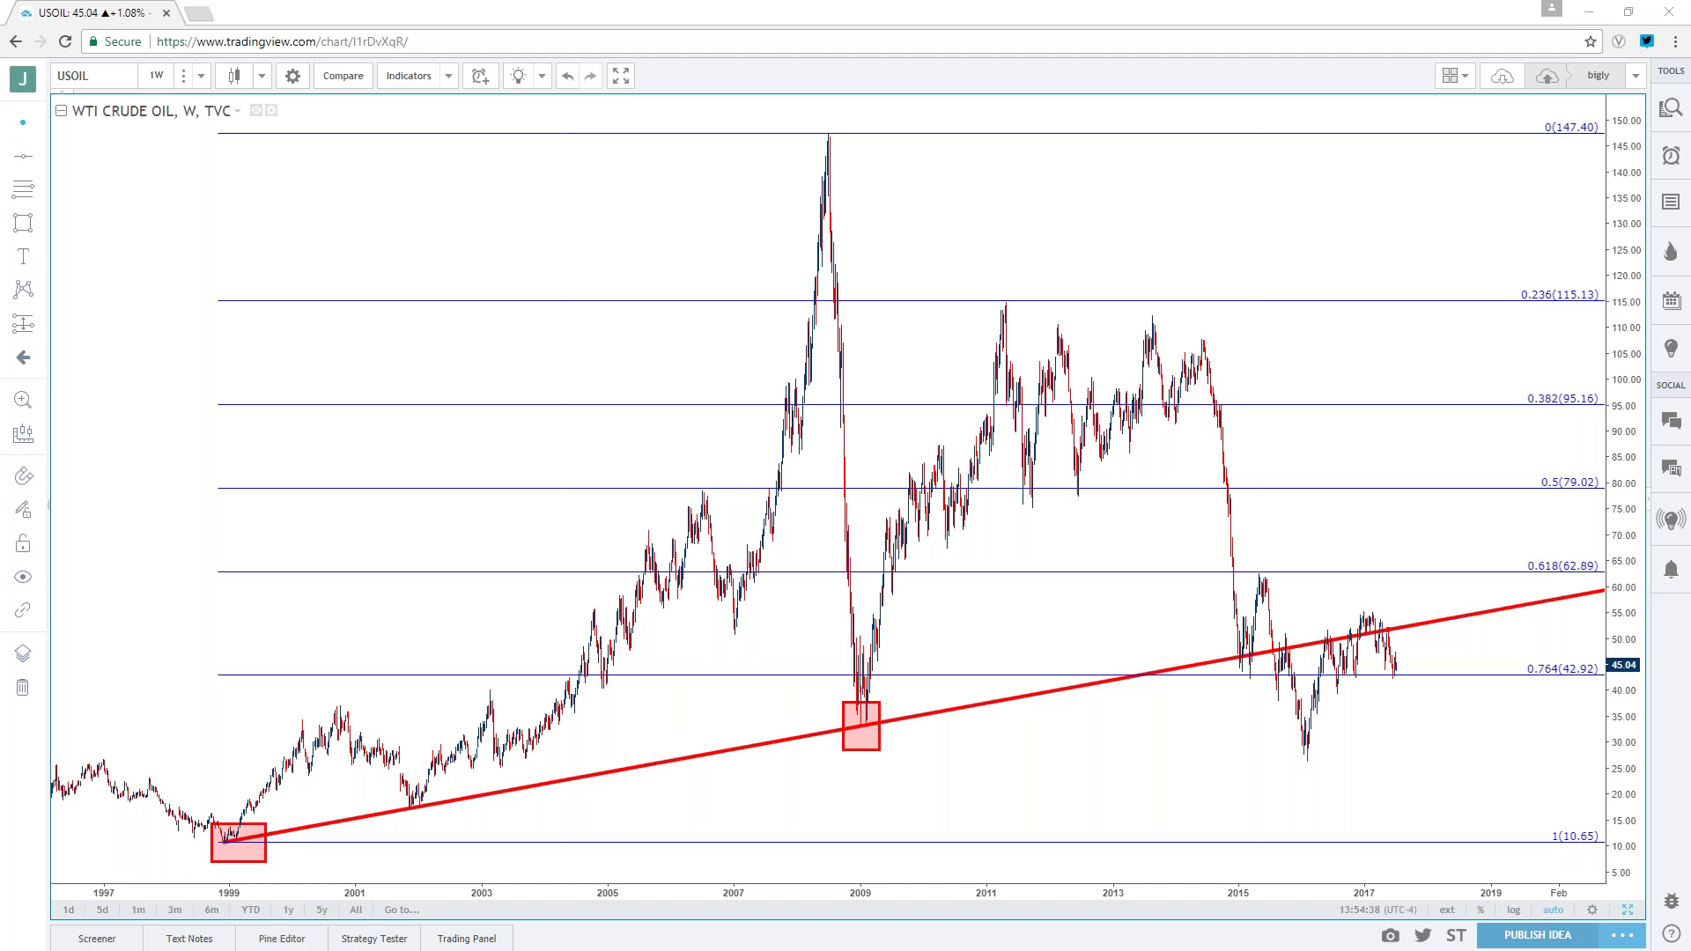
- Load the NZDUSD chart and zoom in to review it
left_click(116, 78)
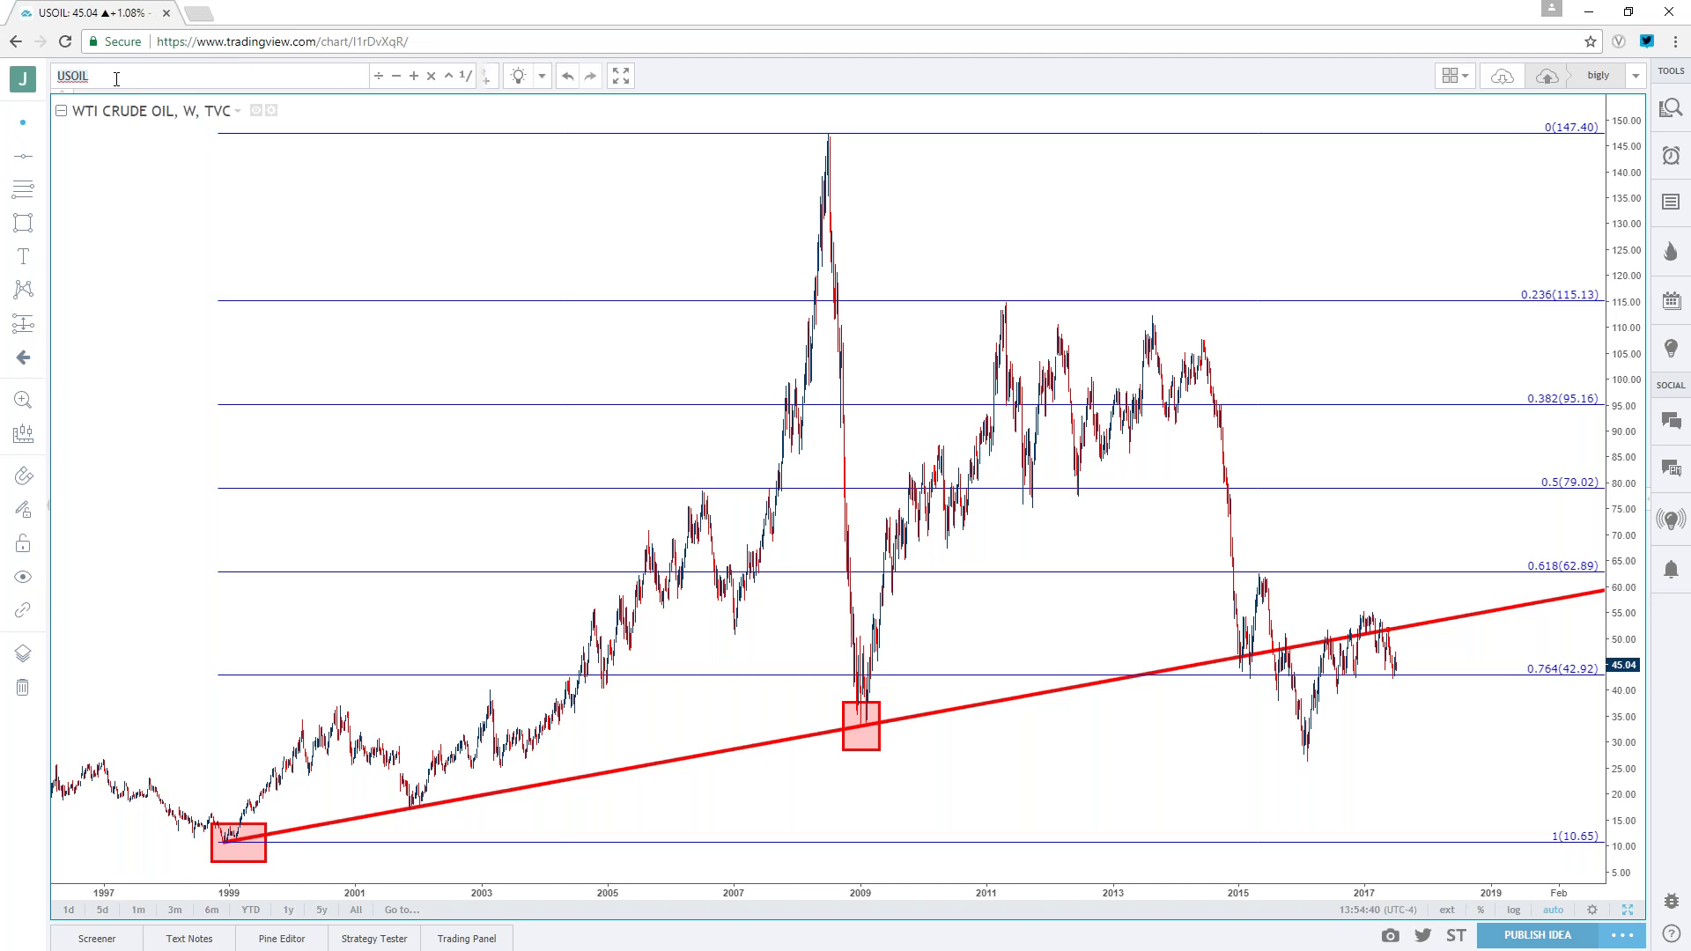
type("NZDUSD")
key("Down")
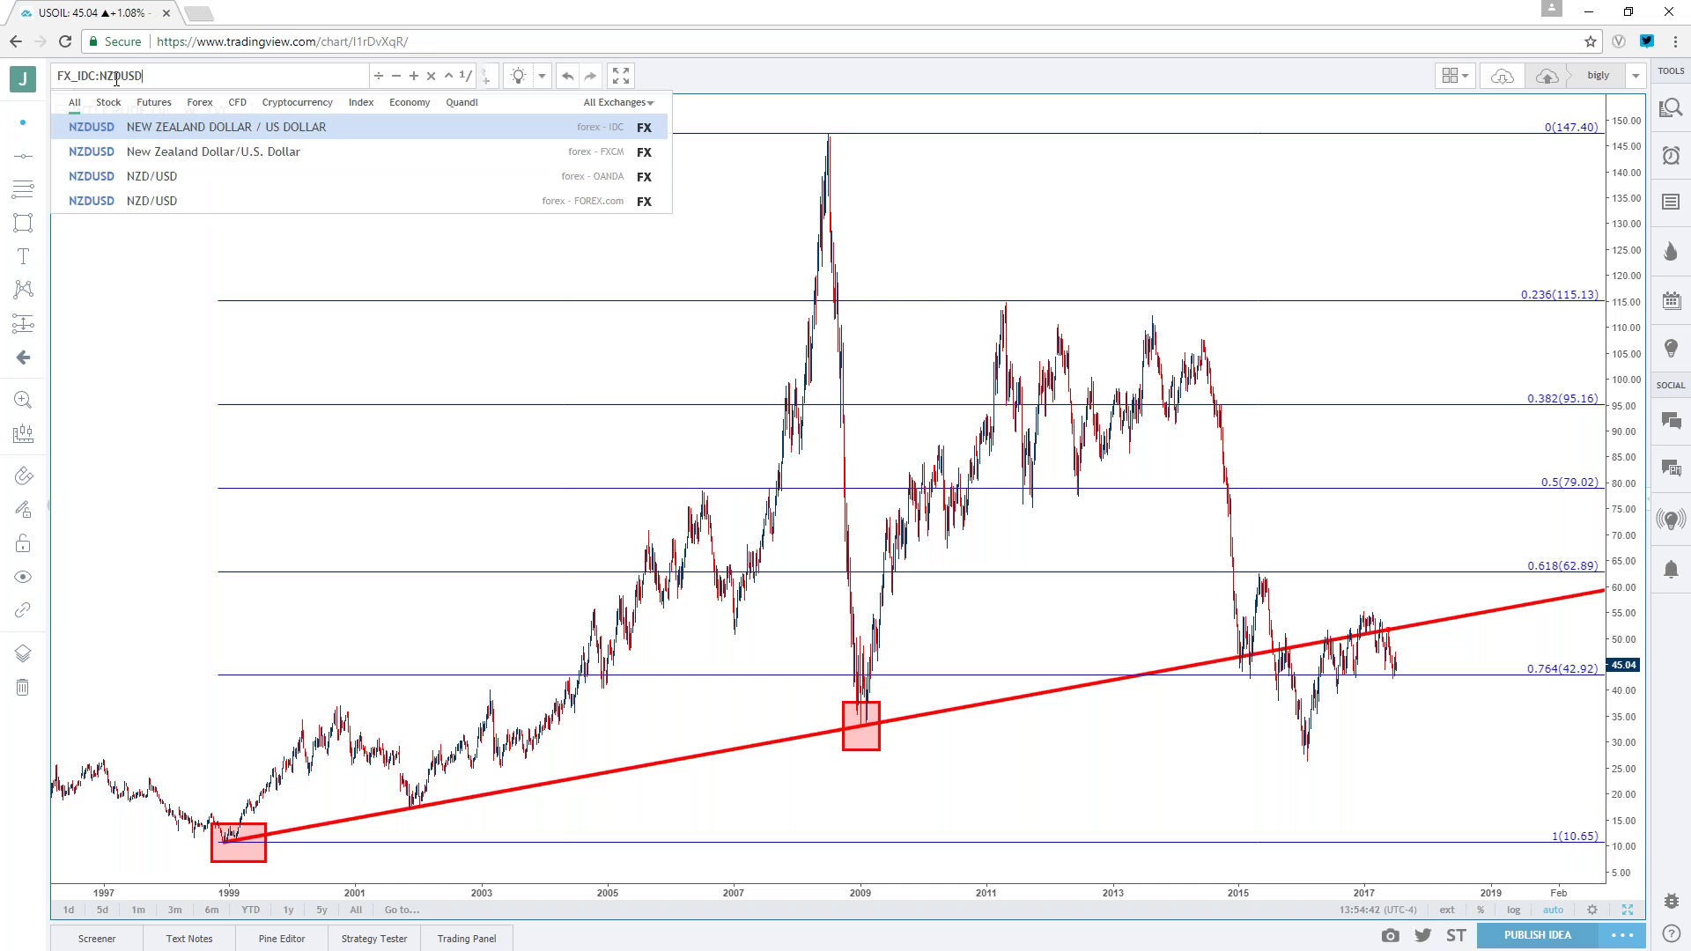
key("Return")
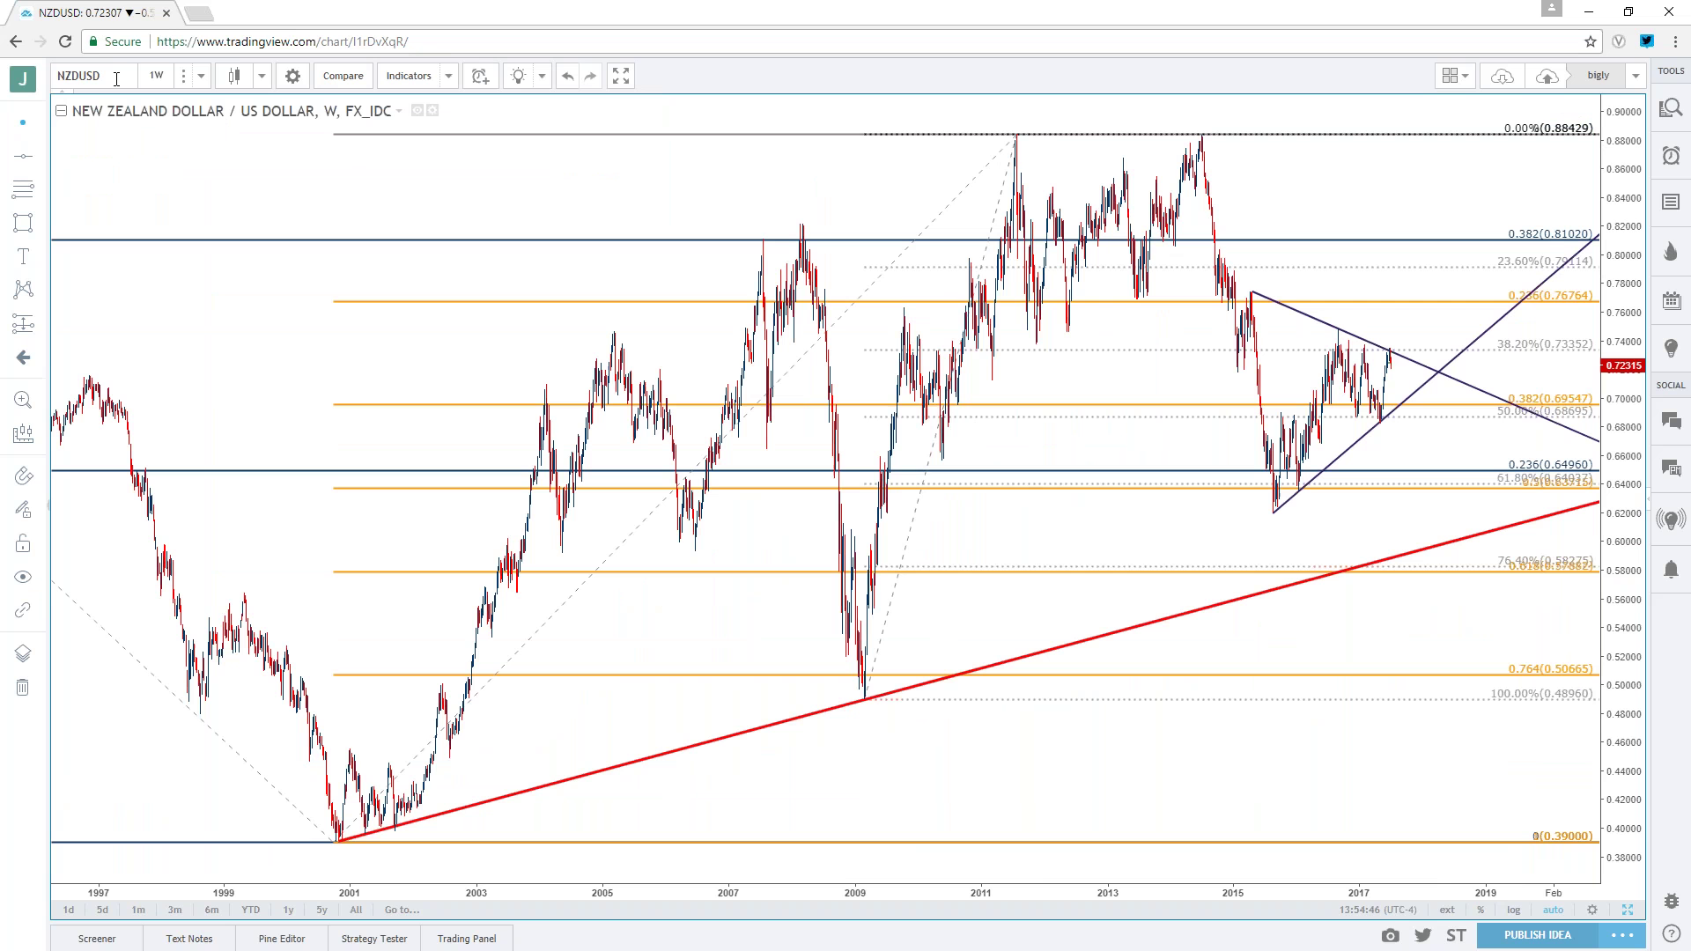
scroll(819, 595, "up", 6)
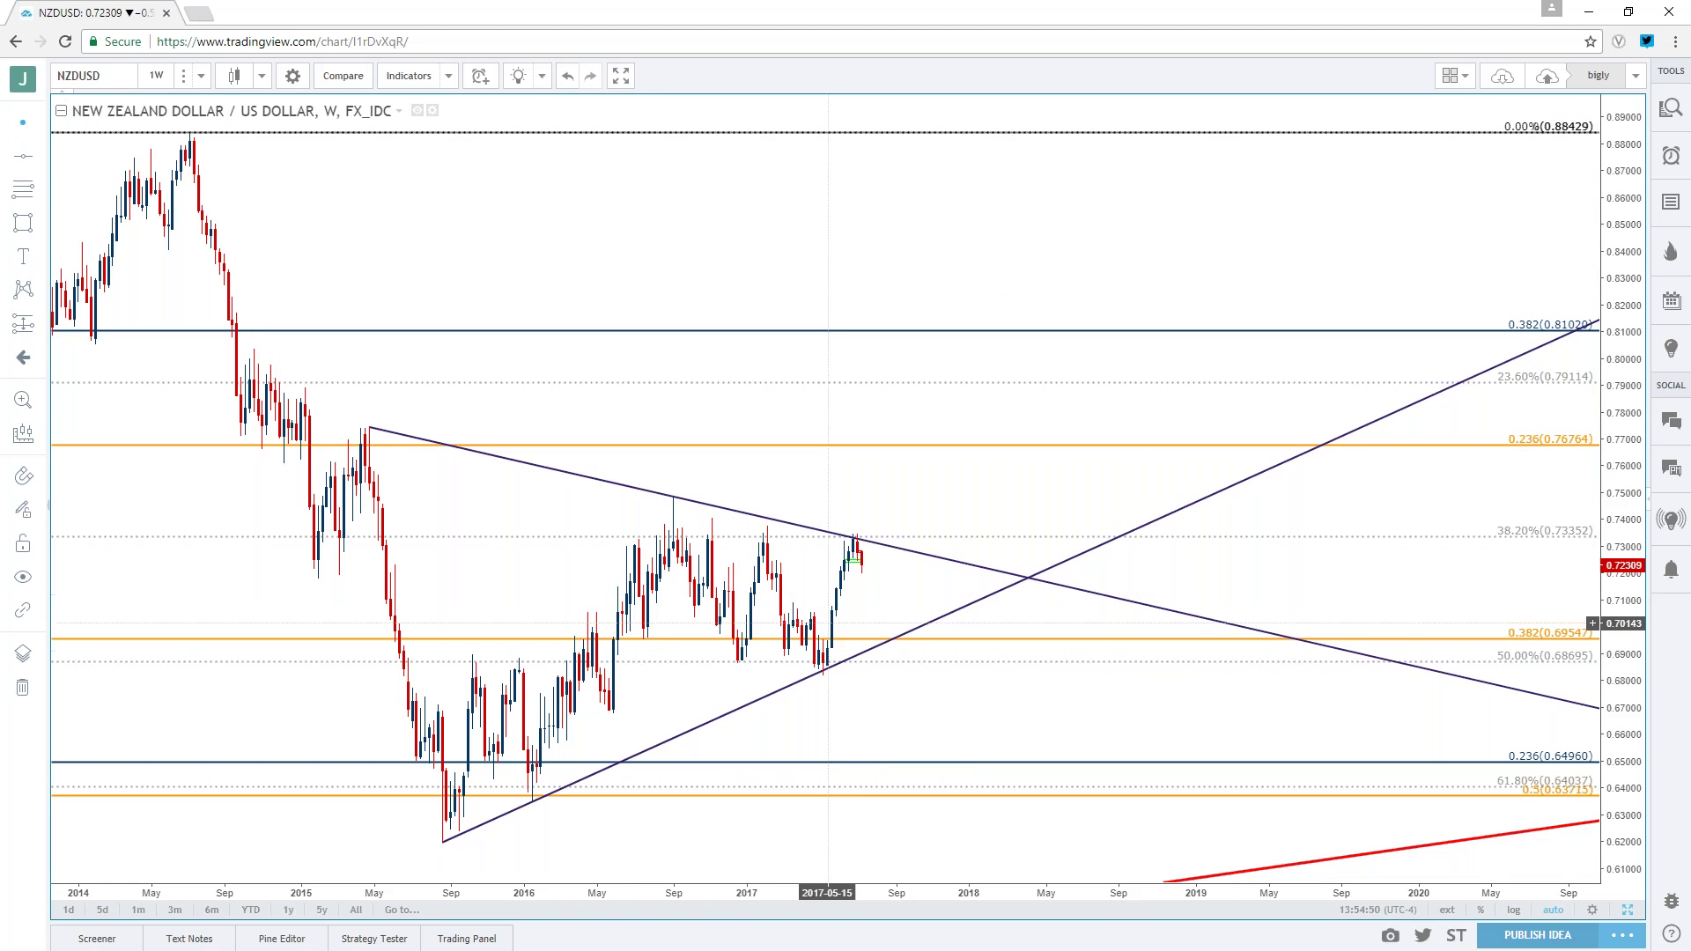
- Open the Australian Dollar / US Dollar weekly chart with its falling red trendline
left_click(120, 74)
type("AU")
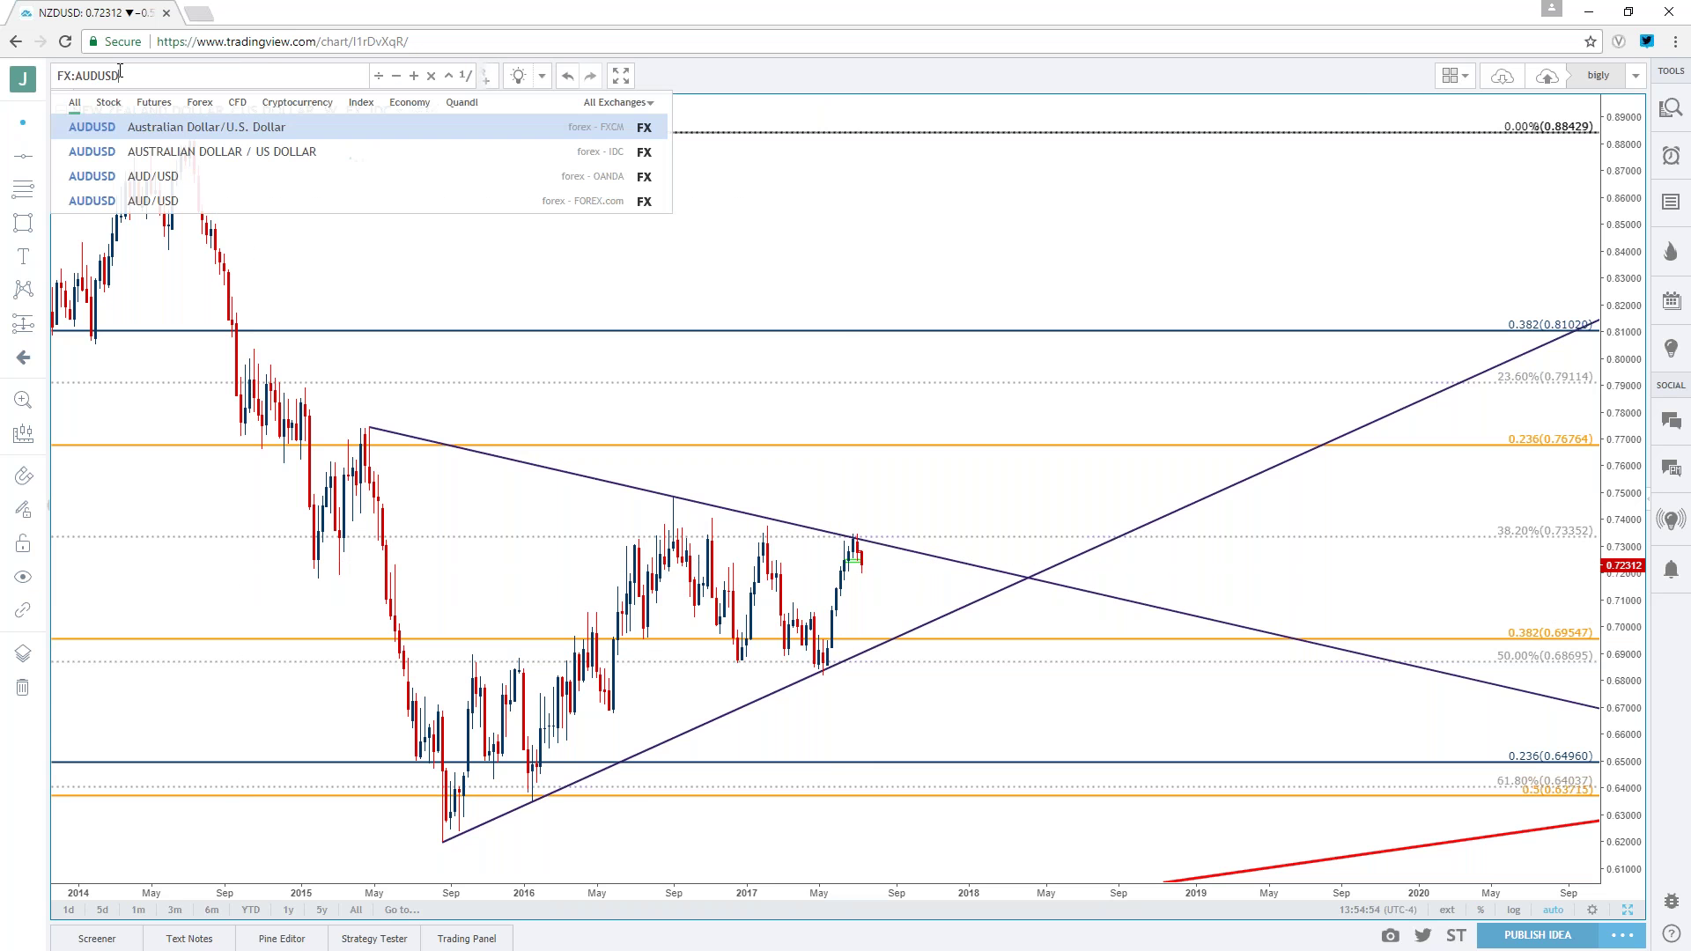
left_click(220, 151)
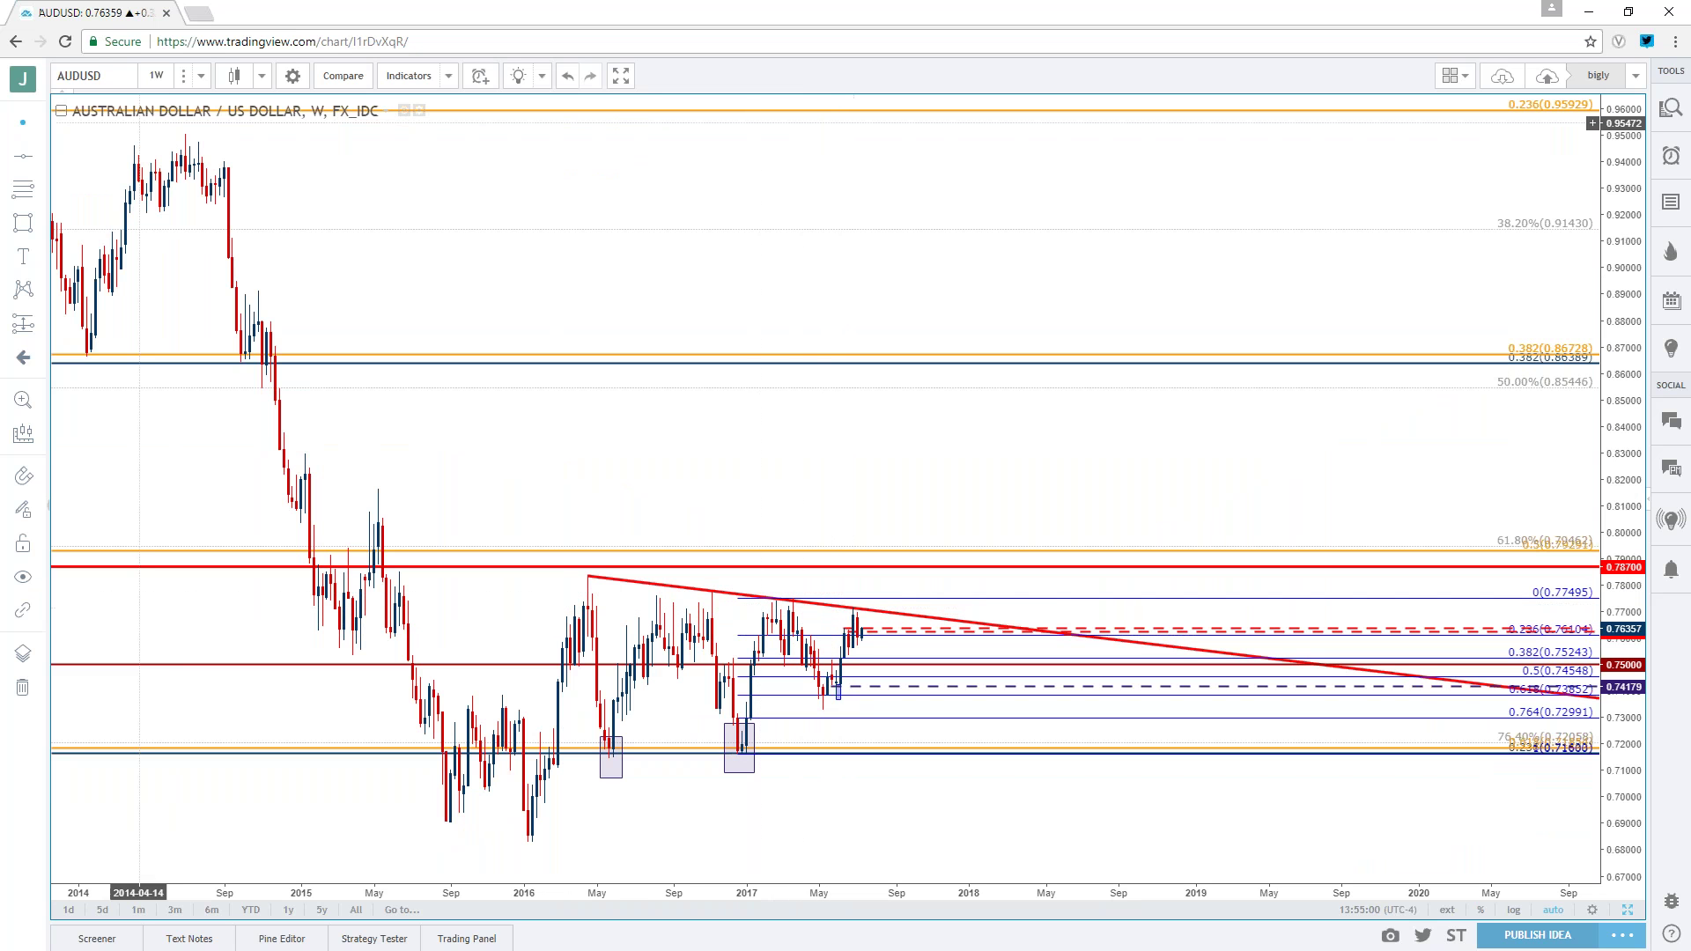
left_click(97, 68)
- Load the AUDNZD chart from the first search result
type("AUDNZD")
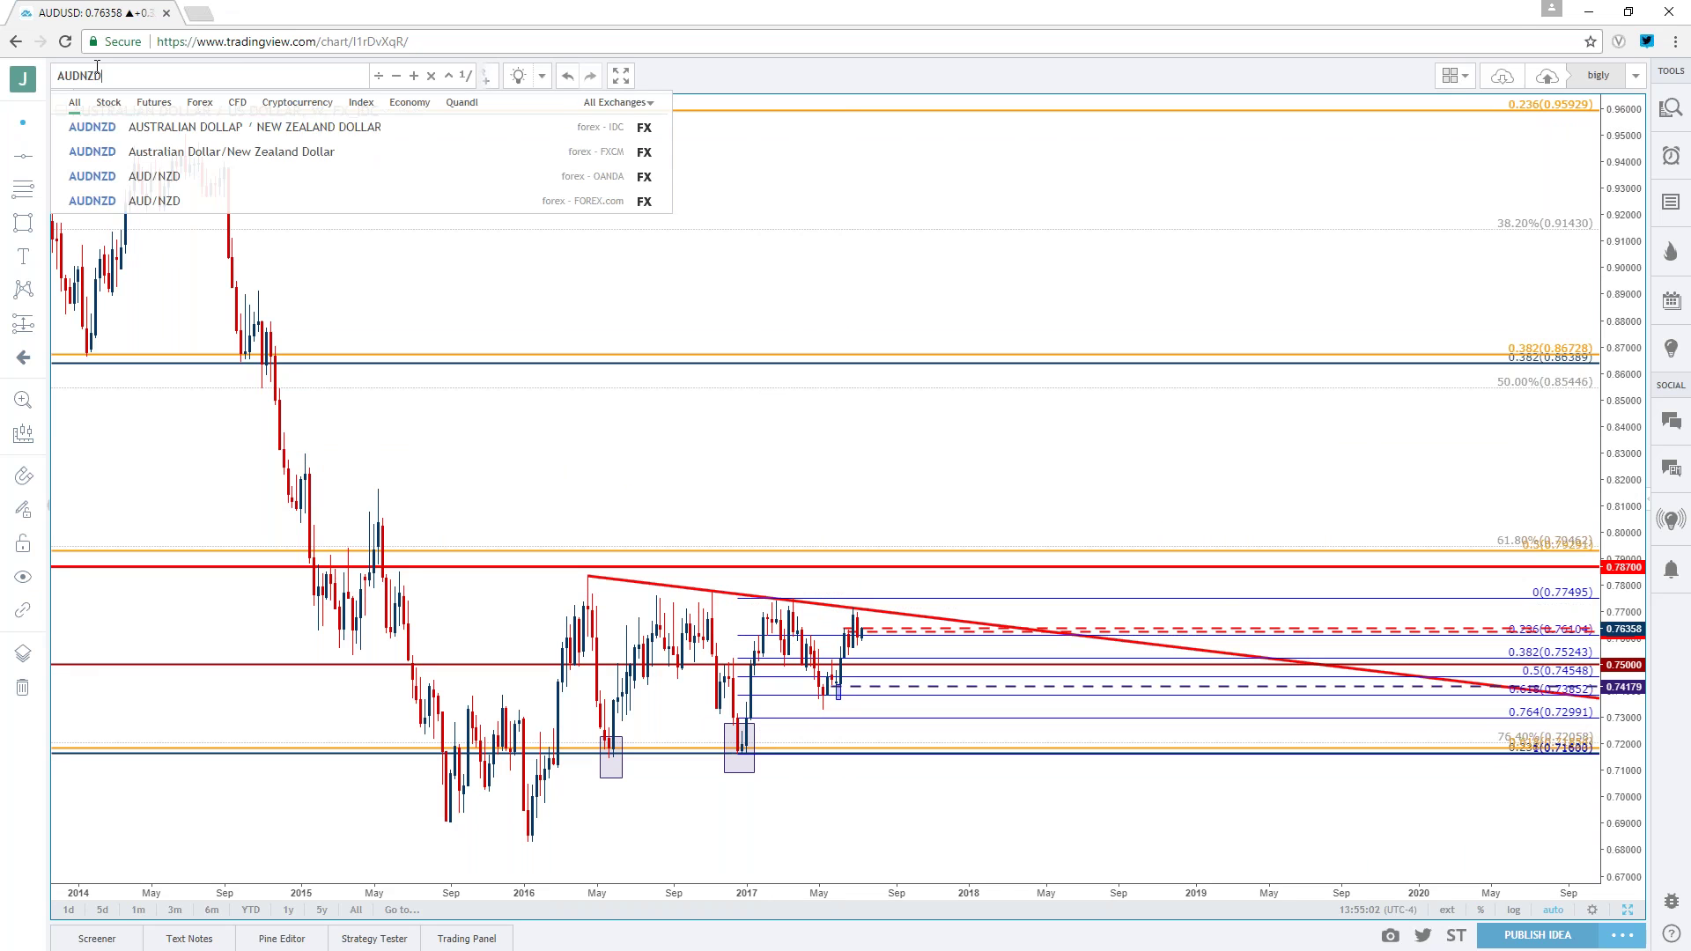
key("Down")
key("Return")
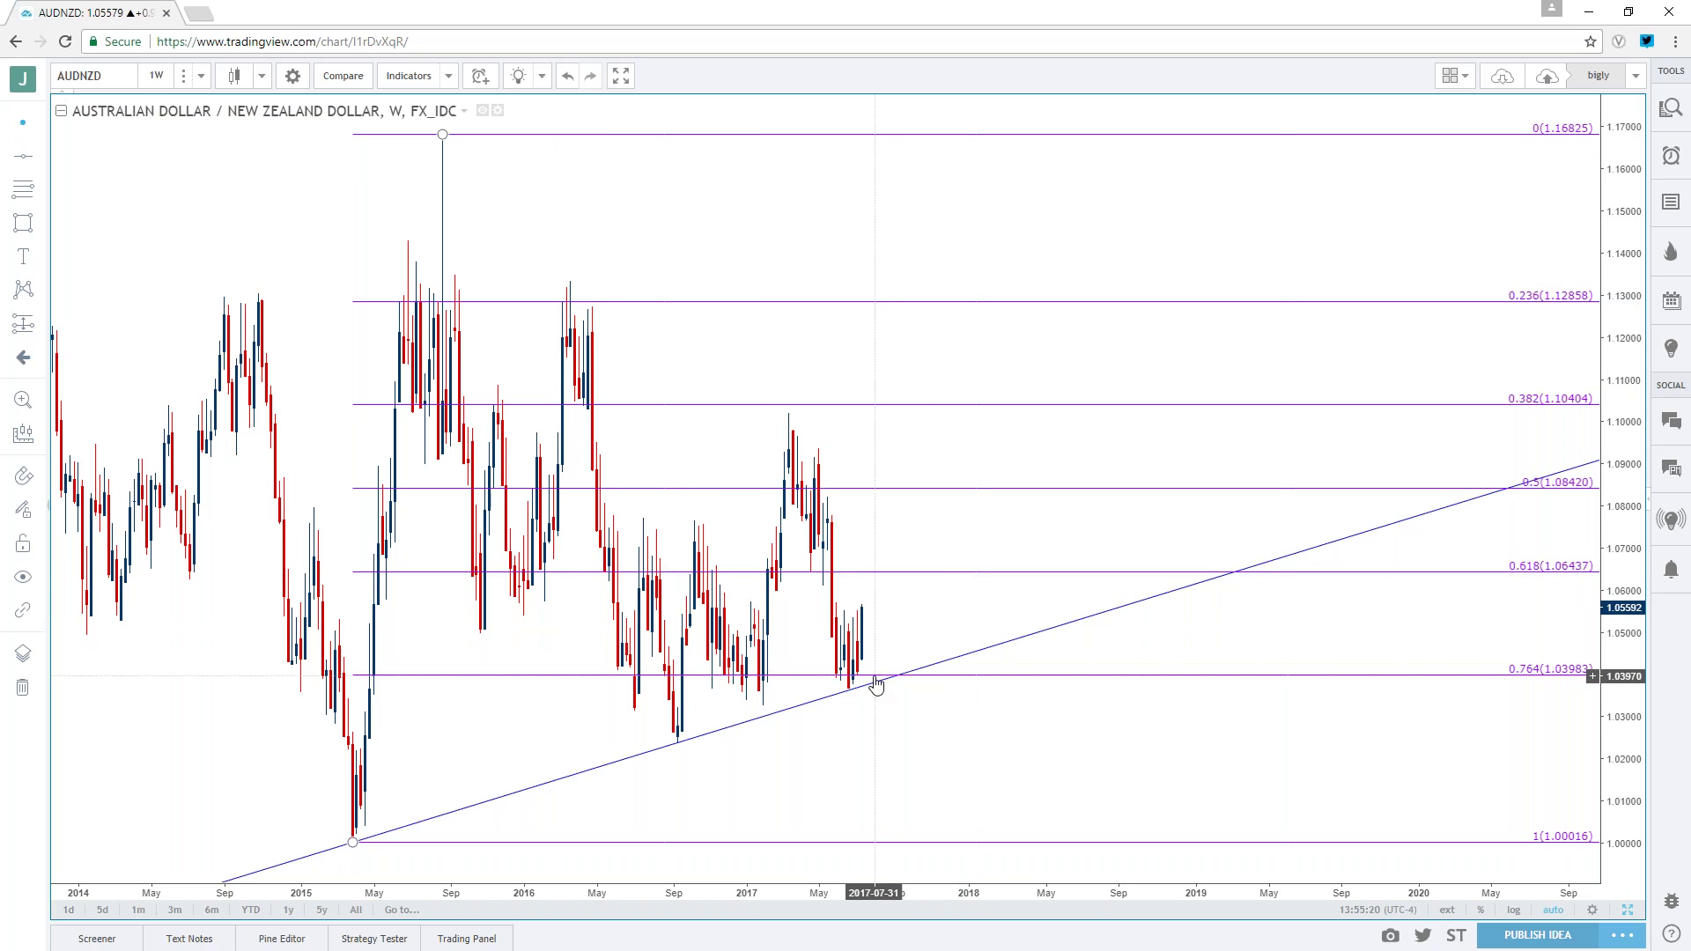
- Switch AUDNZD to daily, then hourly candles, and zoom out to late May through mid-July
left_click(156, 76)
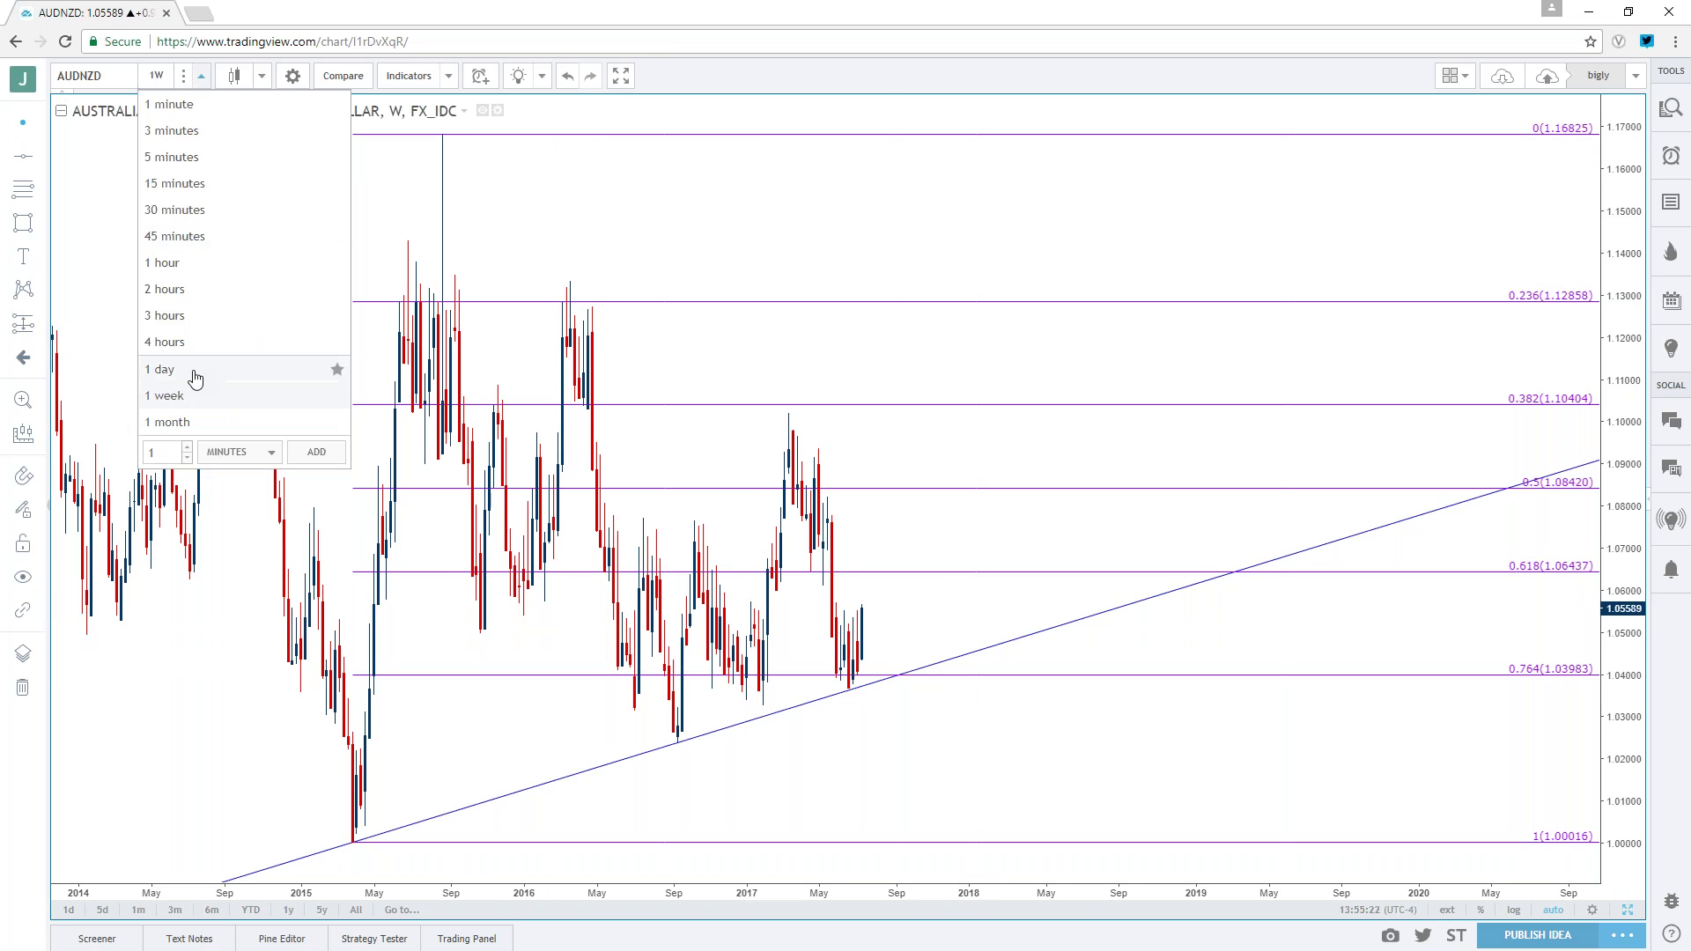
left_click(290, 365)
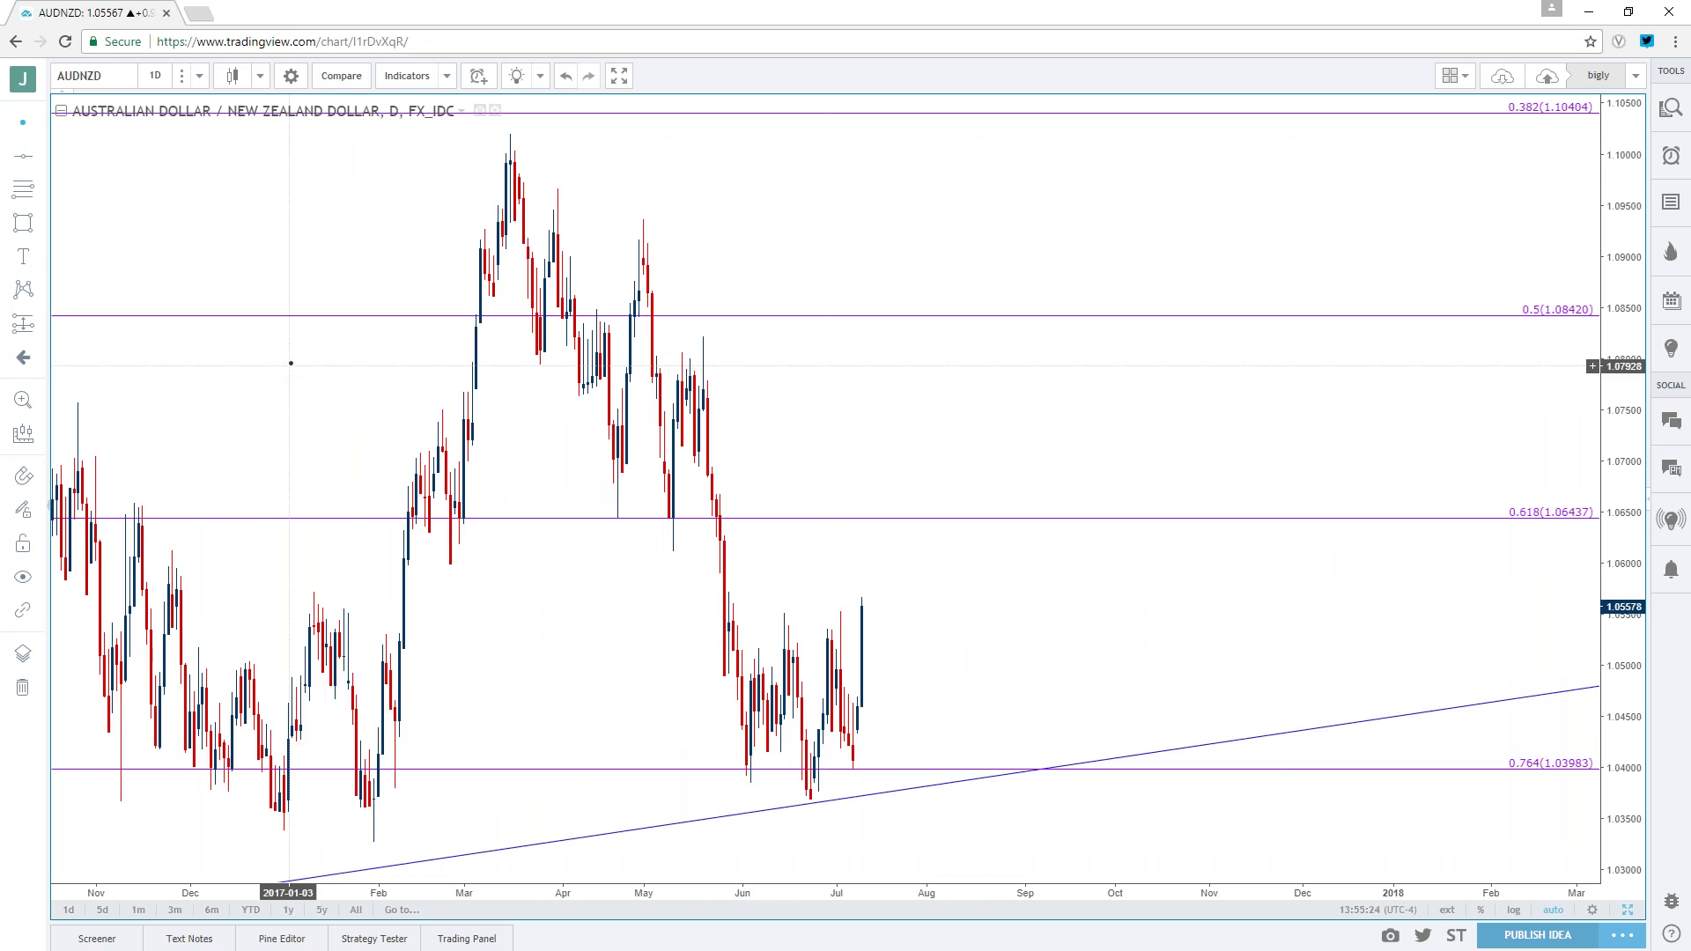
left_click(155, 75)
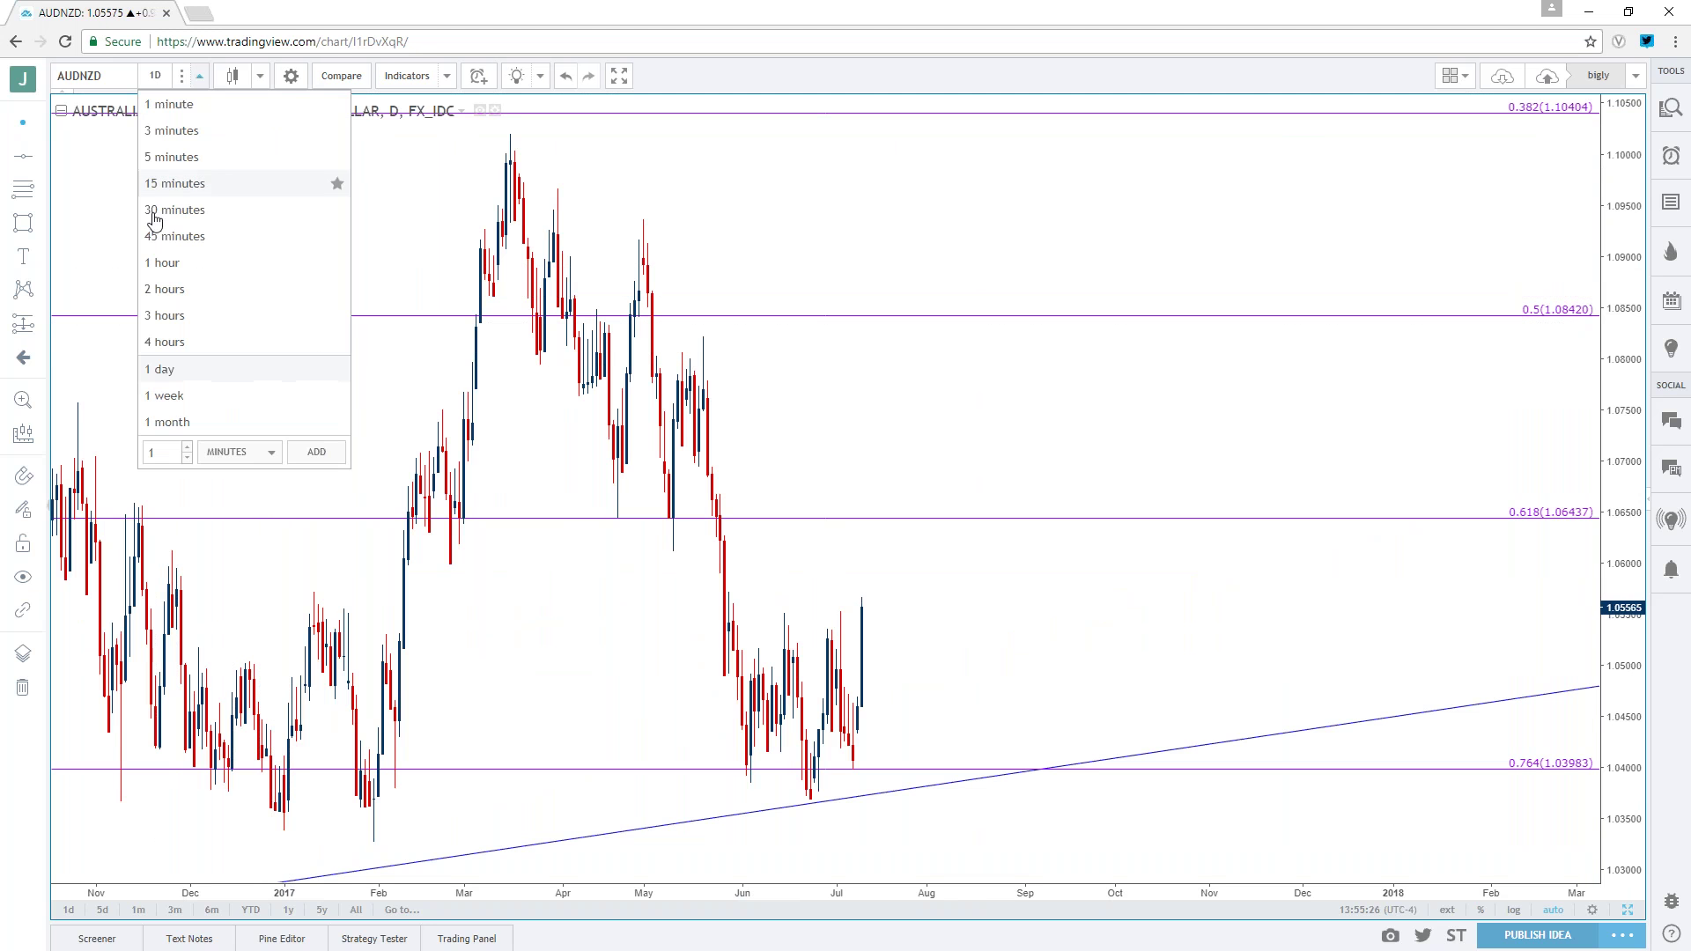
left_click(167, 262)
scroll(555, 381, "down", 5)
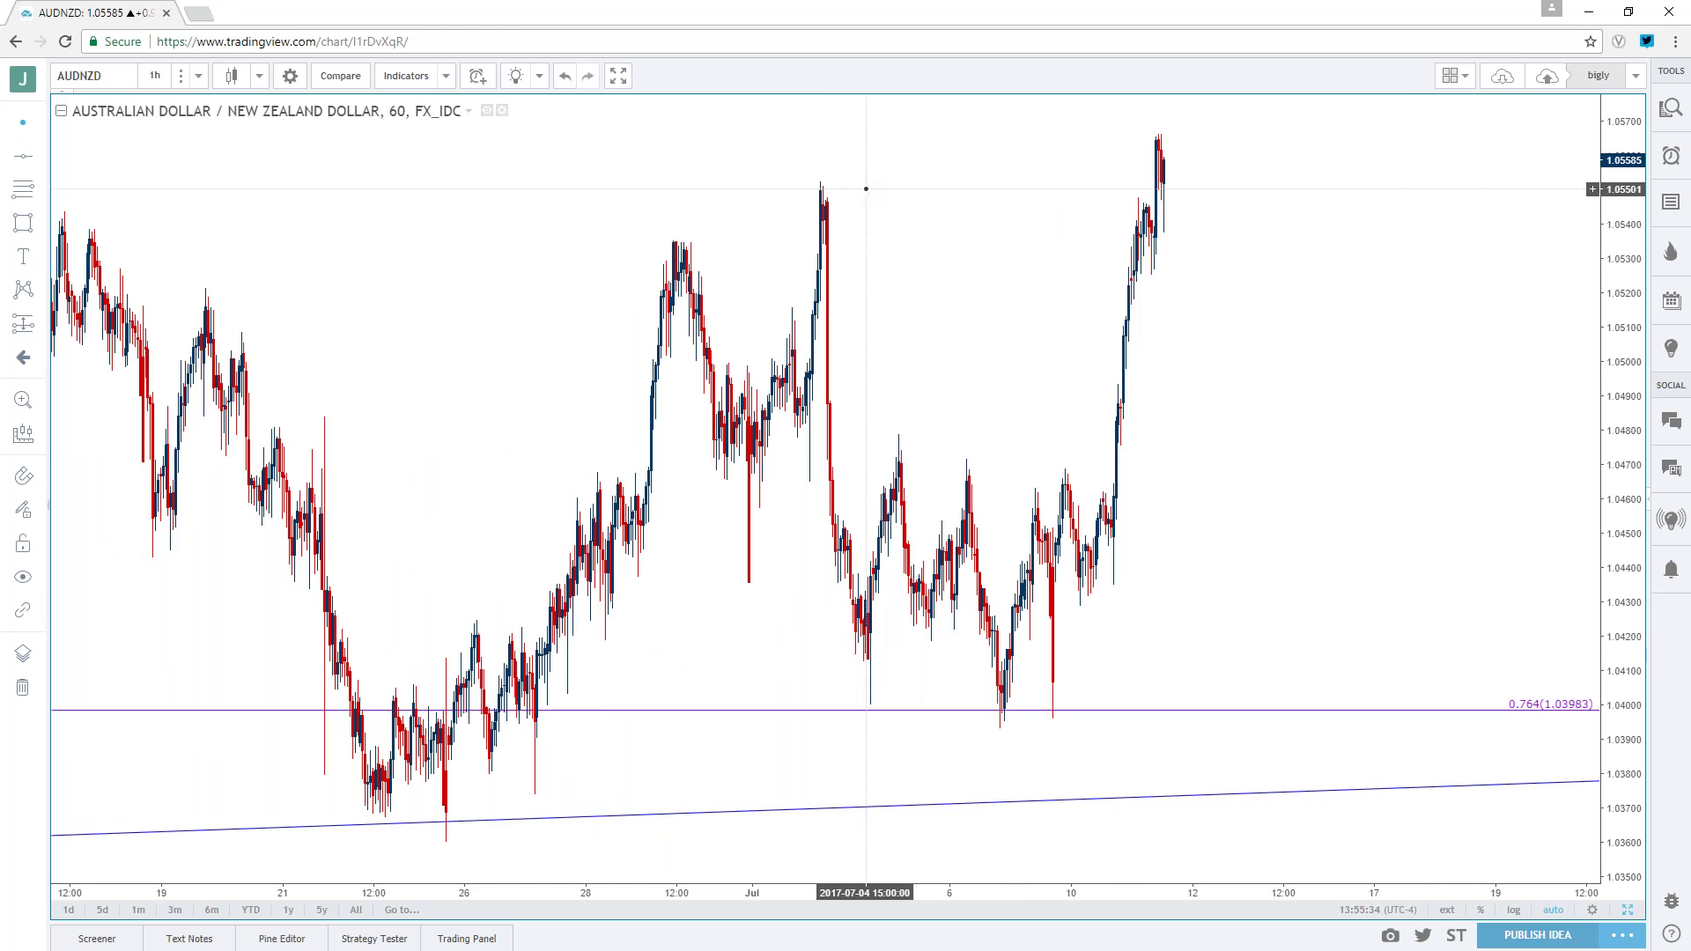
scroll(866, 192, "up", 3)
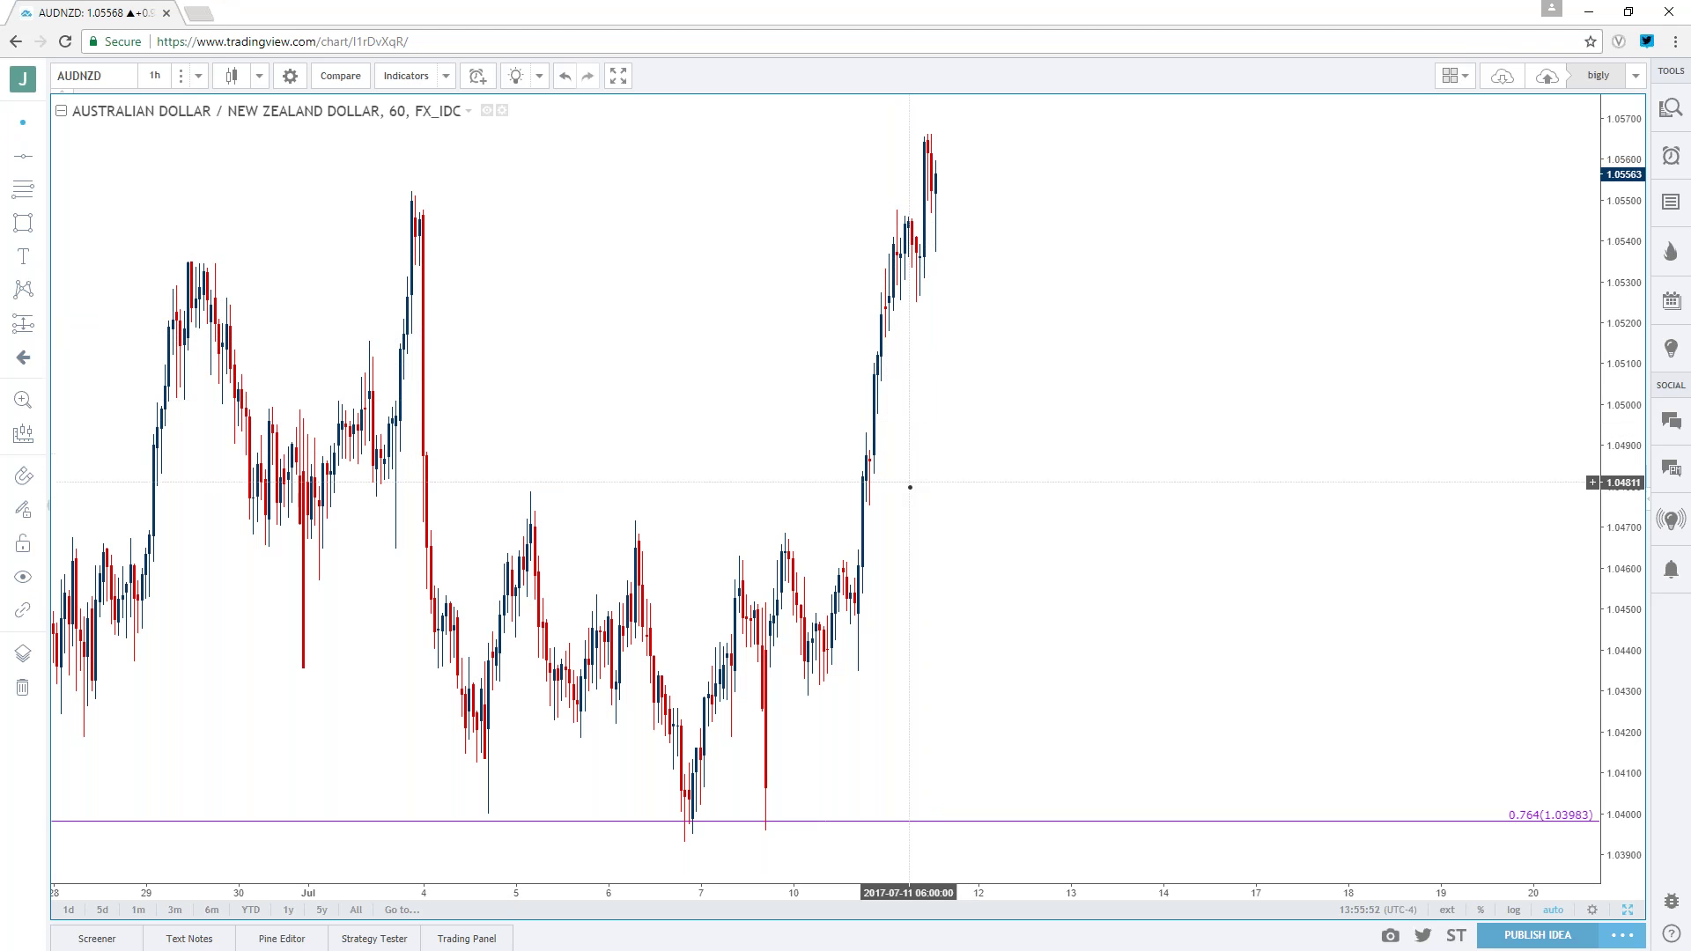
scroll(908, 491, "down", 3)
scroll(914, 465, "down", 2)
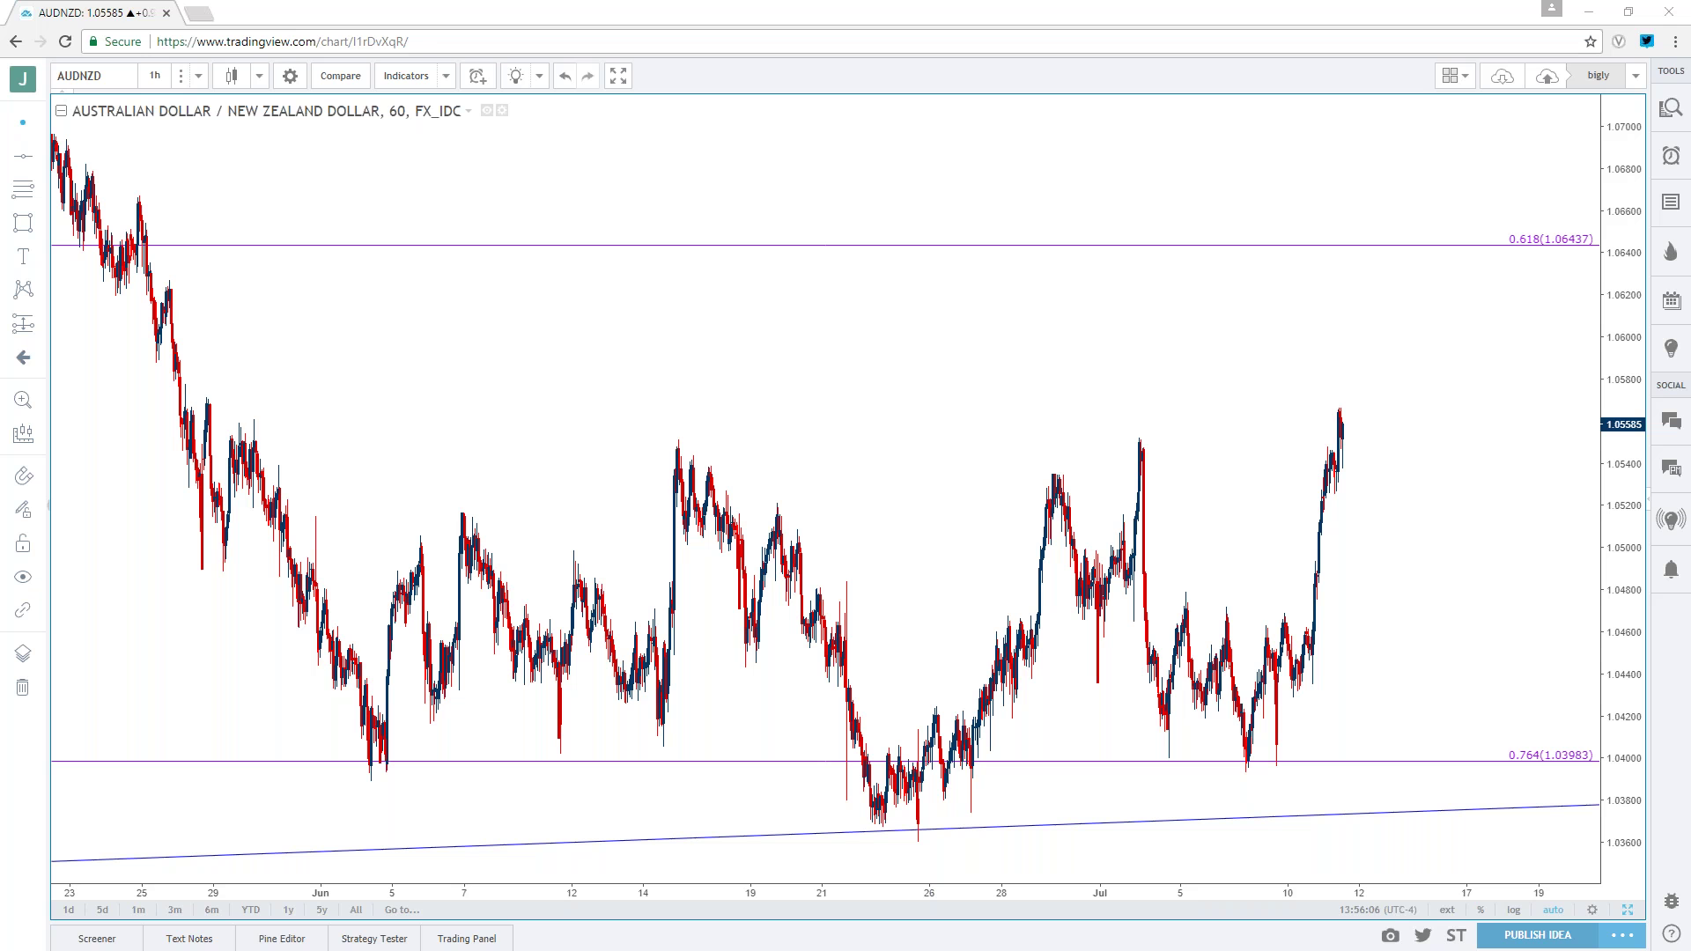
left_click(105, 77)
type("EURJPY")
key("Down")
key("Return")
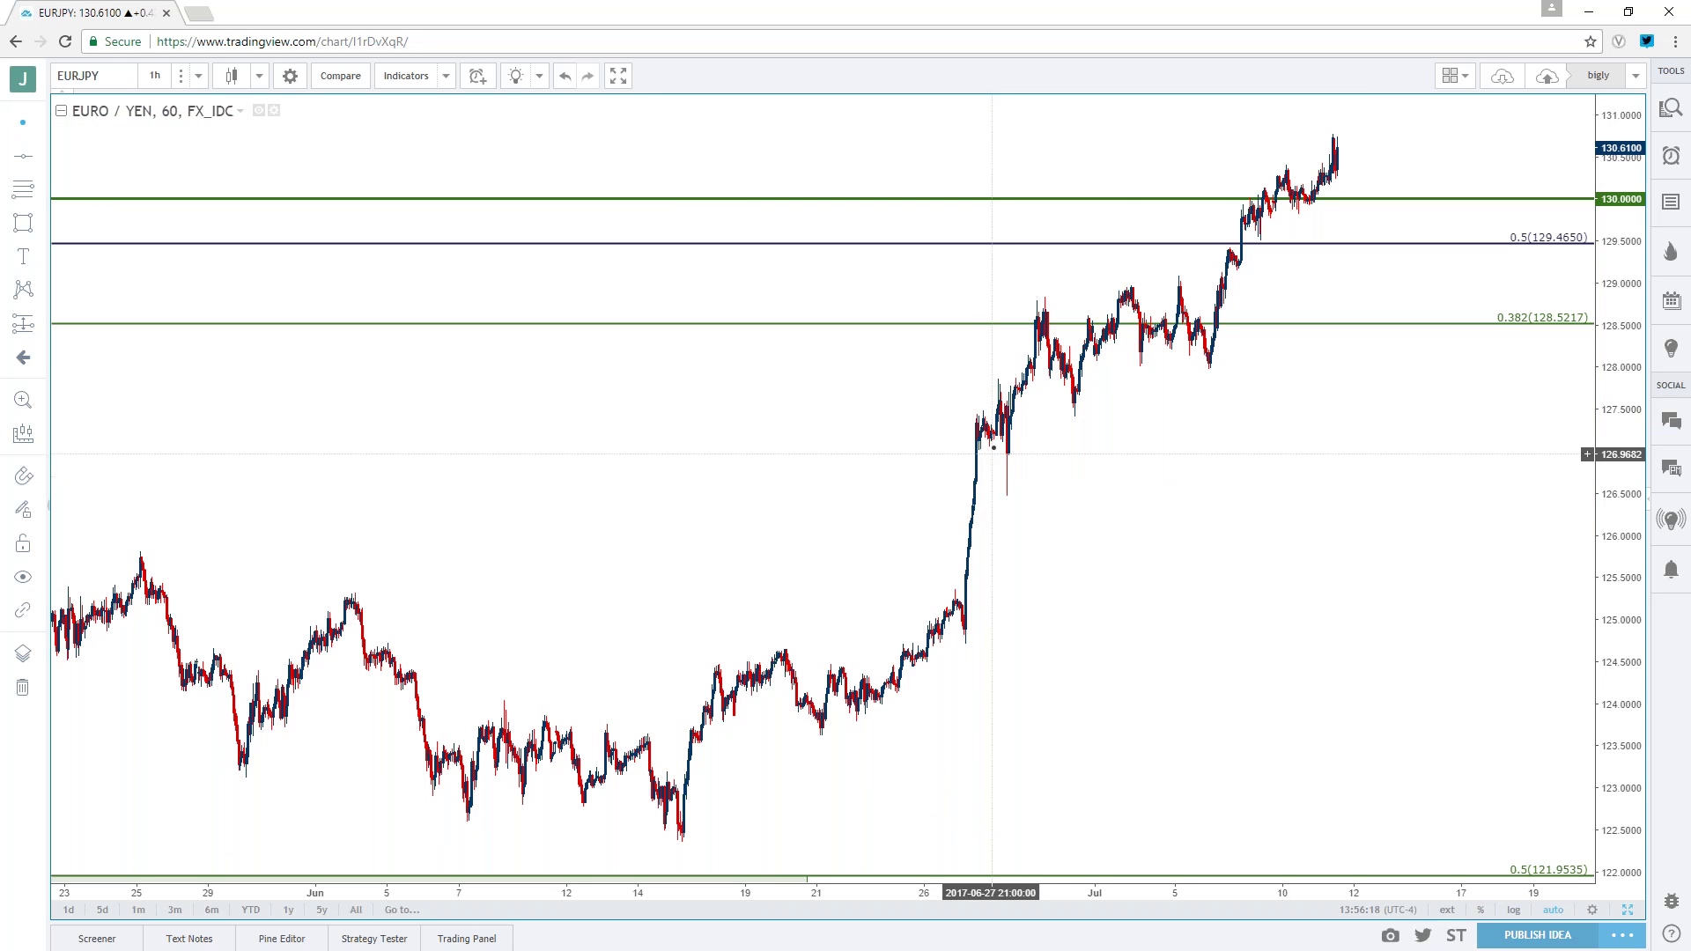
scroll(1038, 316, "down", 2)
scroll(1038, 316, "down", 3)
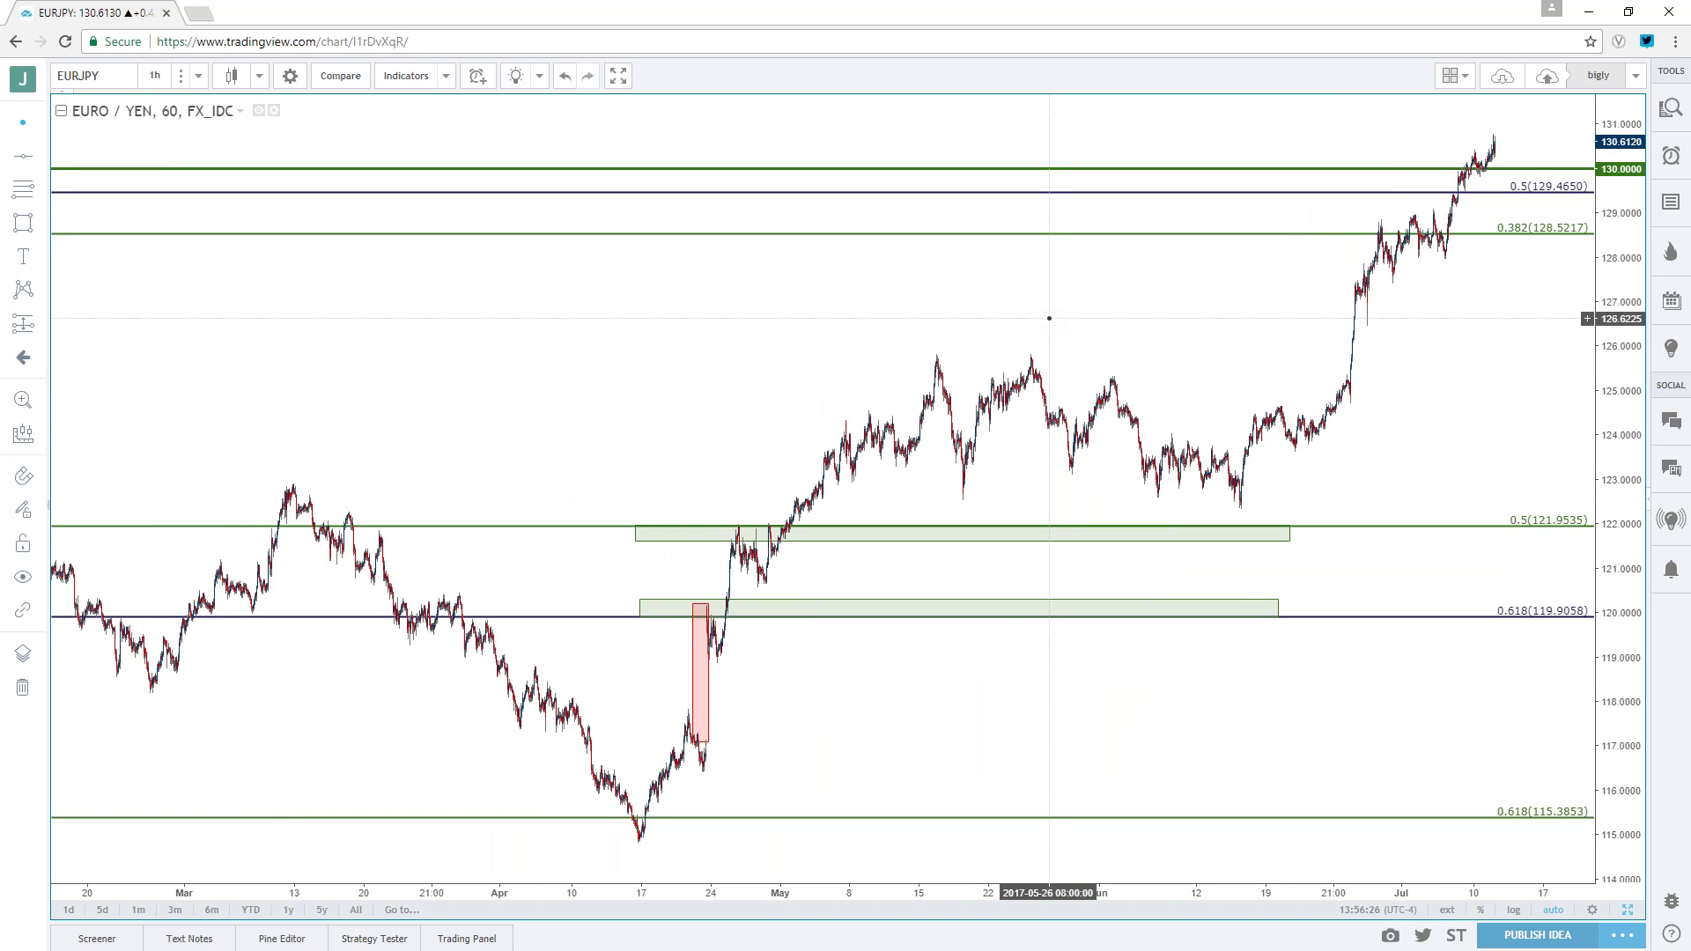
scroll(1019, 300, "up", 3)
scroll(1019, 300, "up", 3)
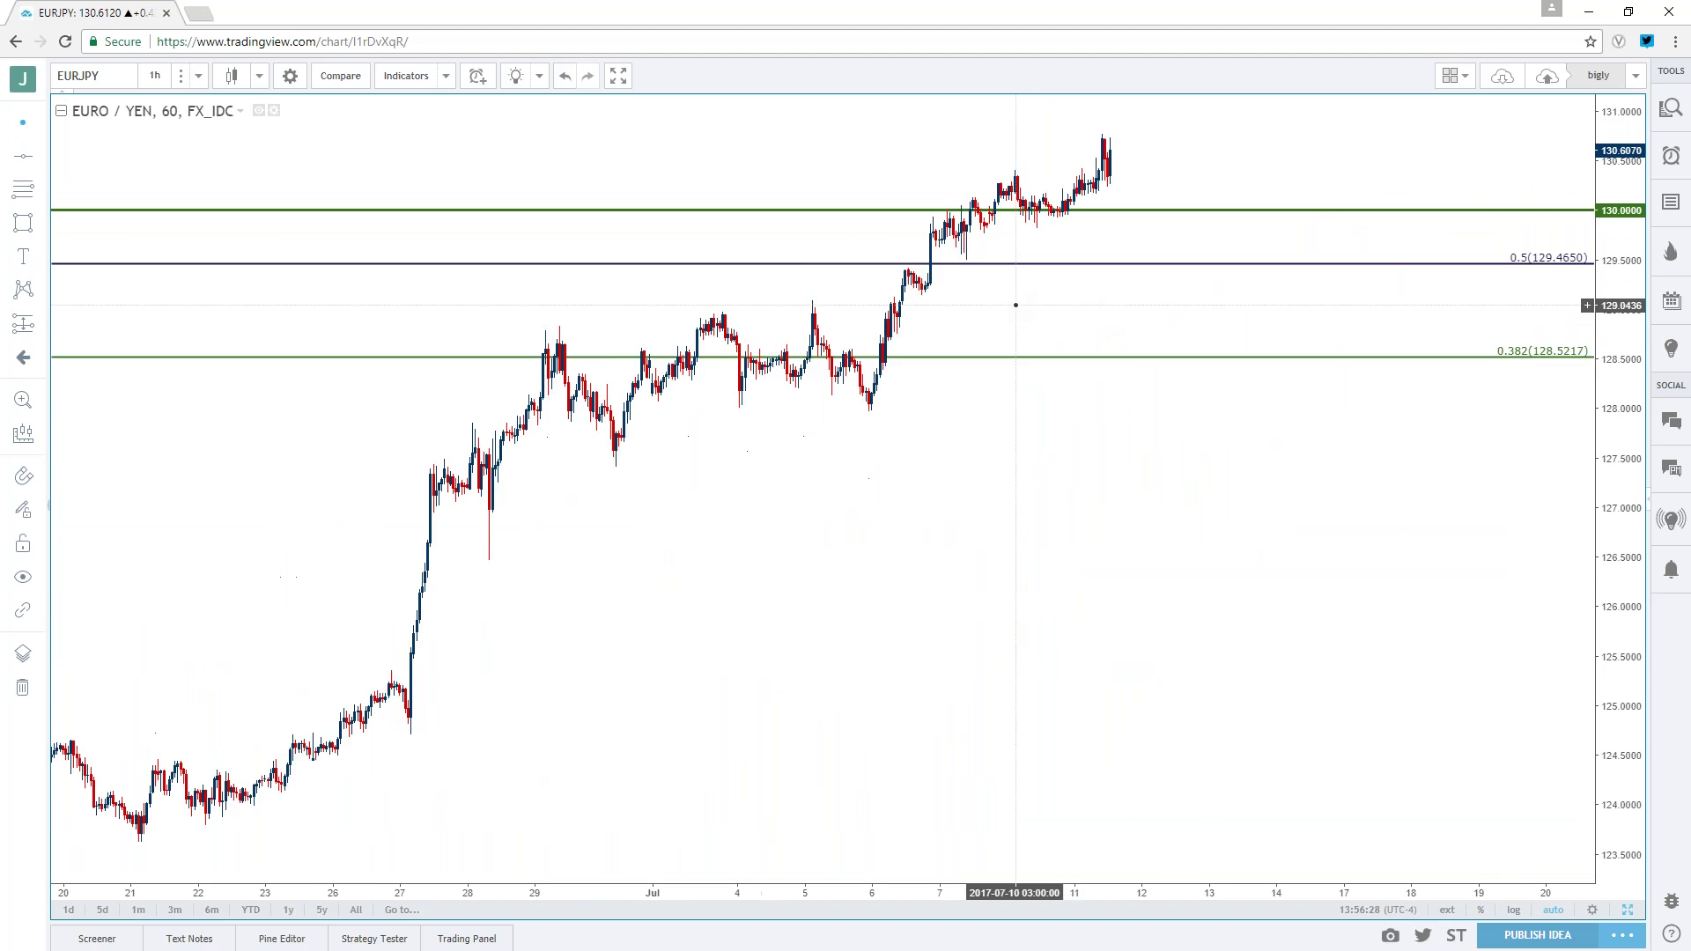
scroll(1015, 309, "down", 2)
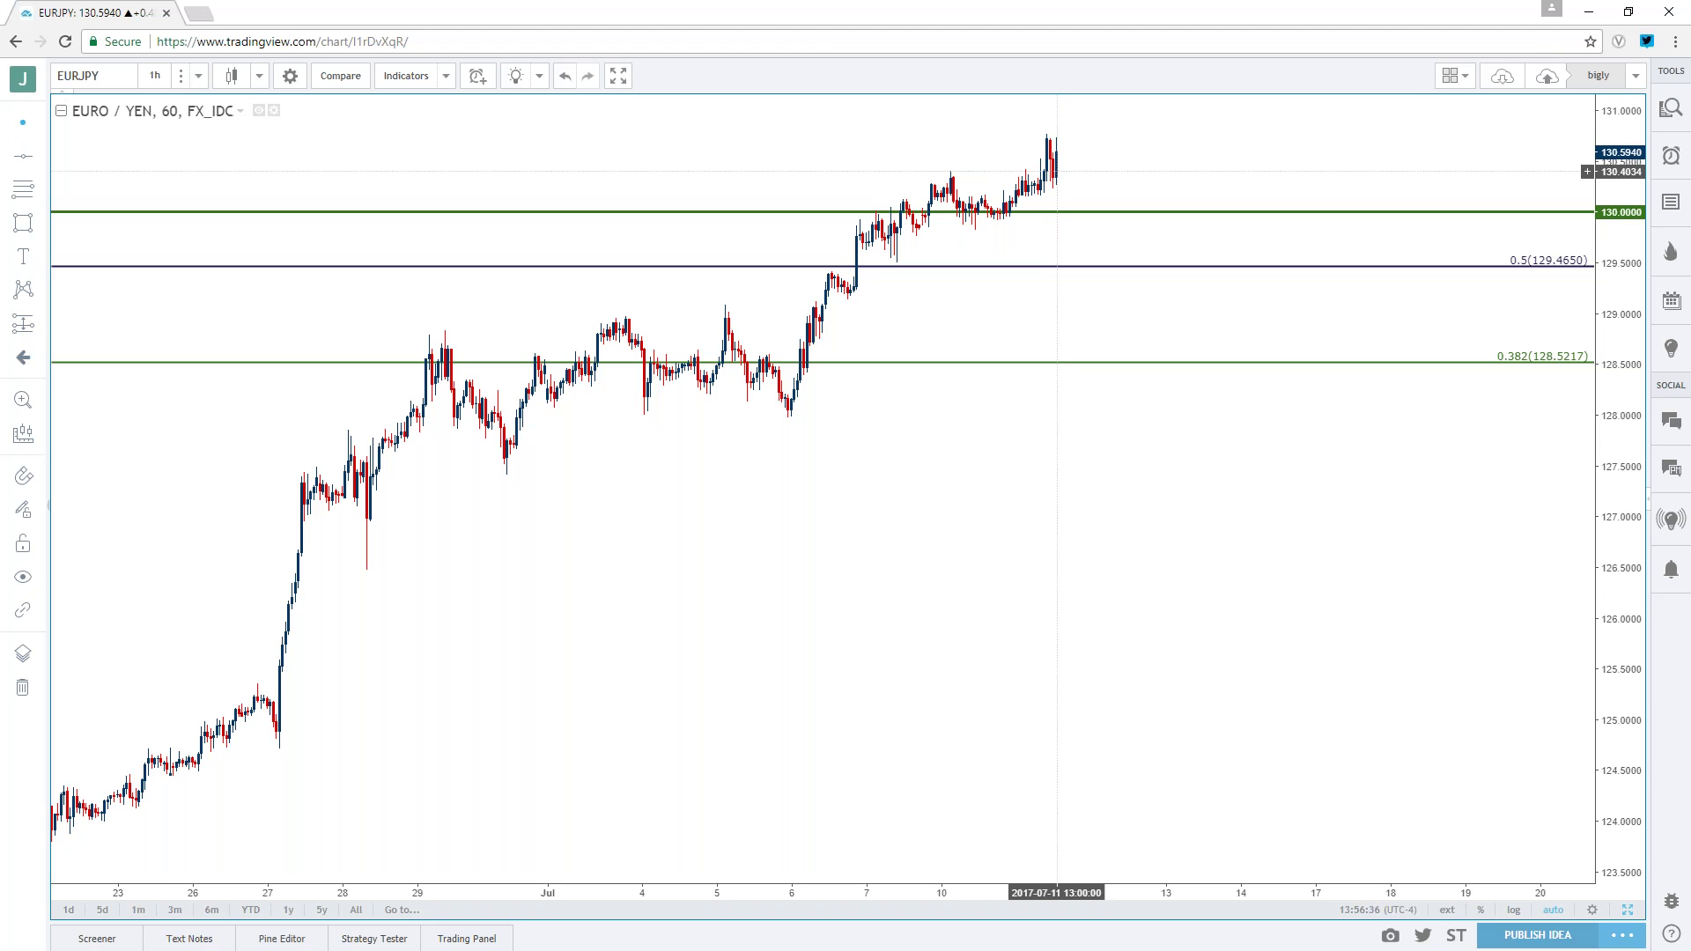
scroll(1057, 172, "down", 4)
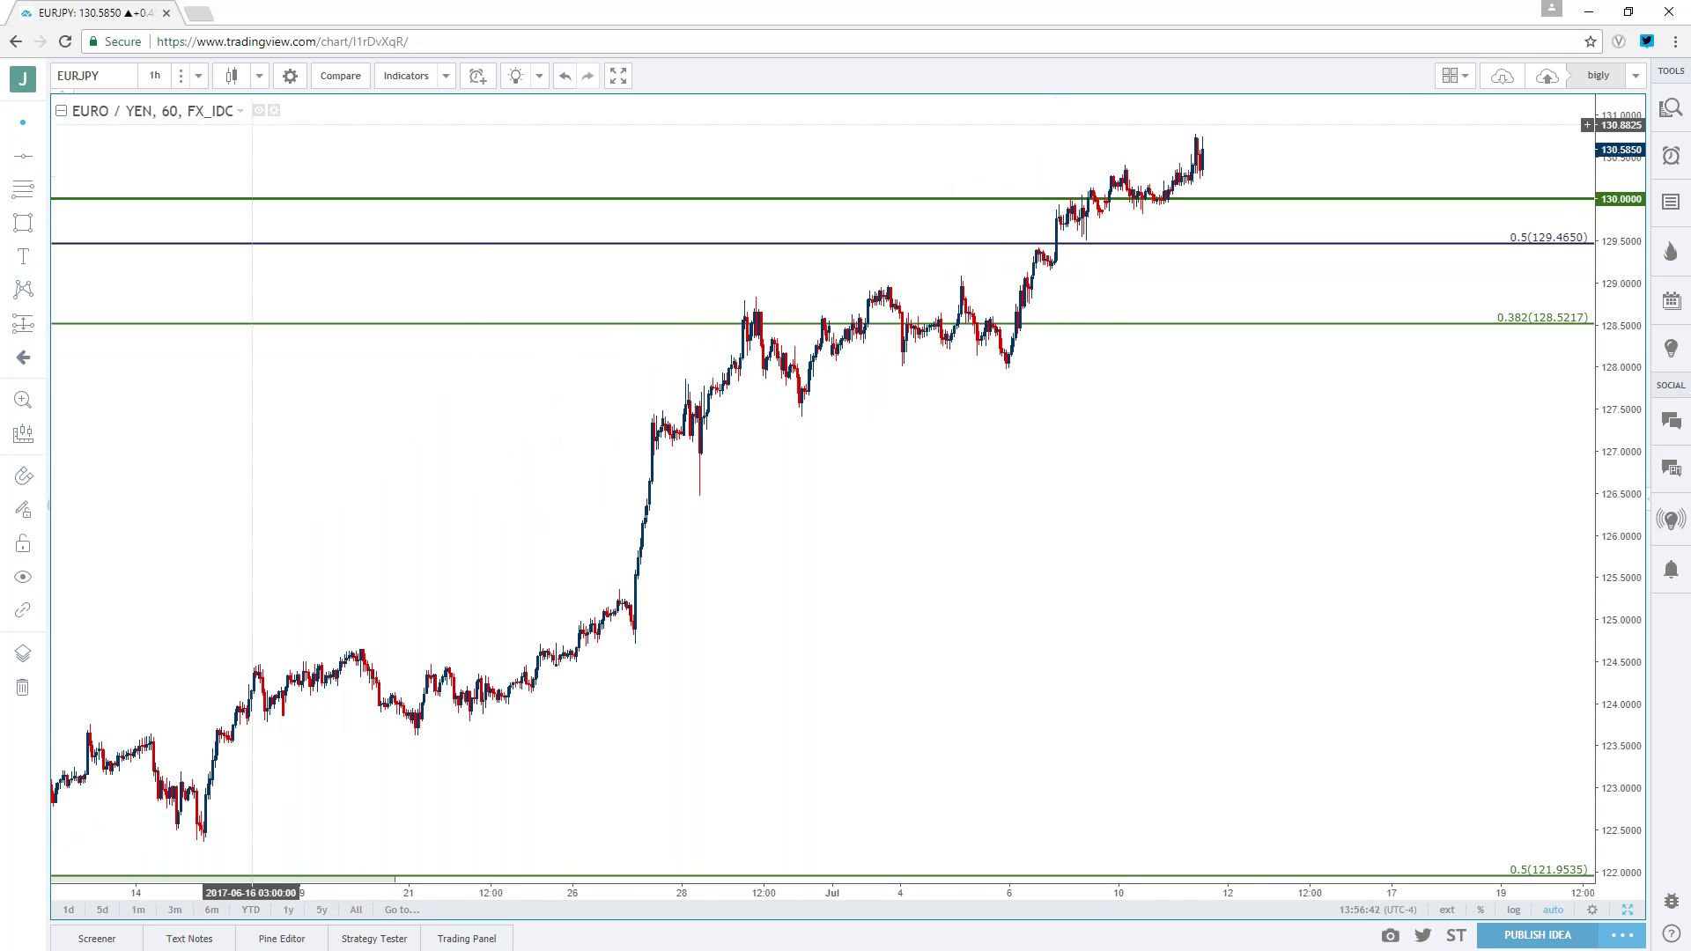
left_click(73, 77)
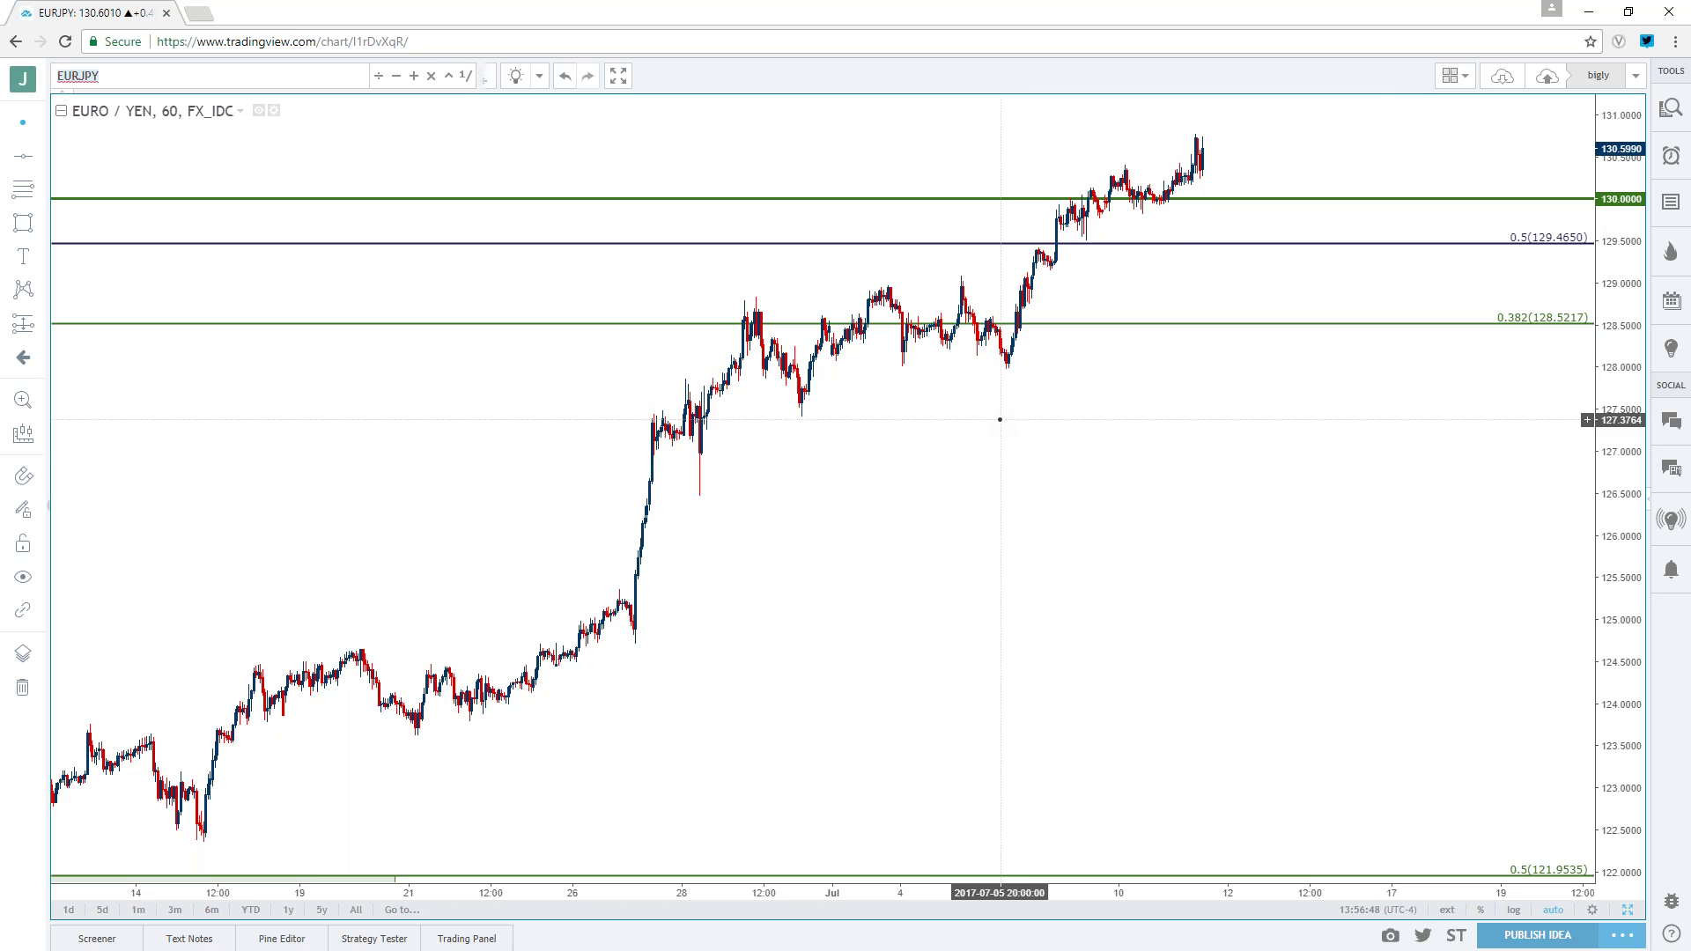
scroll(1008, 410, "down", 2)
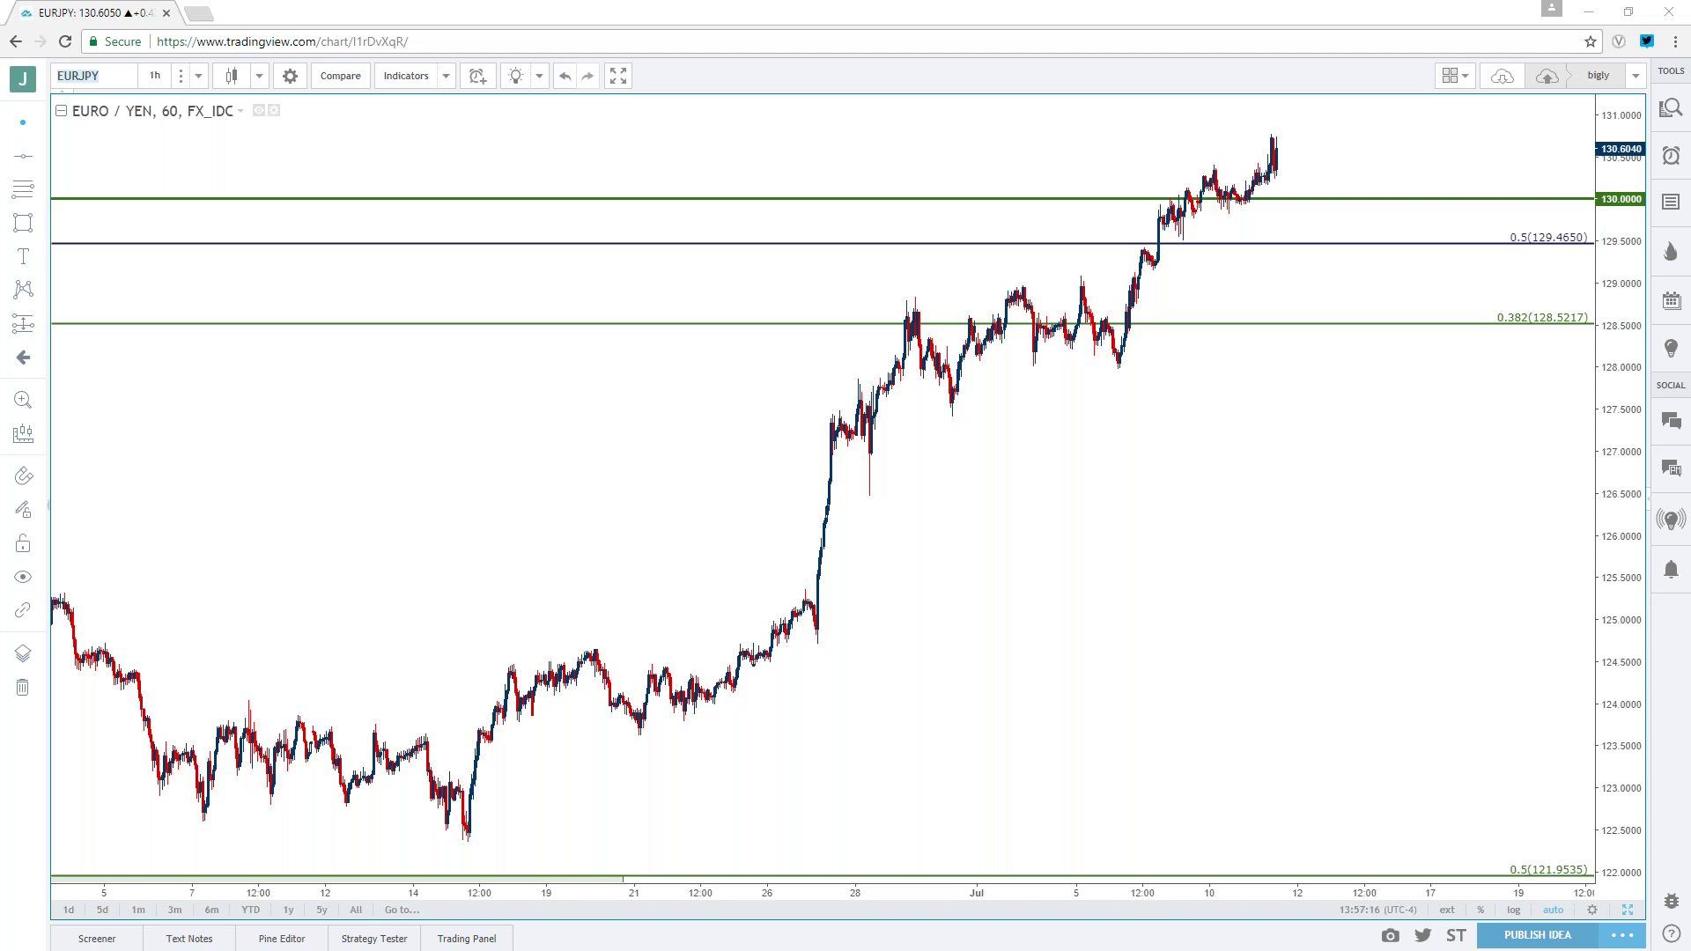
- Load the NZDCAD chart from the symbol box
left_click(108, 79)
type("NZDCAD")
key("Return")
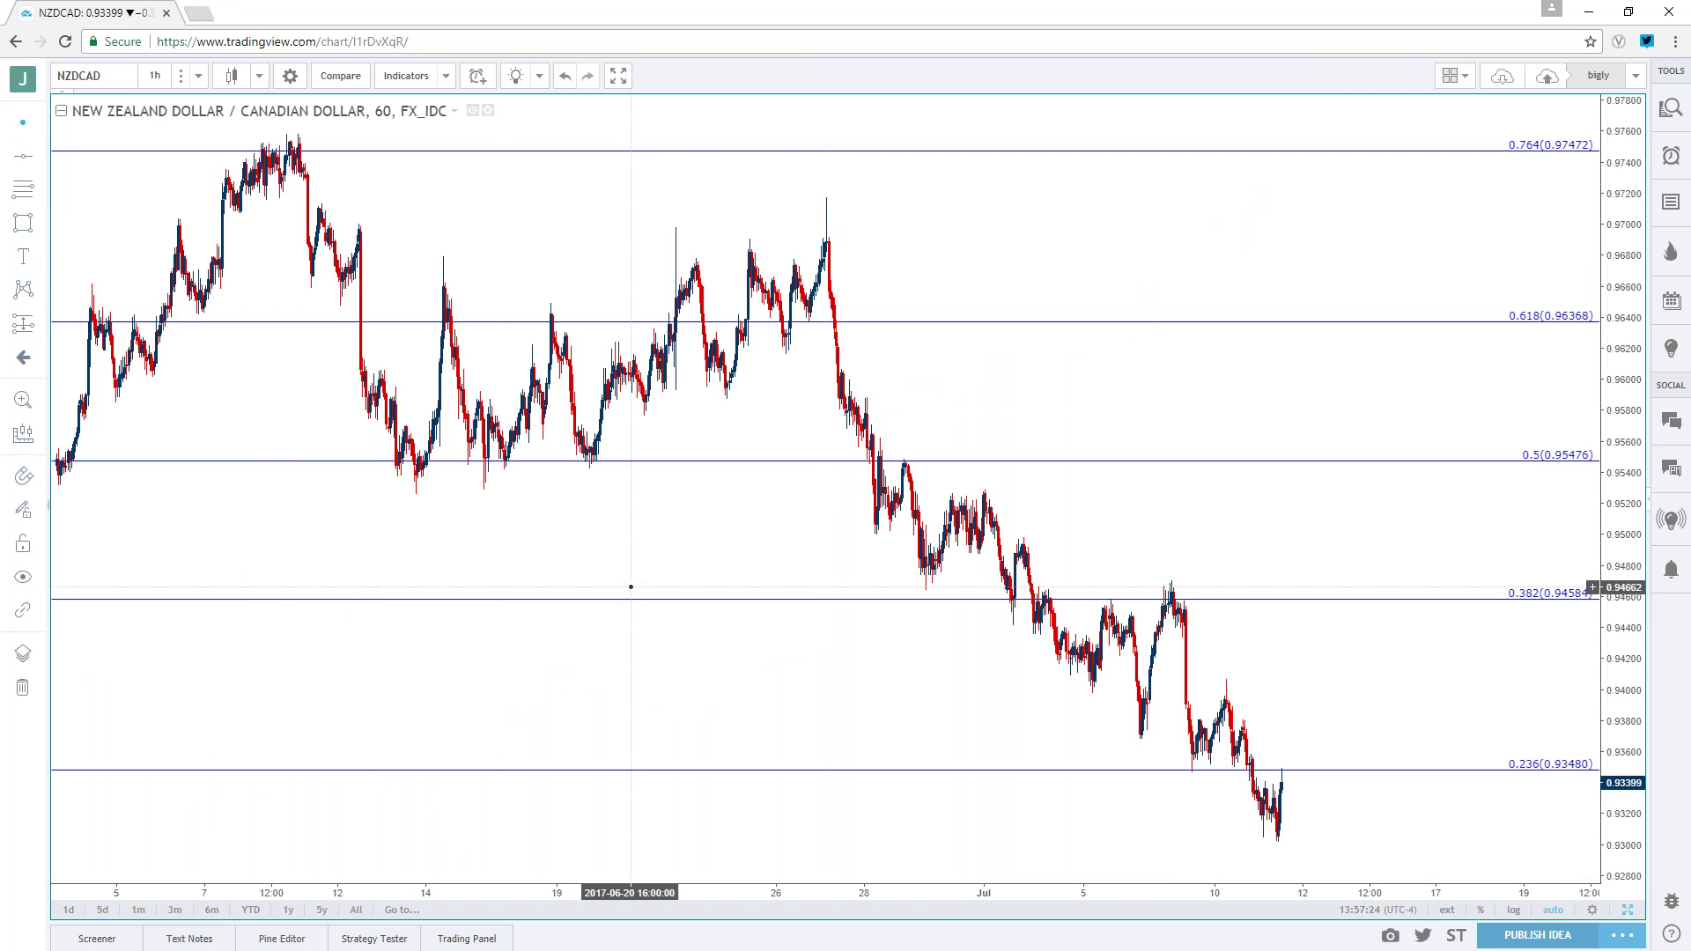
- Zoom and pan NZDCAD to the latest bars, just below the 0.236 Fibonacci level (0.93480)
scroll(631, 586, "down", 6)
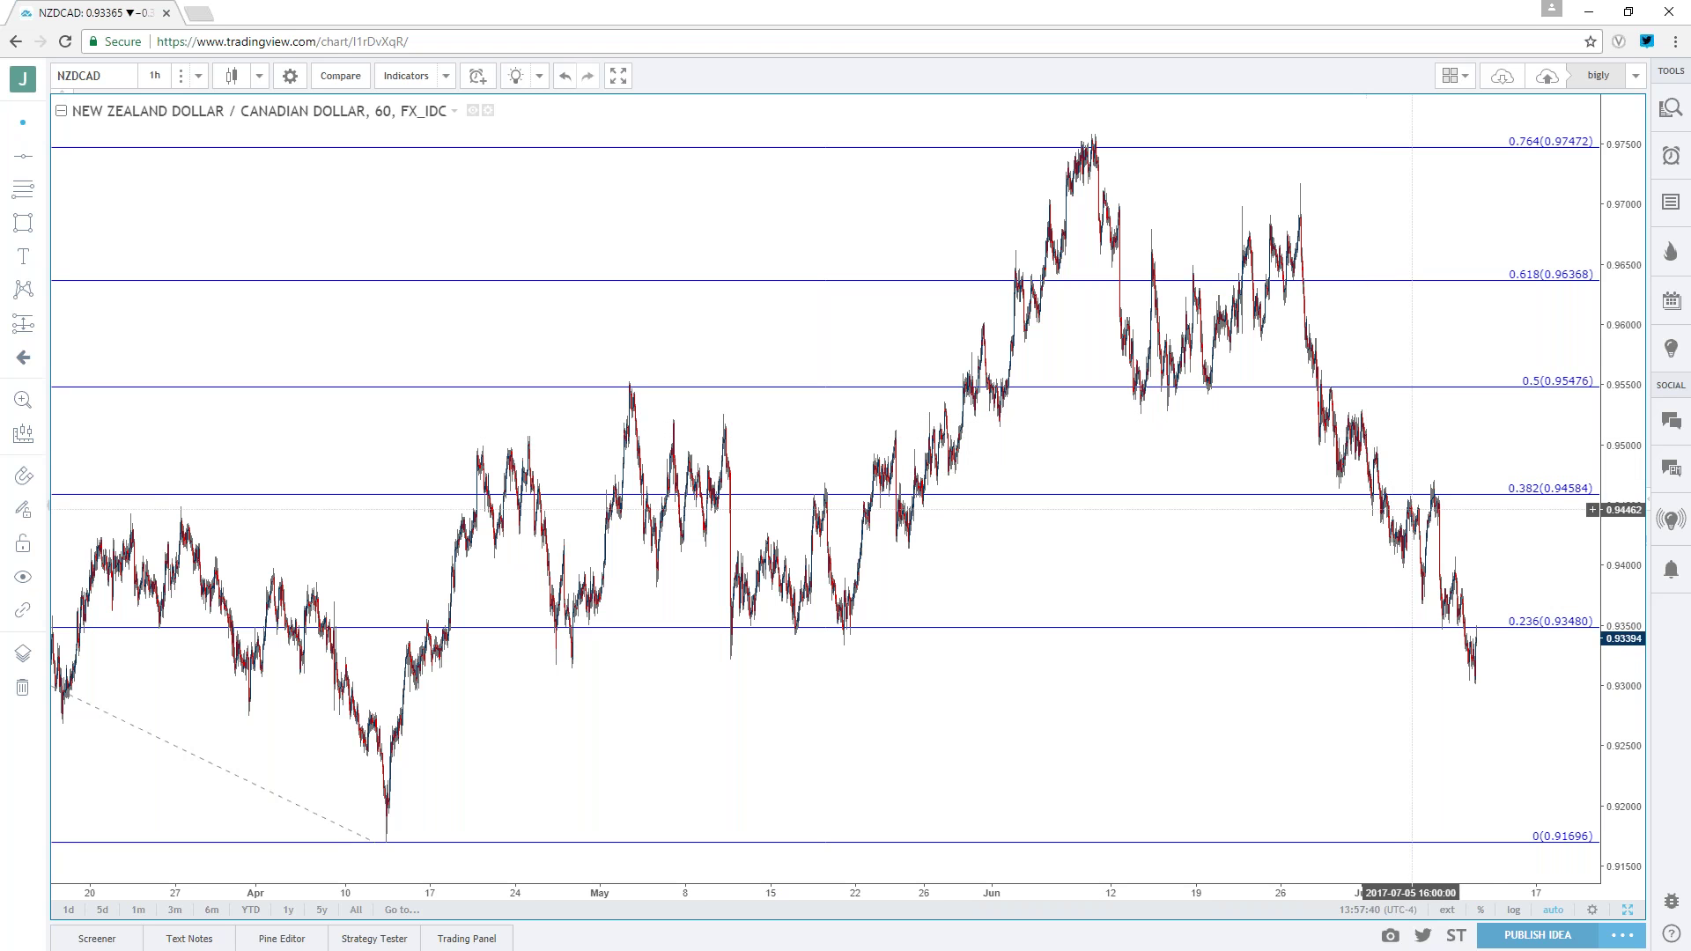
scroll(1207, 823, "up", 5)
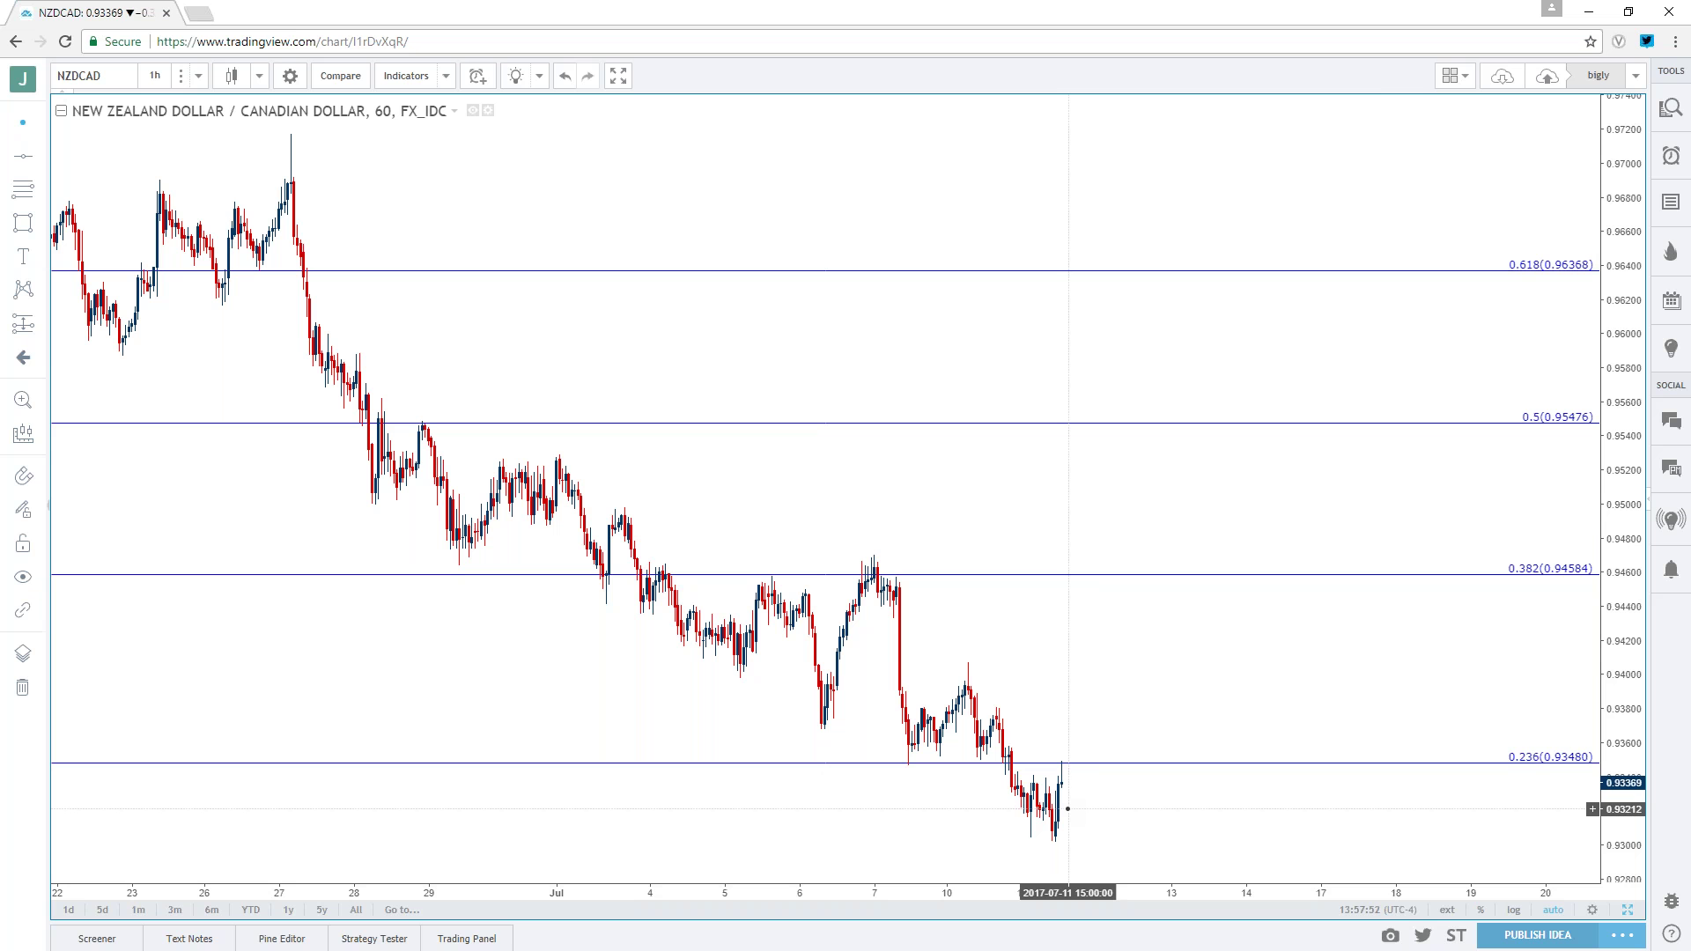
scroll(1067, 808, "down", 8)
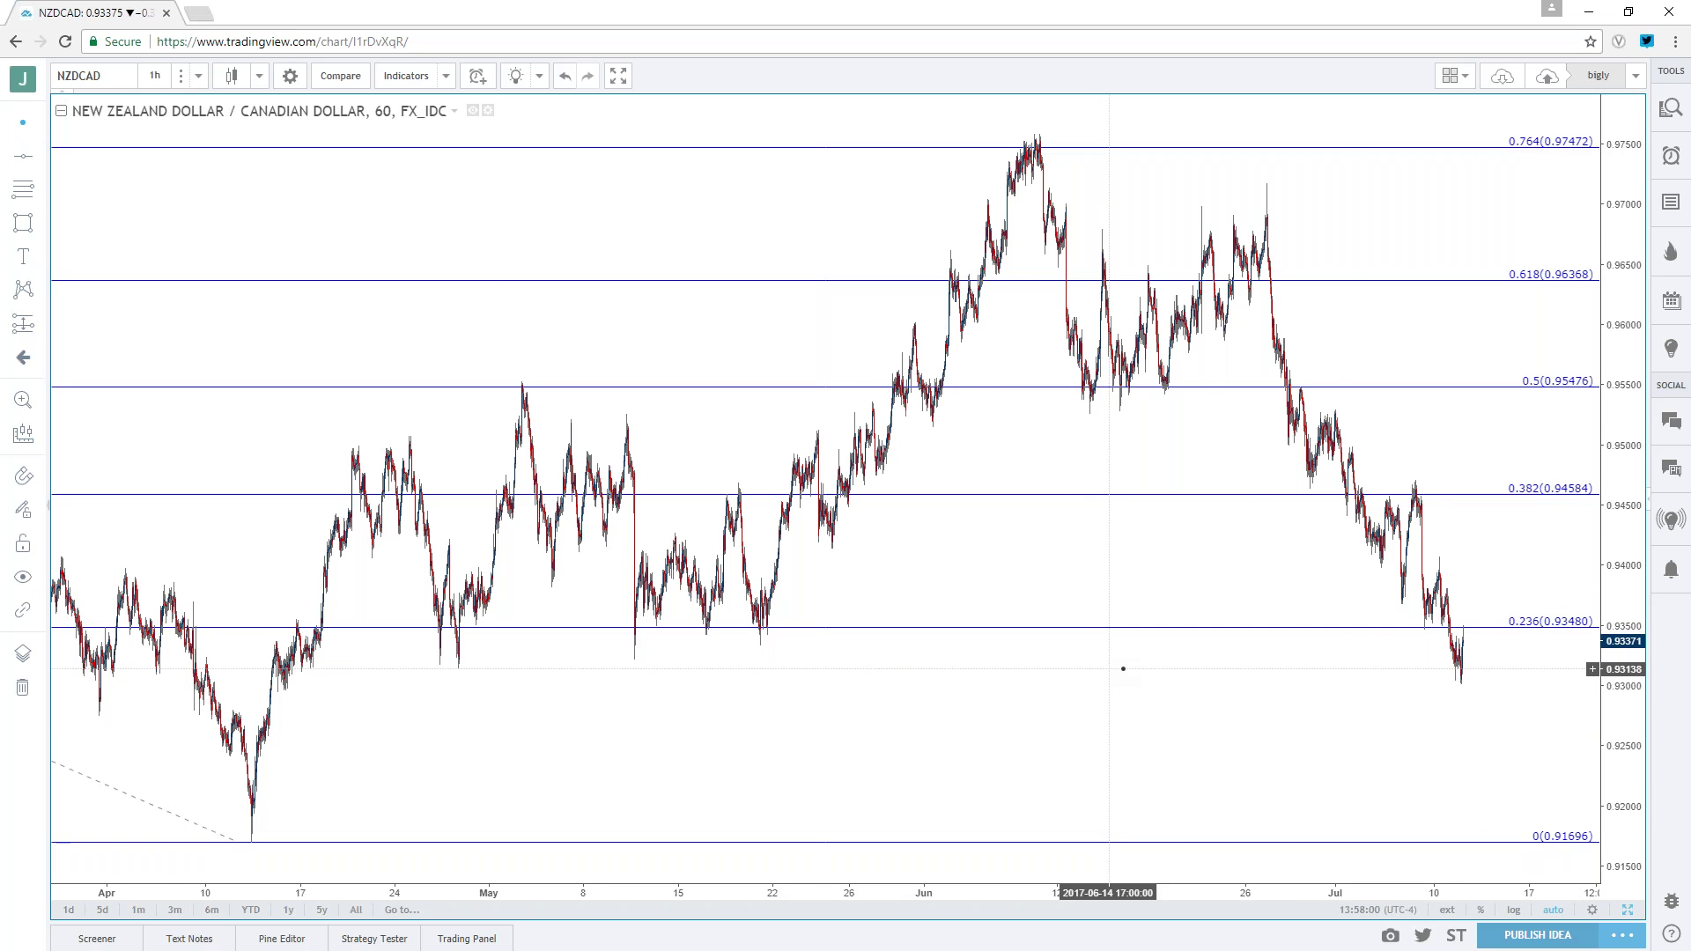
scroll(1281, 755, "up", 5)
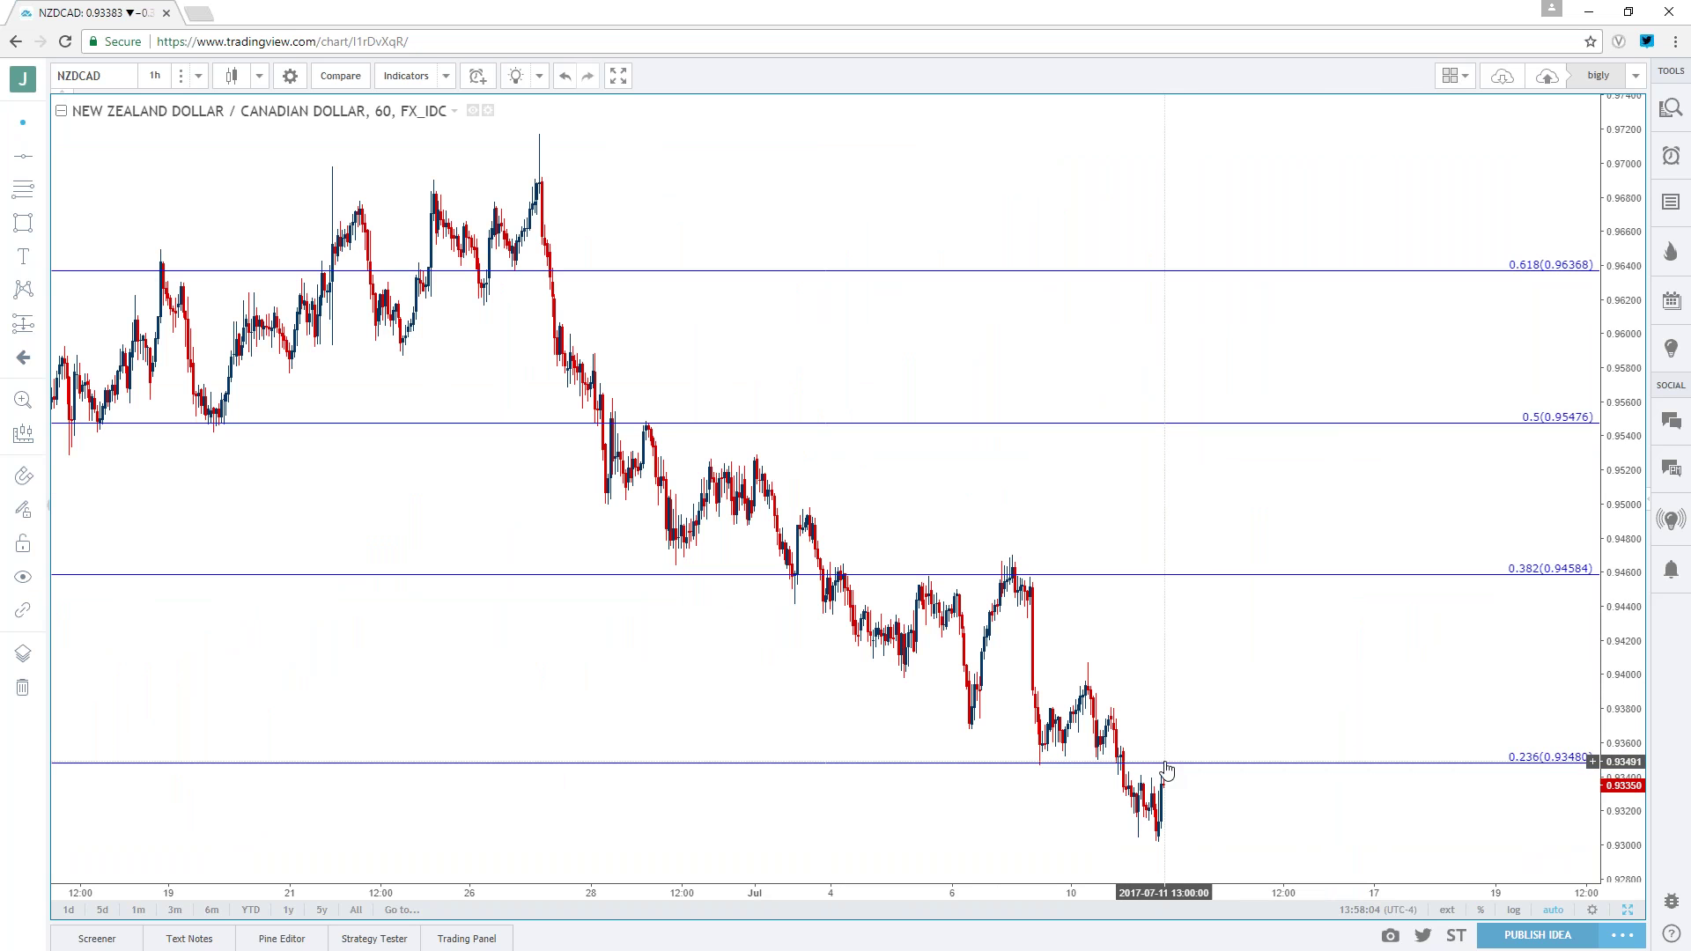
scroll(1140, 704, "down", 4)
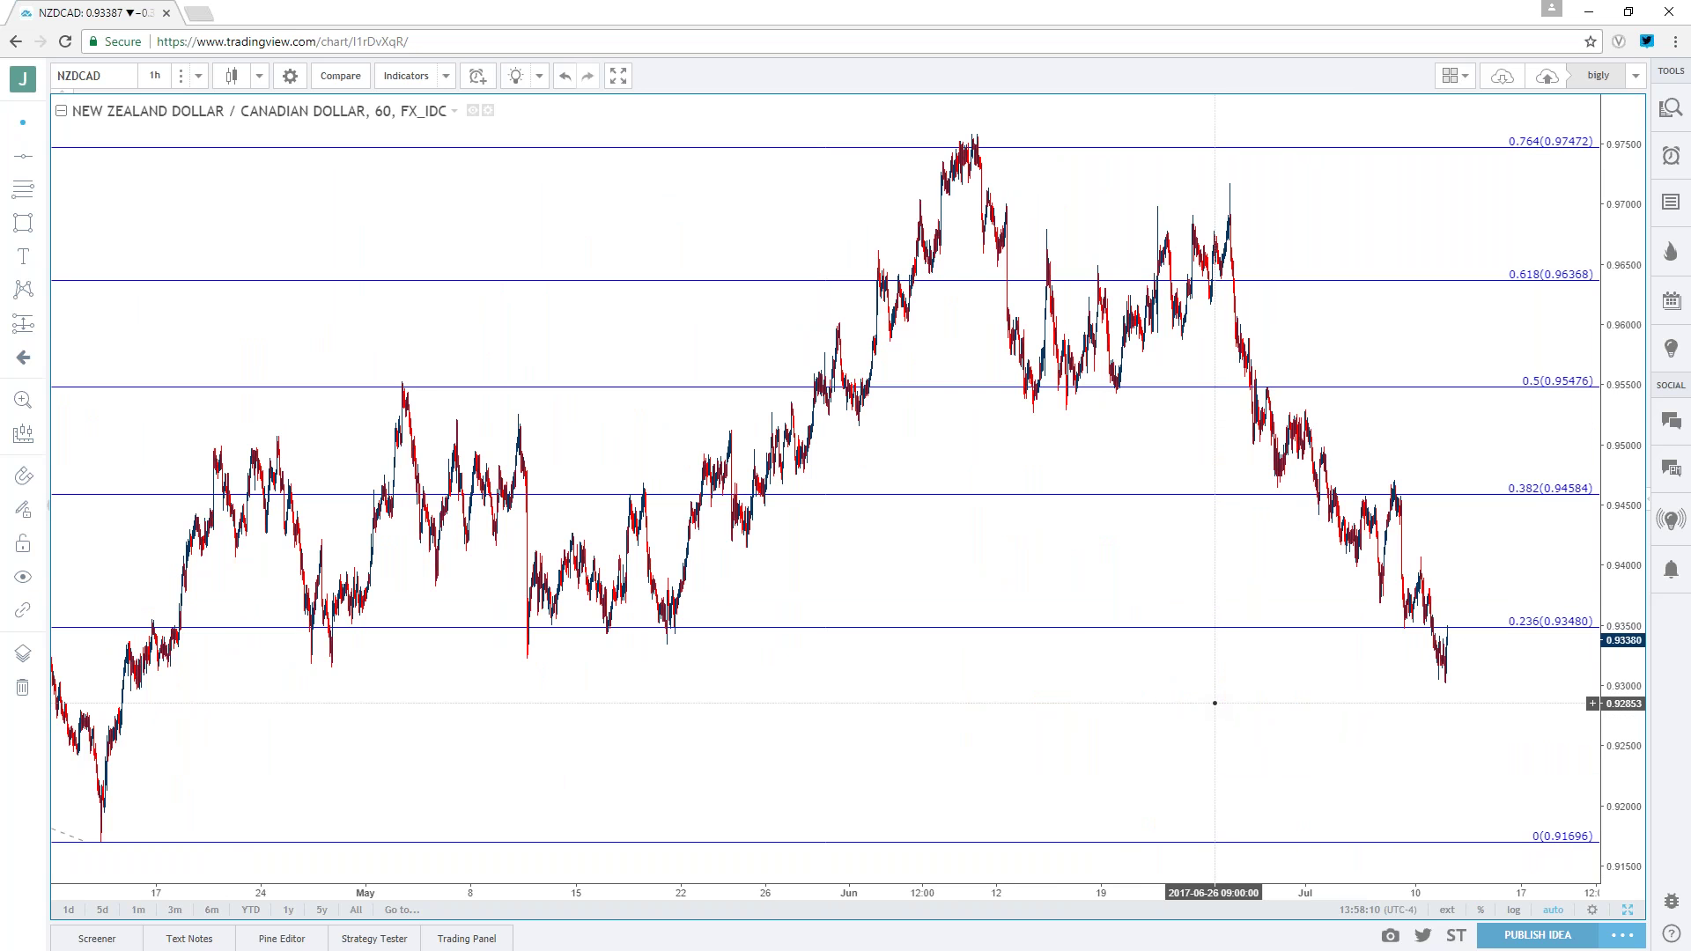
left_click_drag(1283, 692, 1215, 692)
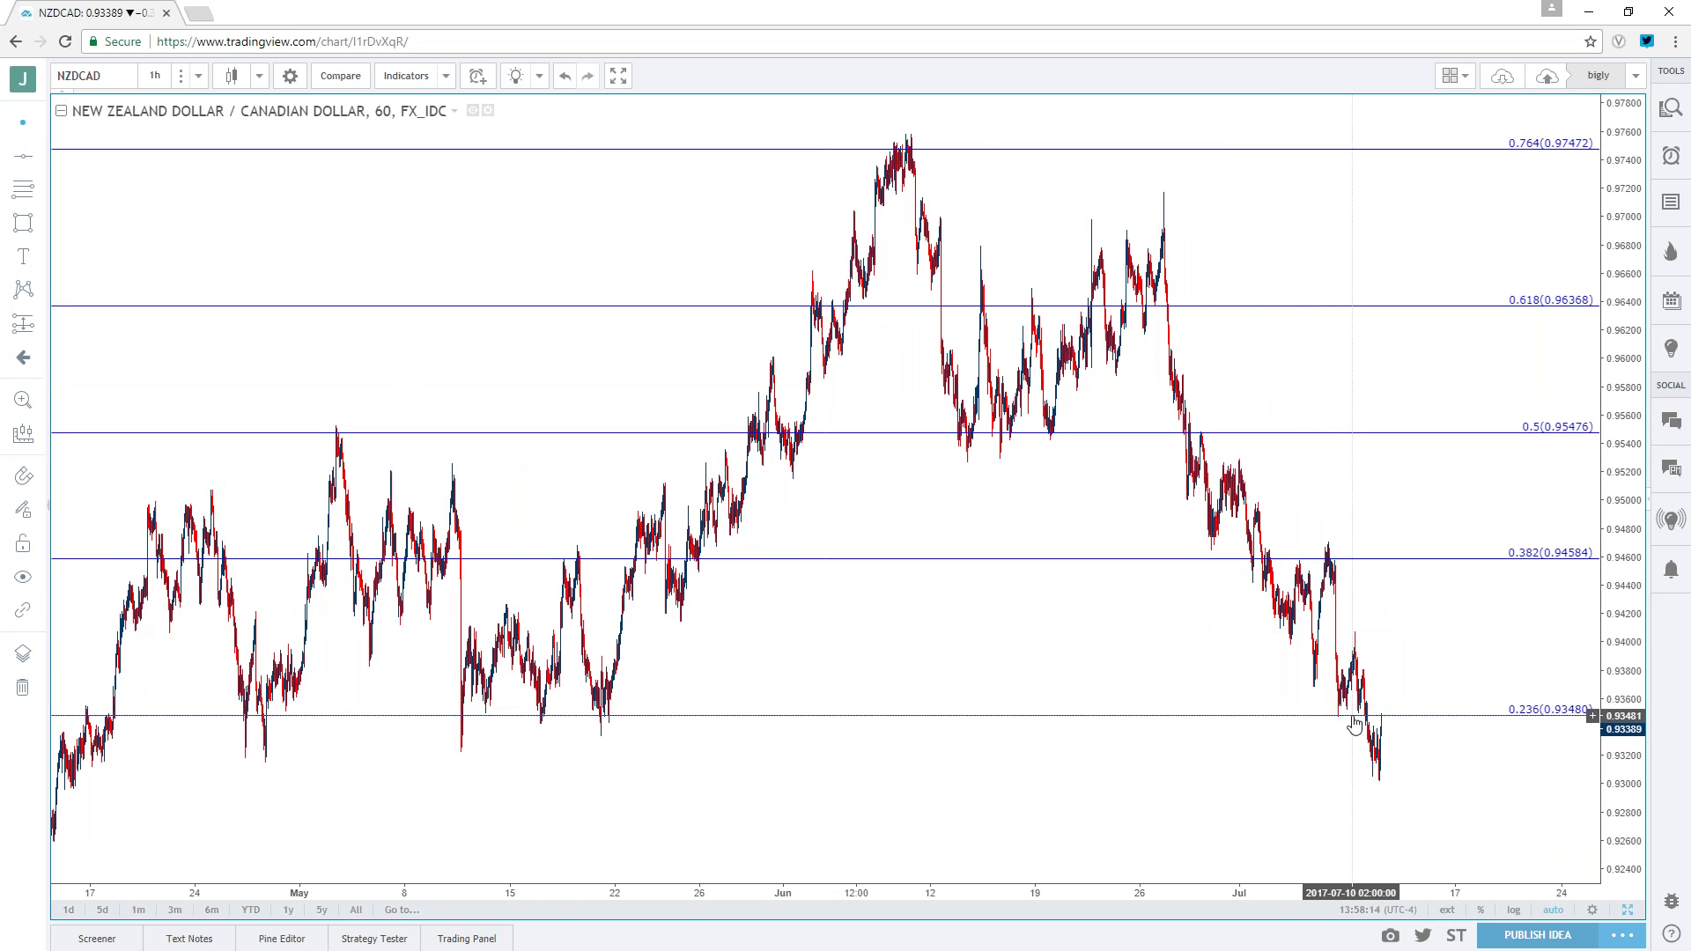
scroll(1315, 716, "up", 3)
scroll(1295, 717, "up", 3)
scroll(1189, 705, "down", 2)
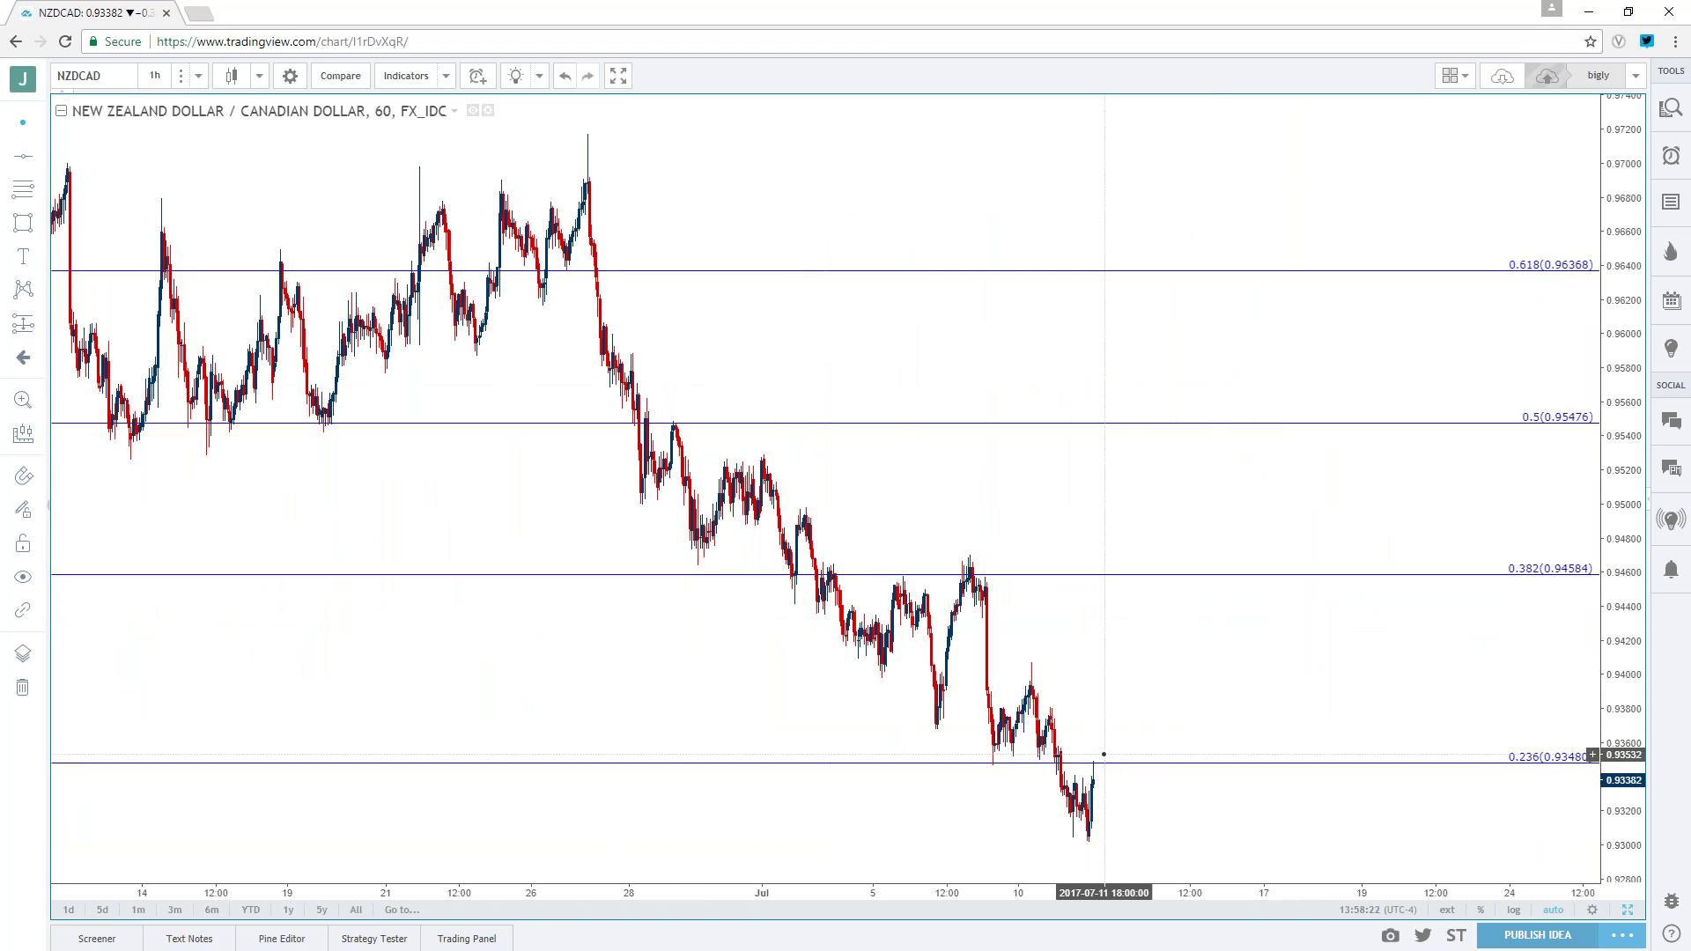
scroll(1103, 755, "down", 5)
scroll(1104, 752, "down", 3)
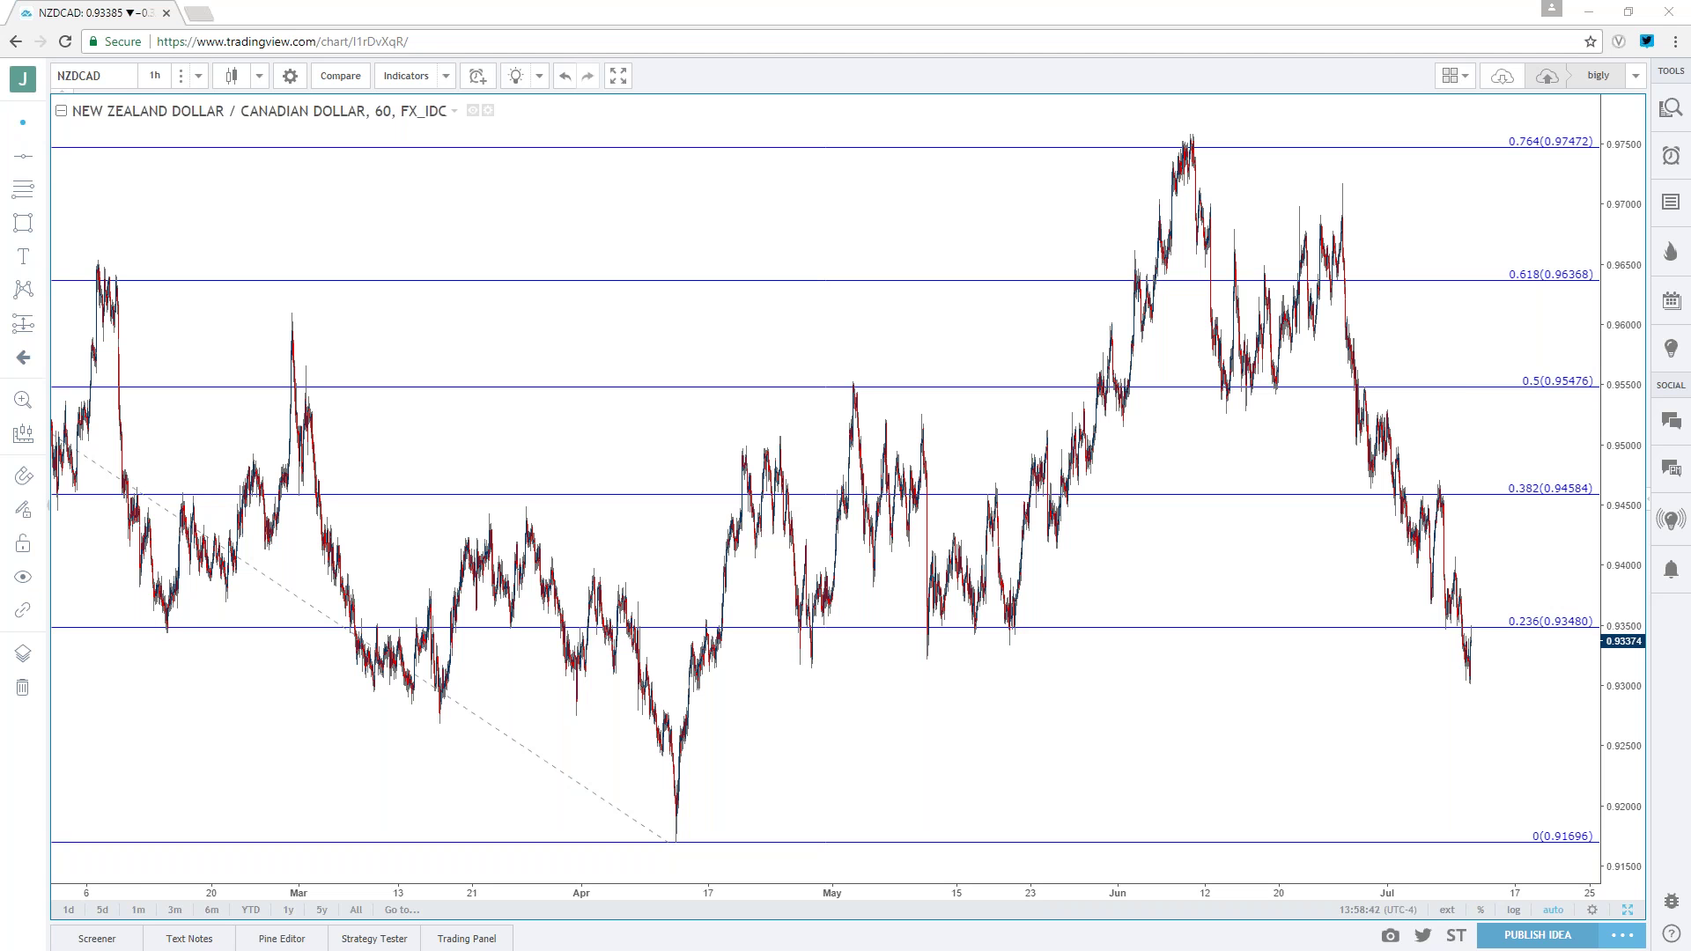
- Load the Pound Sterling / Yen GBPJPY chart showing the 146.000 support zone, then bring up DailyFX
left_click(123, 83)
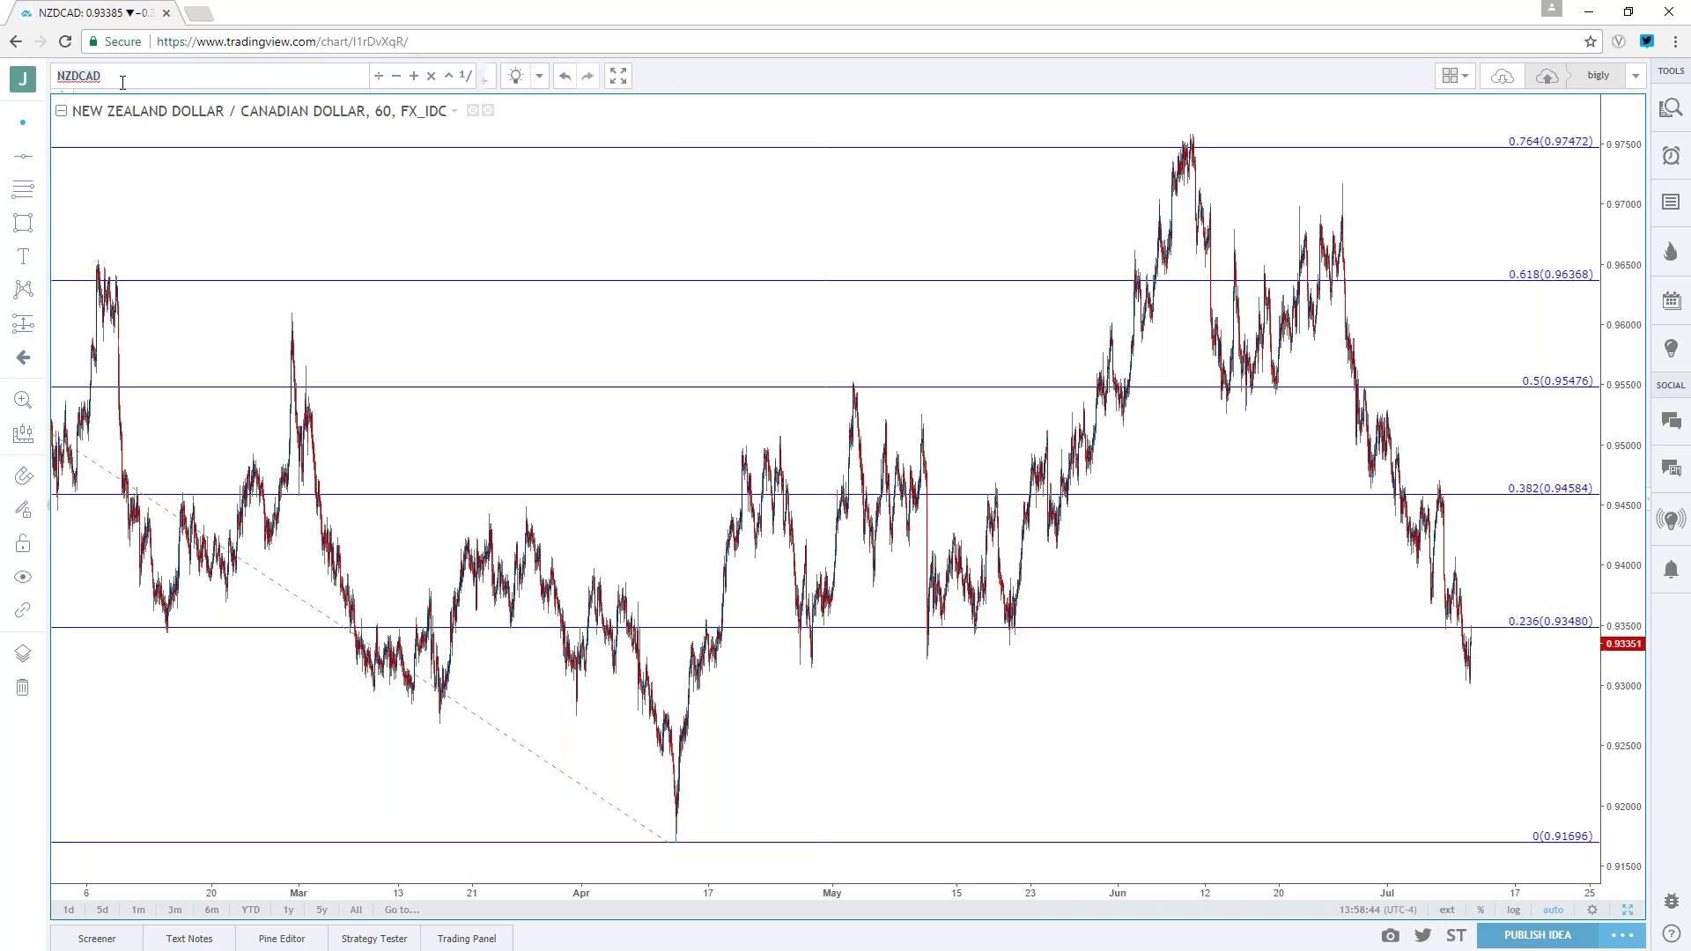
type("GBPJPY")
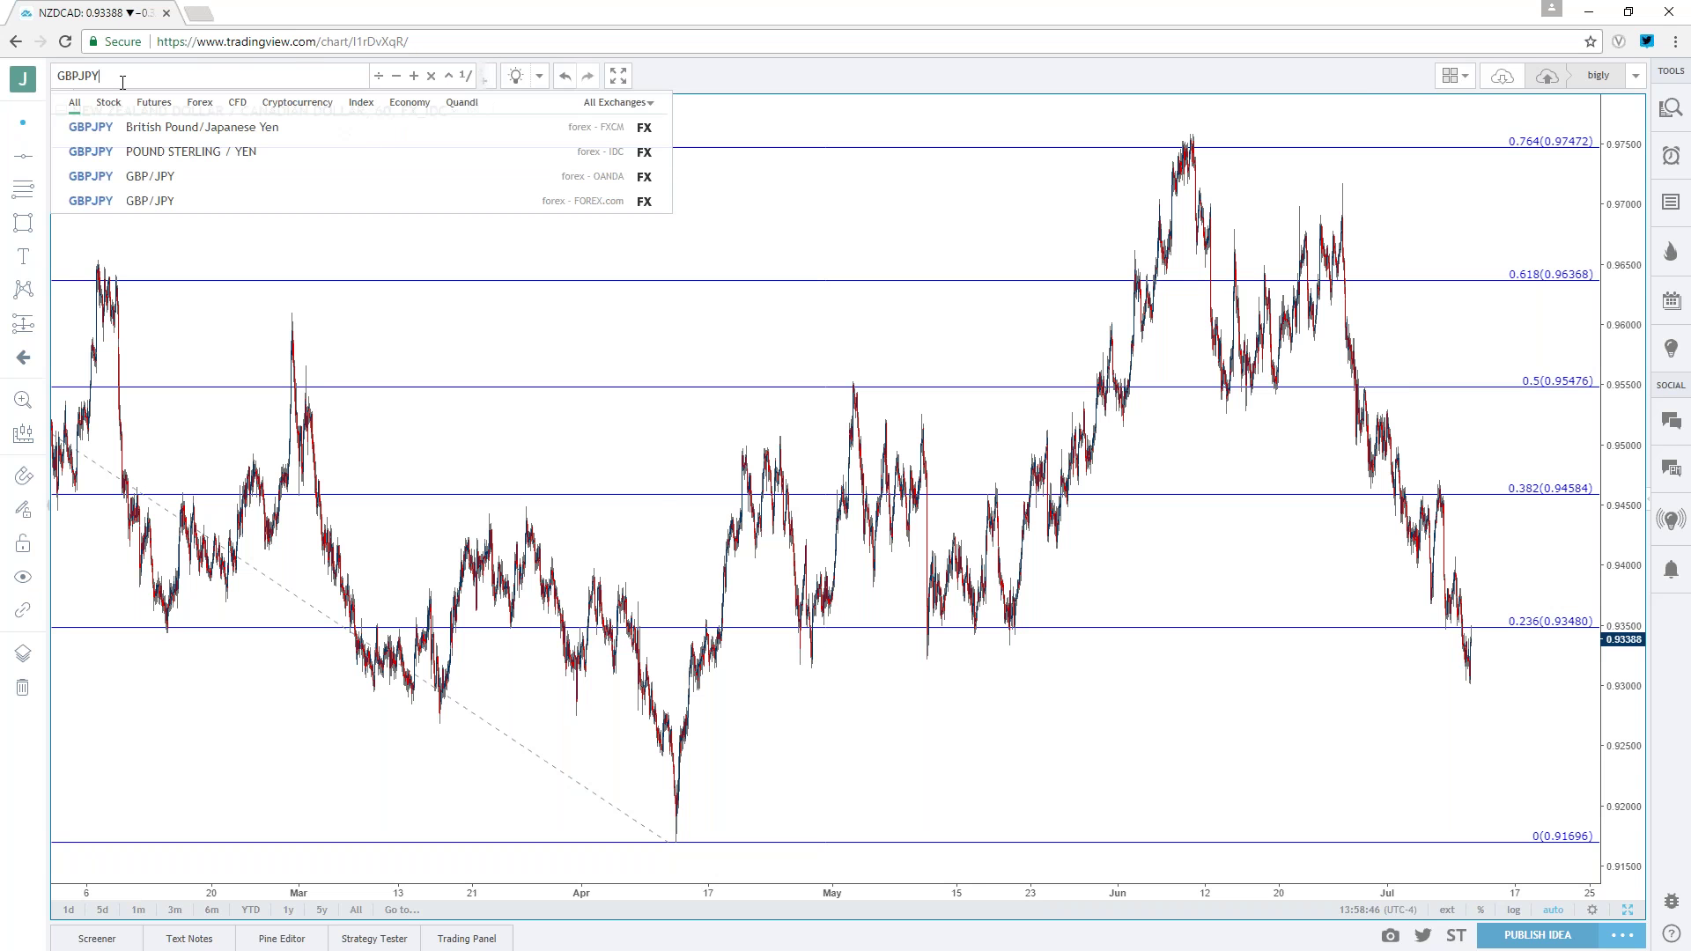
key("Down")
key("Down")
key("Return")
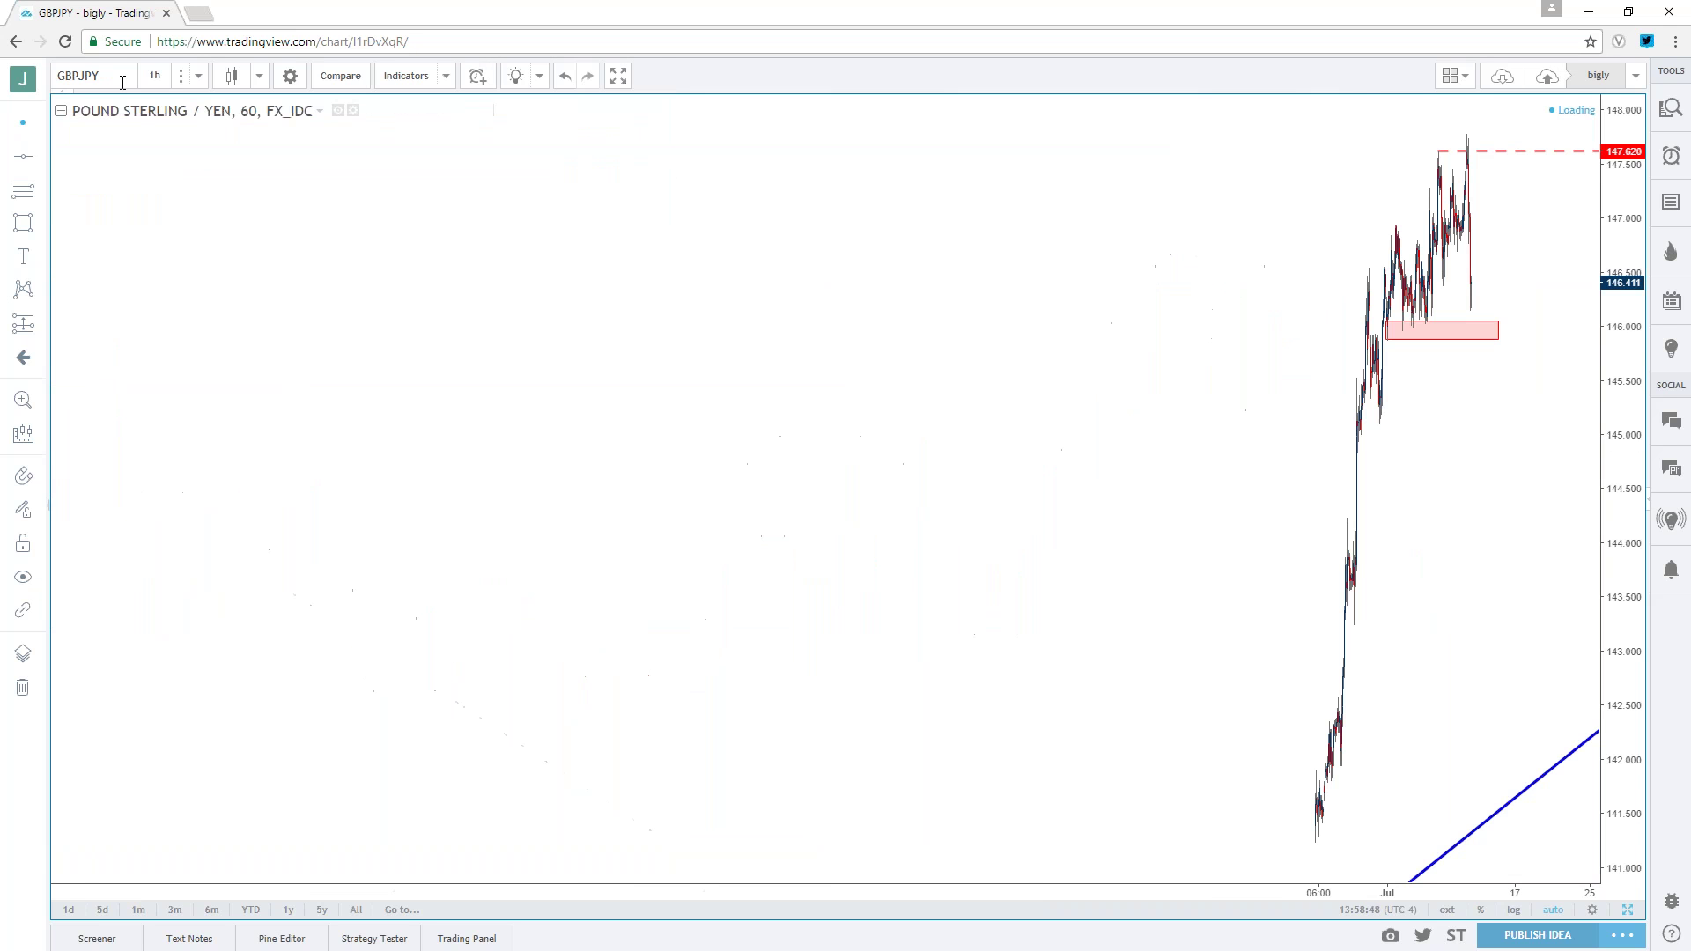
scroll(834, 321, "up", 6)
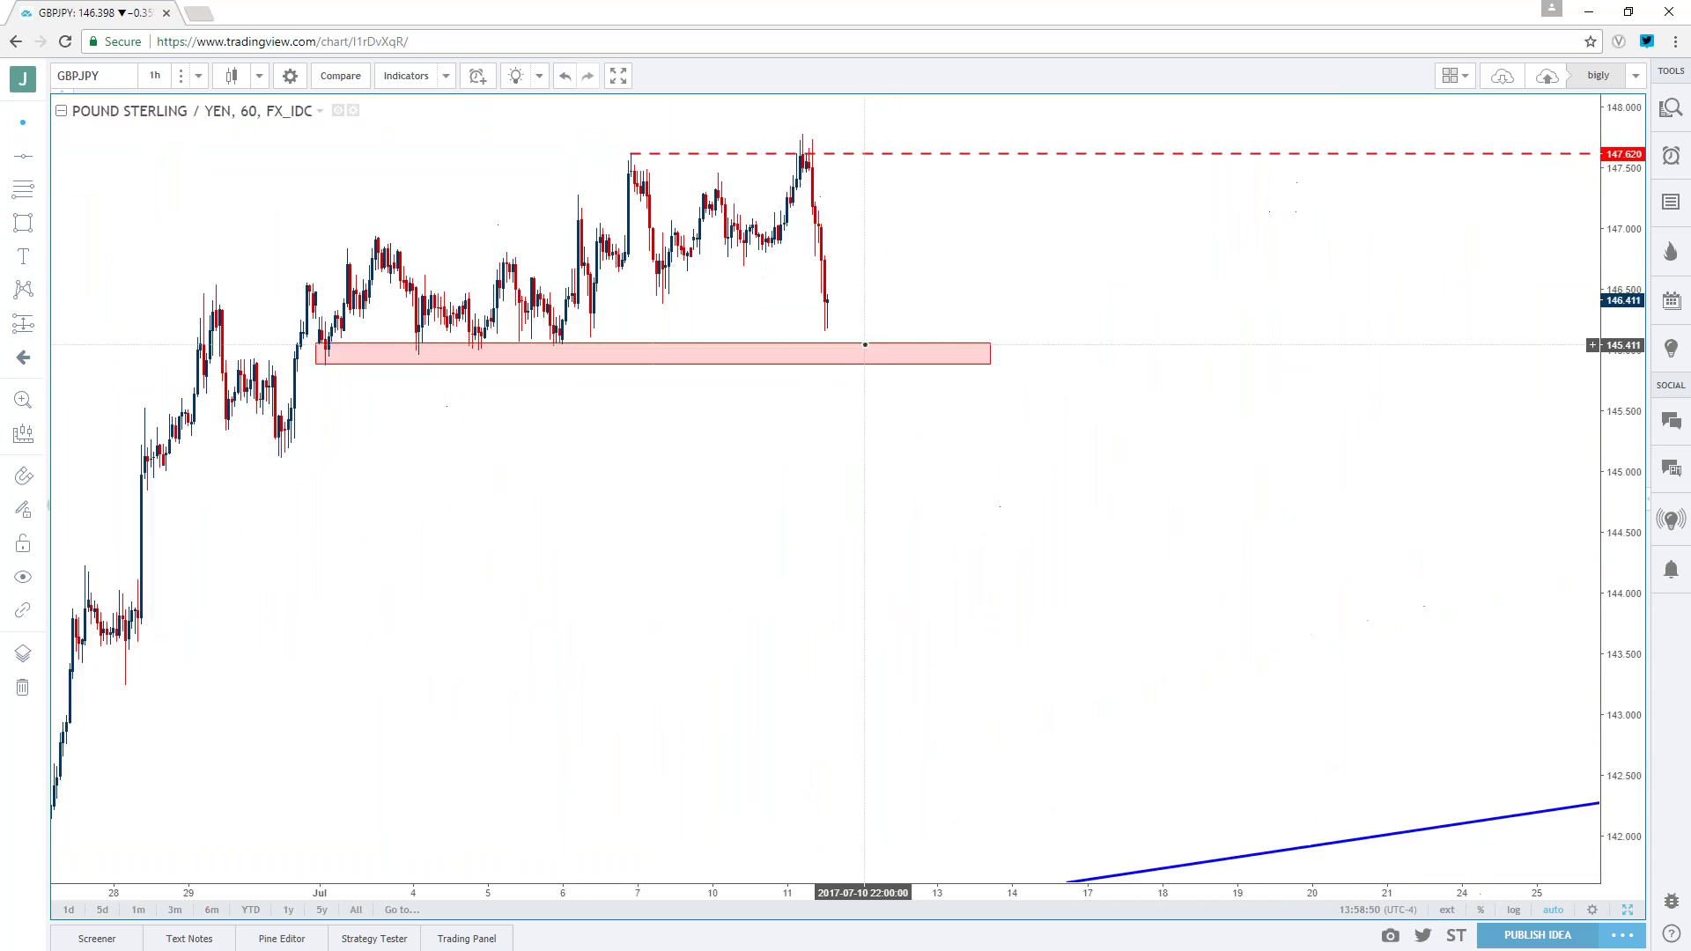
scroll(744, 428, "down", 5)
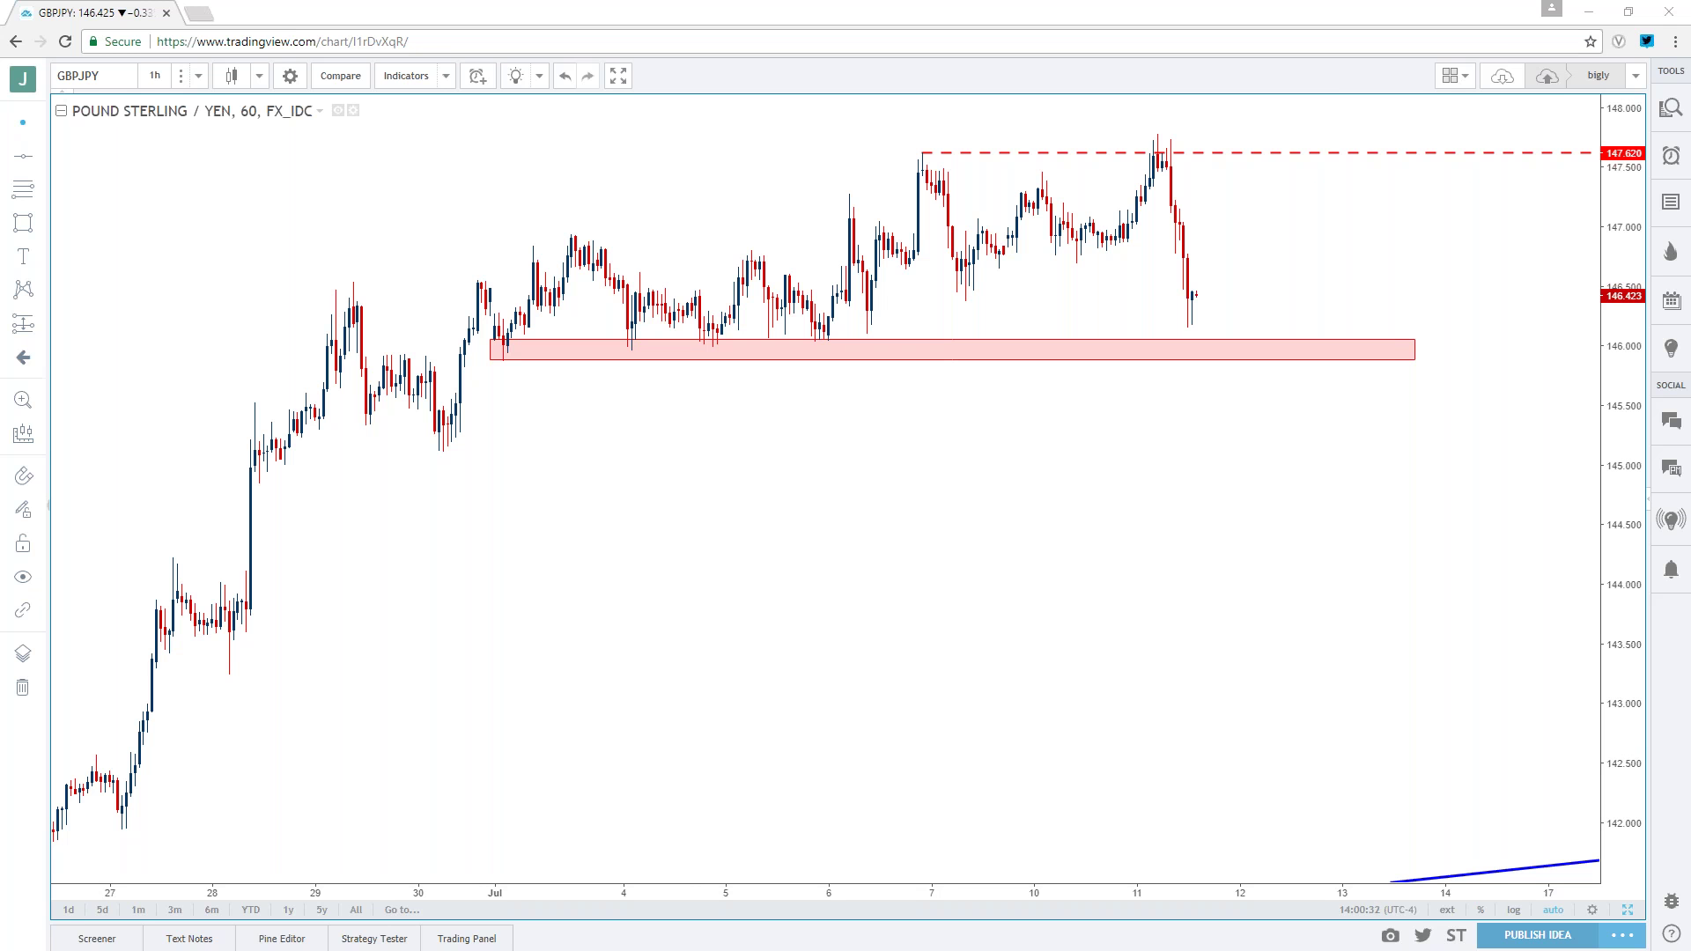
key("alt+Tab")
key("alt+Tab")
- From the author's bio page, open the 'Euro, USD, JPY: Pre-NFP Price Action Setups' article
left_click_drag(1053, 9, 1067, 30)
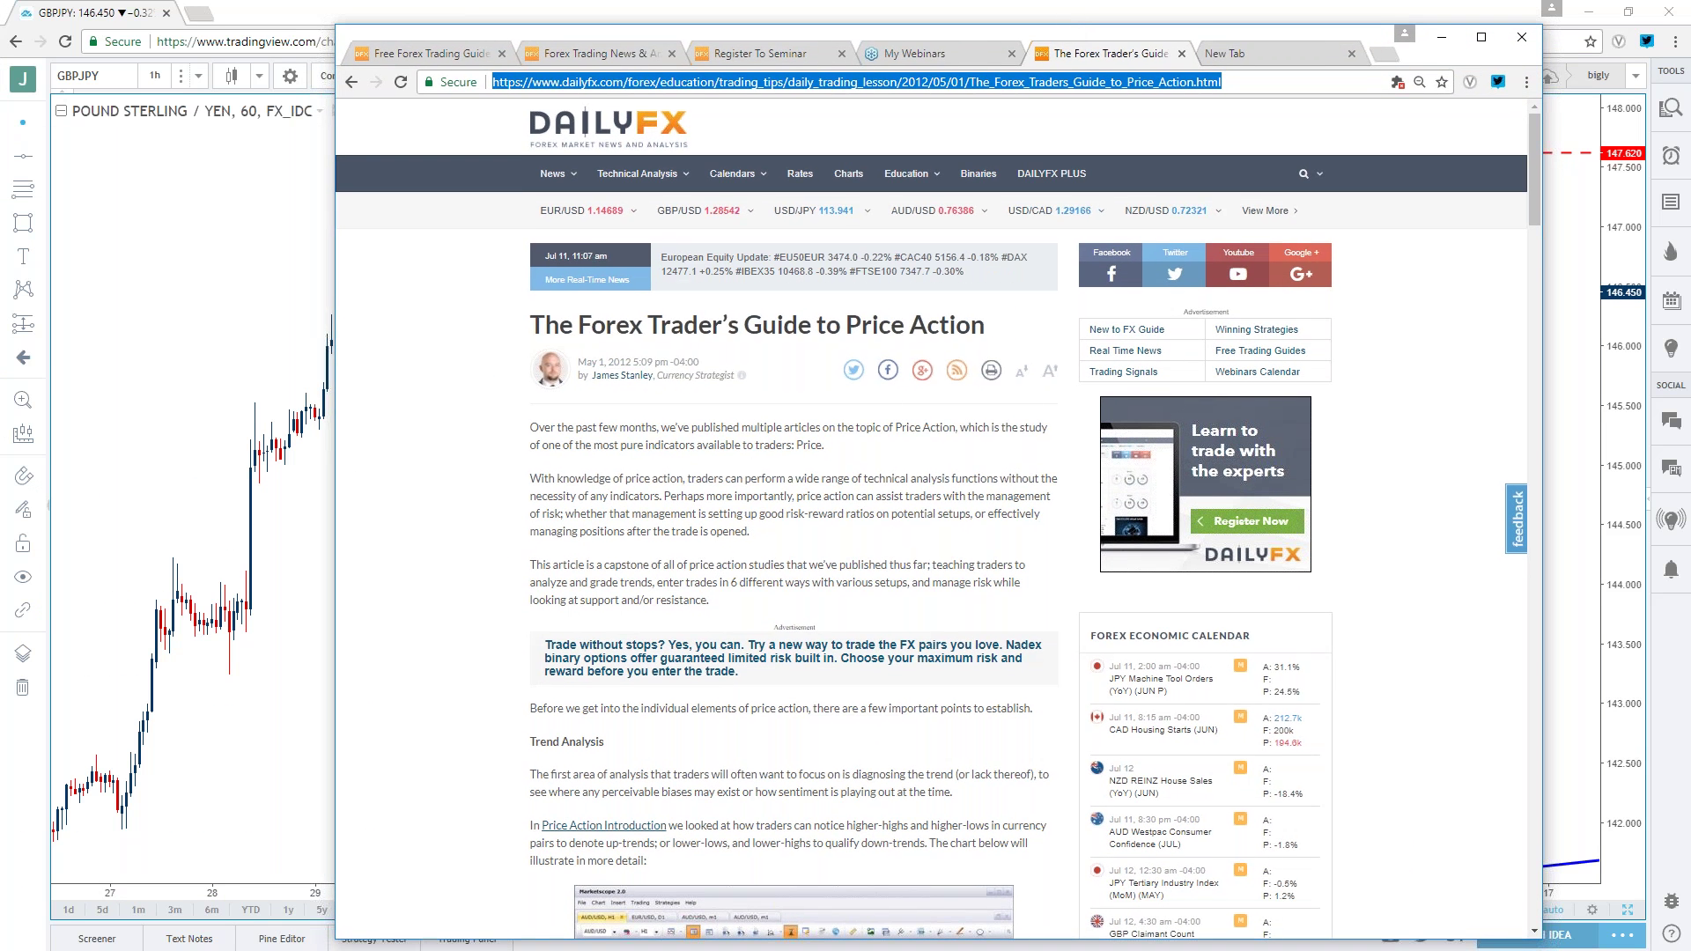
left_click(624, 379)
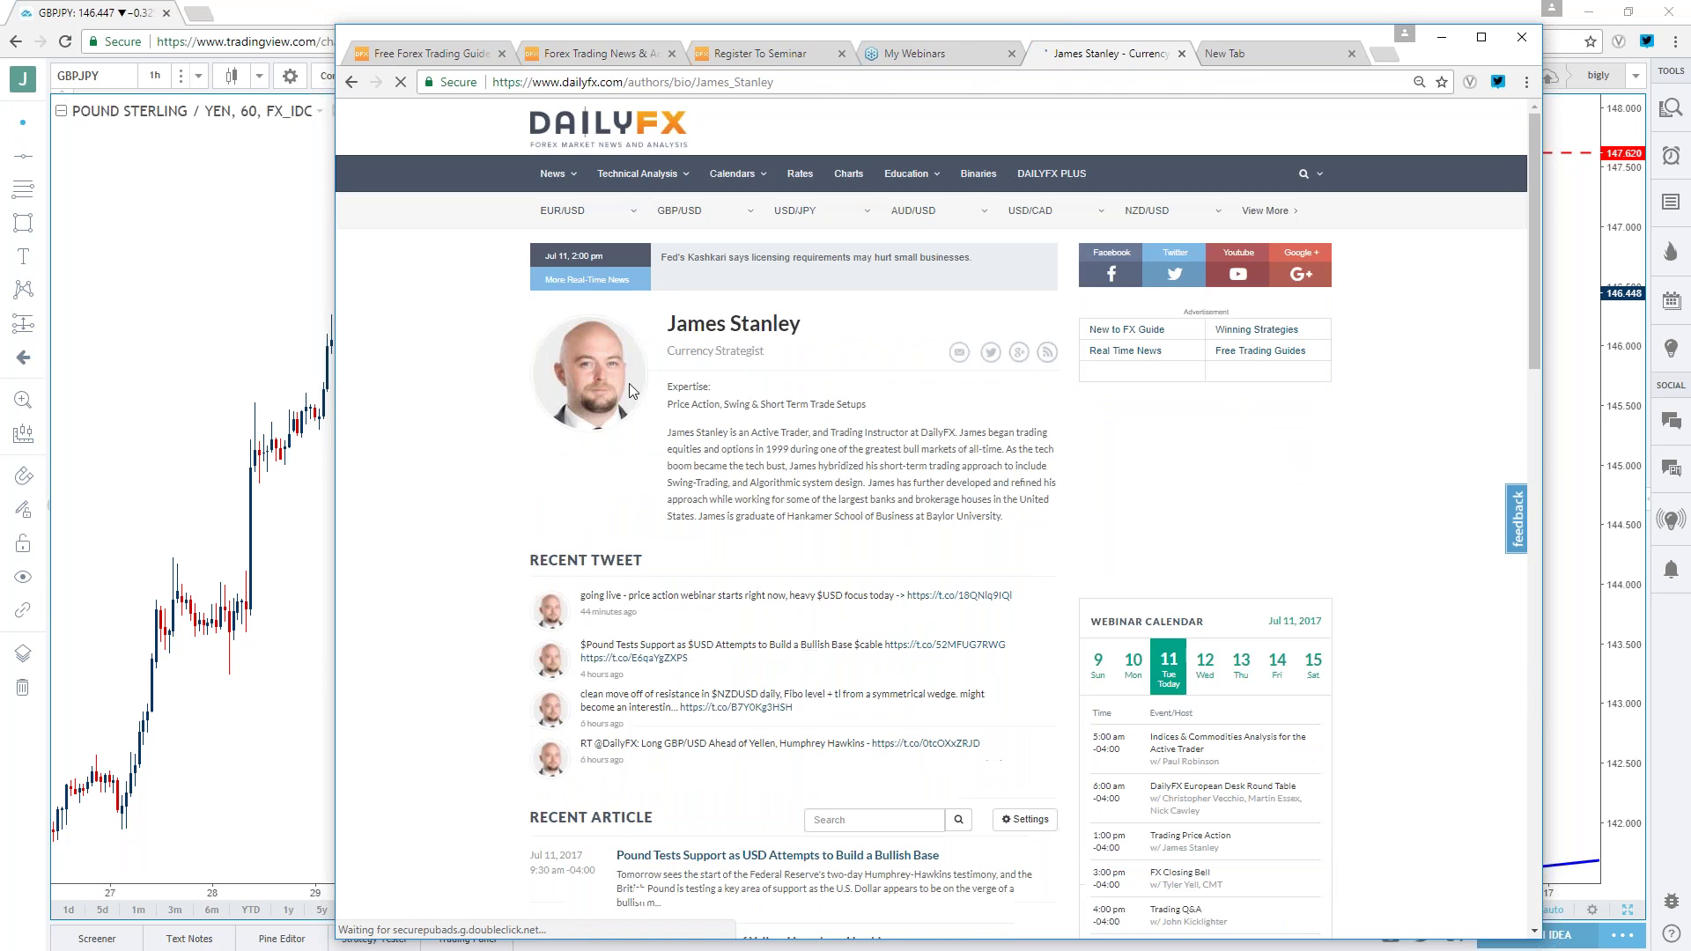
scroll(793, 529, "down", 5)
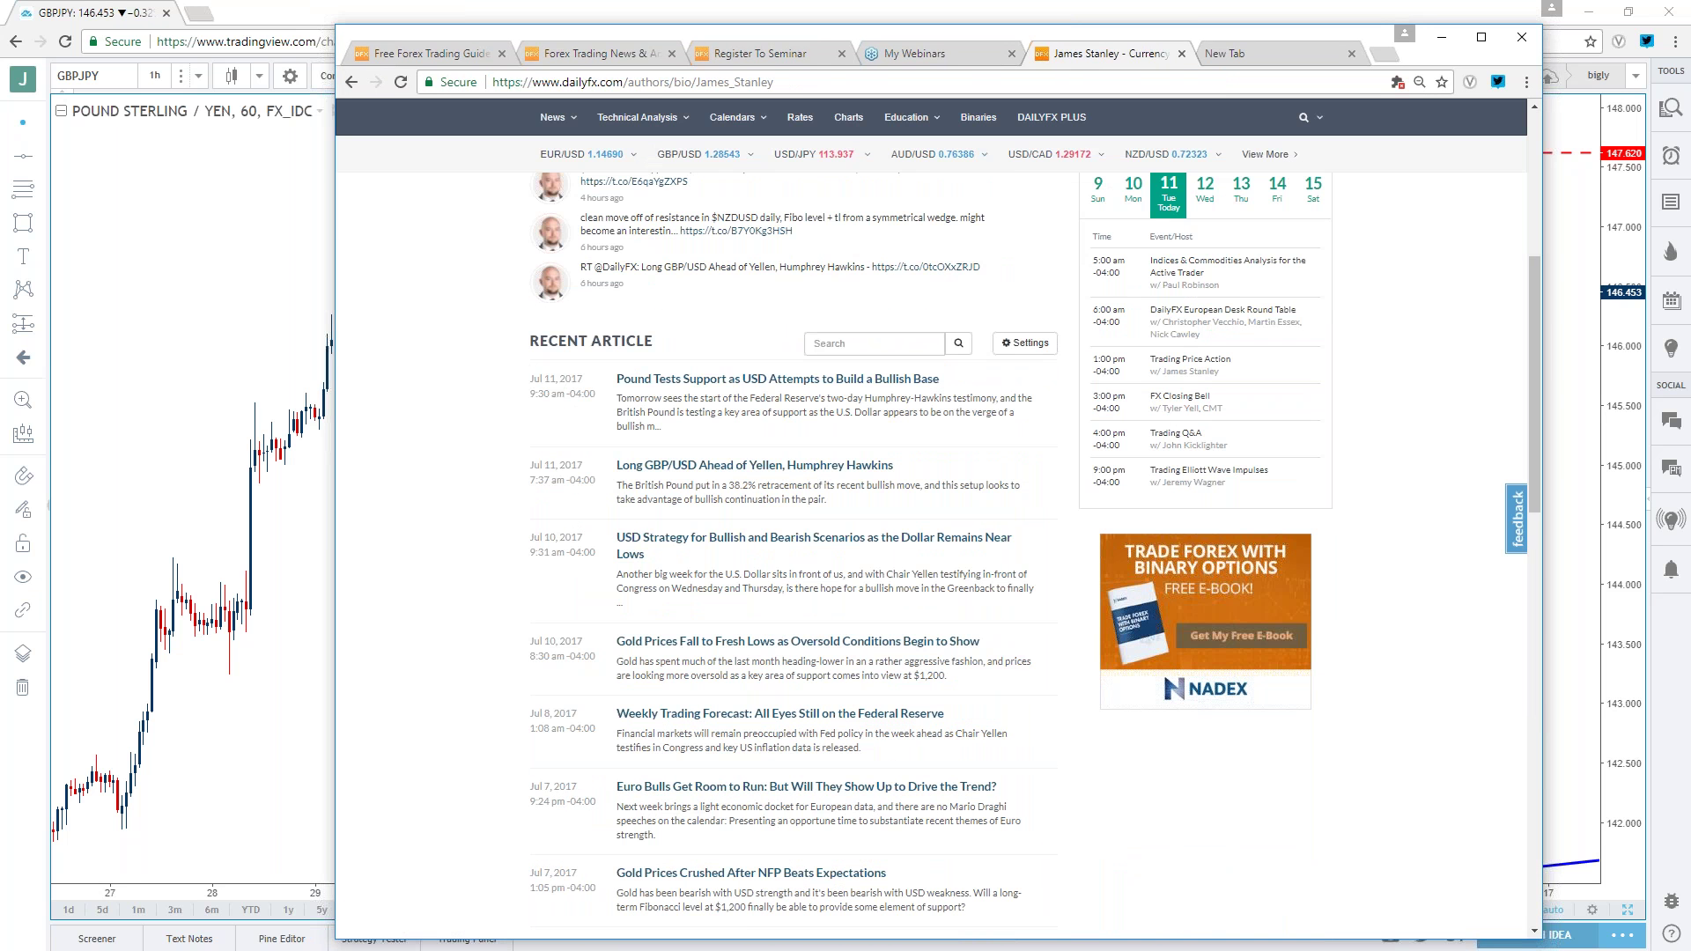
scroll(792, 529, "down", 10)
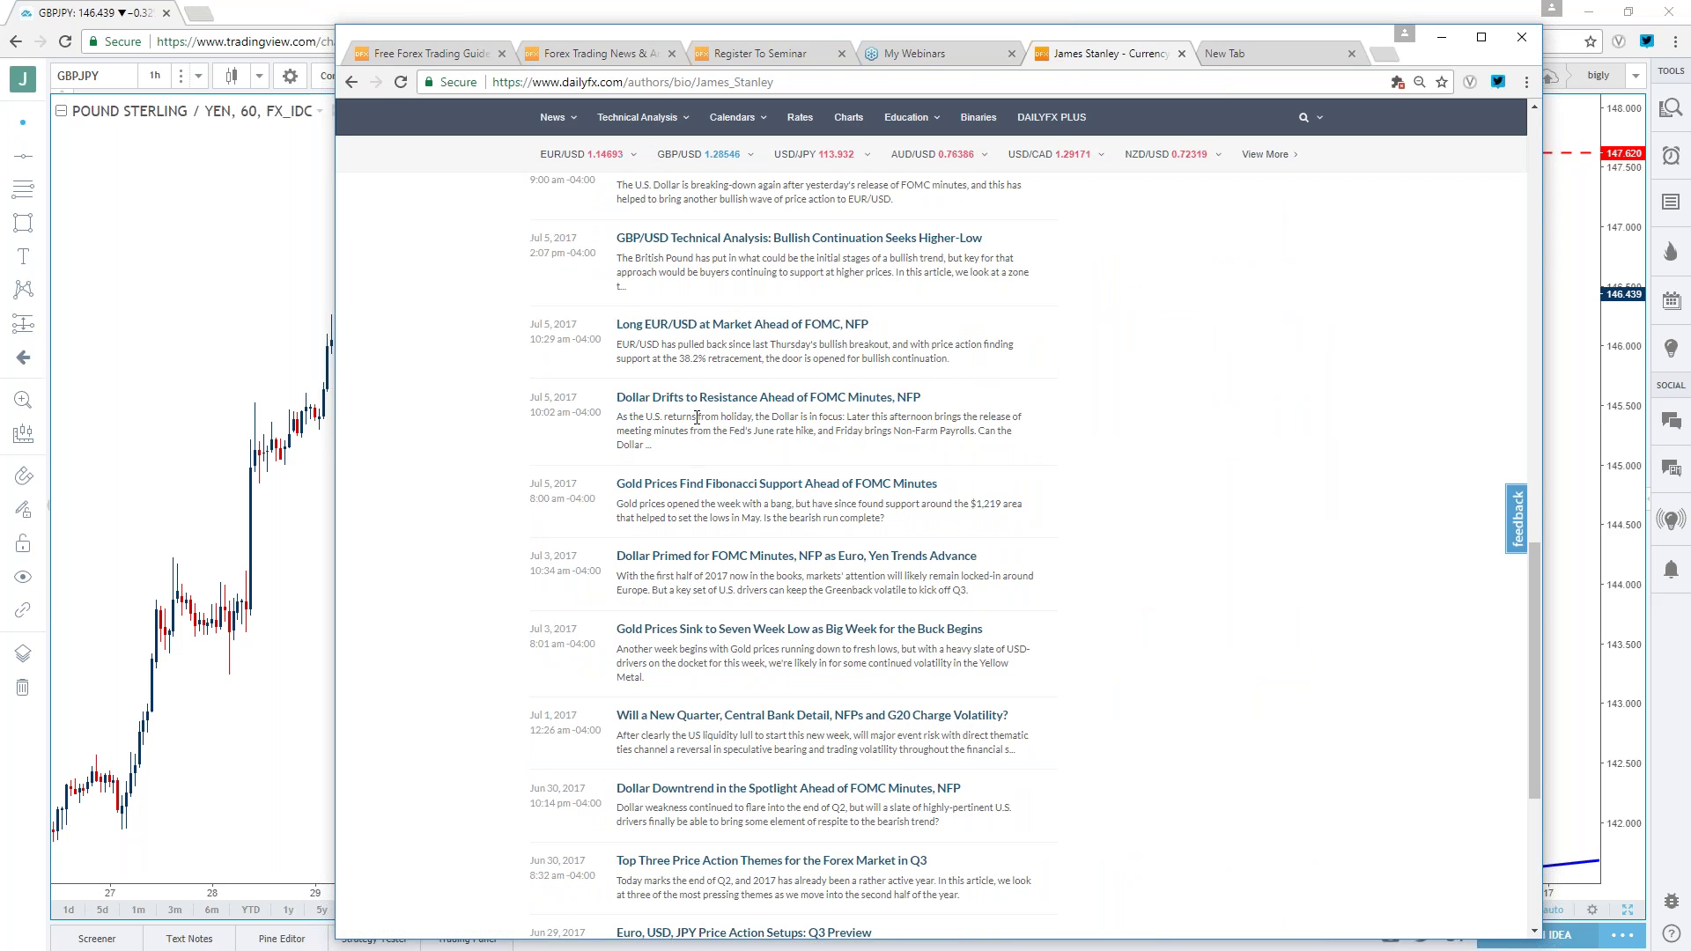
scroll(756, 489, "up", 5)
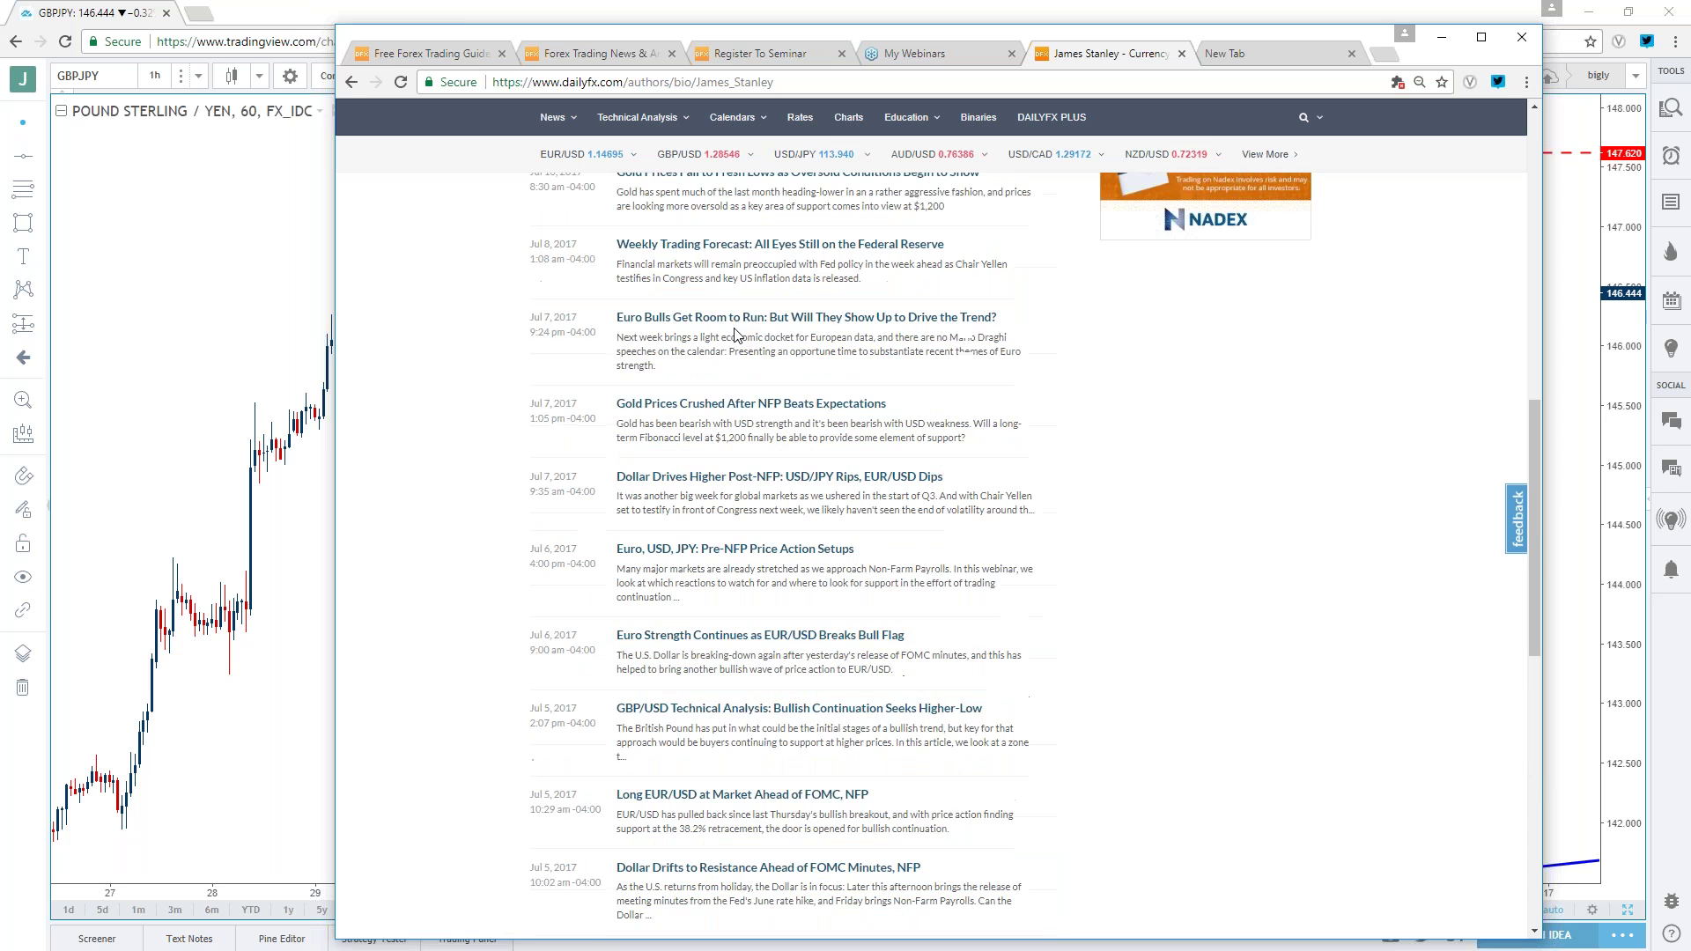
left_click(736, 549)
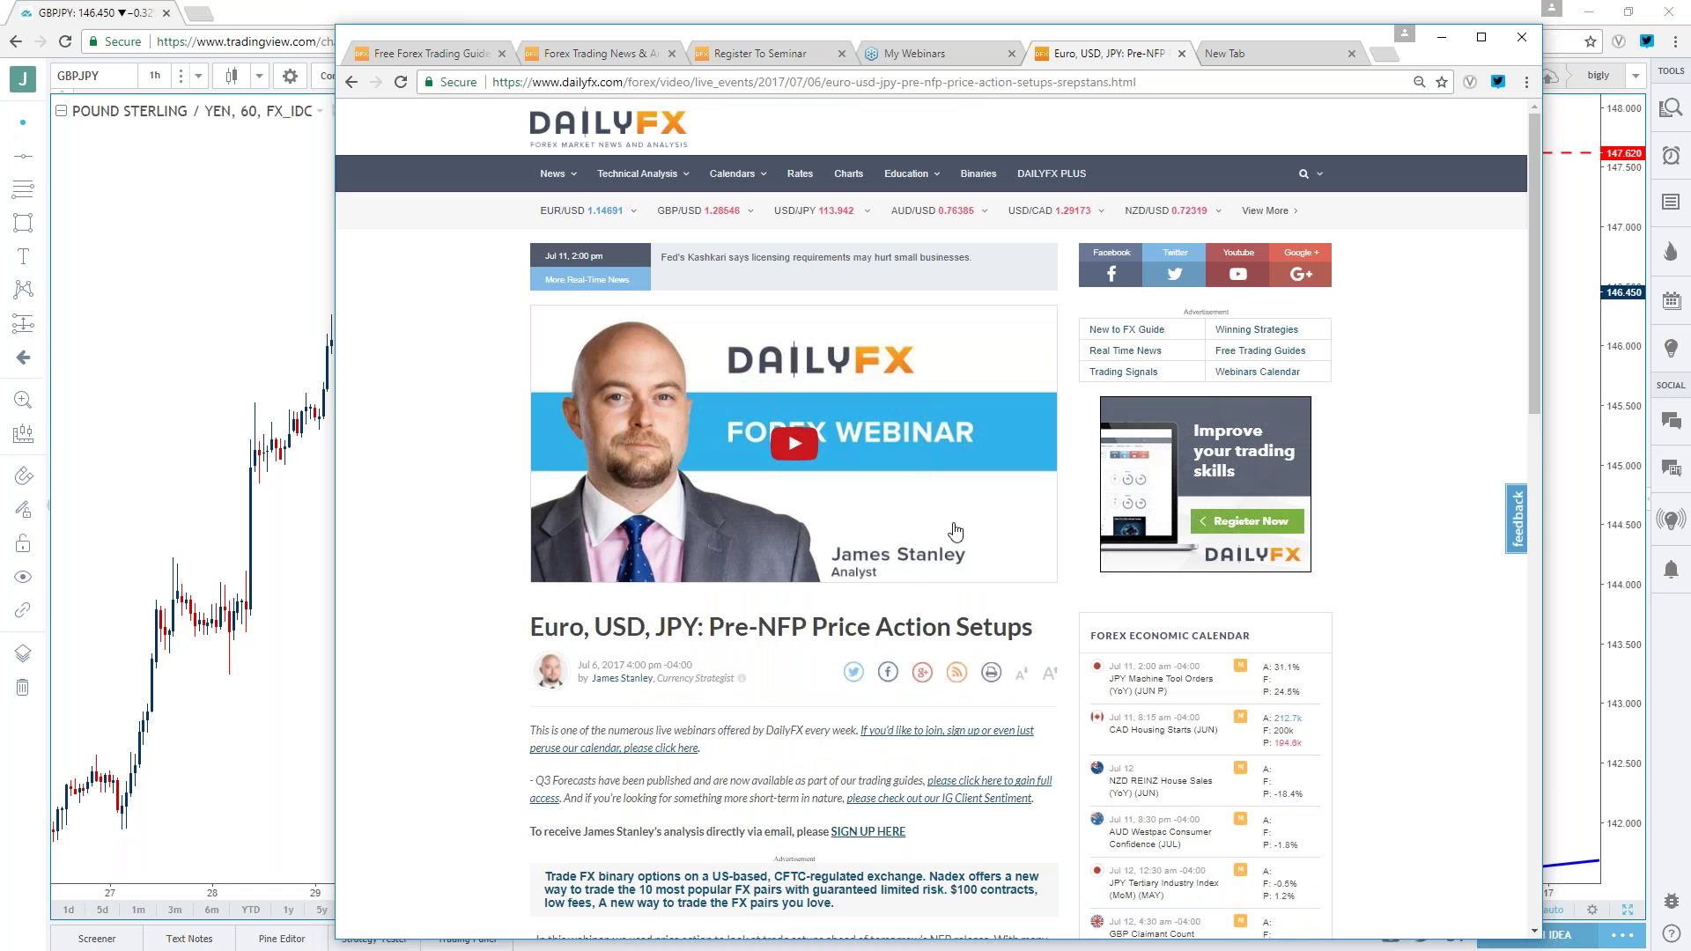
- Play the webinar video and hide the browser to reveal the GBPJPY chart
left_click(822, 516)
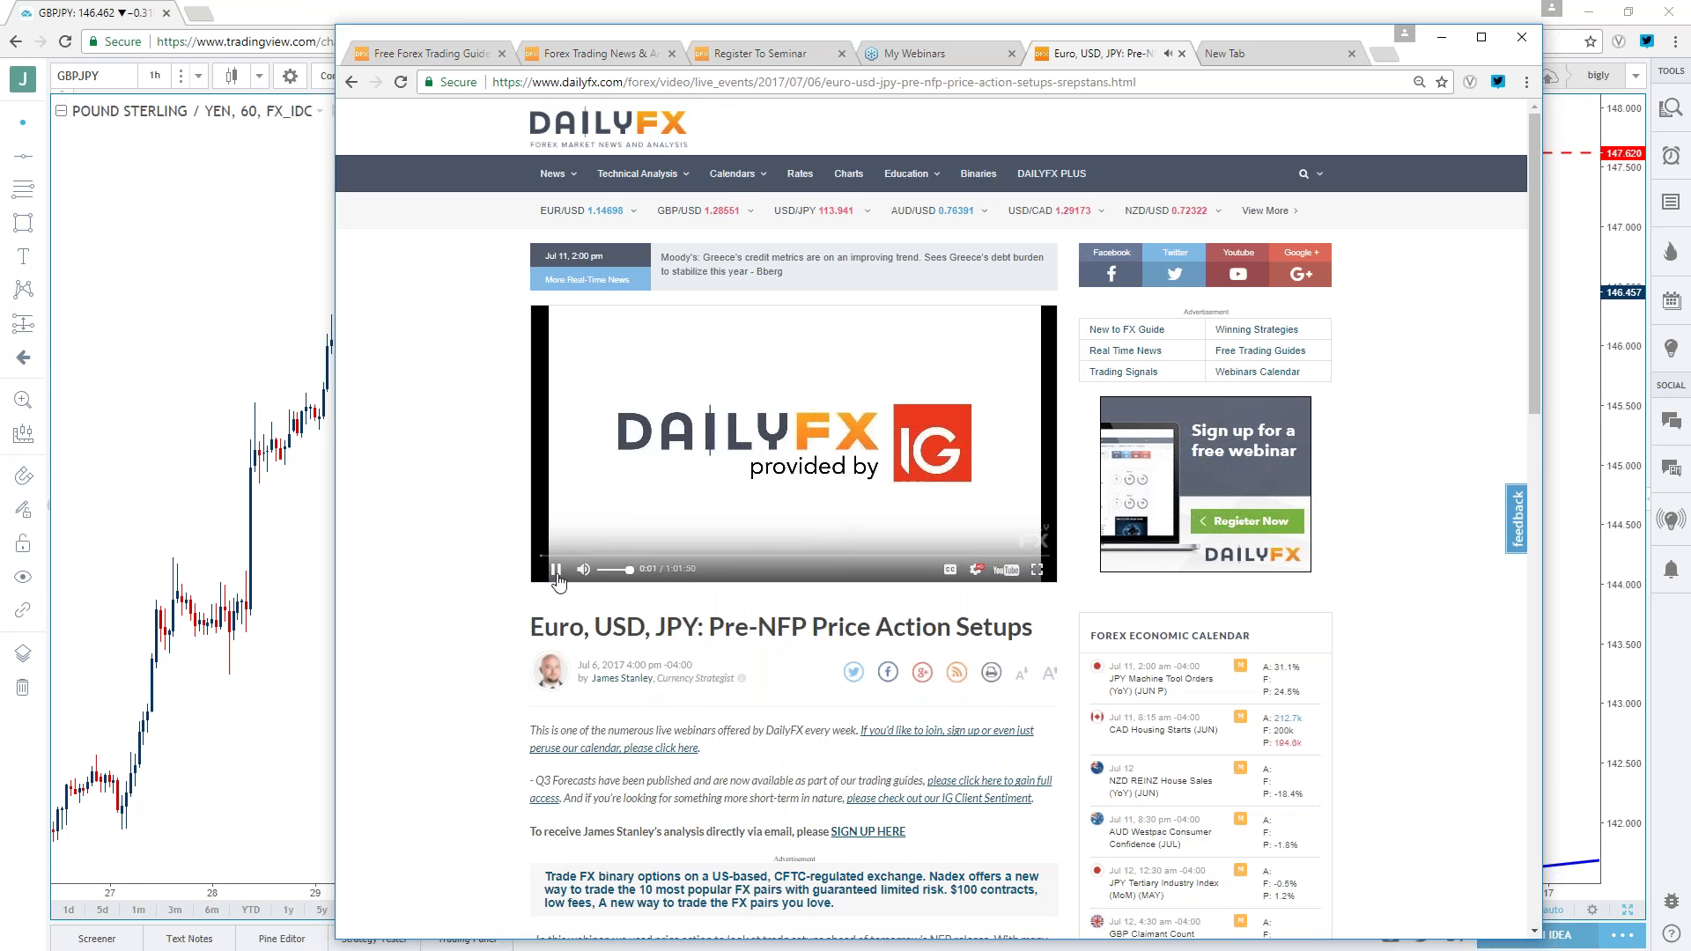
left_click_drag(776, 39, 92, 39)
key("alt+Tab")
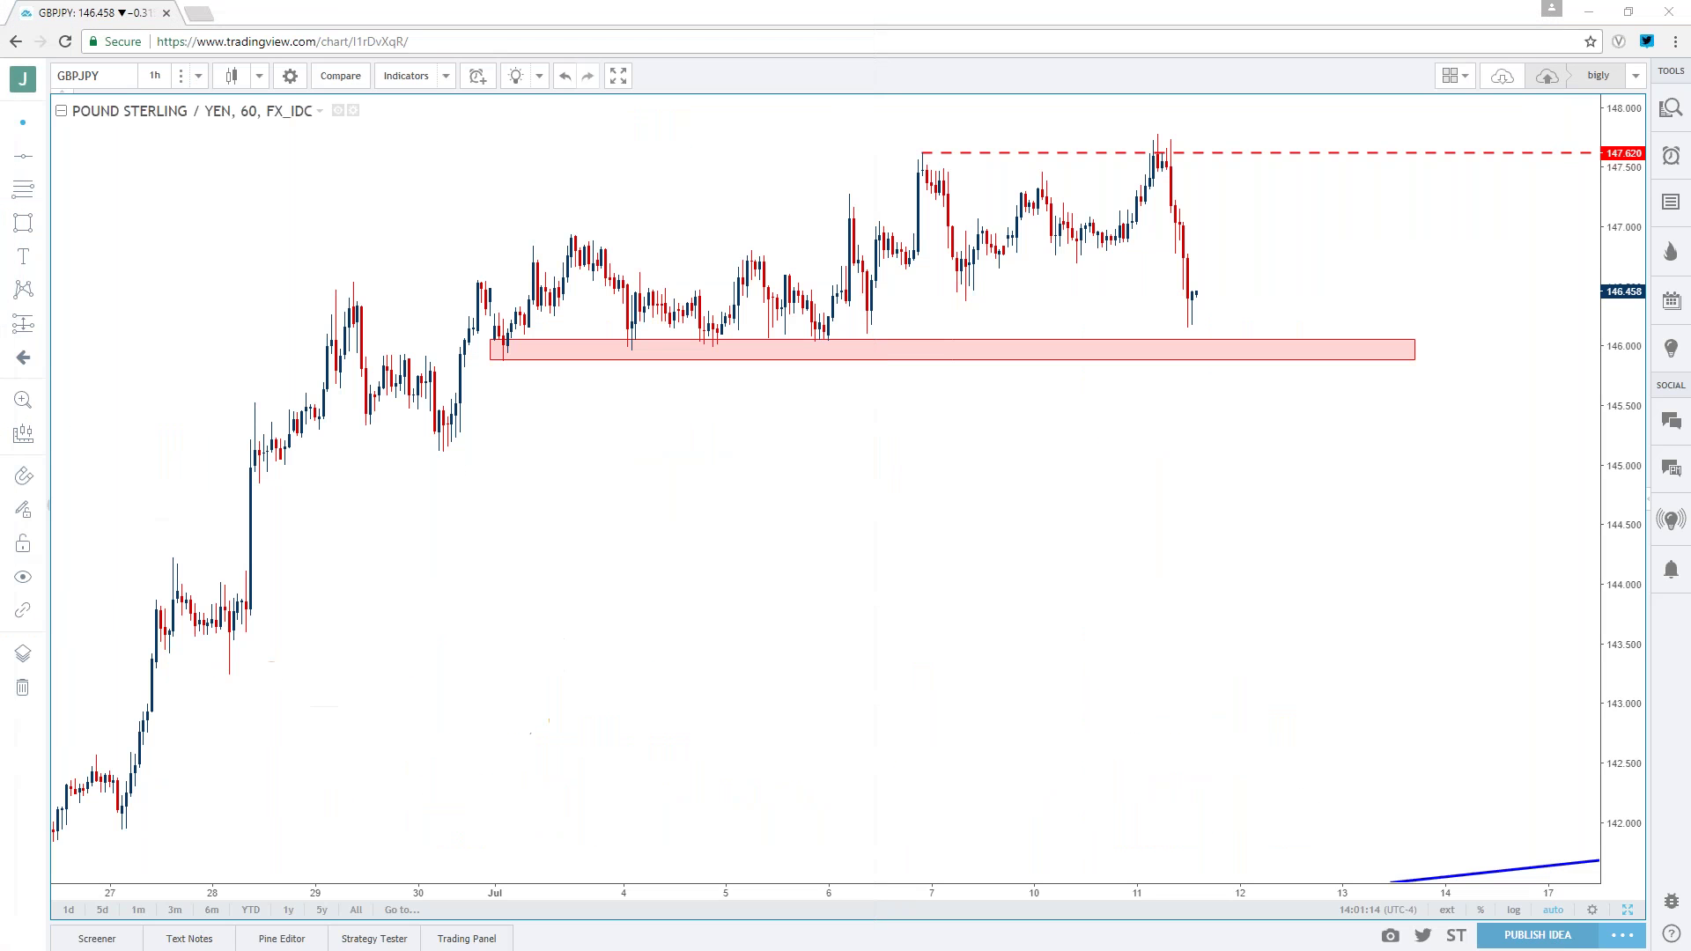
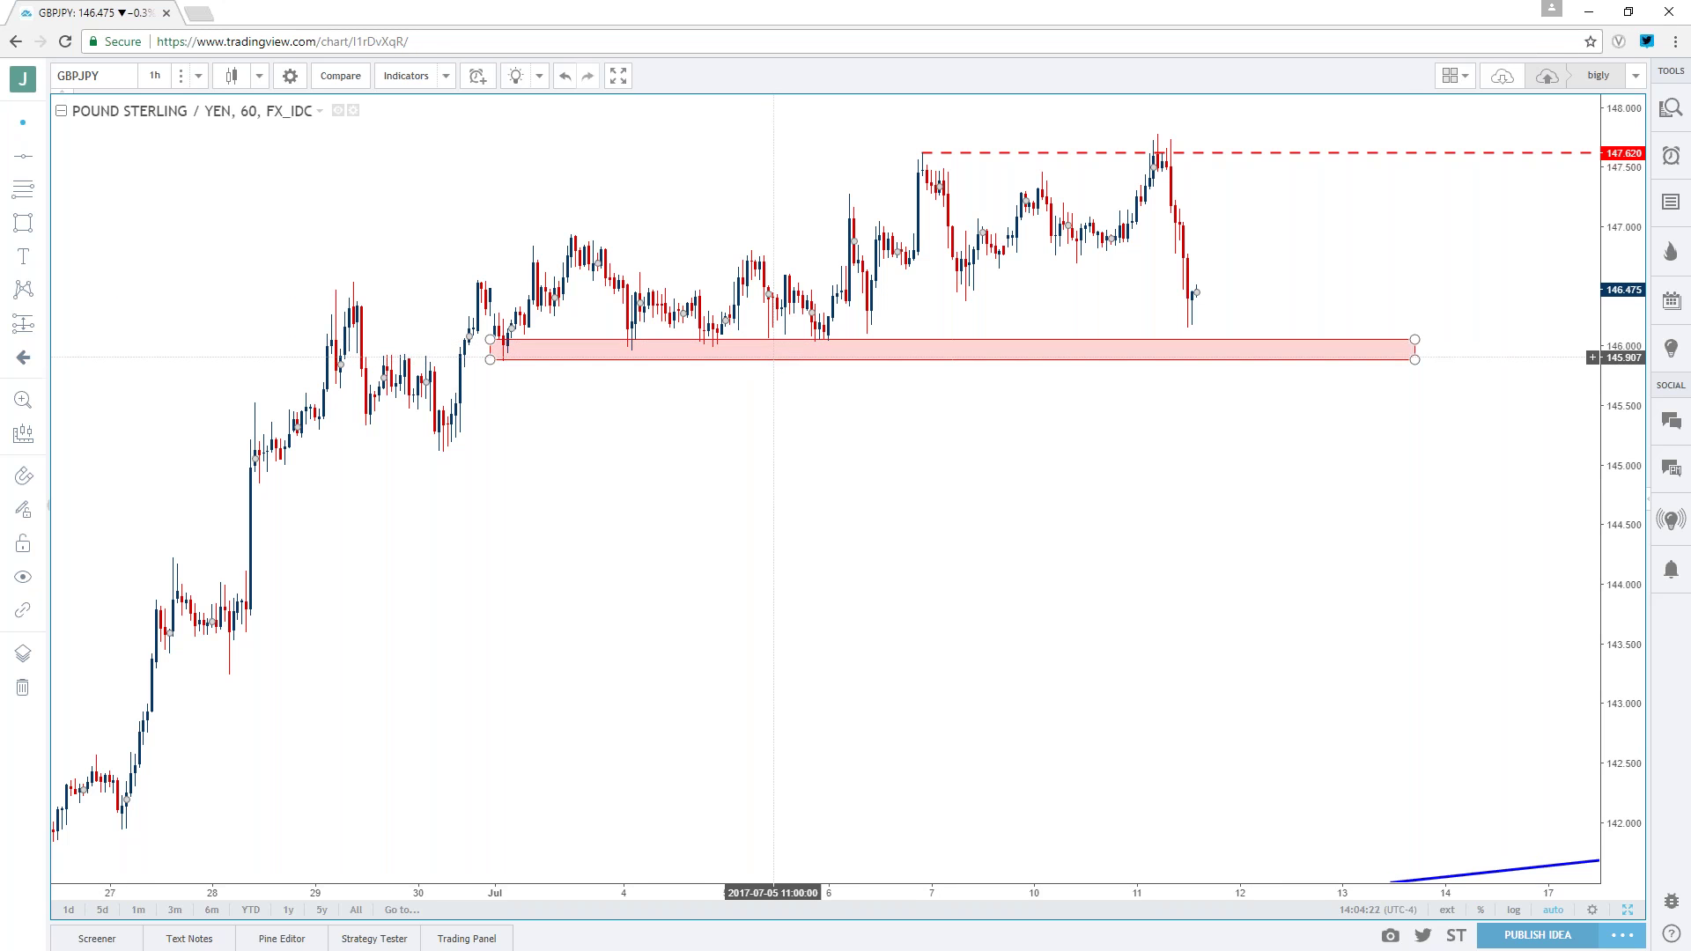
- Select the pink support zone a few times, then deselect it
left_click(774, 366)
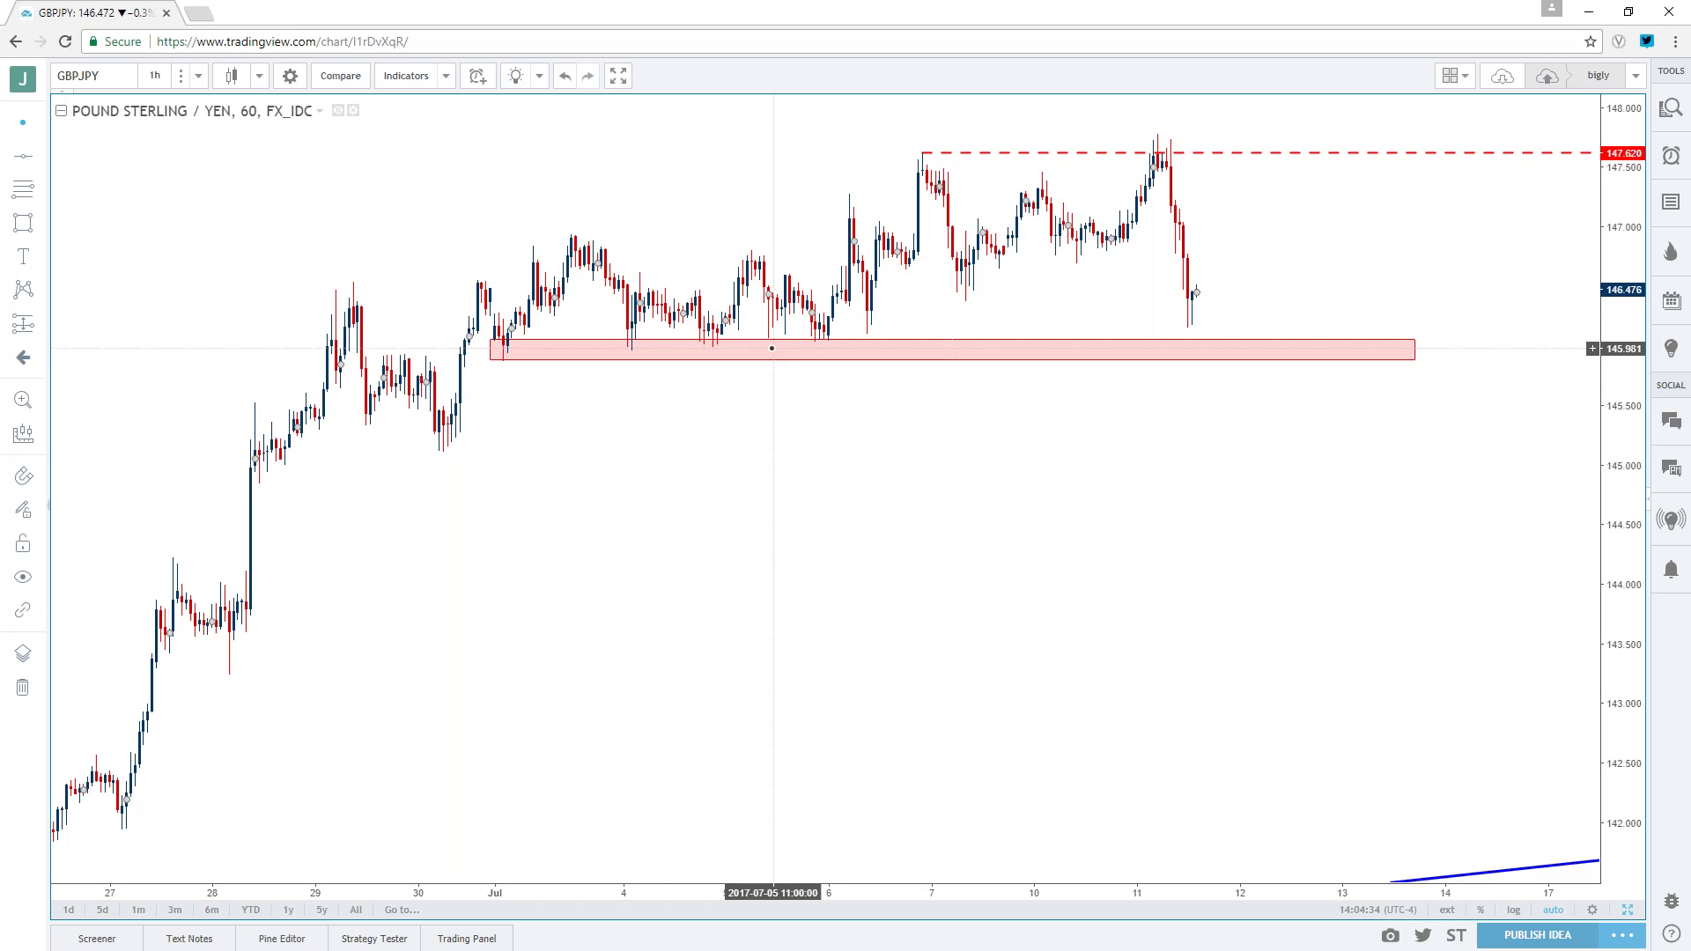
left_click(723, 351)
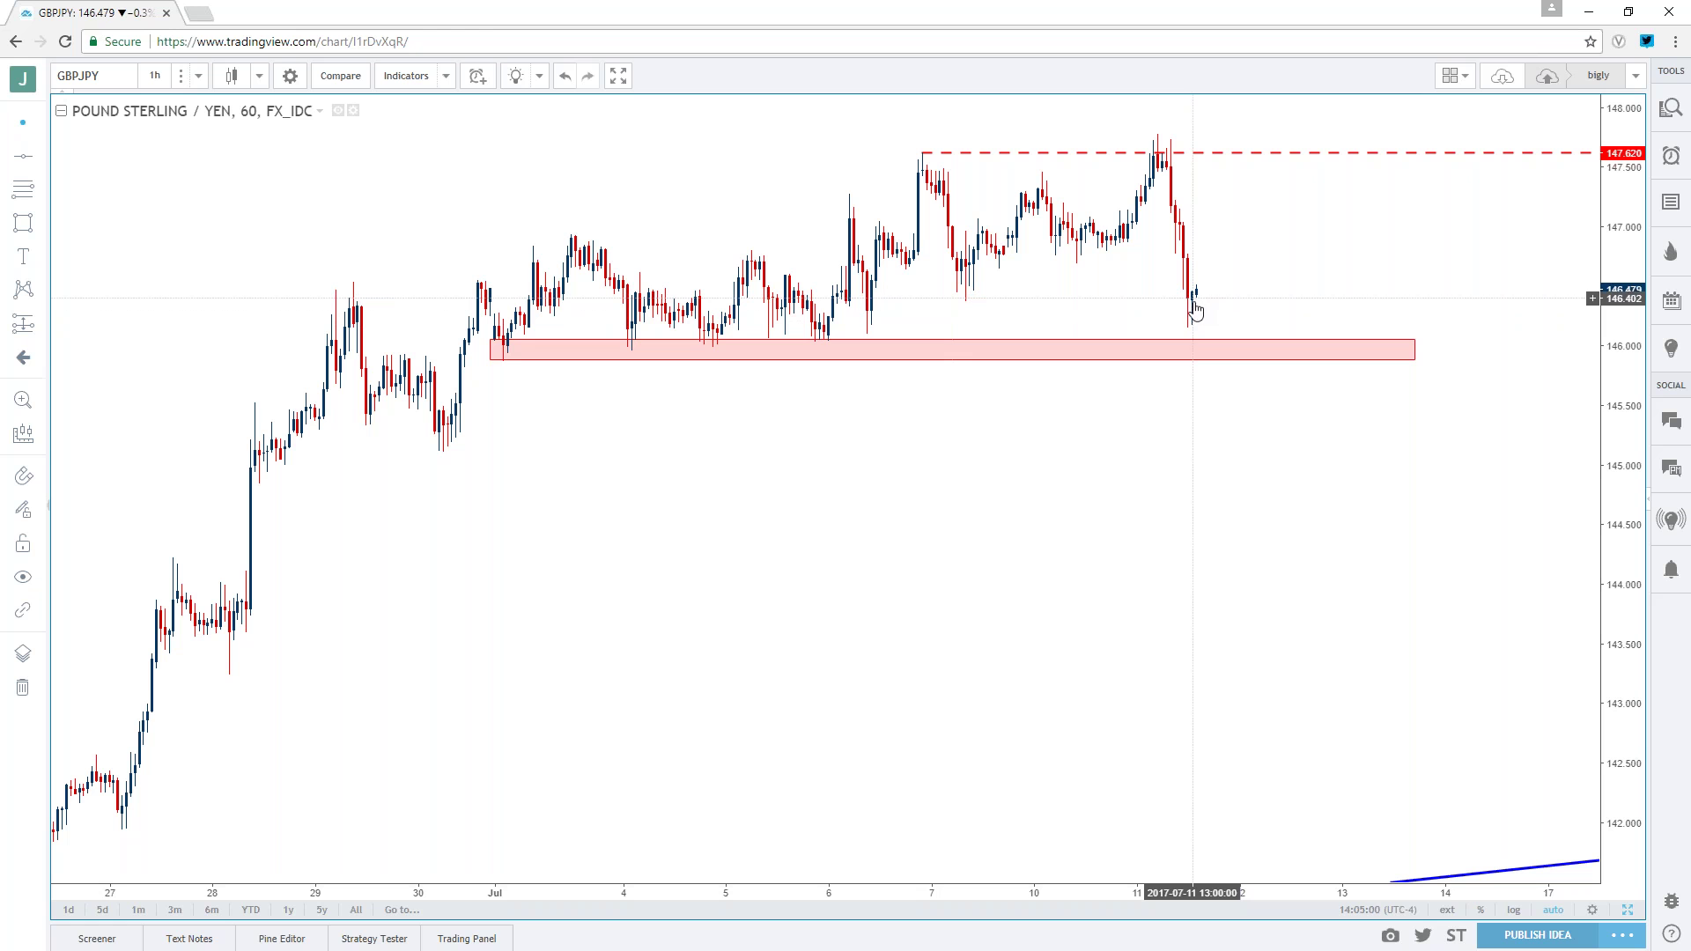
left_click(1193, 345)
left_click(1194, 319)
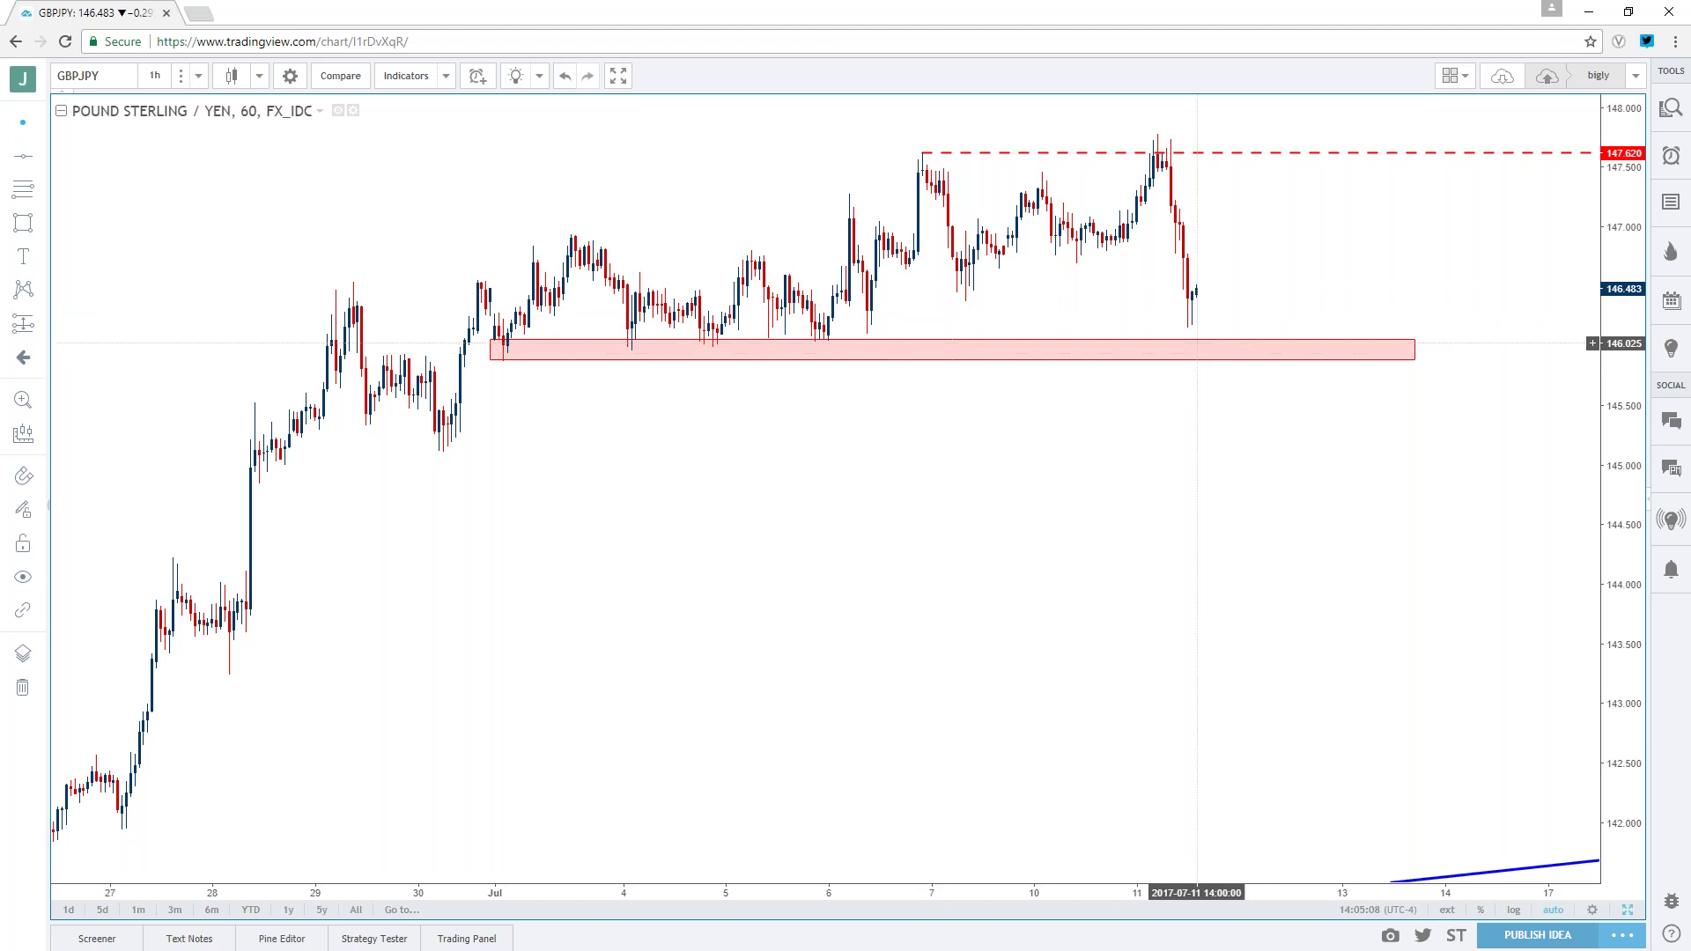
- Switch GBPJPY to 15-minute candles and adjust the horizontal zoom to frame the support zone
left_click(198, 76)
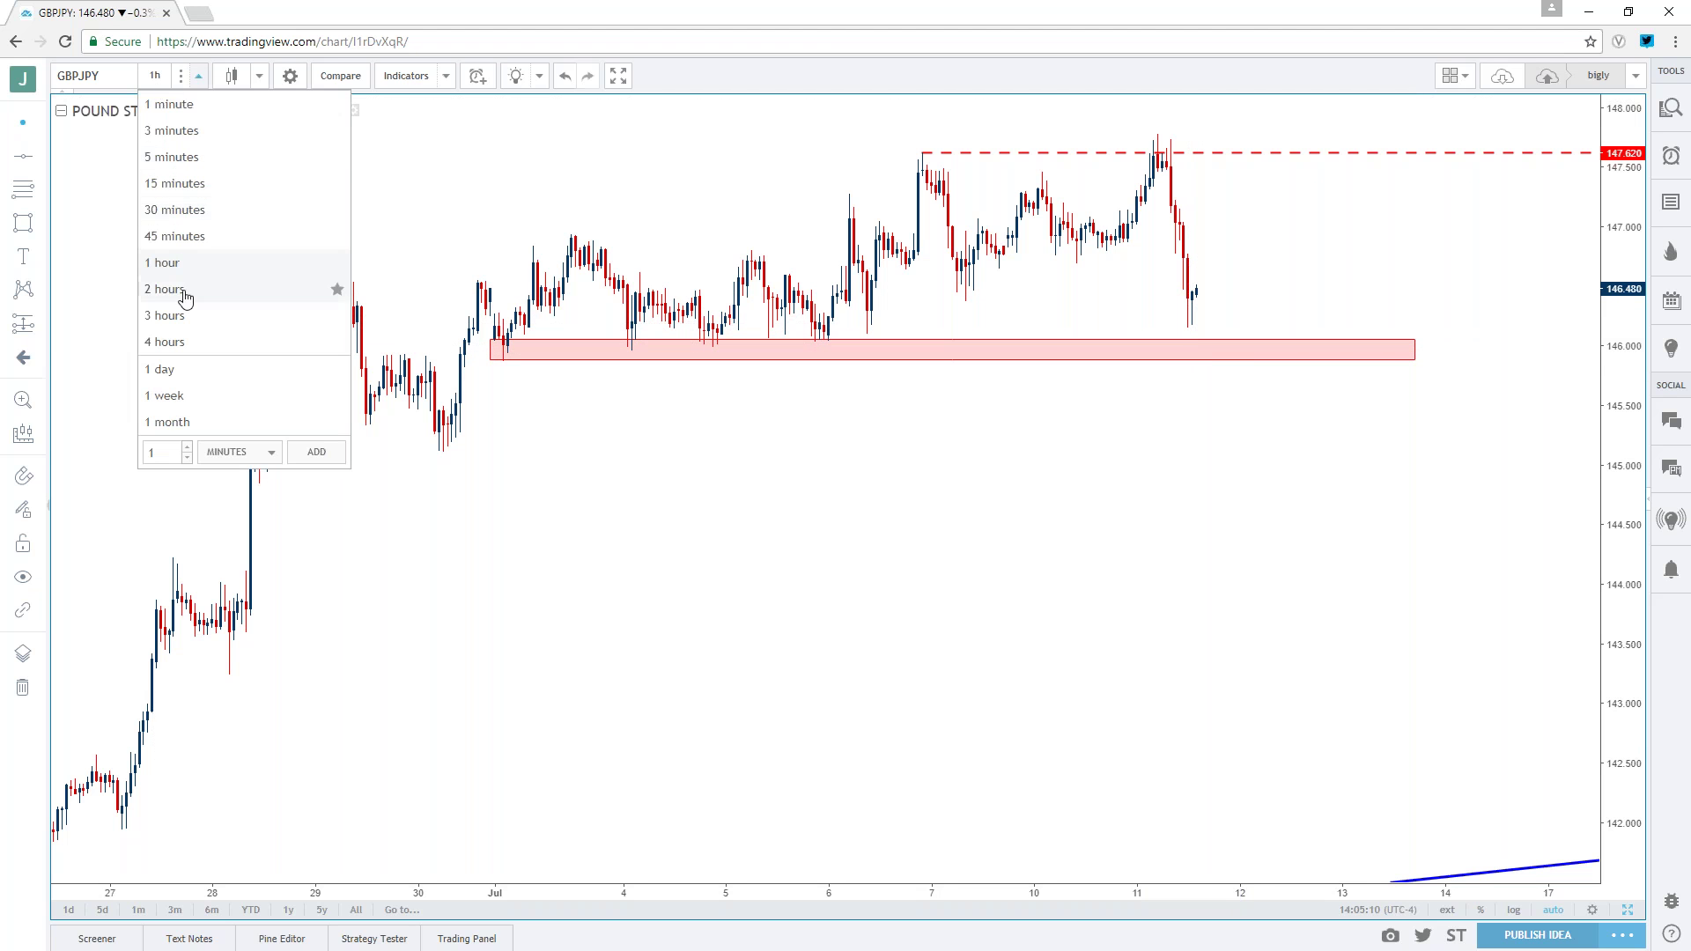
left_click(198, 185)
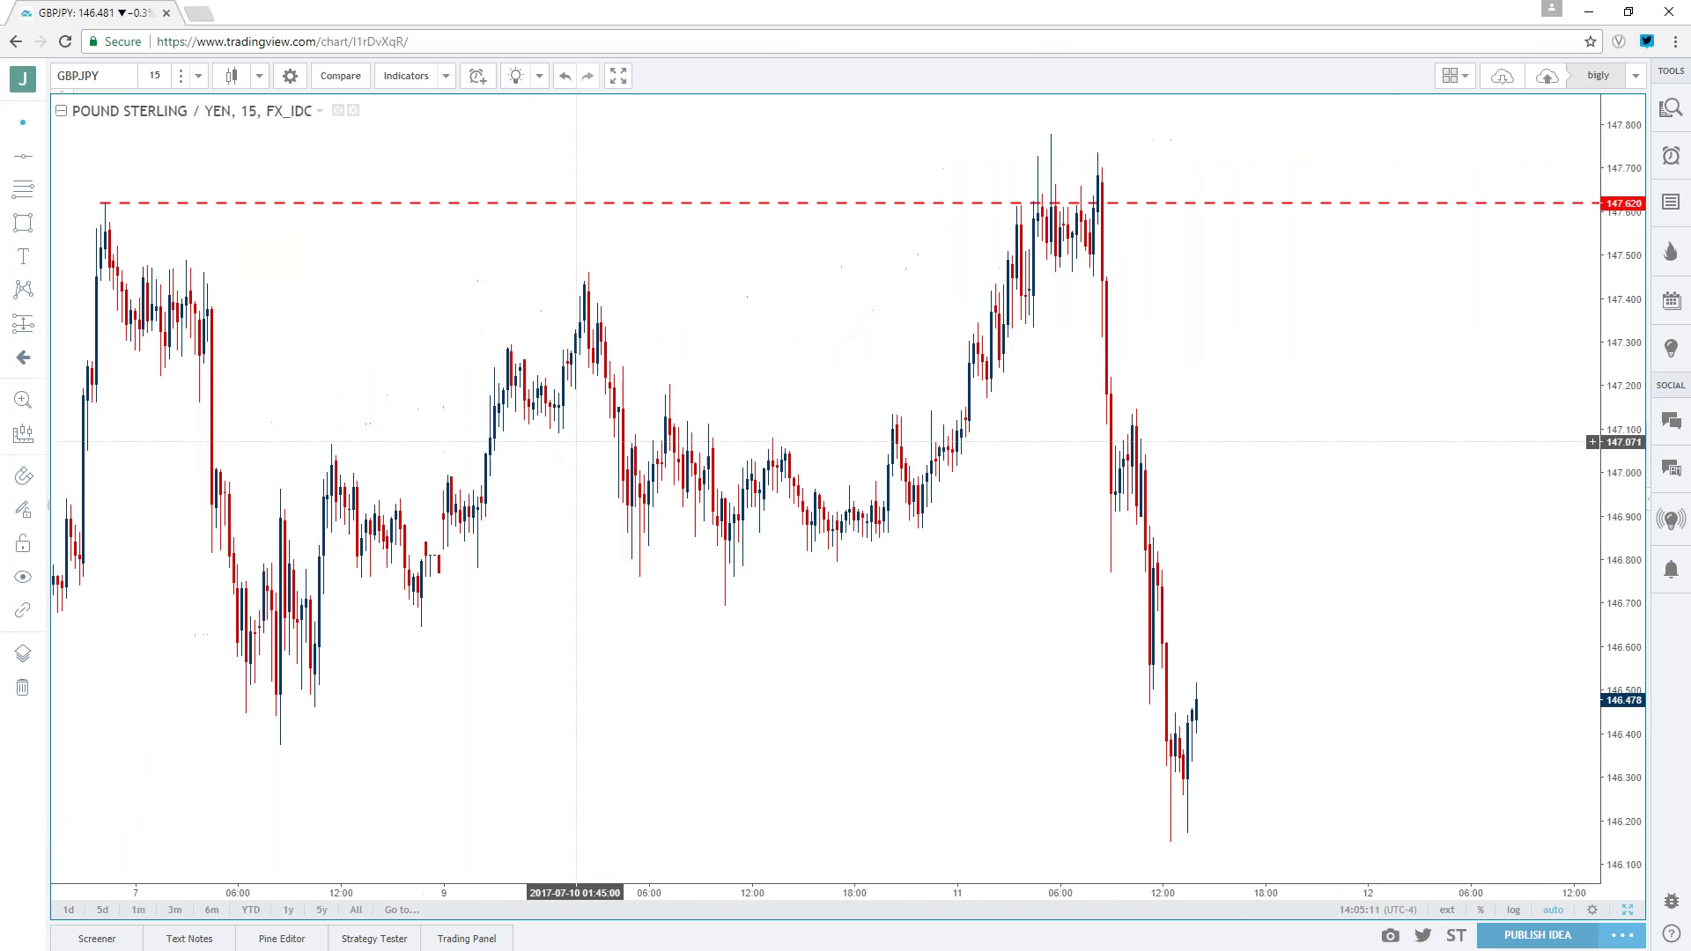
scroll(894, 672, "down", 5)
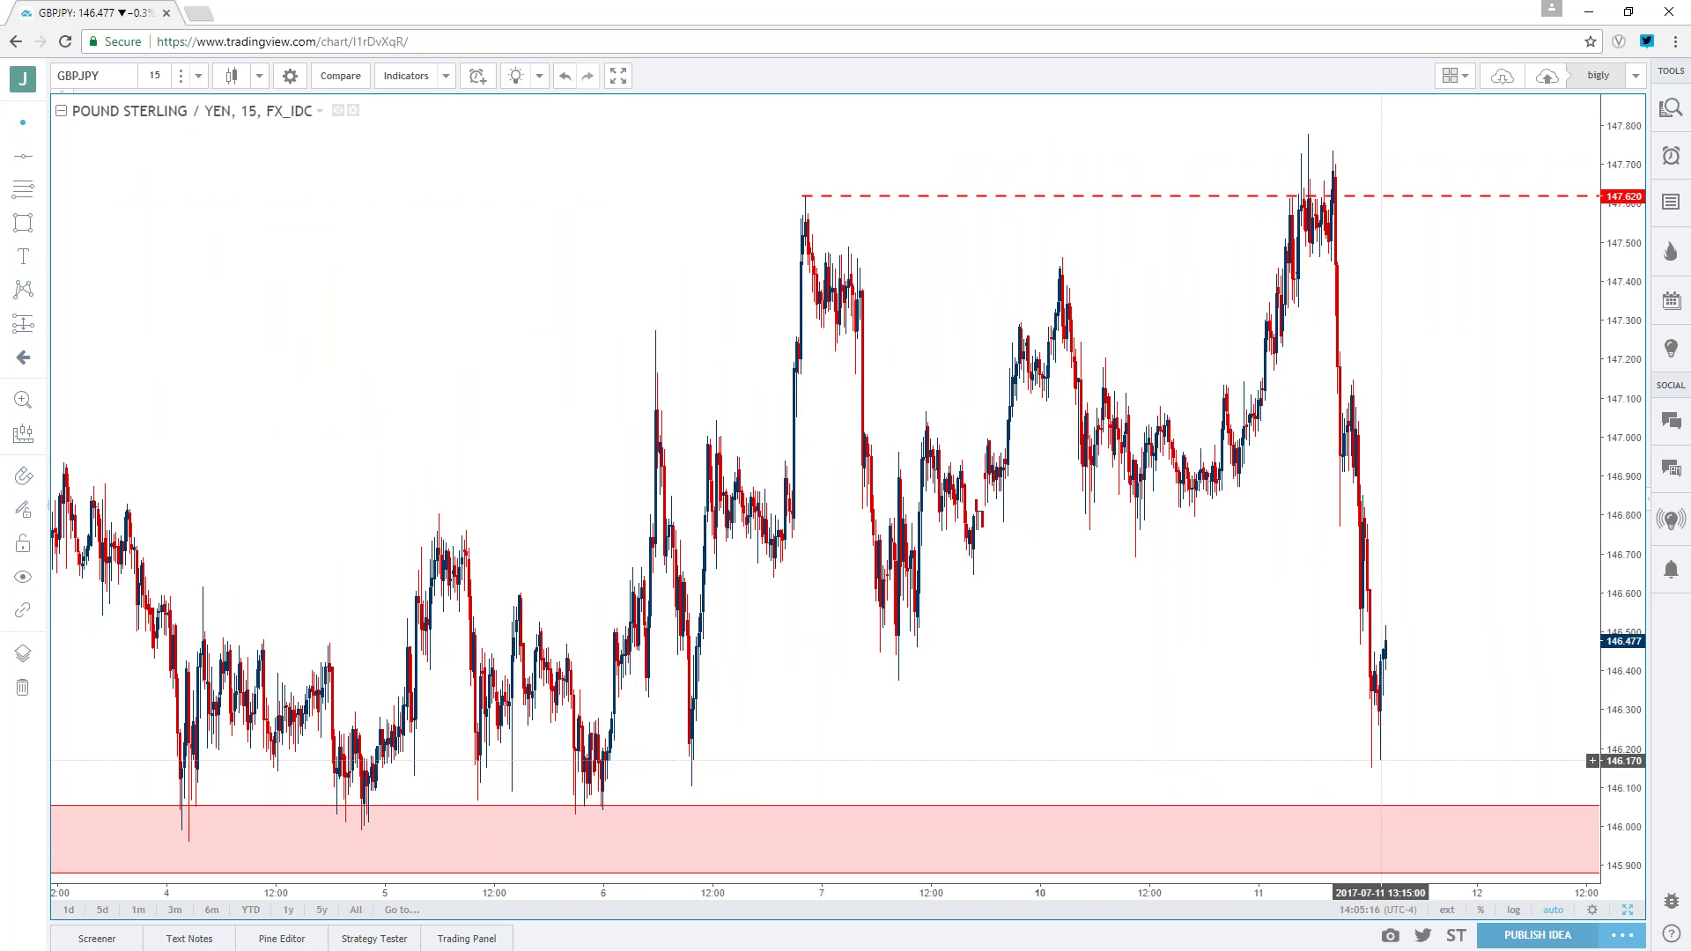
scroll(1372, 766, "up", 2)
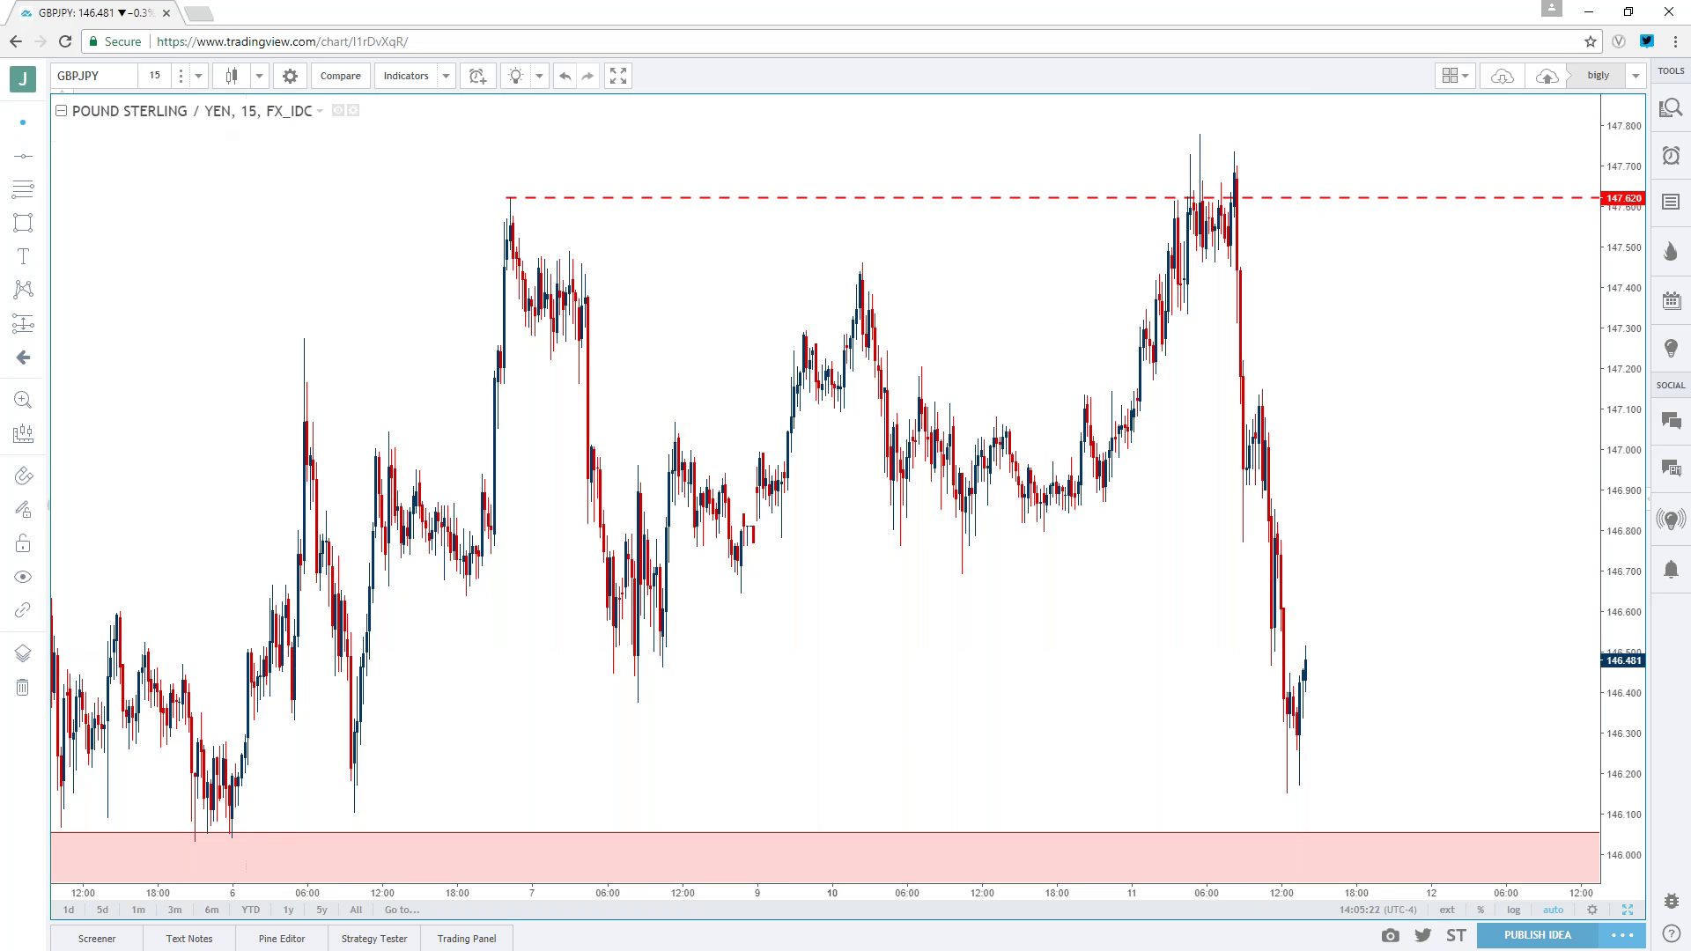
- Switch to 1-minute candles and zoom out until the 147.620 dashed resistance line shows
left_click(154, 75)
left_click(176, 104)
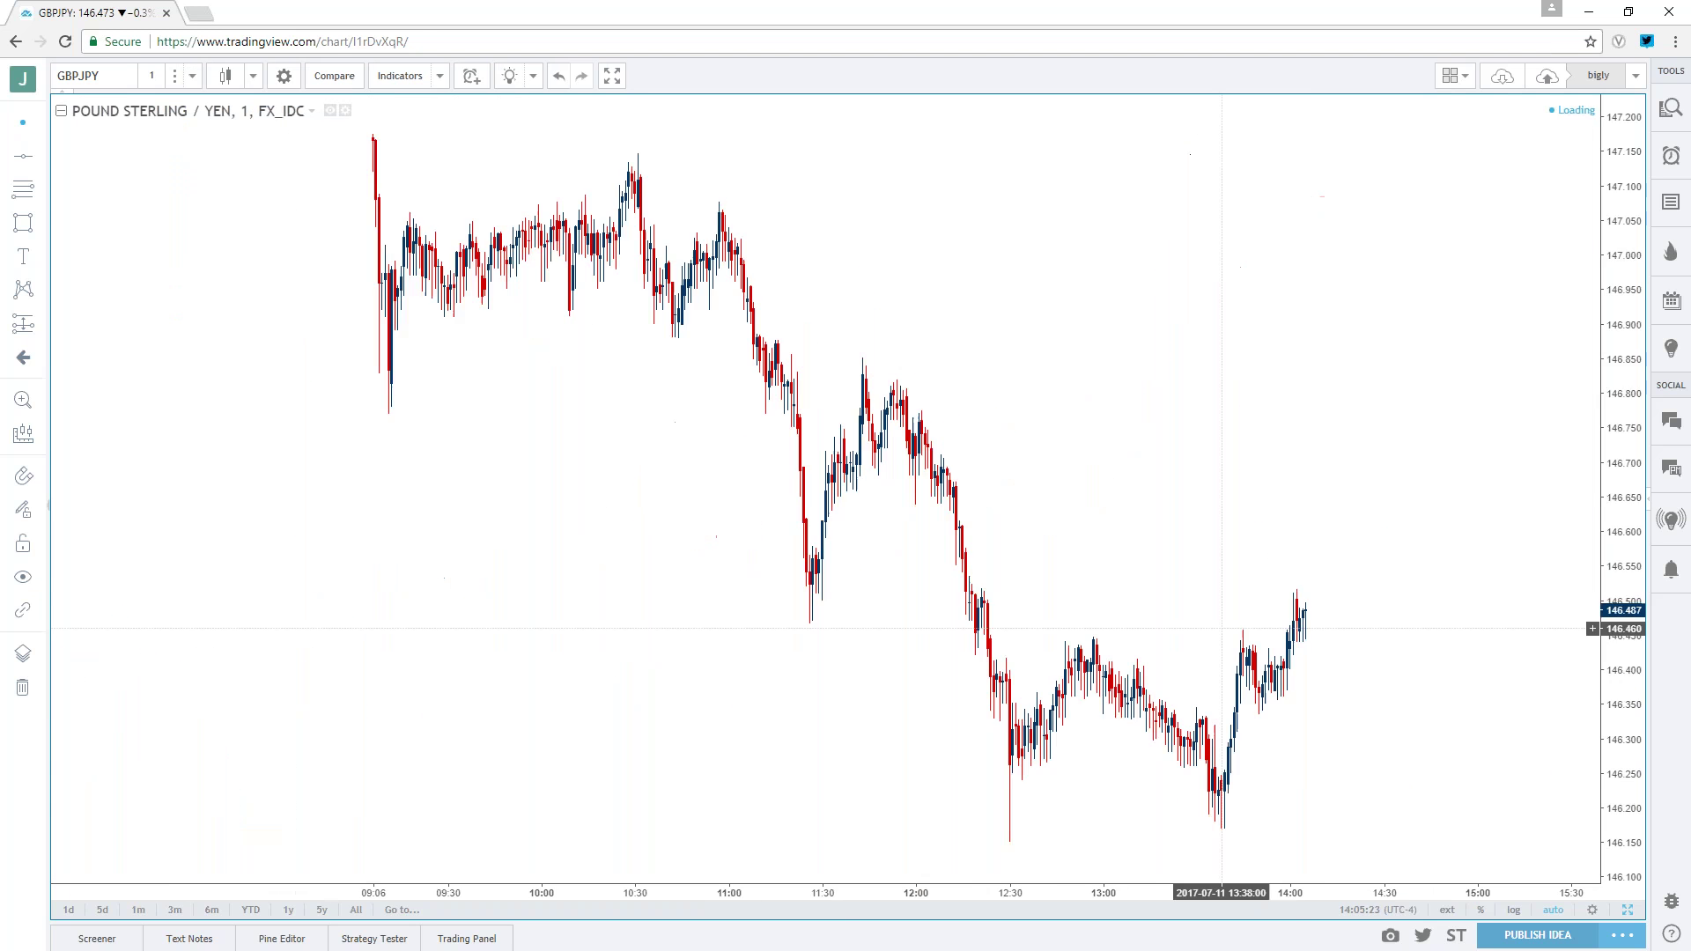
scroll(1286, 775, "down", 1)
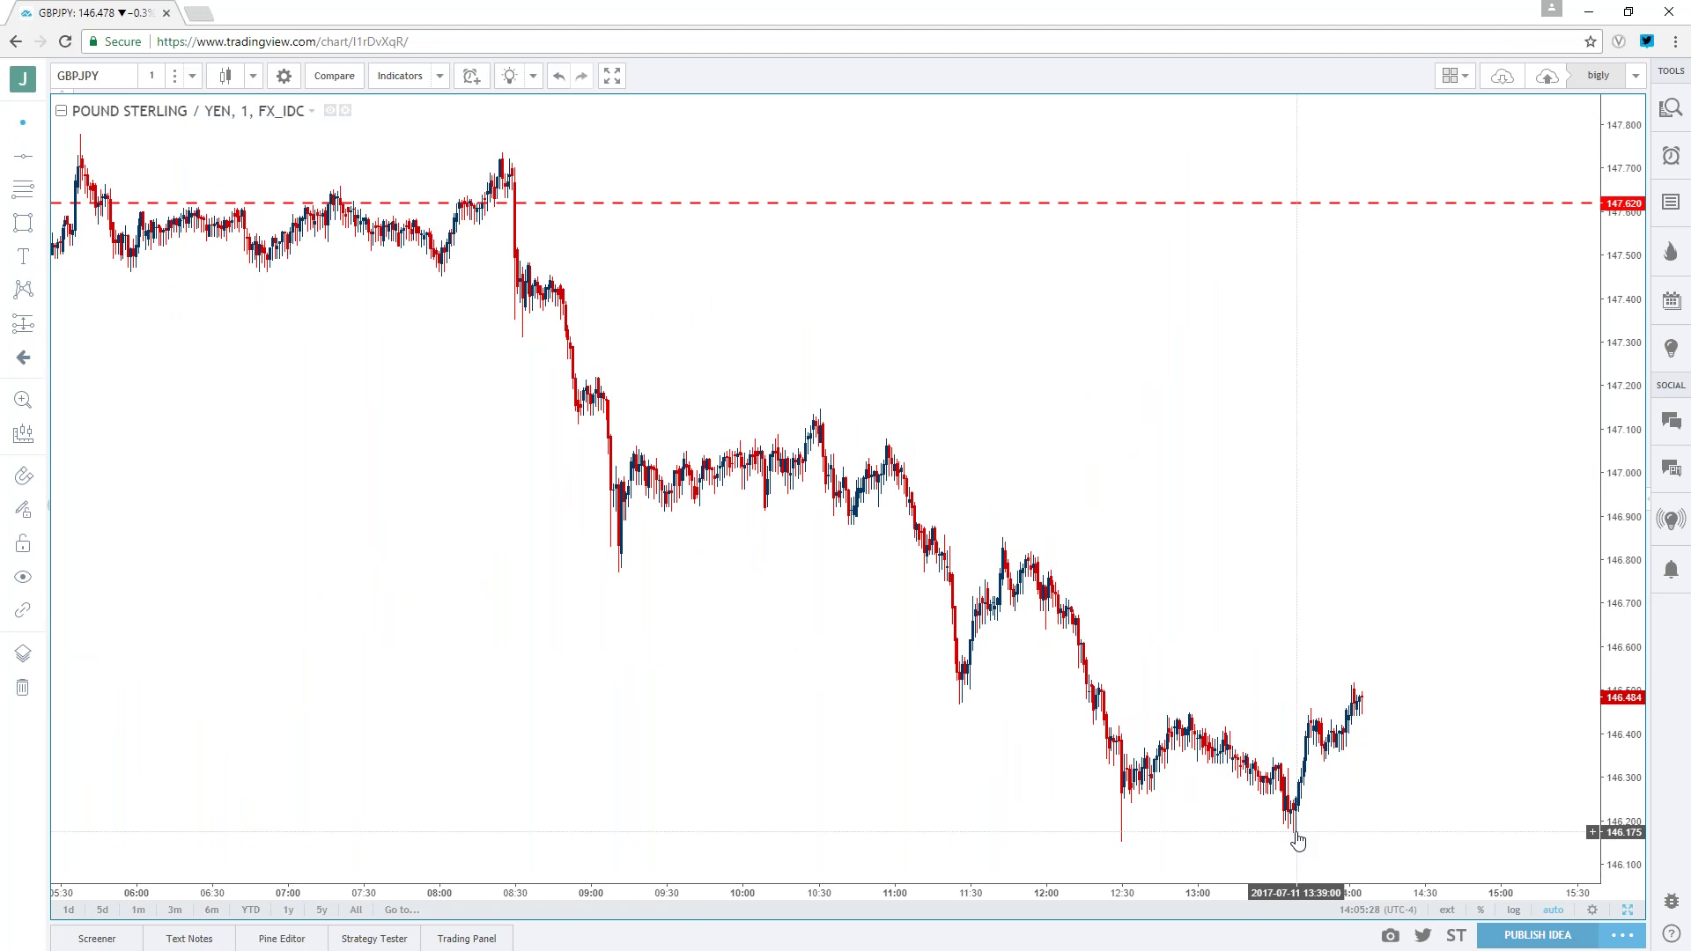
scroll(1190, 634, "down", 2)
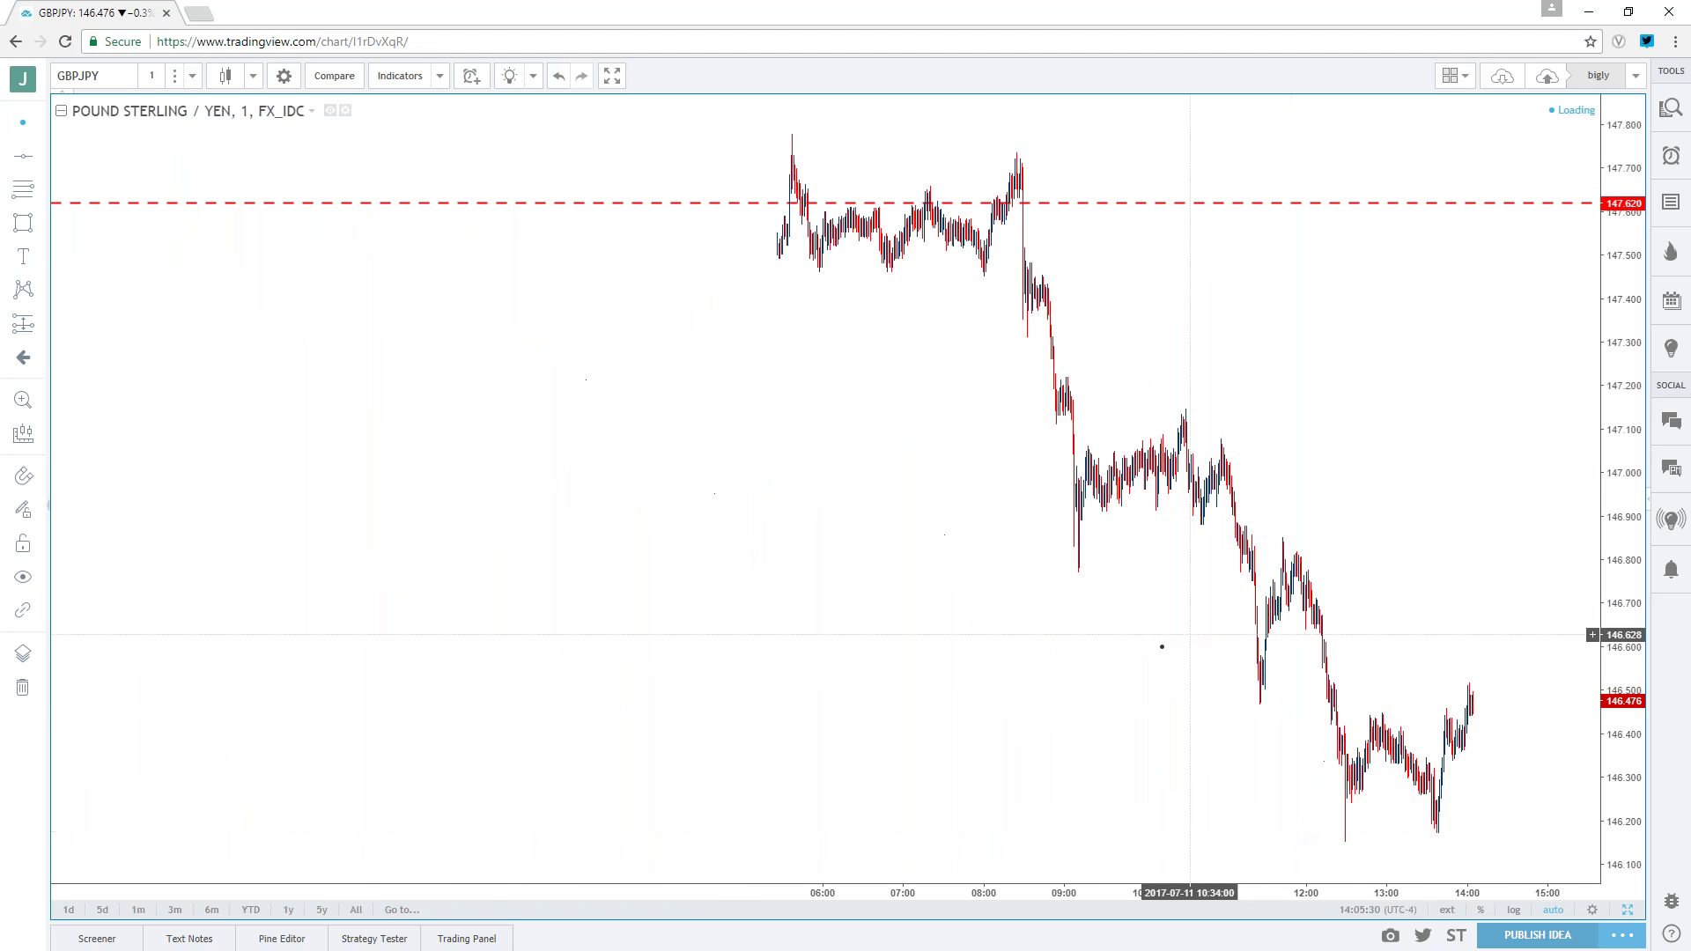